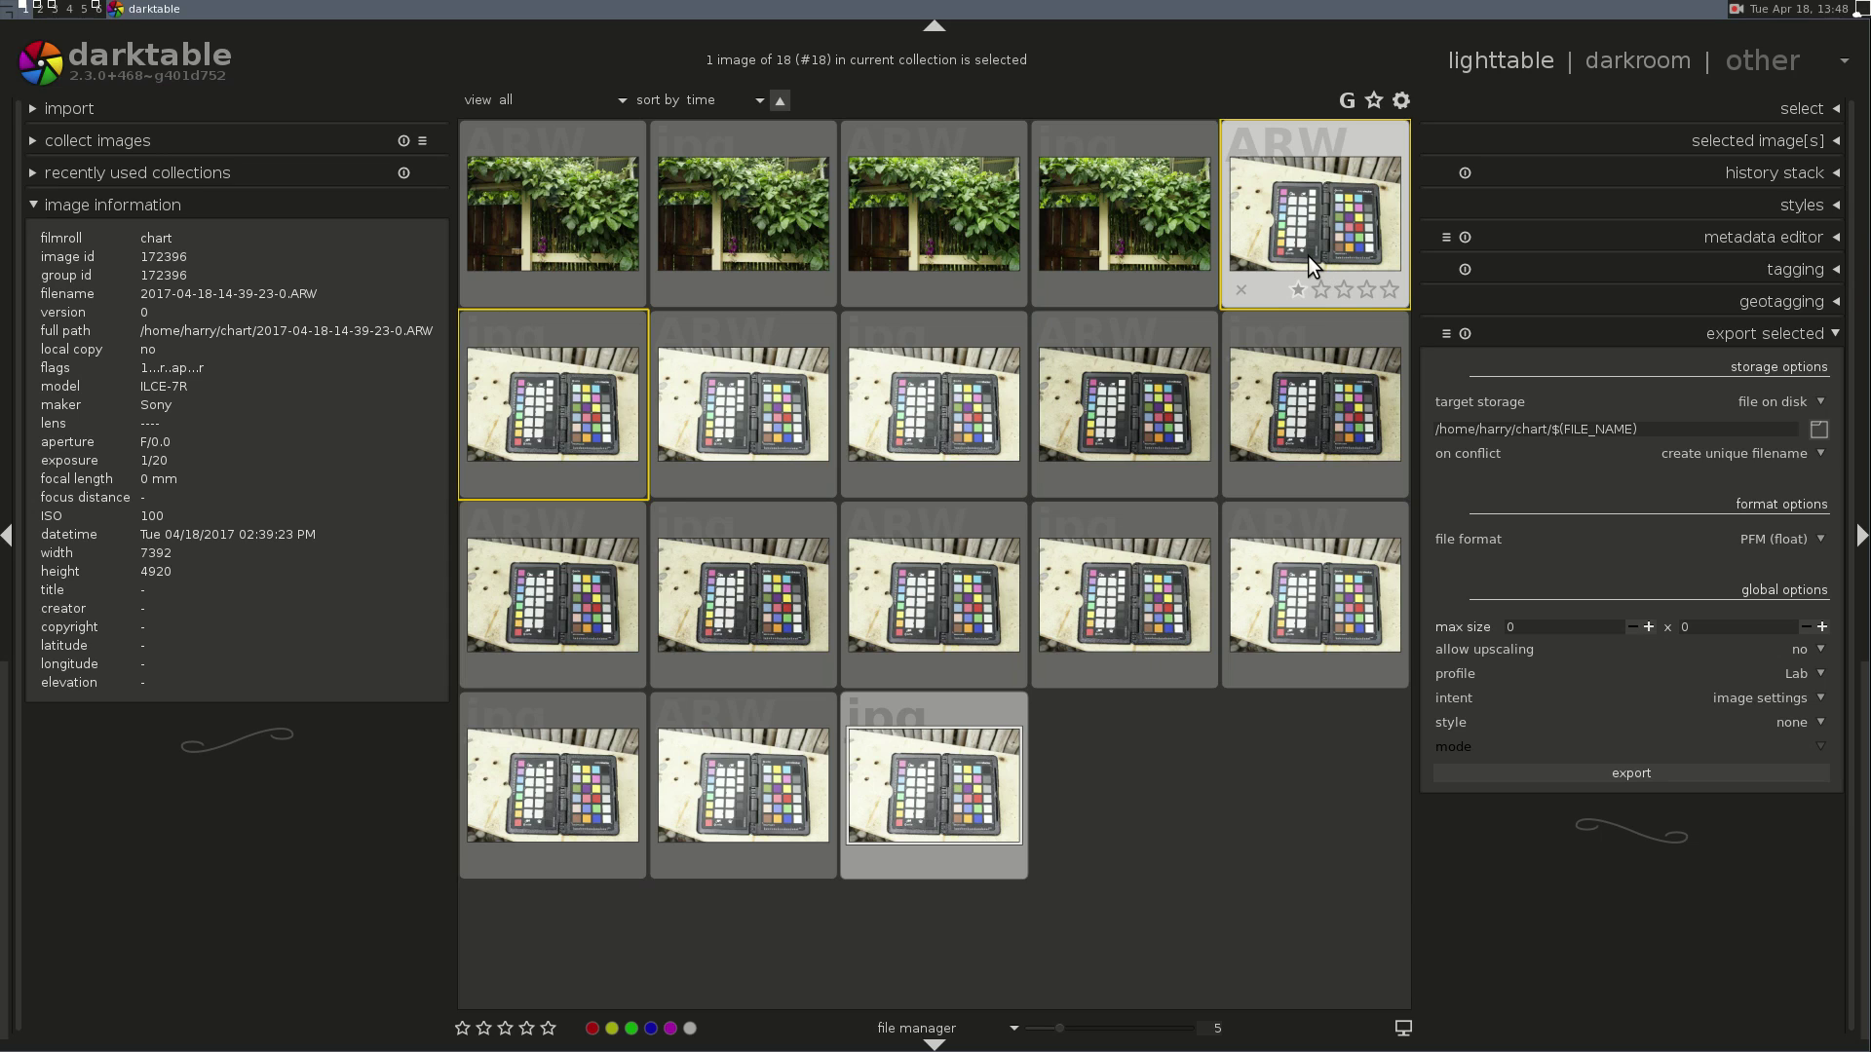
pyautogui.doubleClick(1352, 214)
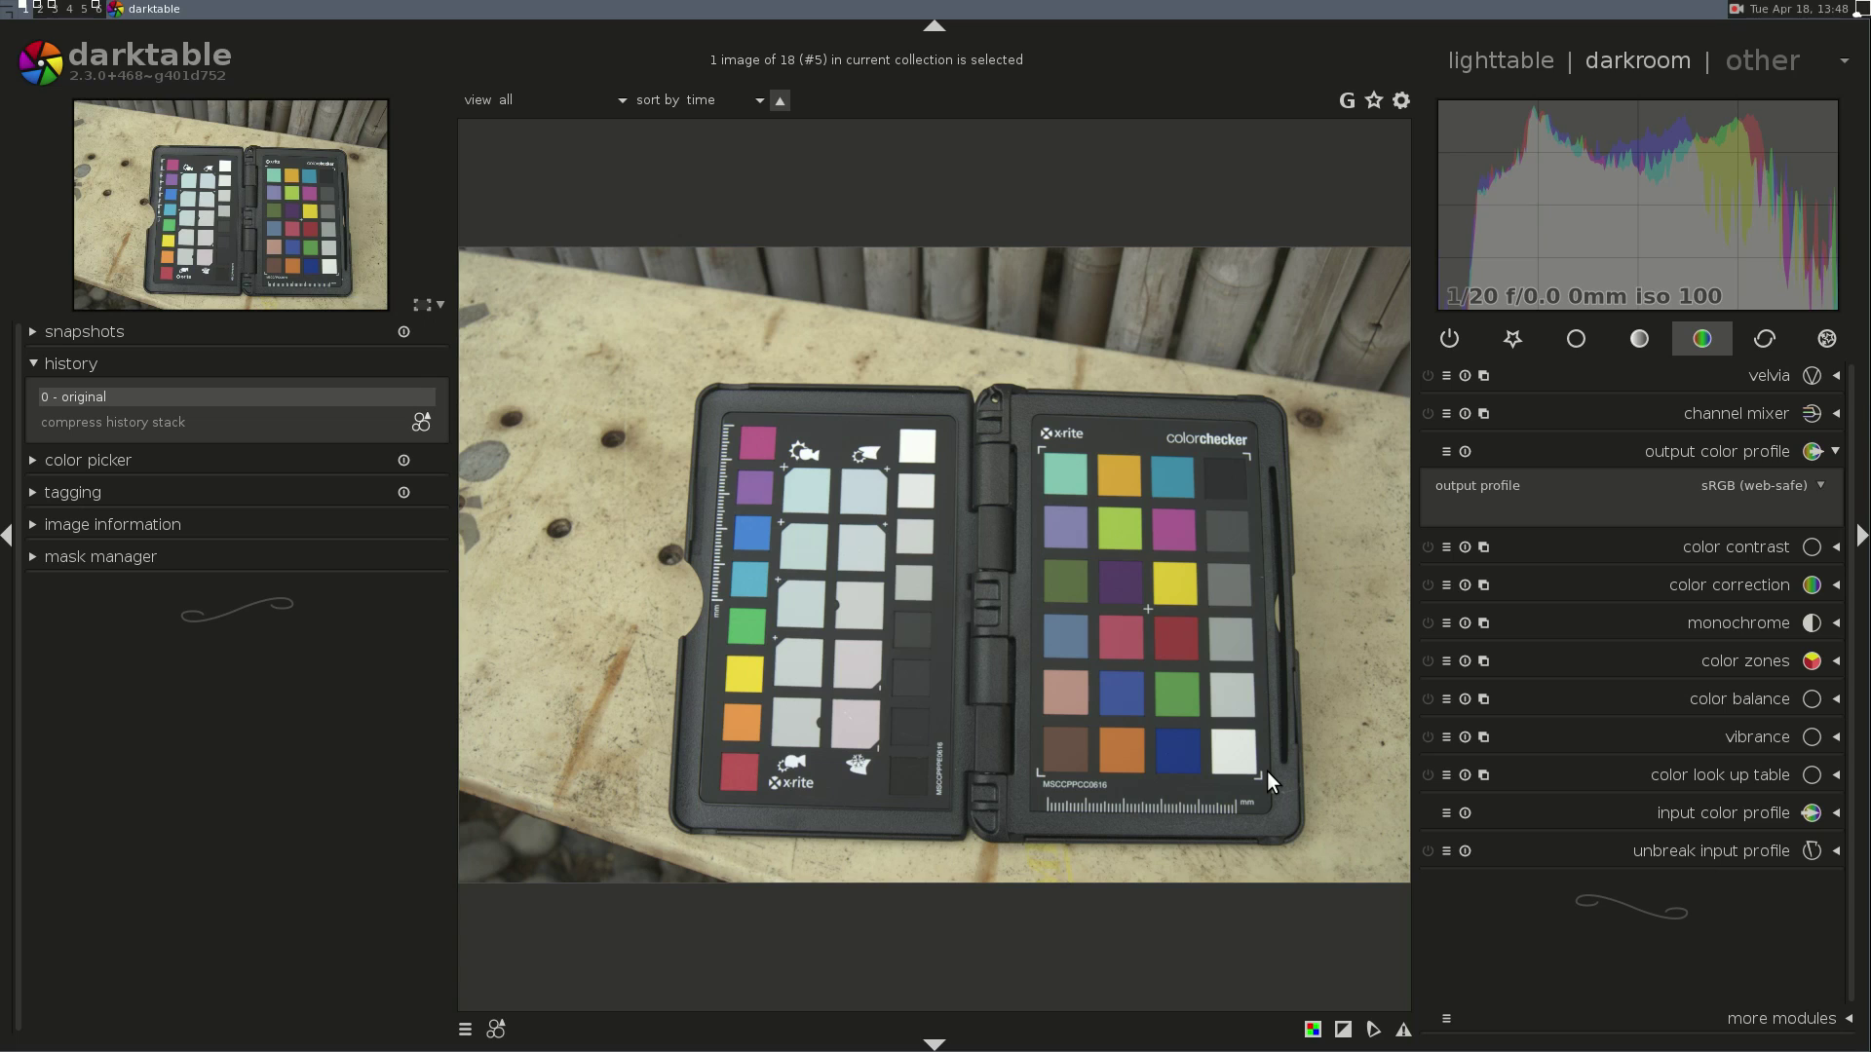
pyautogui.press('l')
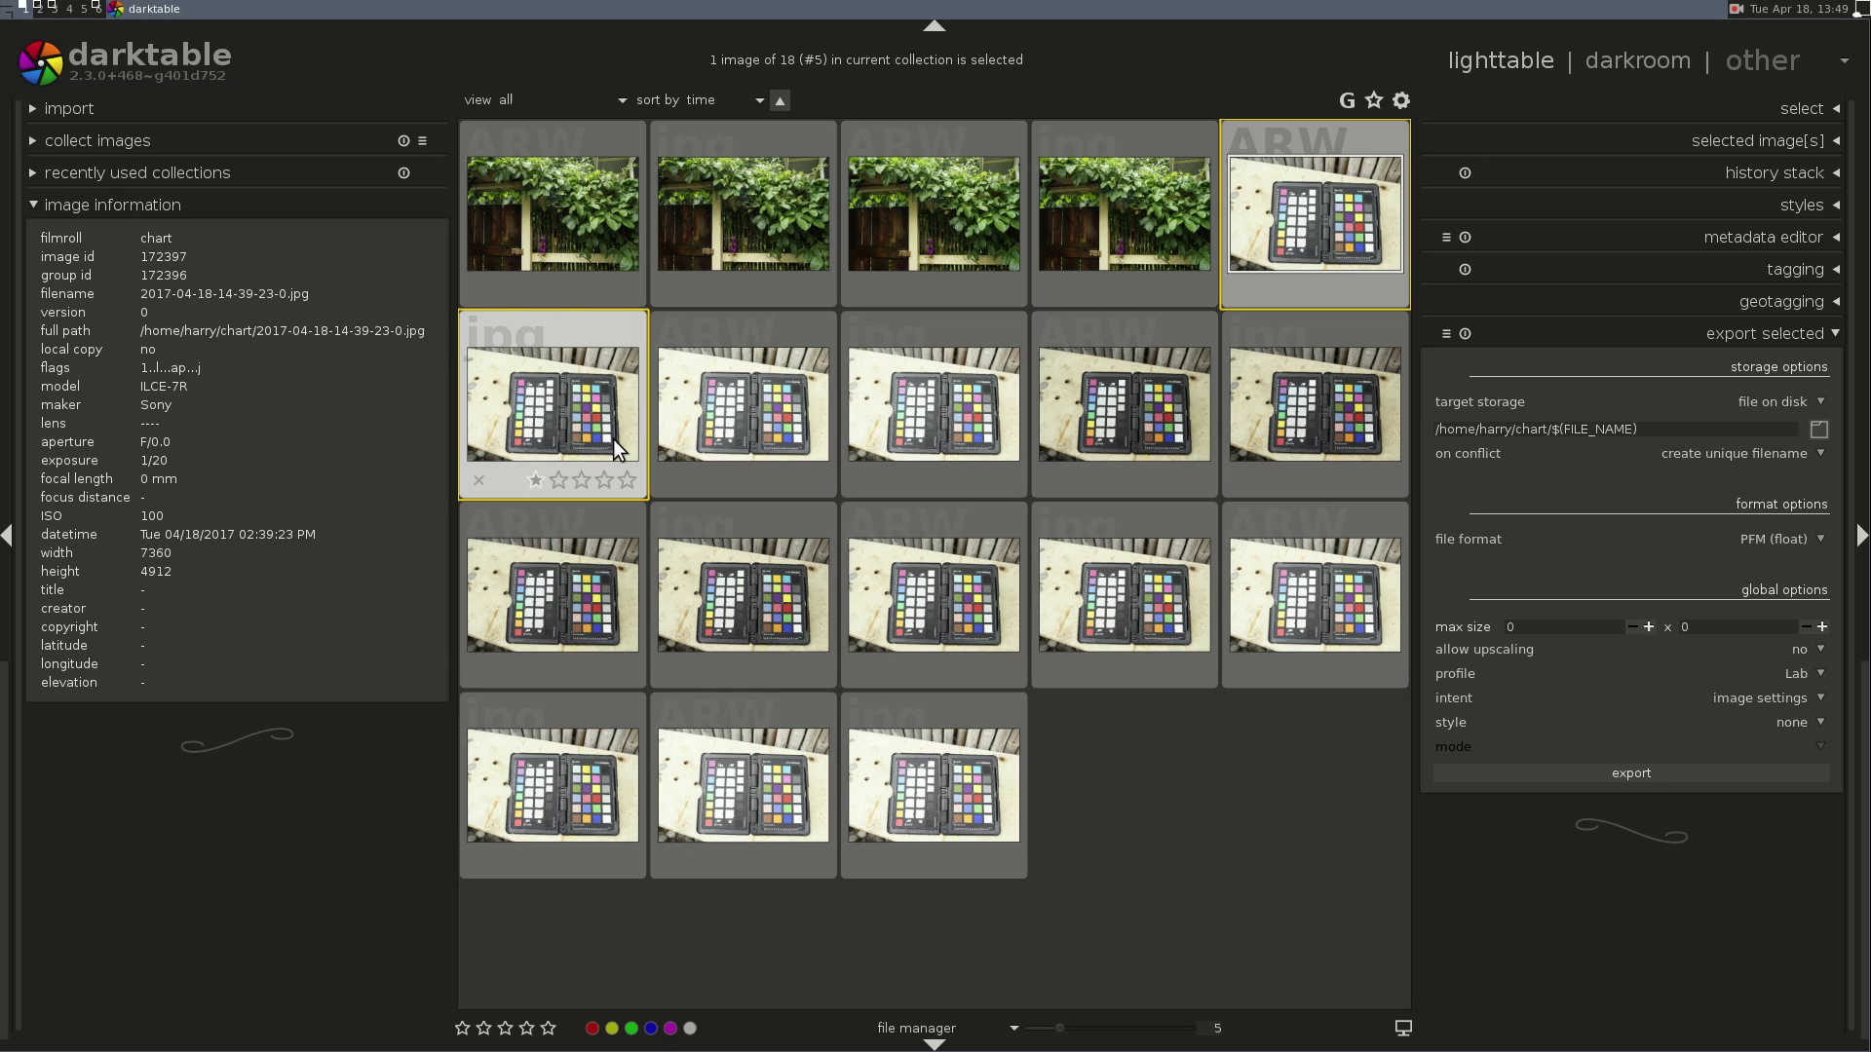
# - Measure the white patch on the 1/20 s chart shot with the color picker, reading Lab L 90.058
pyautogui.doubleClick(1370, 247)
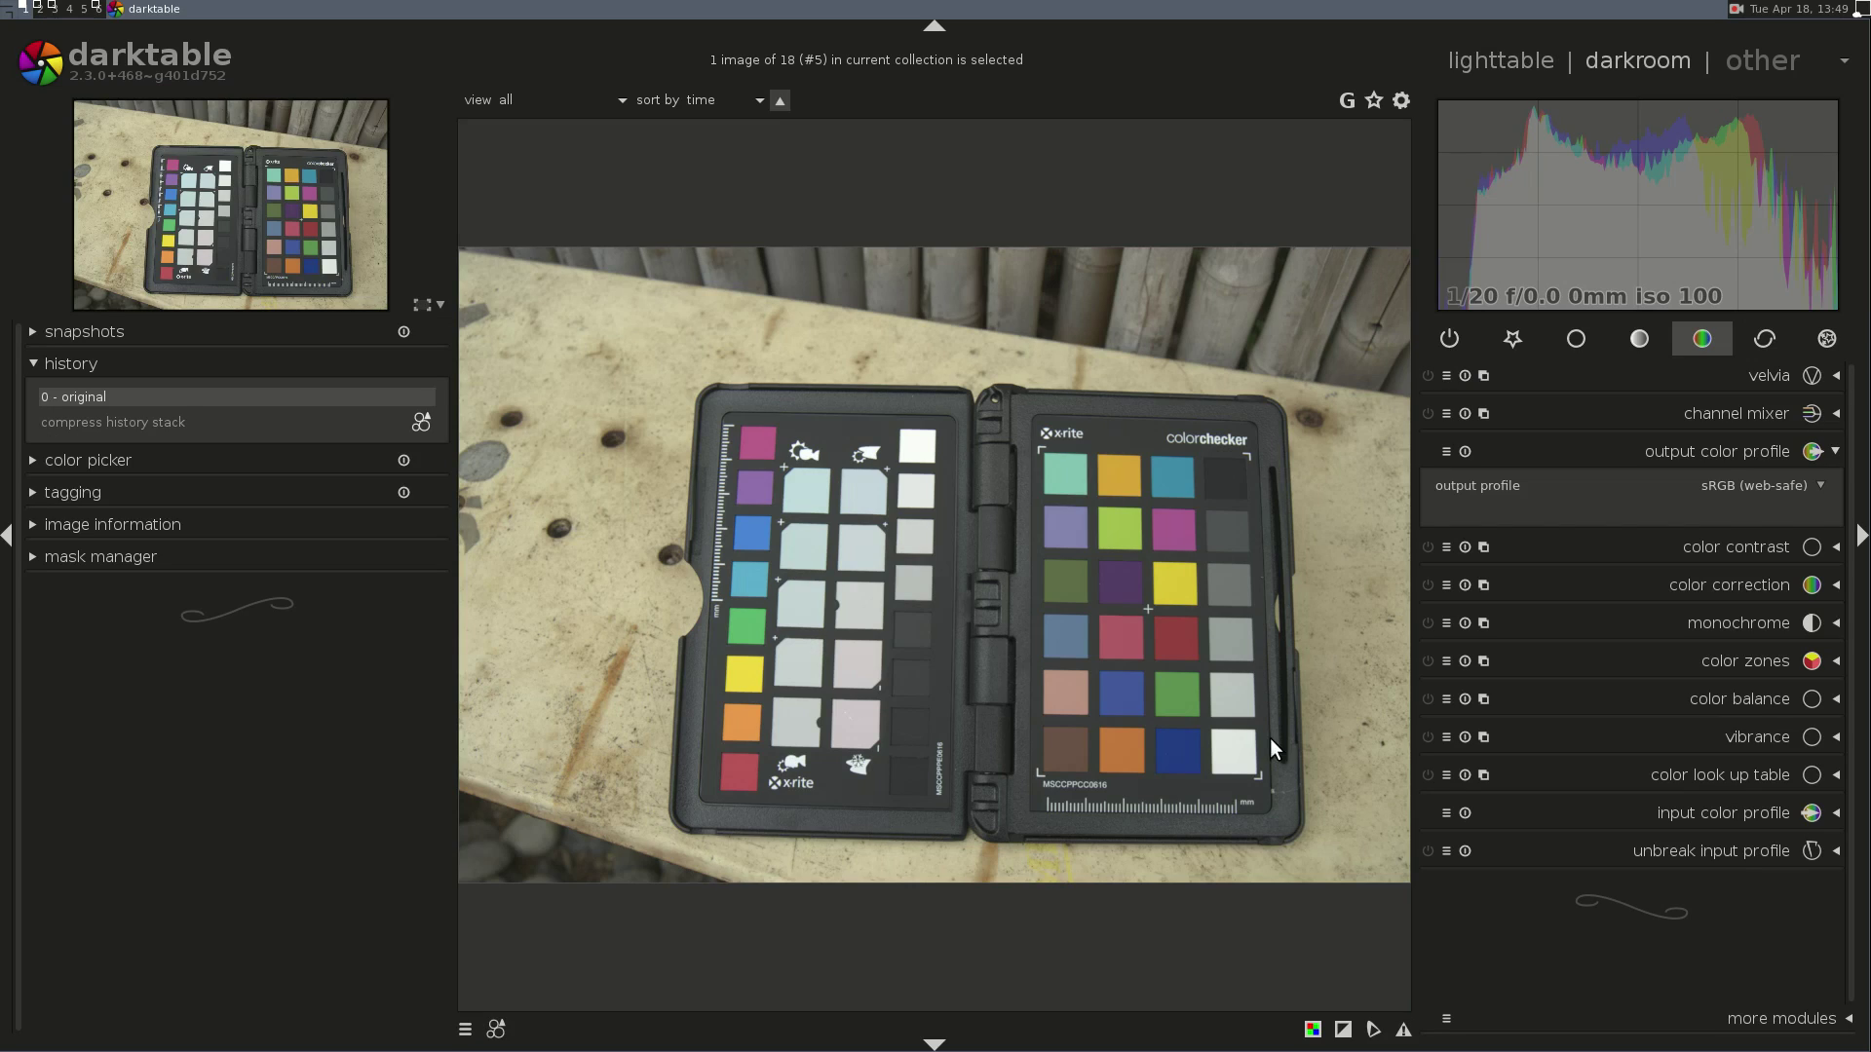
pyautogui.click(207, 461)
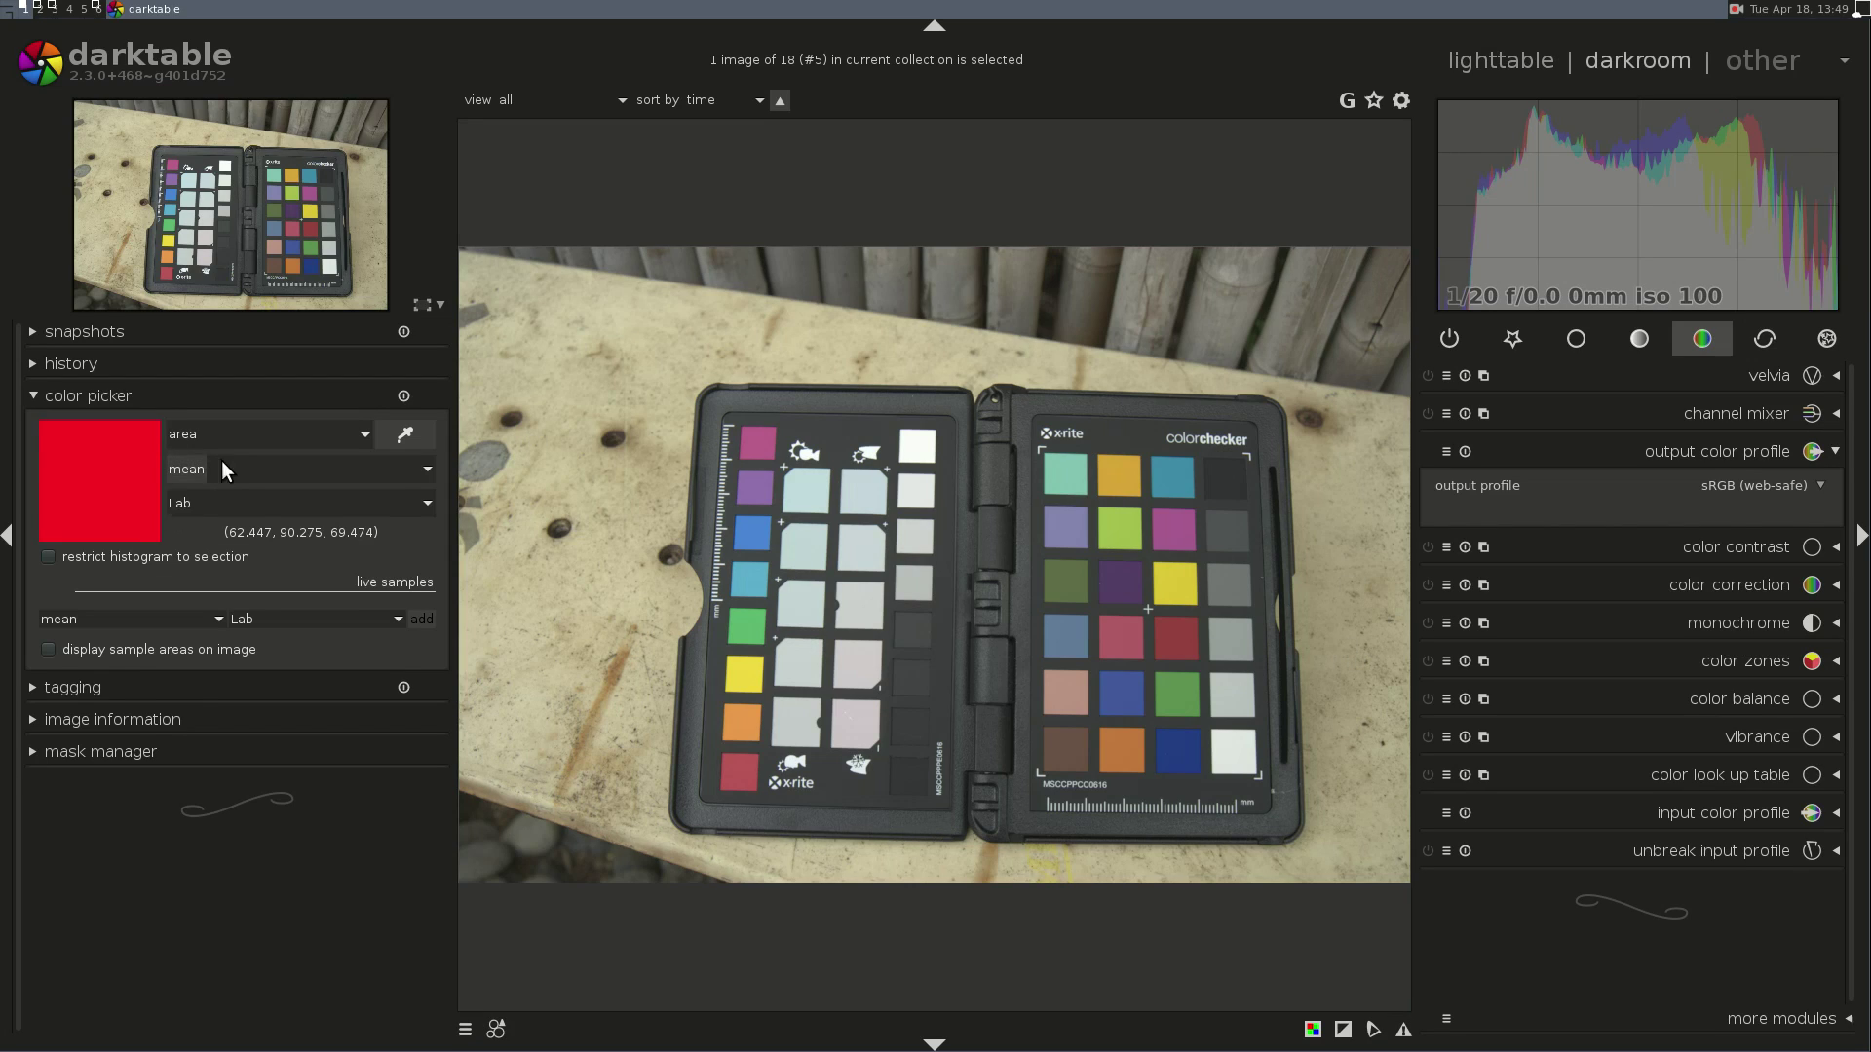
pyautogui.click(404, 434)
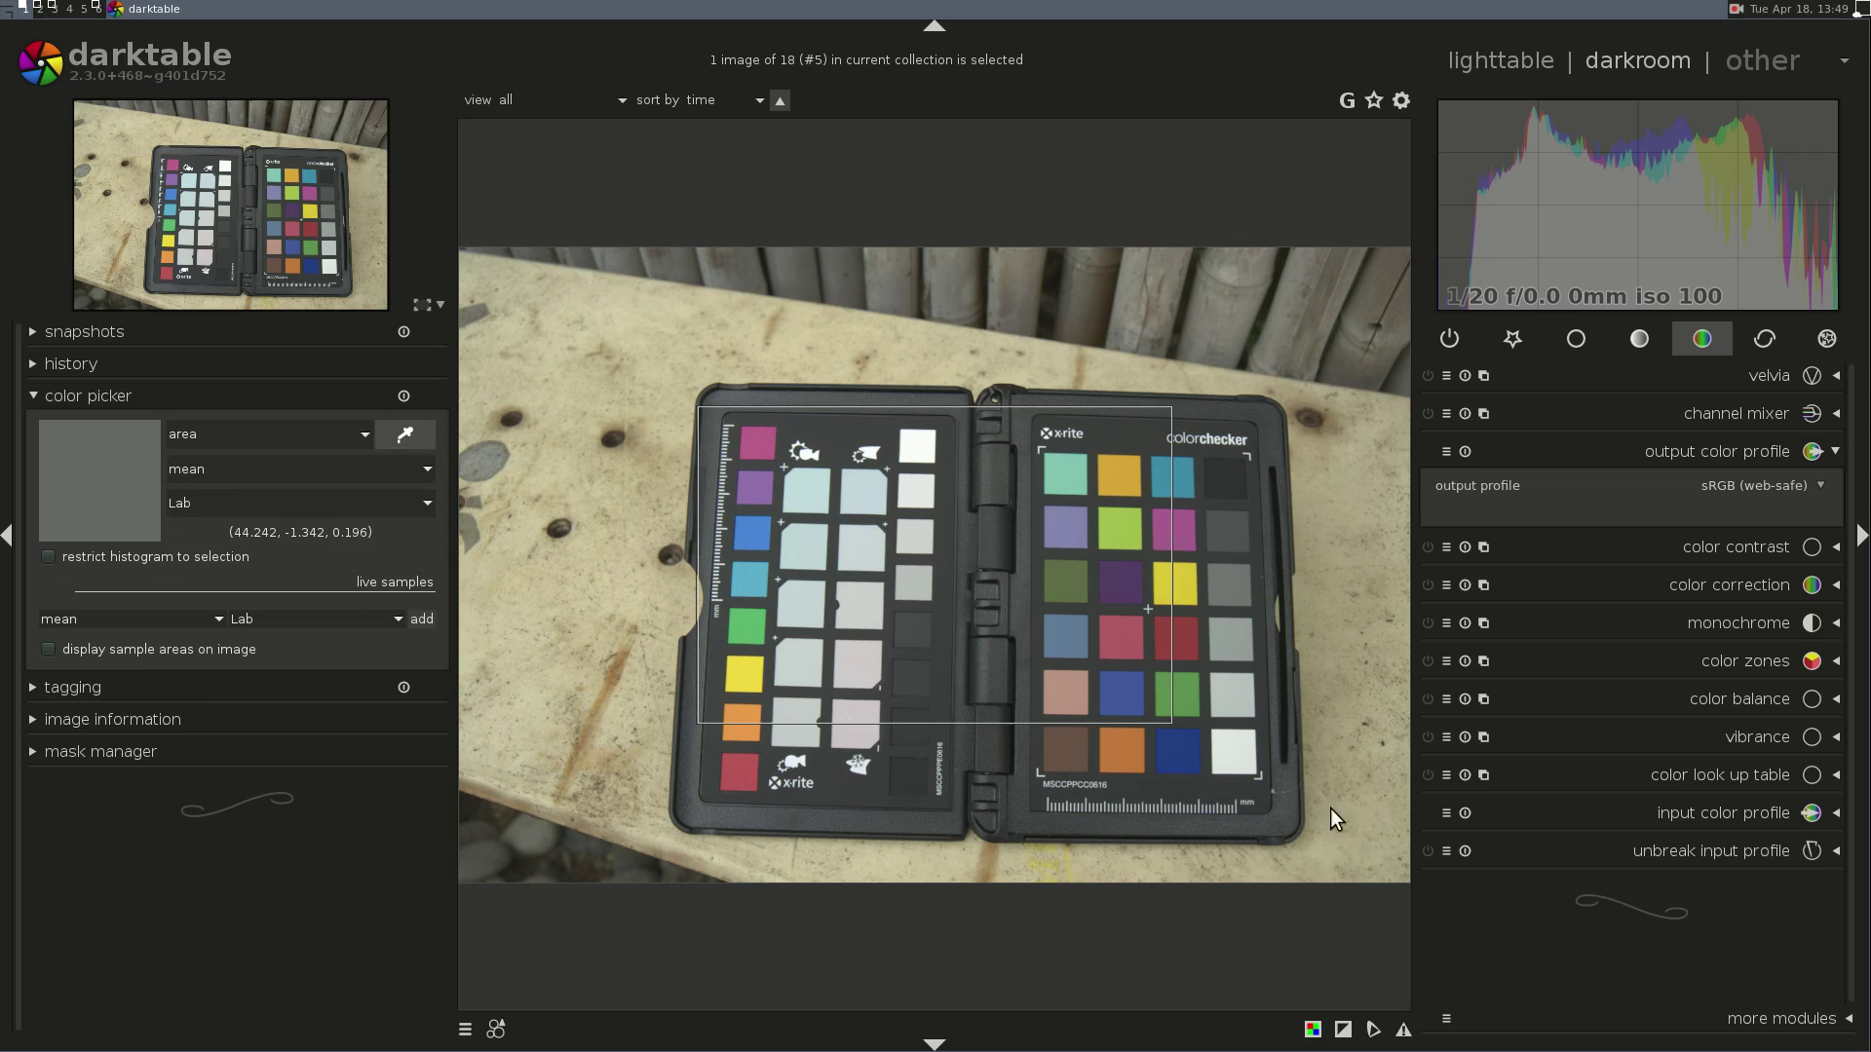
pyautogui.moveTo(1247, 739); pyautogui.dragTo(1221, 768)
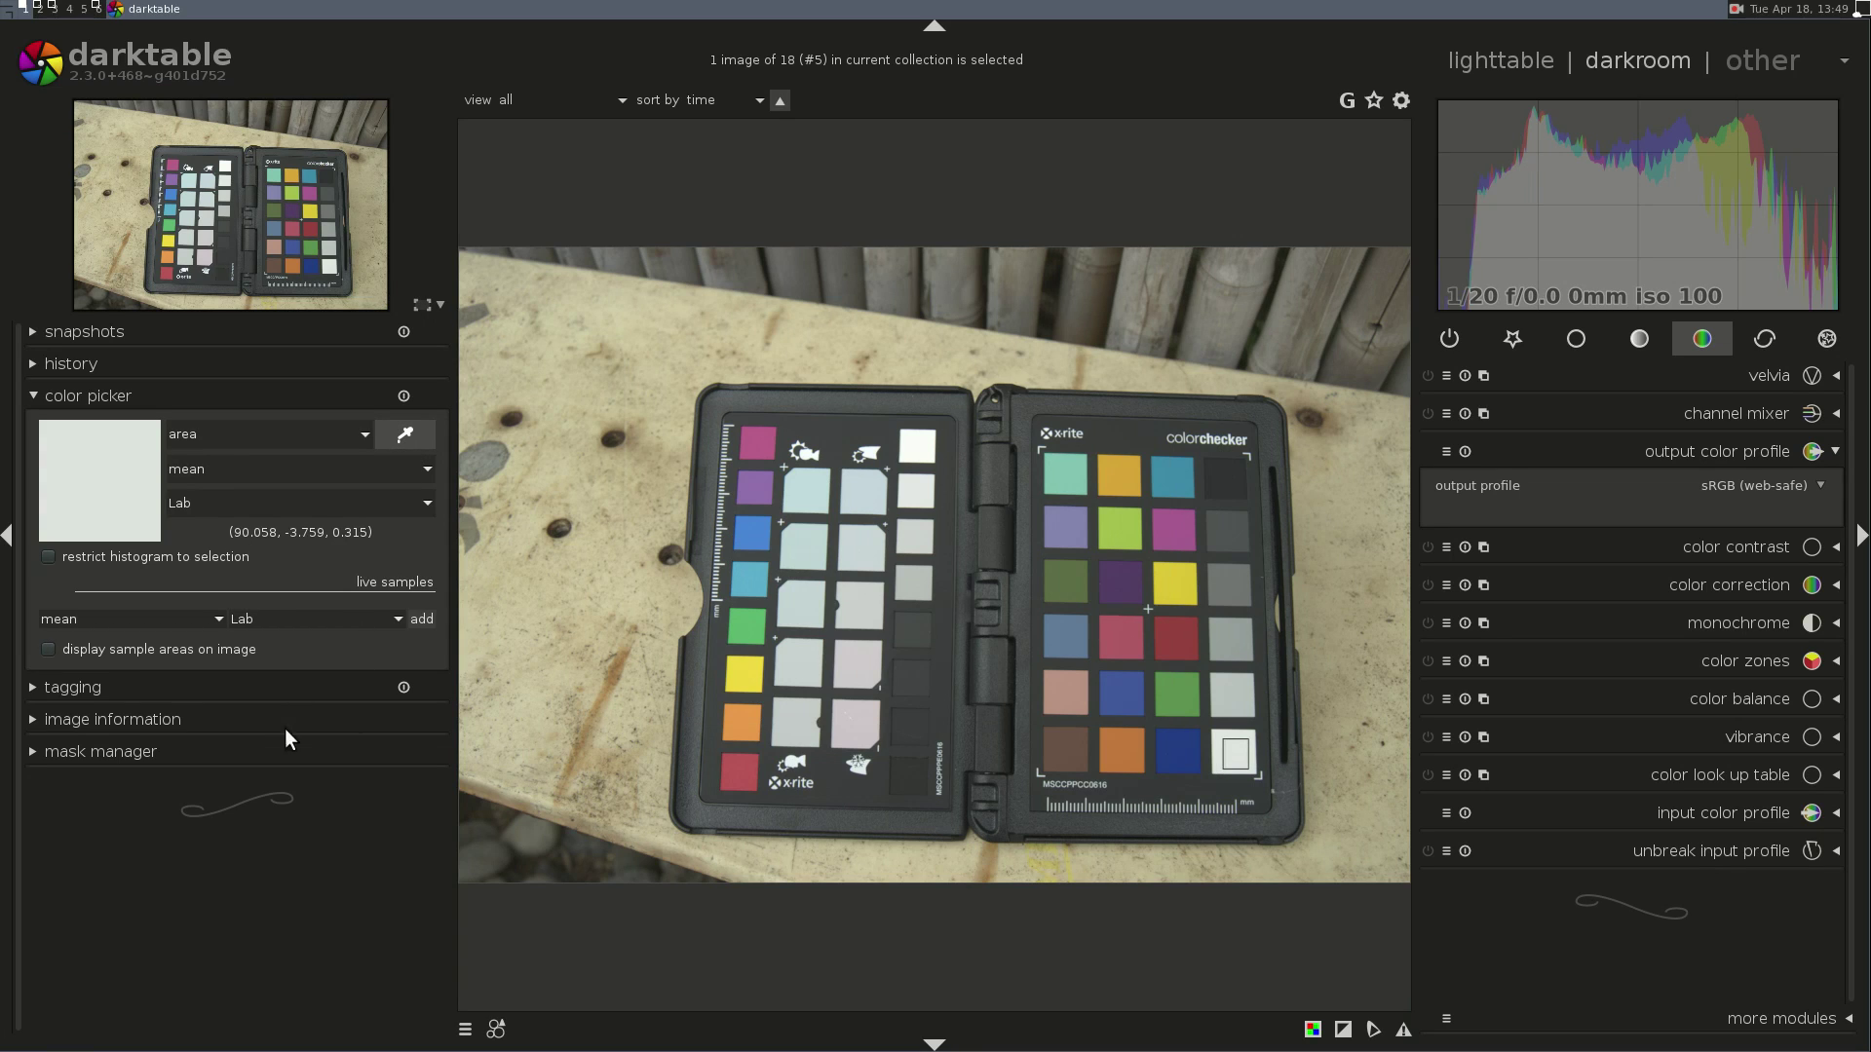
pyautogui.click(256, 724)
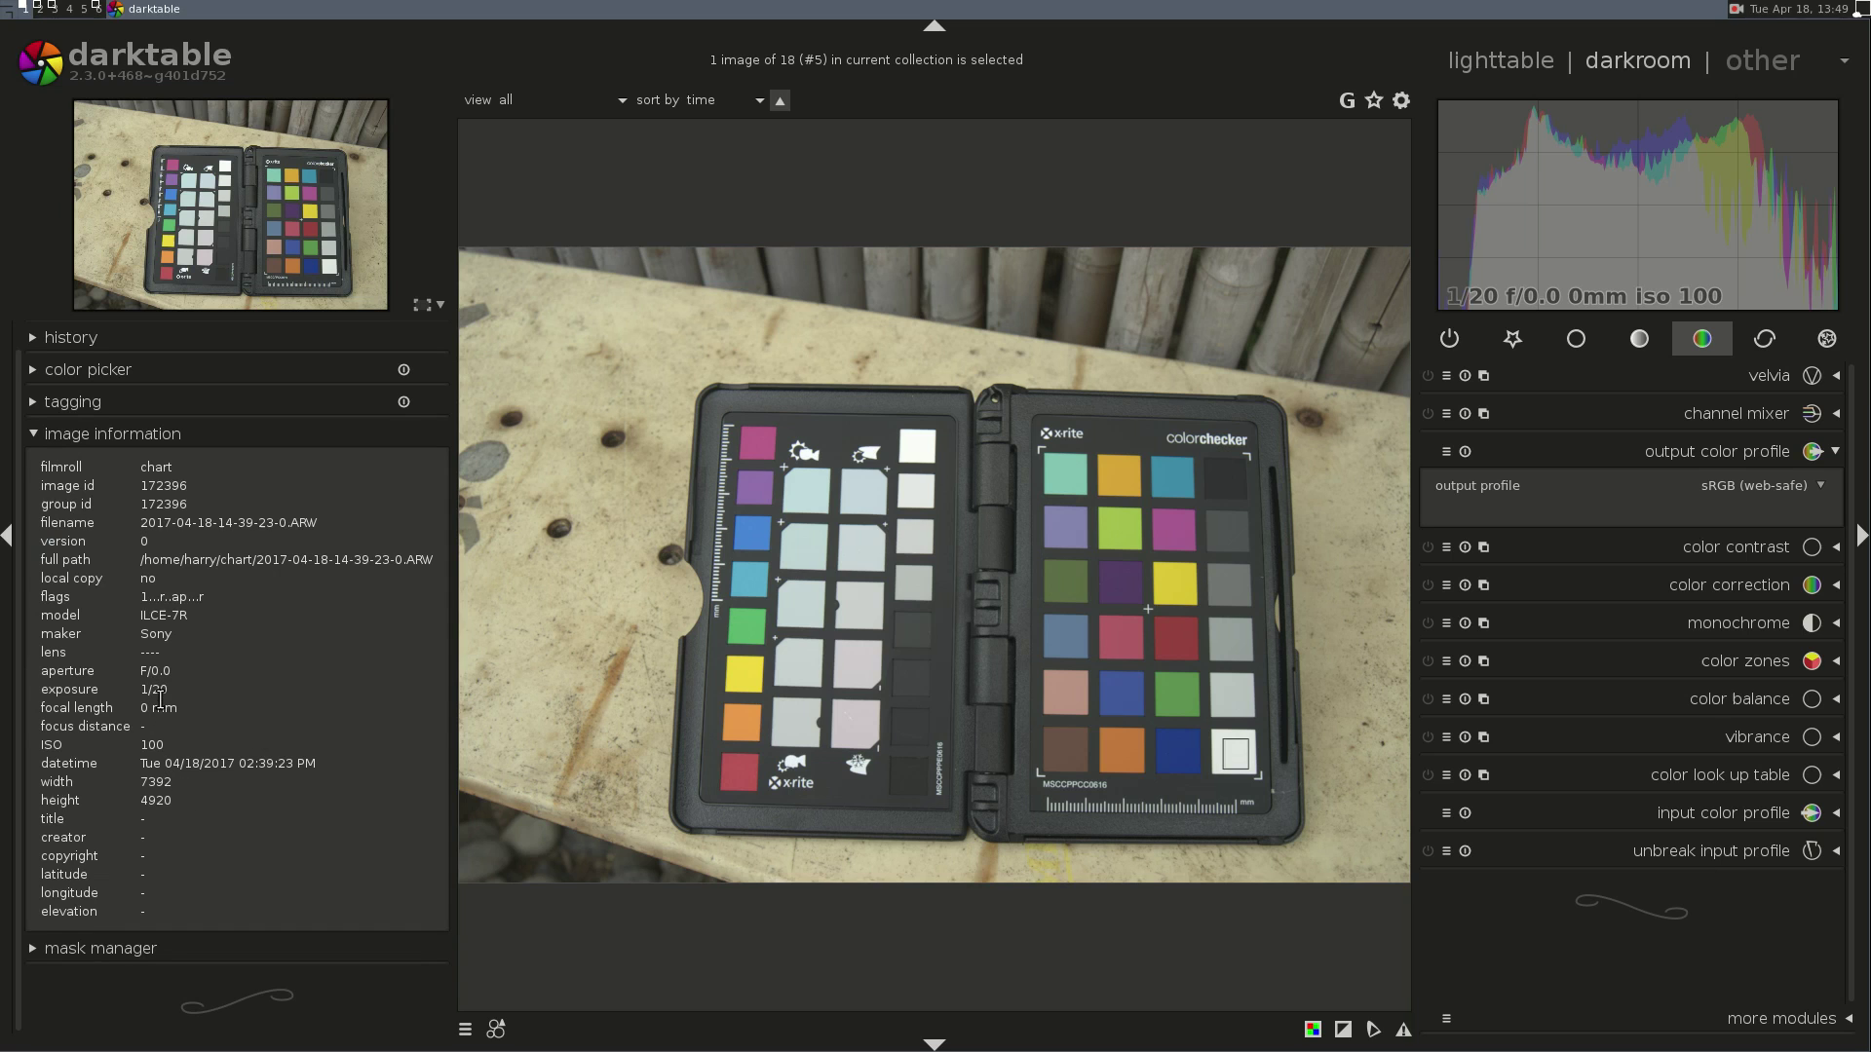
pyautogui.press('l')
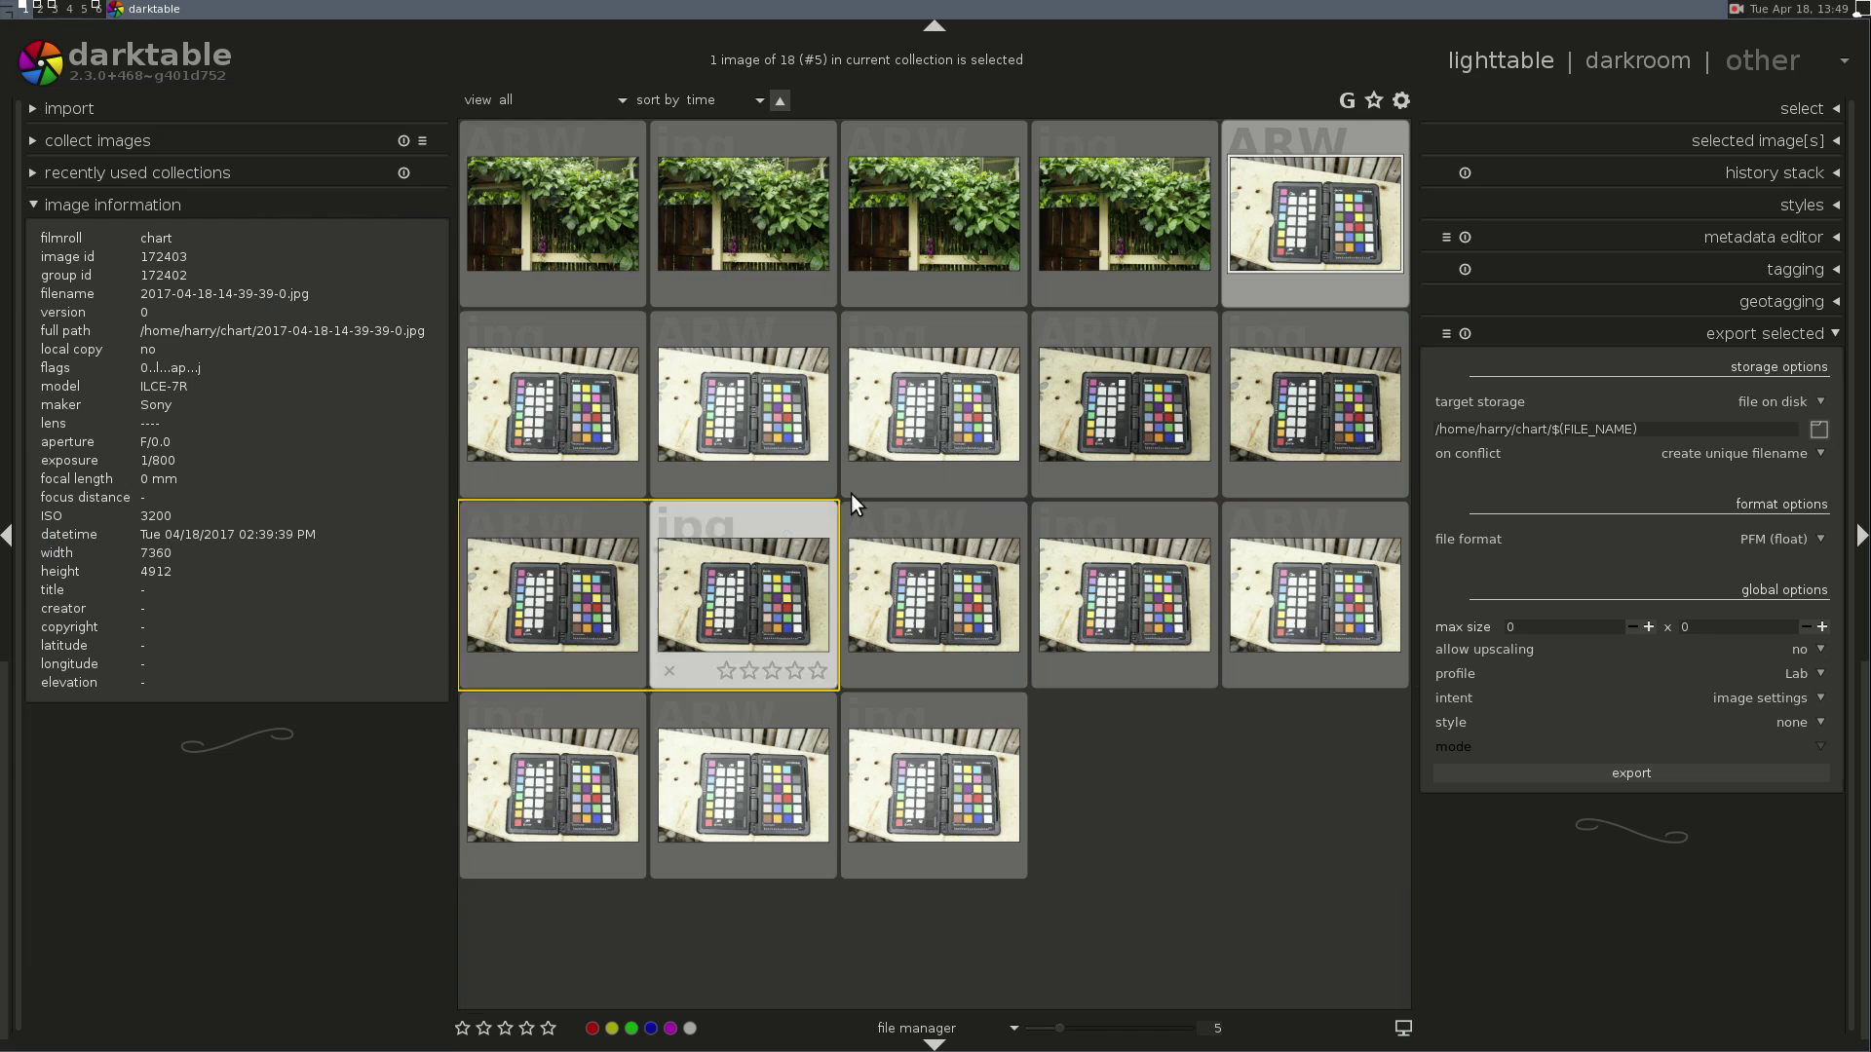
# - Measure the white patch on the 1/15 s chart shot, reading Lab L 98.337
pyautogui.click(769, 383)
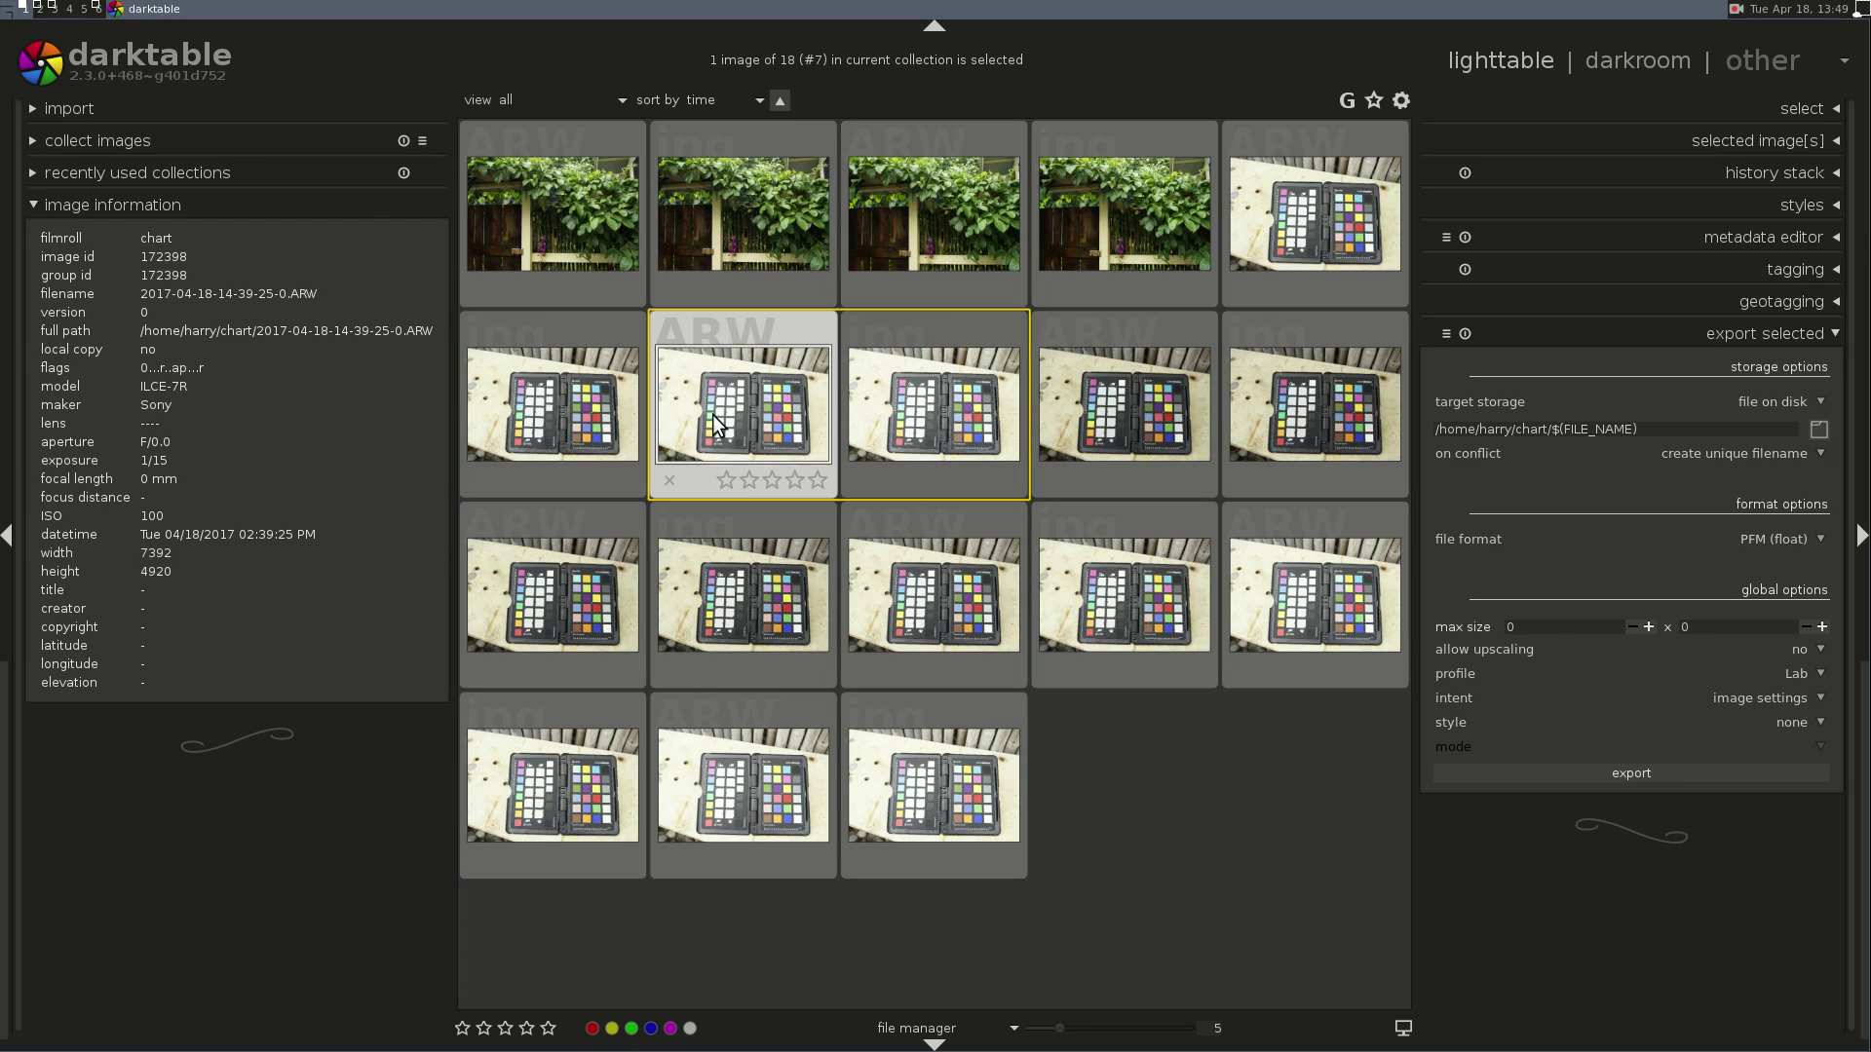
pyautogui.doubleClick(714, 426)
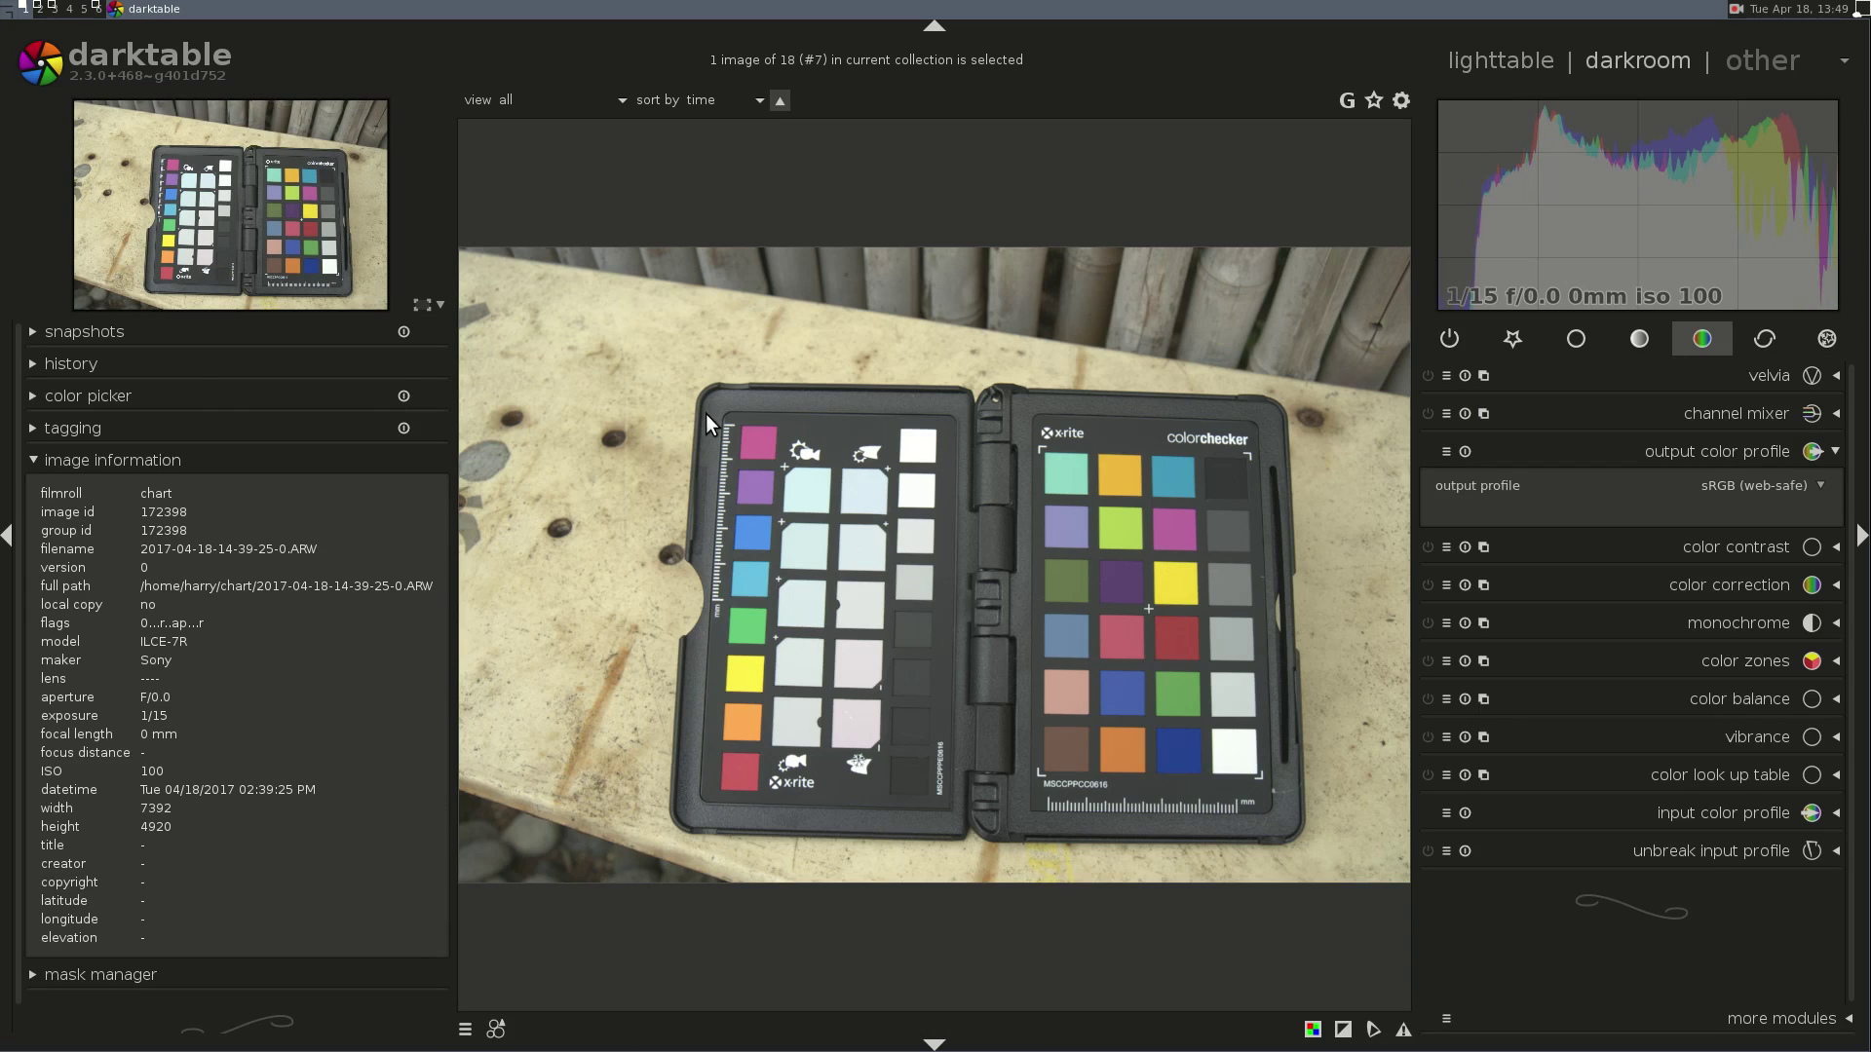
pyautogui.click(189, 400)
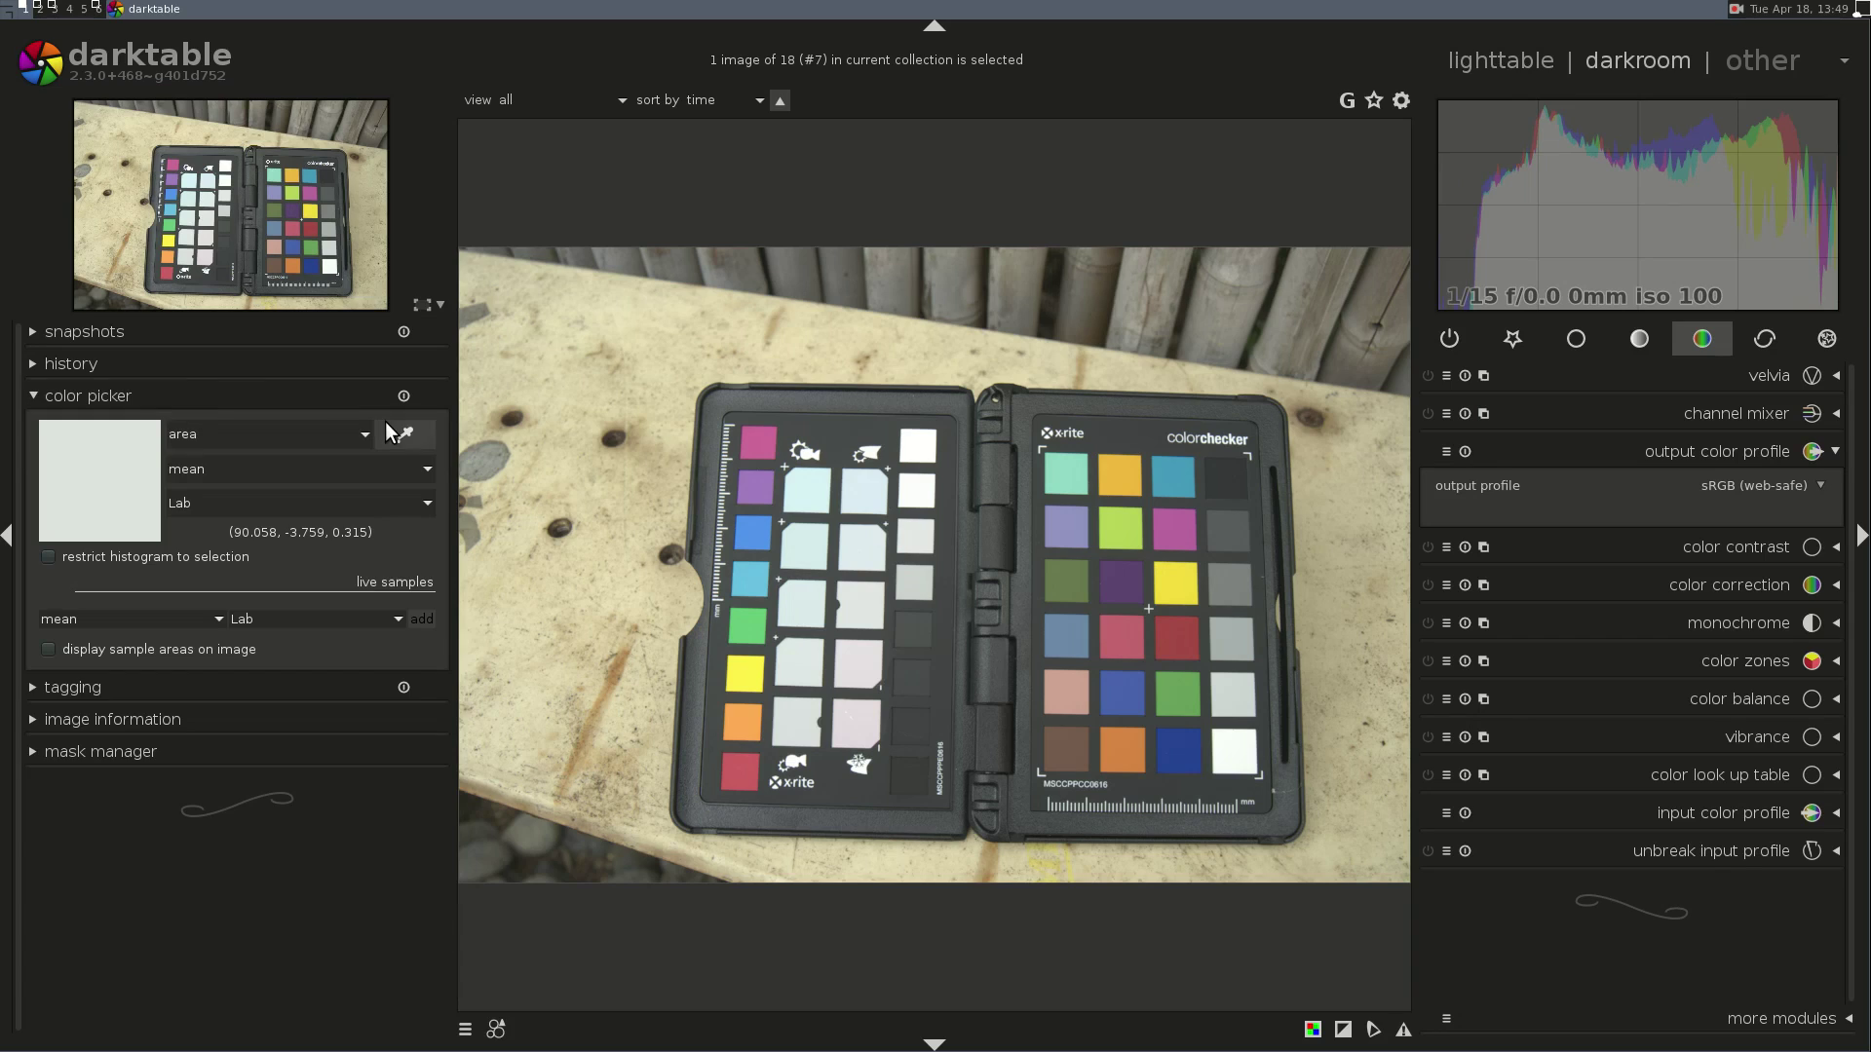
pyautogui.click(384, 427)
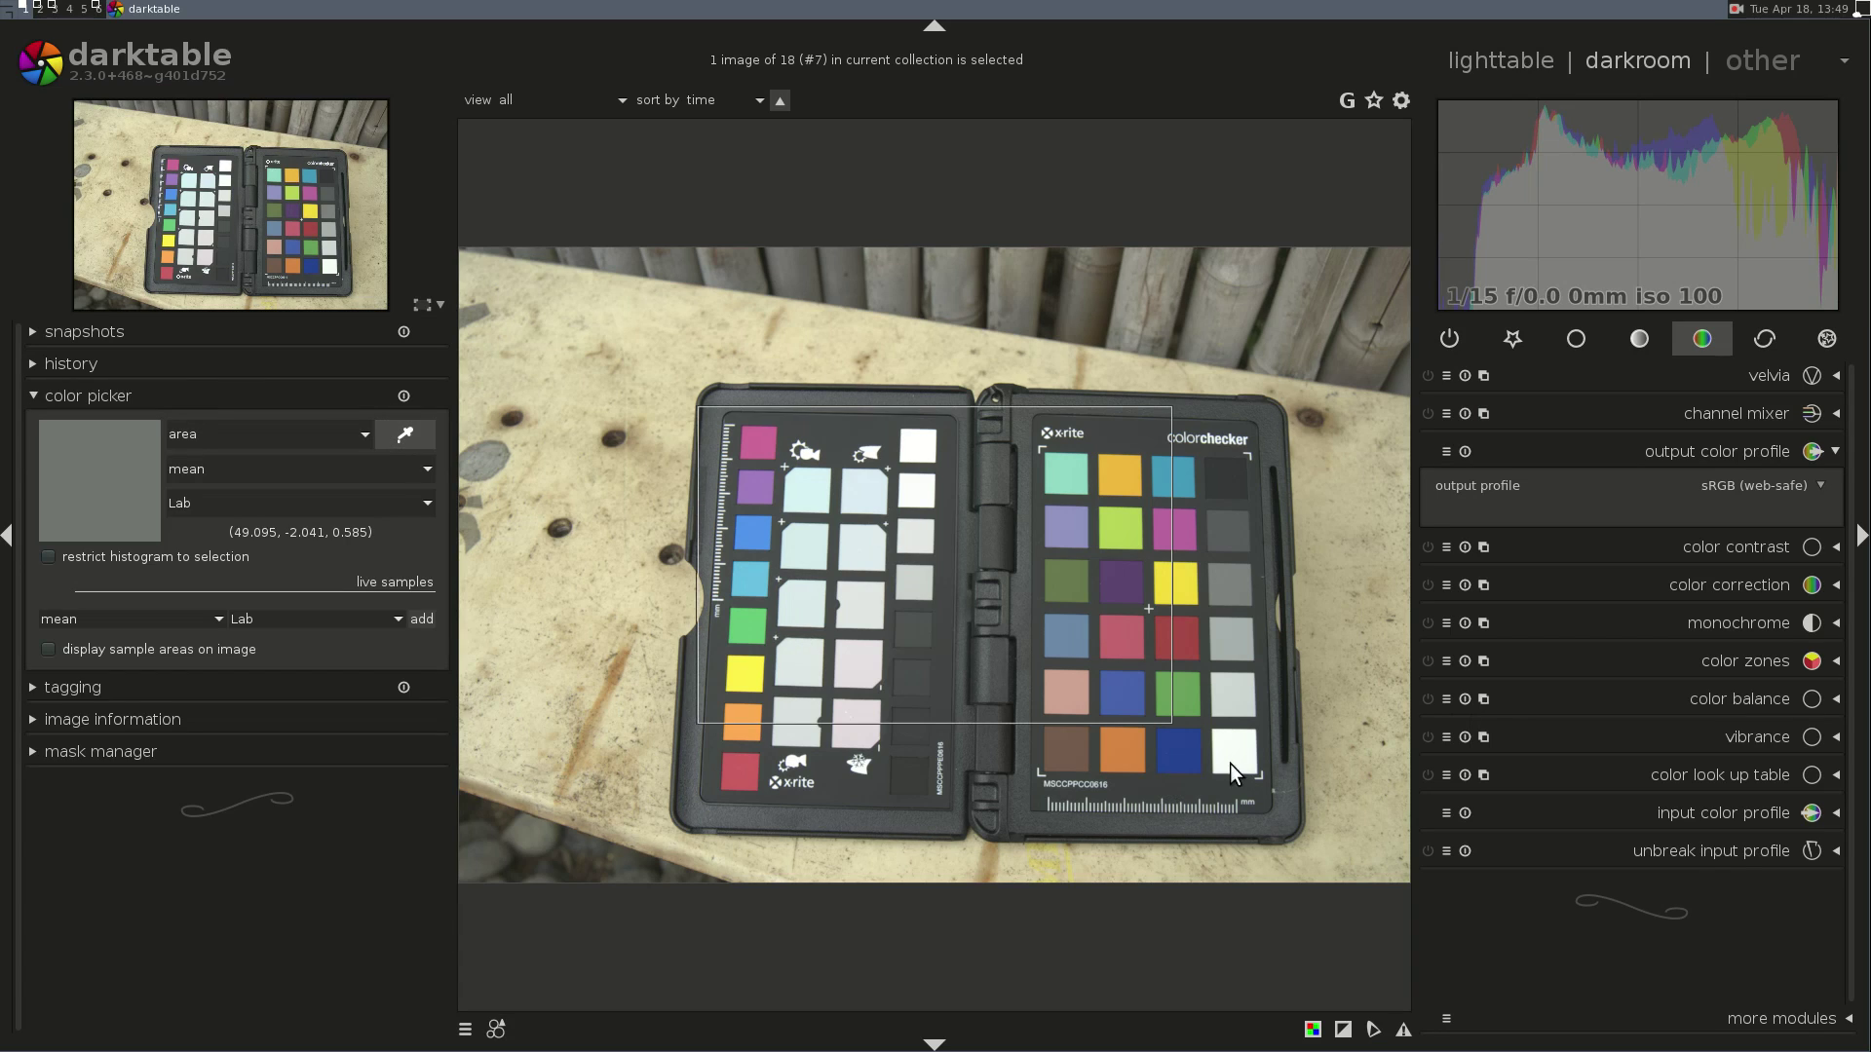
pyautogui.moveTo(1251, 734); pyautogui.dragTo(1214, 773)
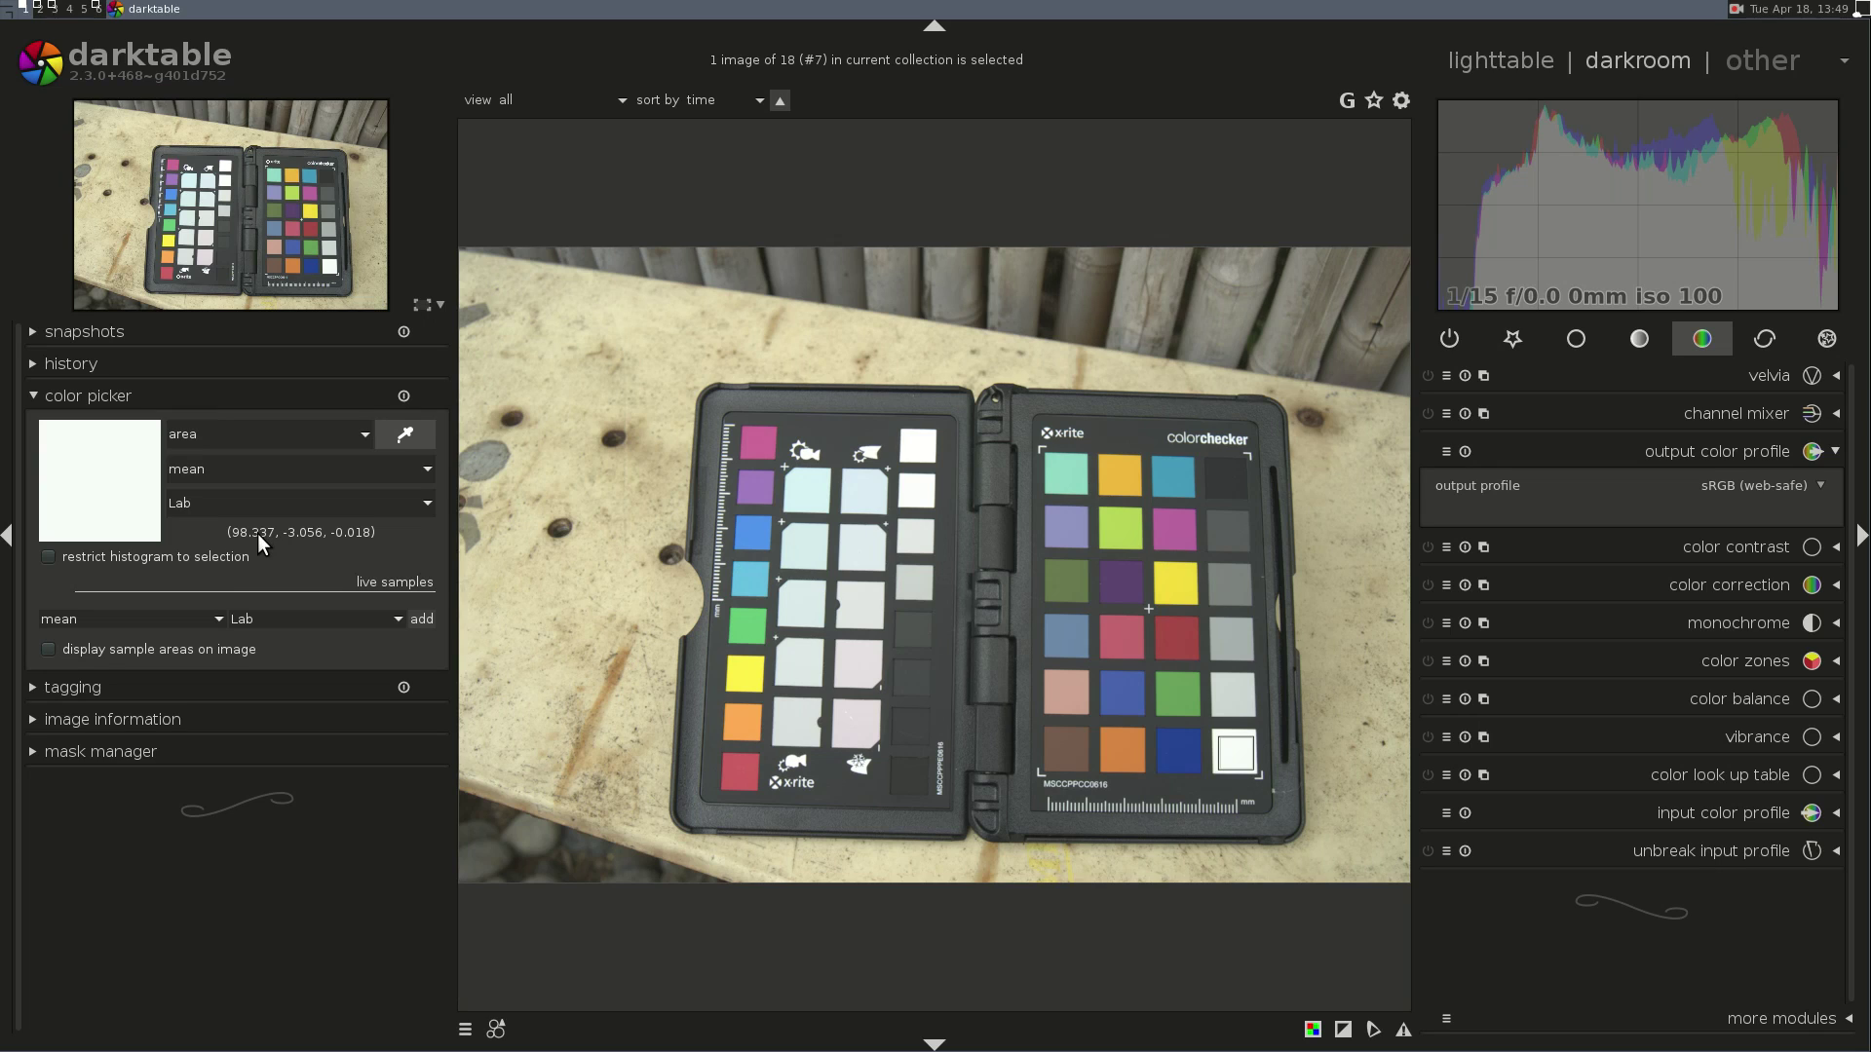
pyautogui.click(286, 366)
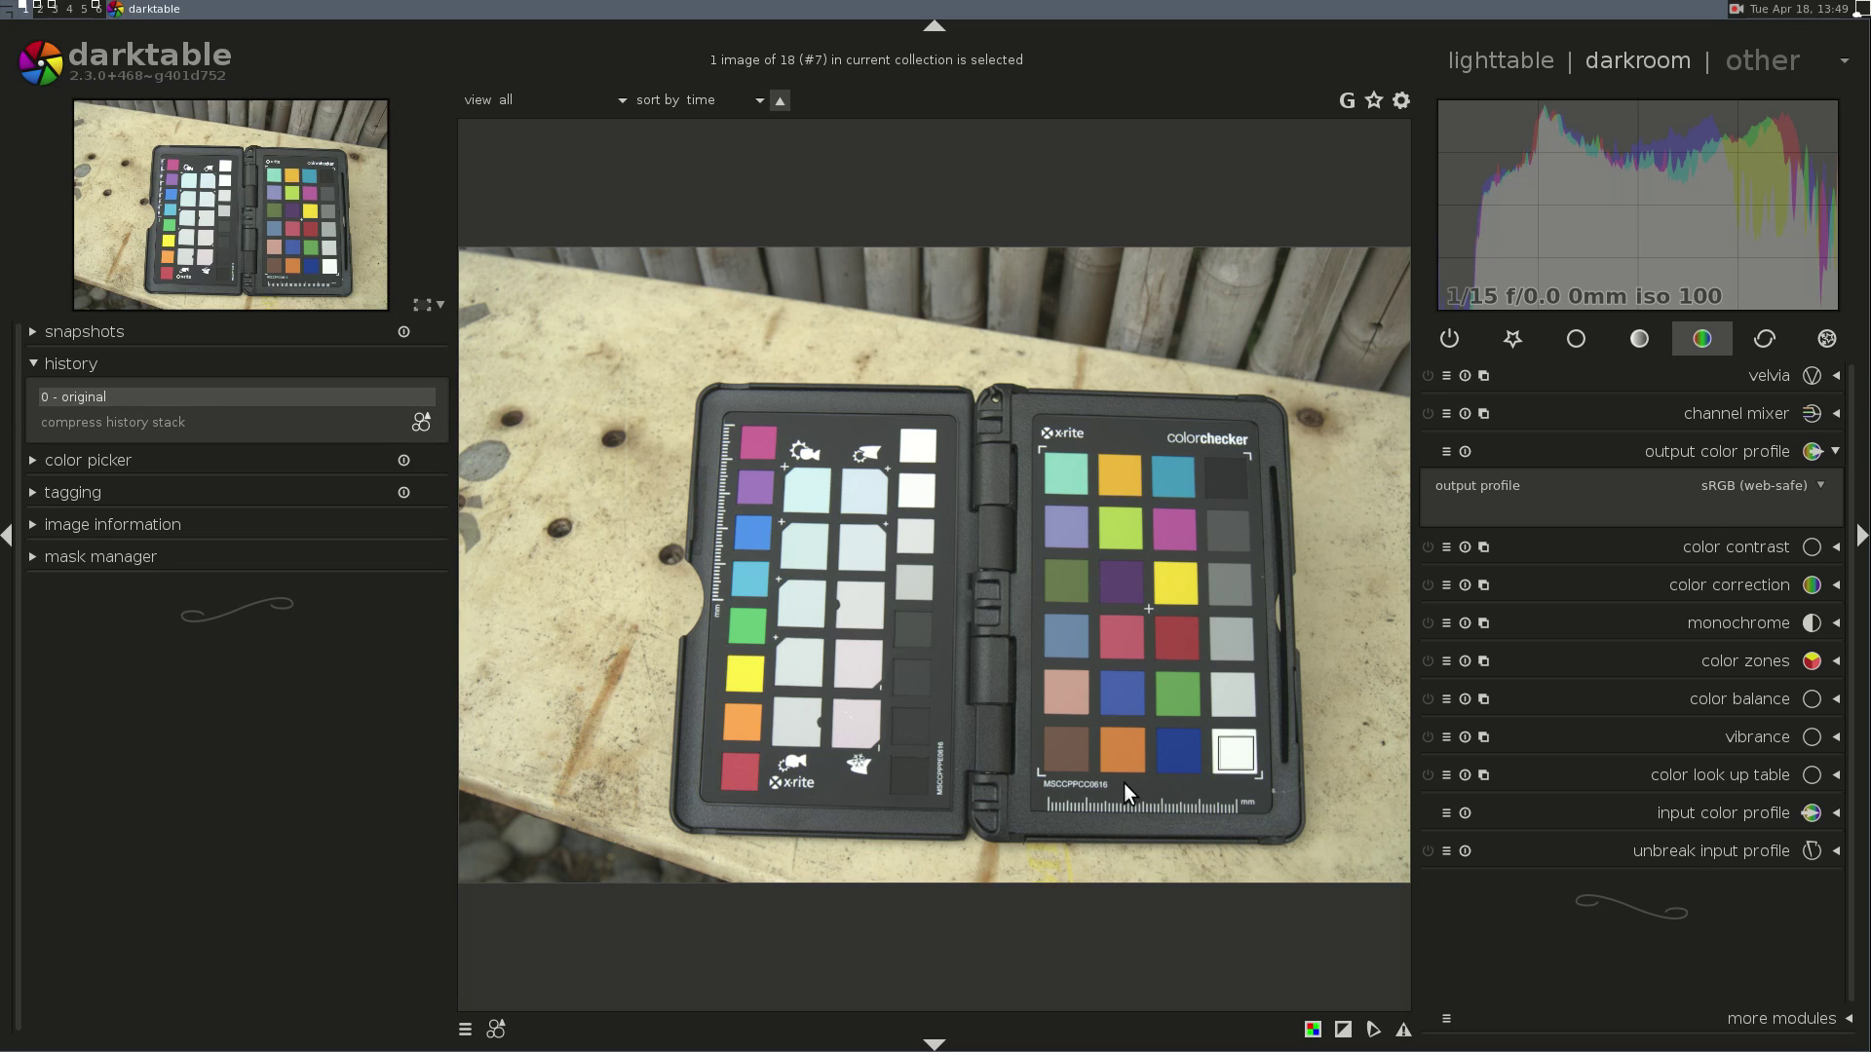
pyautogui.press('l')
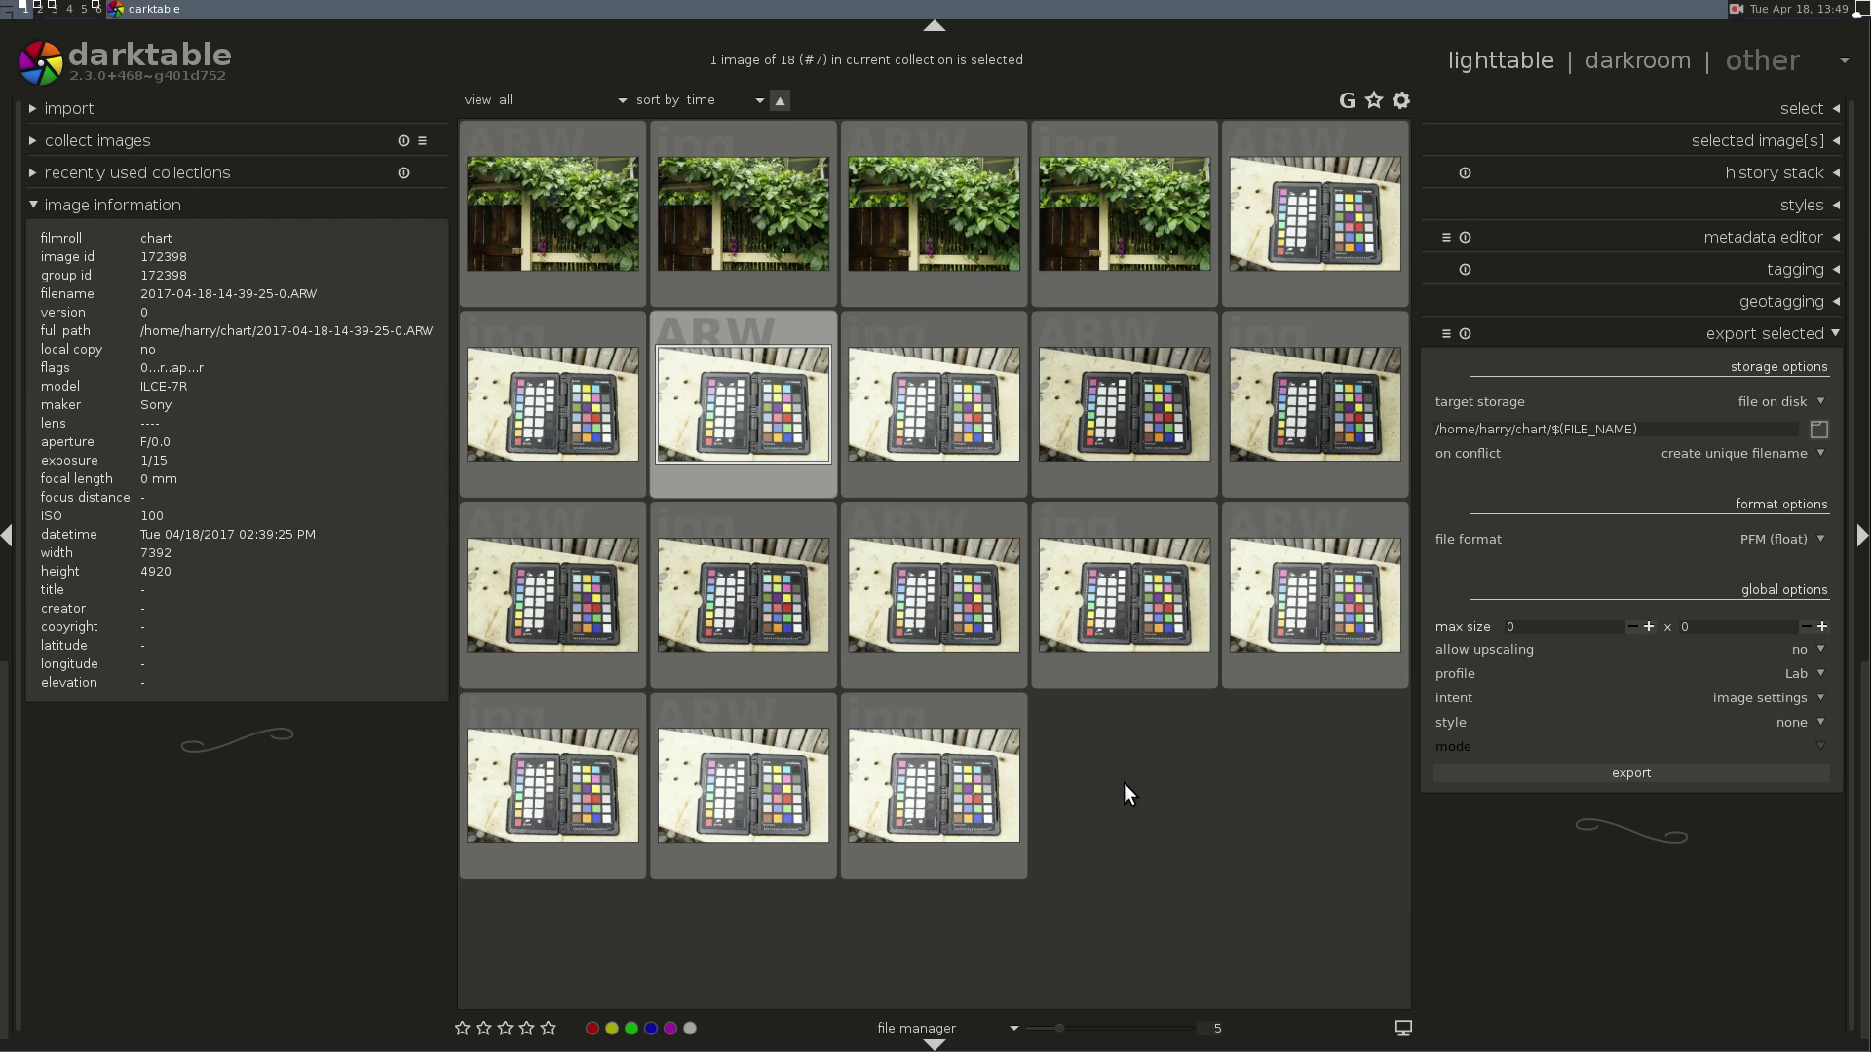
# - Select the 1/20 s chart raw with its matching jpg and open the raw in darkroom
pyautogui.click(1343, 202)
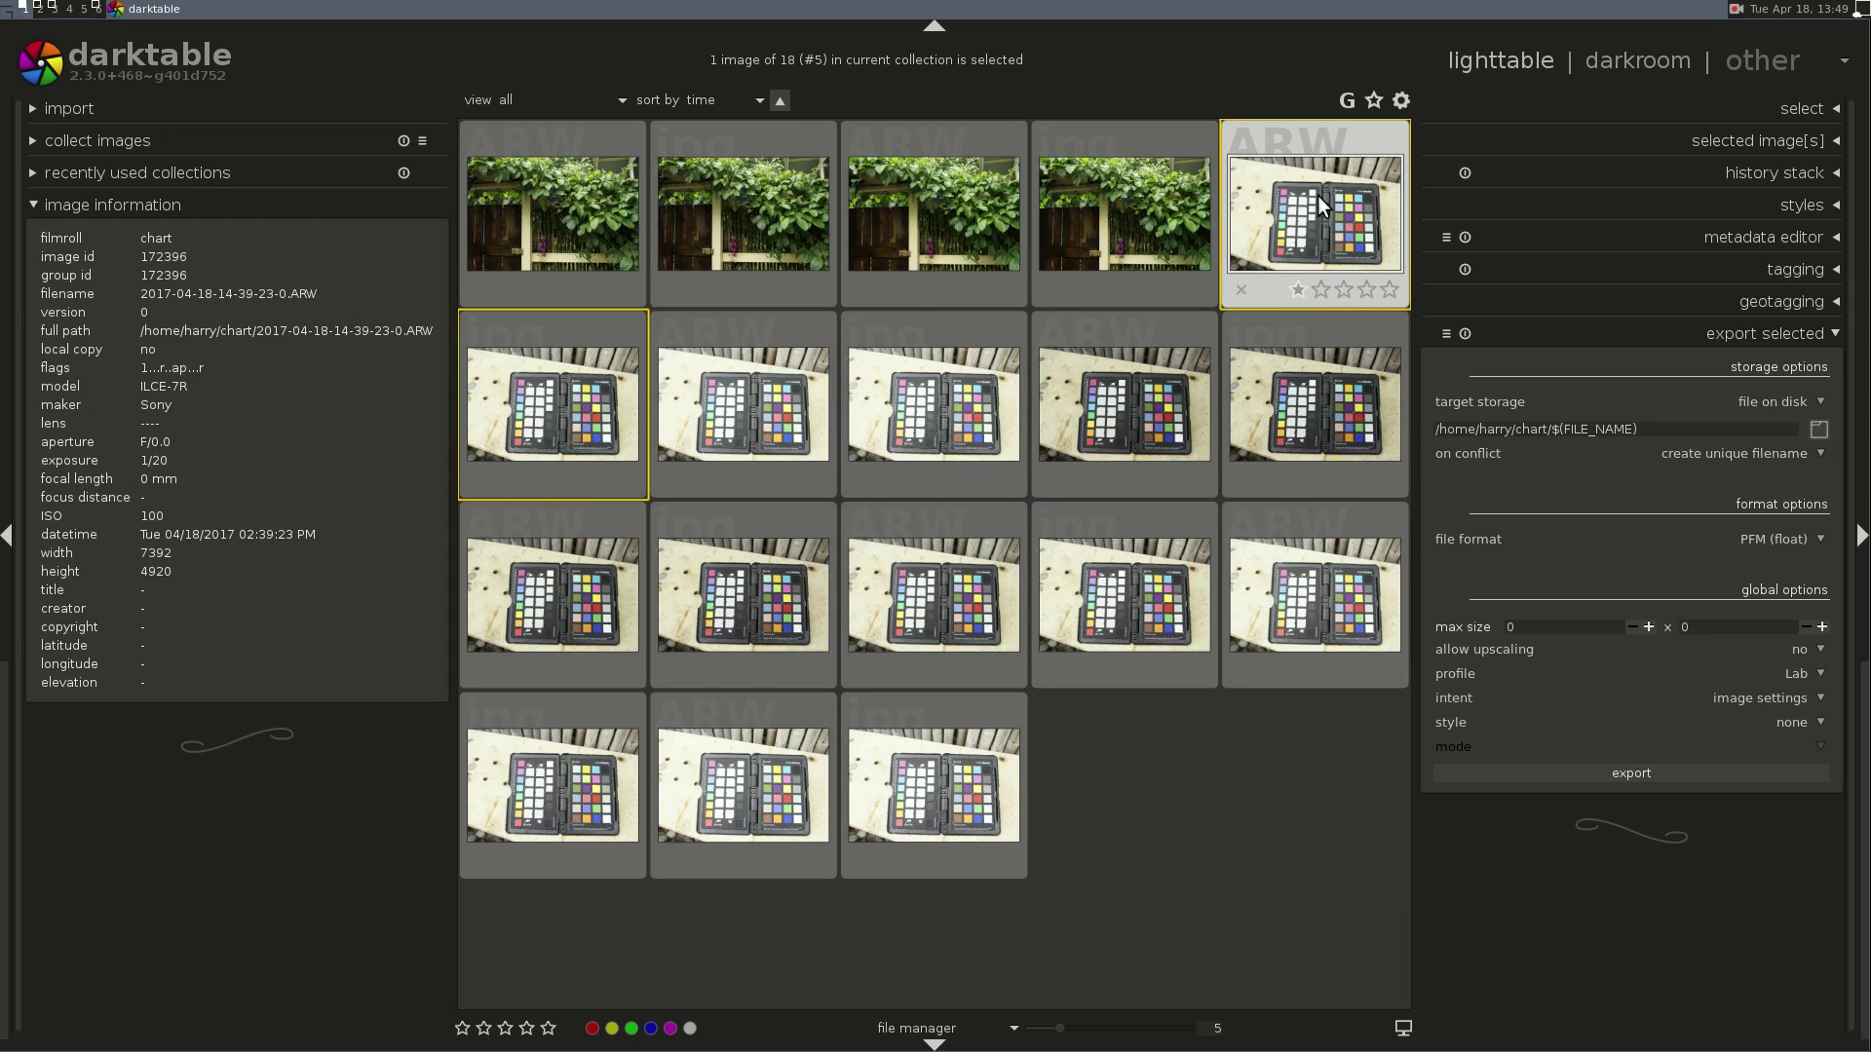
pyautogui.keyDown('ctrl'); pyautogui.click(559, 390); pyautogui.keyUp('ctrl')
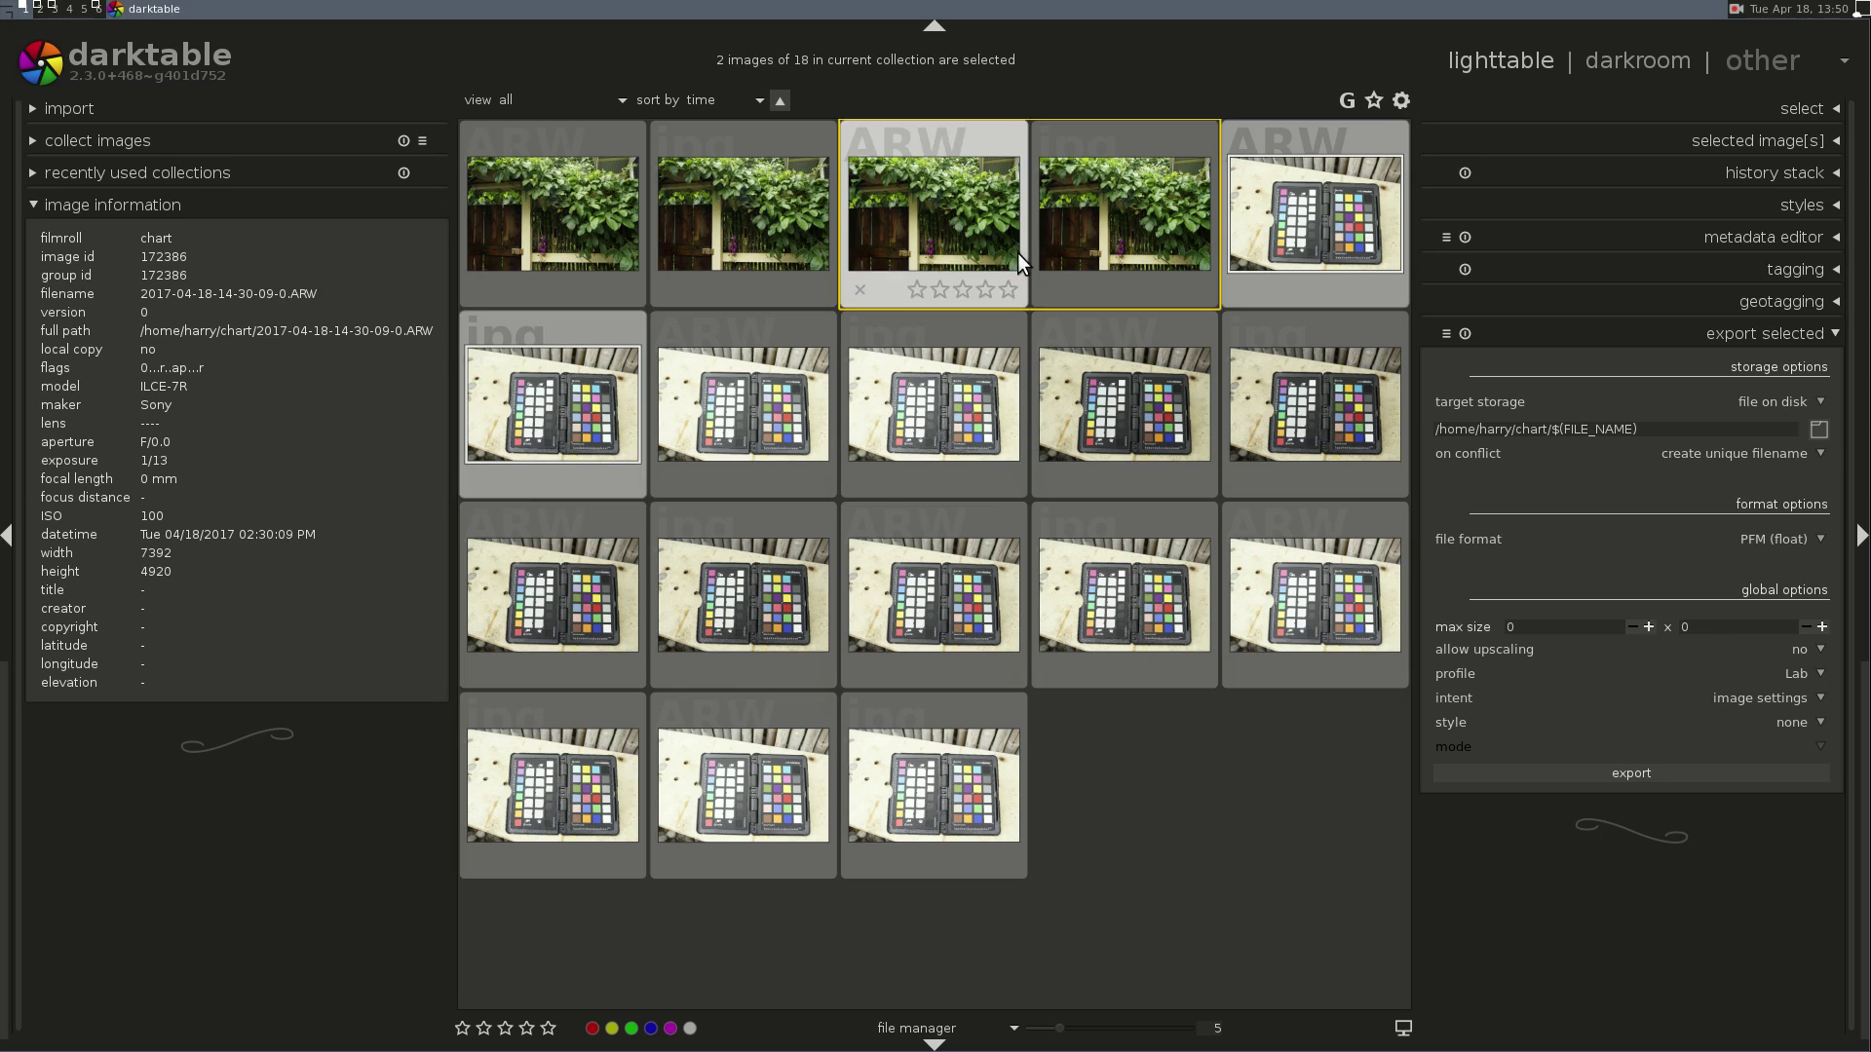
pyautogui.doubleClick(1307, 226)
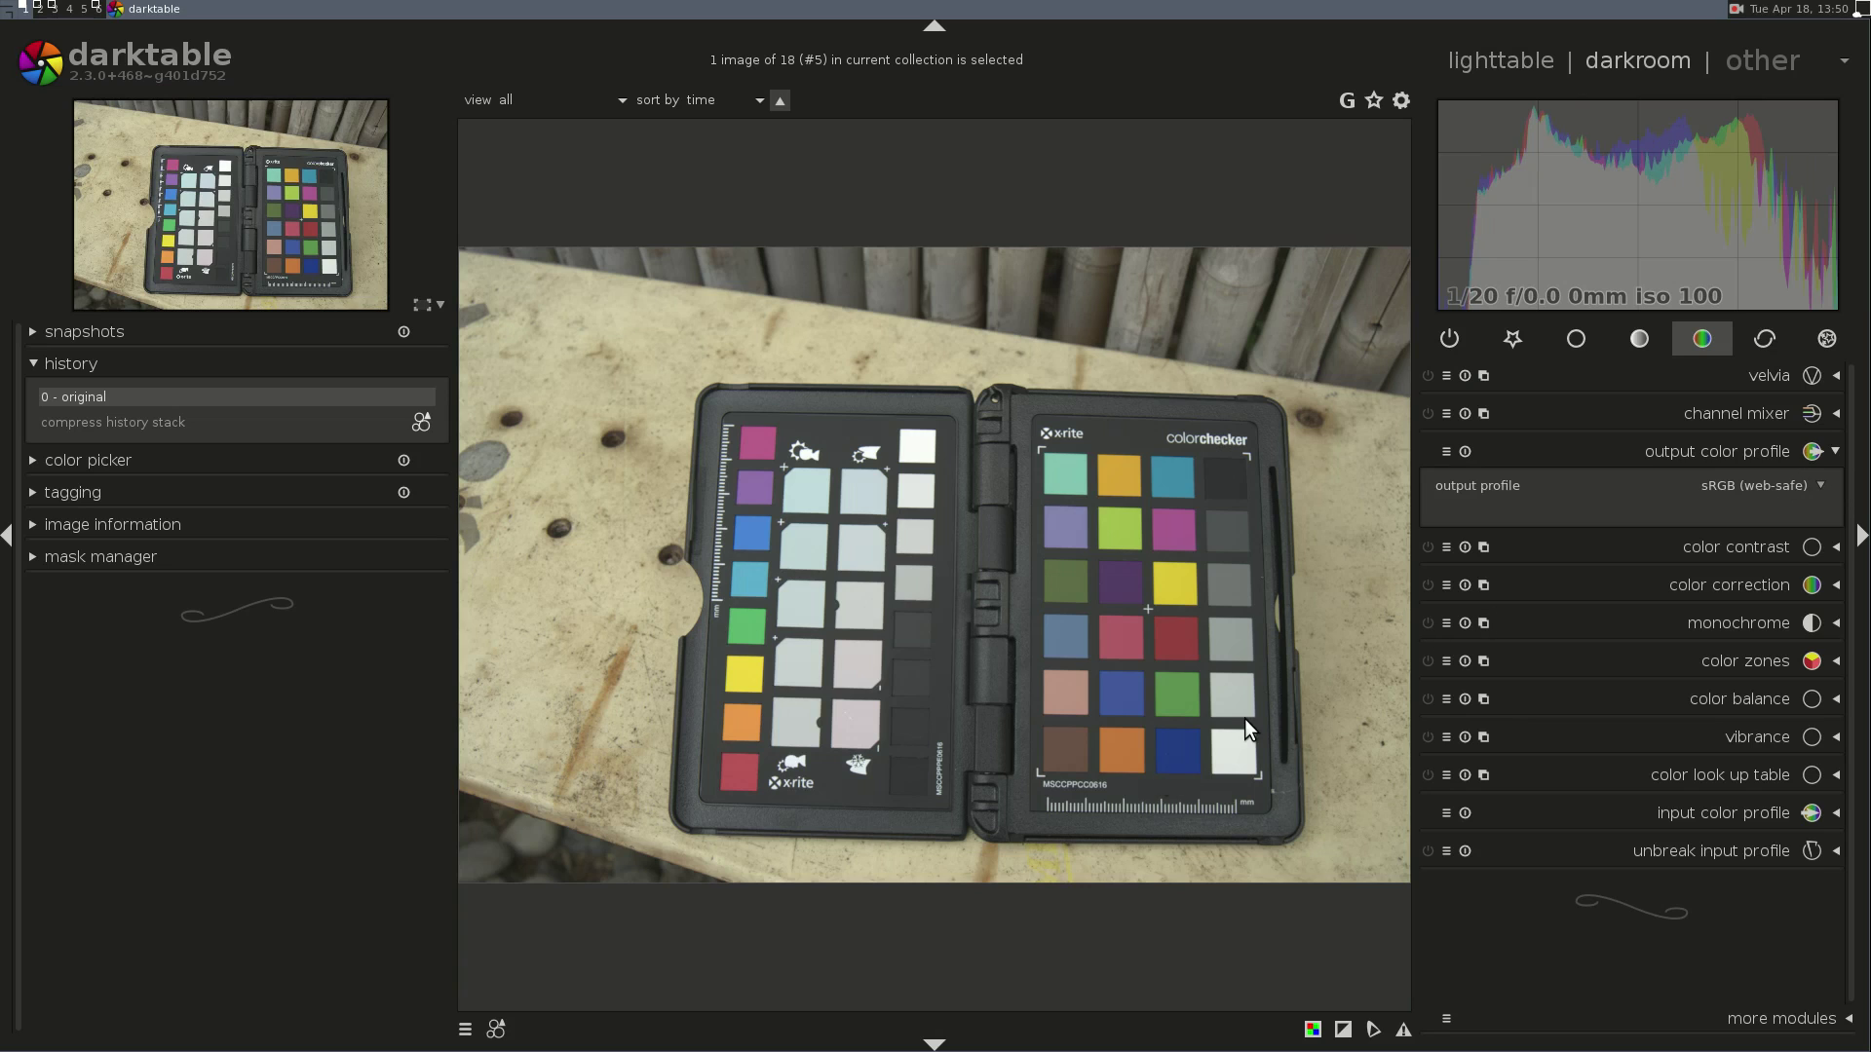
# - Crop the 1/20 s chart photo to just the colour checker with crop and rotate
pyautogui.click(1577, 340)
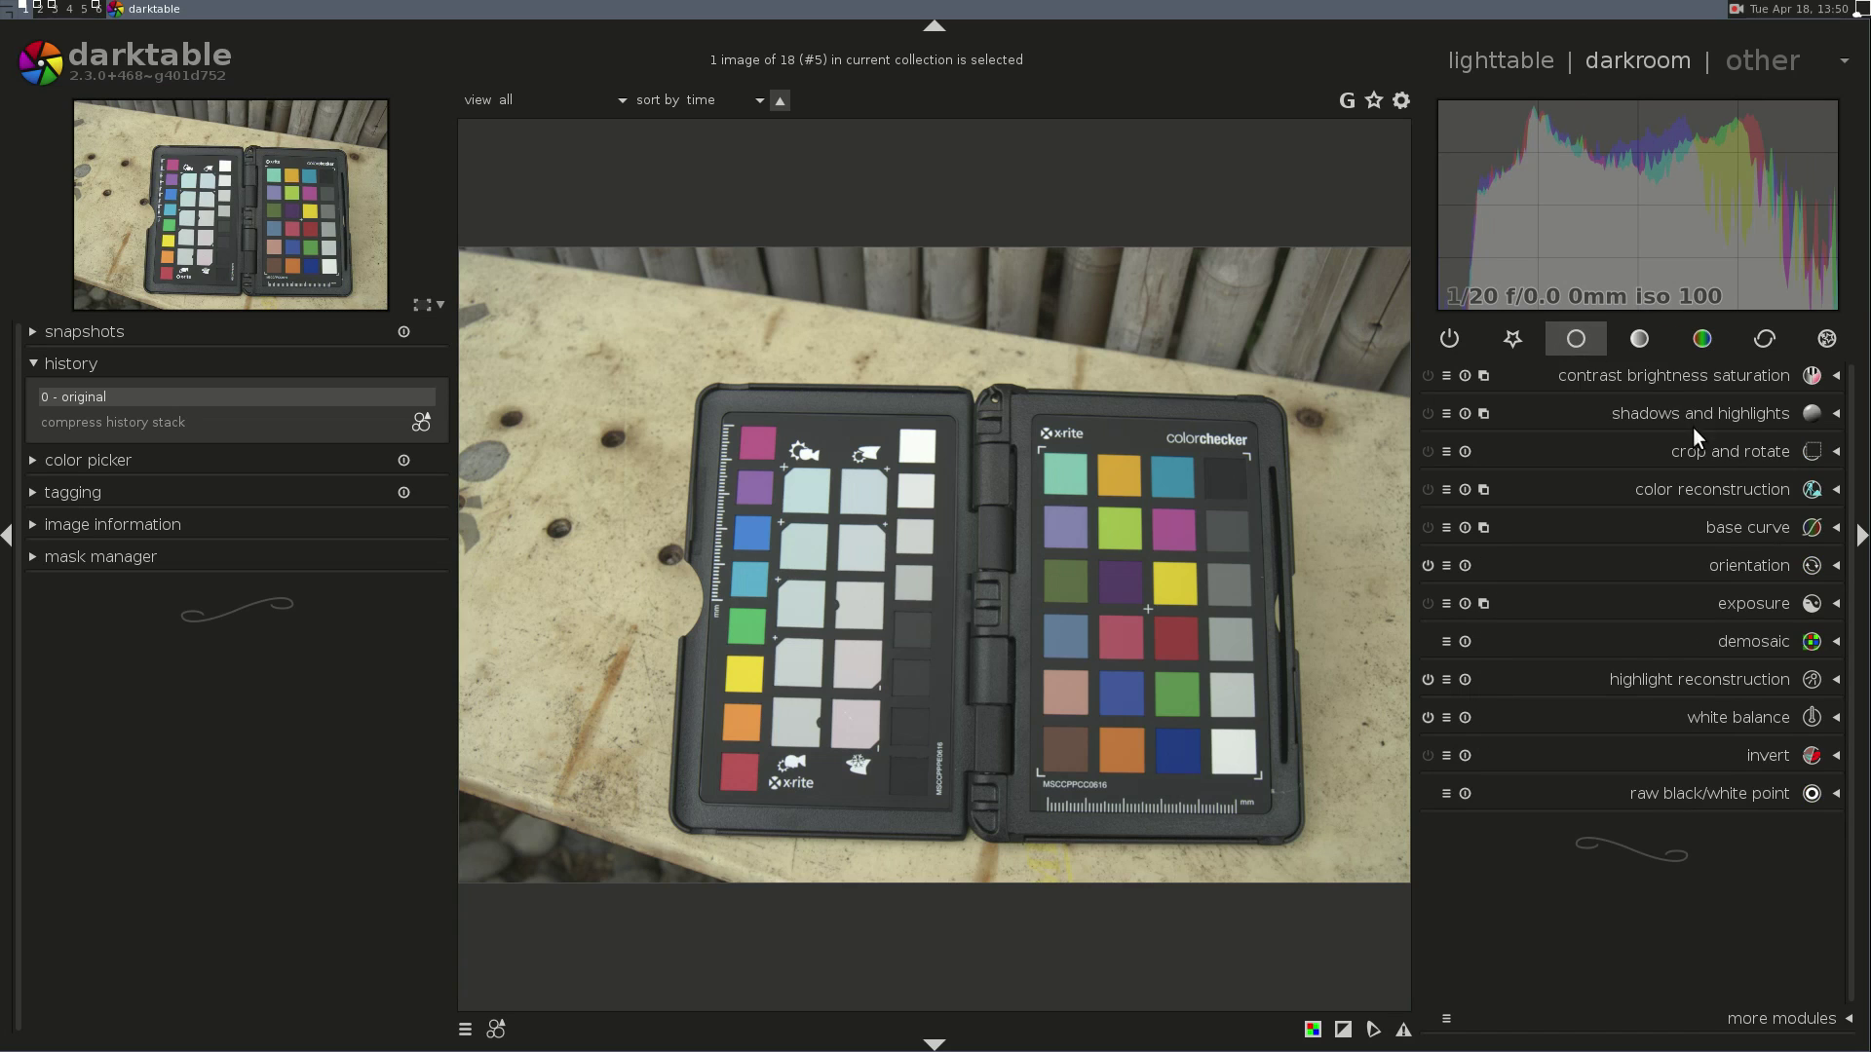
pyautogui.click(1705, 449)
pyautogui.moveTo(480, 270); pyautogui.dragTo(716, 411)
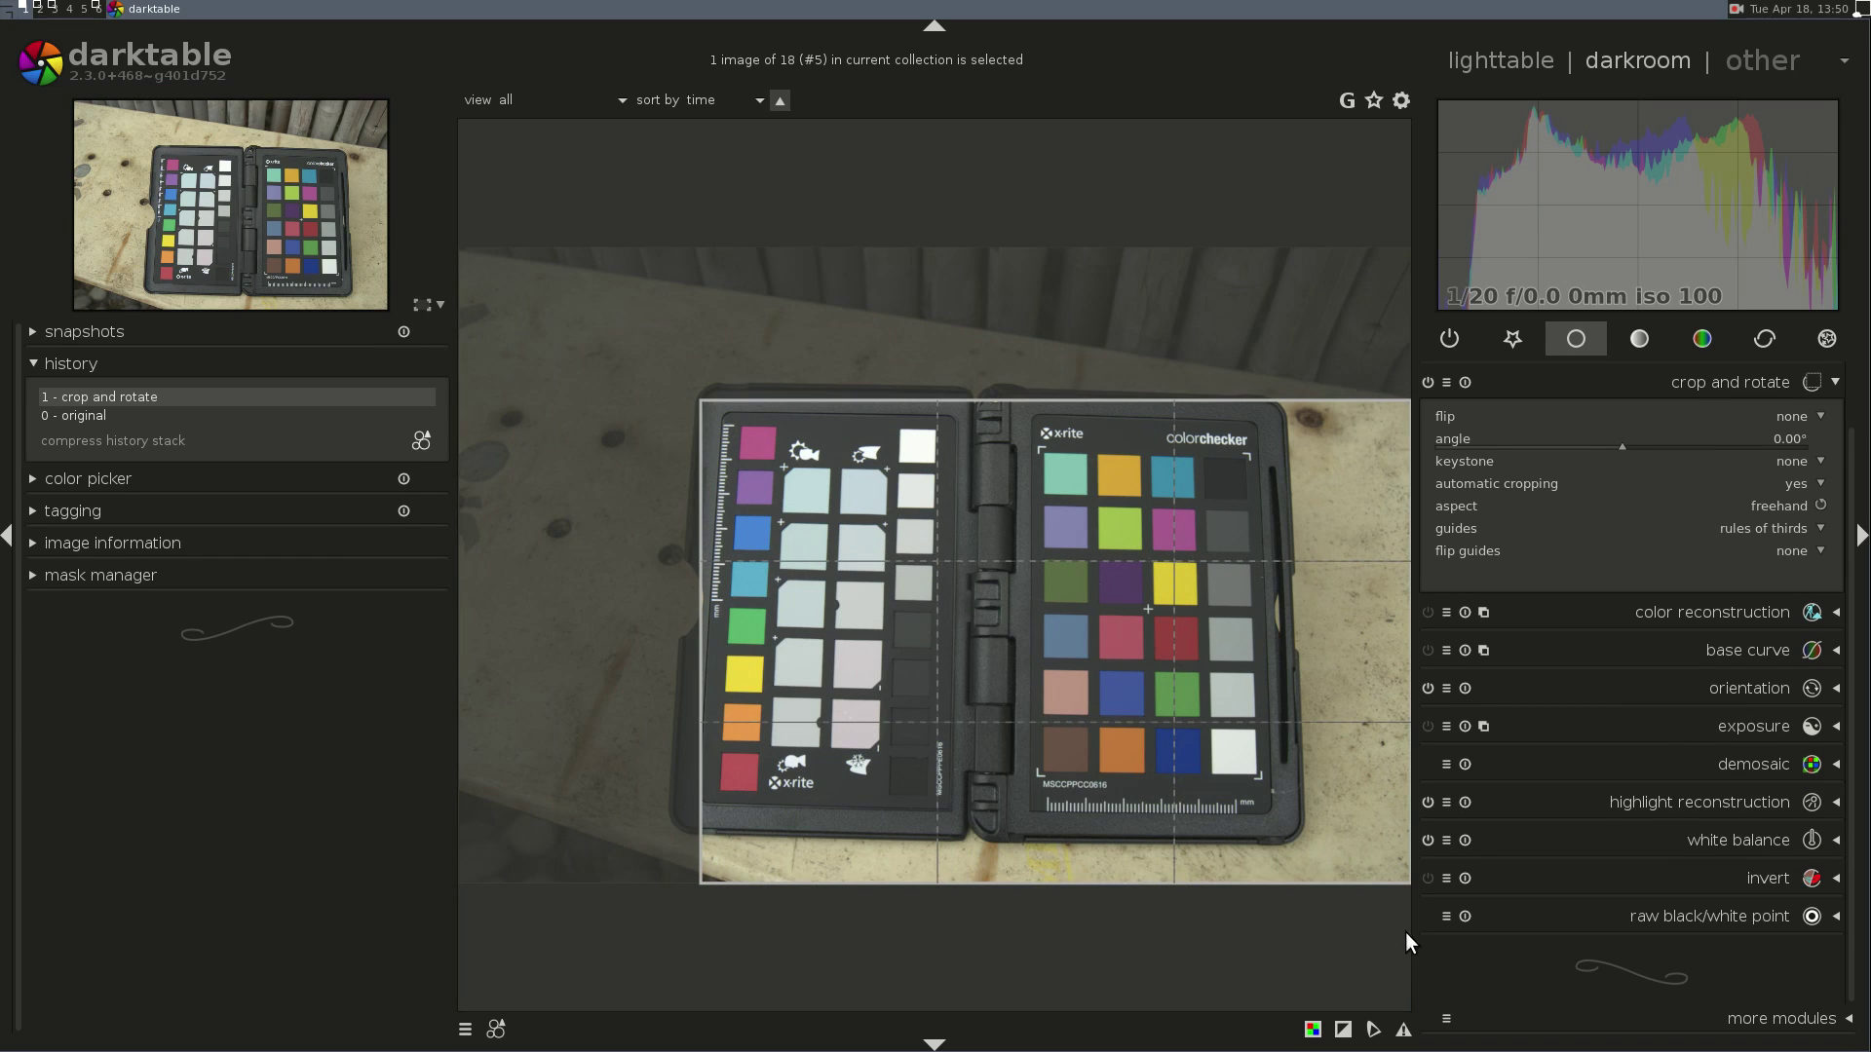
pyautogui.moveTo(1400, 869); pyautogui.dragTo(1265, 810)
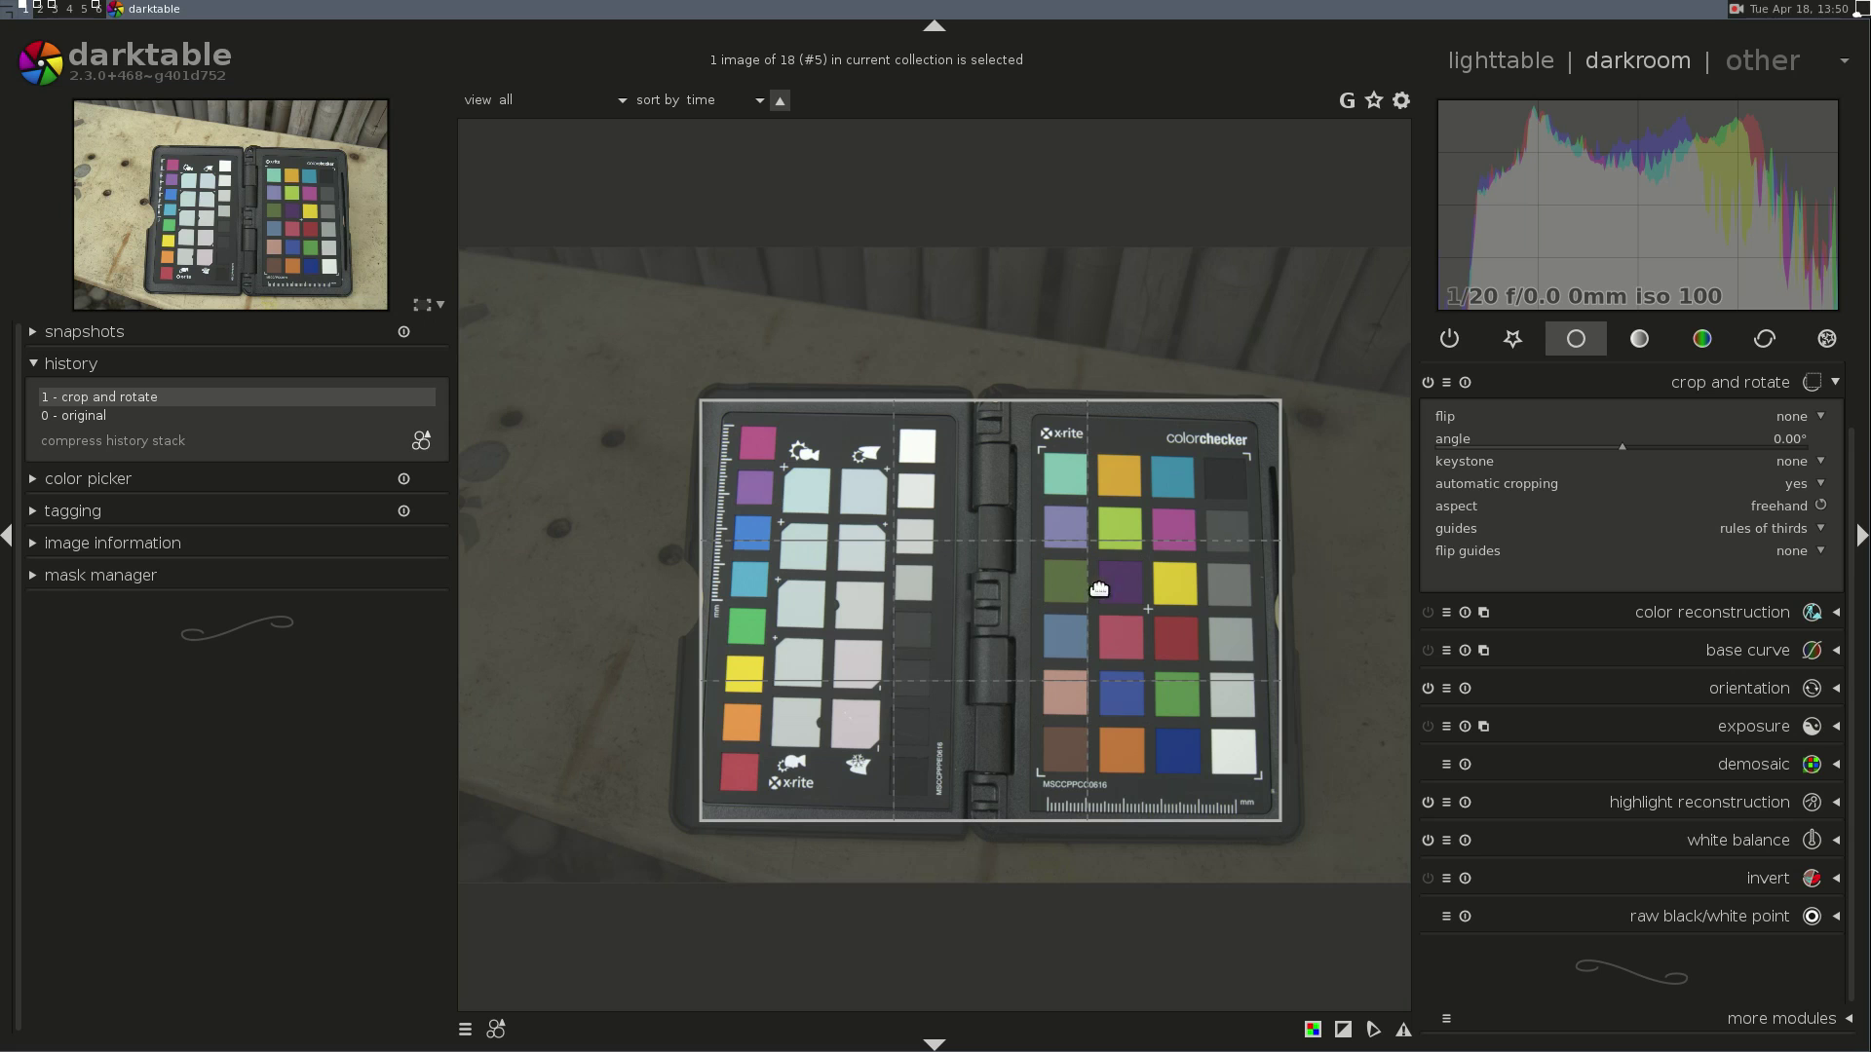
pyautogui.click(1750, 382)
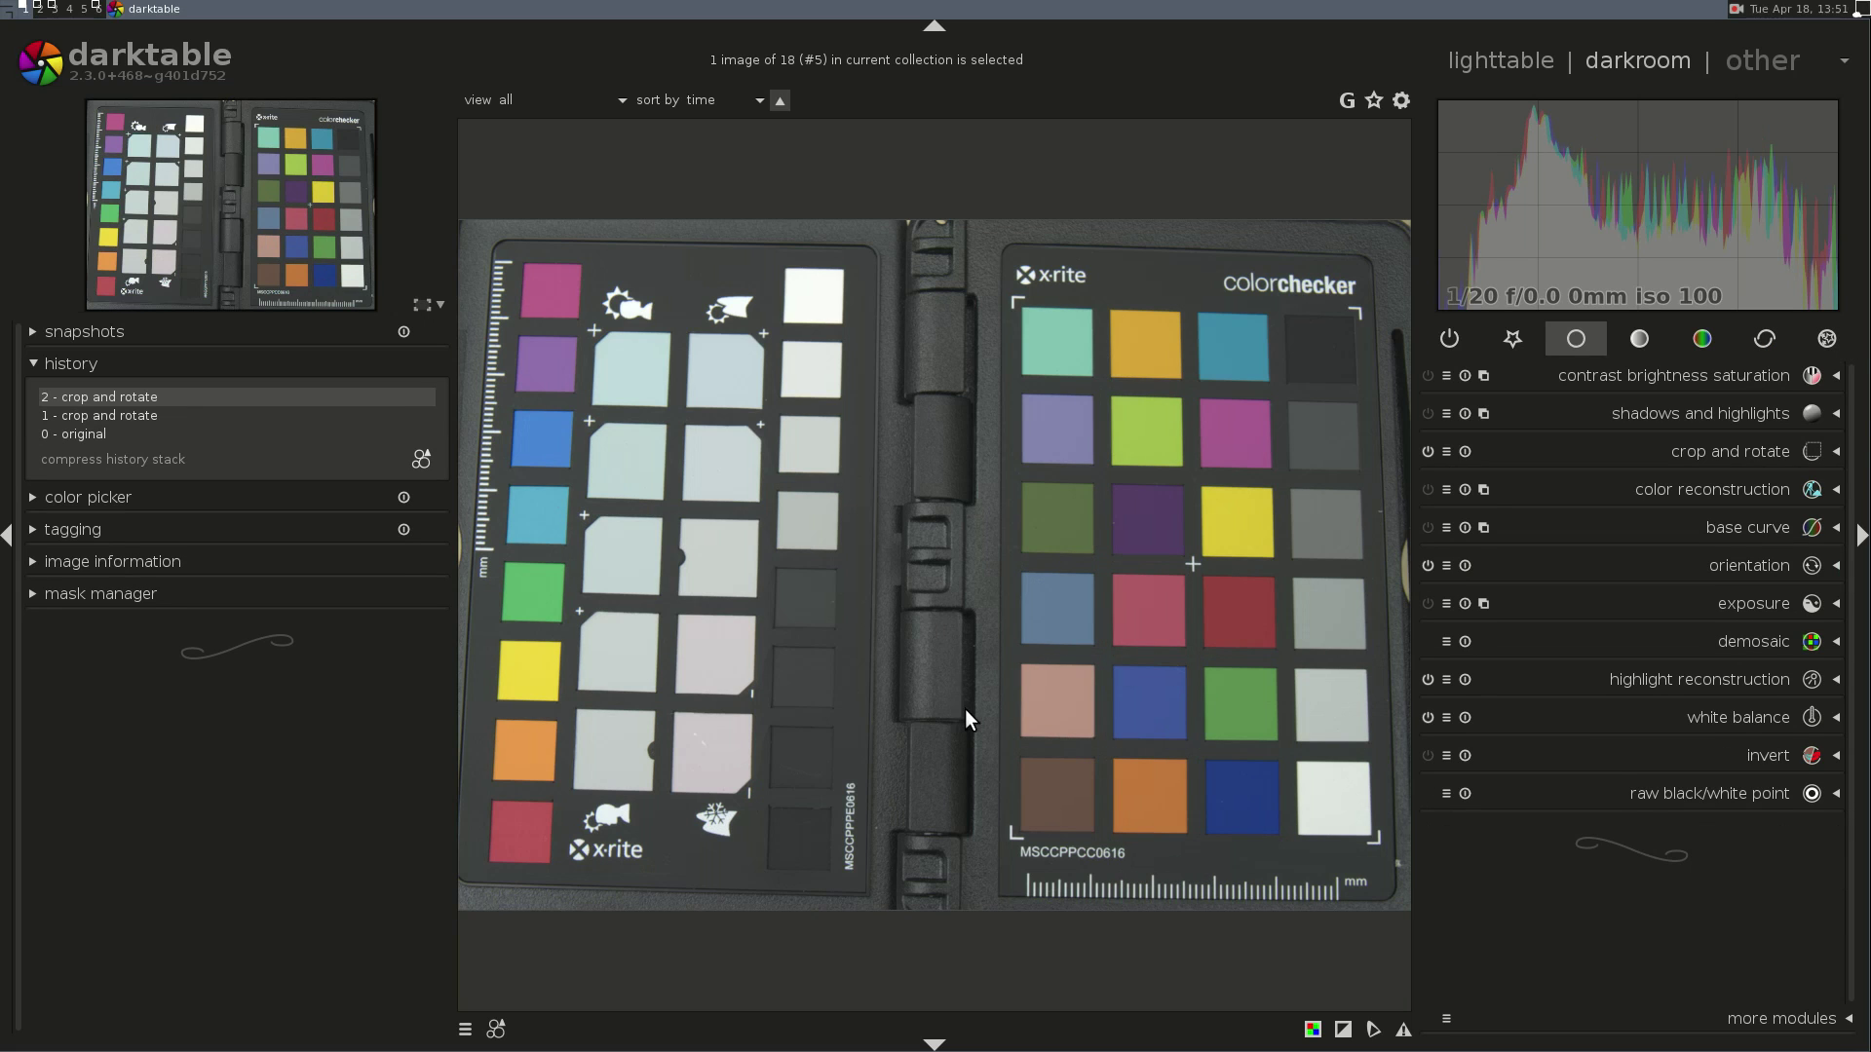
# - Copy the crop history and paste it onto all the other chart images
pyautogui.press('l')
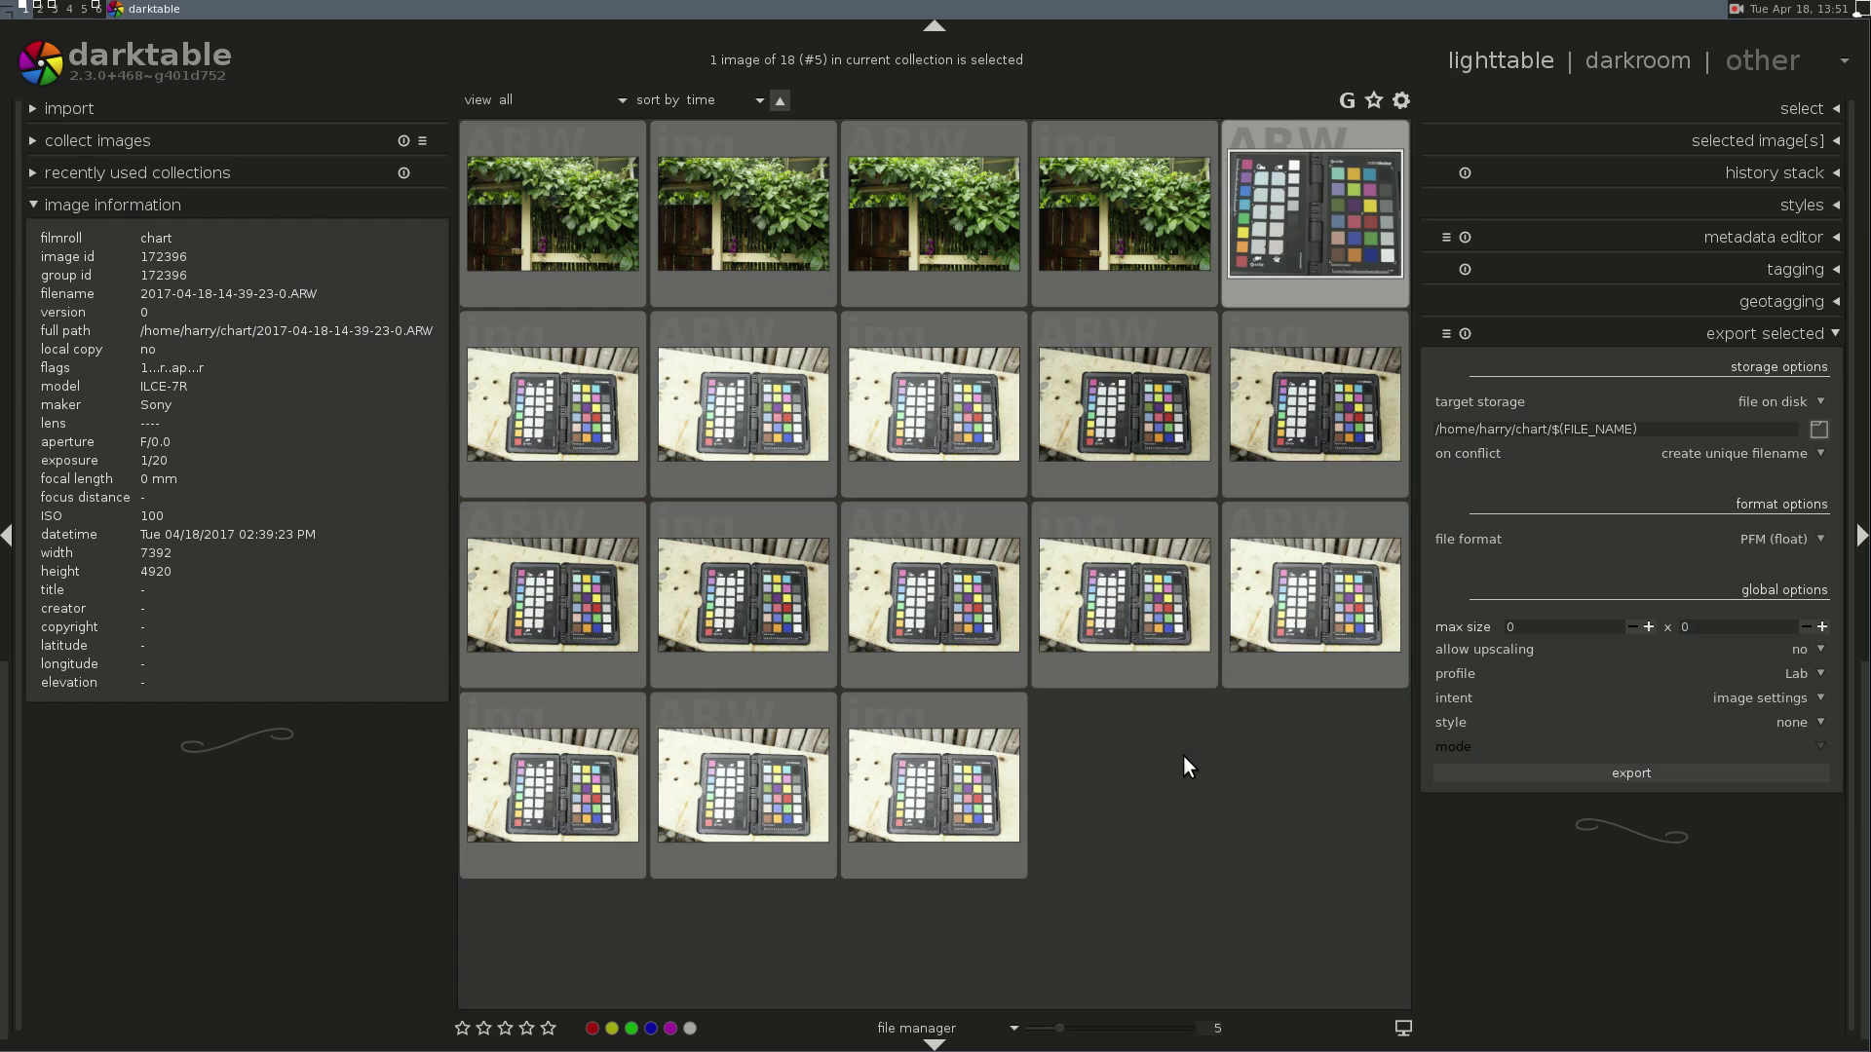
pyautogui.click(1764, 171)
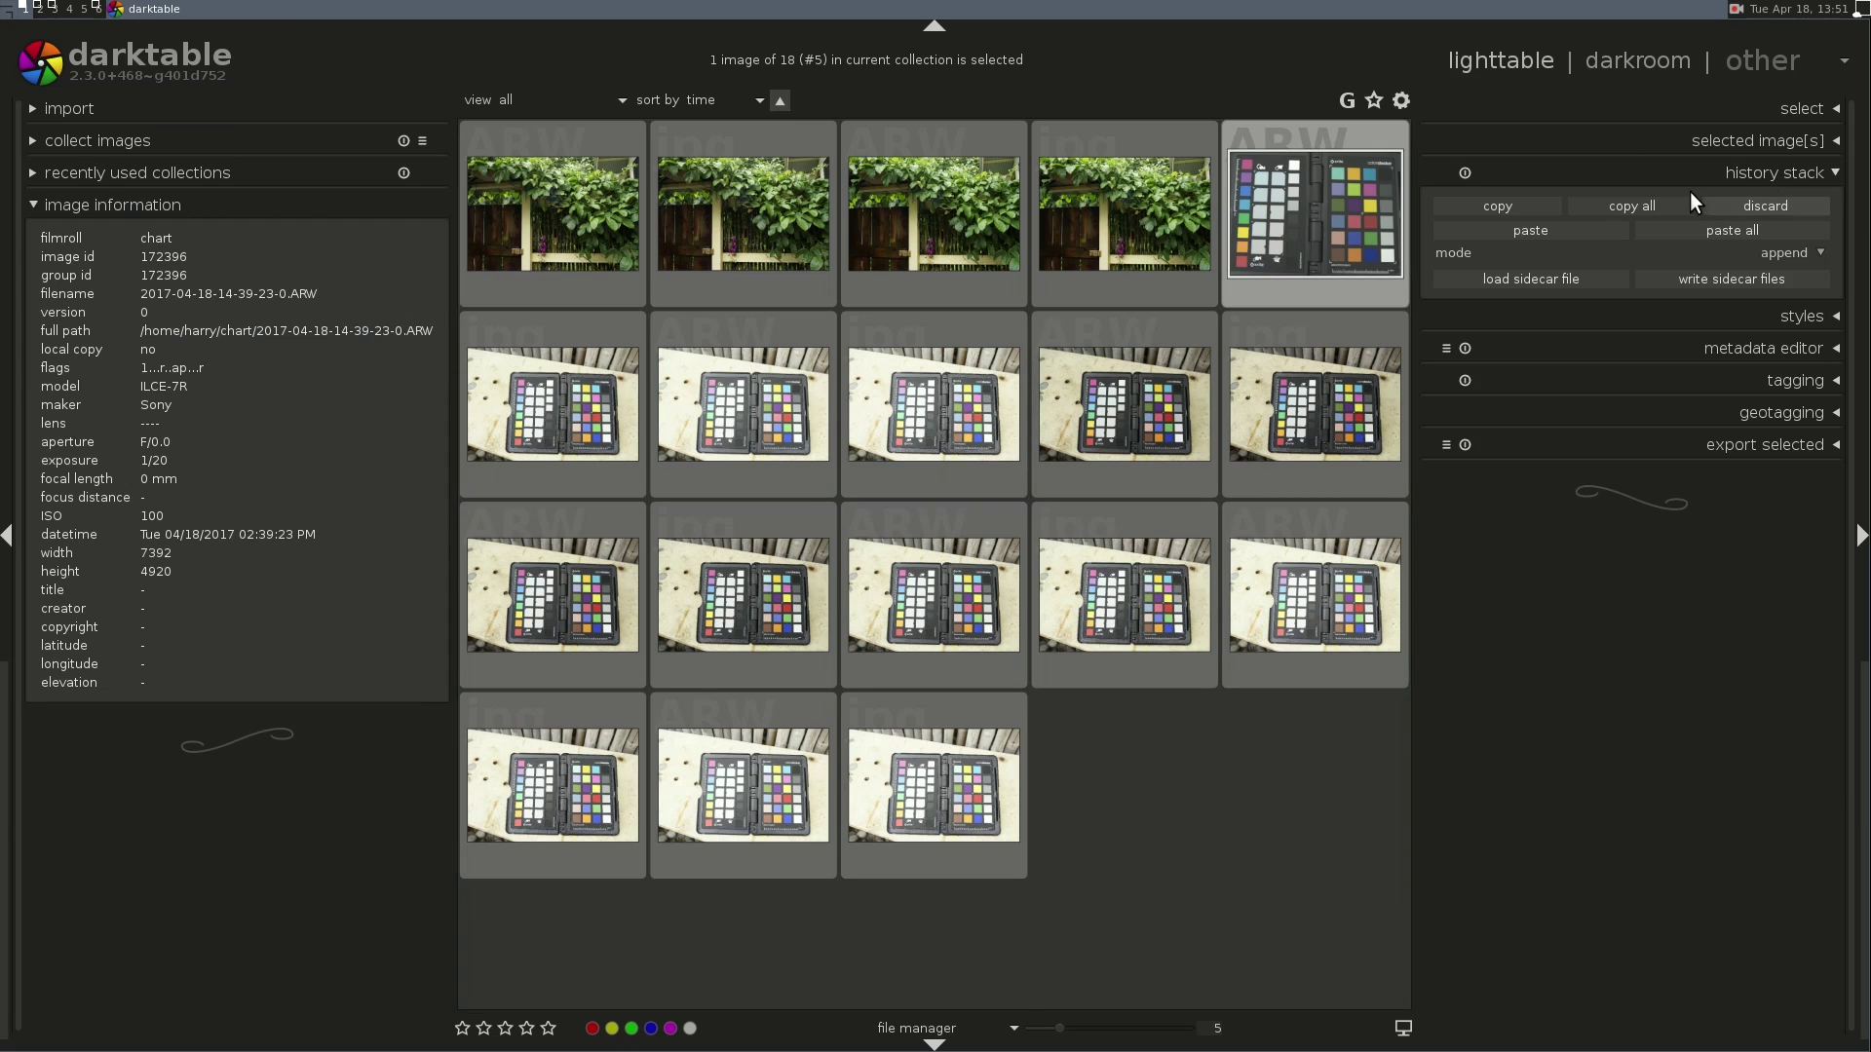
pyautogui.click(530, 408)
pyautogui.keyDown('shift'); pyautogui.click(950, 750); pyautogui.keyUp('shift')
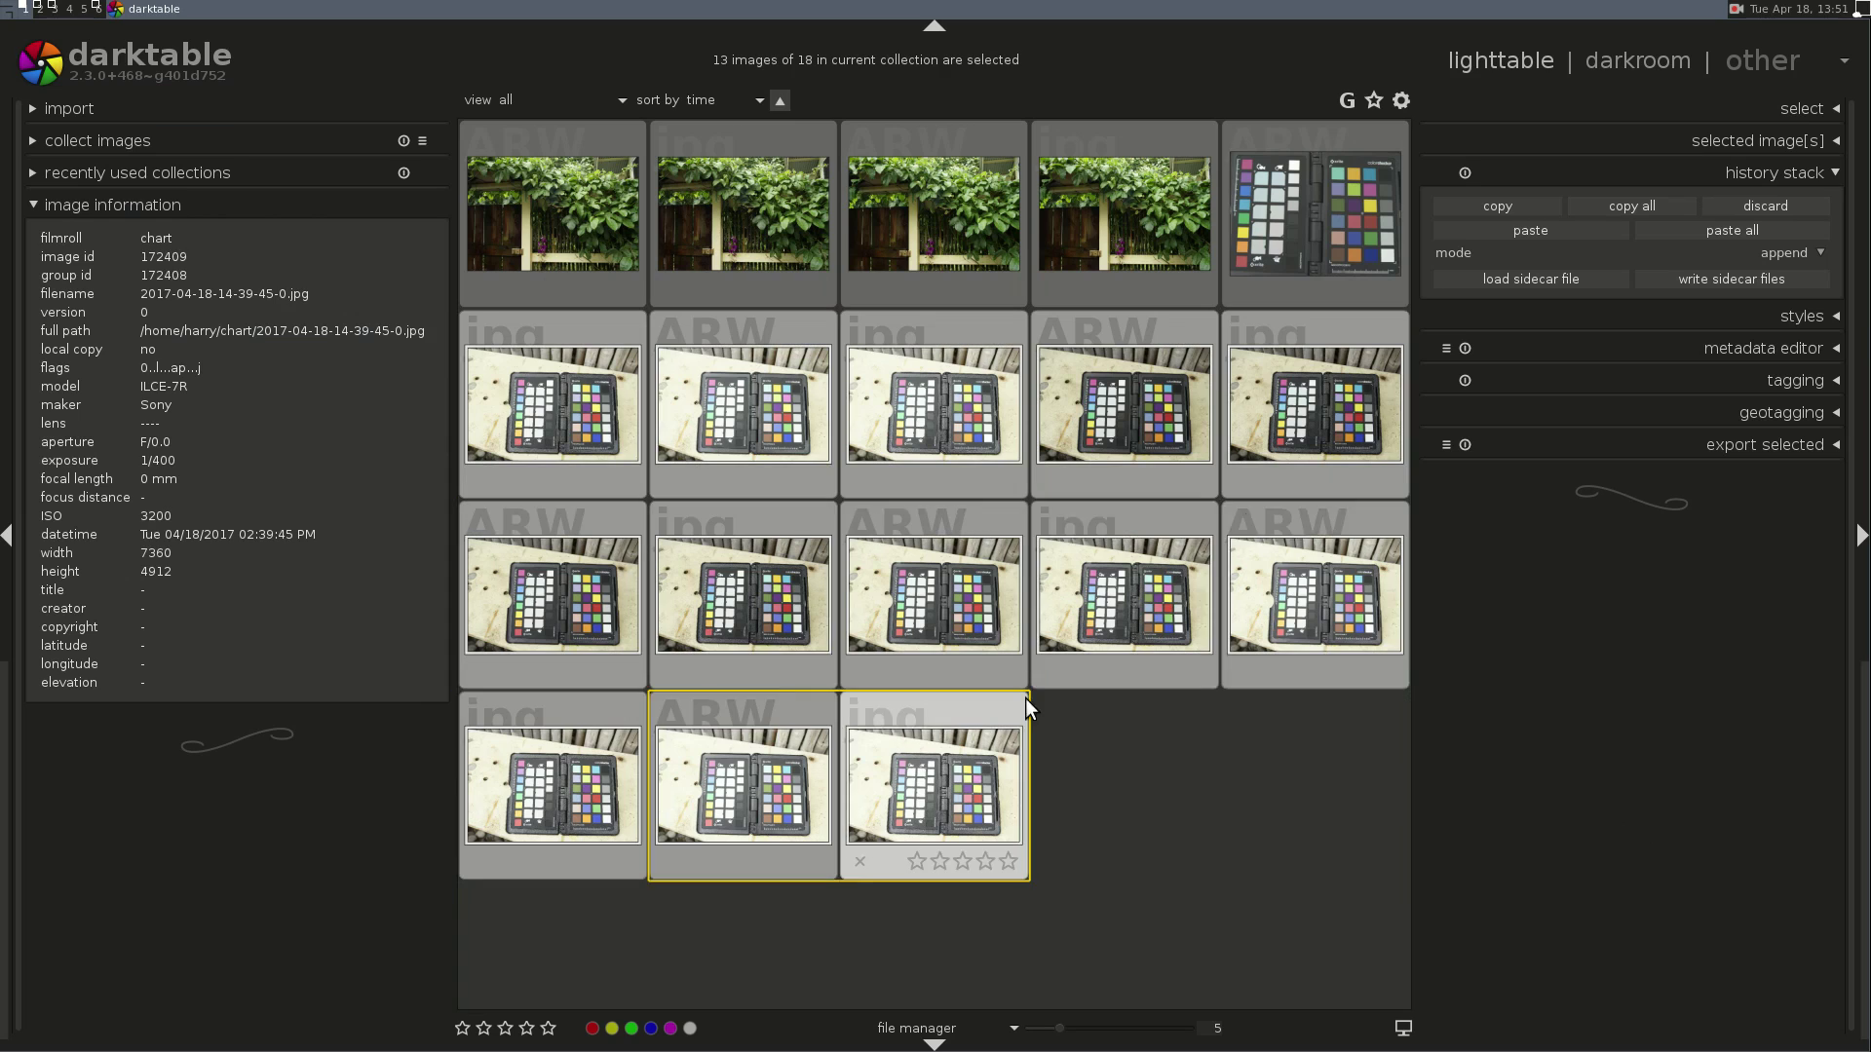
pyautogui.click(1787, 236)
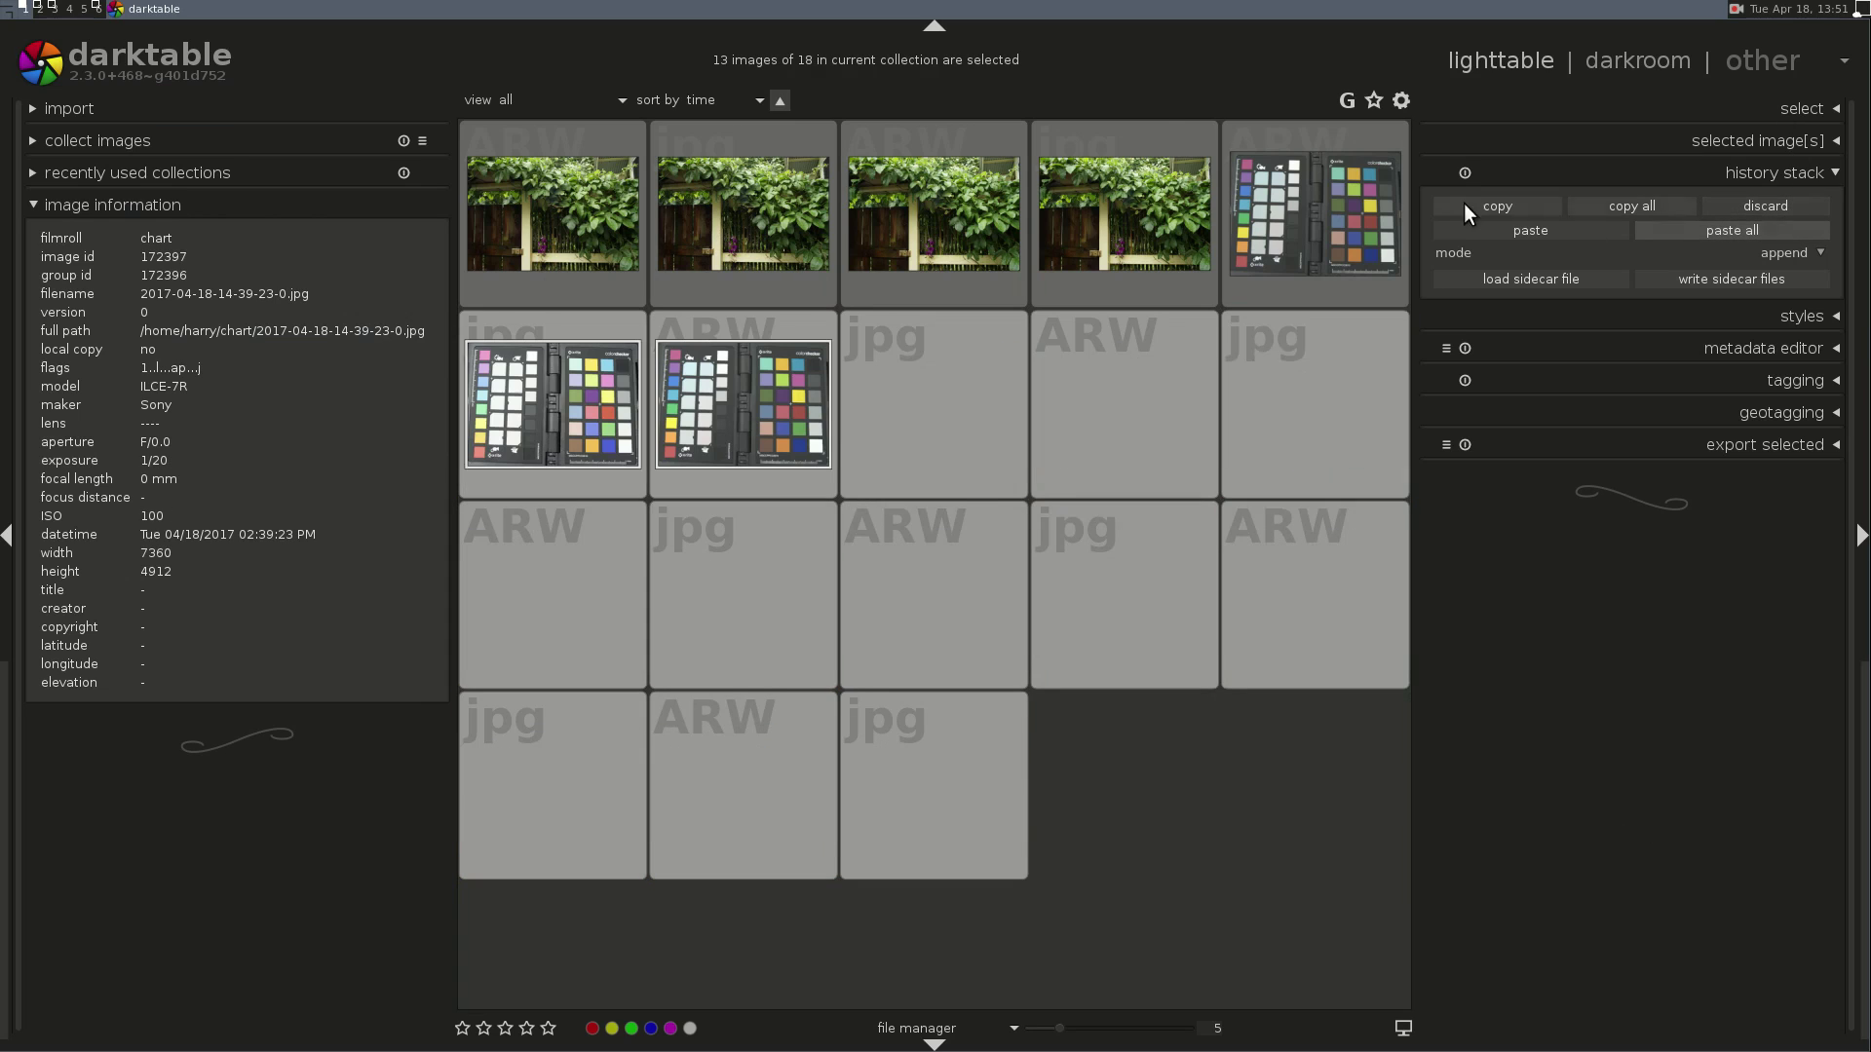
pyautogui.doubleClick(1321, 202)
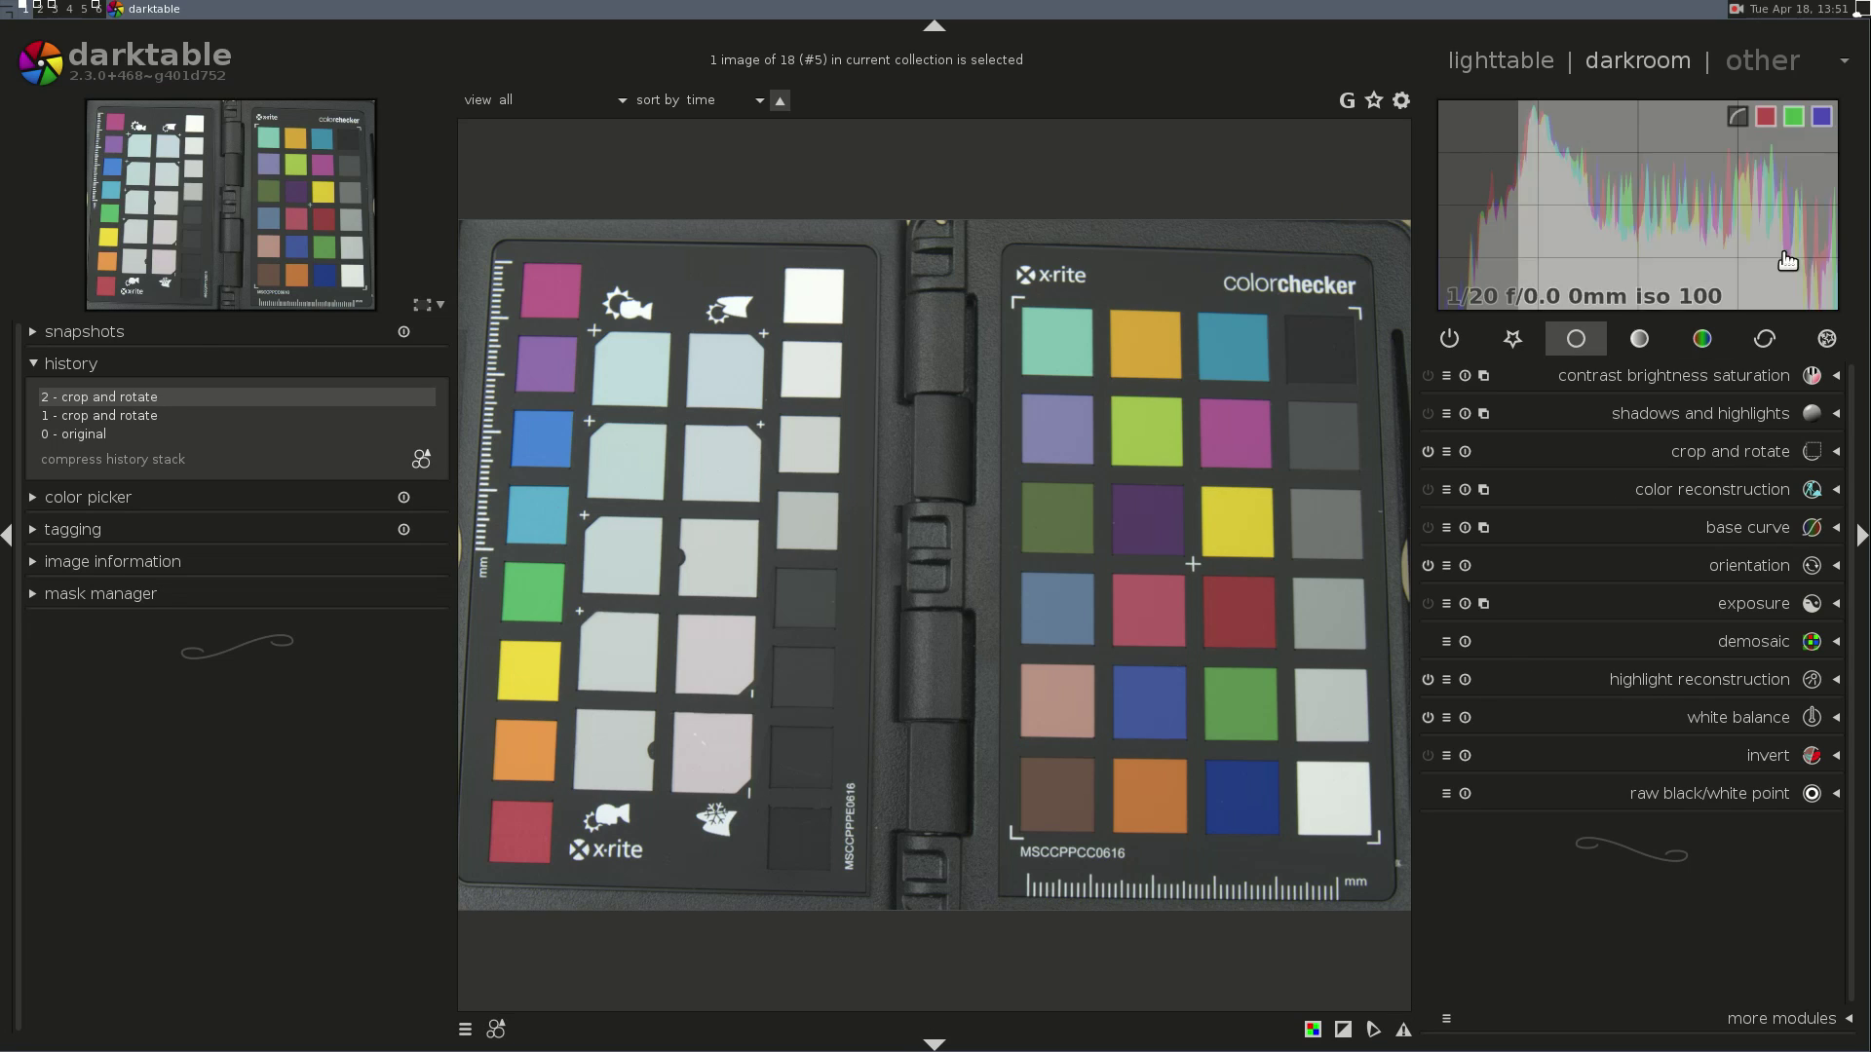
# - Set the chart raw's output colour profile to Lab
pyautogui.click(1709, 341)
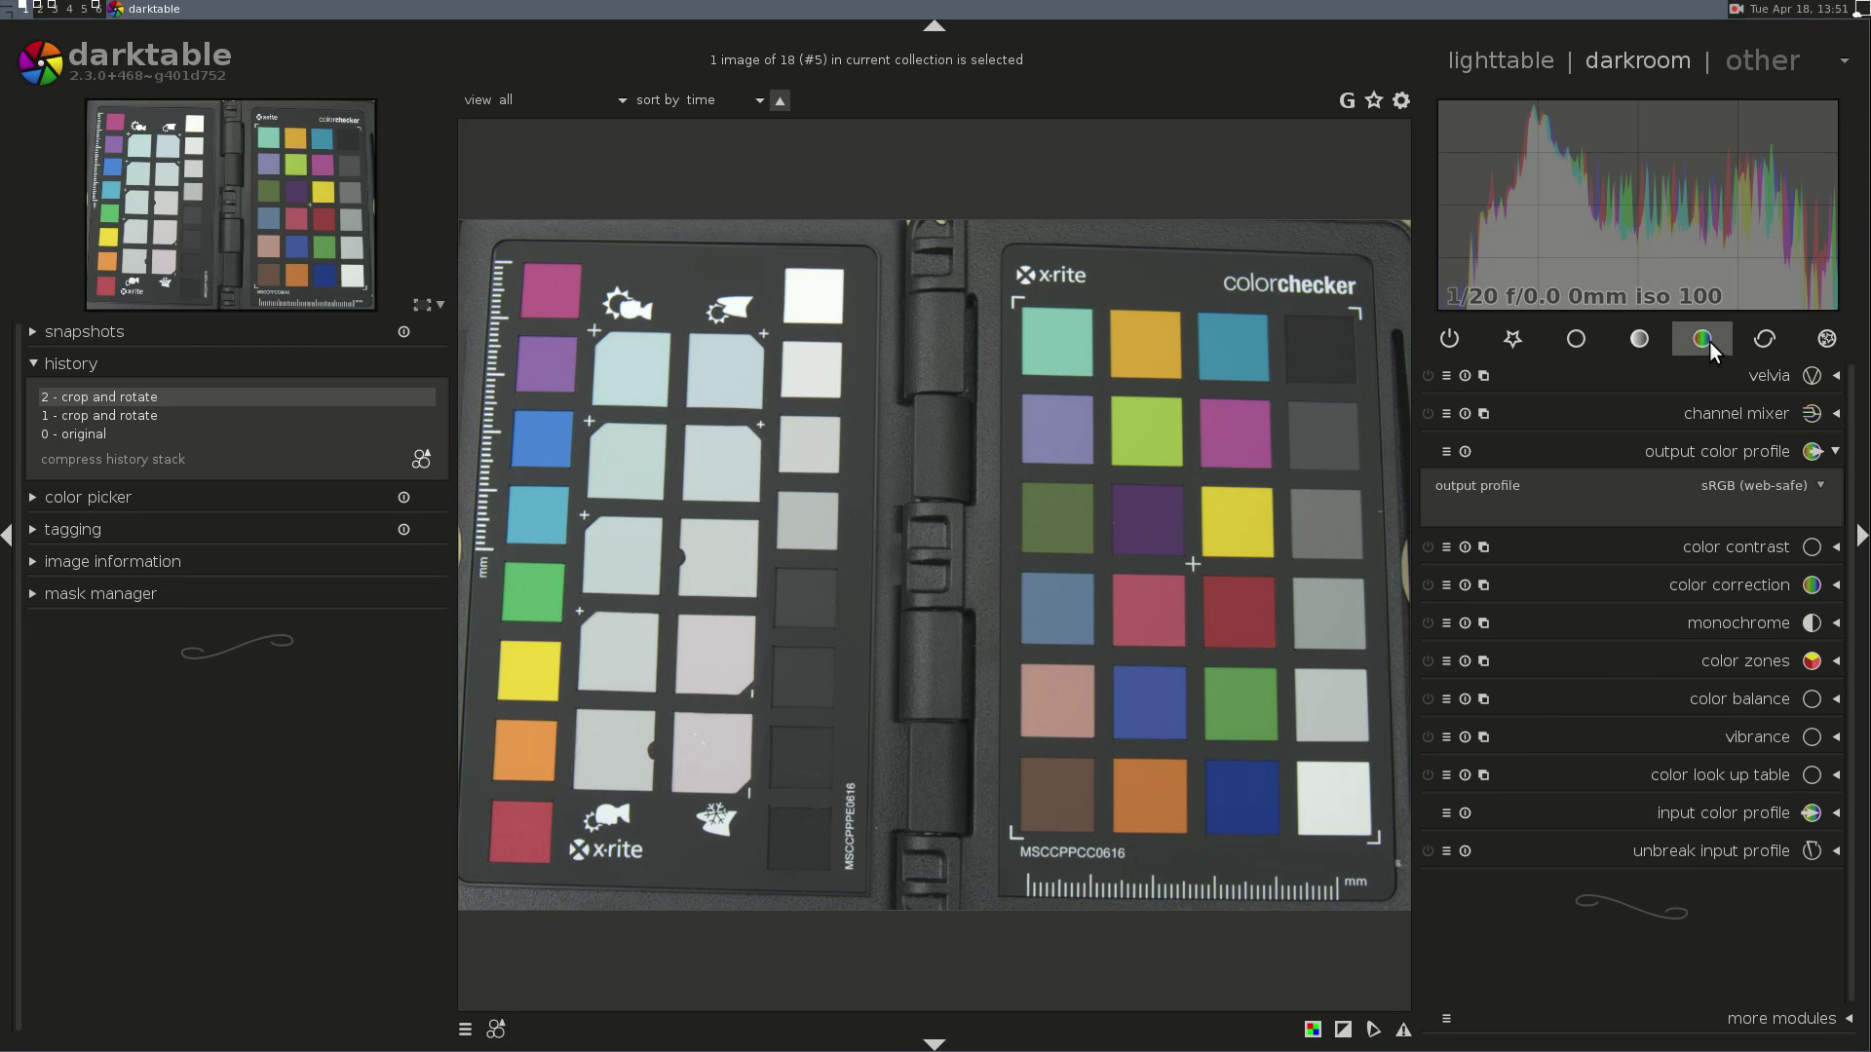
pyautogui.click(1745, 450)
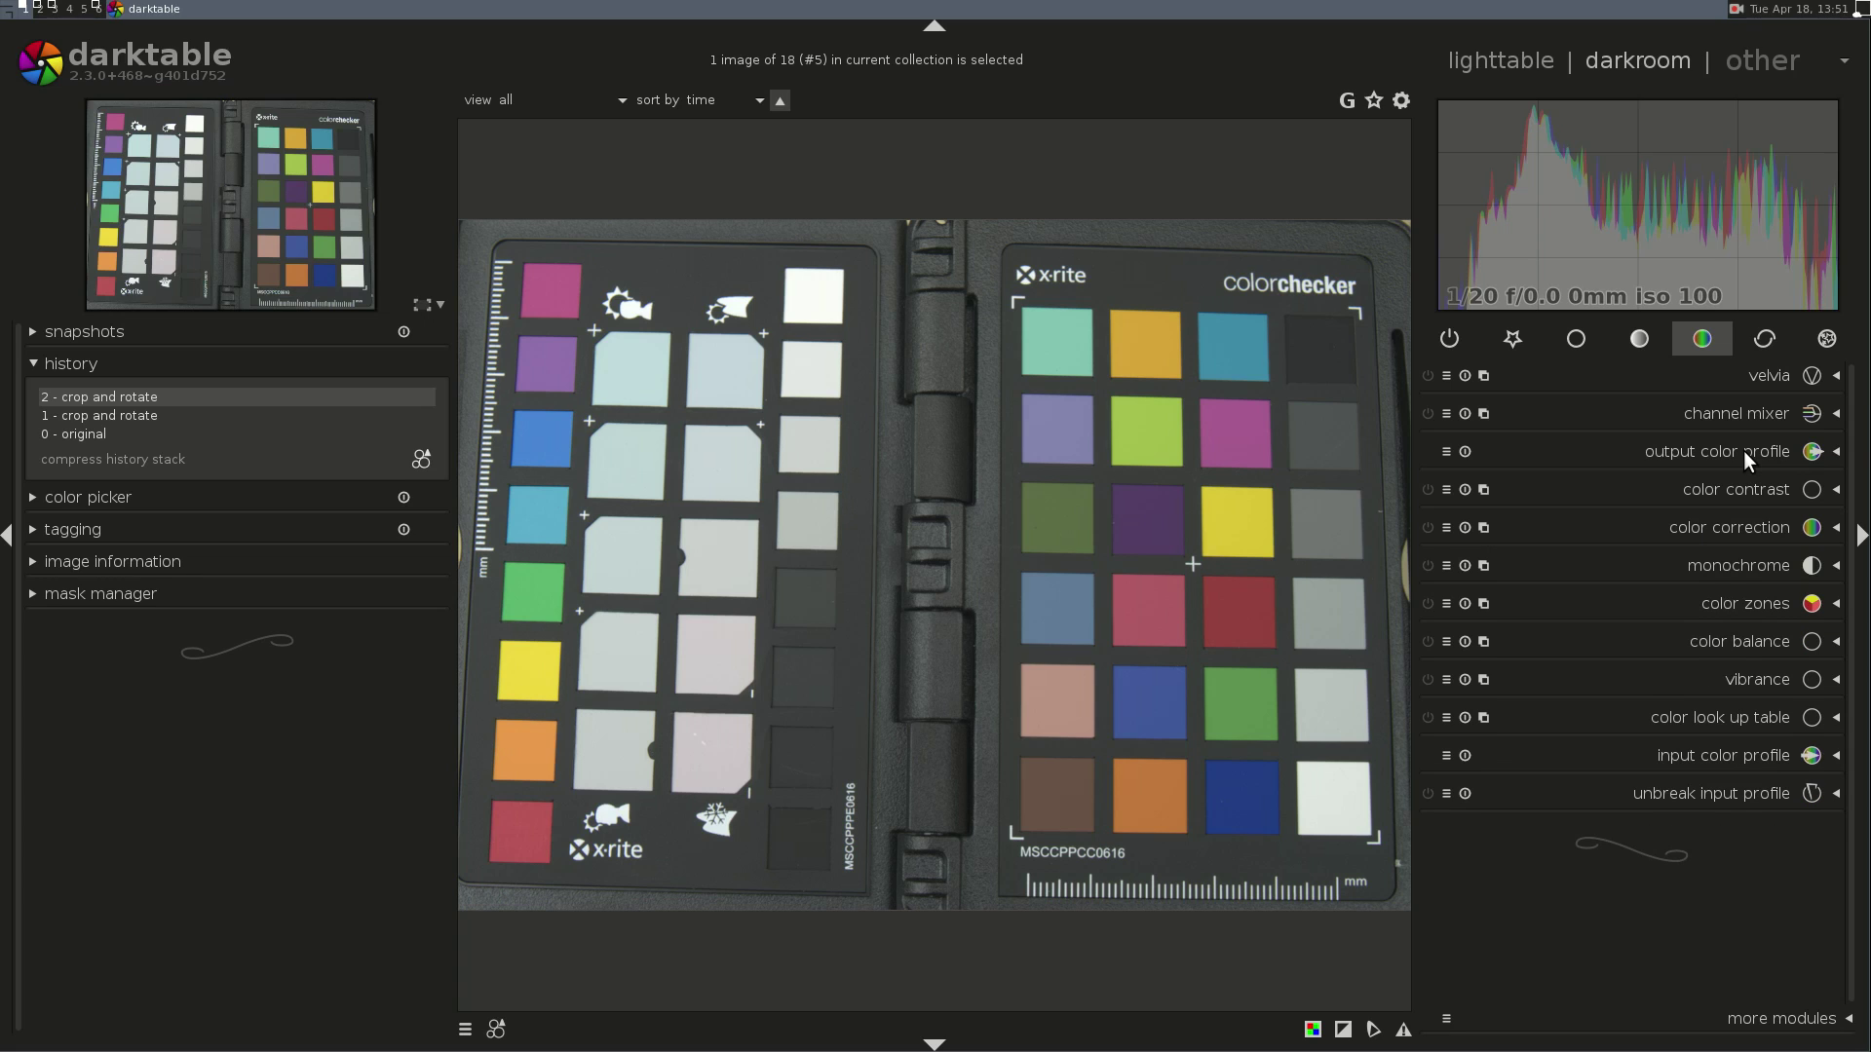
pyautogui.click(1745, 450)
pyautogui.click(1758, 484)
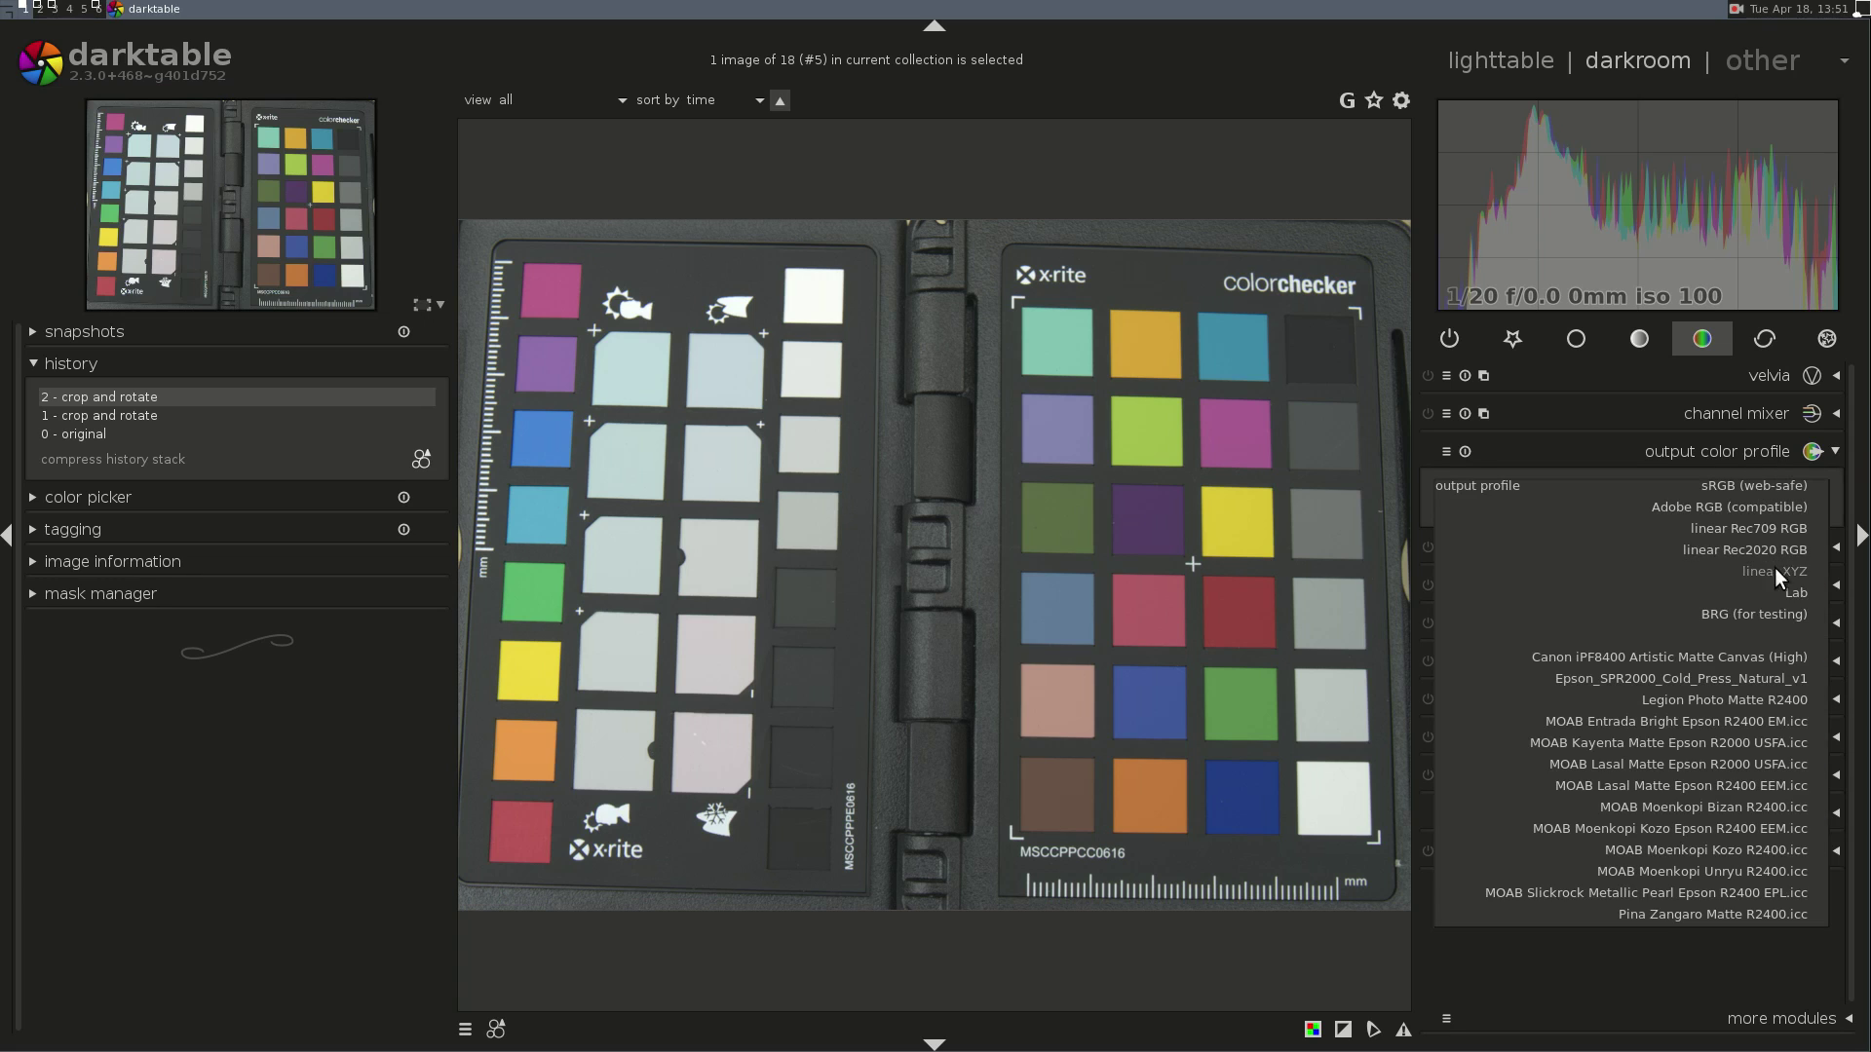
pyautogui.click(1789, 594)
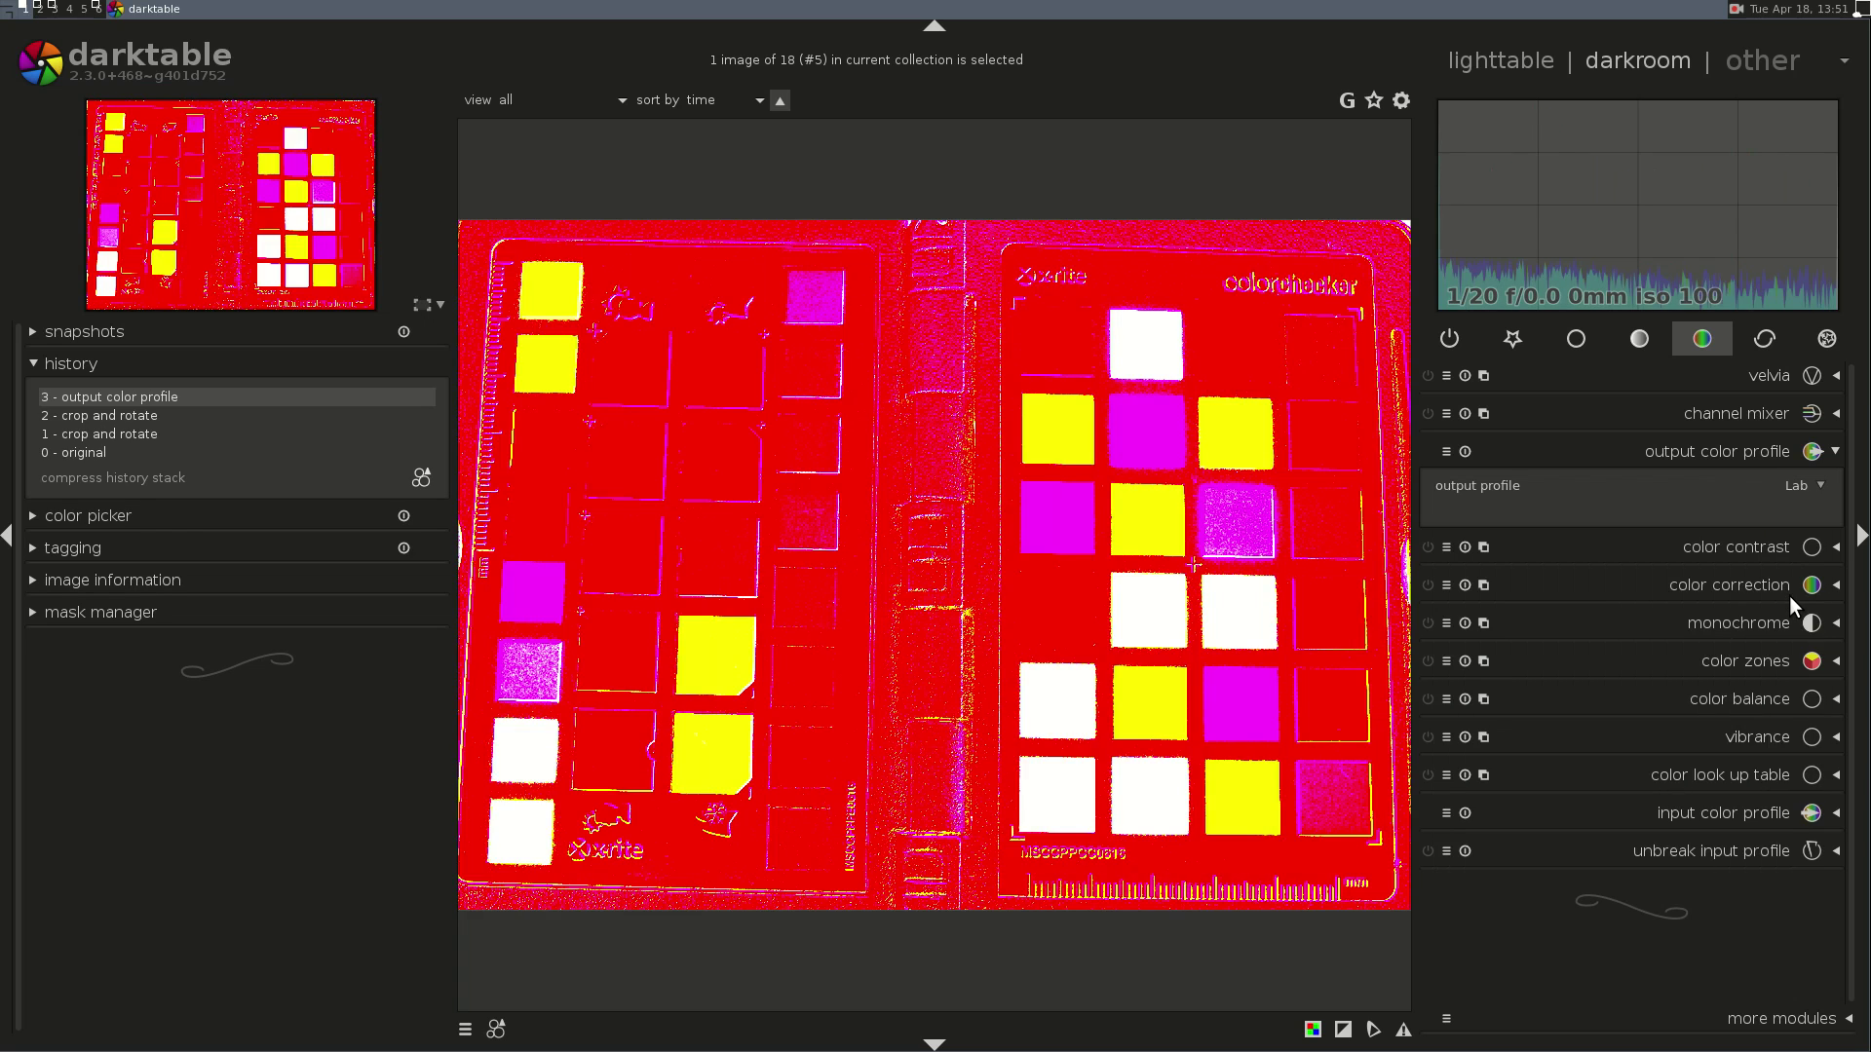
pyautogui.click(1499, 62)
pyautogui.click(1696, 441)
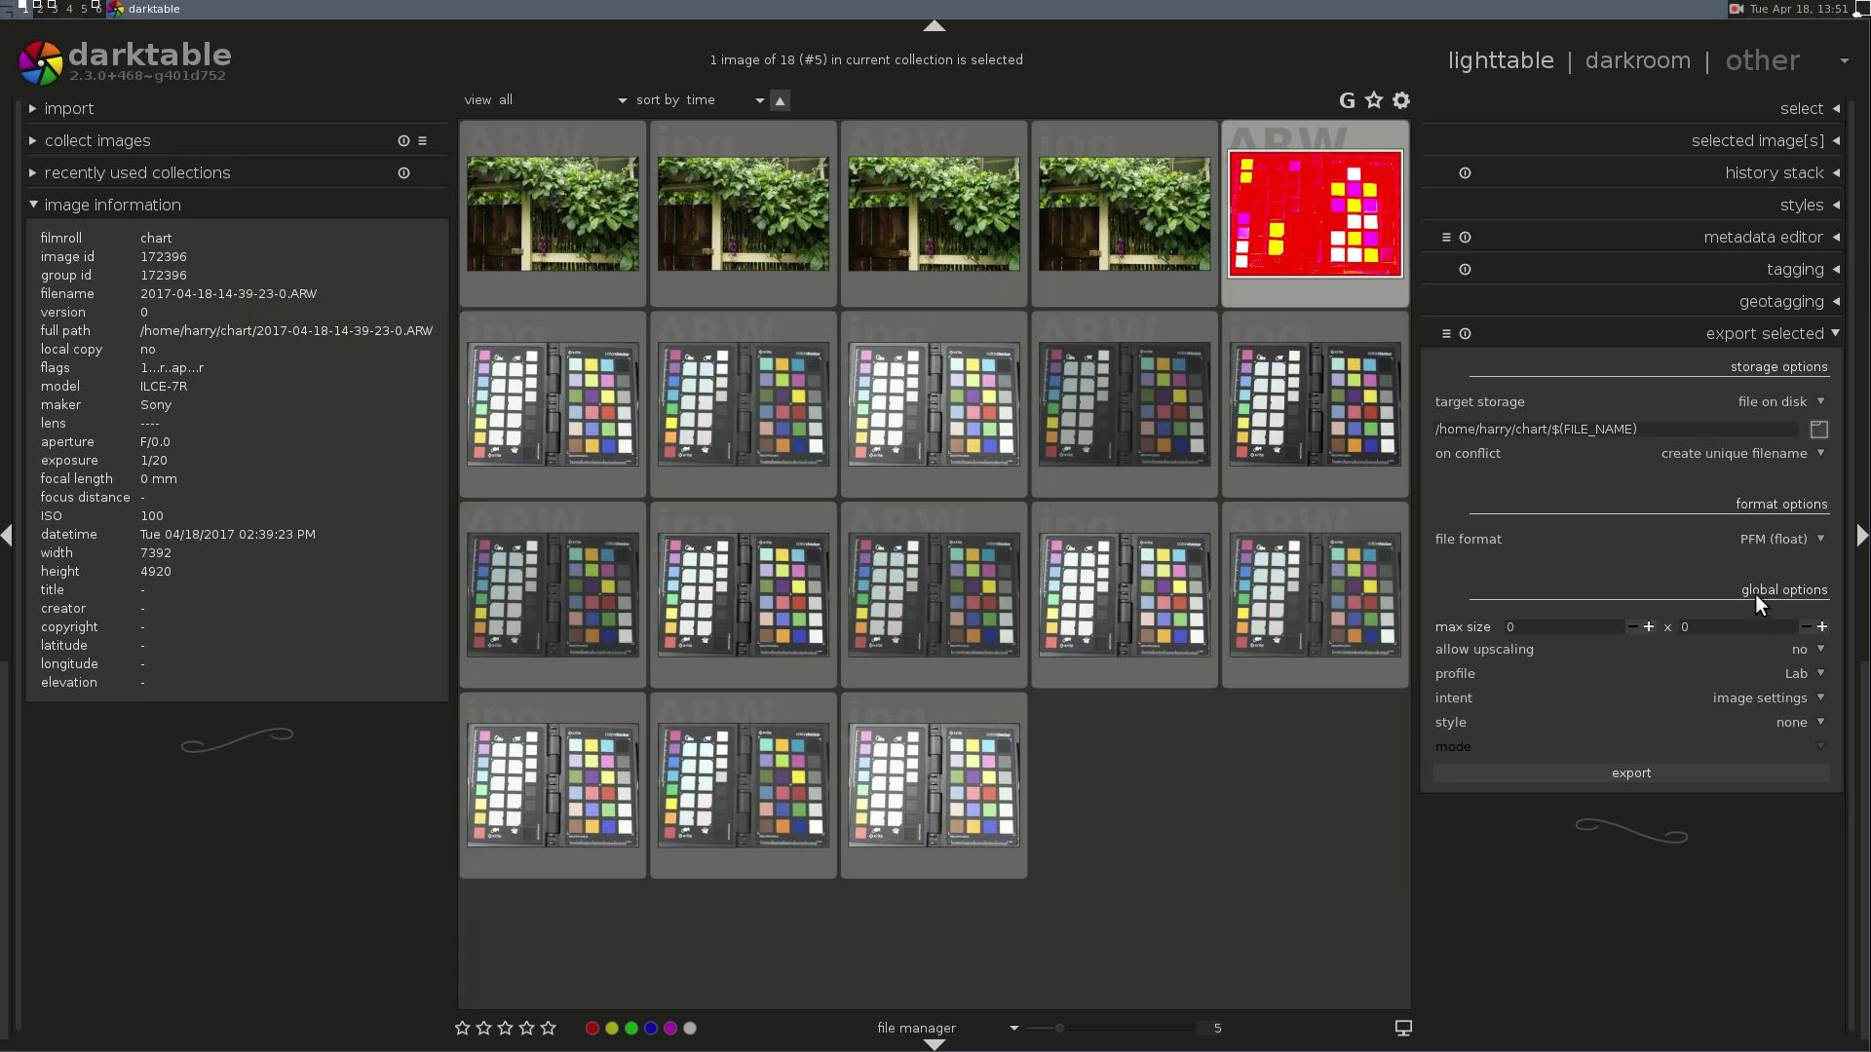
pyautogui.click(1799, 670)
pyautogui.click(1799, 671)
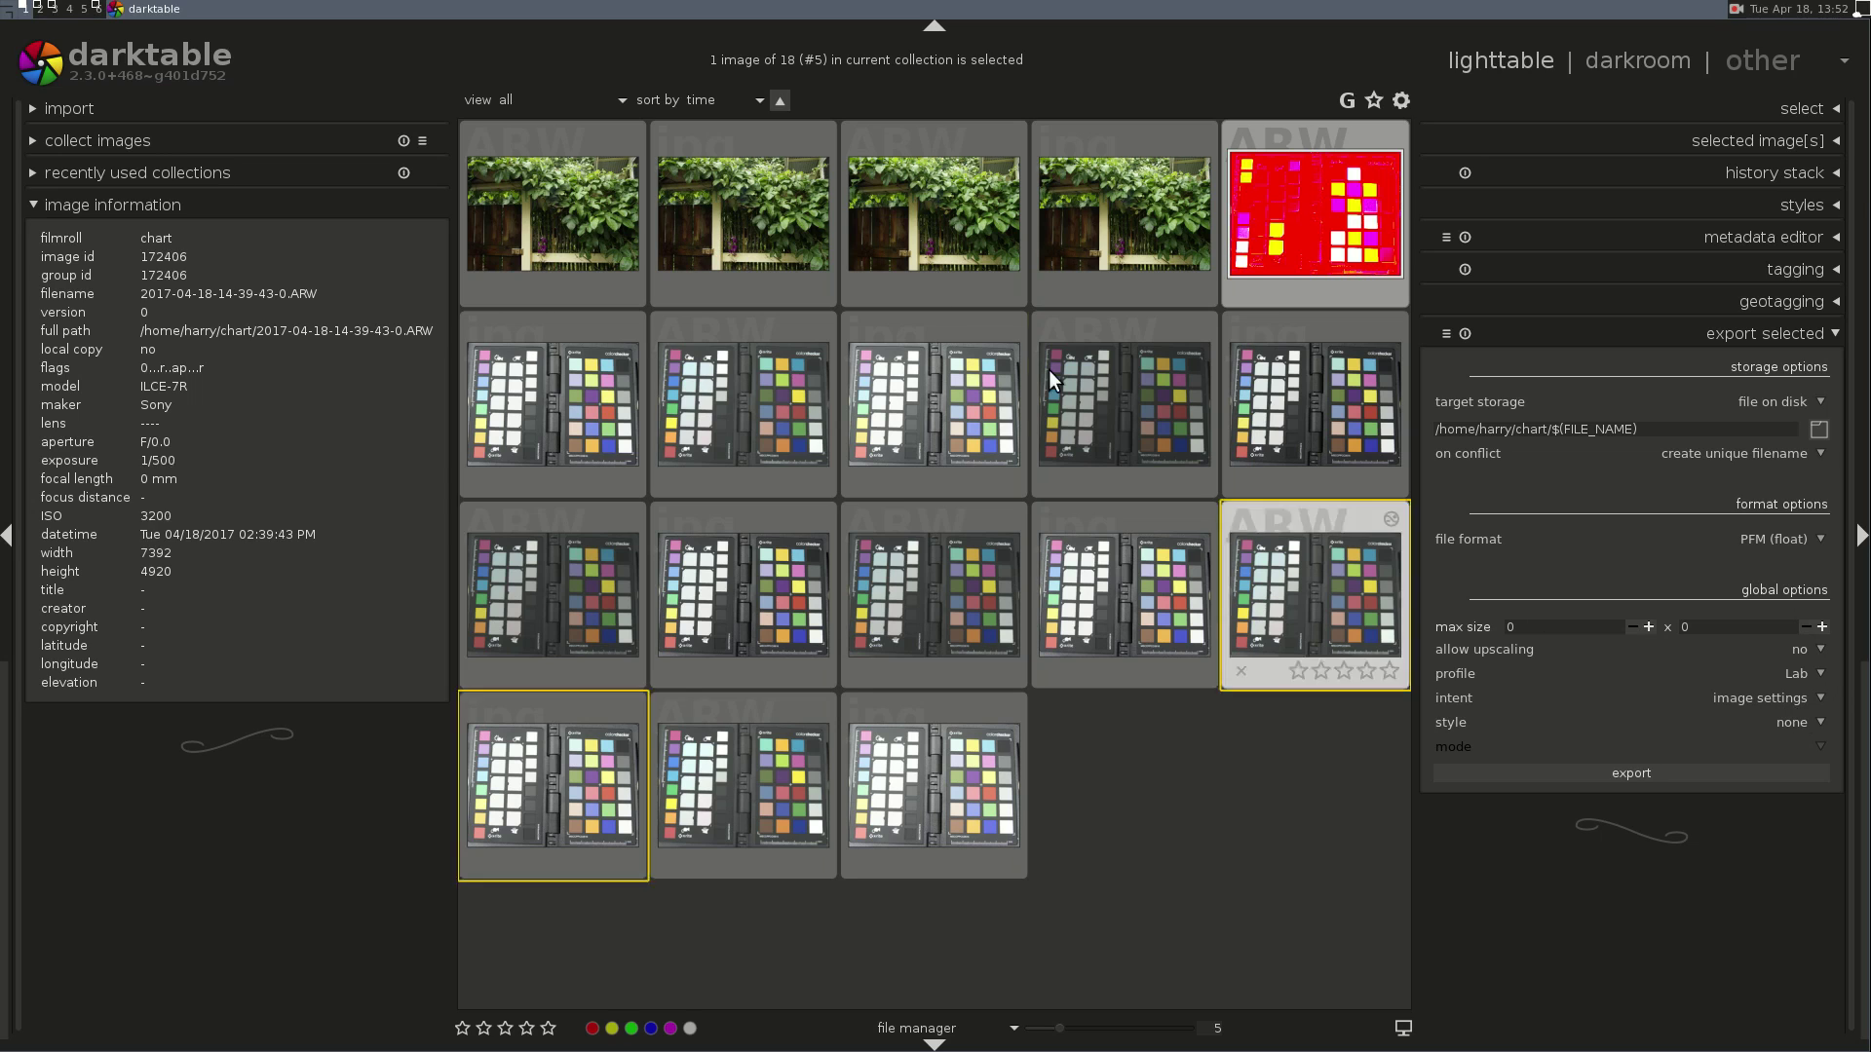
pyautogui.click(1729, 773)
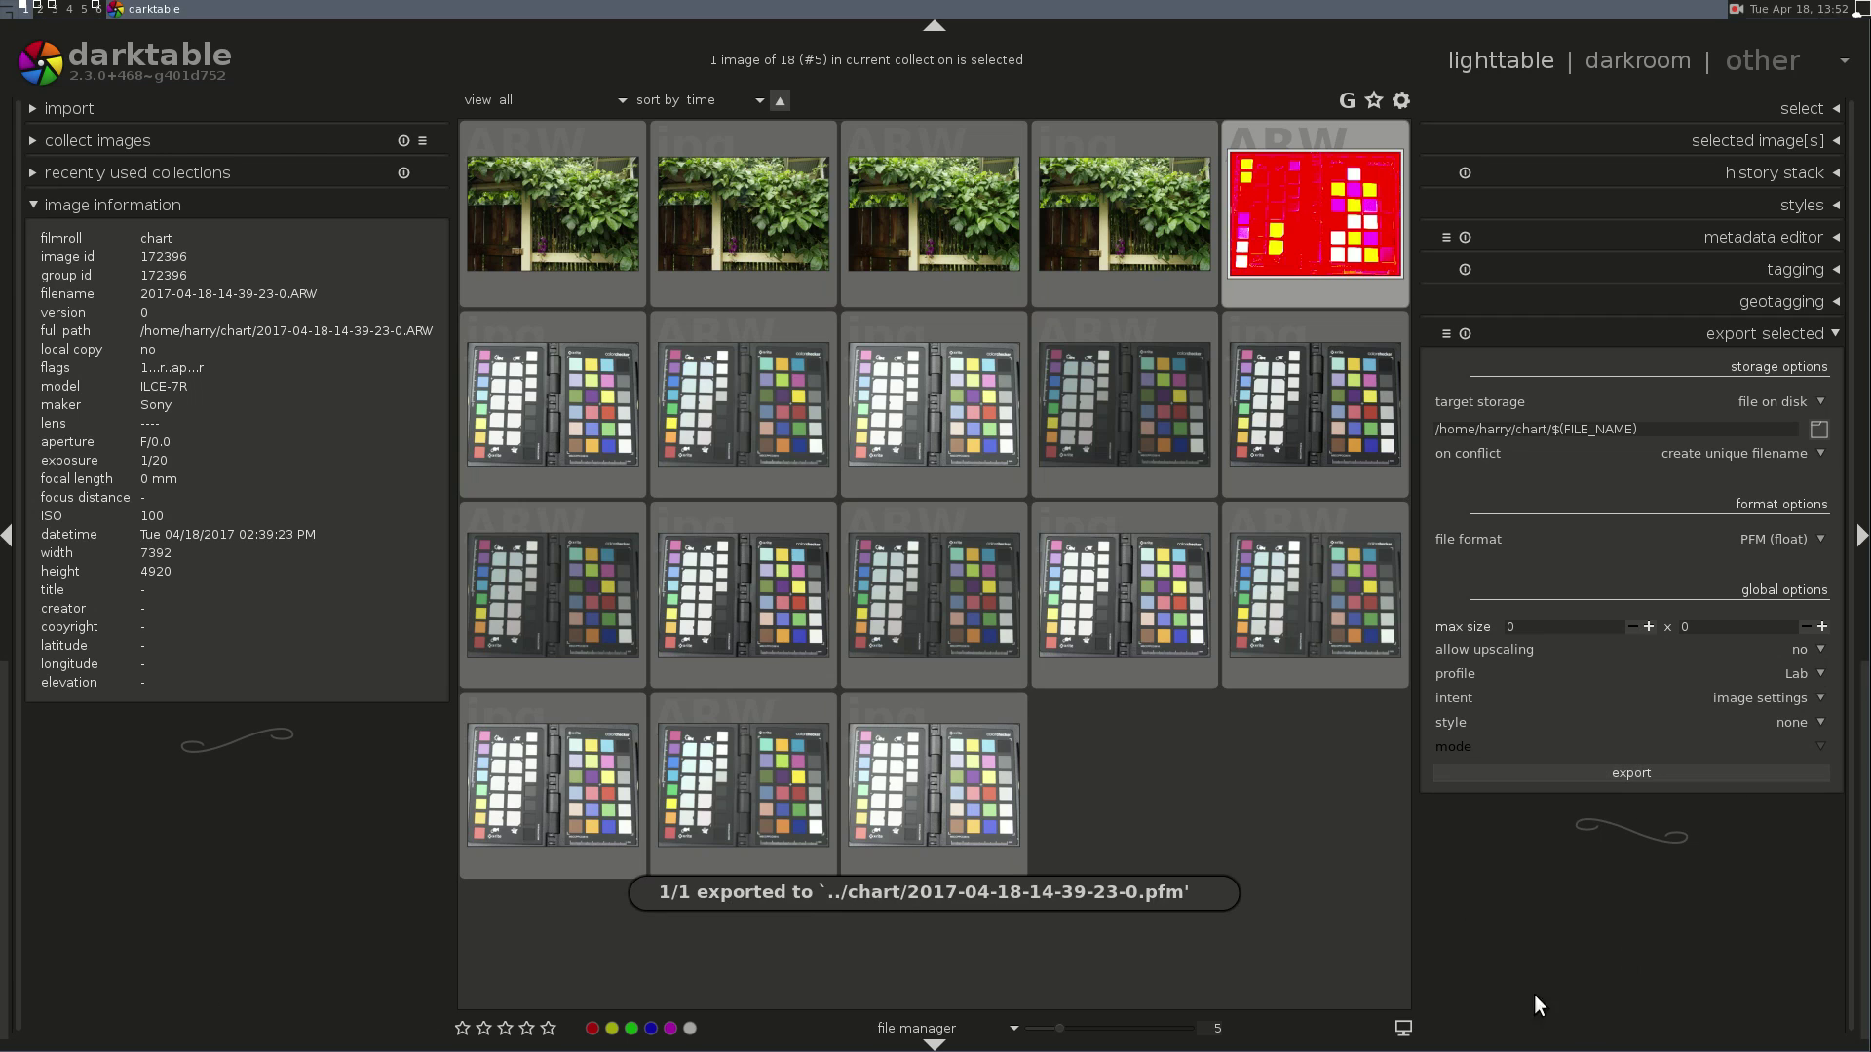
pyautogui.doubleClick(542, 405)
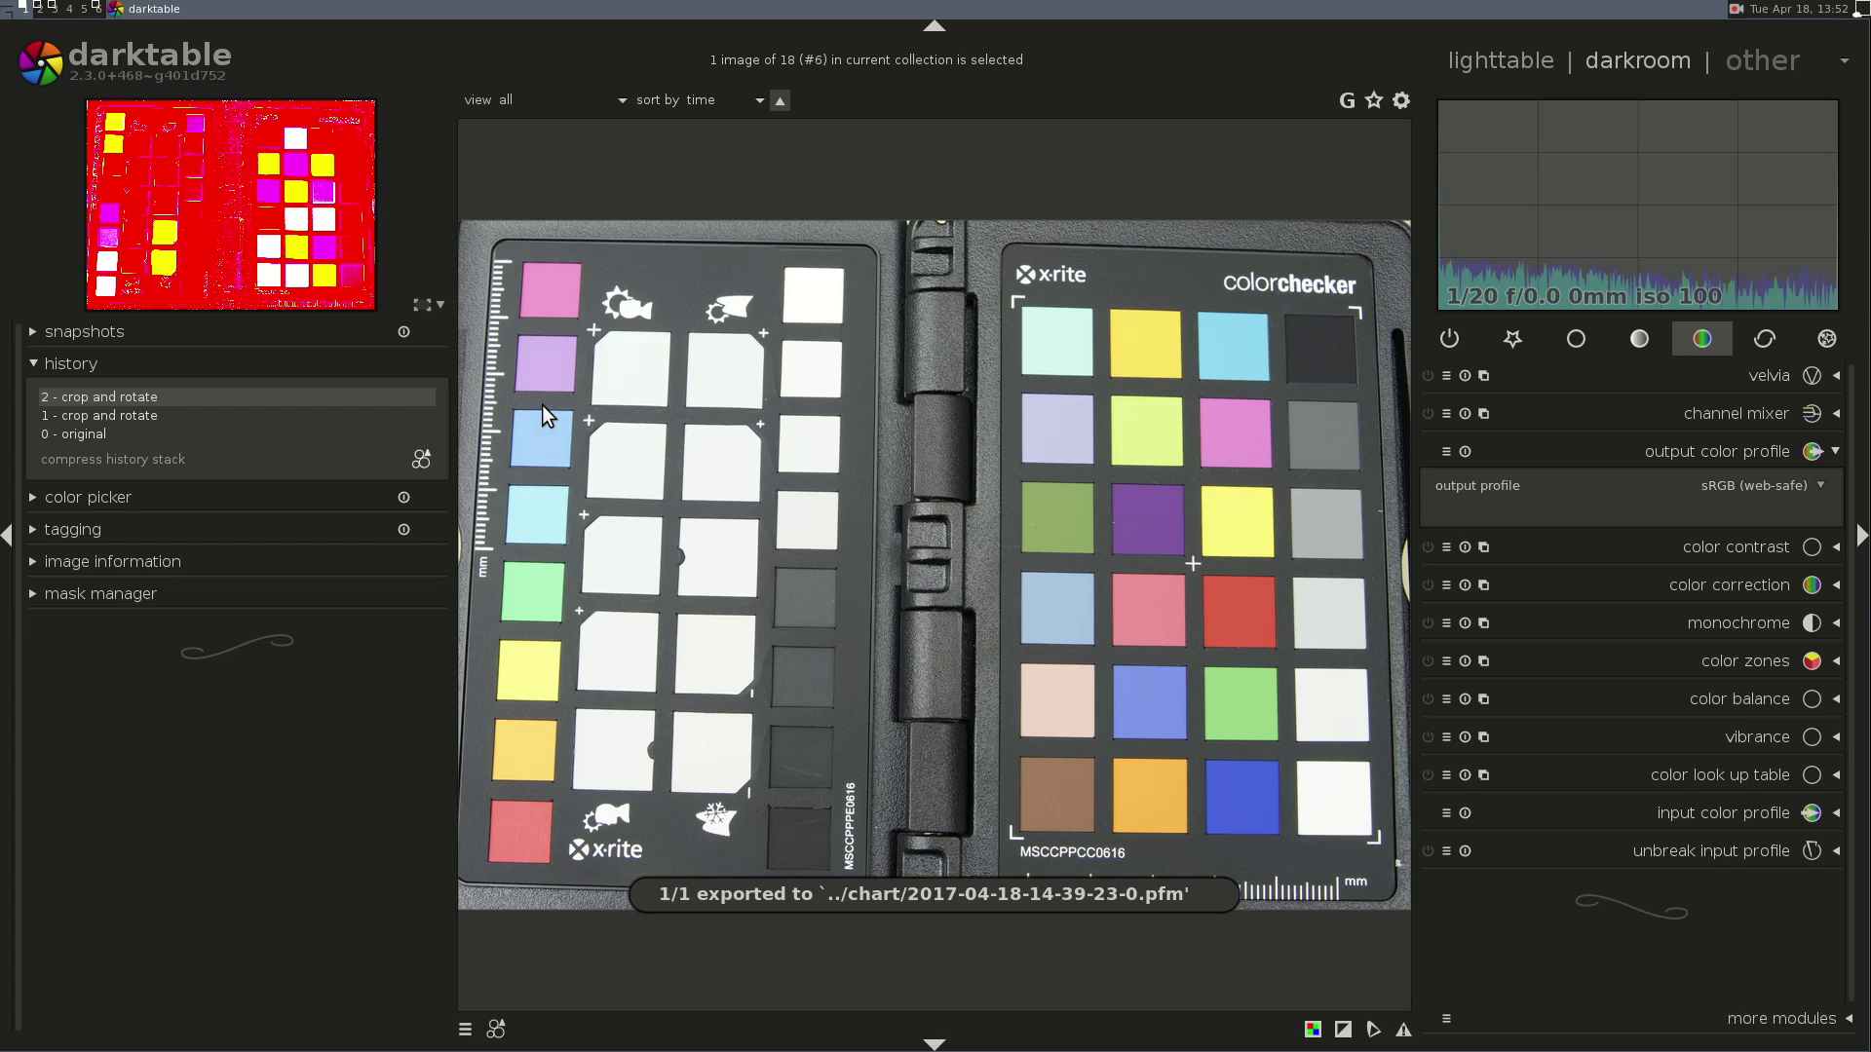
pyautogui.click(1780, 485)
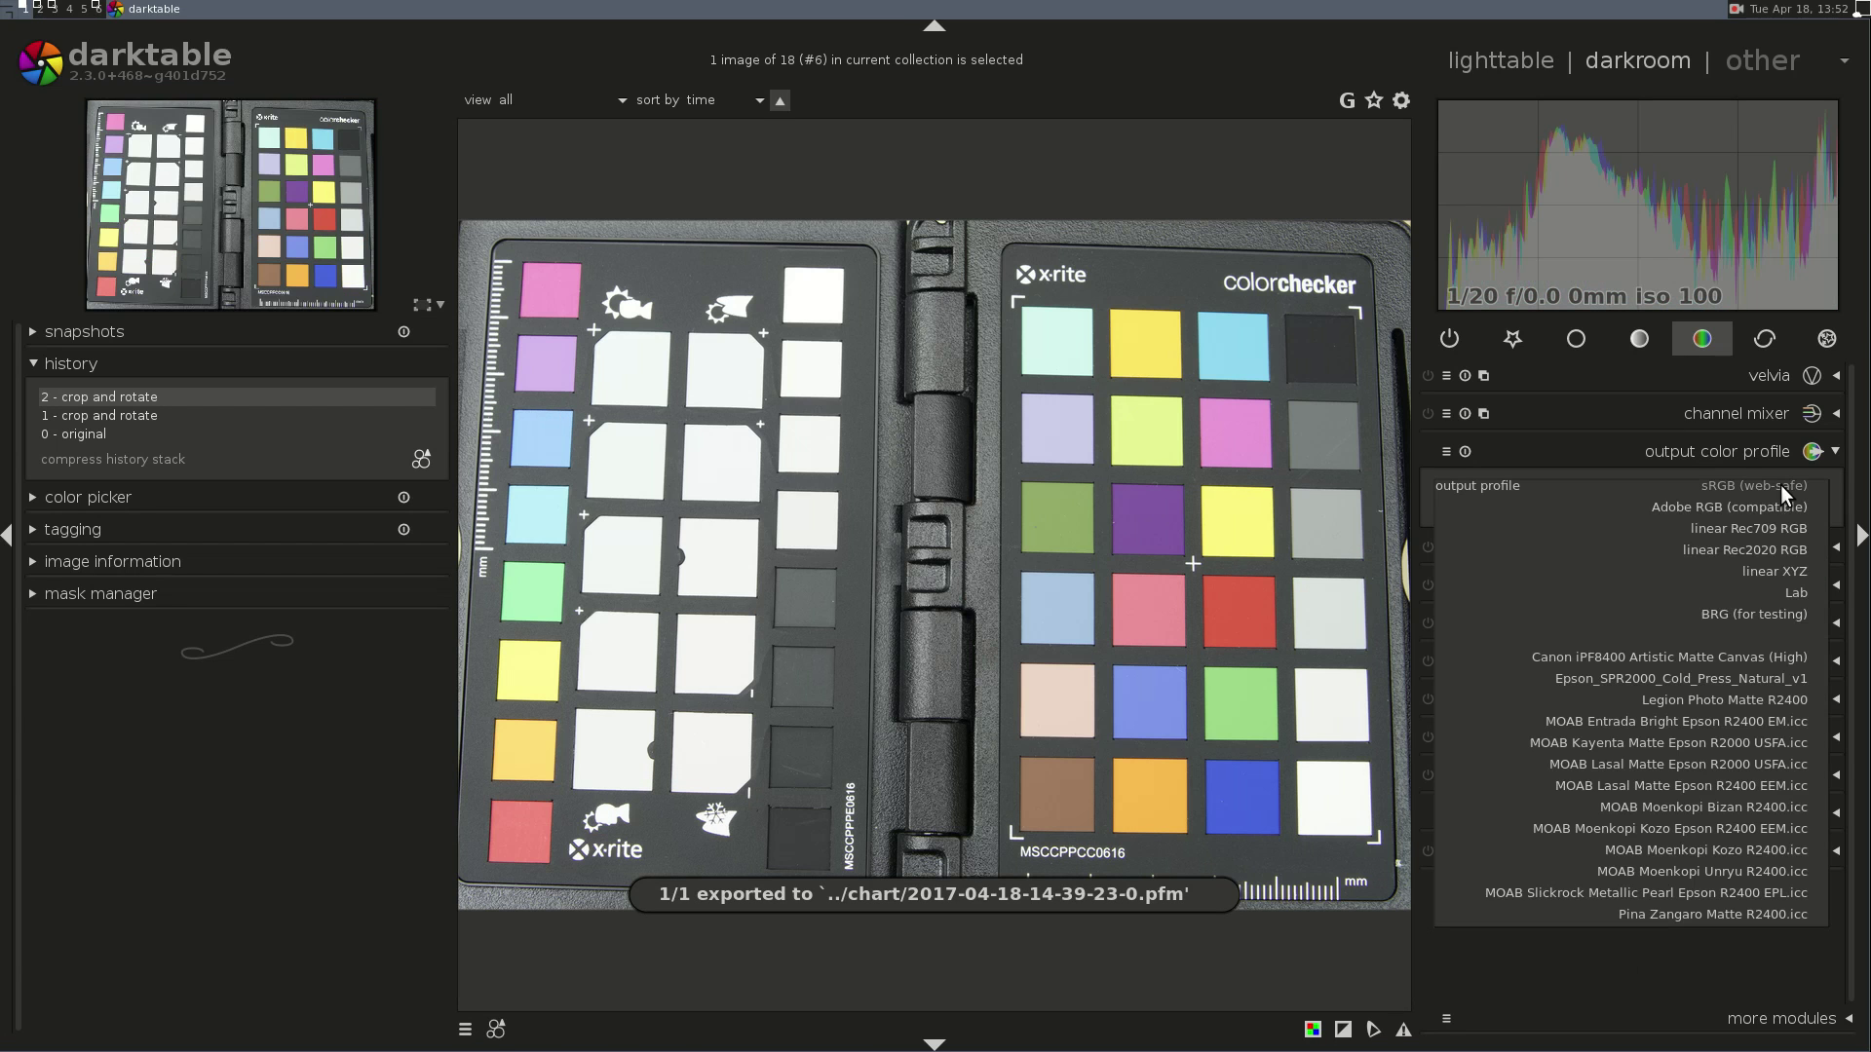
pyautogui.click(1776, 592)
pyautogui.press('l')
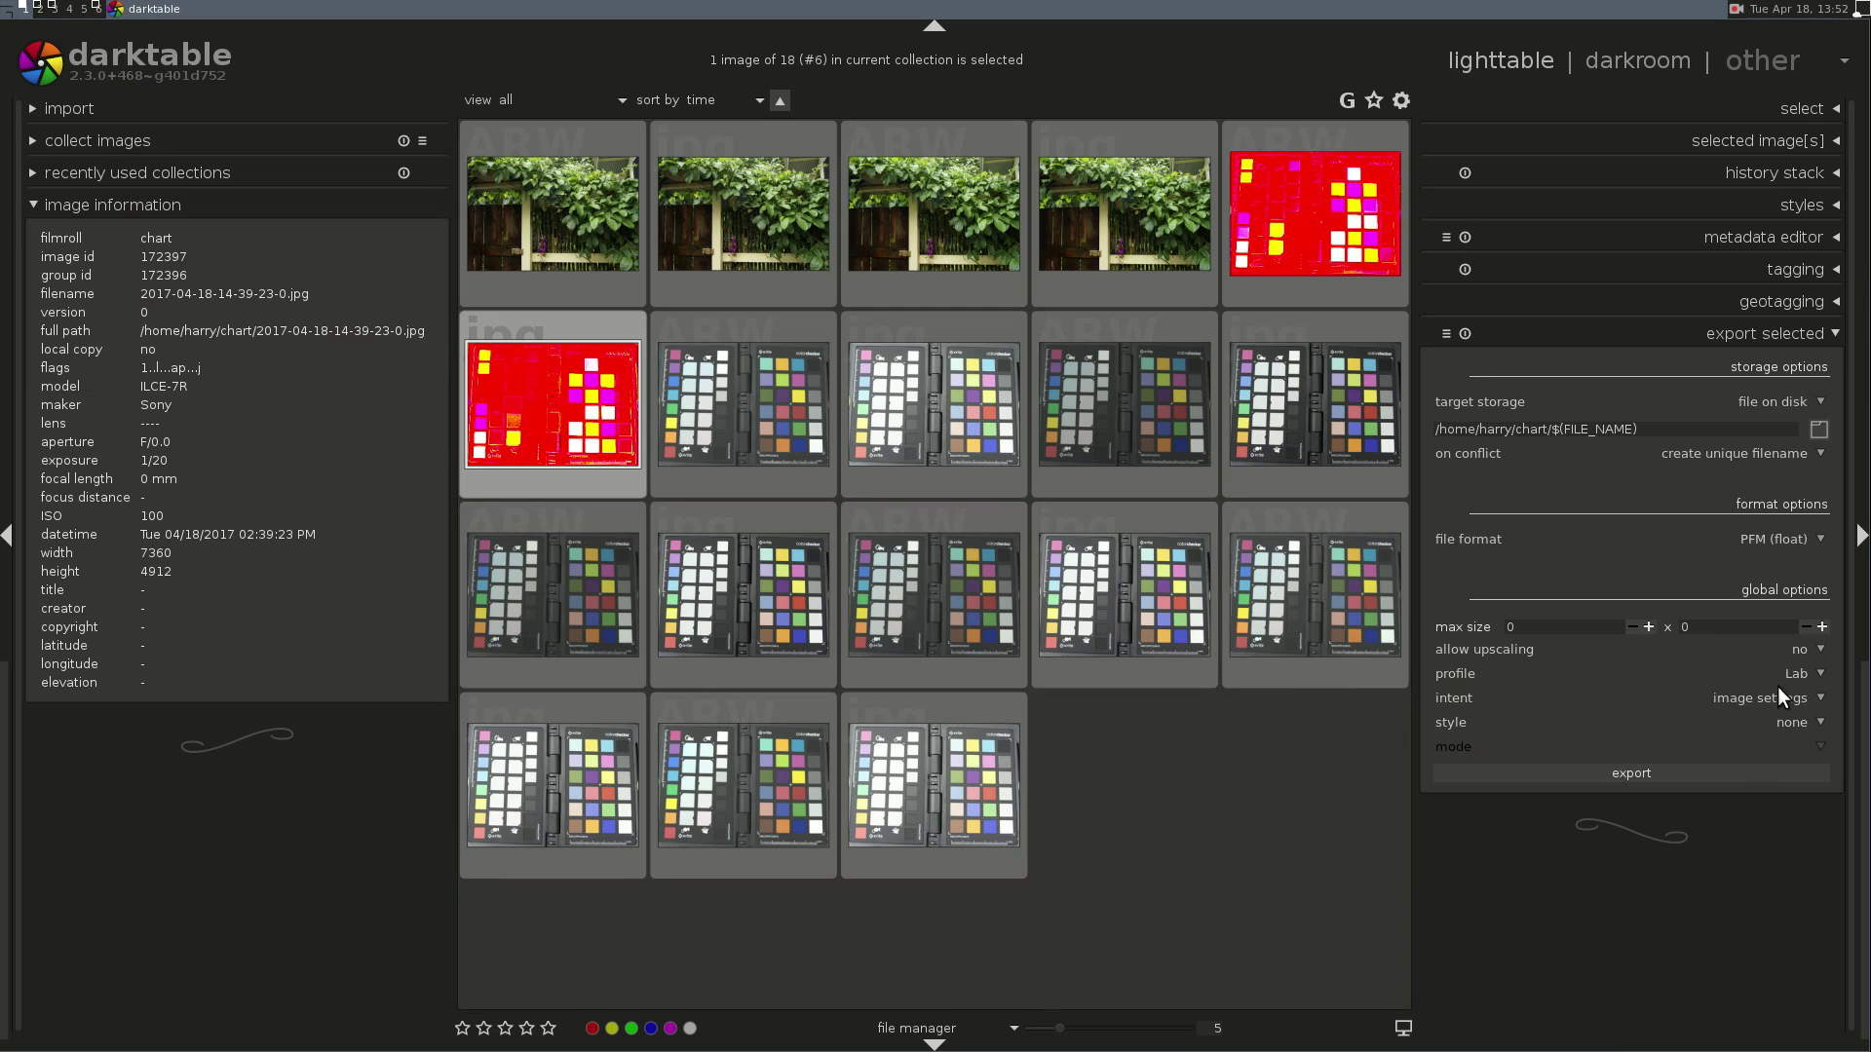
pyautogui.click(1756, 774)
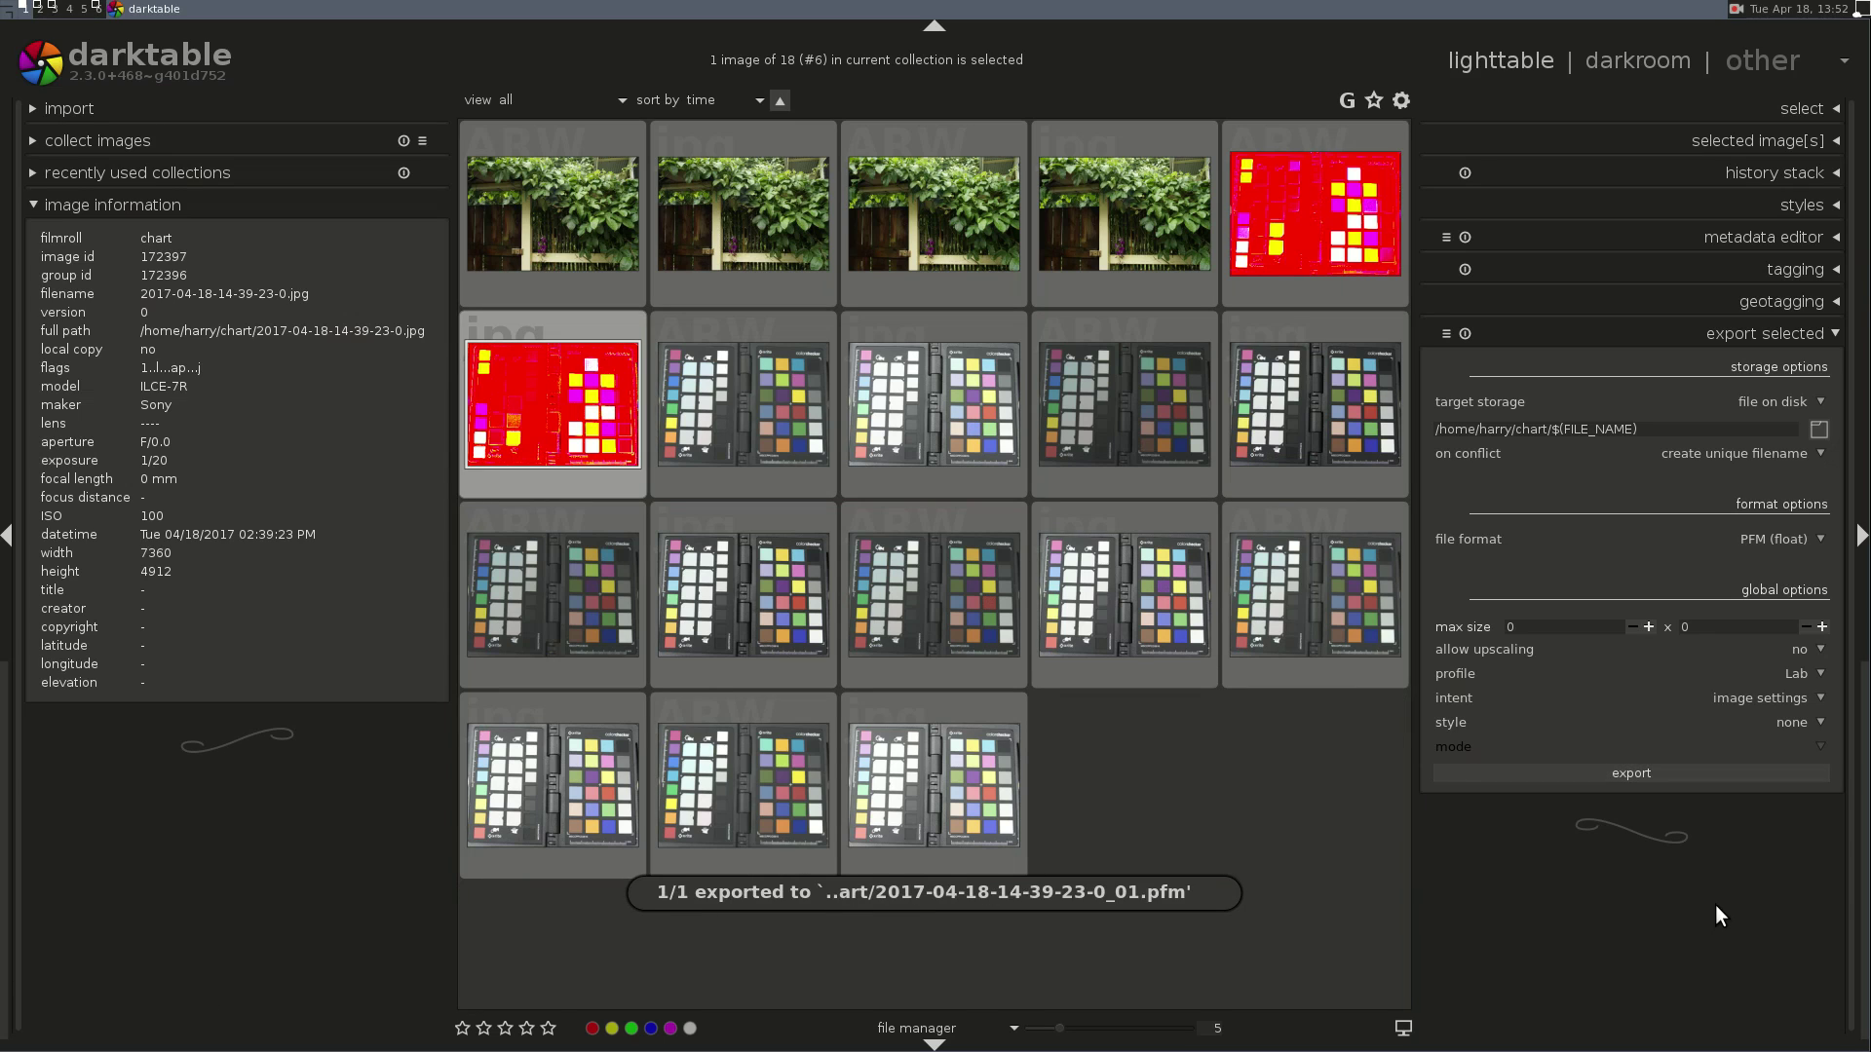
pyautogui.hotkey('alt', 'Tab')
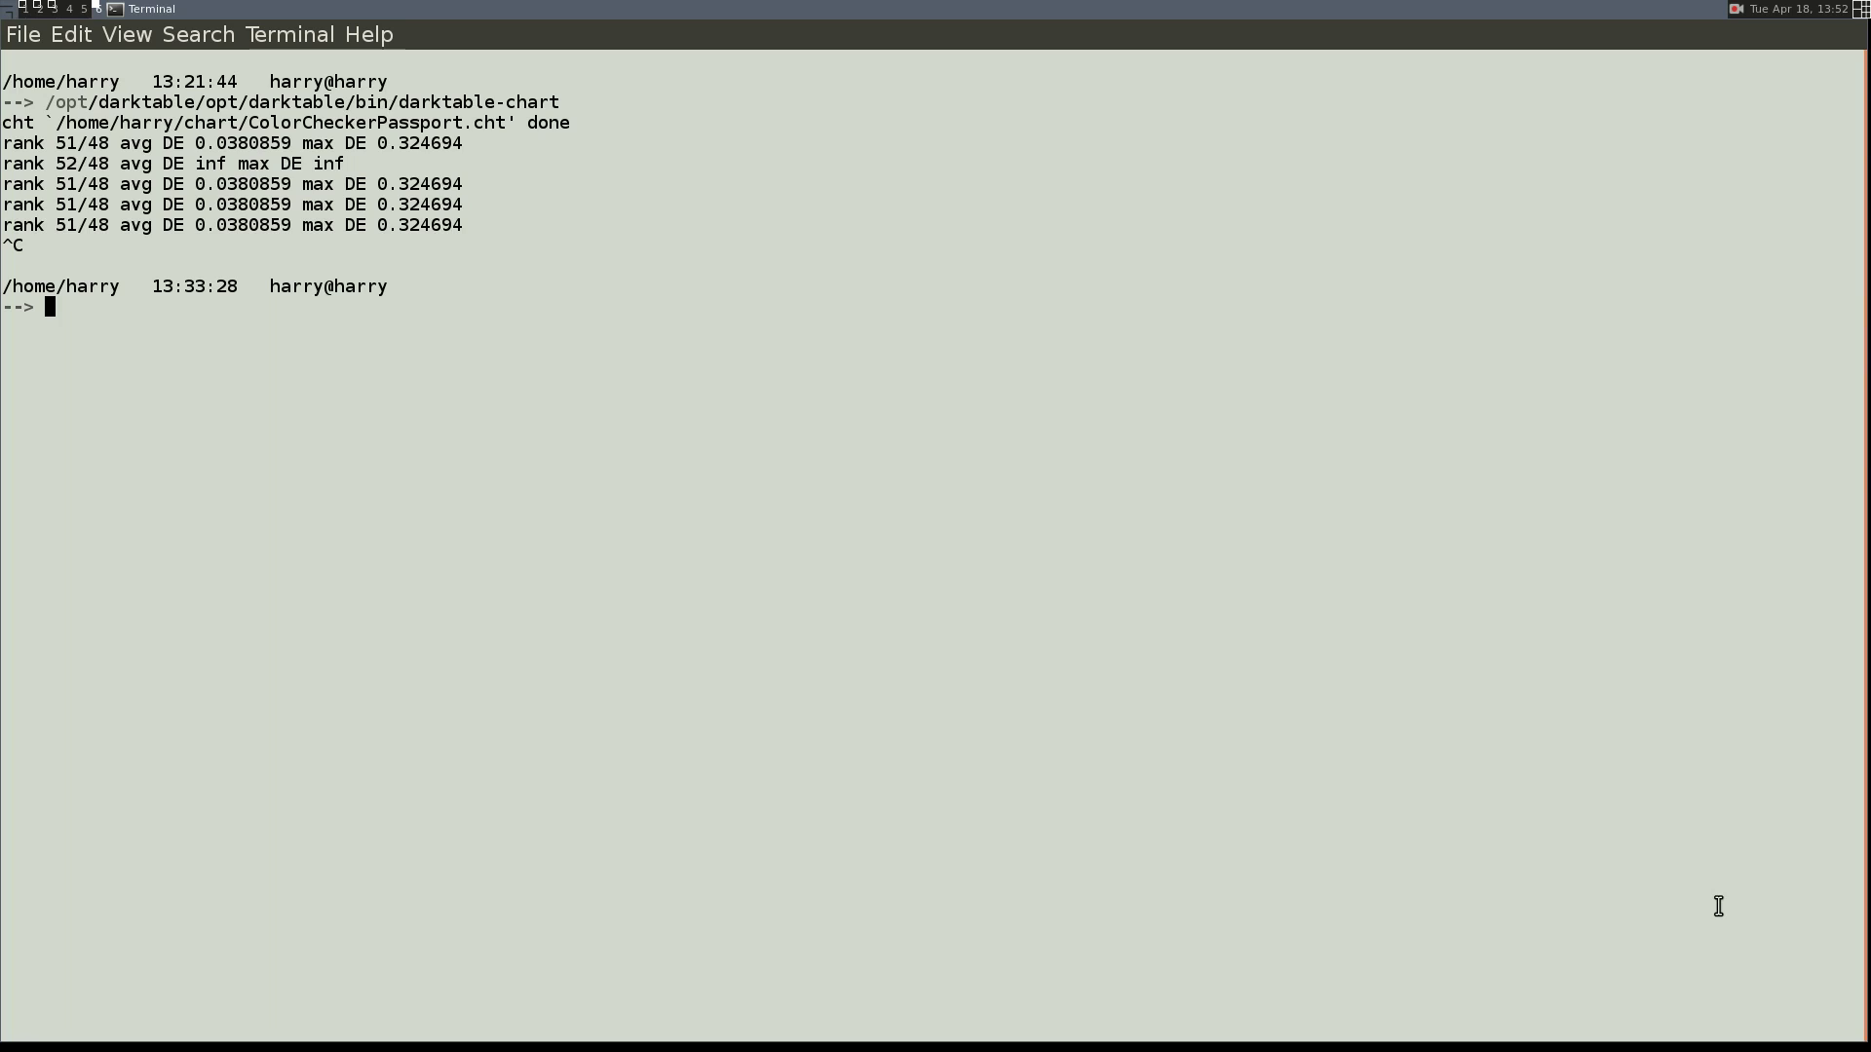
# - Open .config/darktable/darktablerc in vim, then quit with :q
pyautogui.write('vim .config/darktable/')
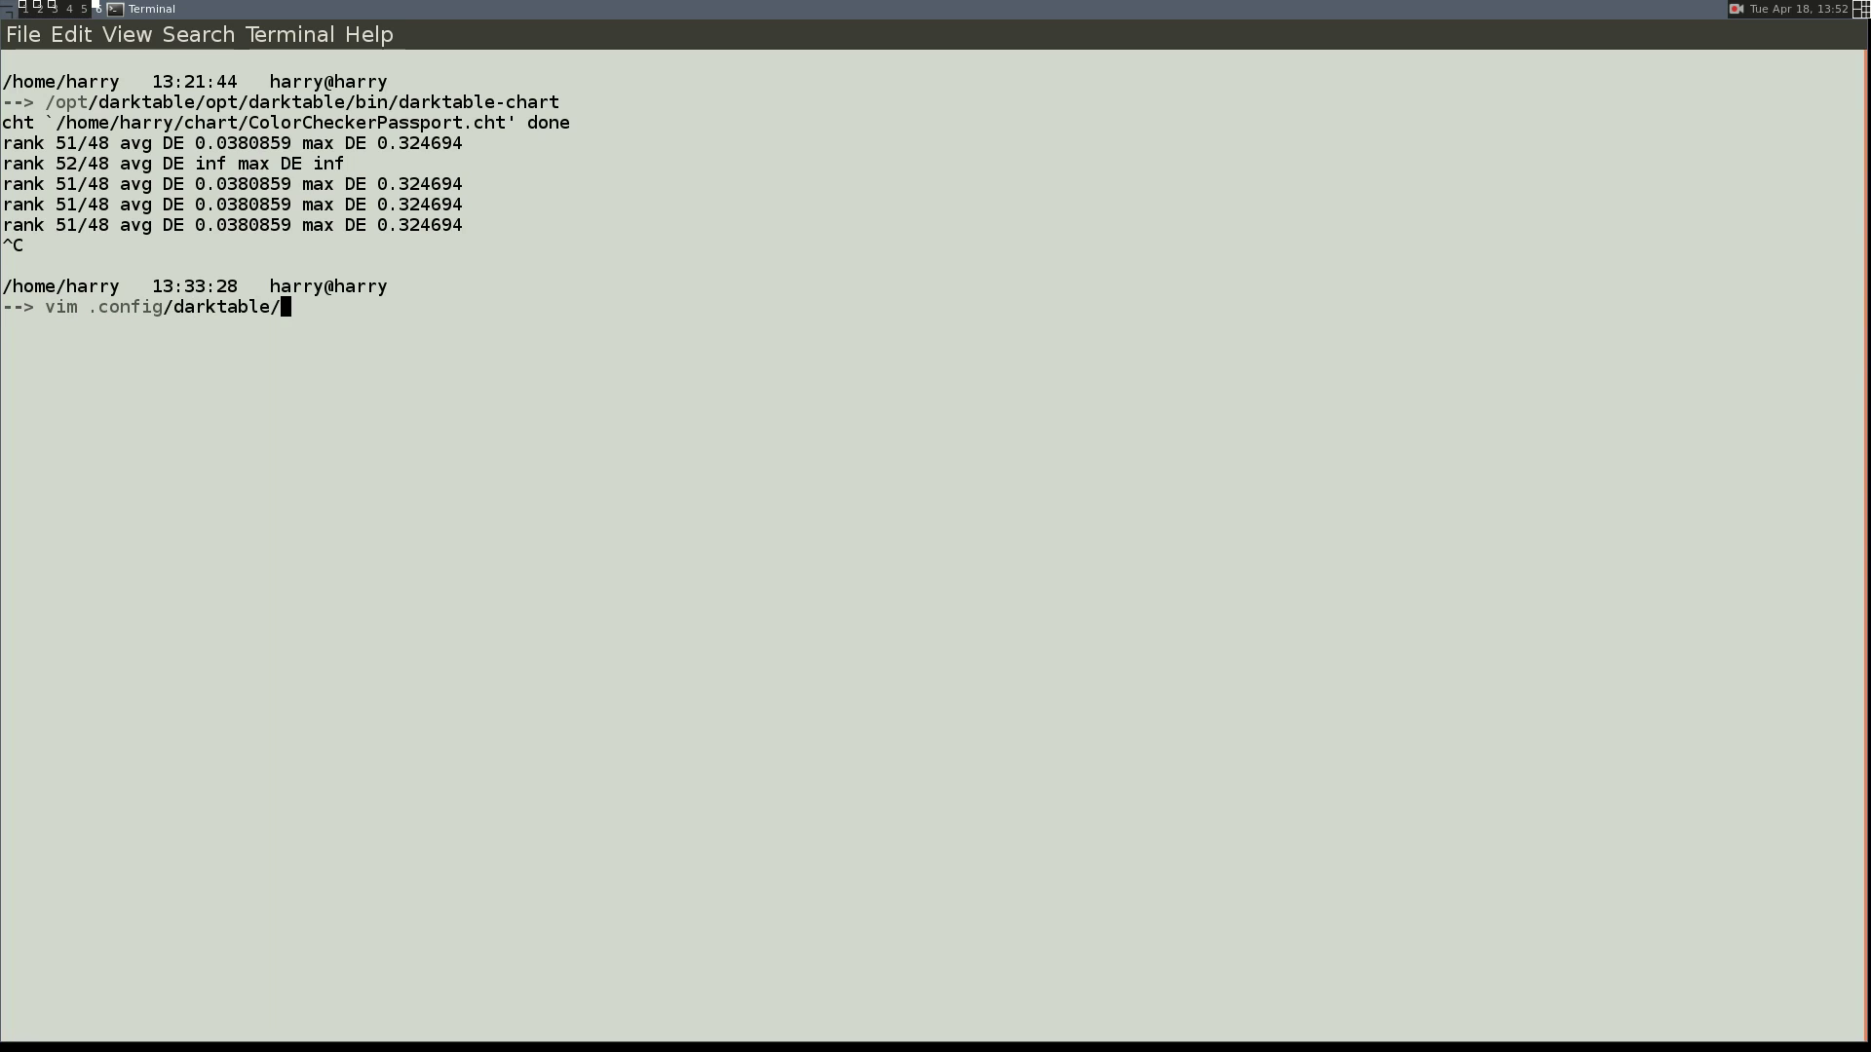
pyautogui.write('dar')
pyautogui.press('Tab')
pyautogui.press('Return')
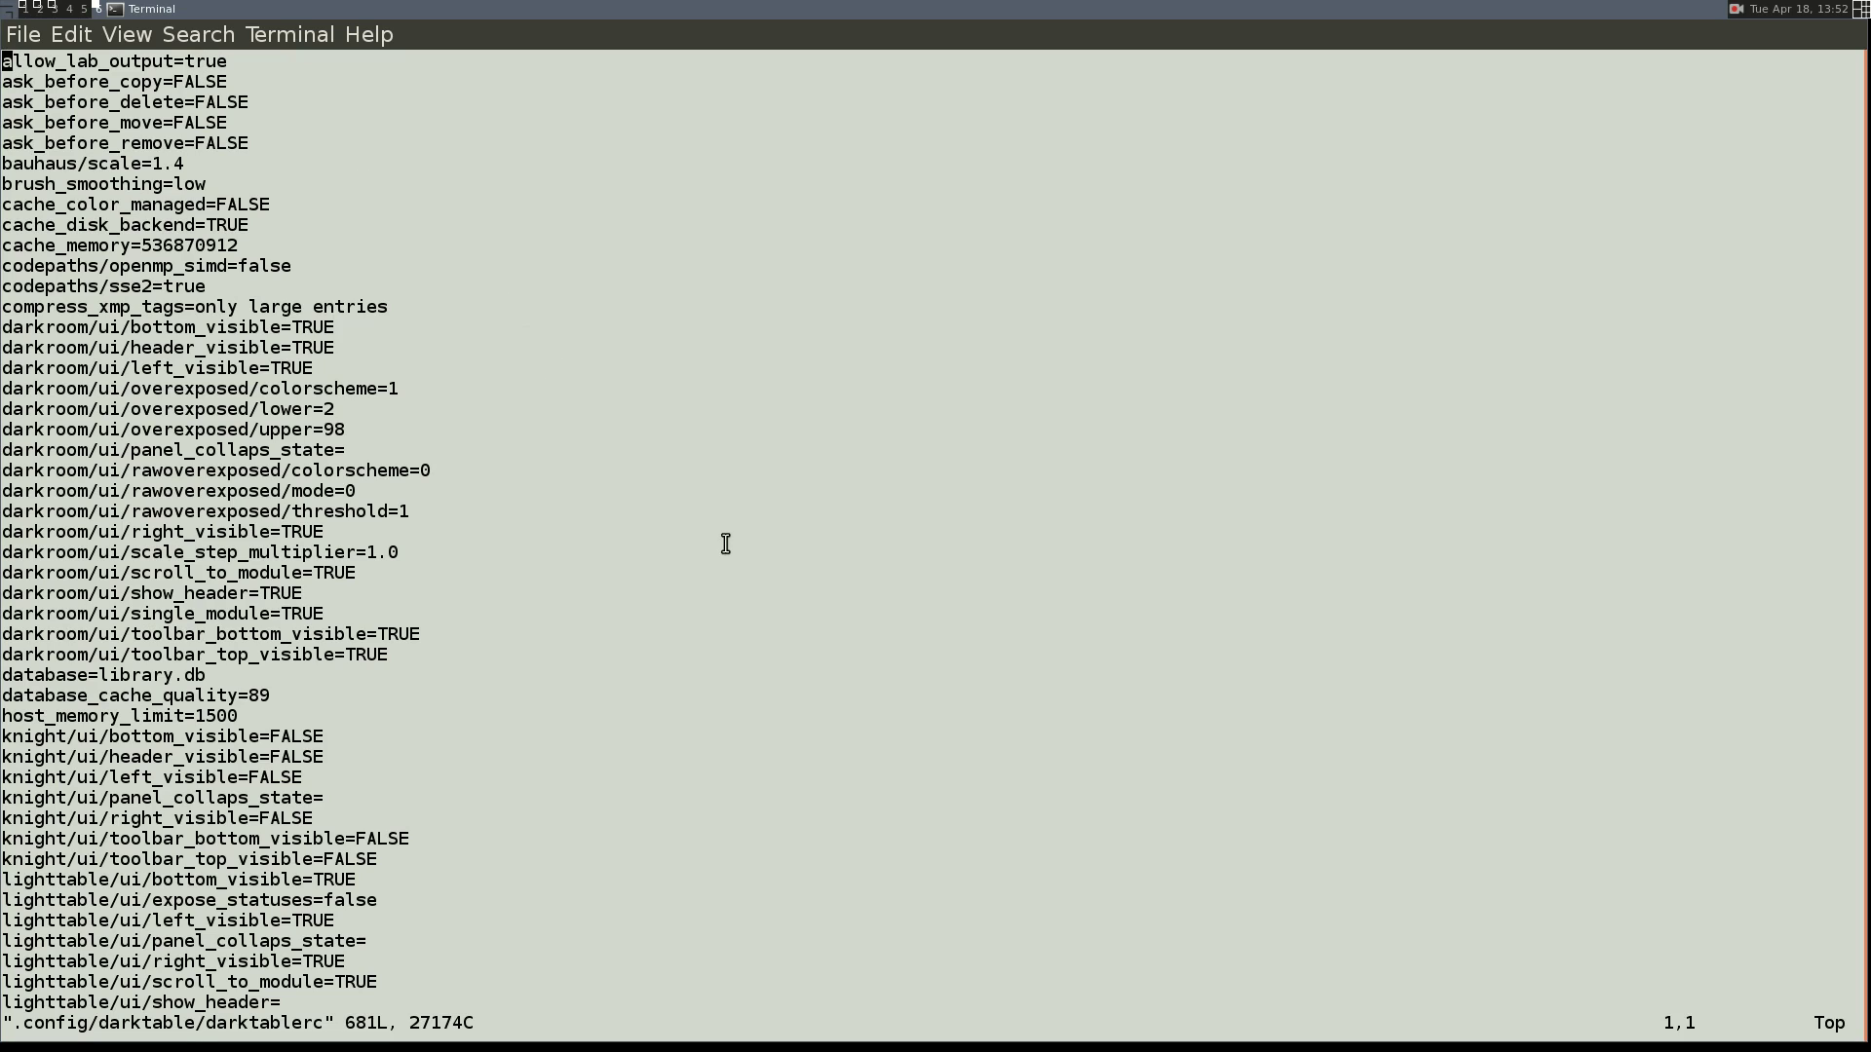
pyautogui.write(':q')
pyautogui.press('Return')
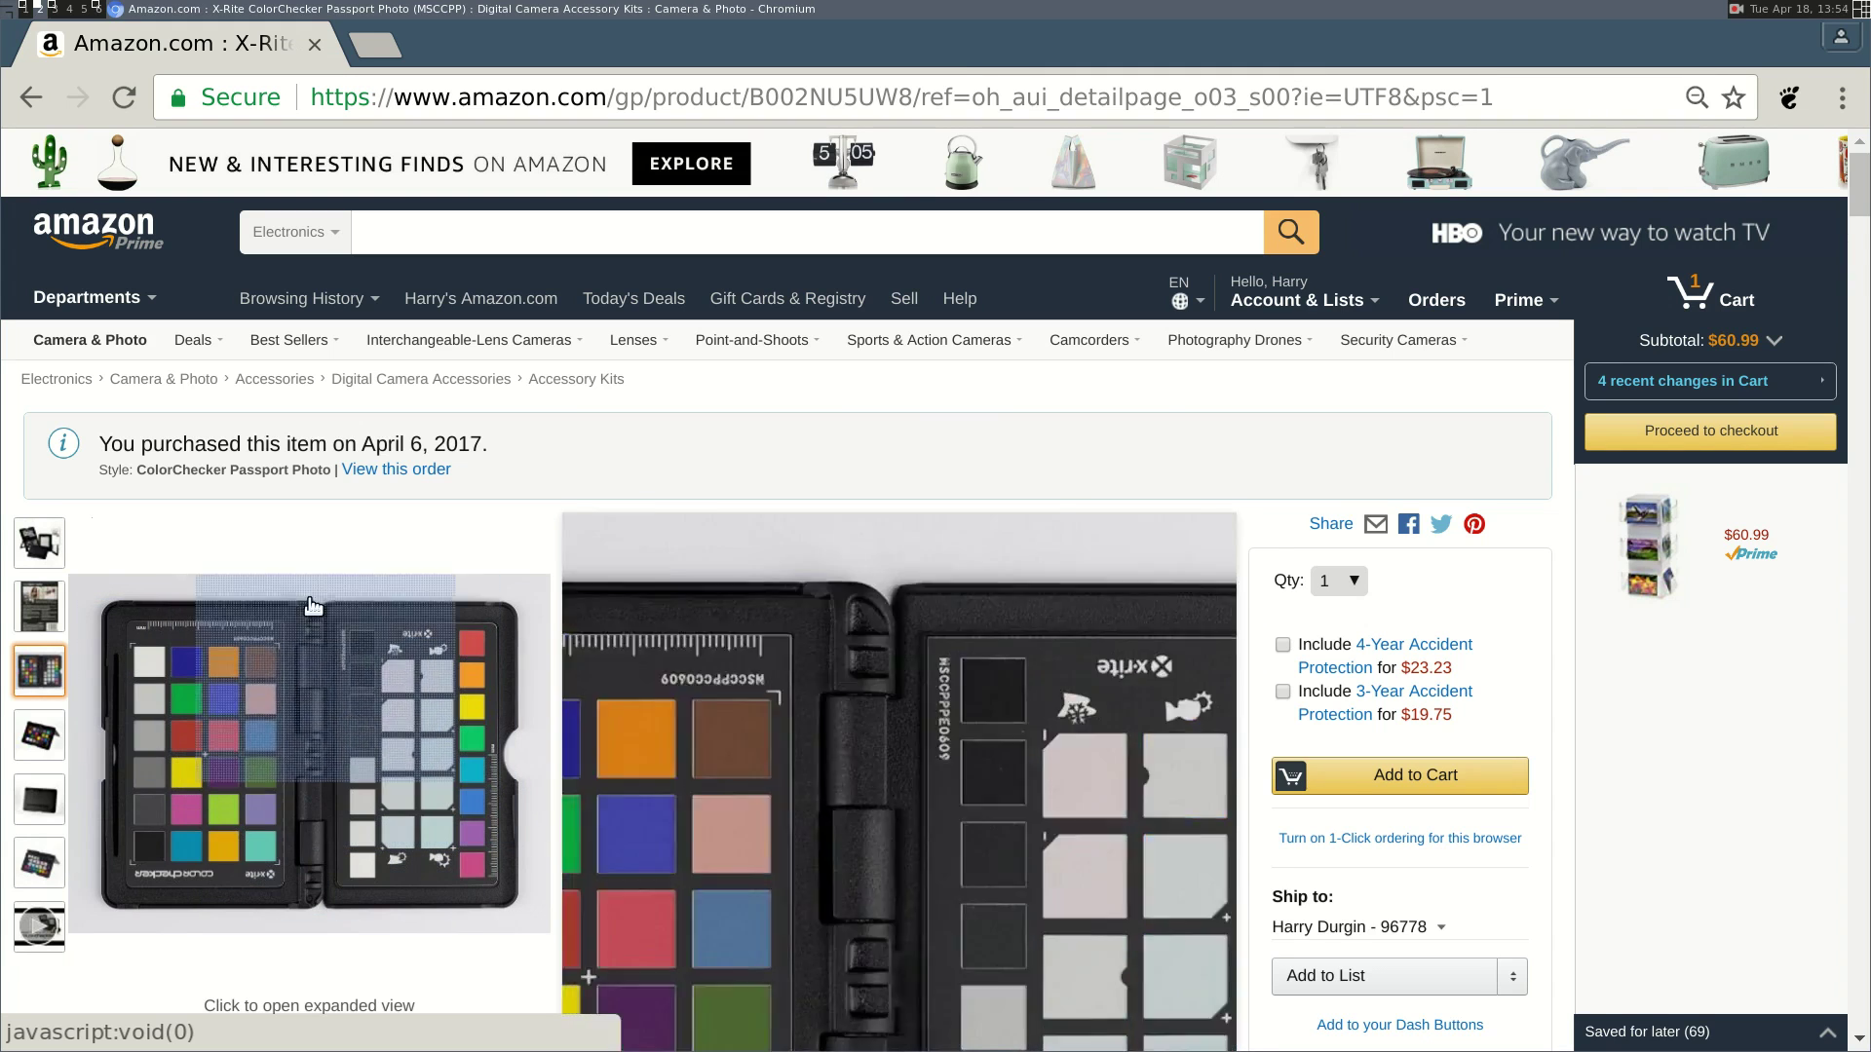
# - Close the browser and show the chart folder in the file manager
pyautogui.click(313, 43)
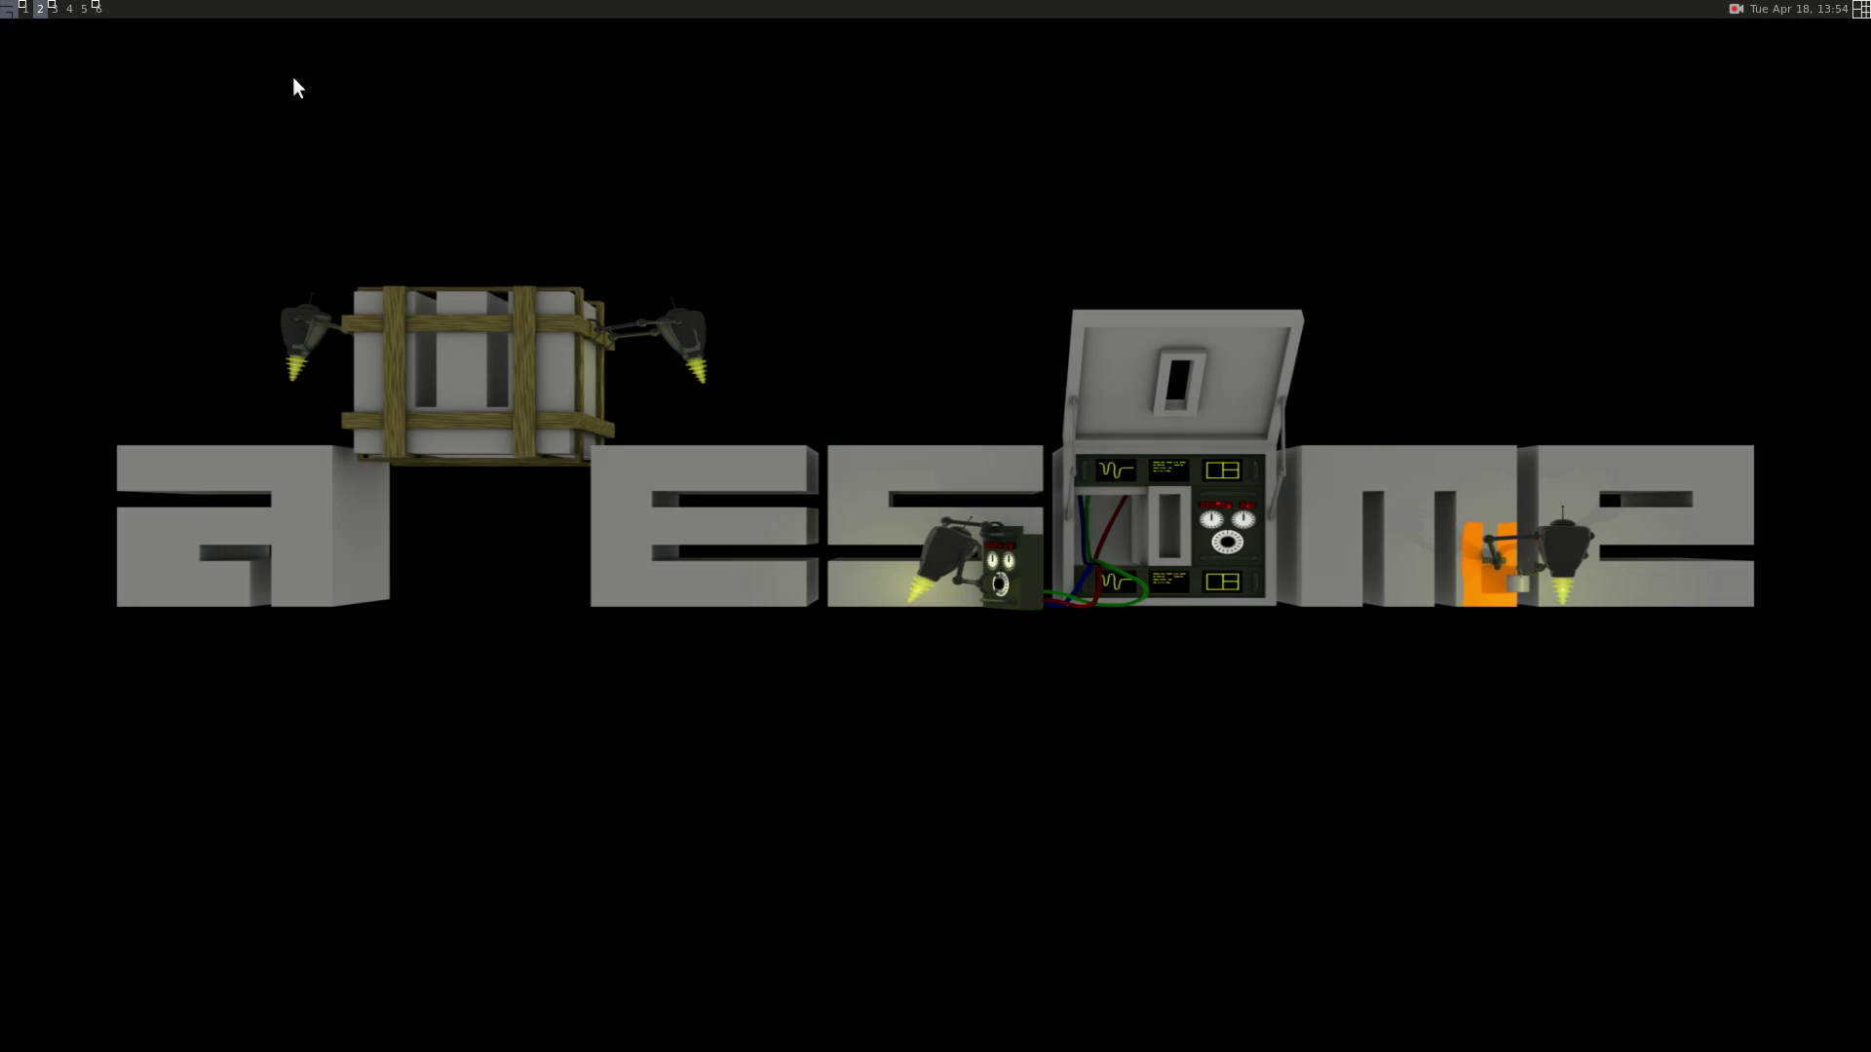
pyautogui.hotkey('alt', 'Tab')
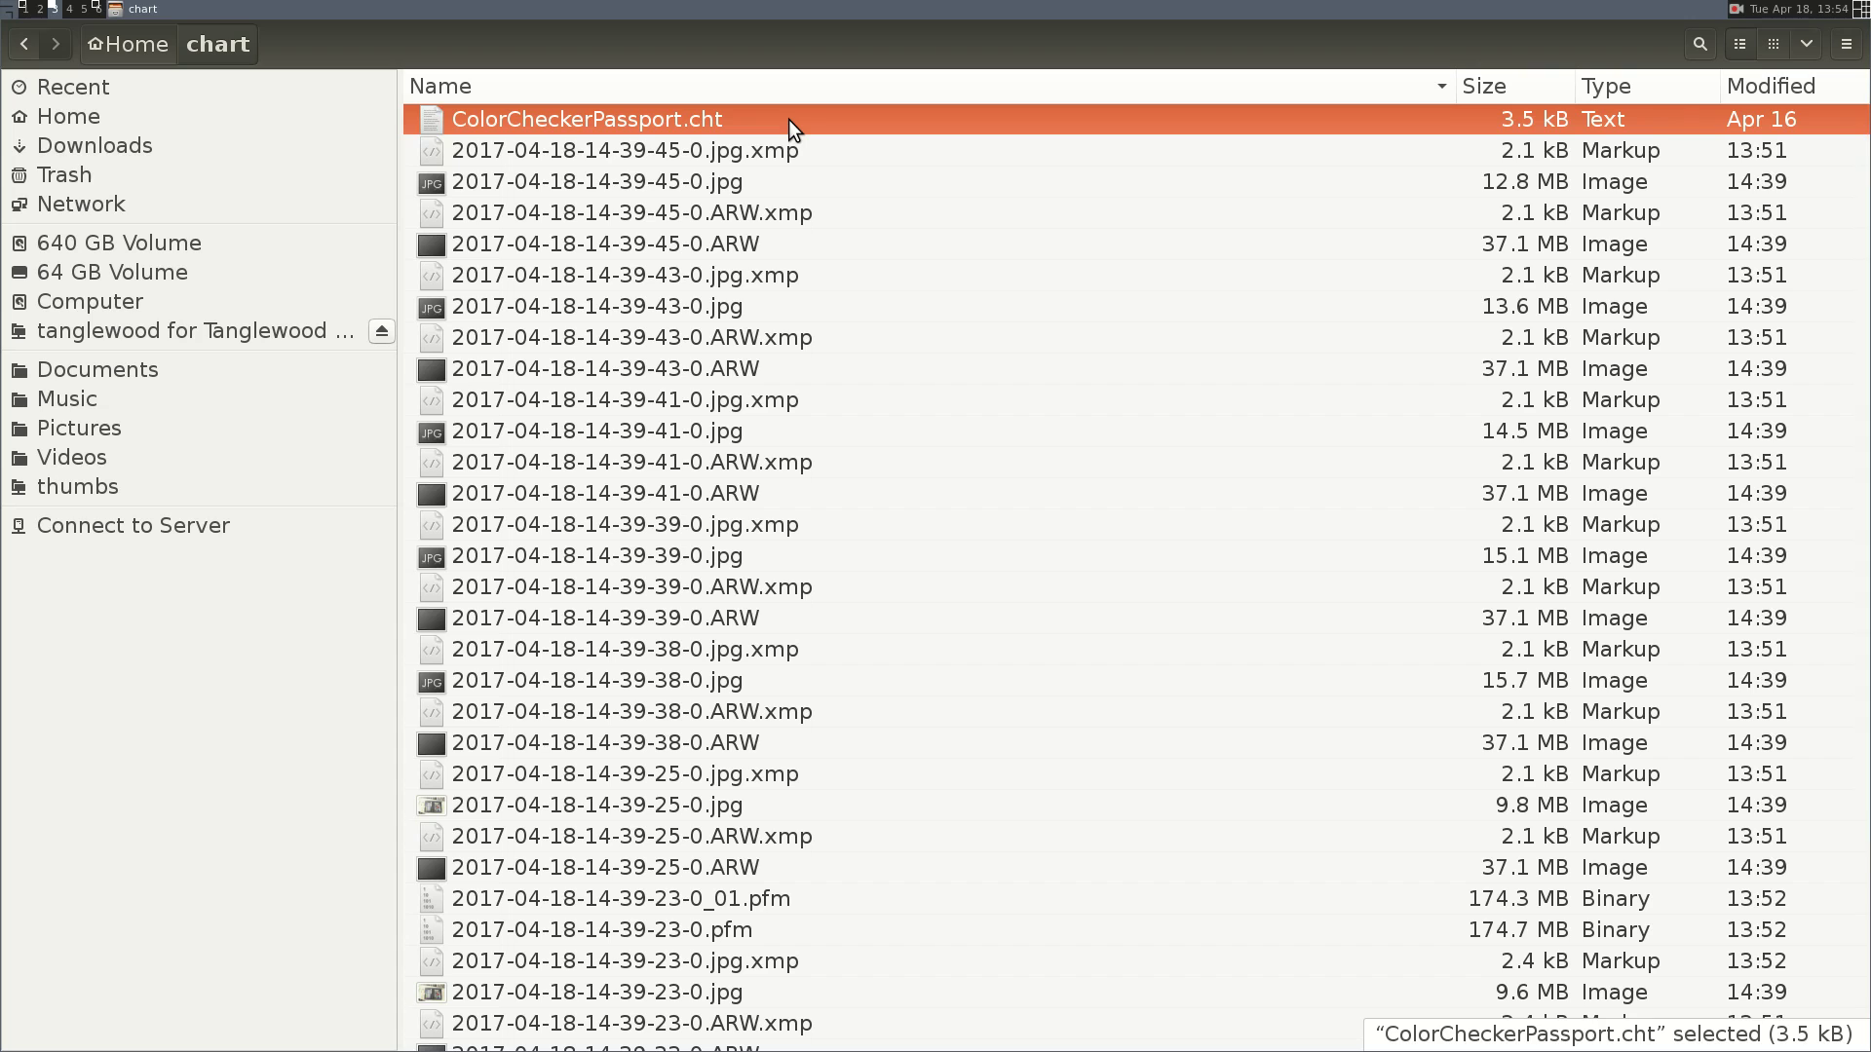
# - Launch darktable-chart from the terminal and widen its window across the screen
pyautogui.press('super+Left')
pyautogui.press('super+Left')
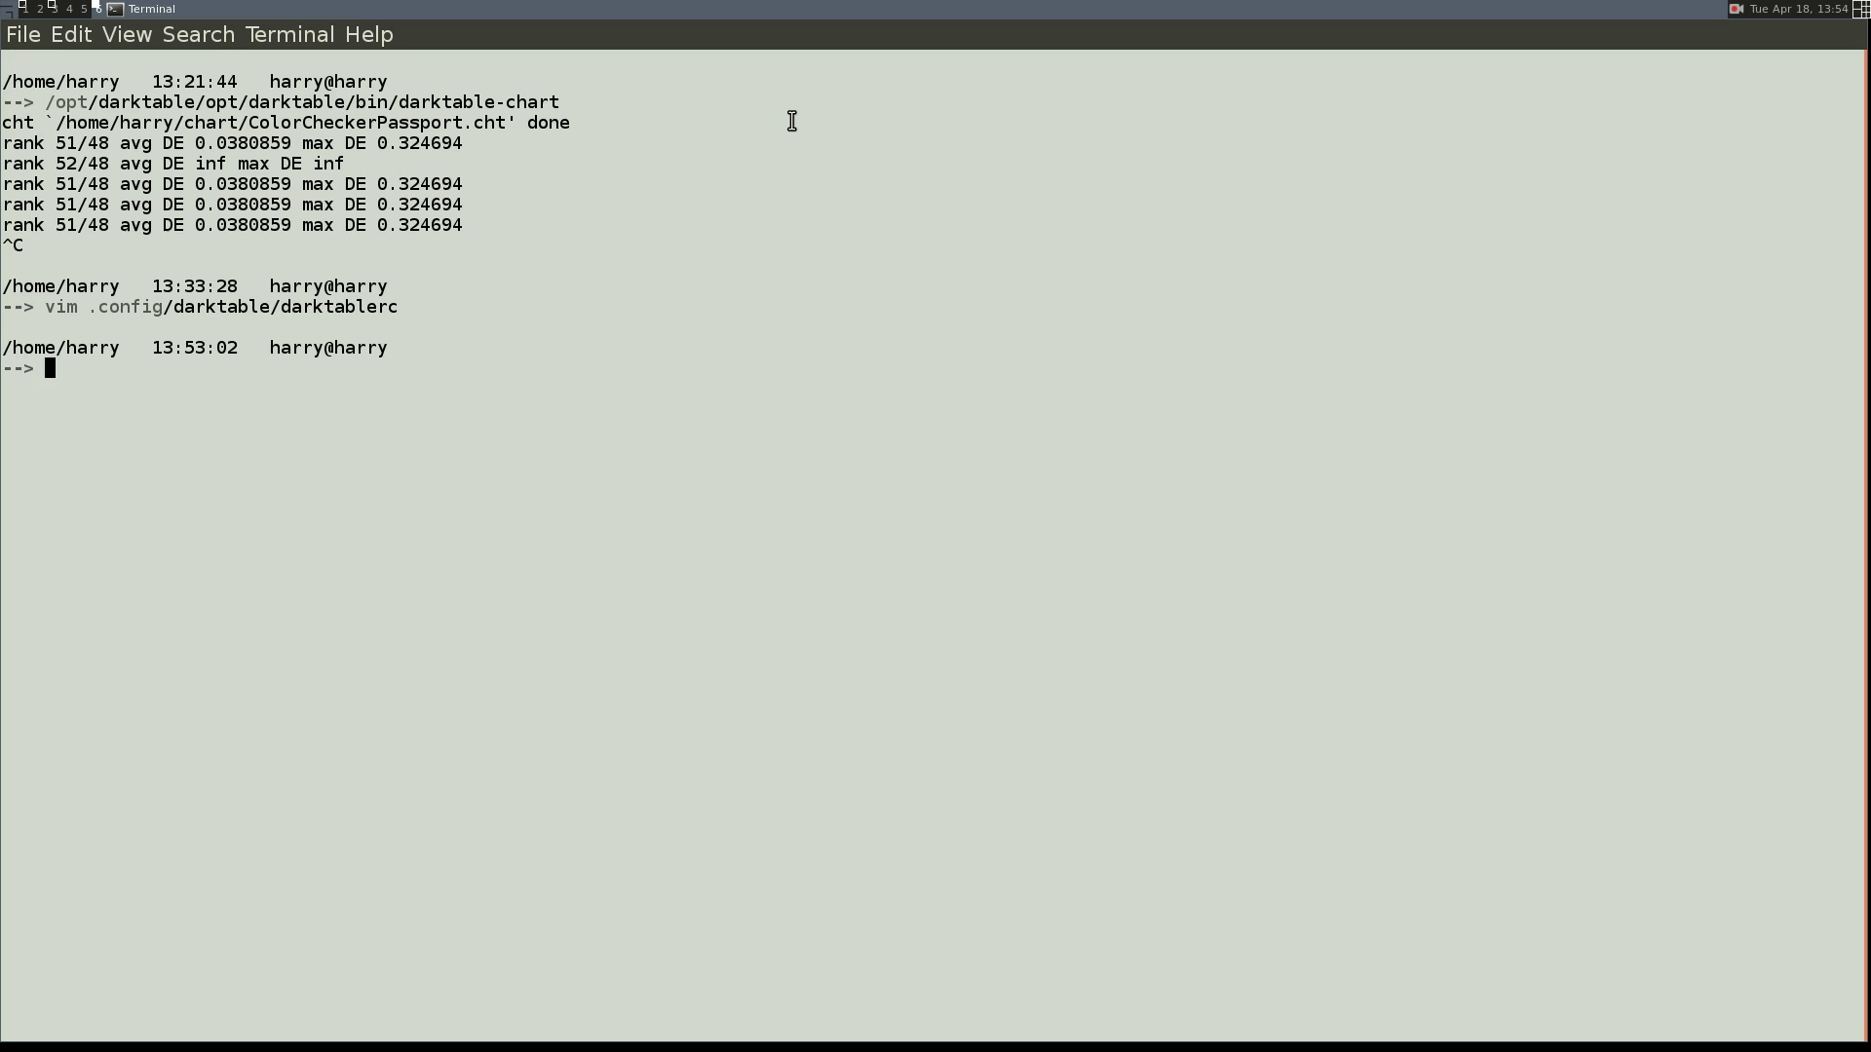
pyautogui.write('darktable-chart')
pyautogui.press('Return')
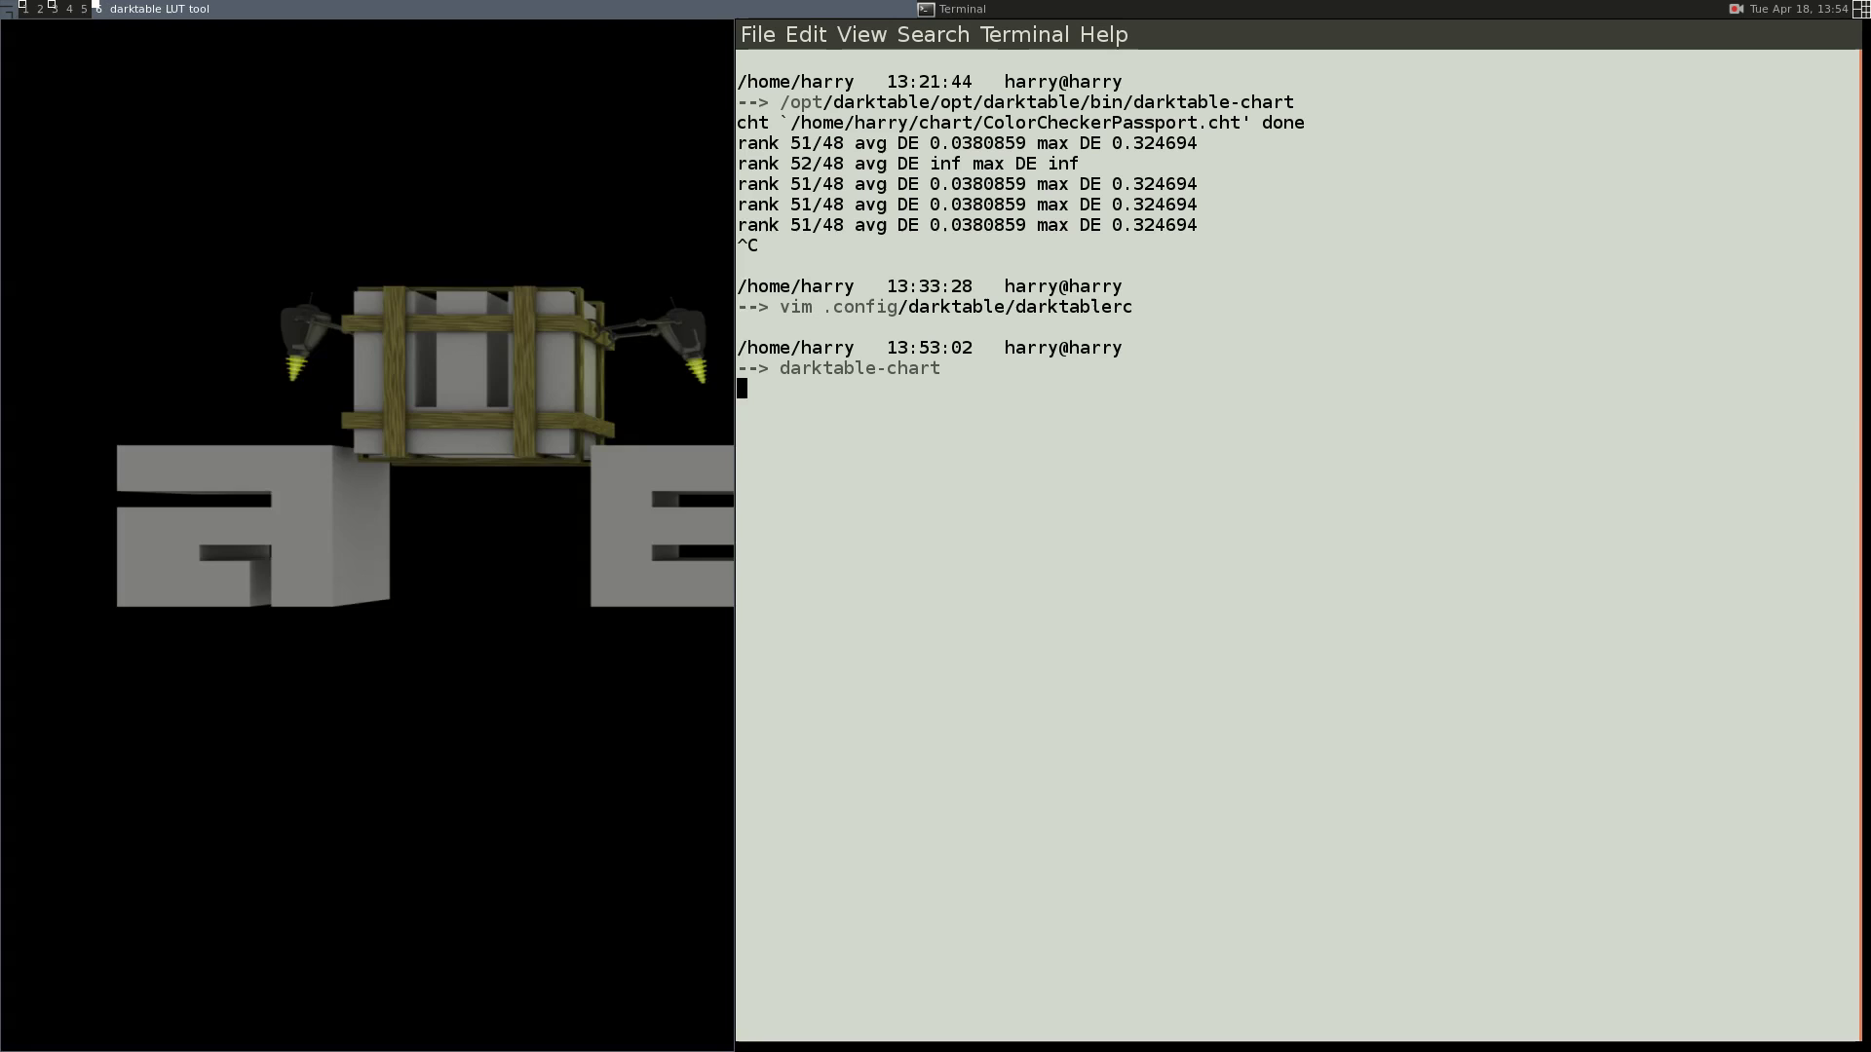
pyautogui.moveTo(571, 346); pyautogui.dragTo(1712, 526)
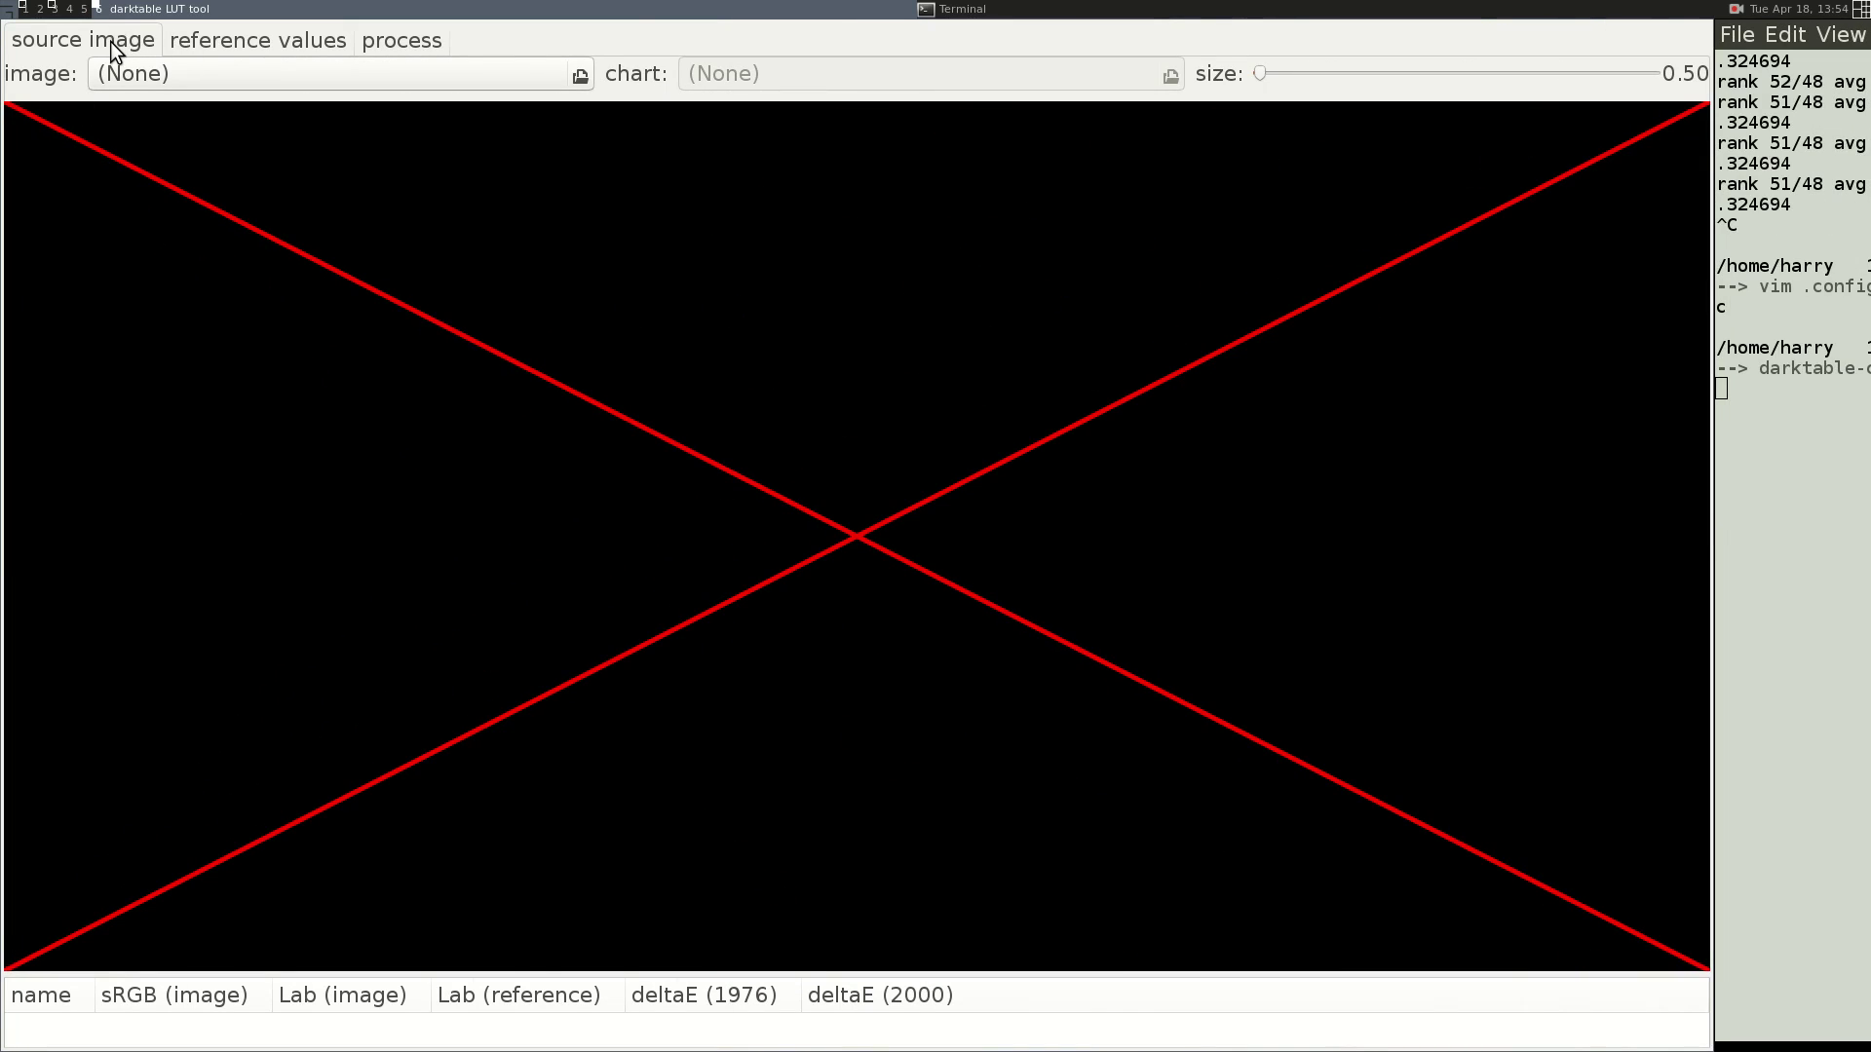
pyautogui.click(232, 44)
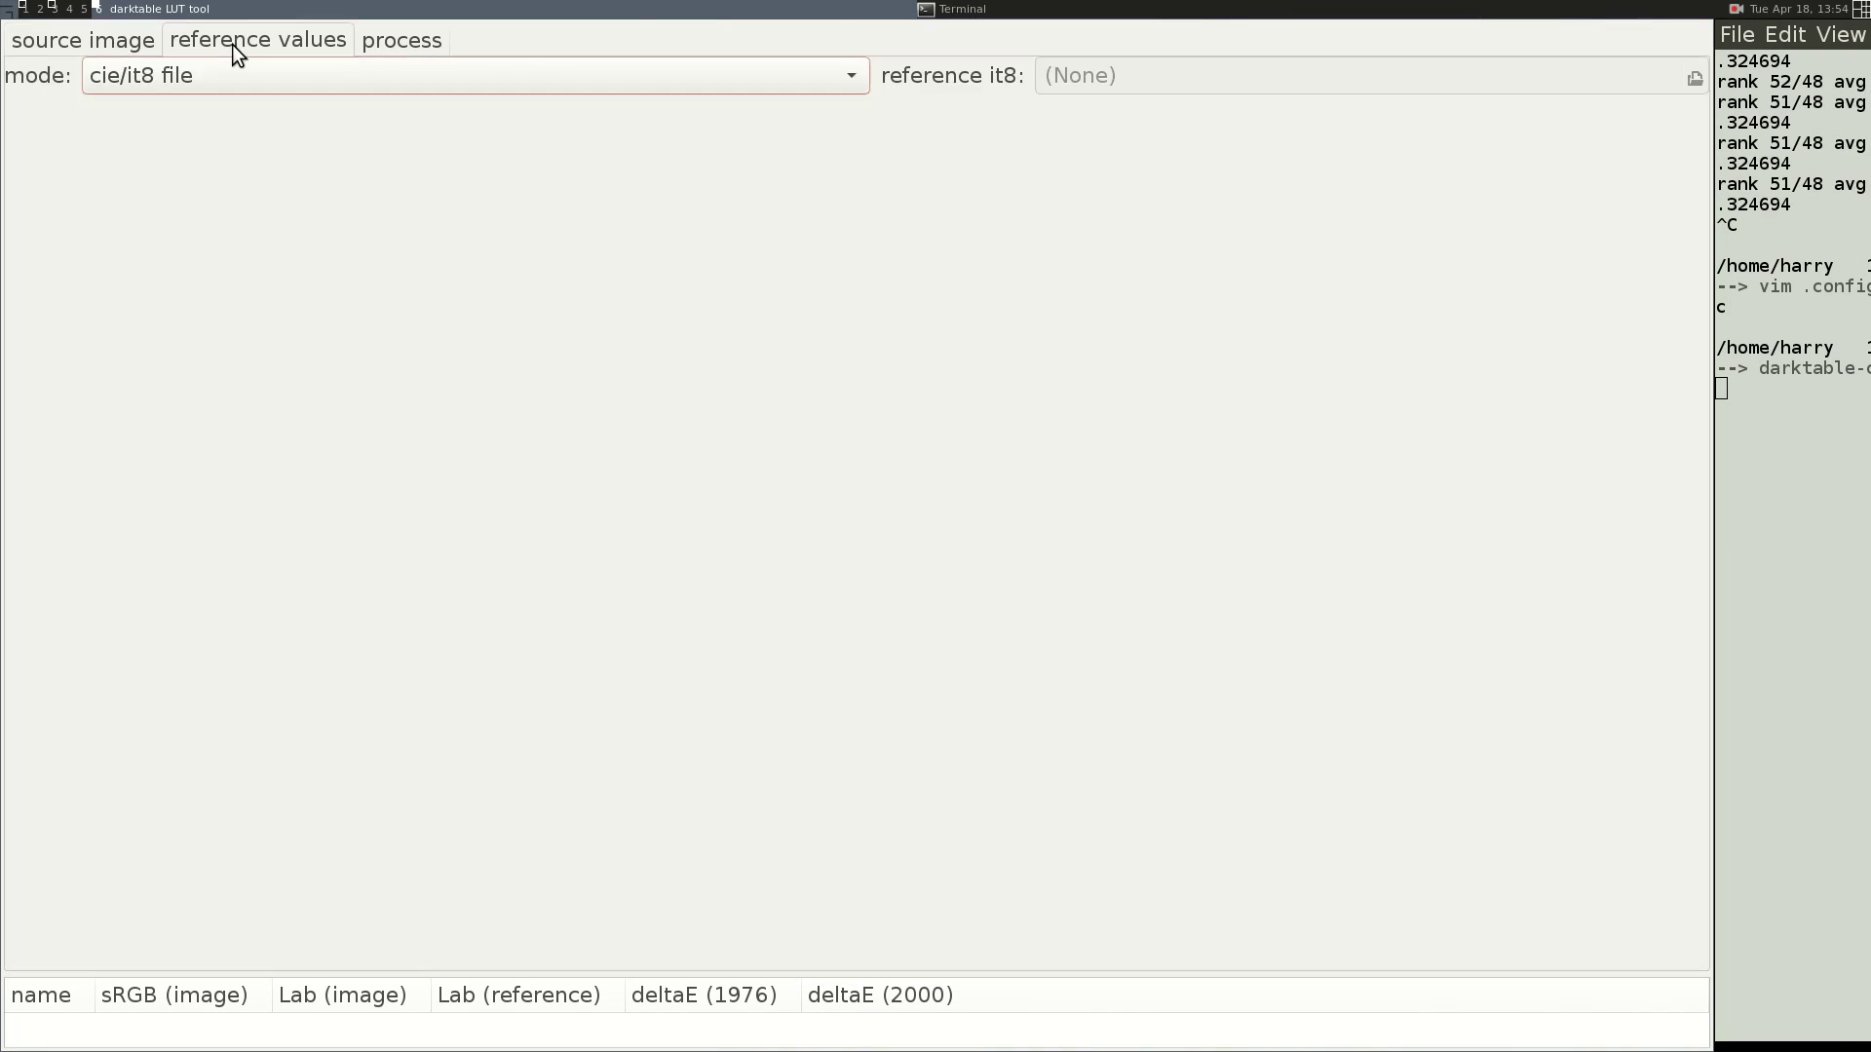
pyautogui.click(395, 47)
pyautogui.click(73, 44)
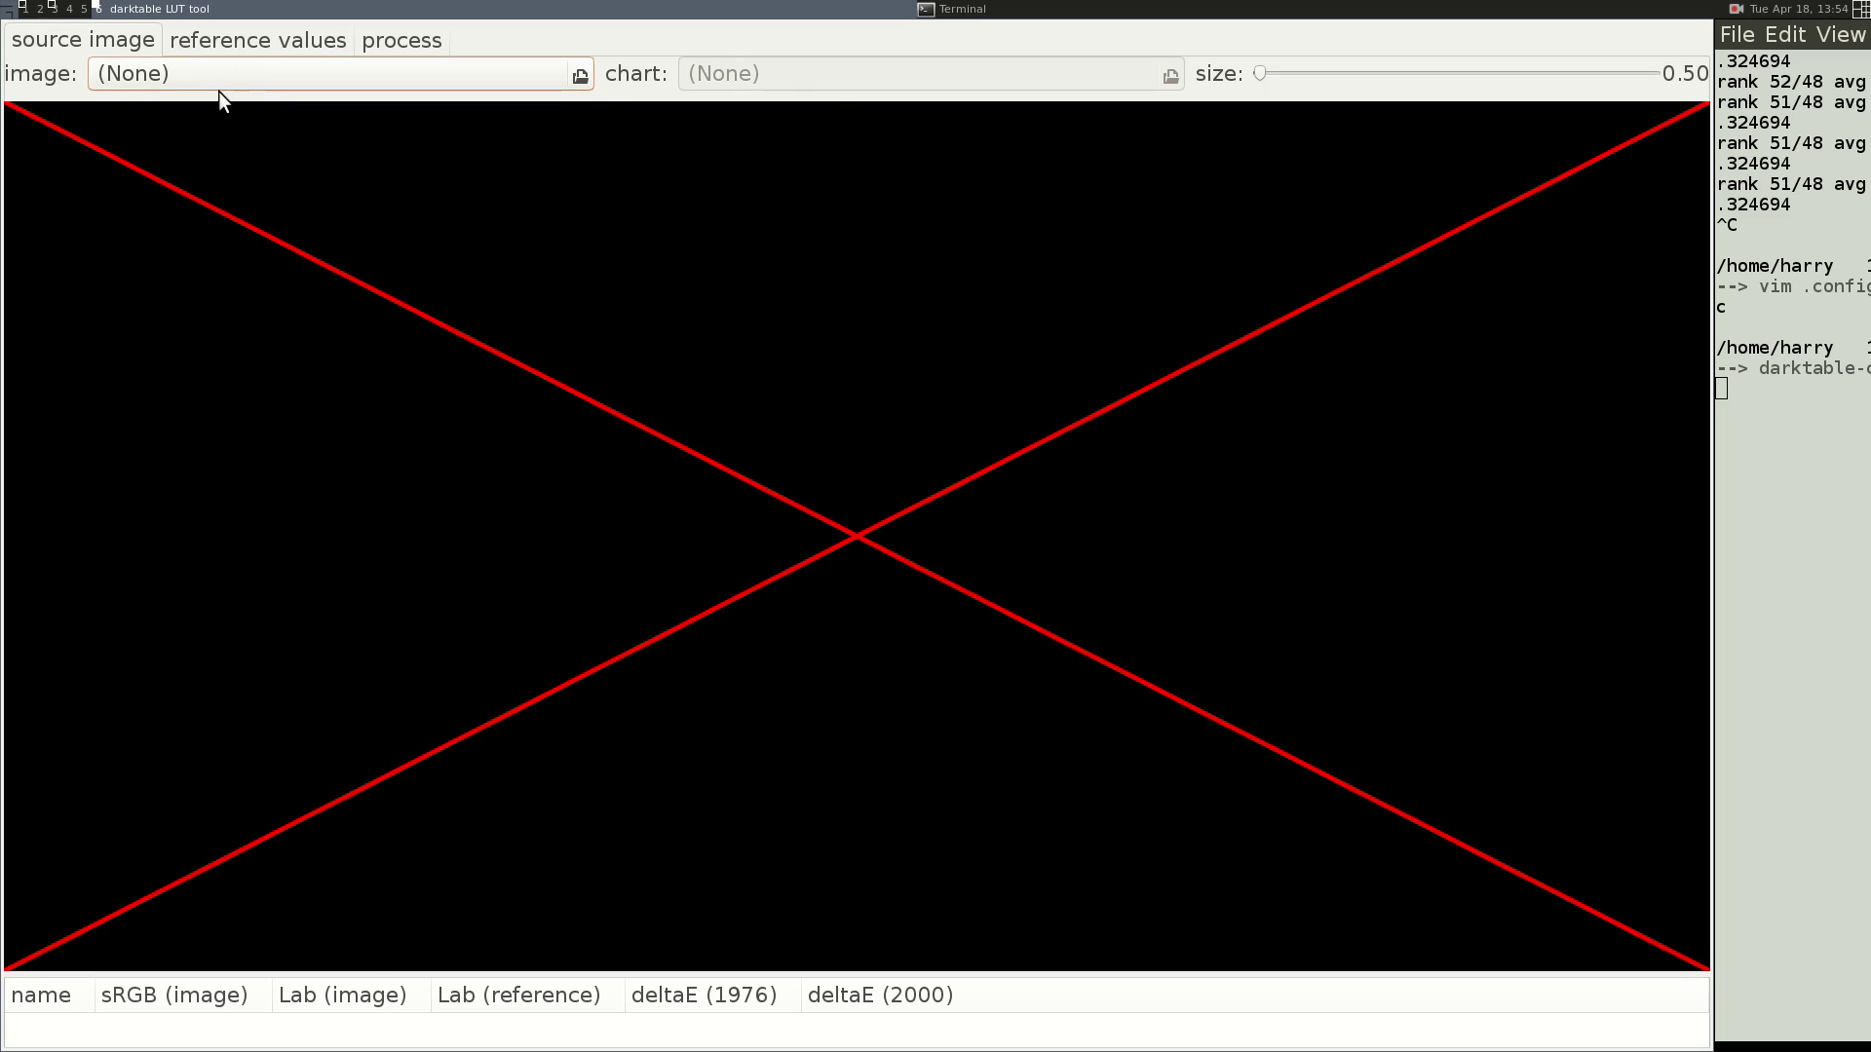
pyautogui.click(374, 74)
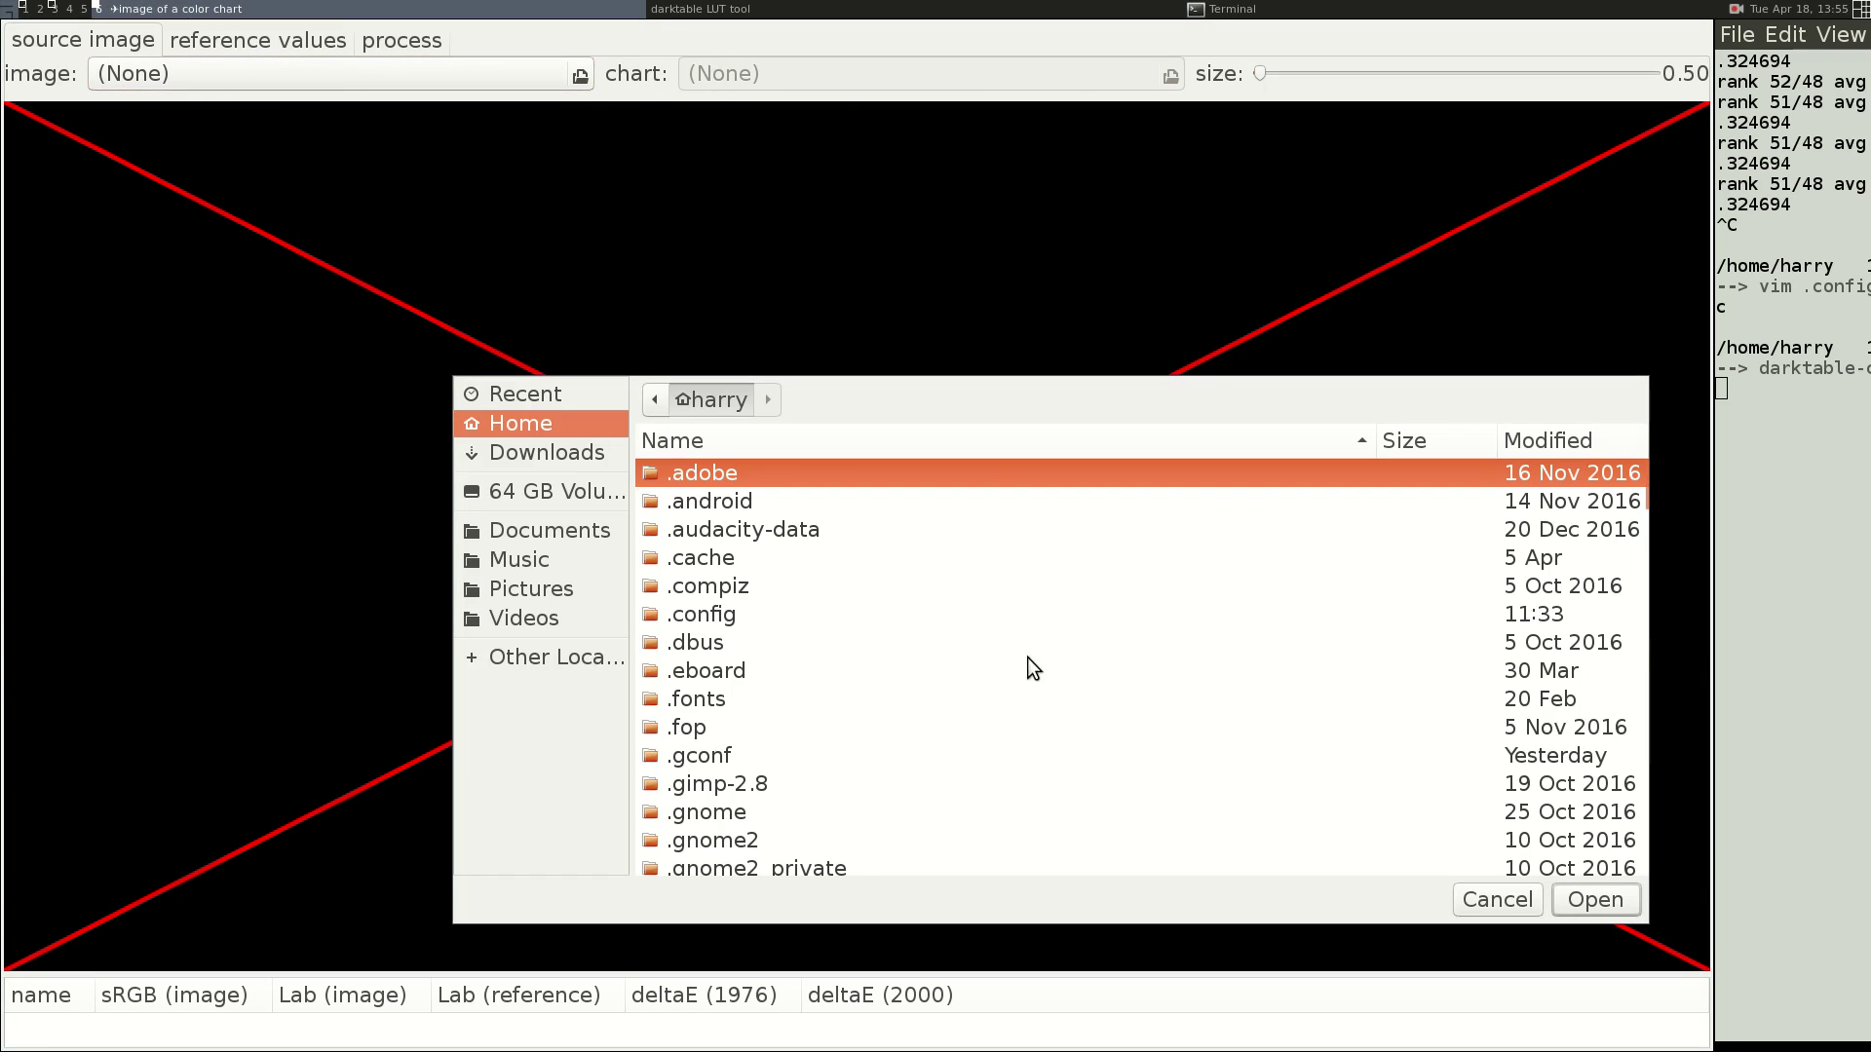
pyautogui.scroll(-15, 990, 665)
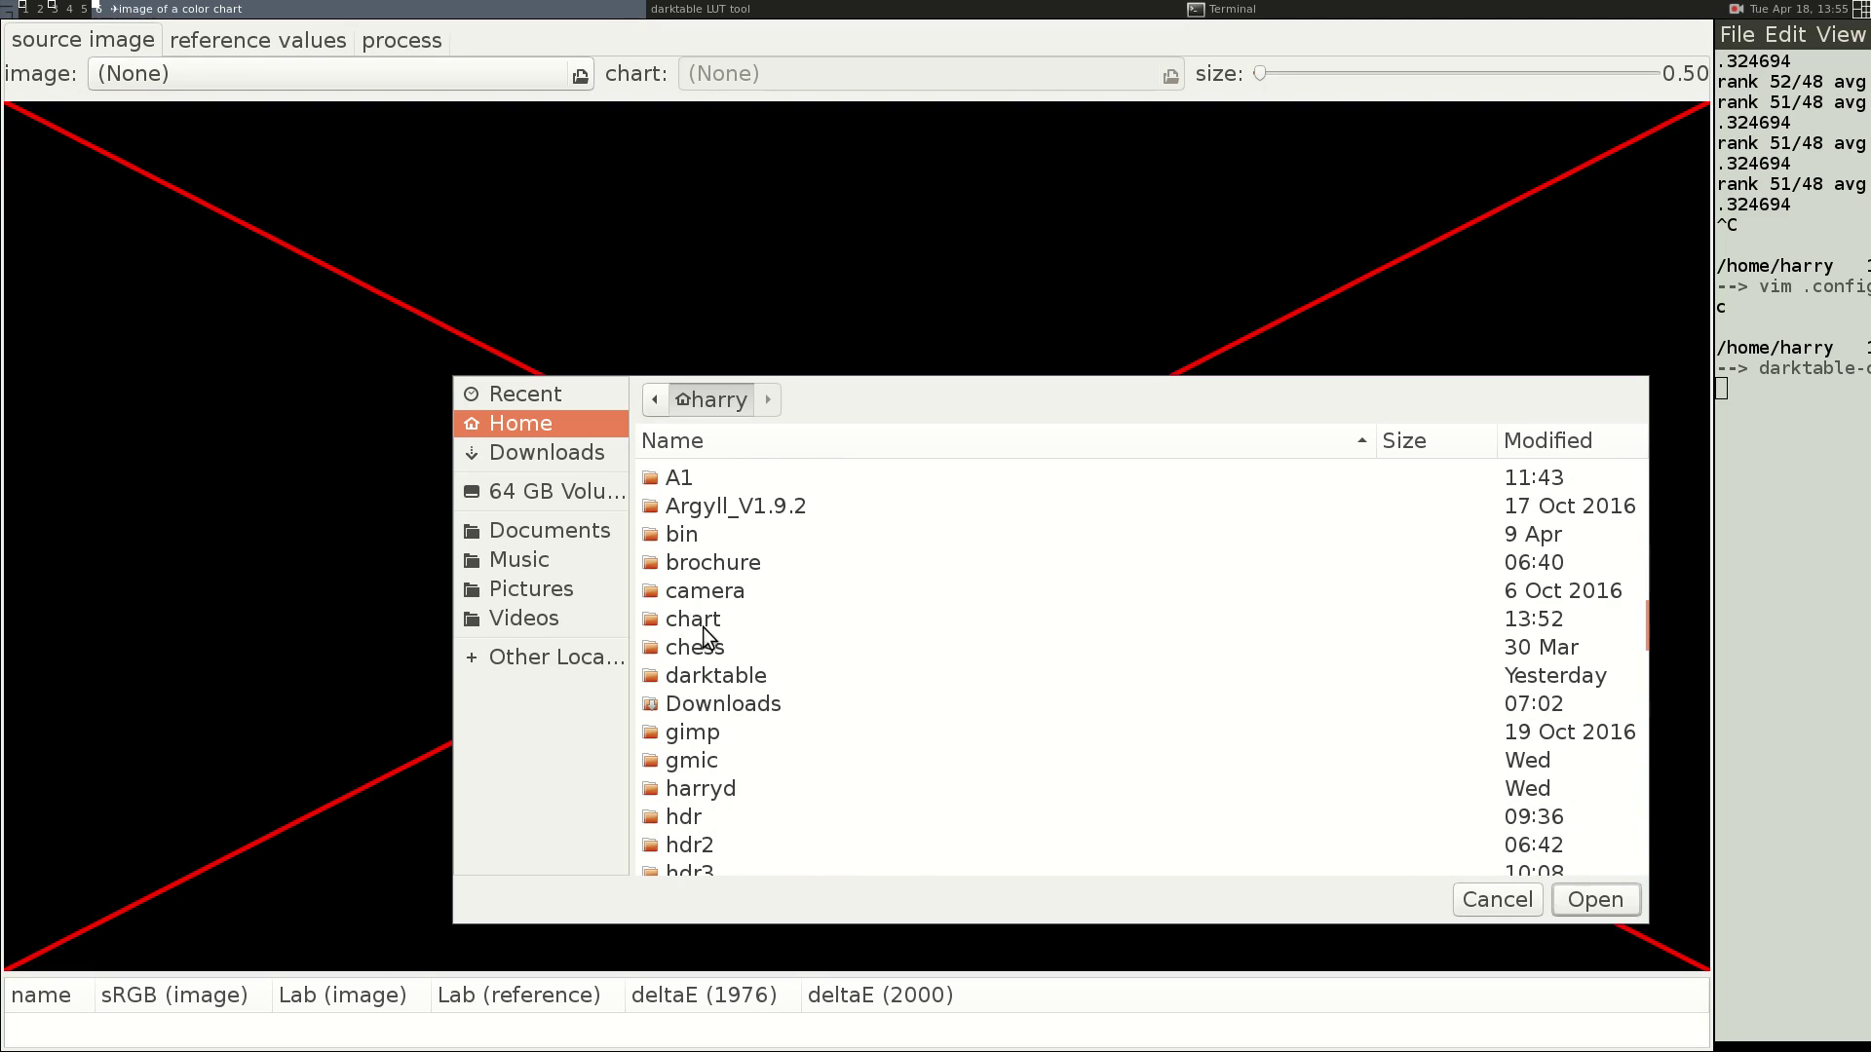
pyautogui.doubleClick(704, 623)
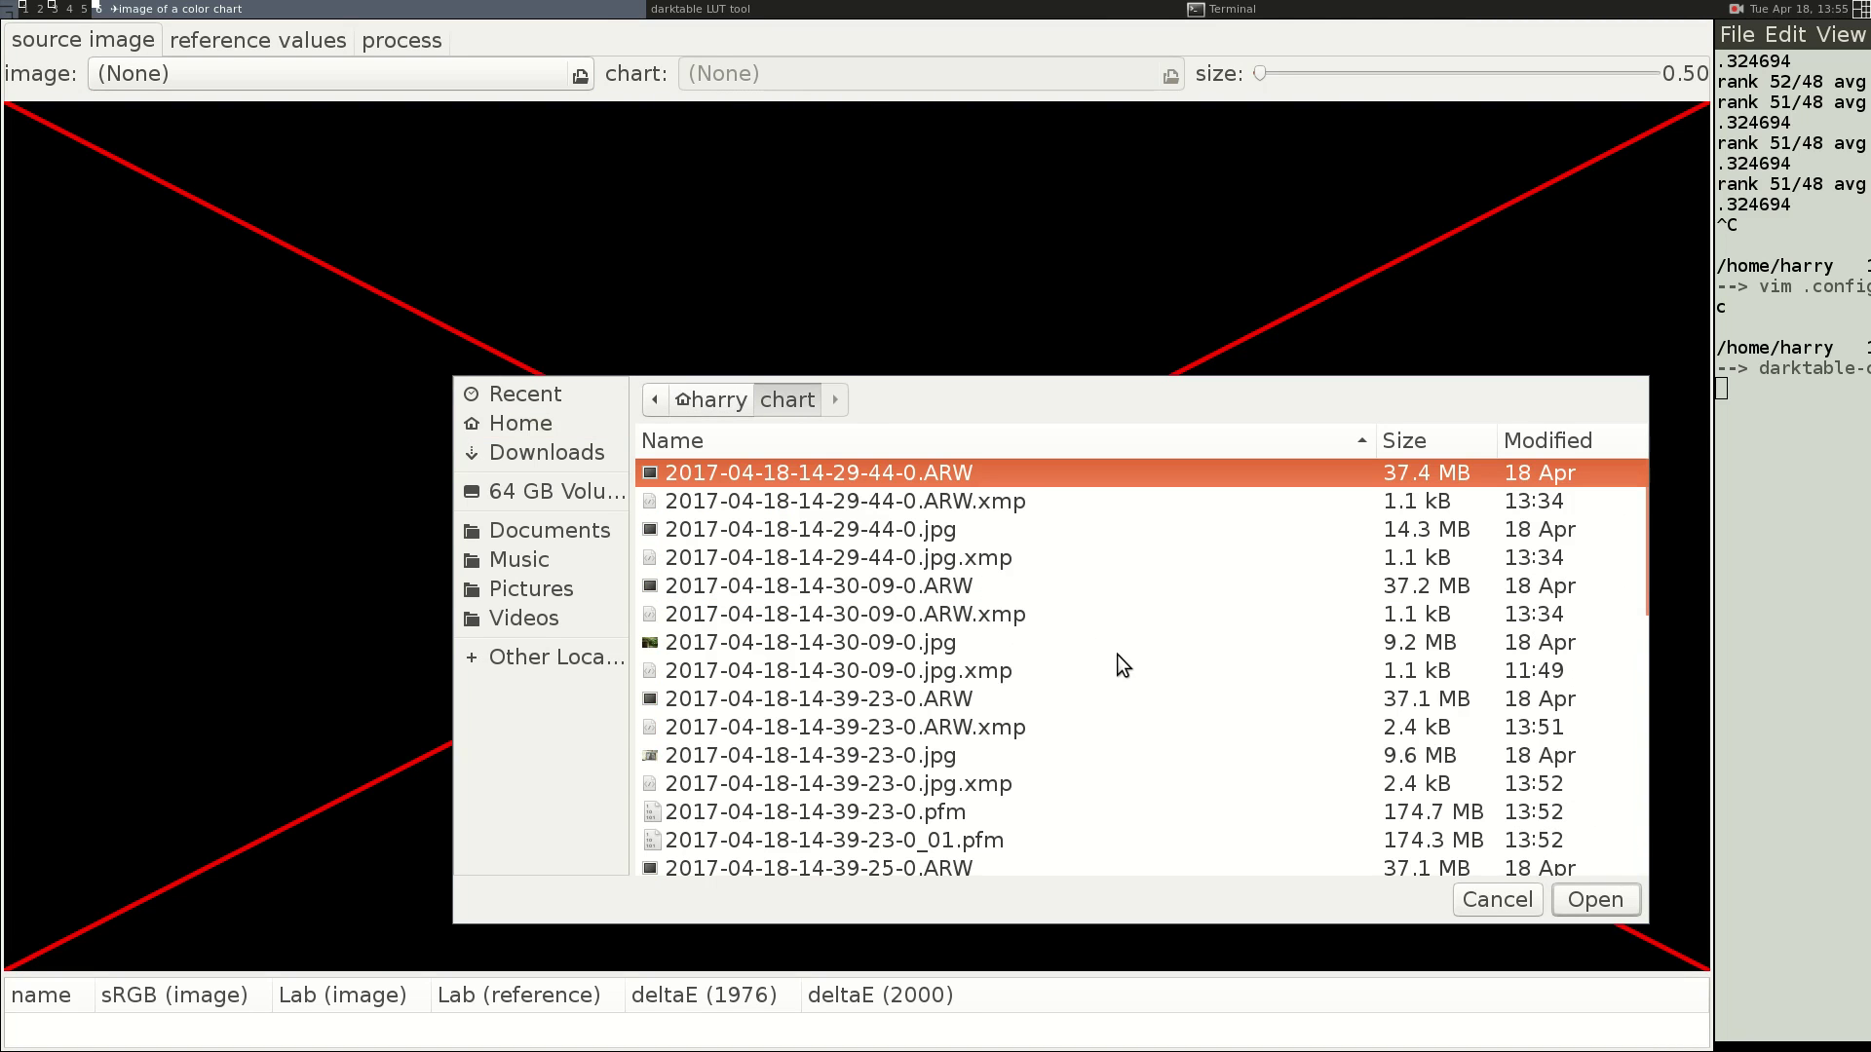
pyautogui.scroll(-2, 1117, 653)
pyautogui.click(874, 704)
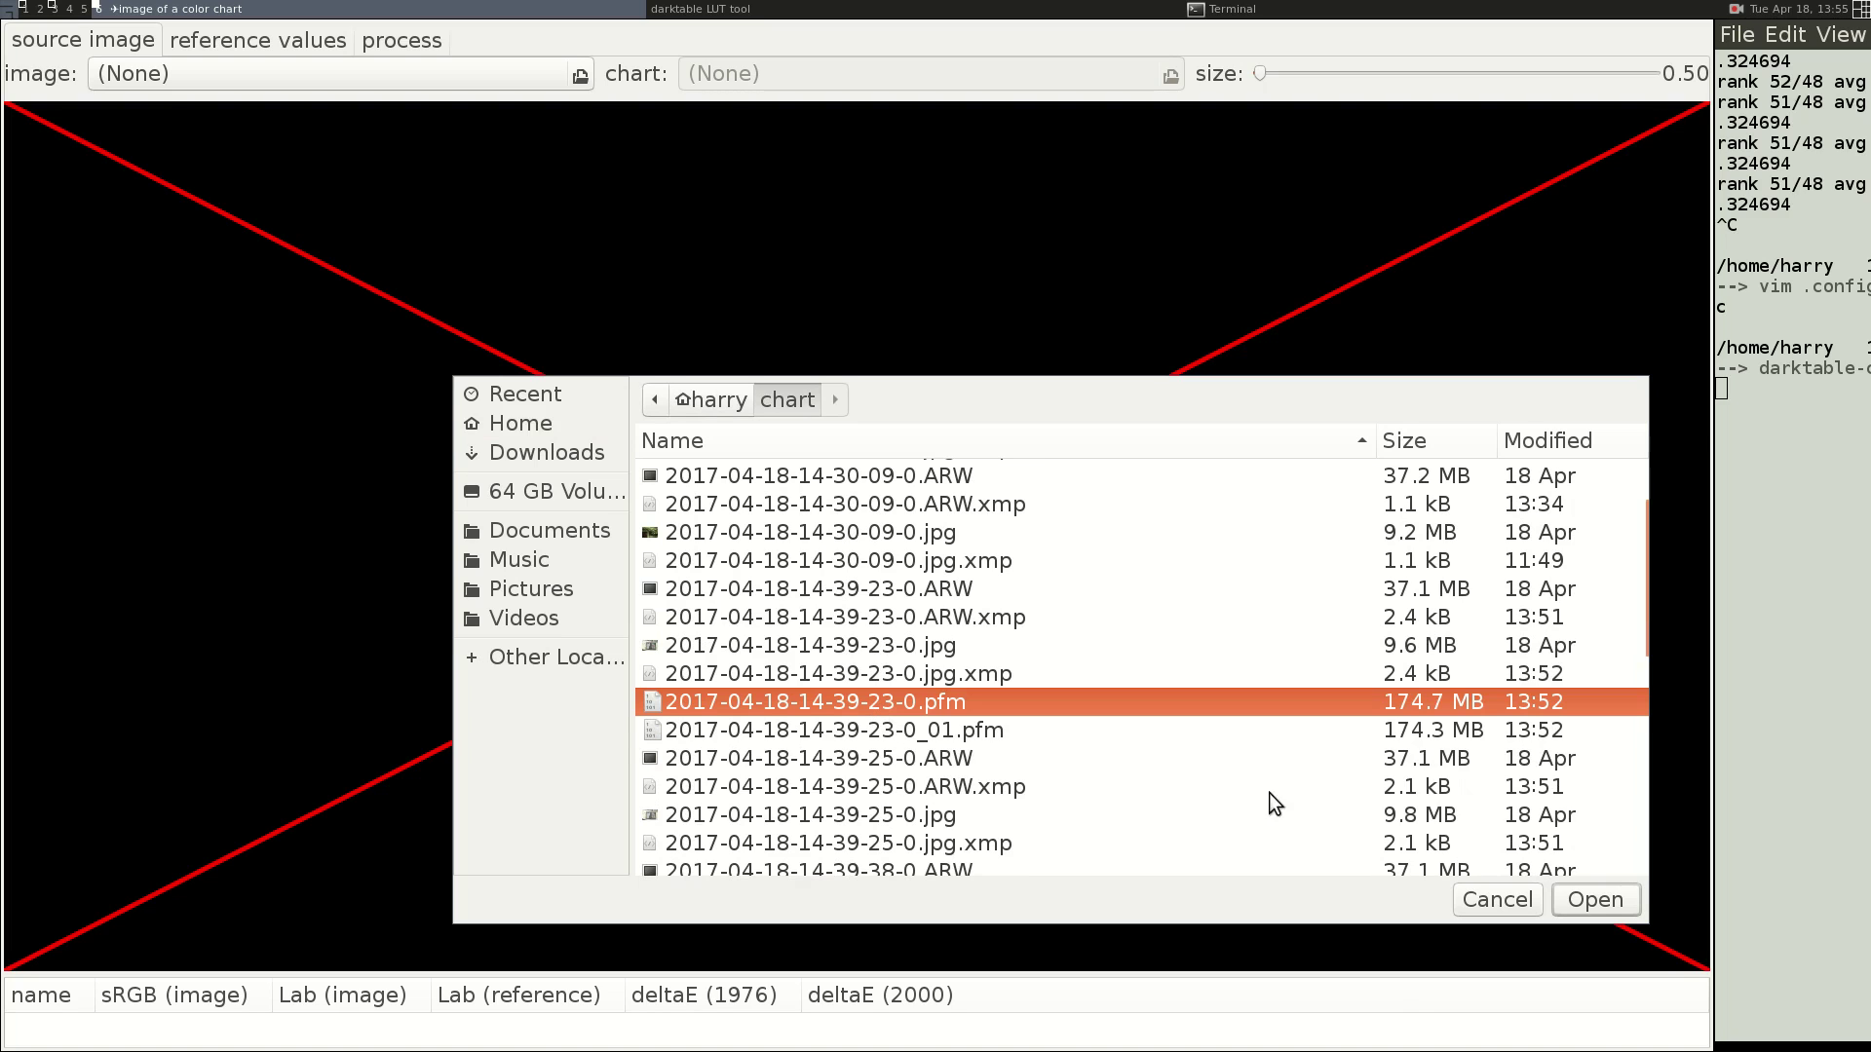
pyautogui.click(1597, 900)
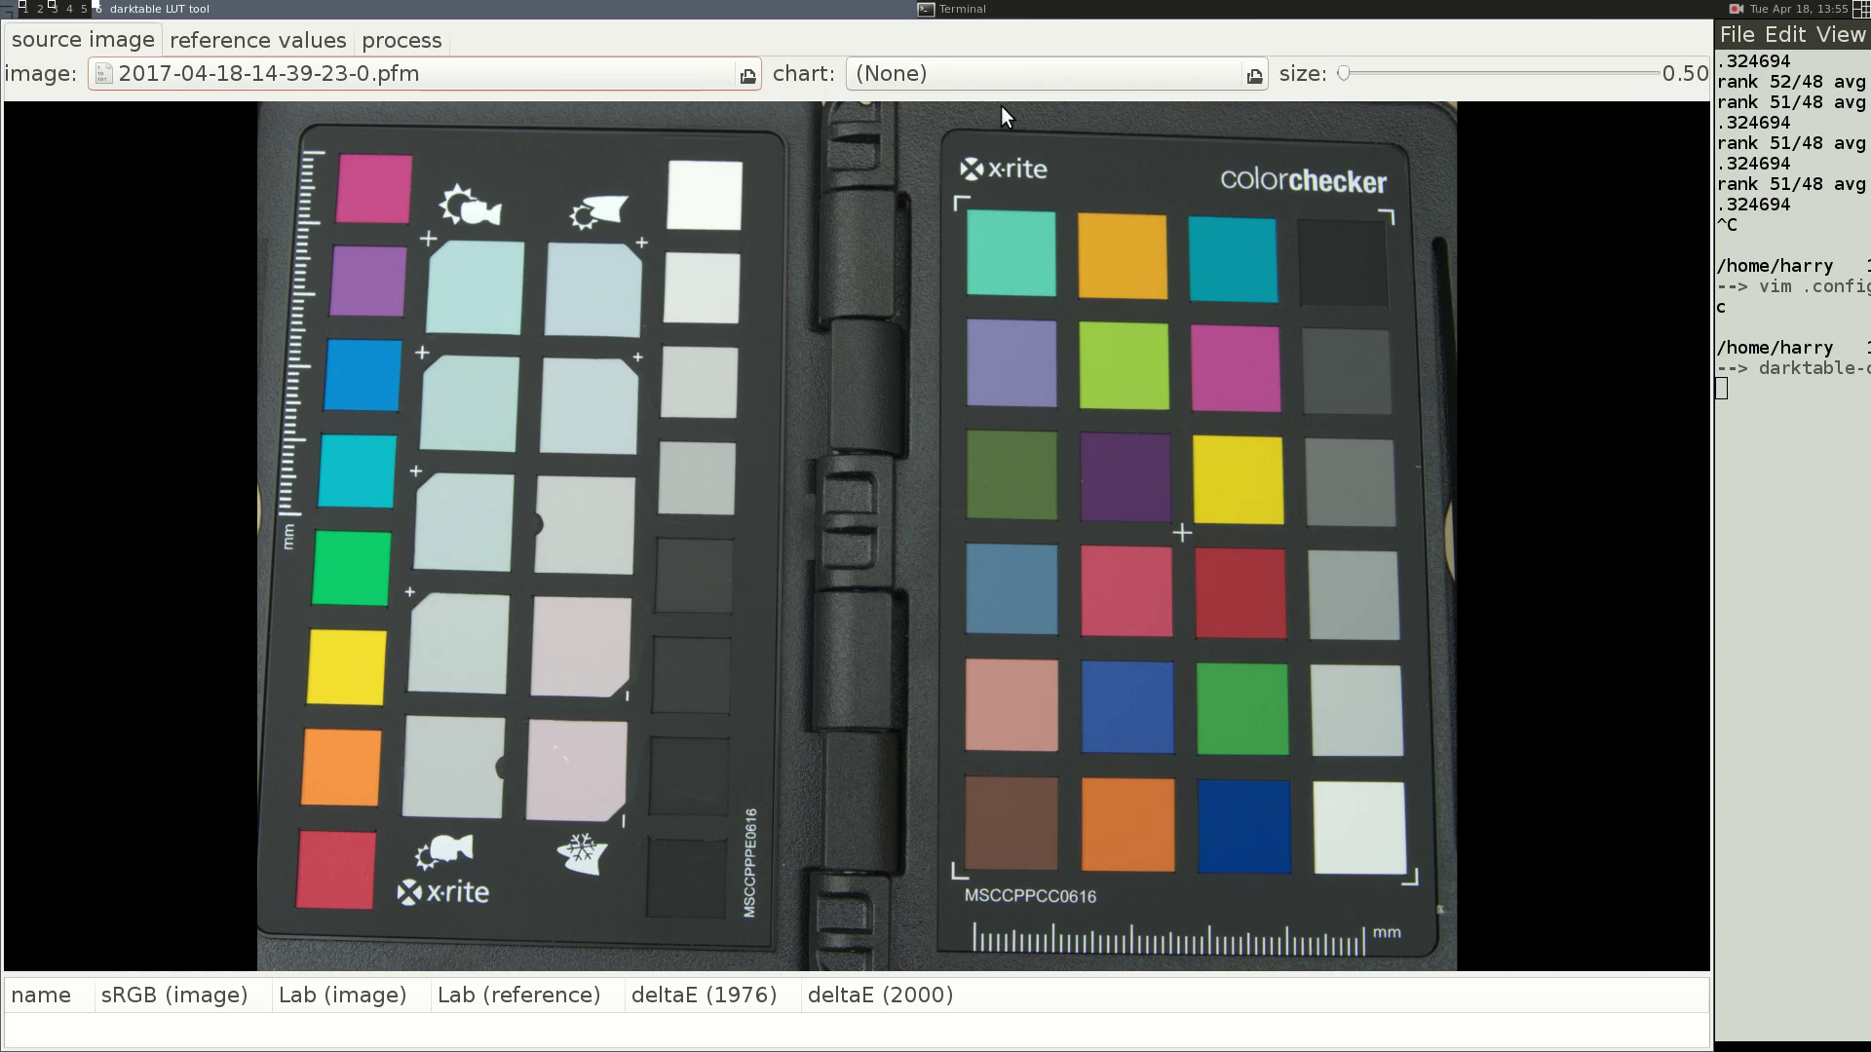
# - Load chart/ColorCheckerPassport.cht as the chart description
pyautogui.click(1008, 72)
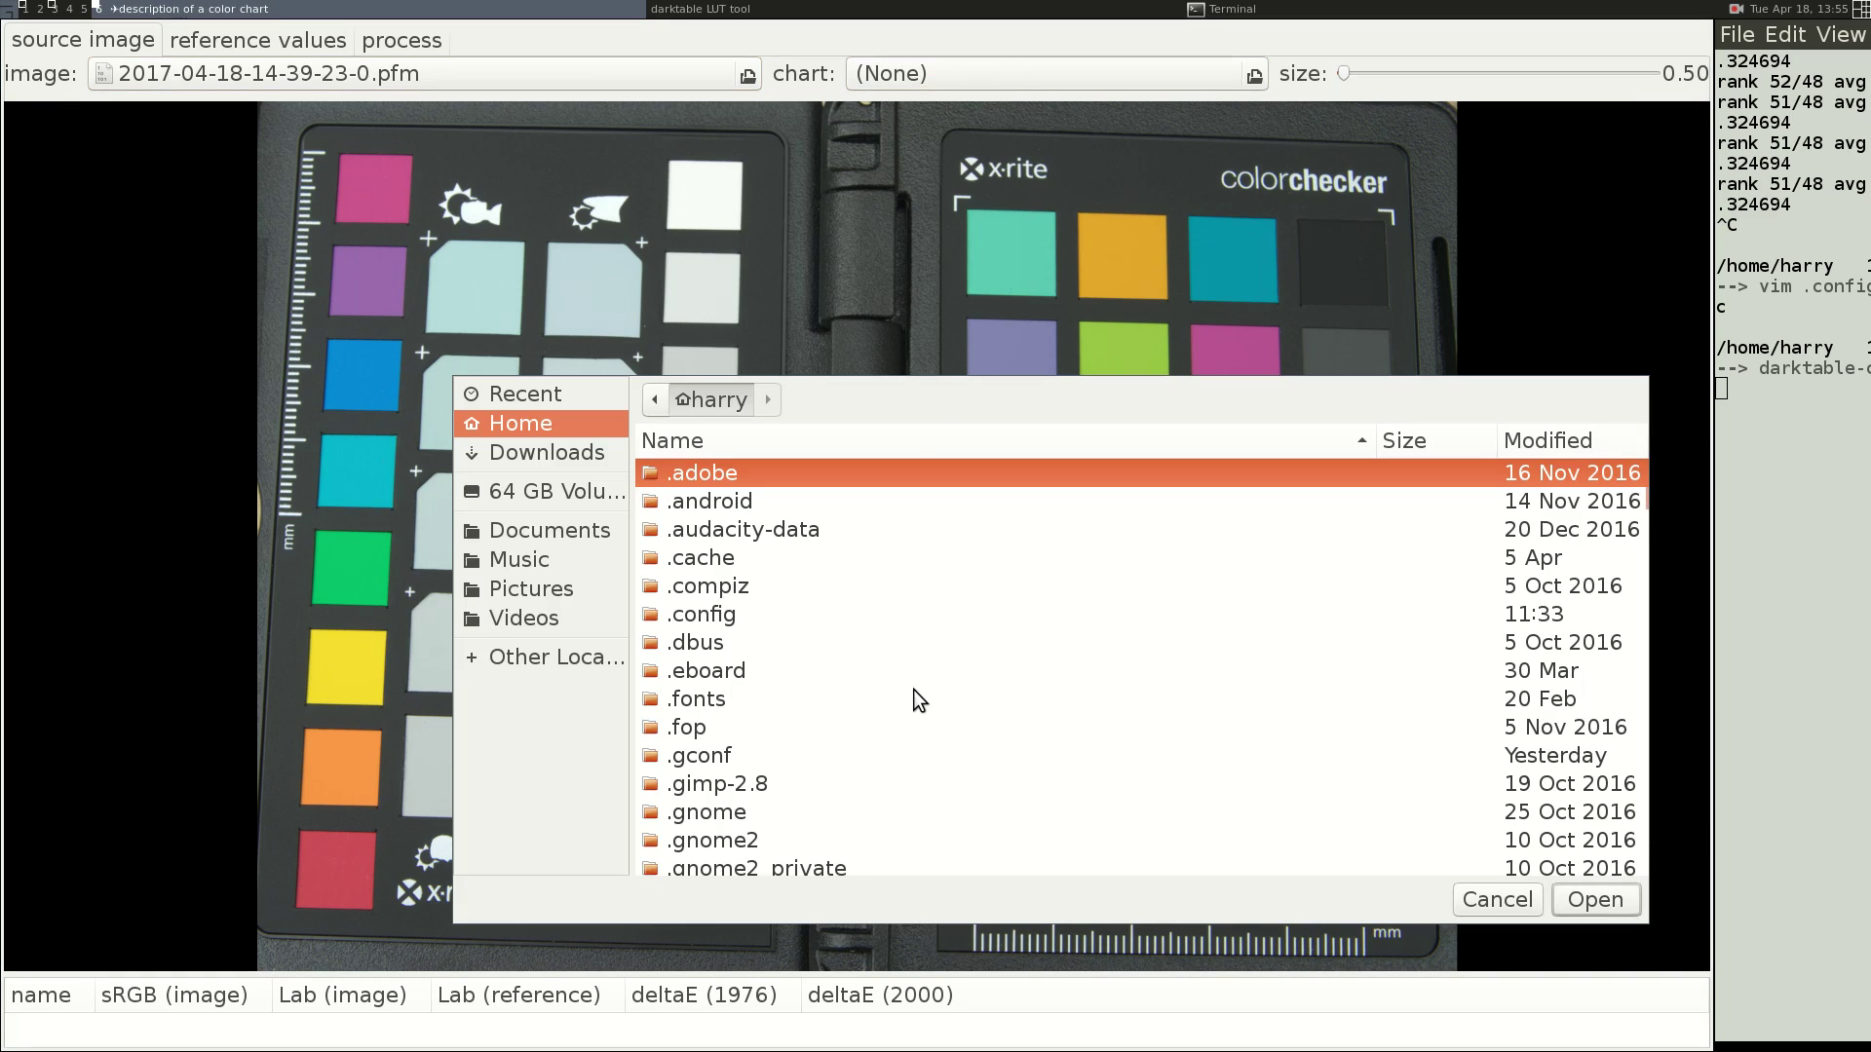
pyautogui.scroll(-20, 915, 688)
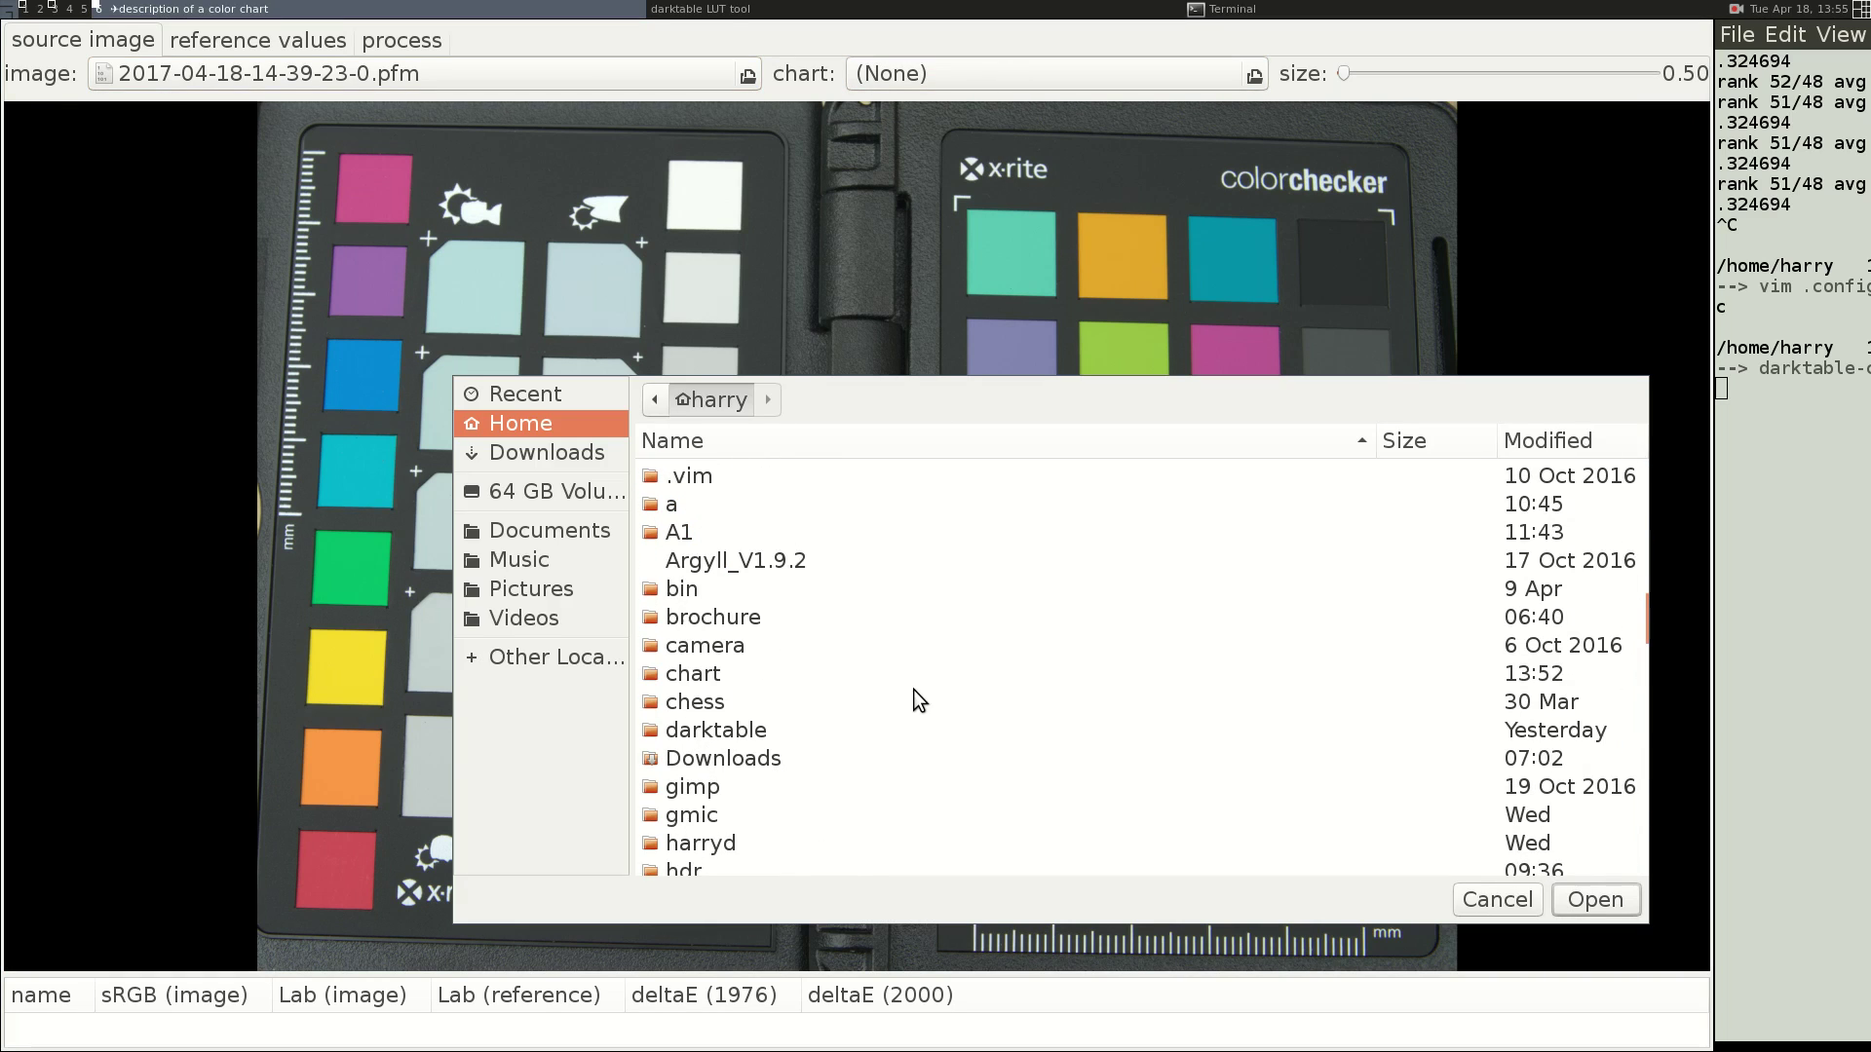
pyautogui.doubleClick(732, 678)
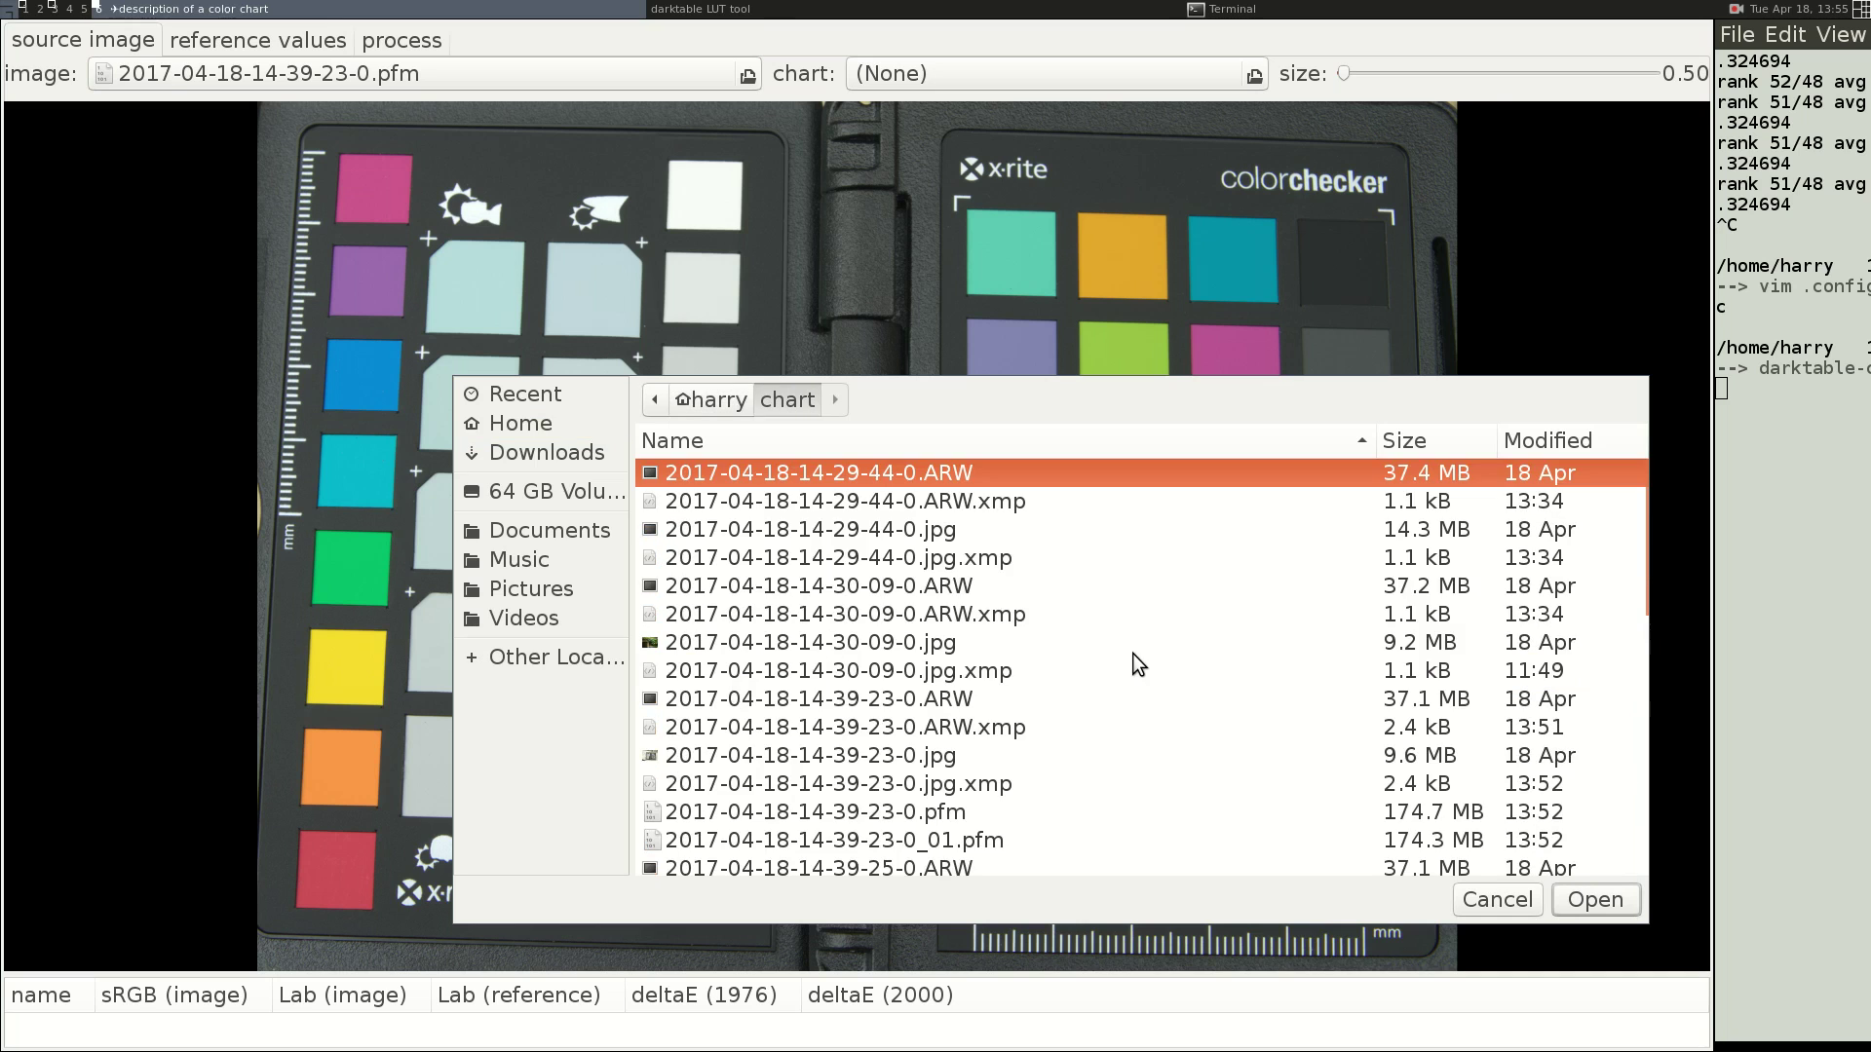
pyautogui.scroll(-10, 1133, 654)
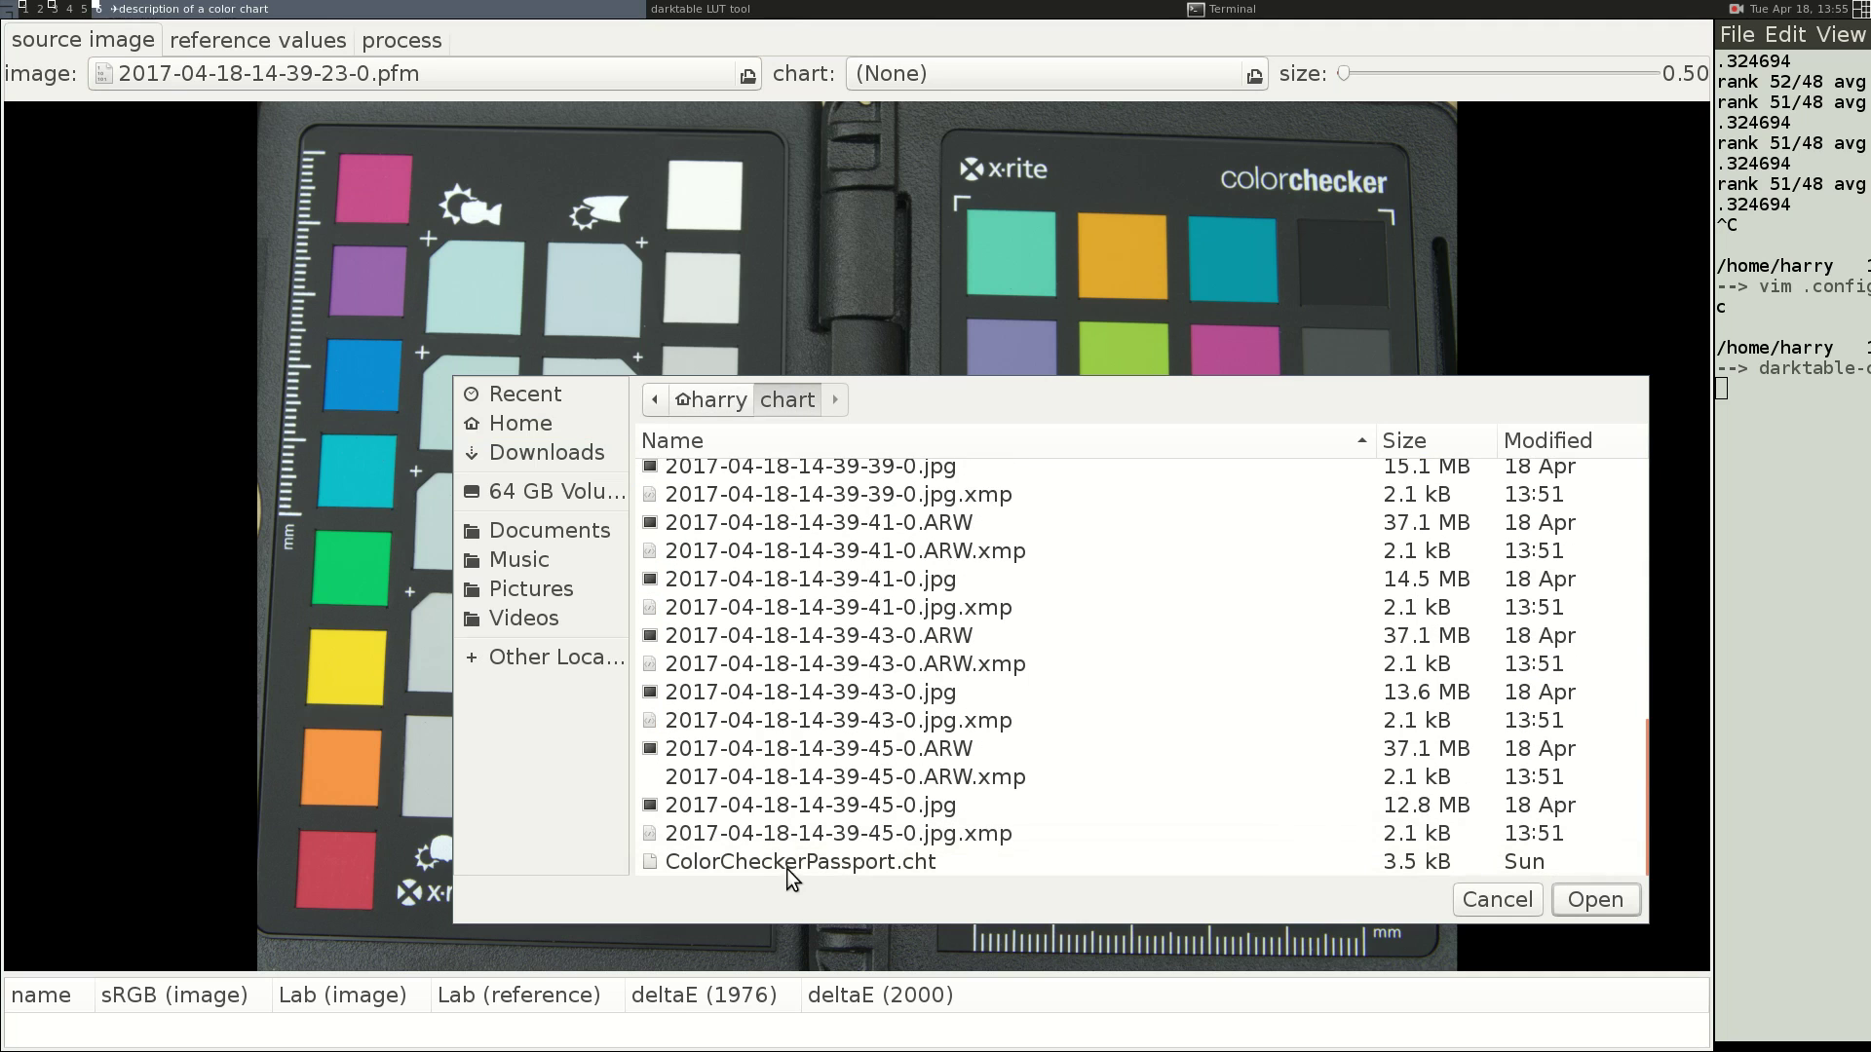
pyautogui.doubleClick(781, 863)
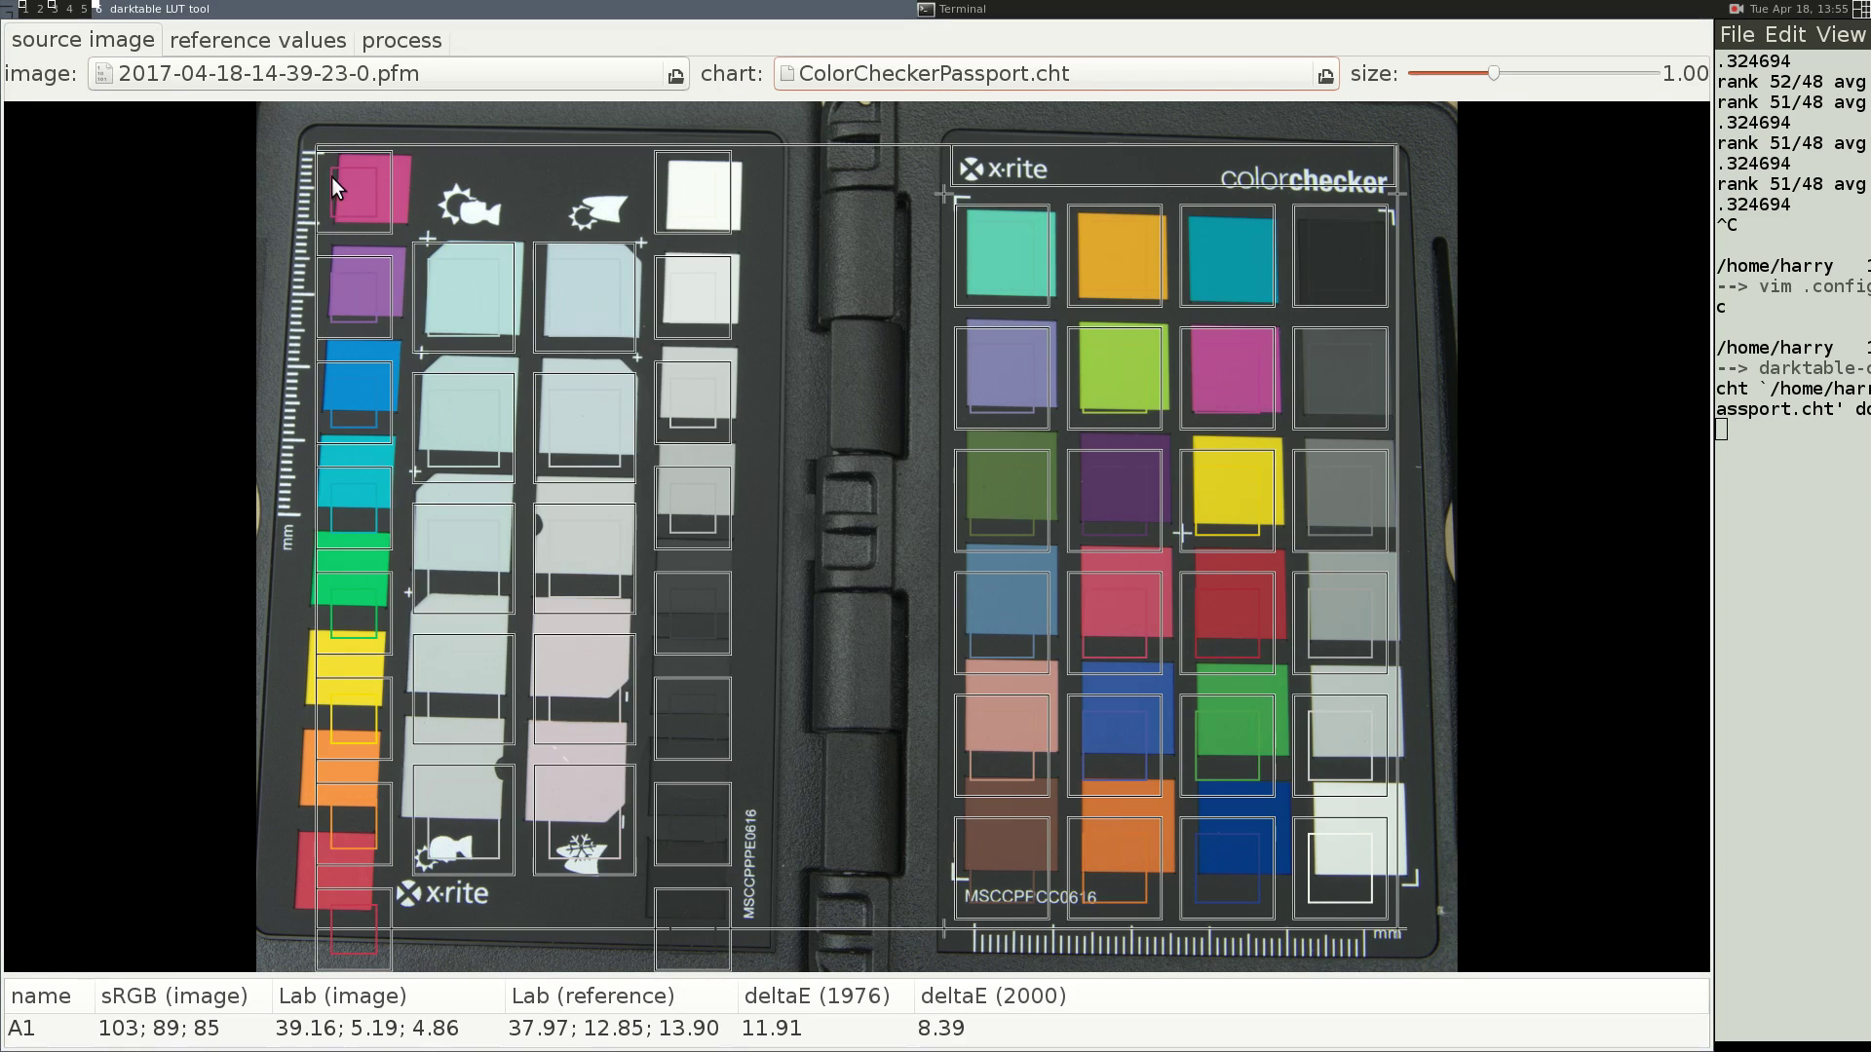
# - Fit the patch grid's four corners to the checker with patch size 0.91, then view reference values
pyautogui.moveTo(343, 912); pyautogui.dragTo(296, 867)
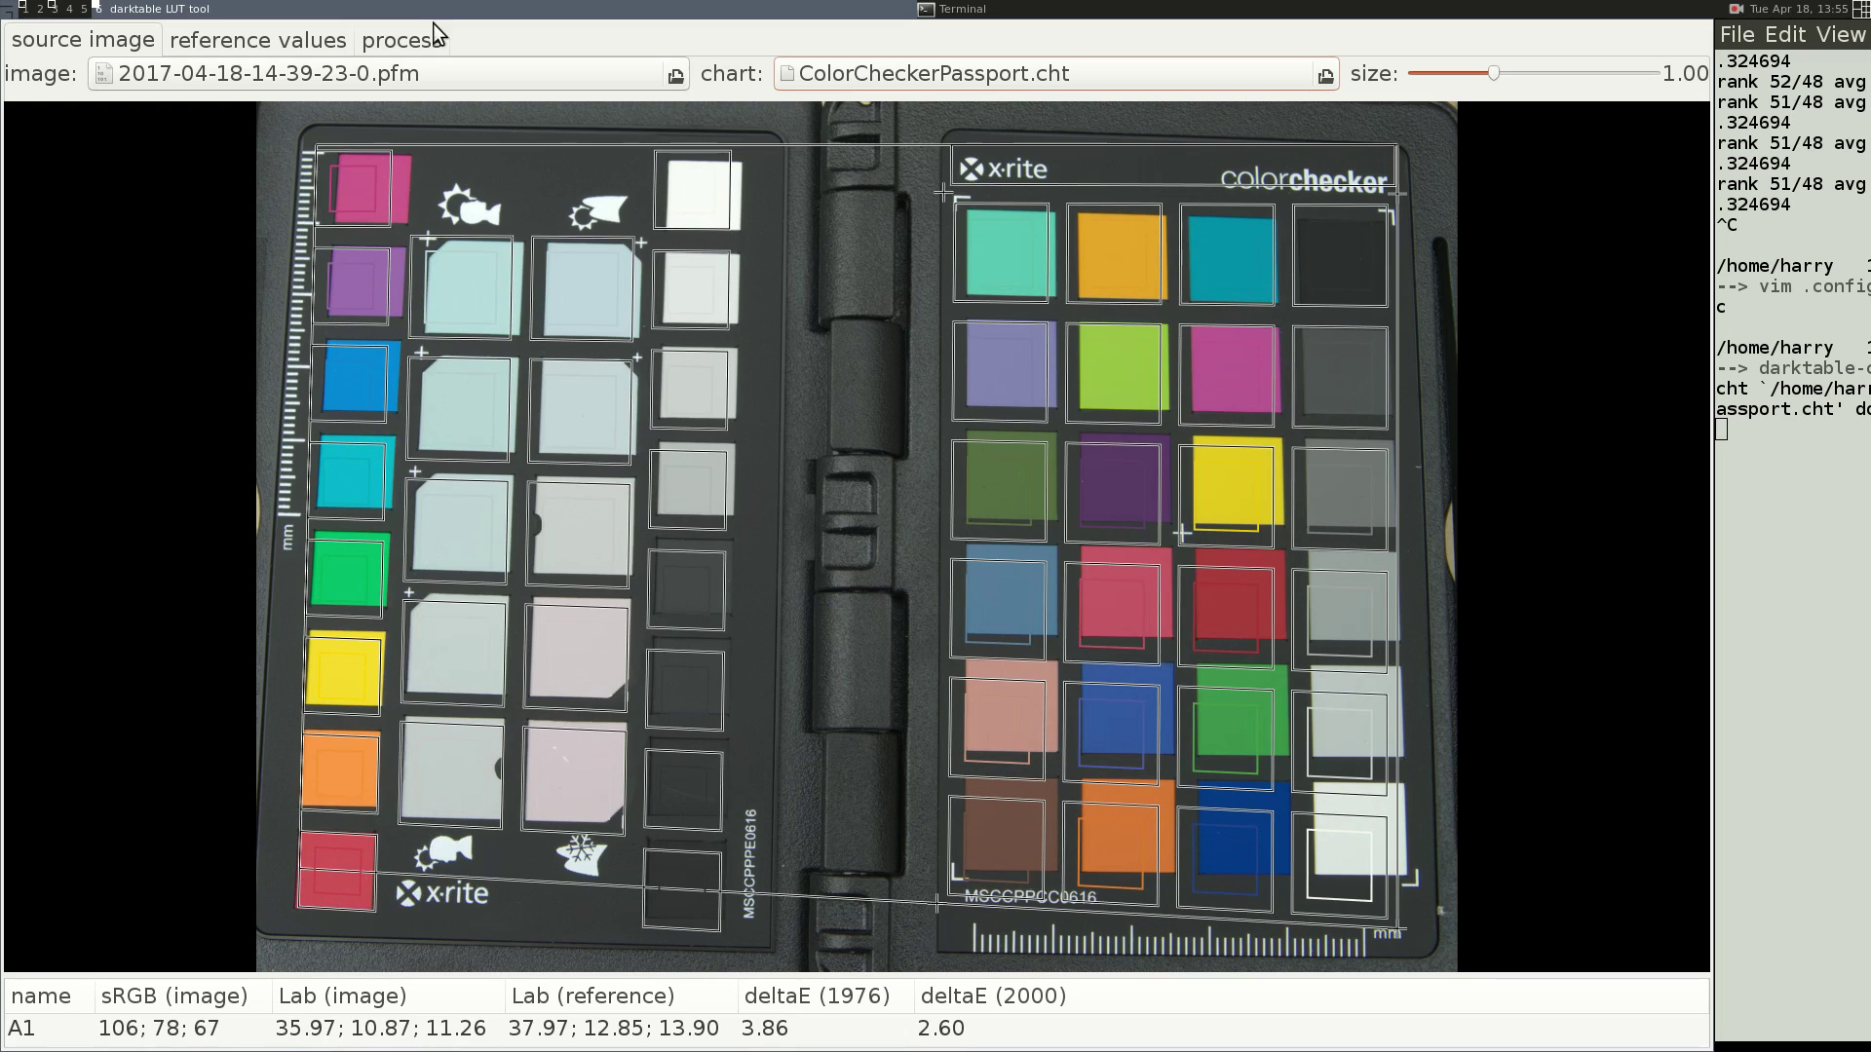
pyautogui.moveTo(325, 146); pyautogui.dragTo(341, 144)
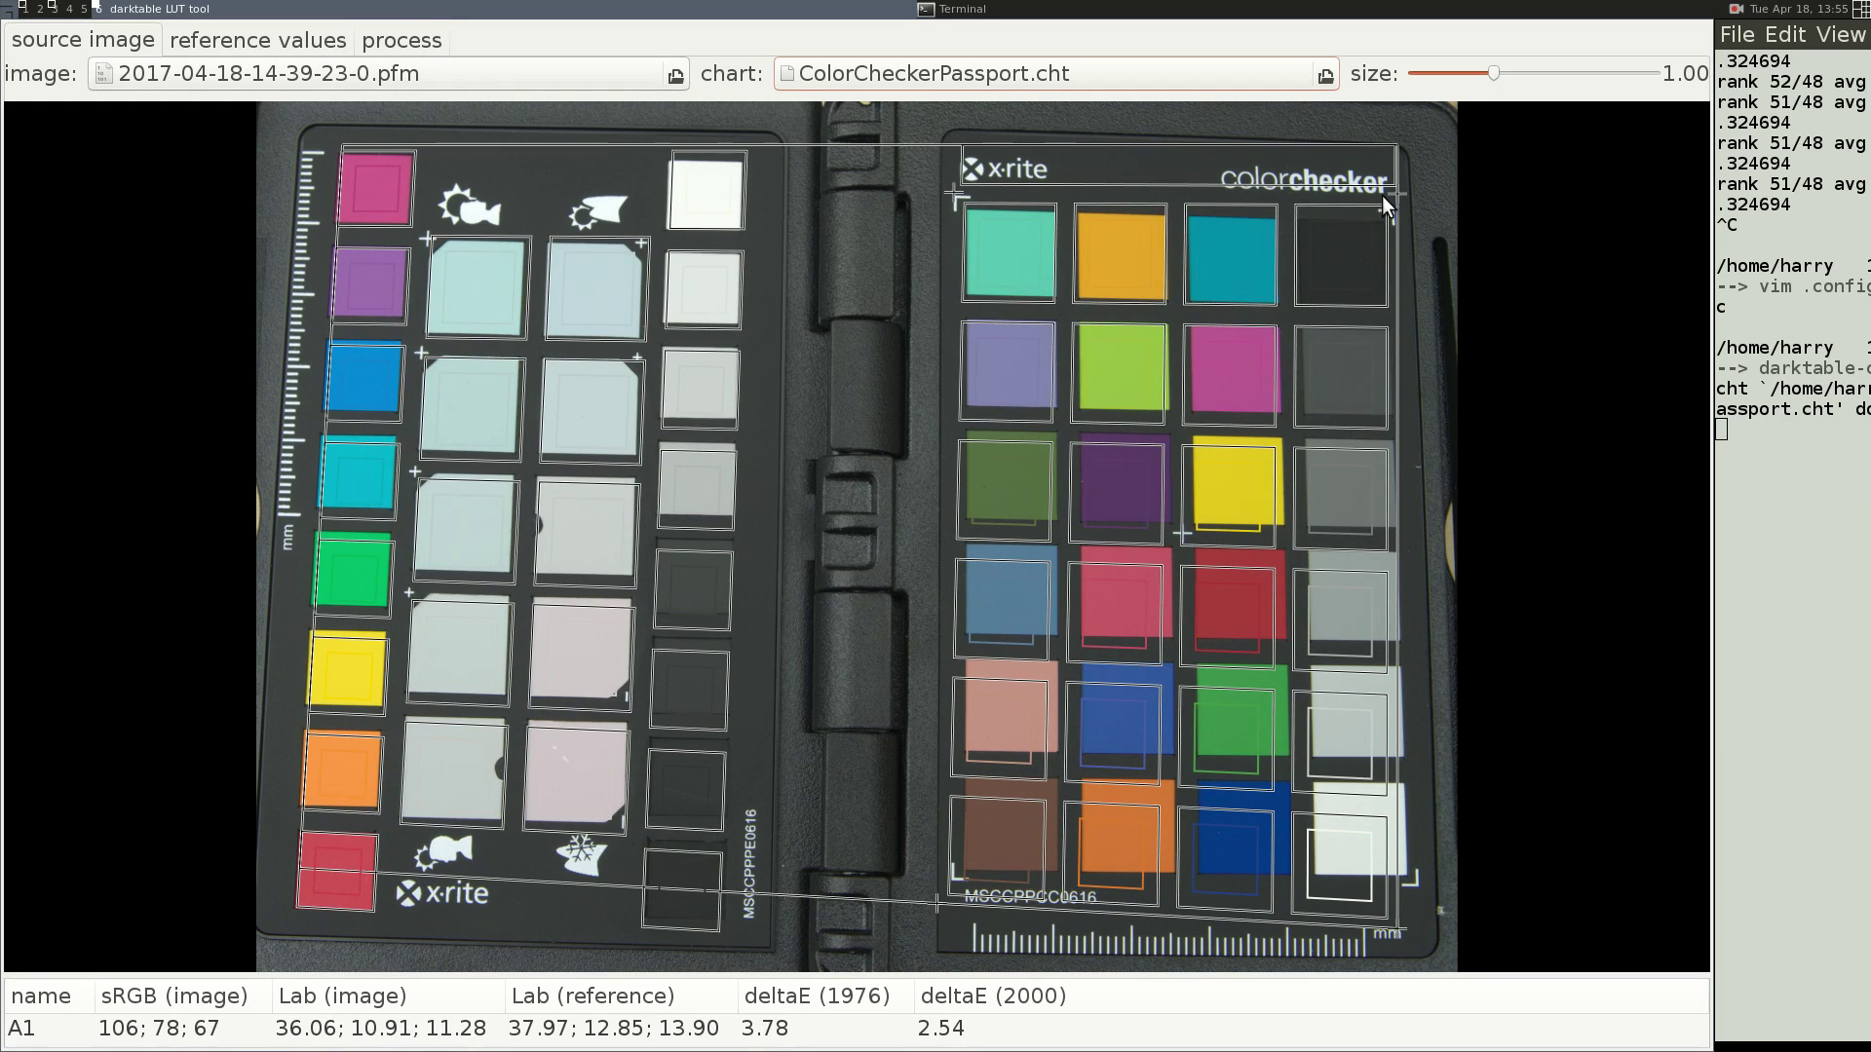
pyautogui.moveTo(1383, 197); pyautogui.dragTo(1405, 154)
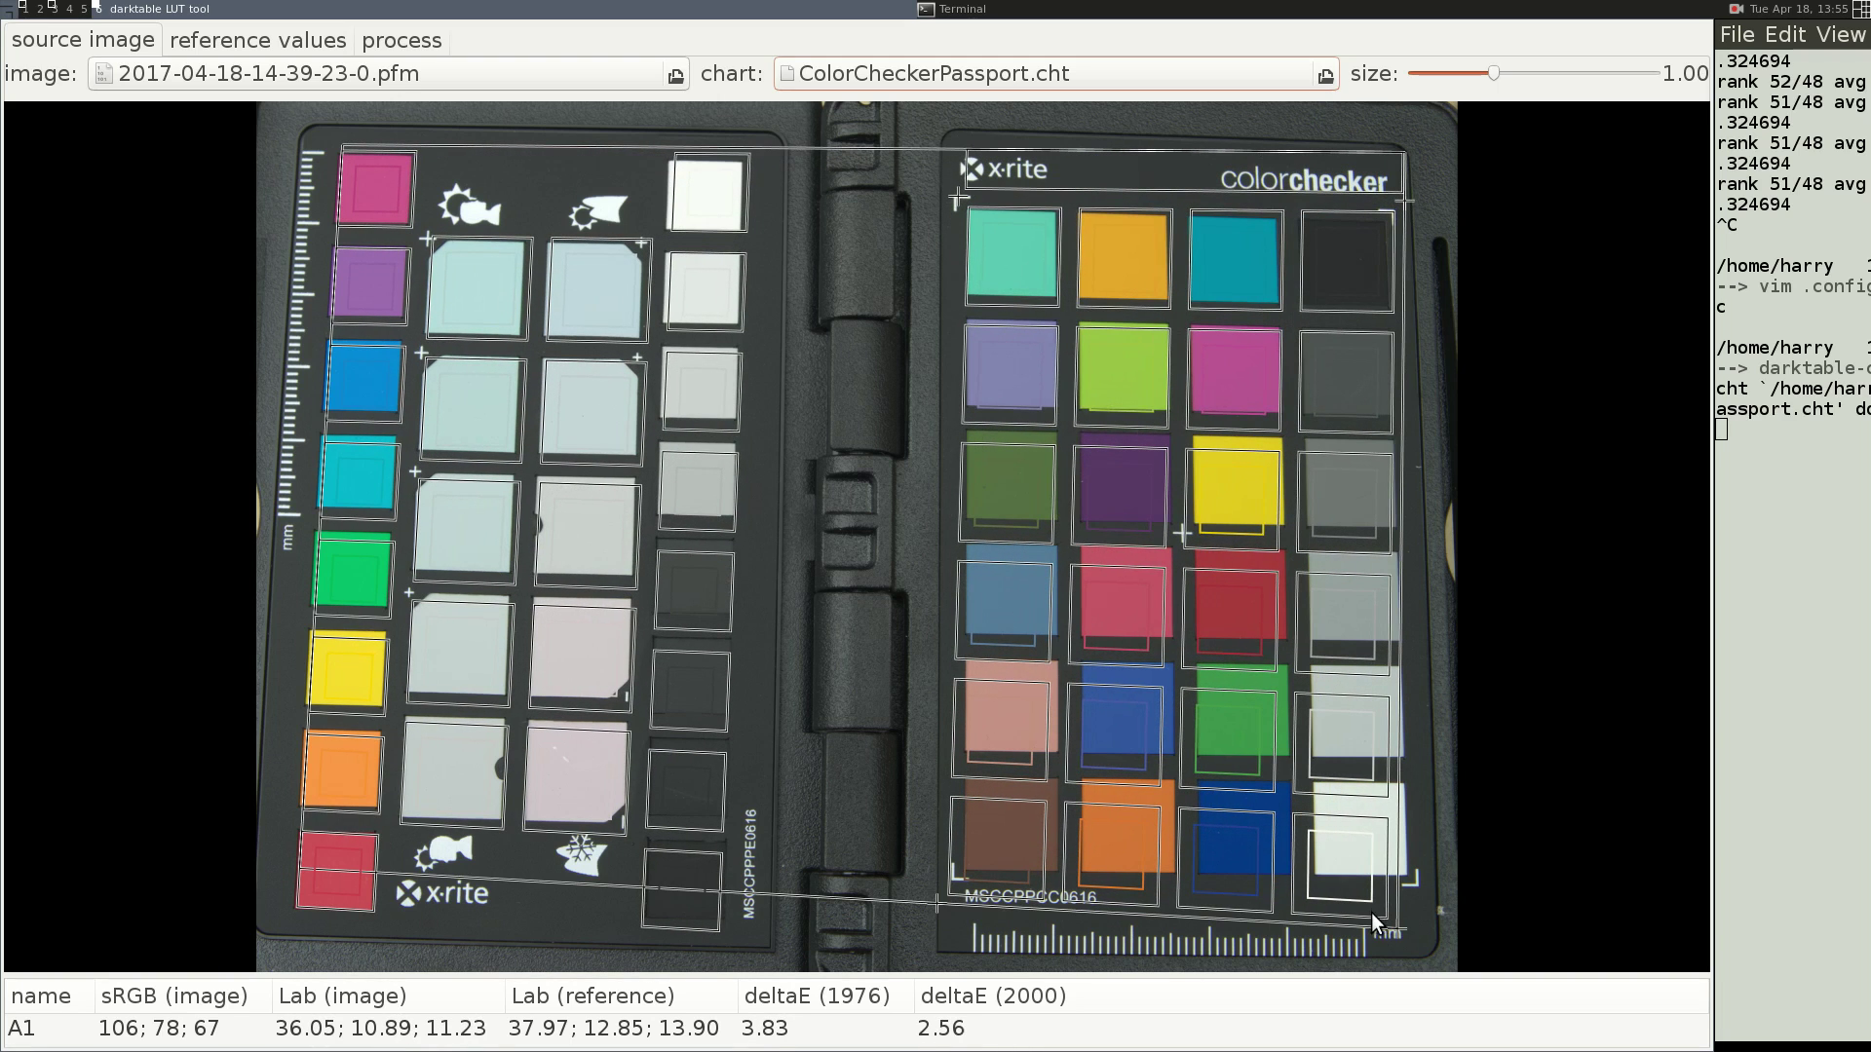
pyautogui.moveTo(1371, 912); pyautogui.dragTo(1421, 885)
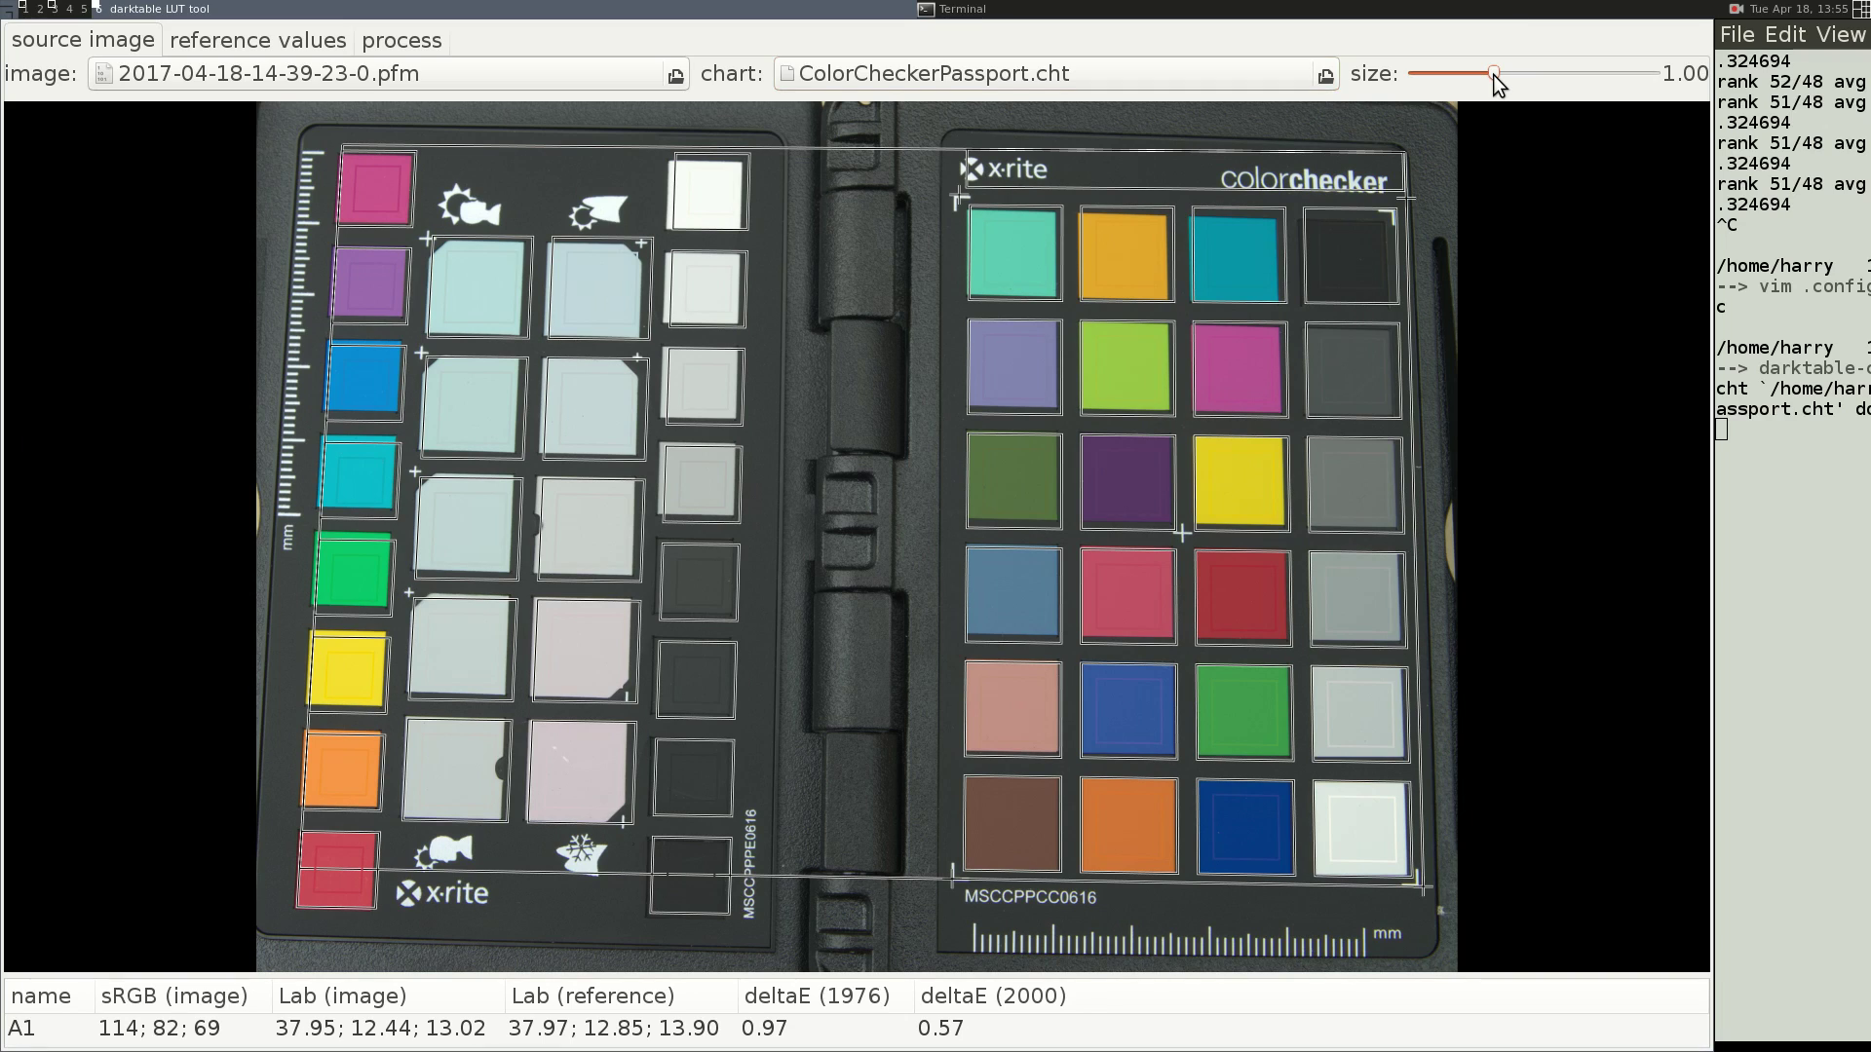
pyautogui.moveTo(1494, 74); pyautogui.dragTo(1563, 75)
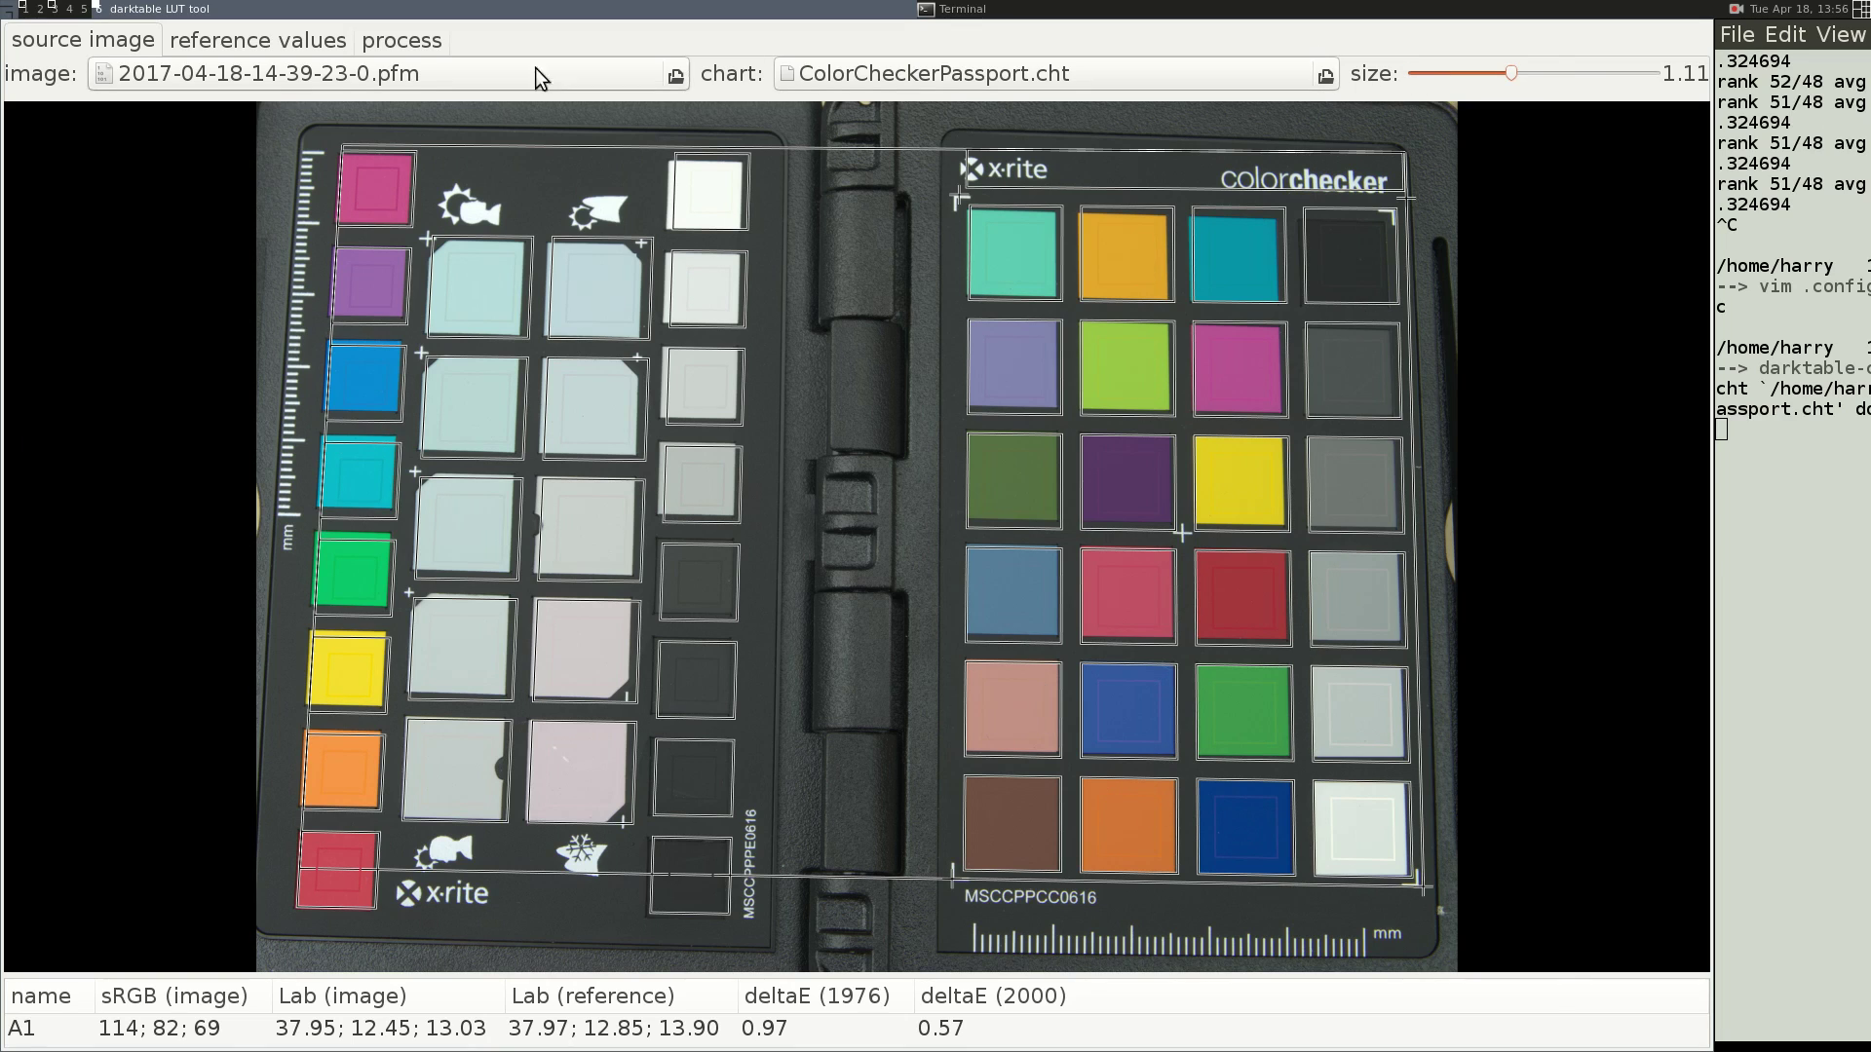
pyautogui.click(228, 46)
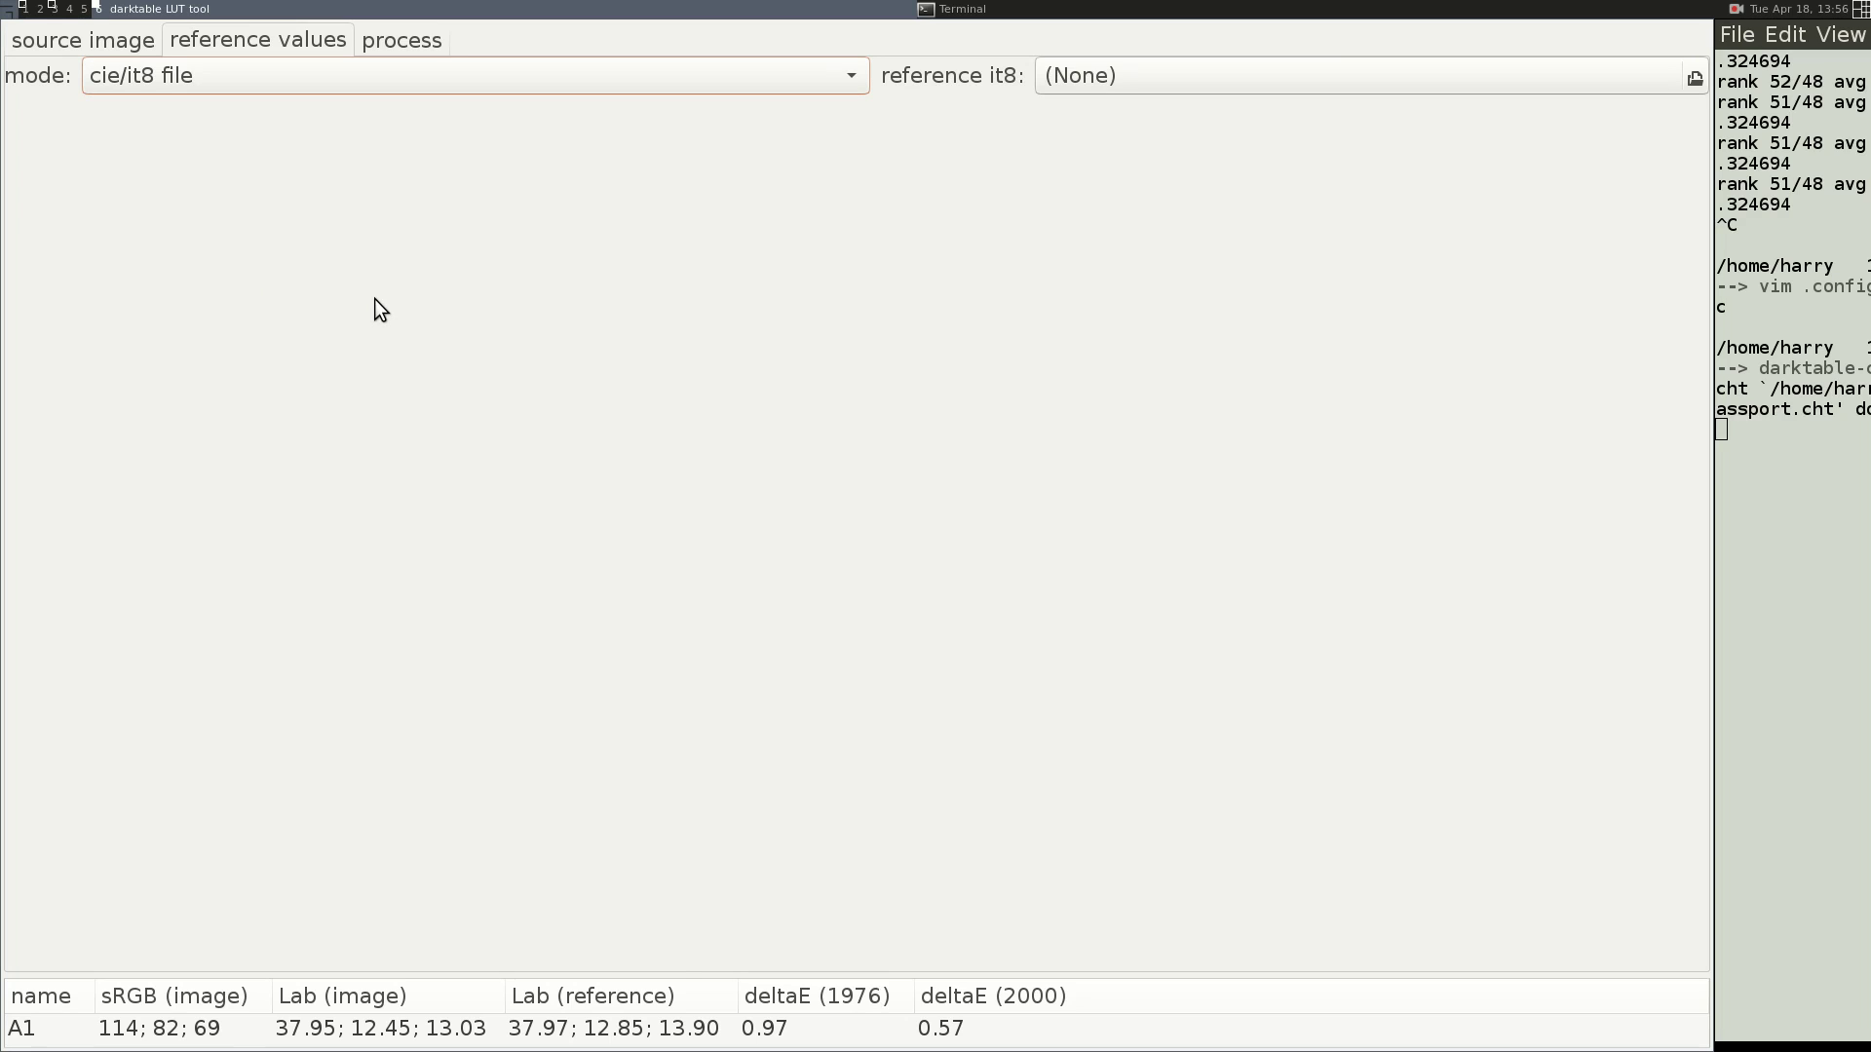
pyautogui.click(224, 76)
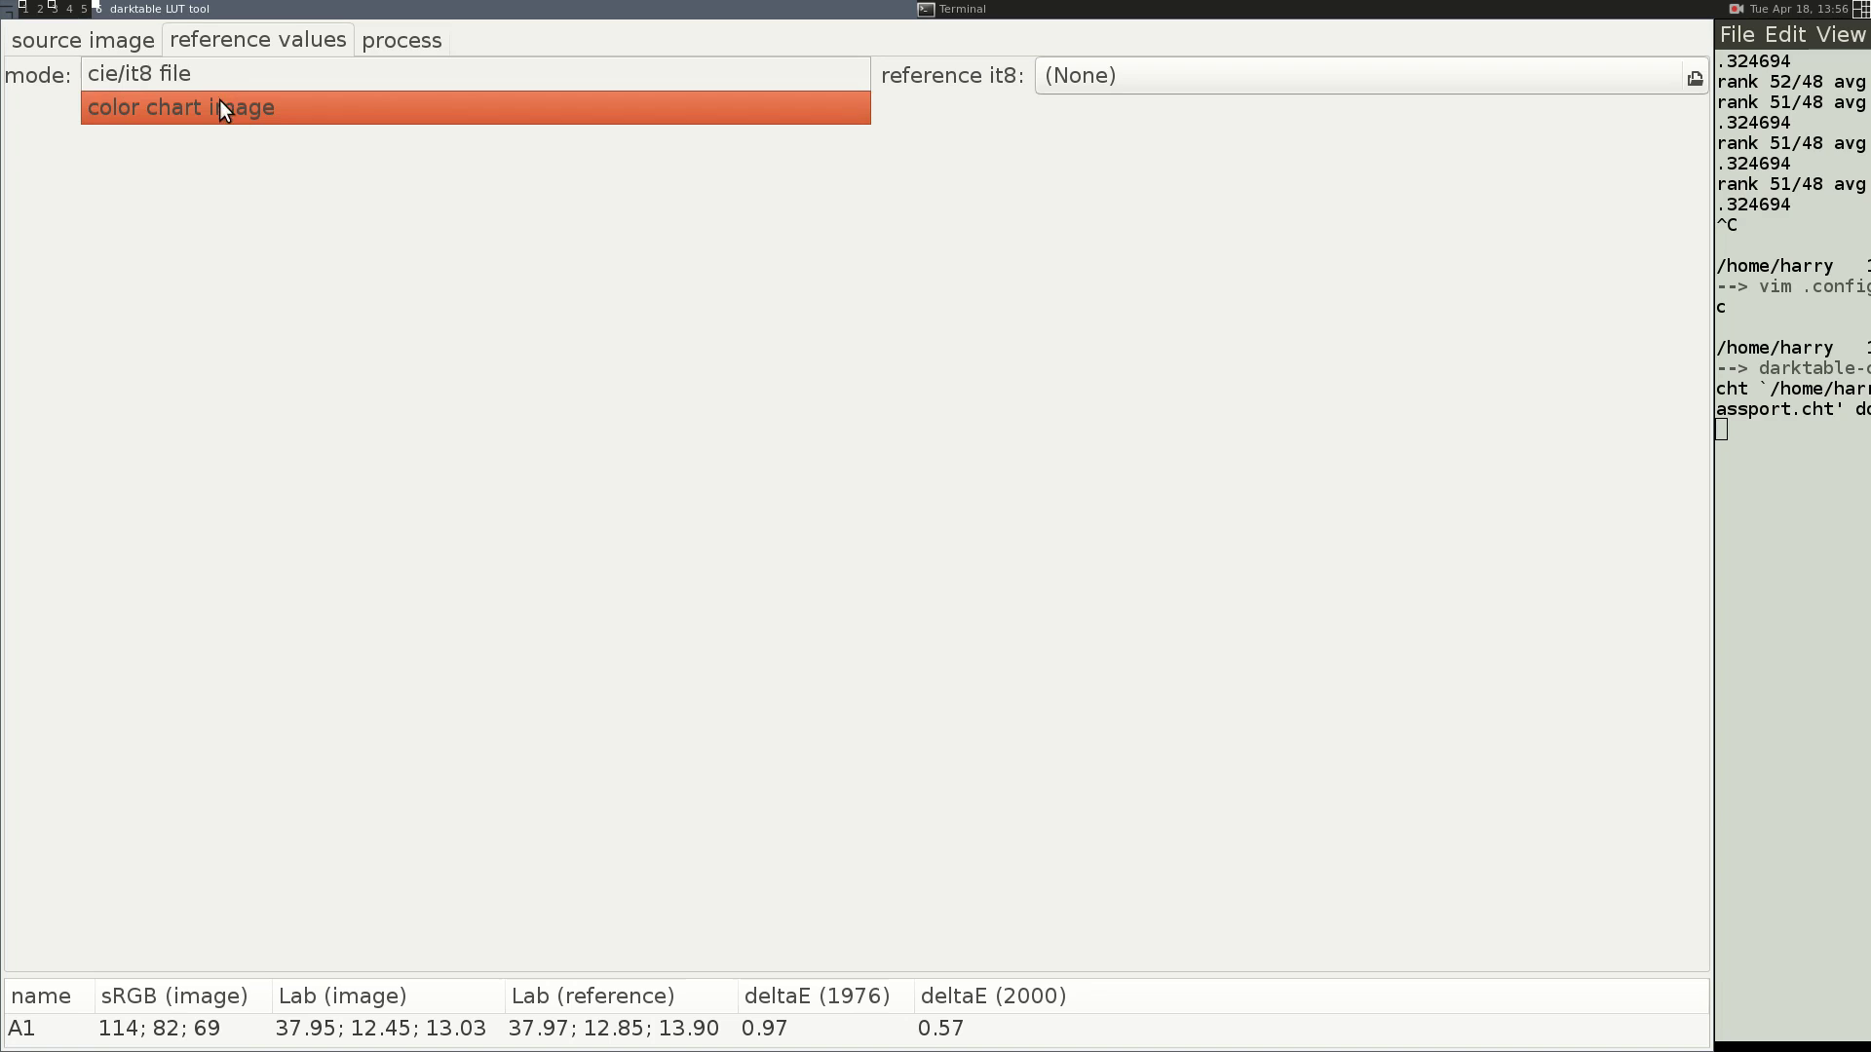
pyautogui.click(217, 112)
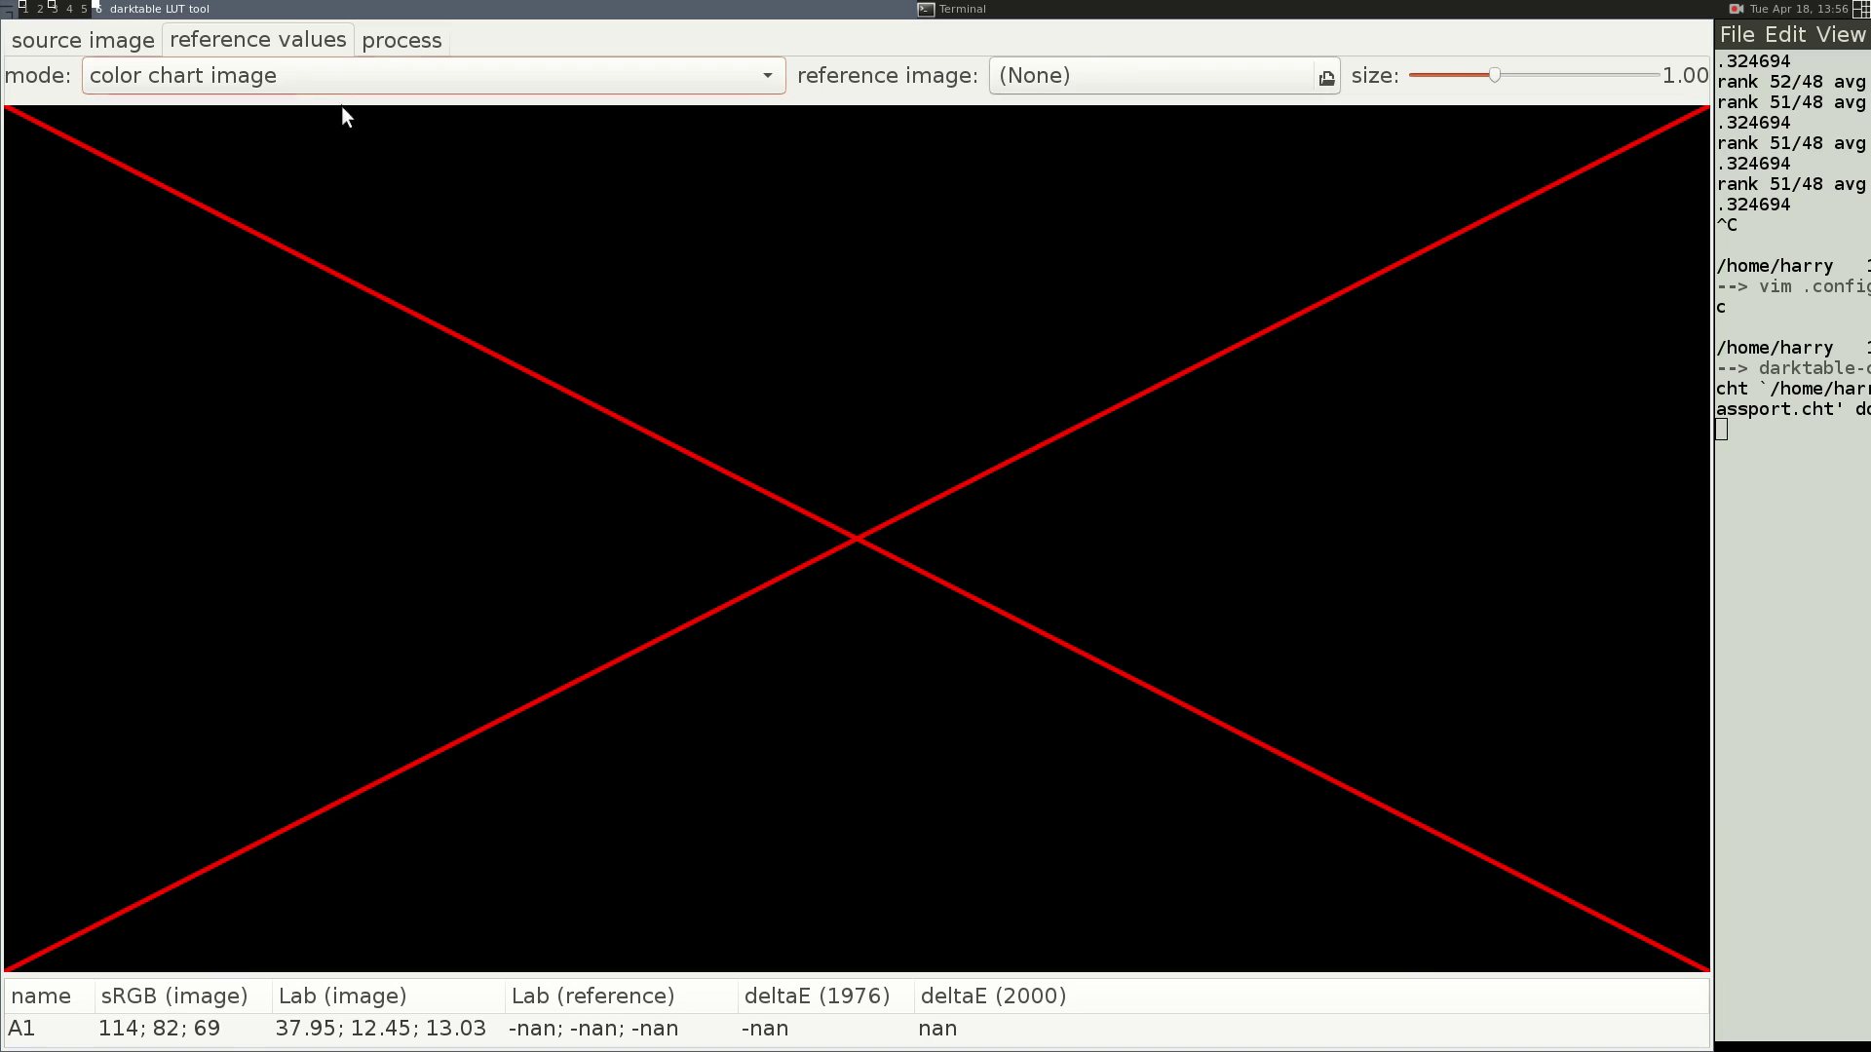
pyautogui.click(1066, 84)
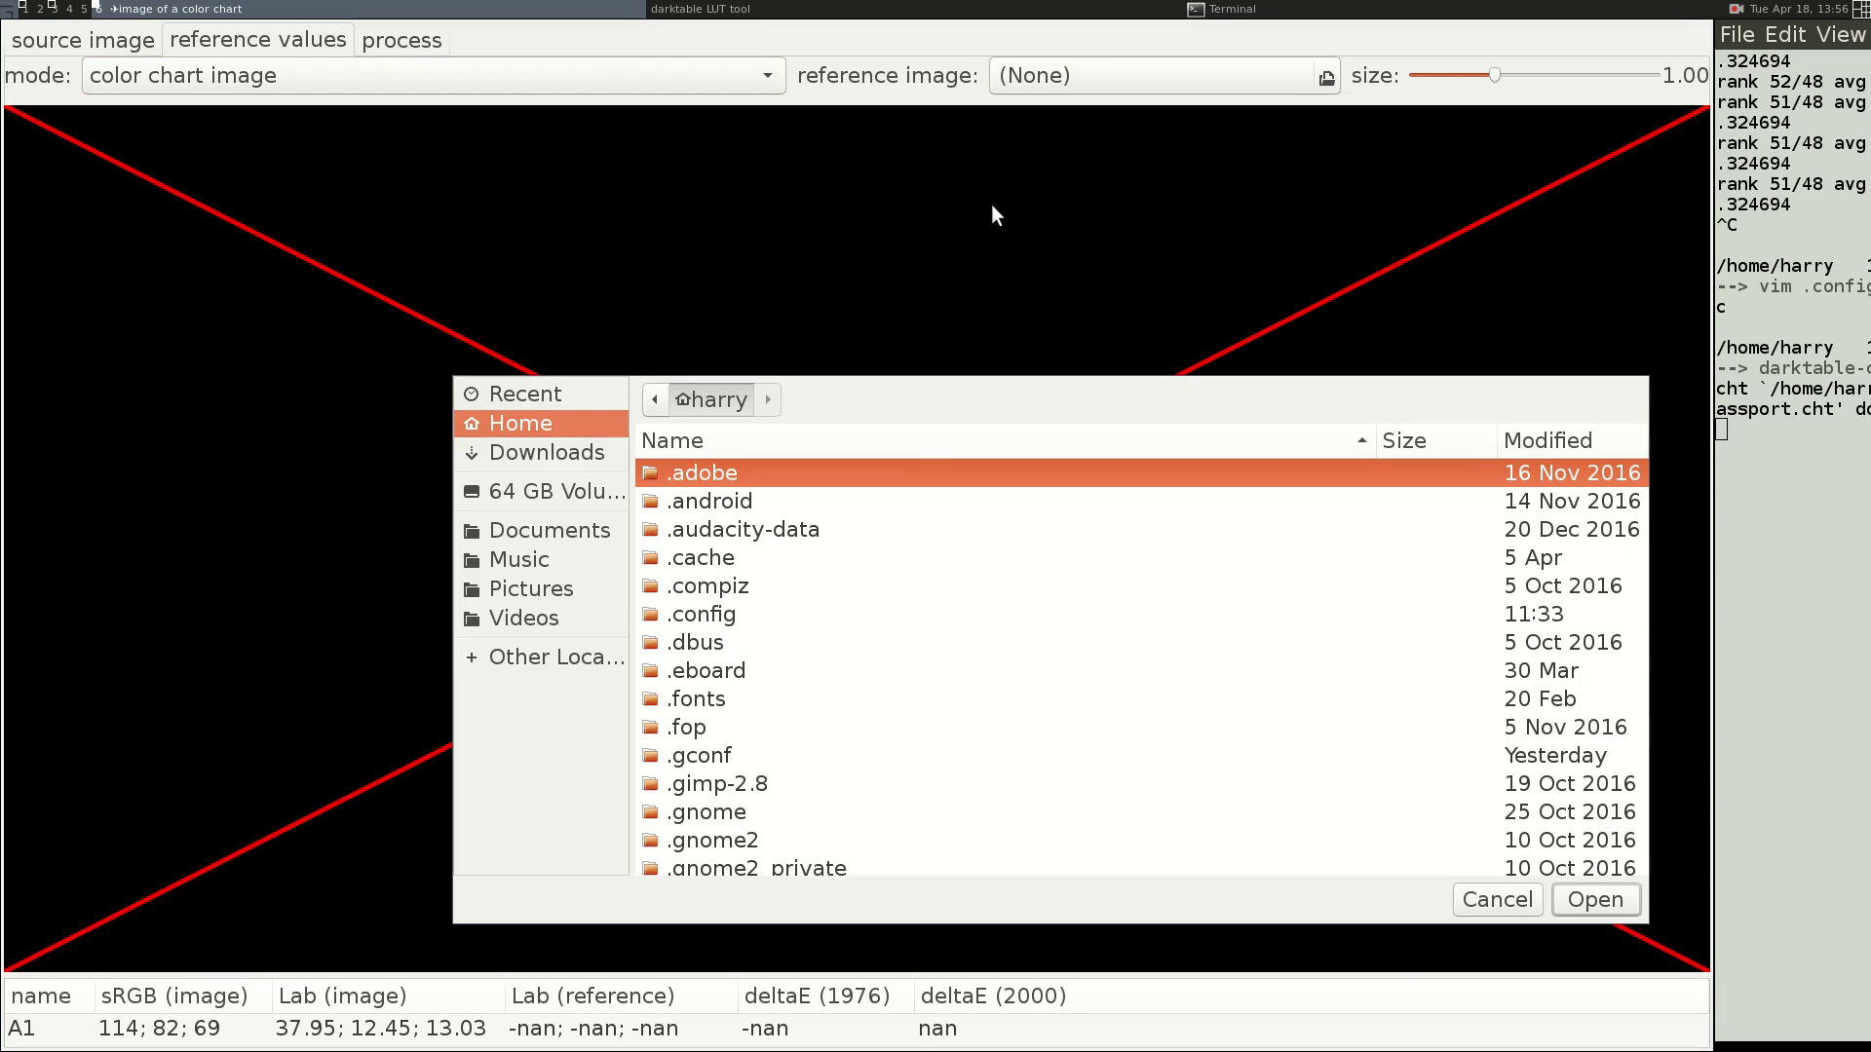
pyautogui.scroll(-15, 903, 601)
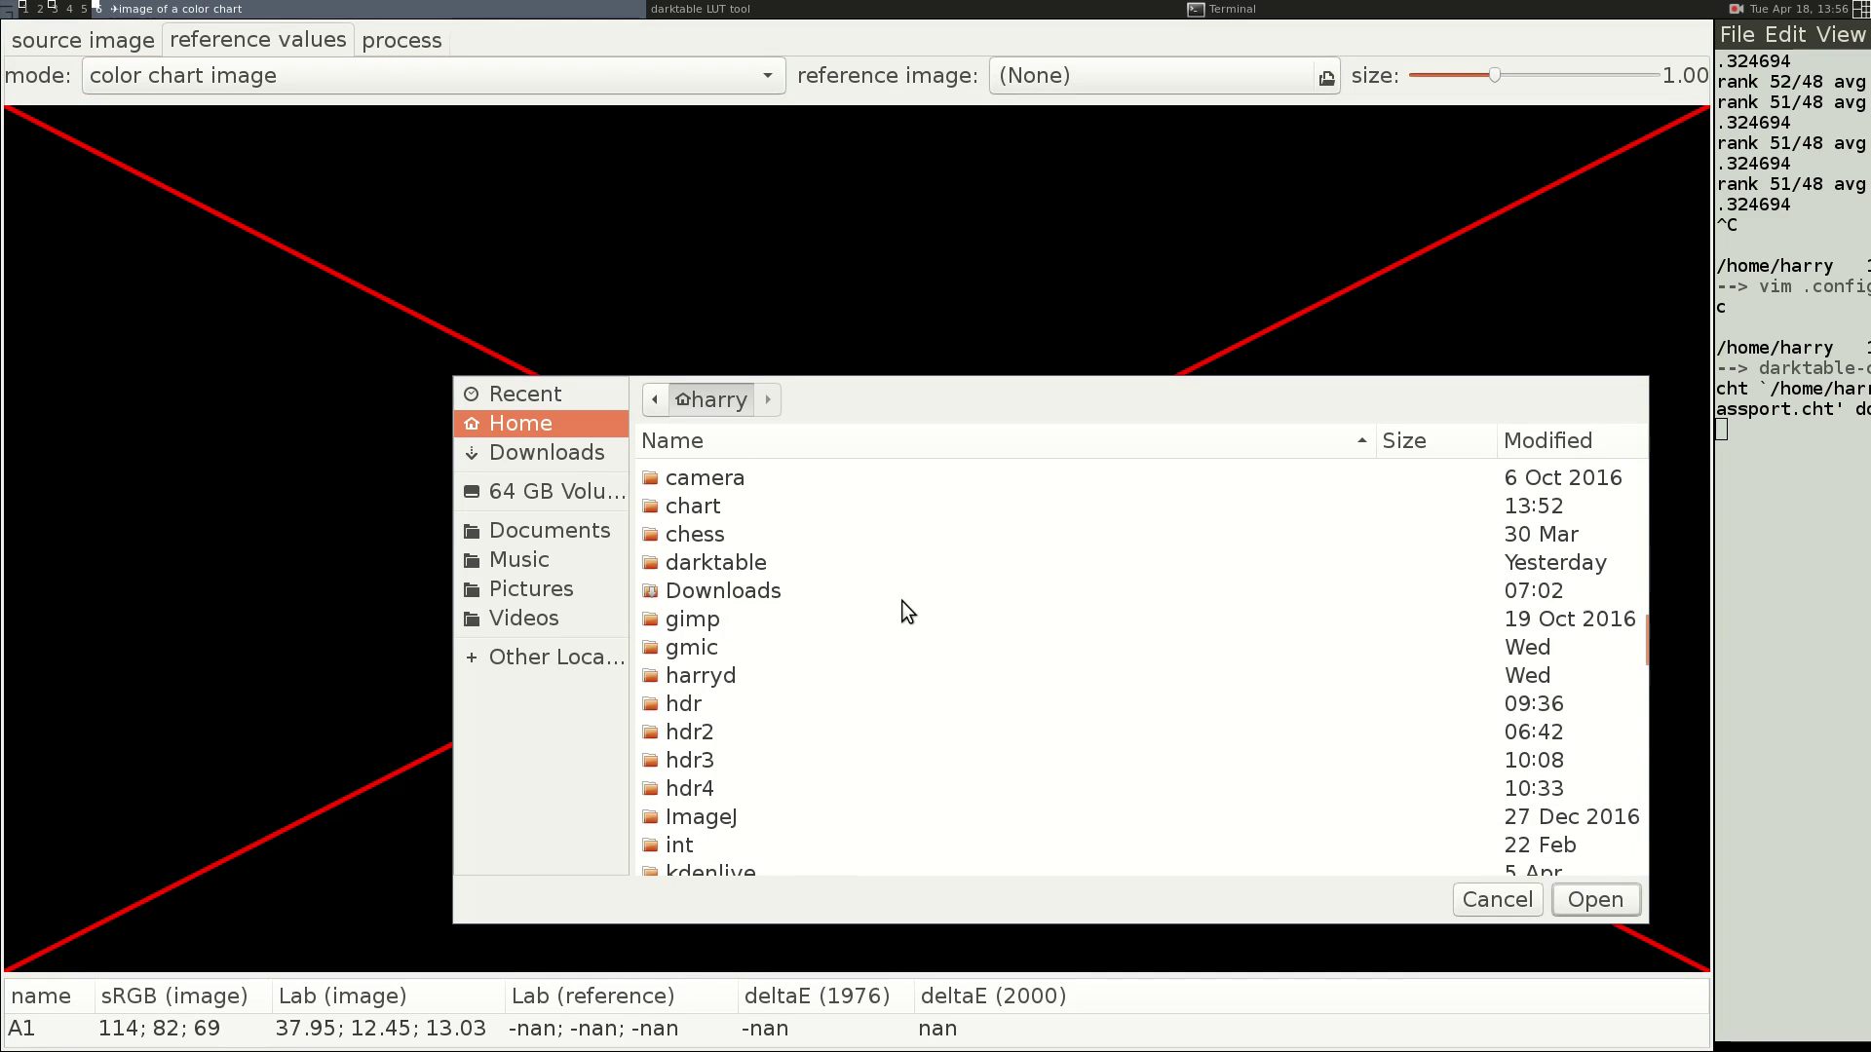
pyautogui.doubleClick(665, 503)
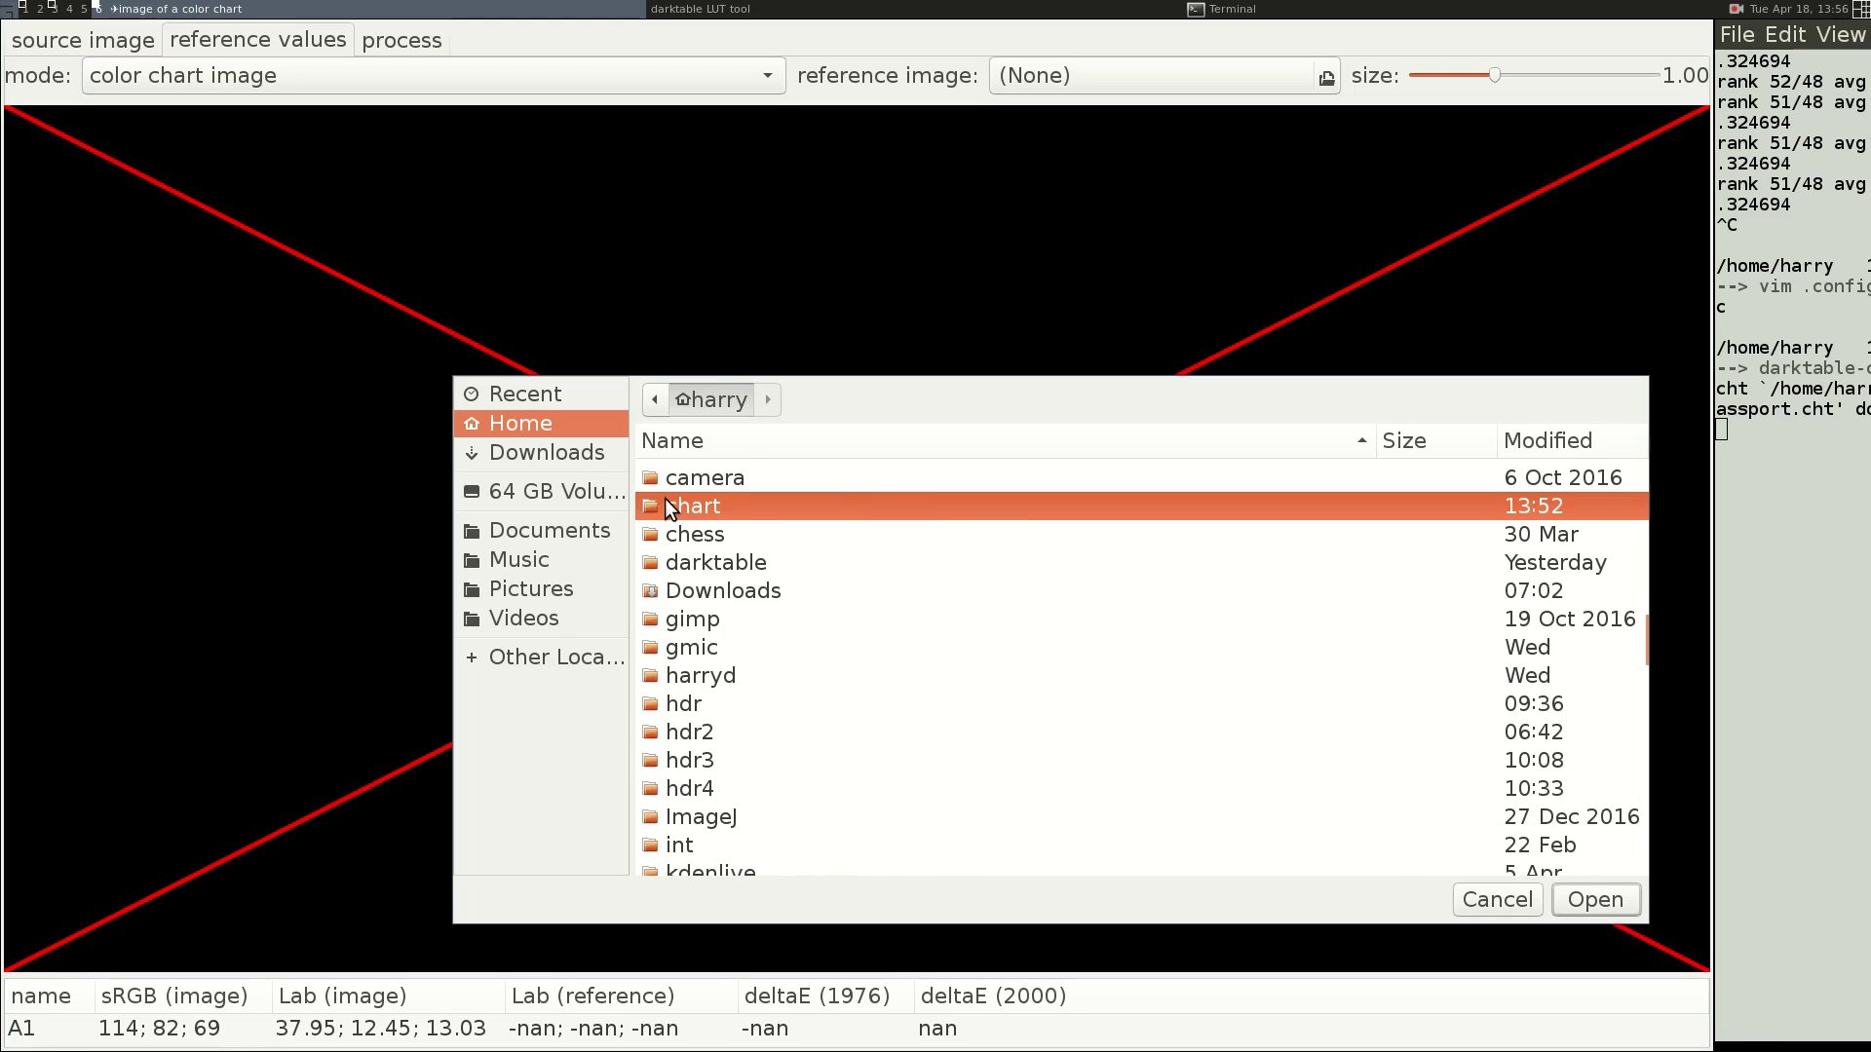
pyautogui.scroll(-5, 1026, 756)
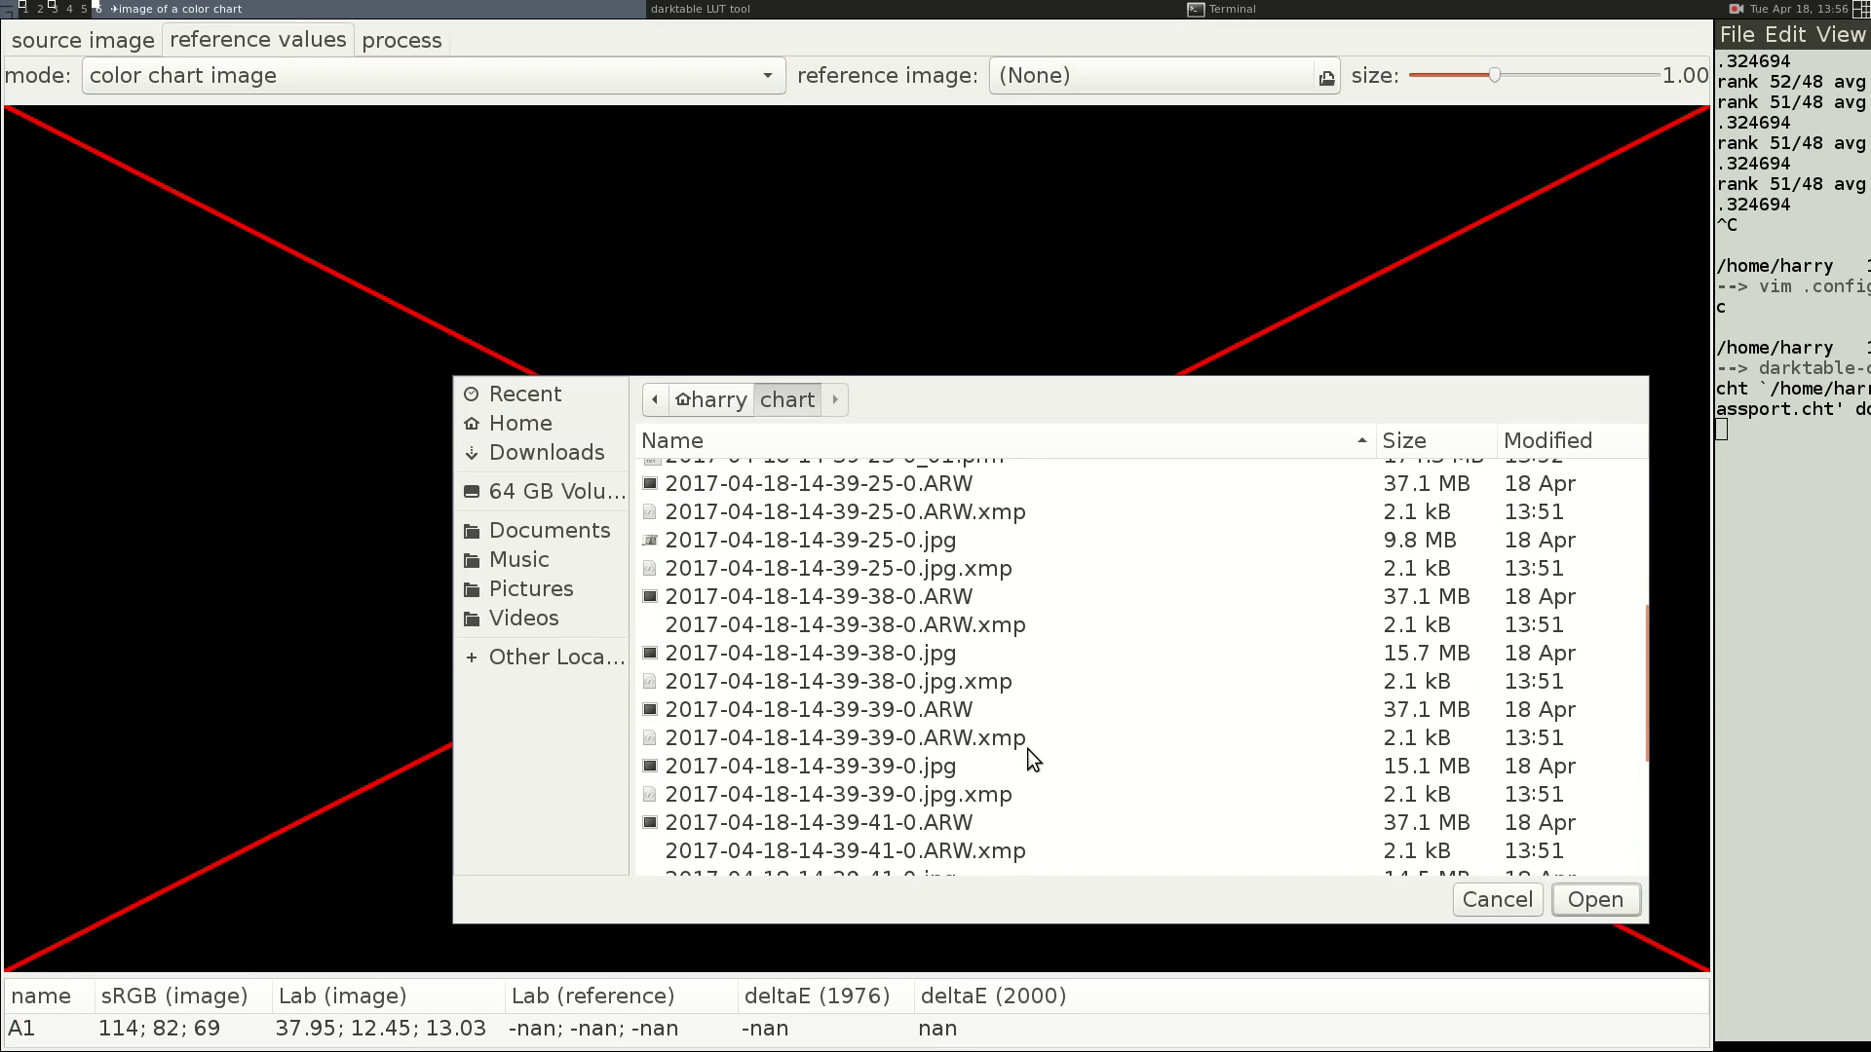
pyautogui.scroll(-4, 1028, 750)
pyautogui.scroll(2, 1028, 750)
pyautogui.scroll(3, 1028, 750)
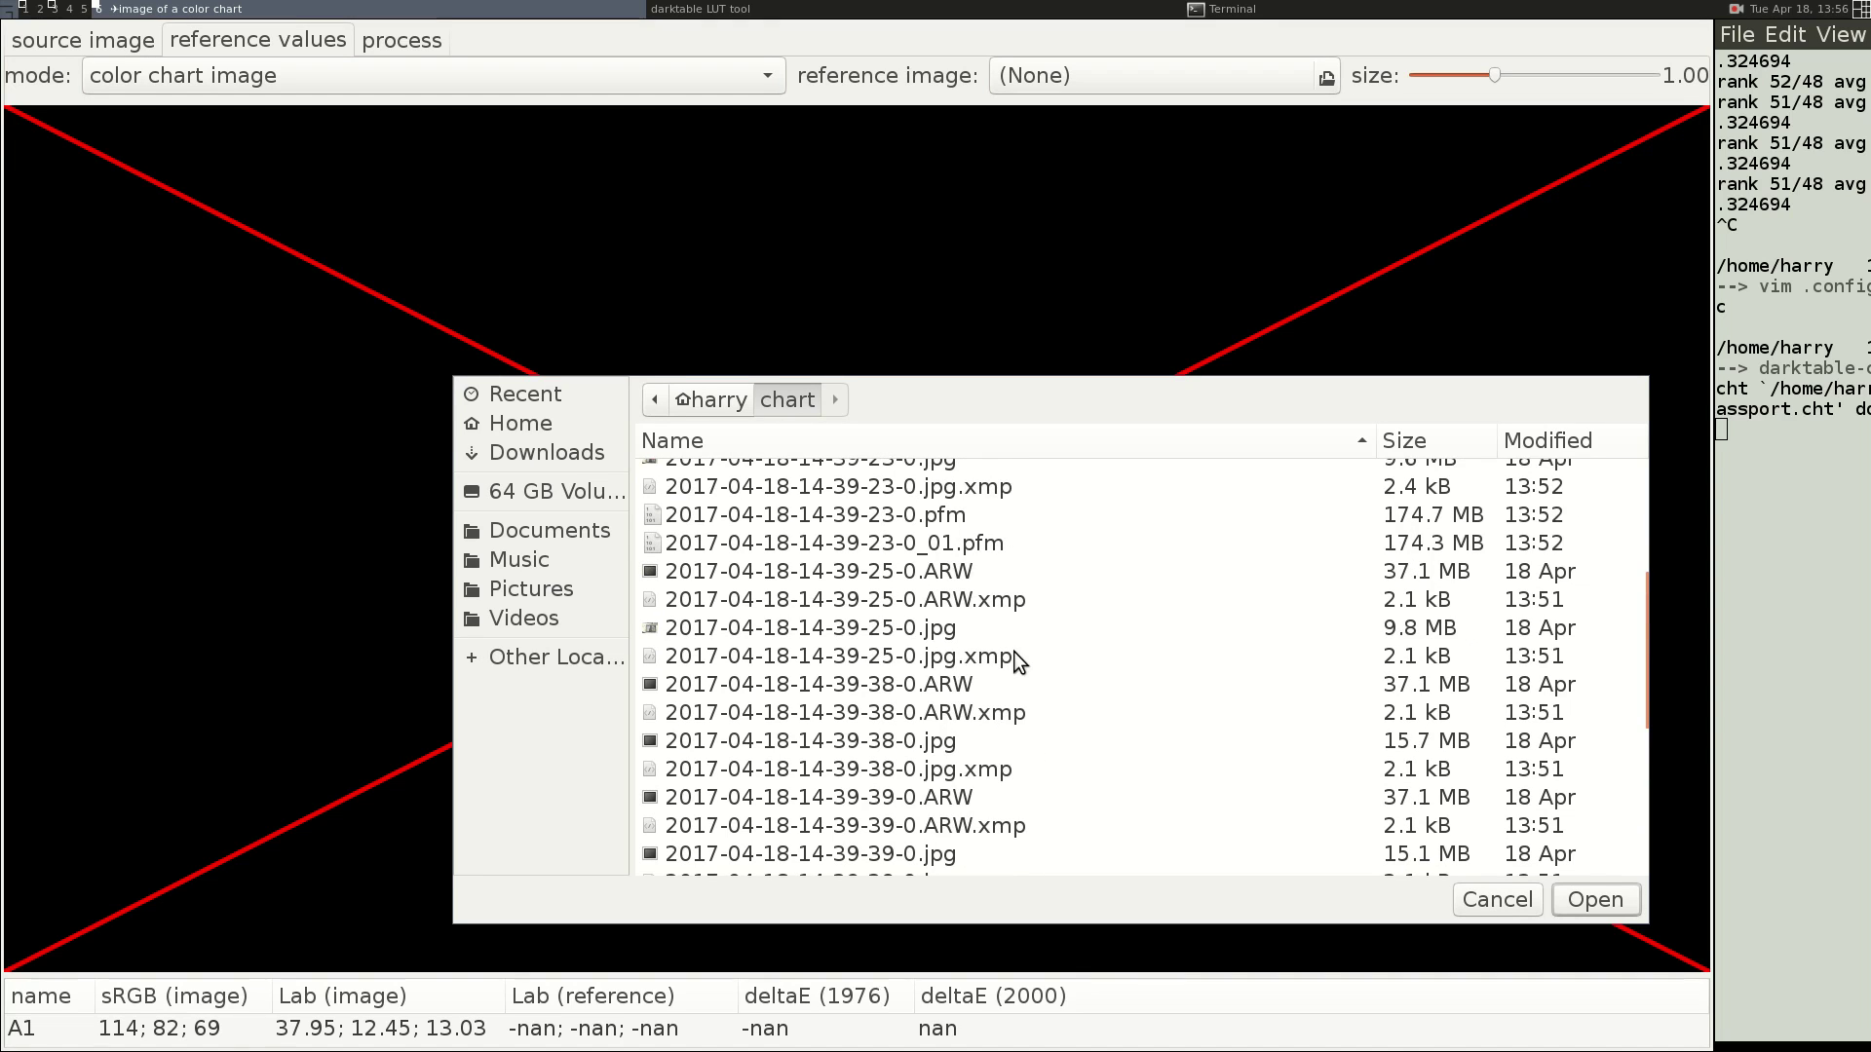
pyautogui.click(969, 548)
pyautogui.doubleClick(968, 541)
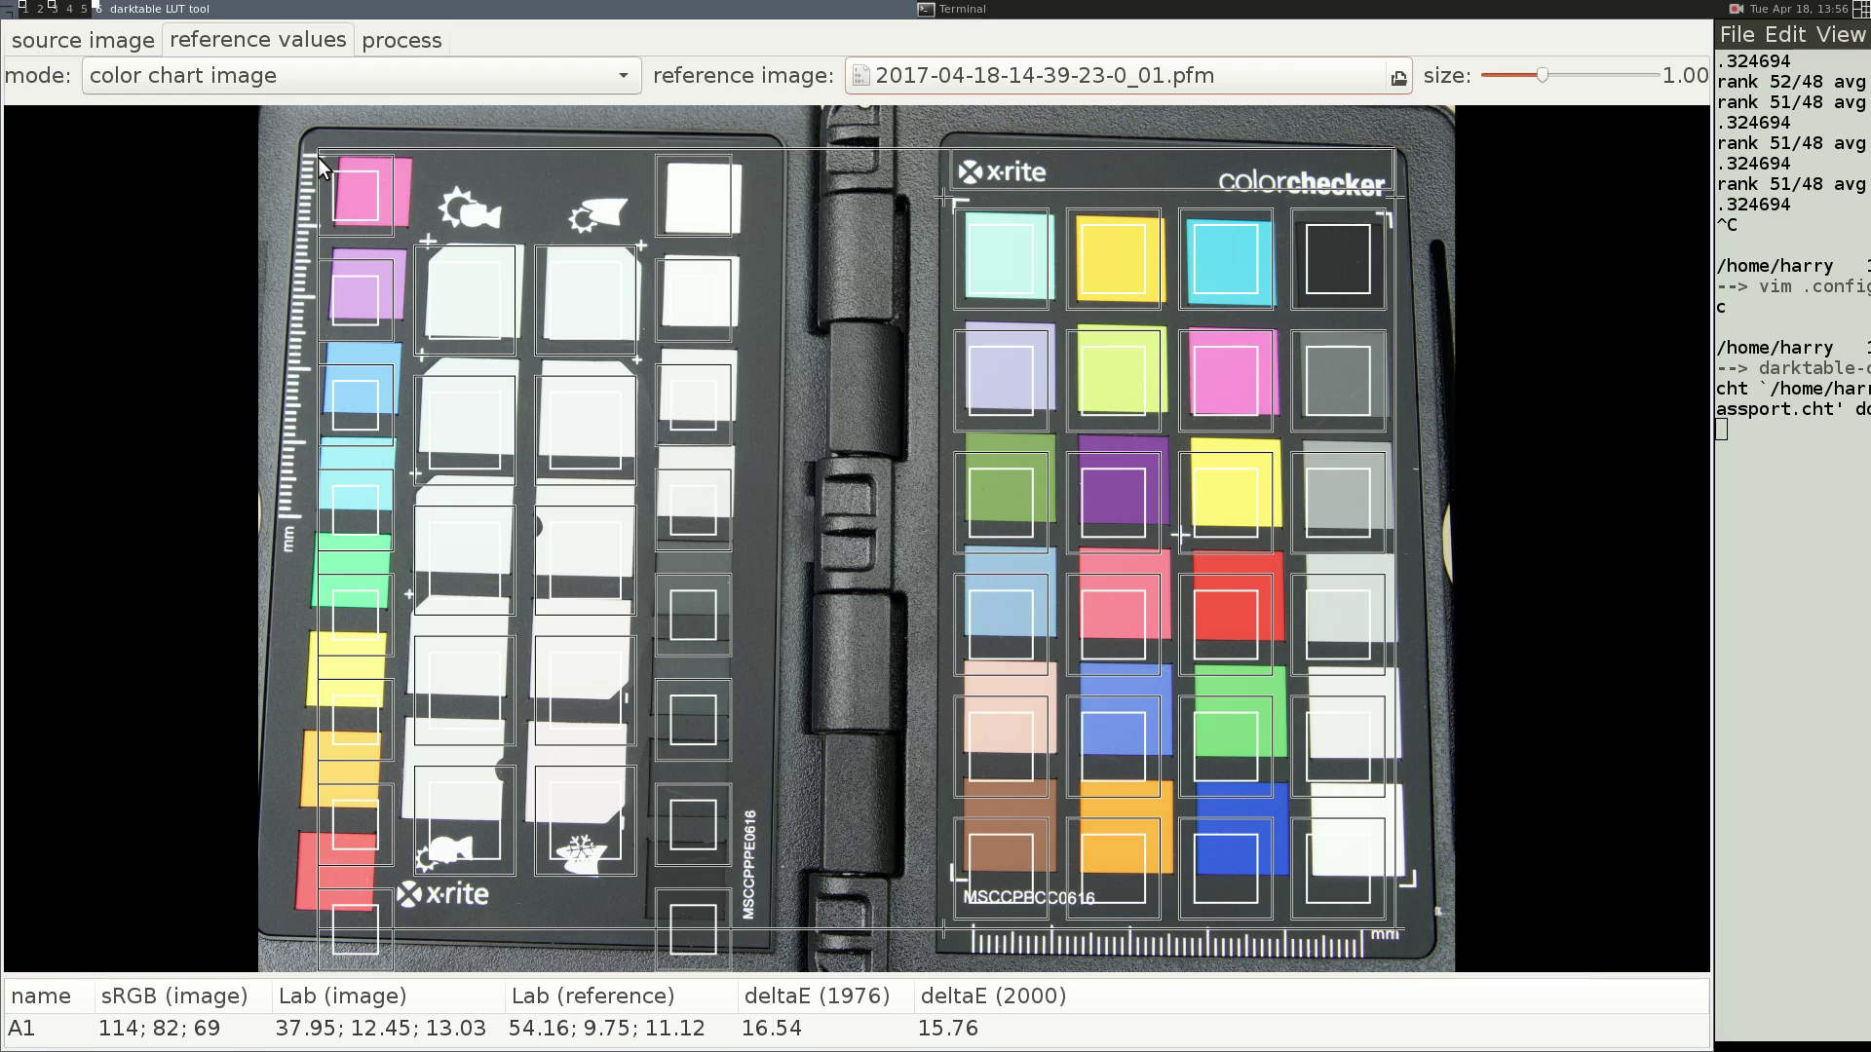
# - Drag all four patch-grid corners onto the chart's corners so A1 reads Lab 56.19; 17.48; 23.58
pyautogui.moveTo(319, 158); pyautogui.dragTo(335, 147)
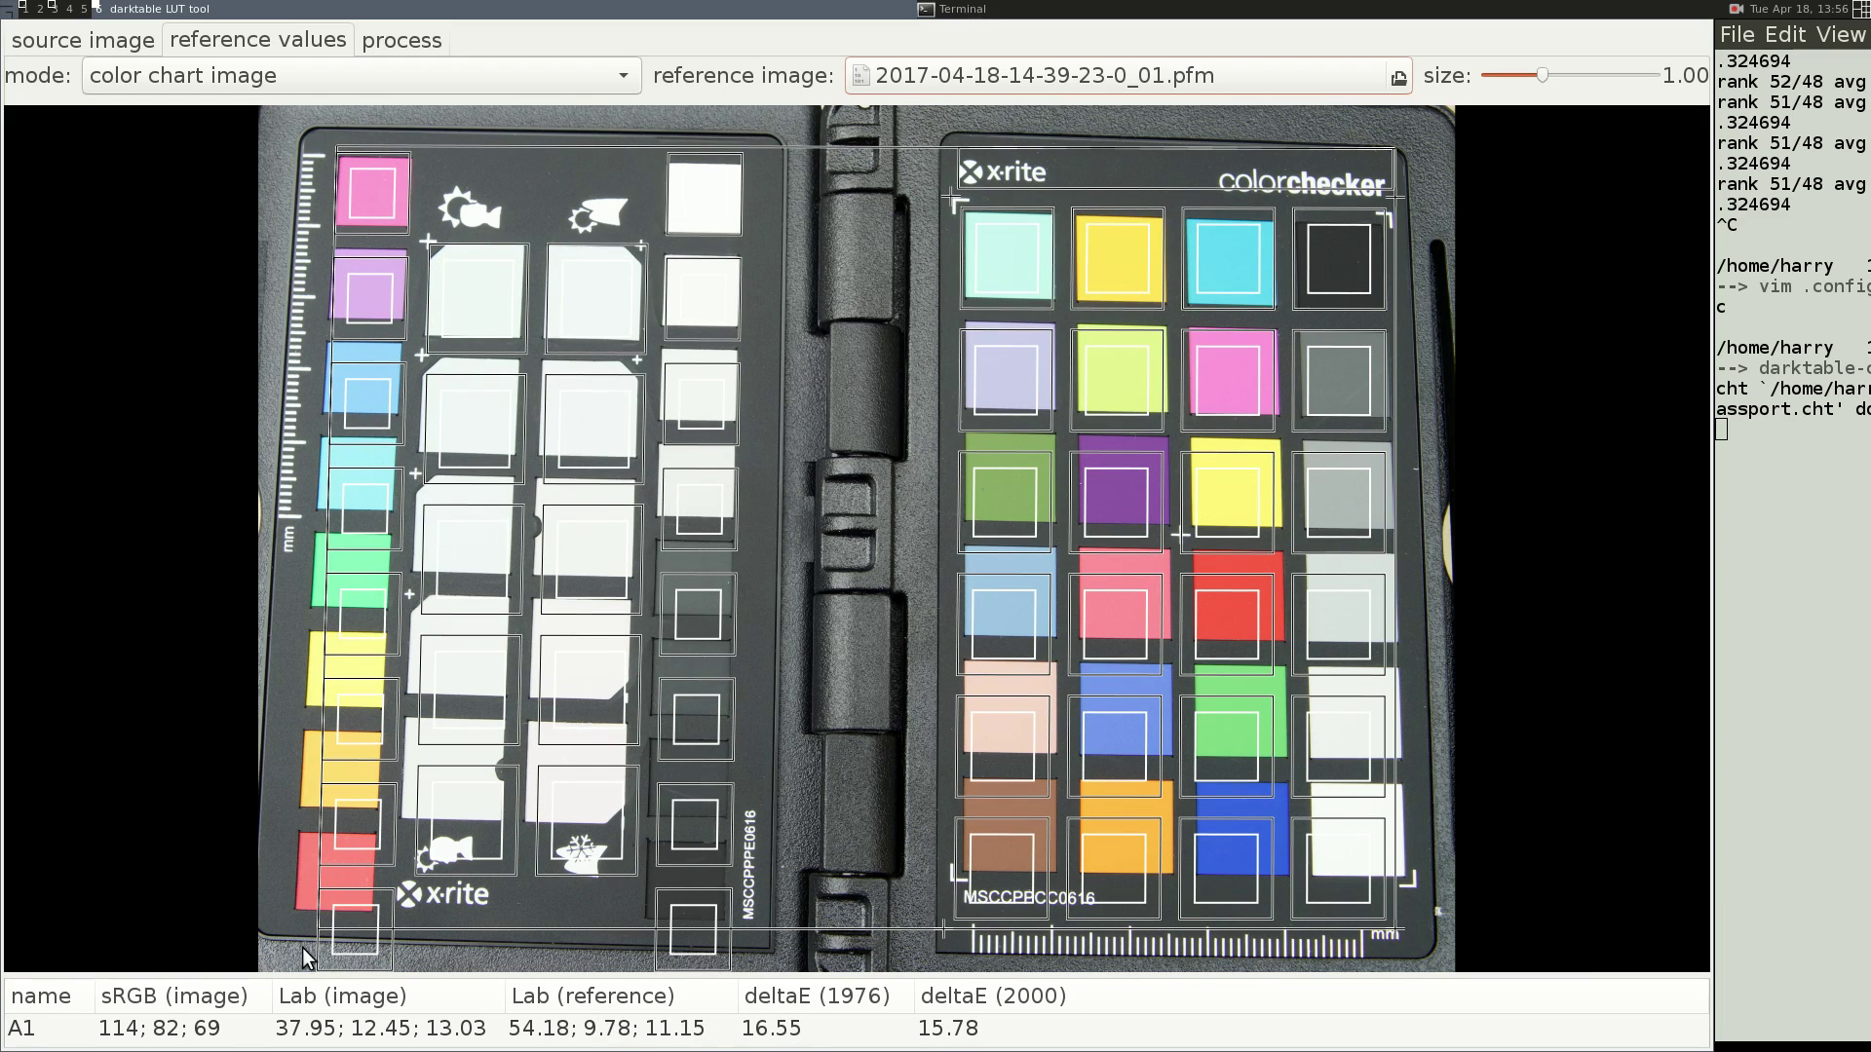
pyautogui.moveTo(302, 947); pyautogui.dragTo(295, 863)
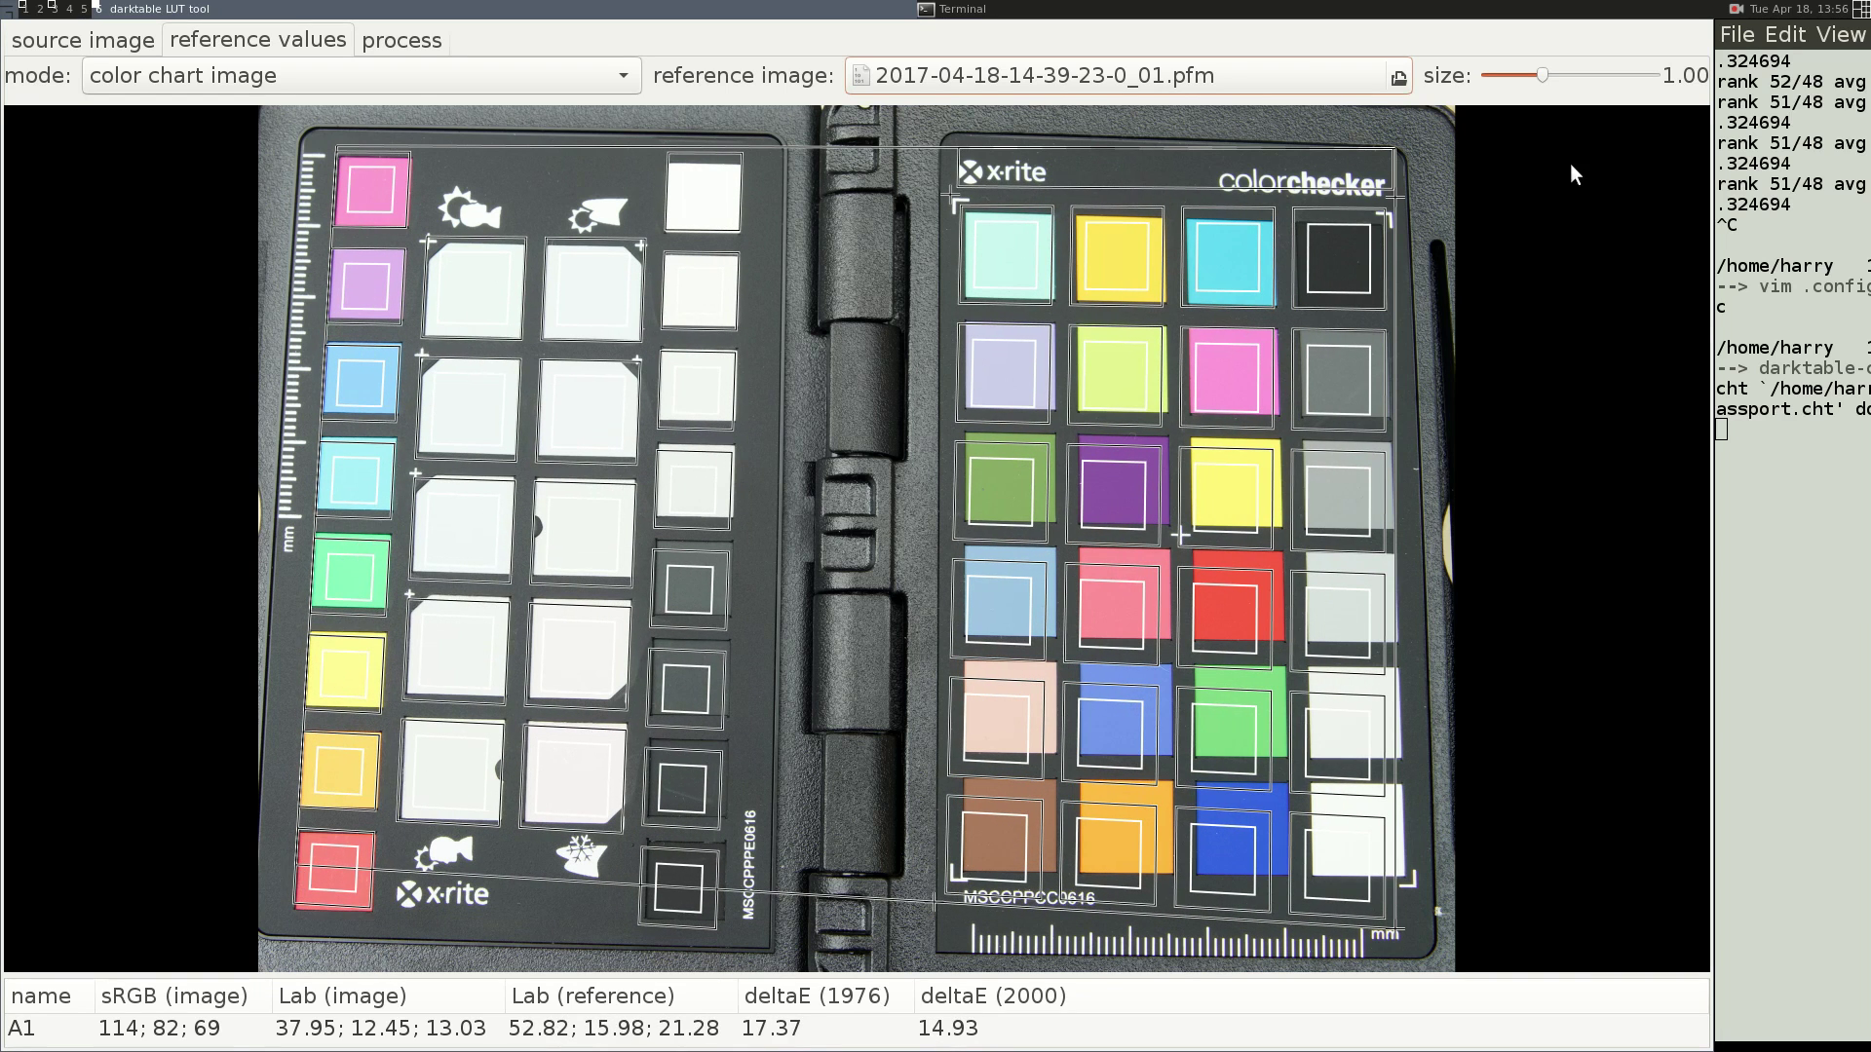
pyautogui.moveTo(1376, 211); pyautogui.dragTo(1393, 161)
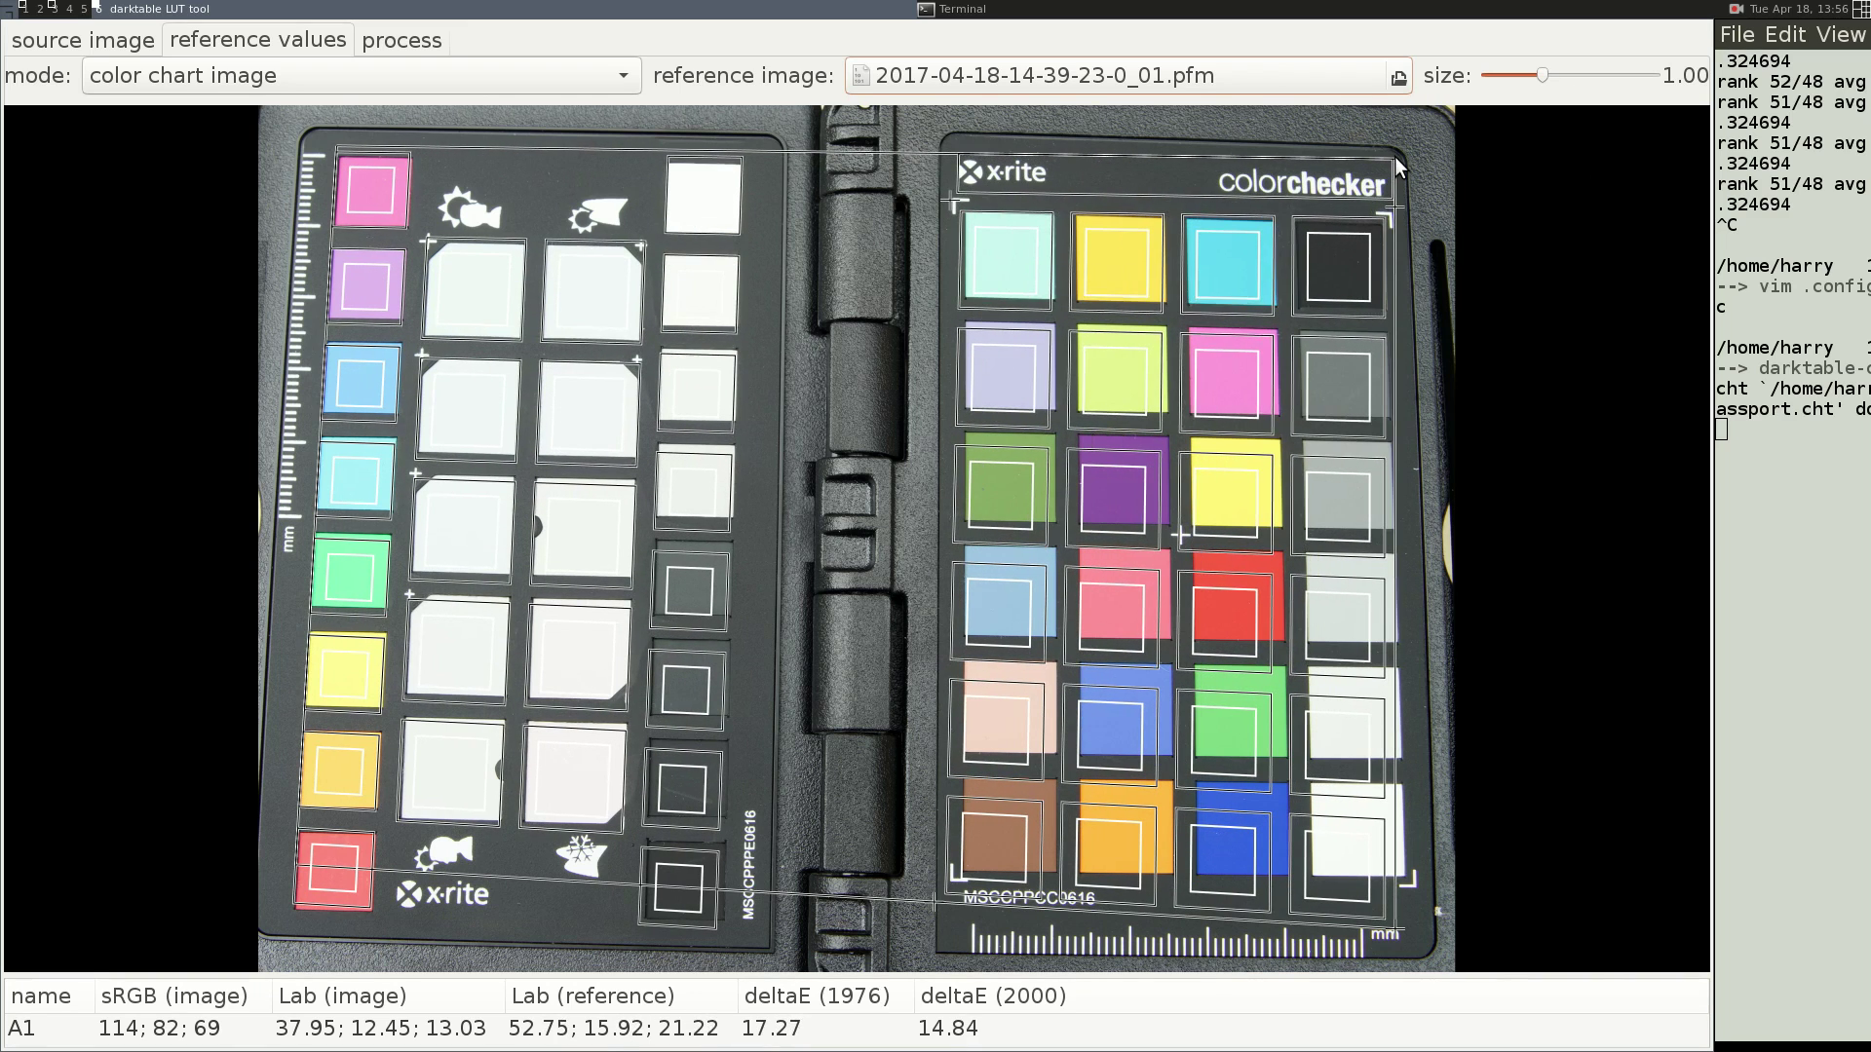
pyautogui.moveTo(1372, 927); pyautogui.dragTo(1417, 895)
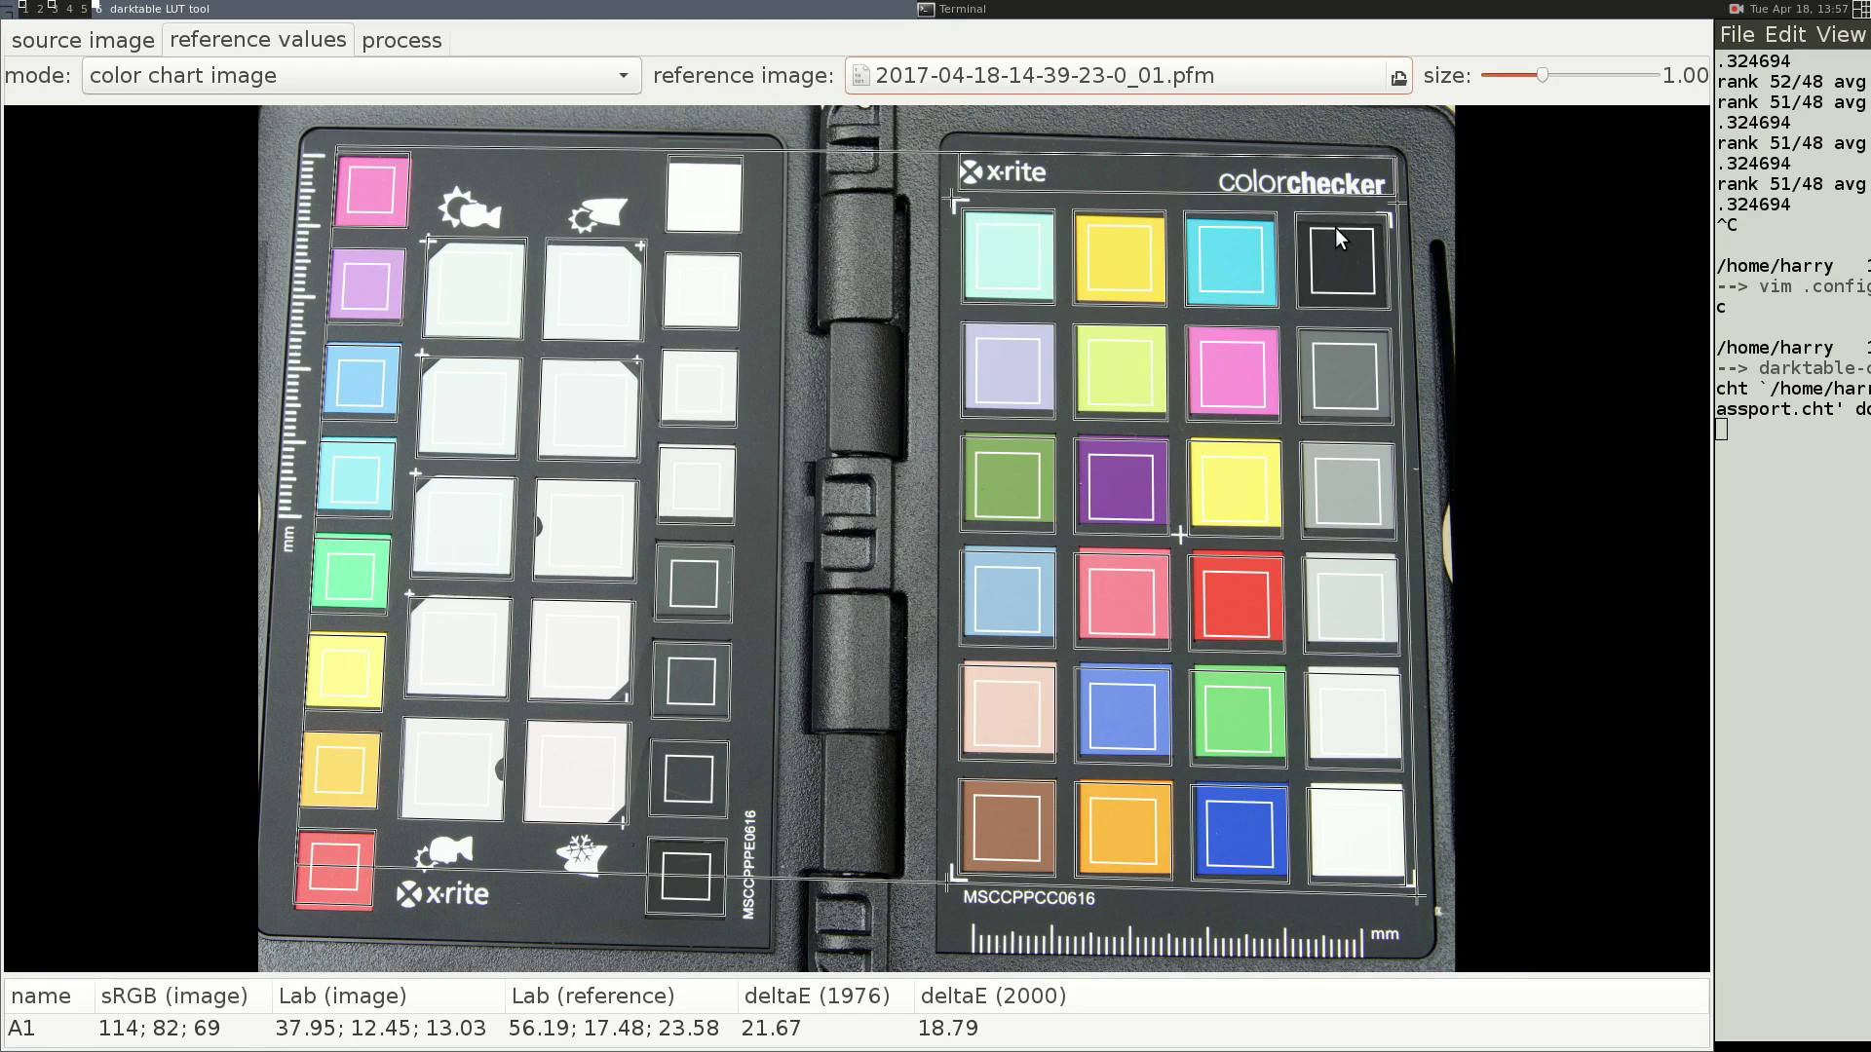
# - Process the LUT using SAT1 .. SAT8 as gray ramp and 48 final patches, giving average dE 0.04
pyautogui.click(408, 39)
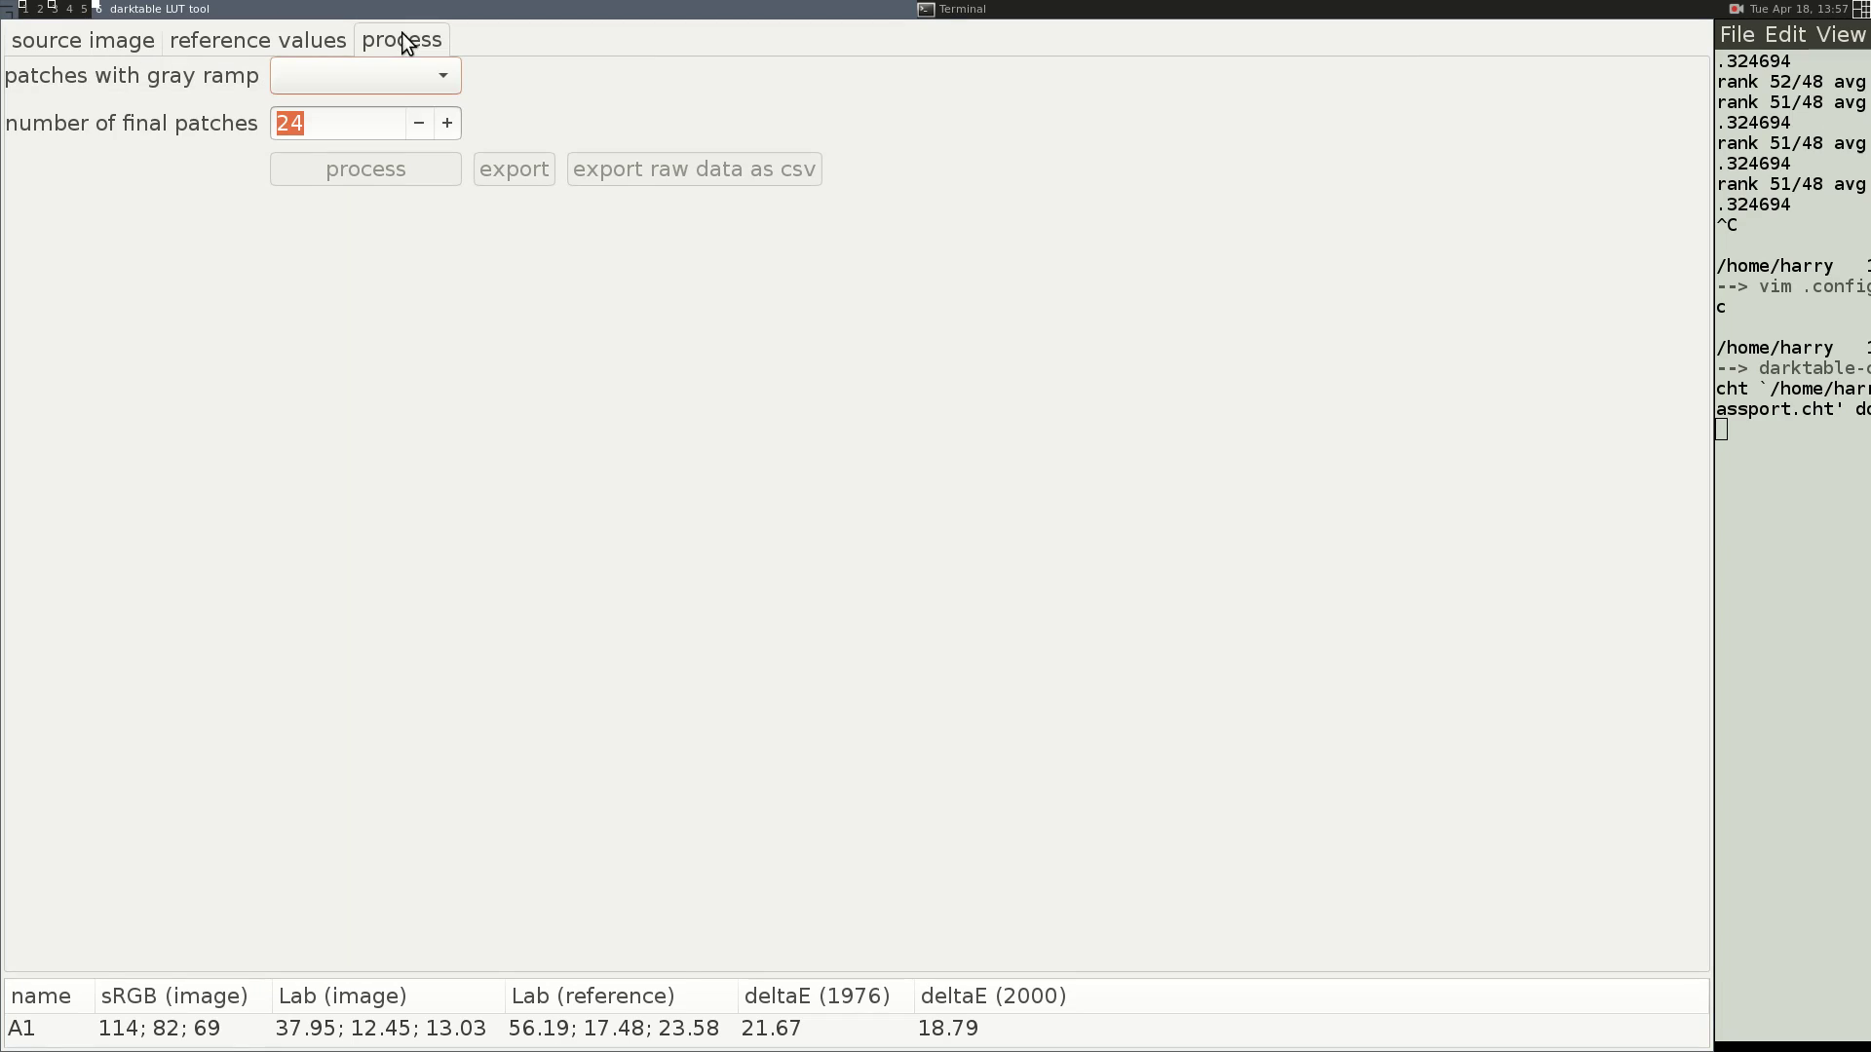
pyautogui.click(390, 74)
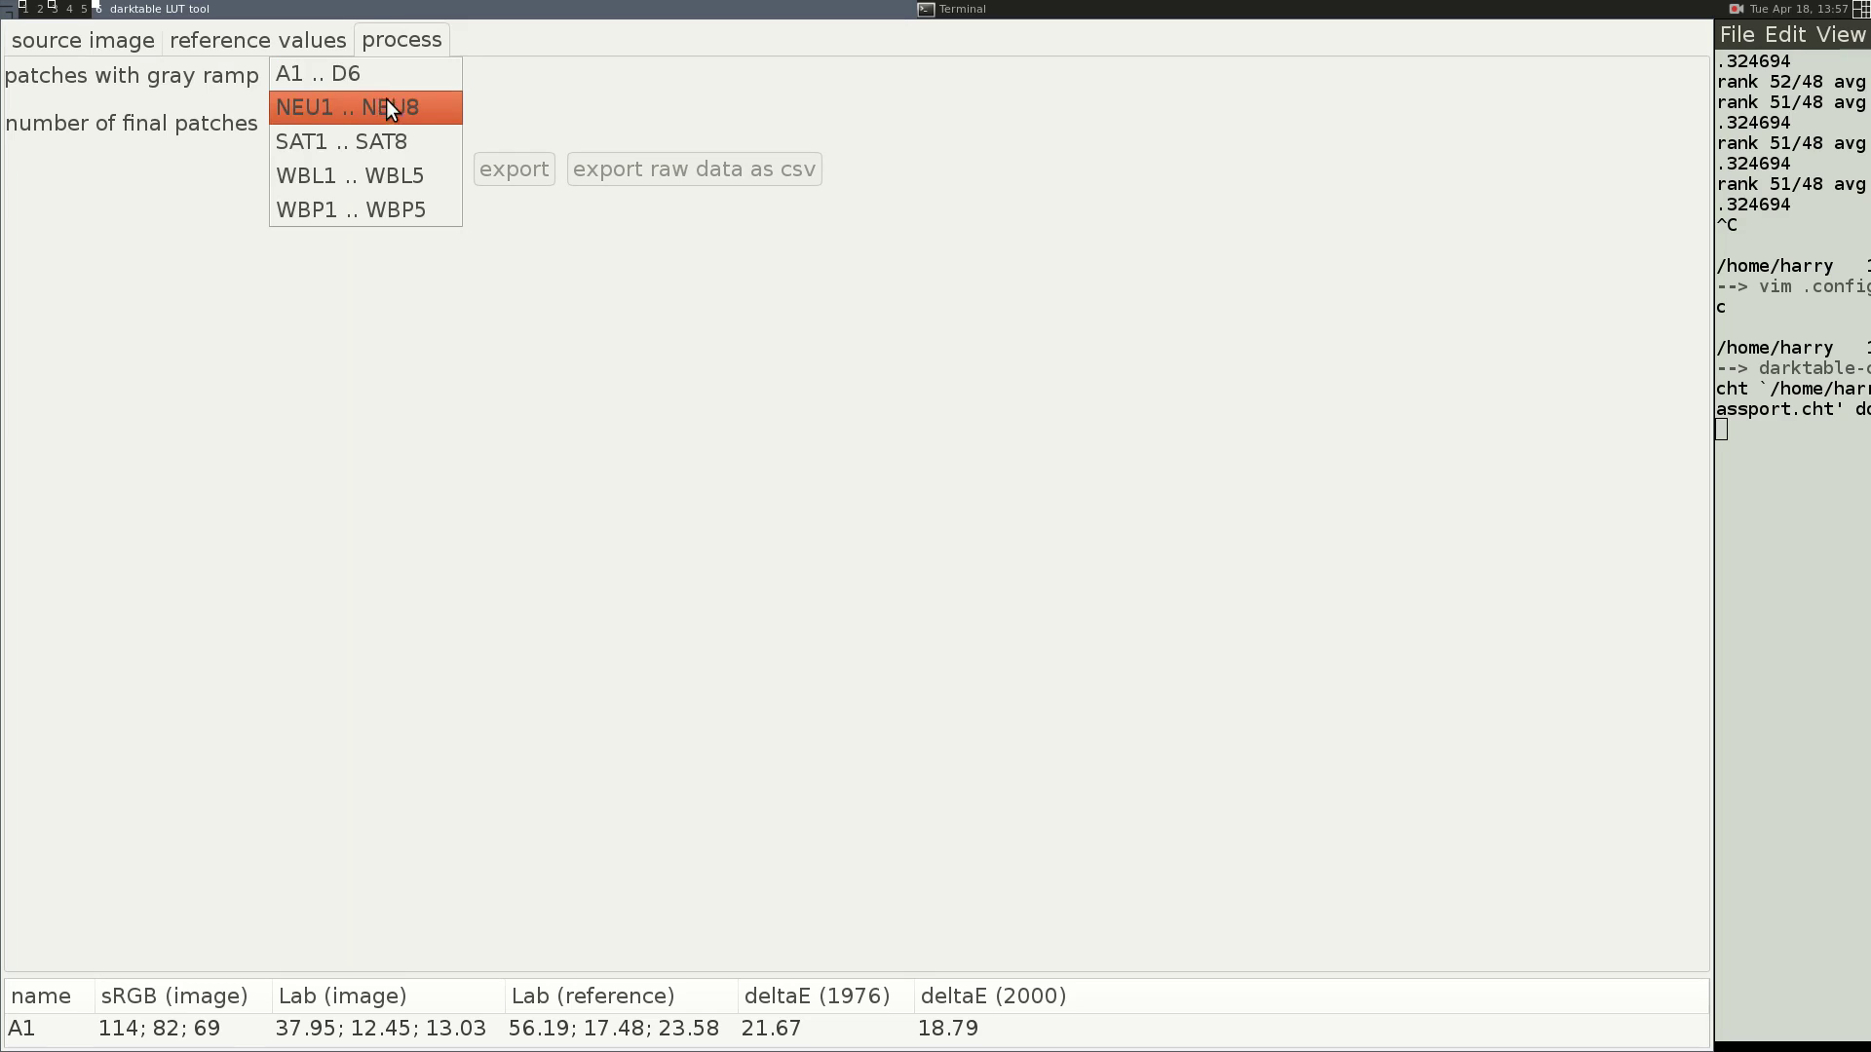
pyautogui.click(384, 142)
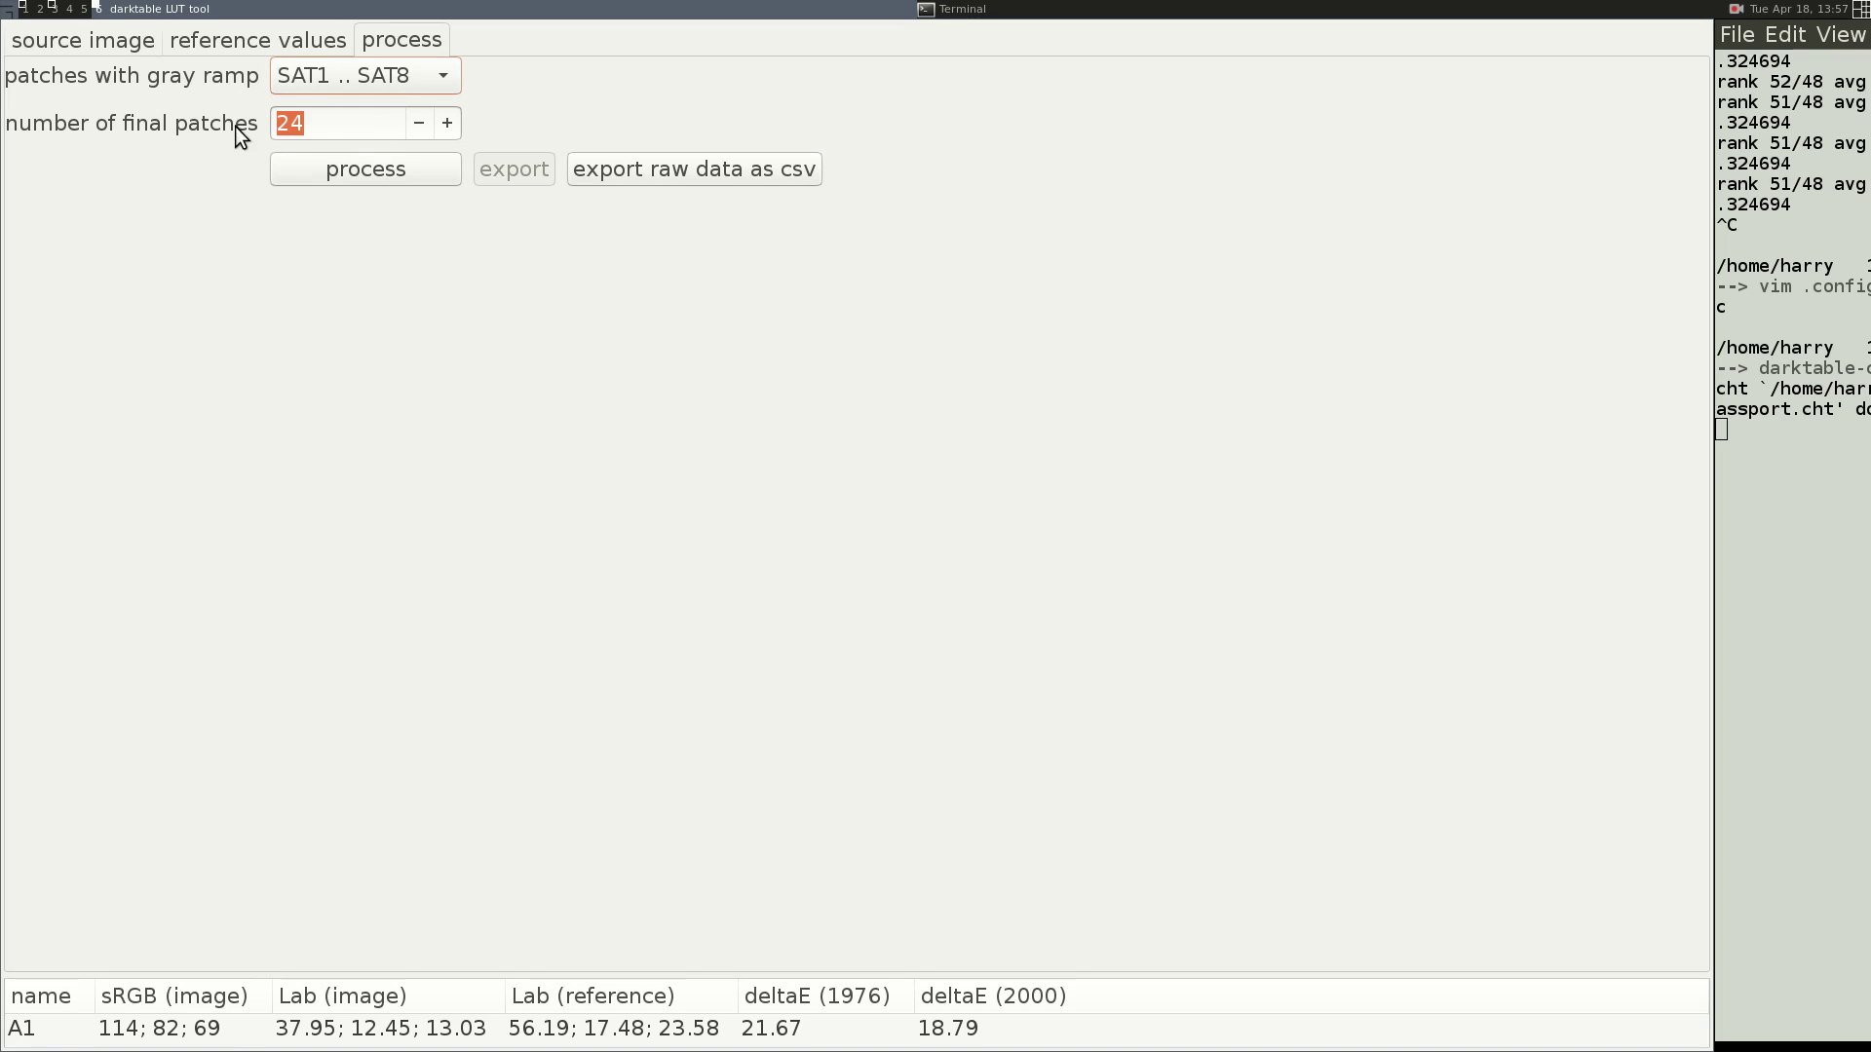
pyautogui.click(329, 132)
pyautogui.doubleClick(330, 129)
pyautogui.write('48')
pyautogui.click(394, 175)
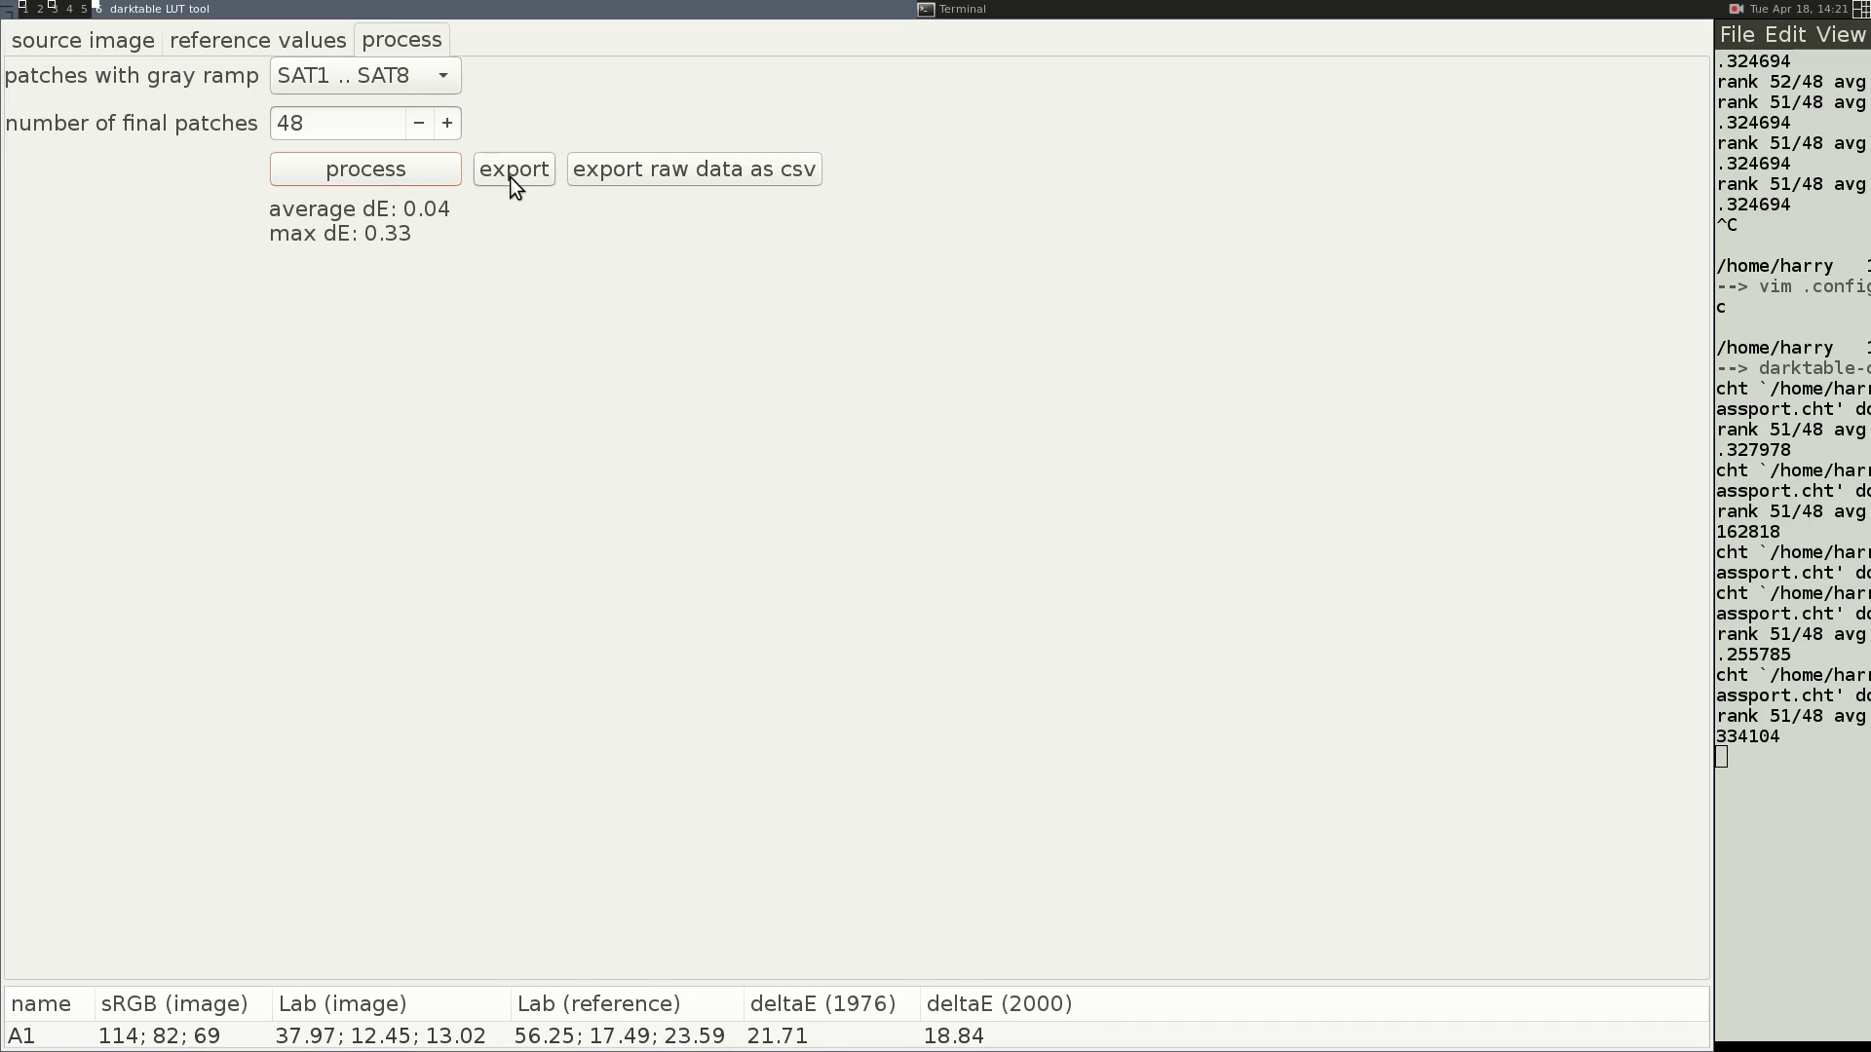
pyautogui.click(511, 177)
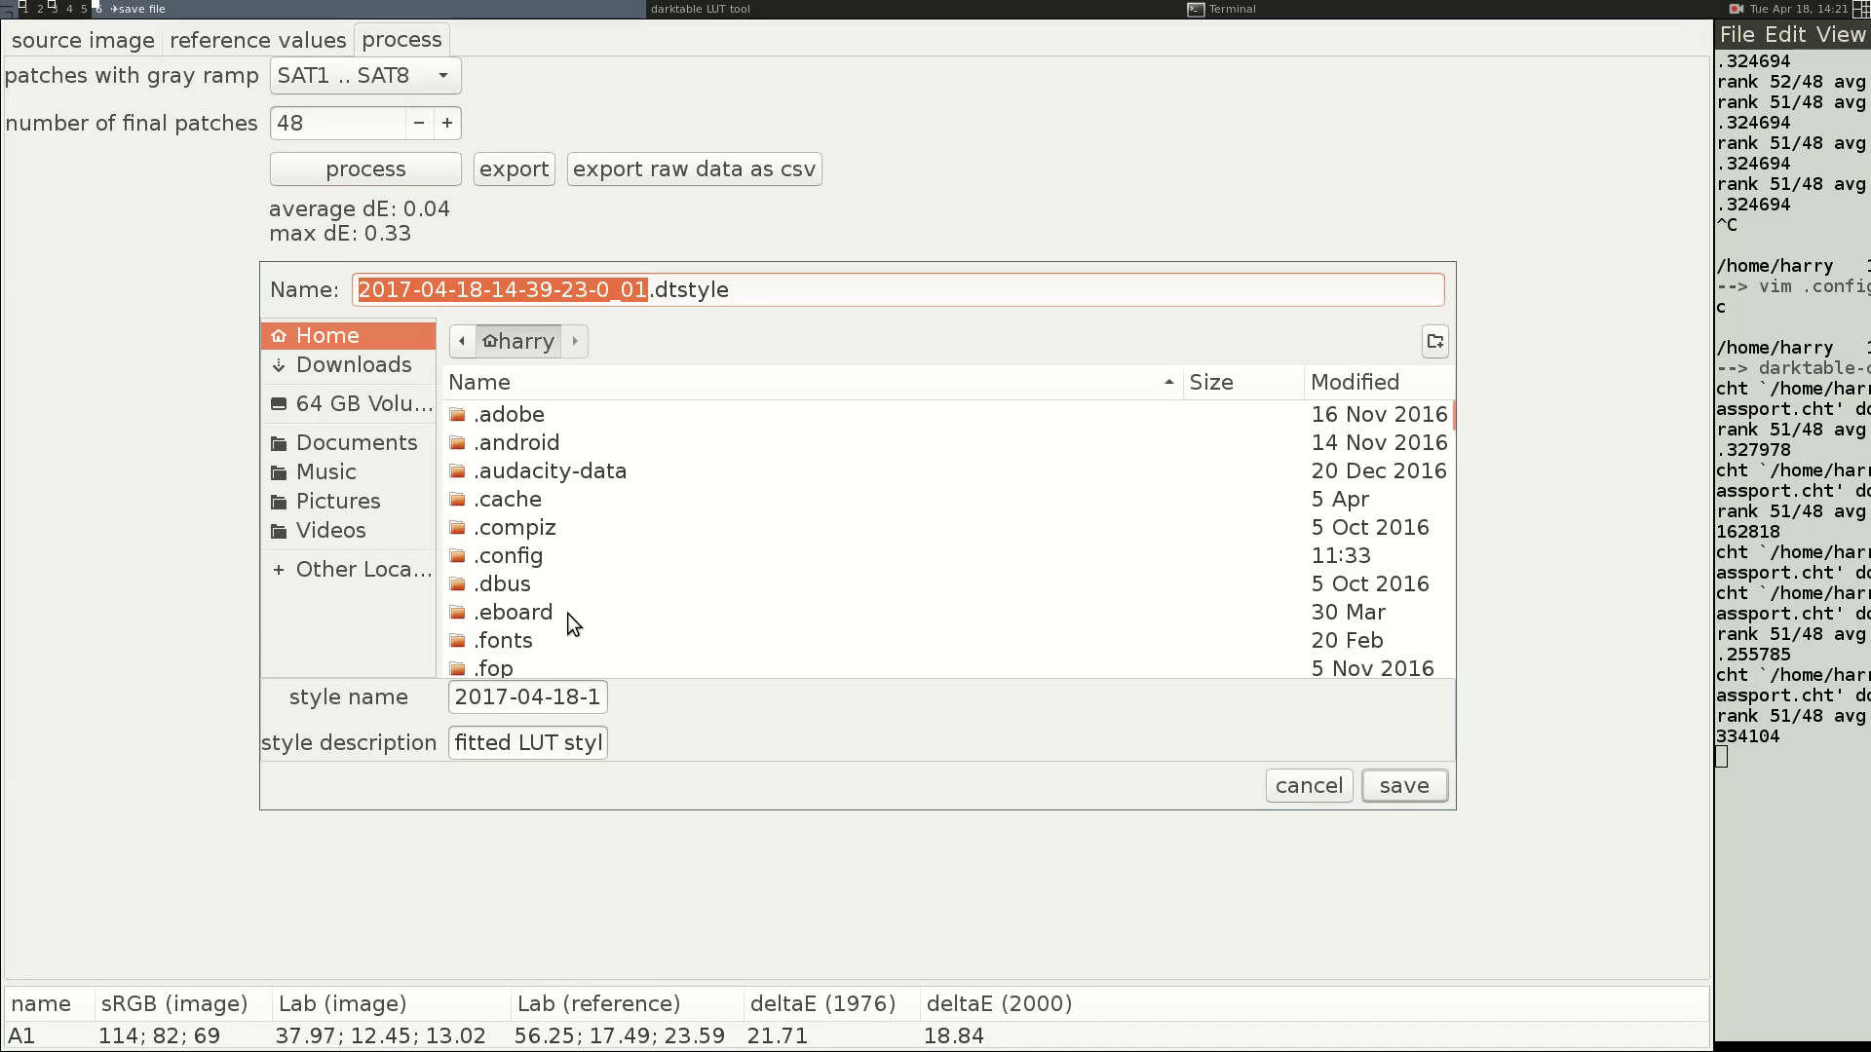
pyautogui.scroll(-15, 569, 610)
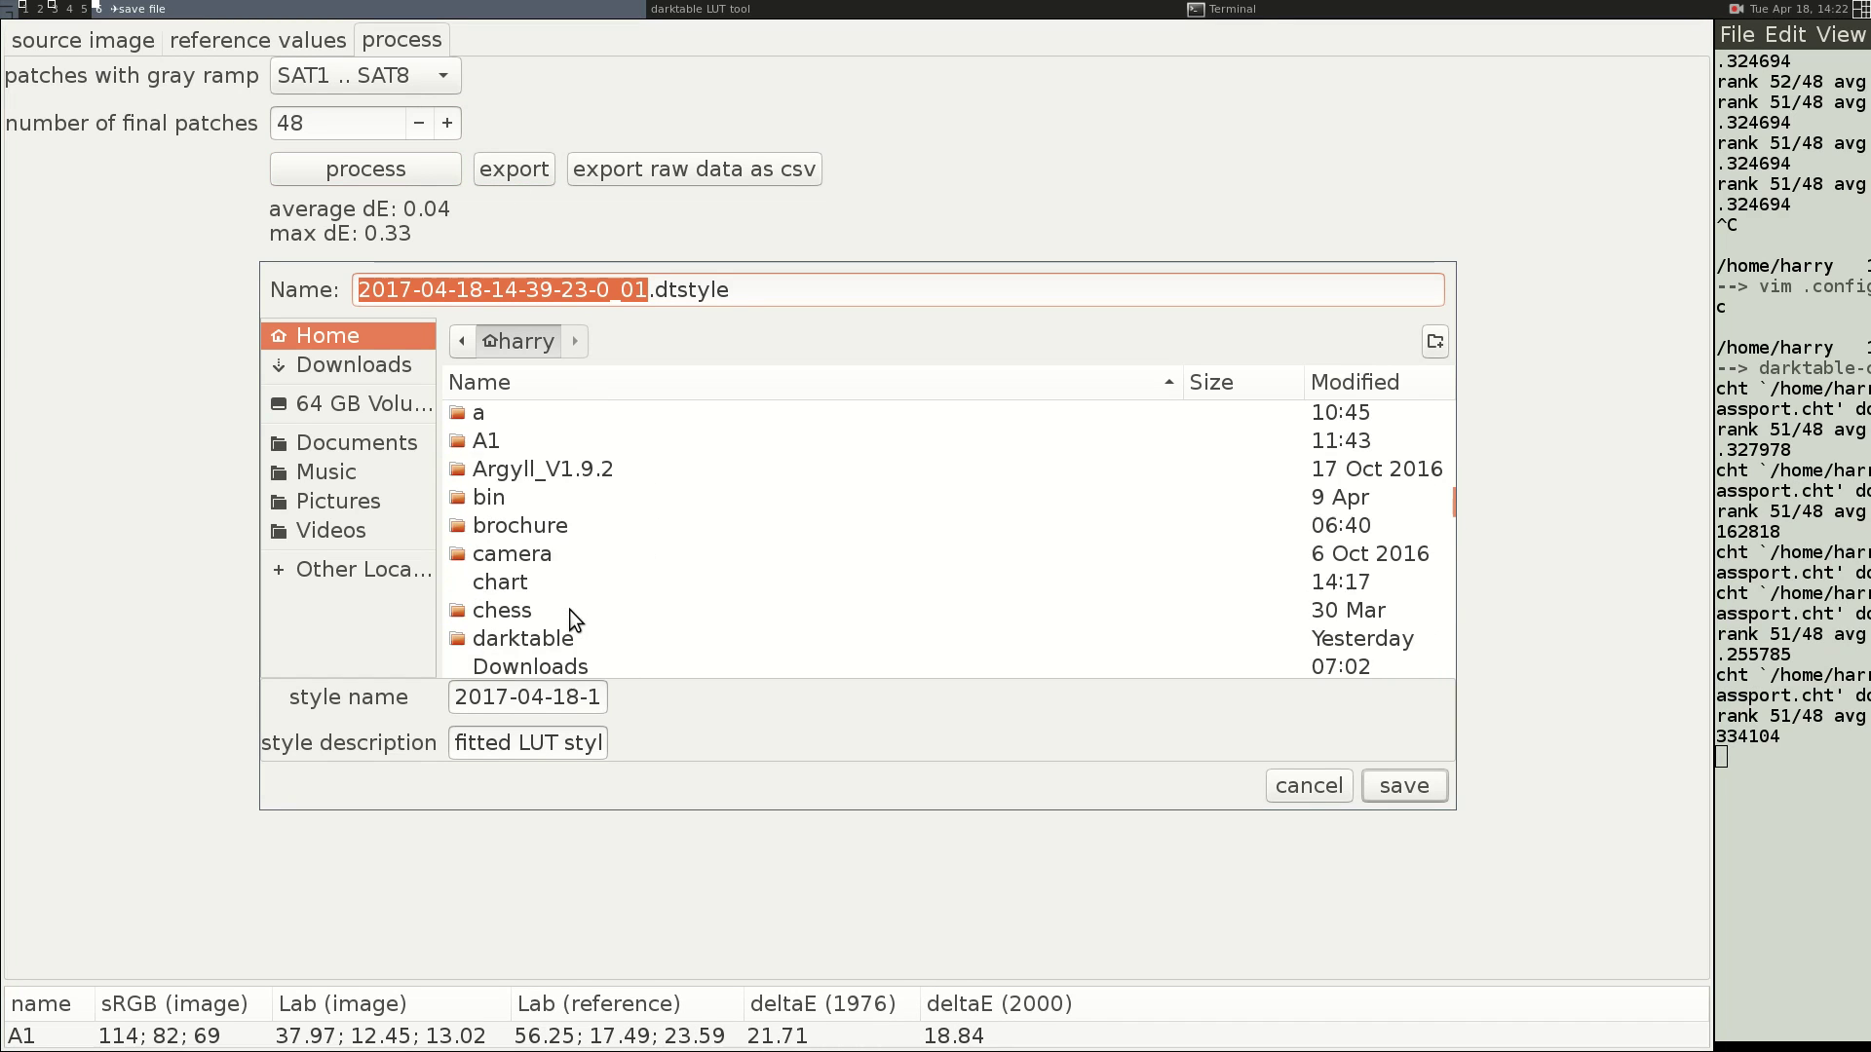
pyautogui.doubleClick(536, 581)
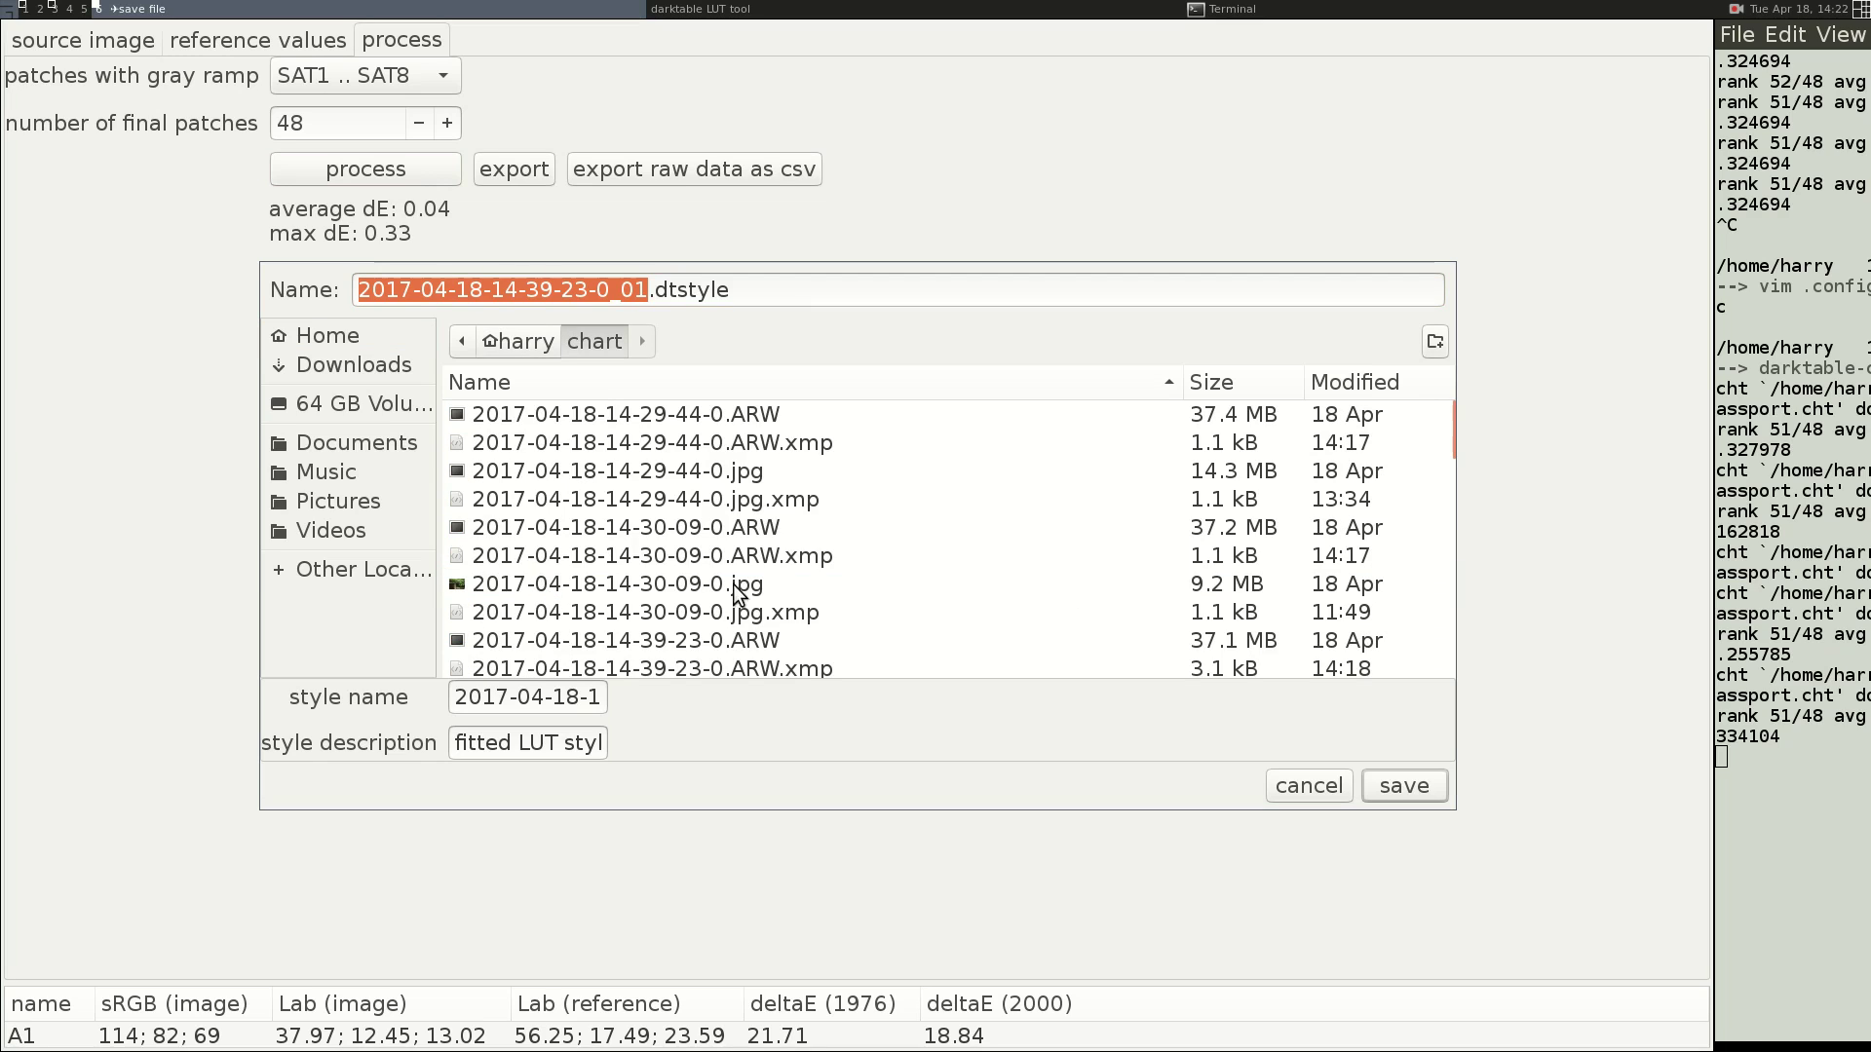
pyautogui.click(1404, 787)
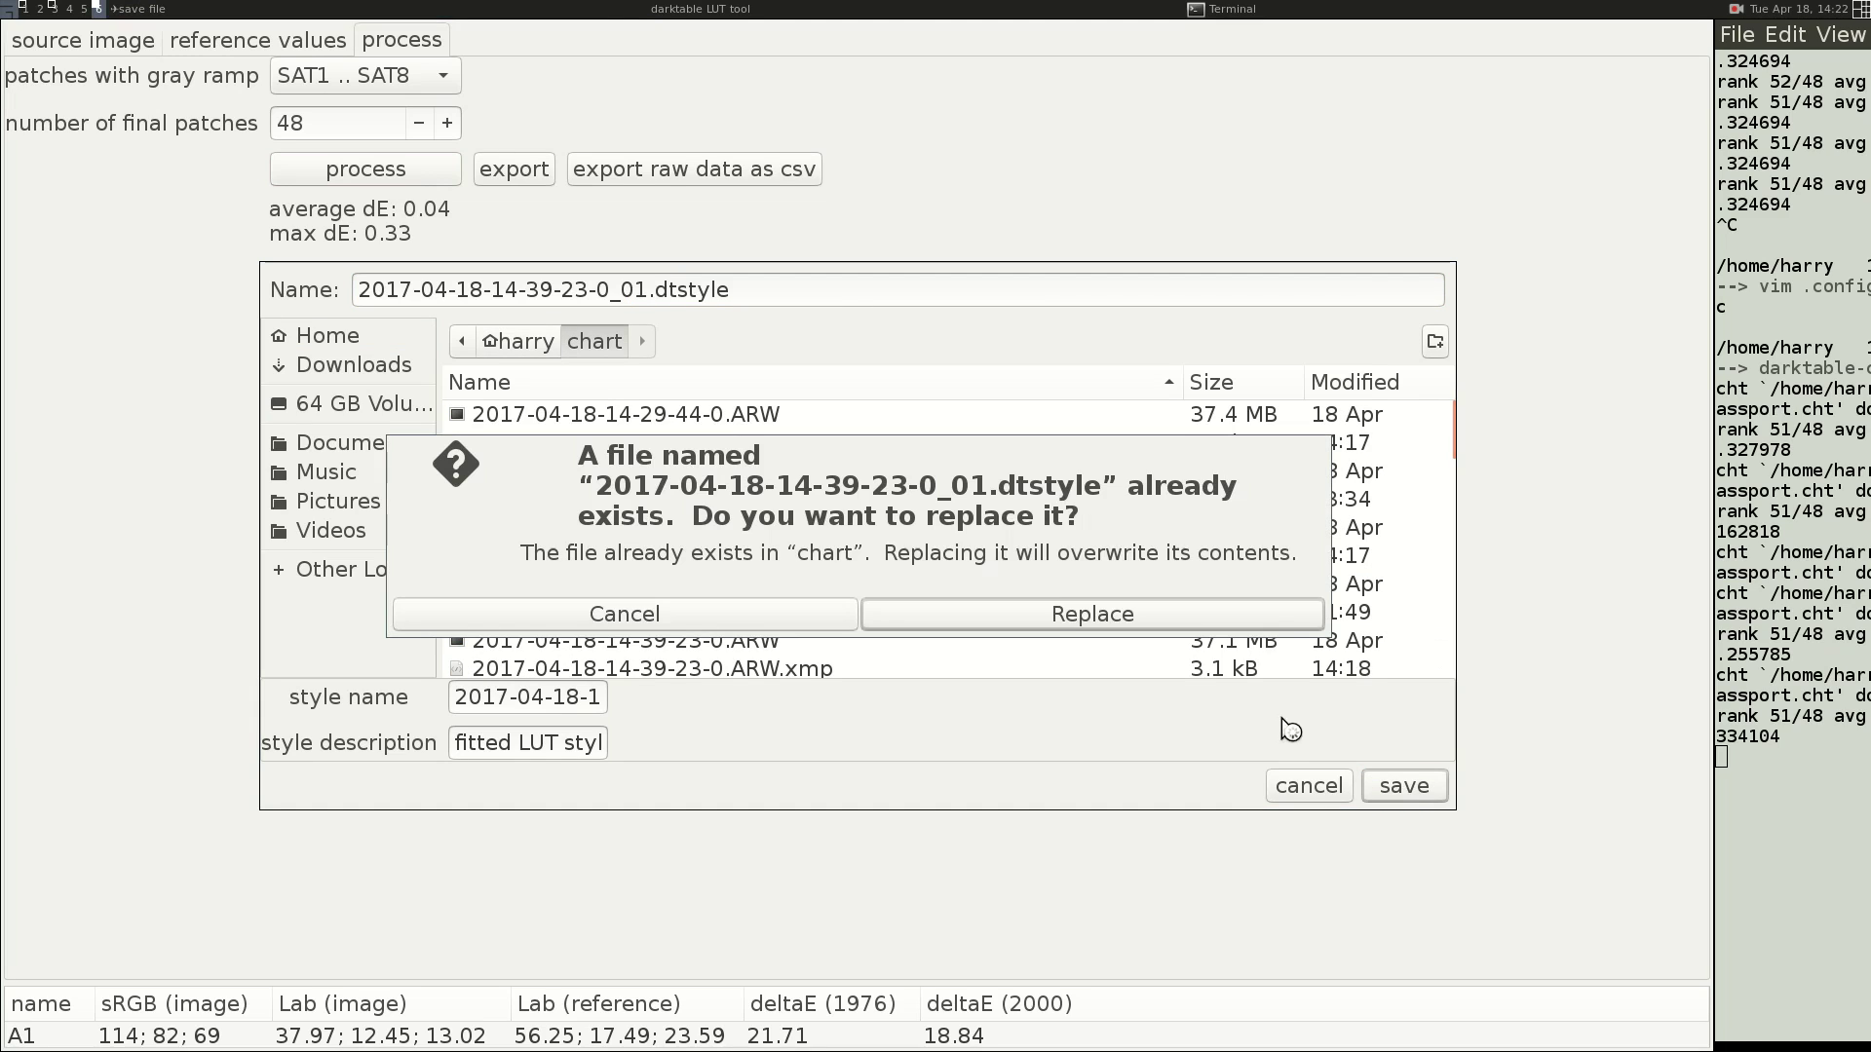
pyautogui.click(1260, 629)
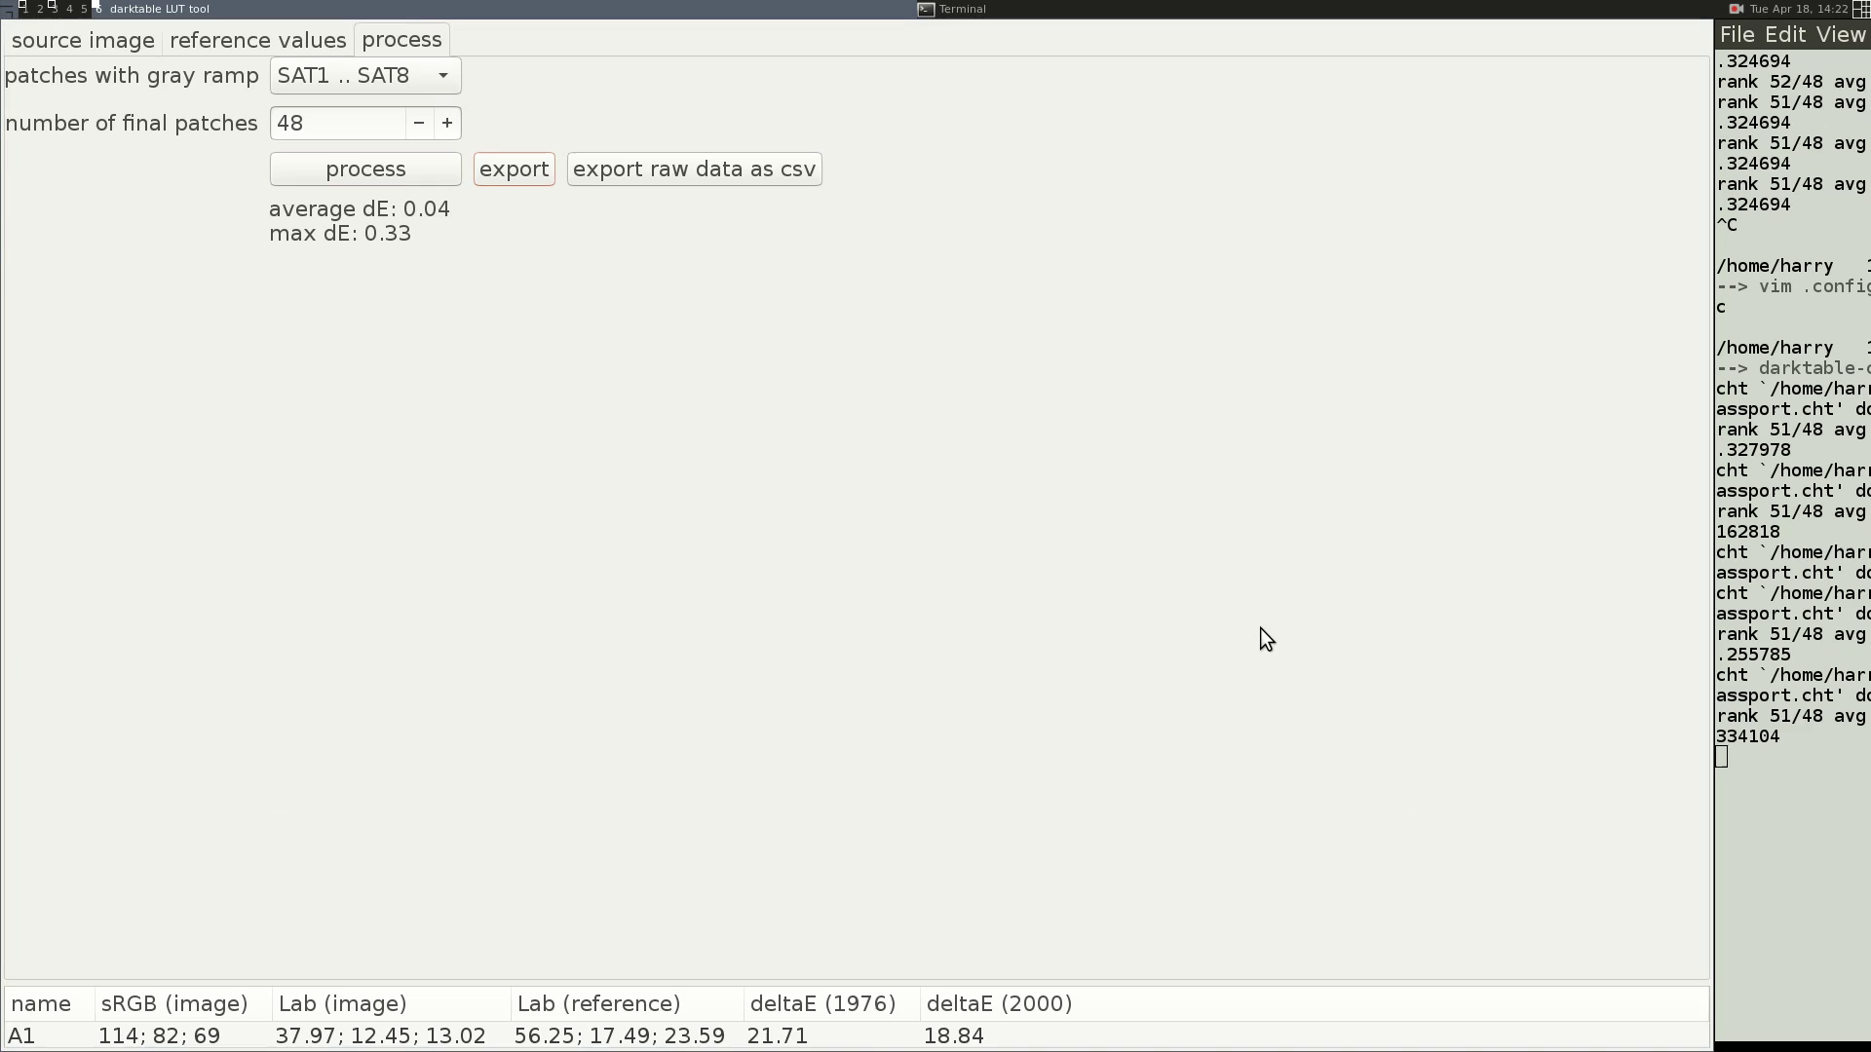
pyautogui.press('super+1')
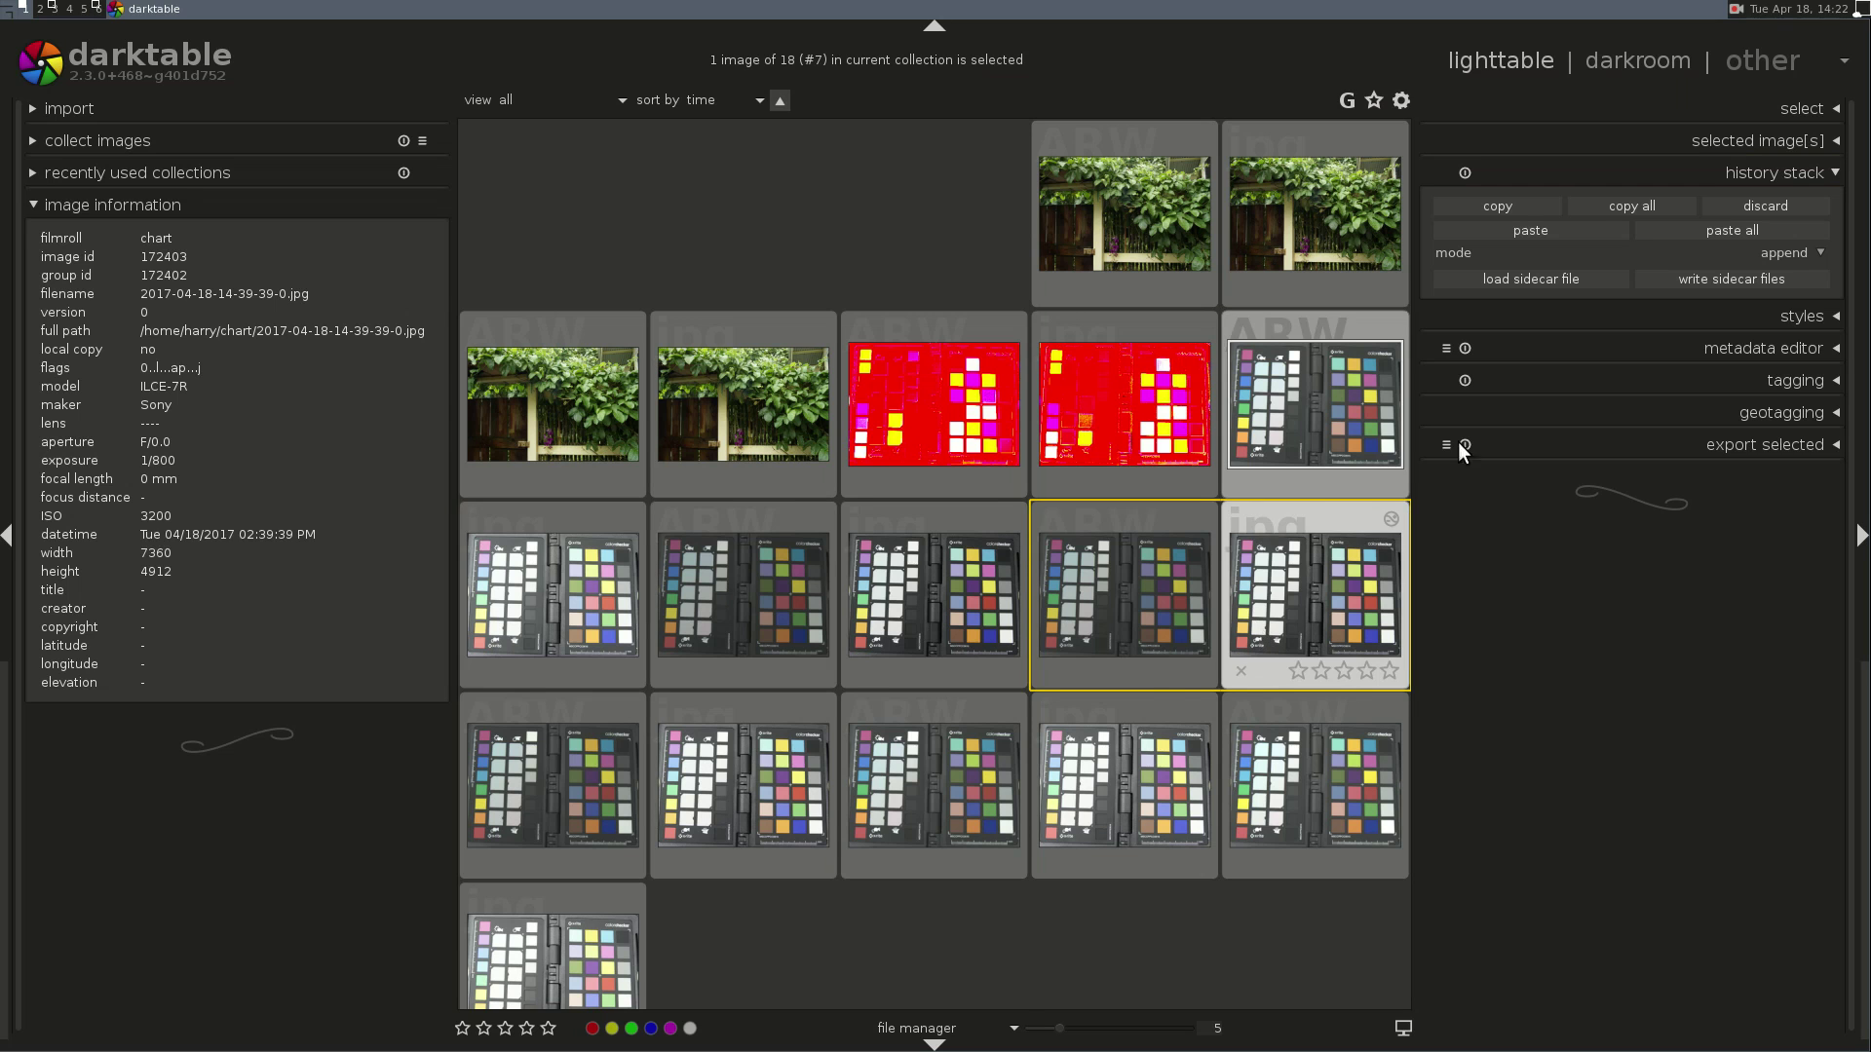
pyautogui.click(1804, 314)
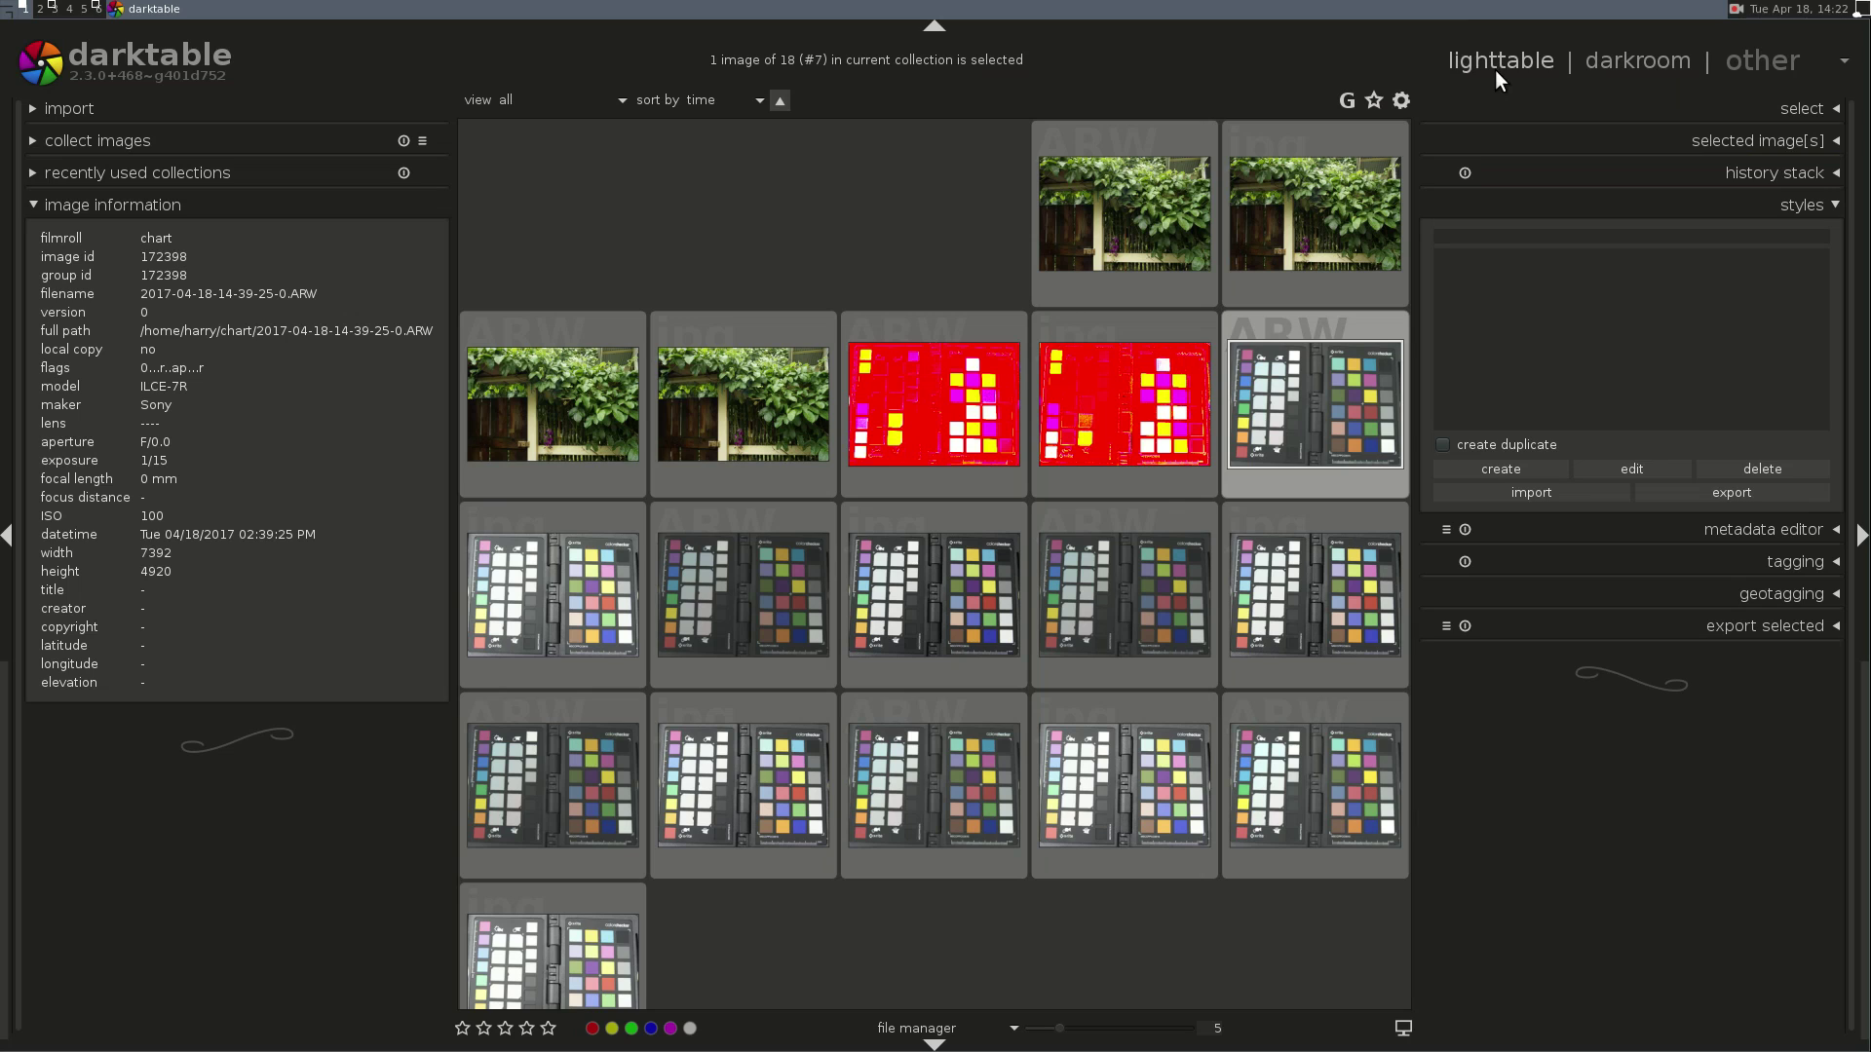
pyautogui.click(1545, 484)
pyautogui.scroll(-10, 897, 686)
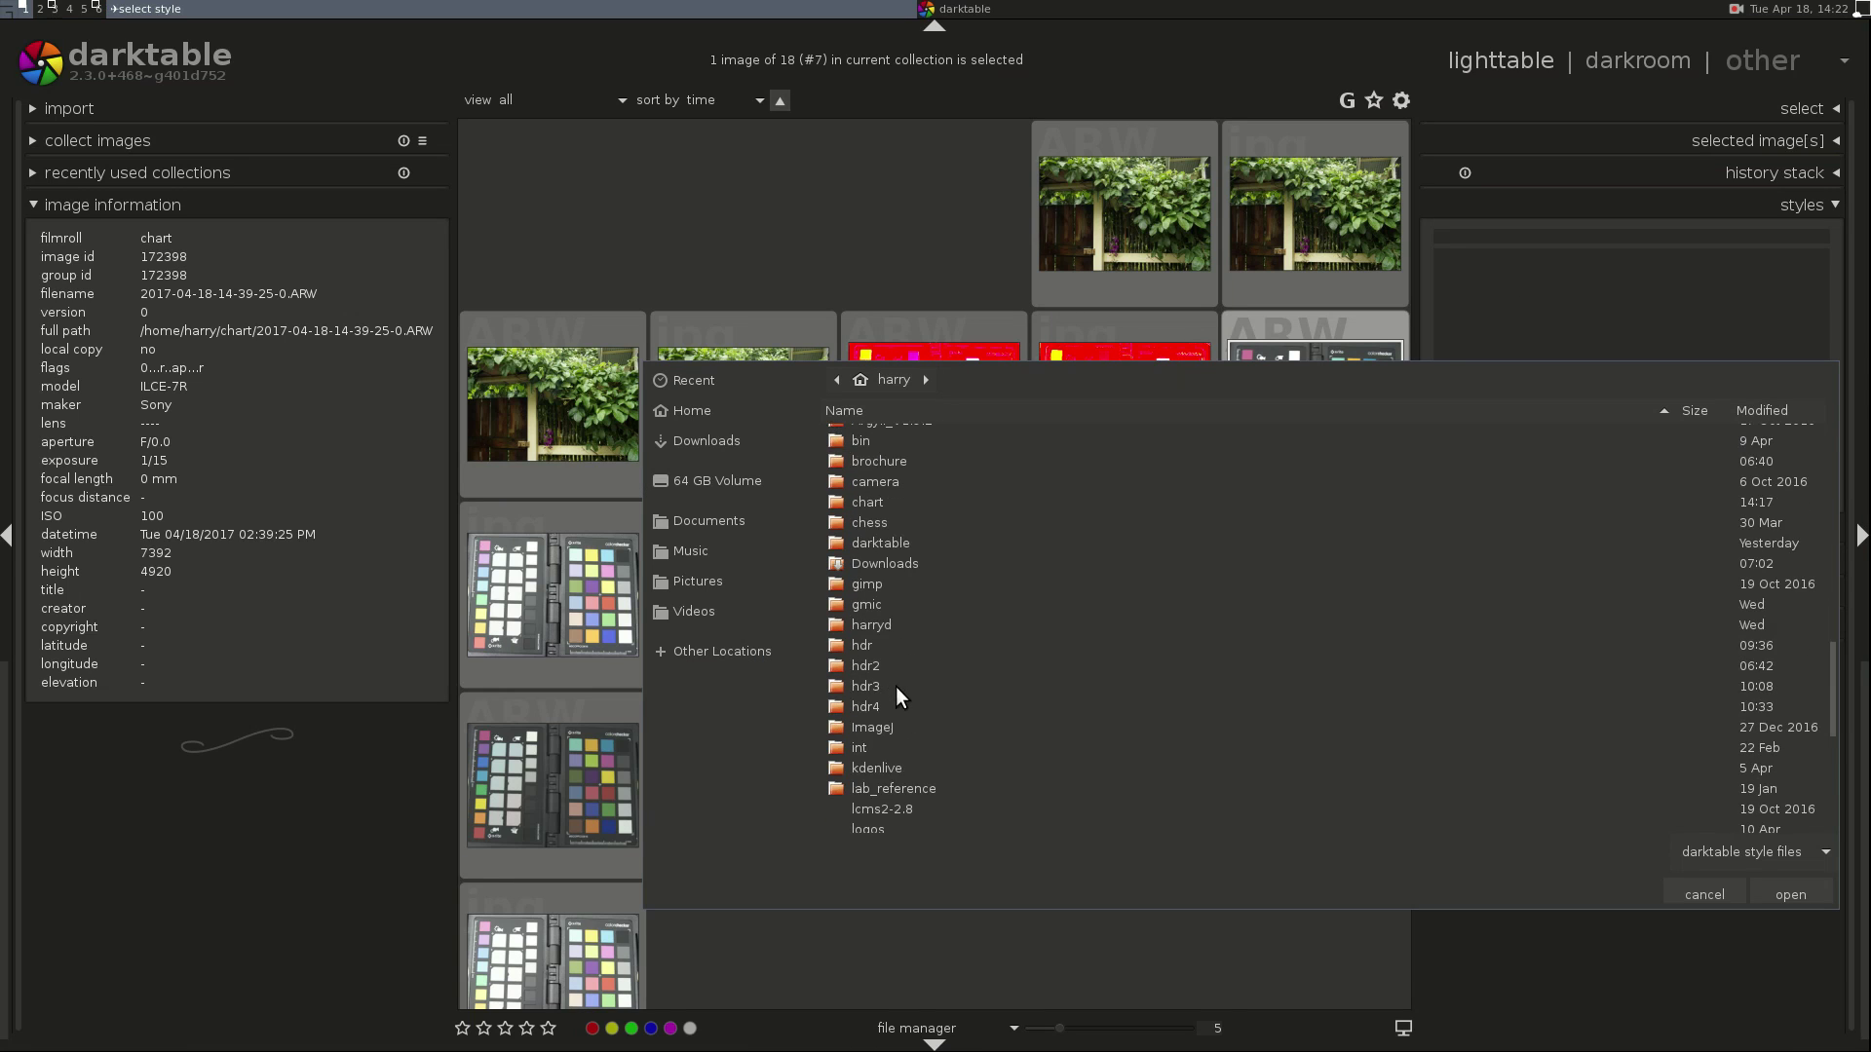
pyautogui.doubleClick(893, 499)
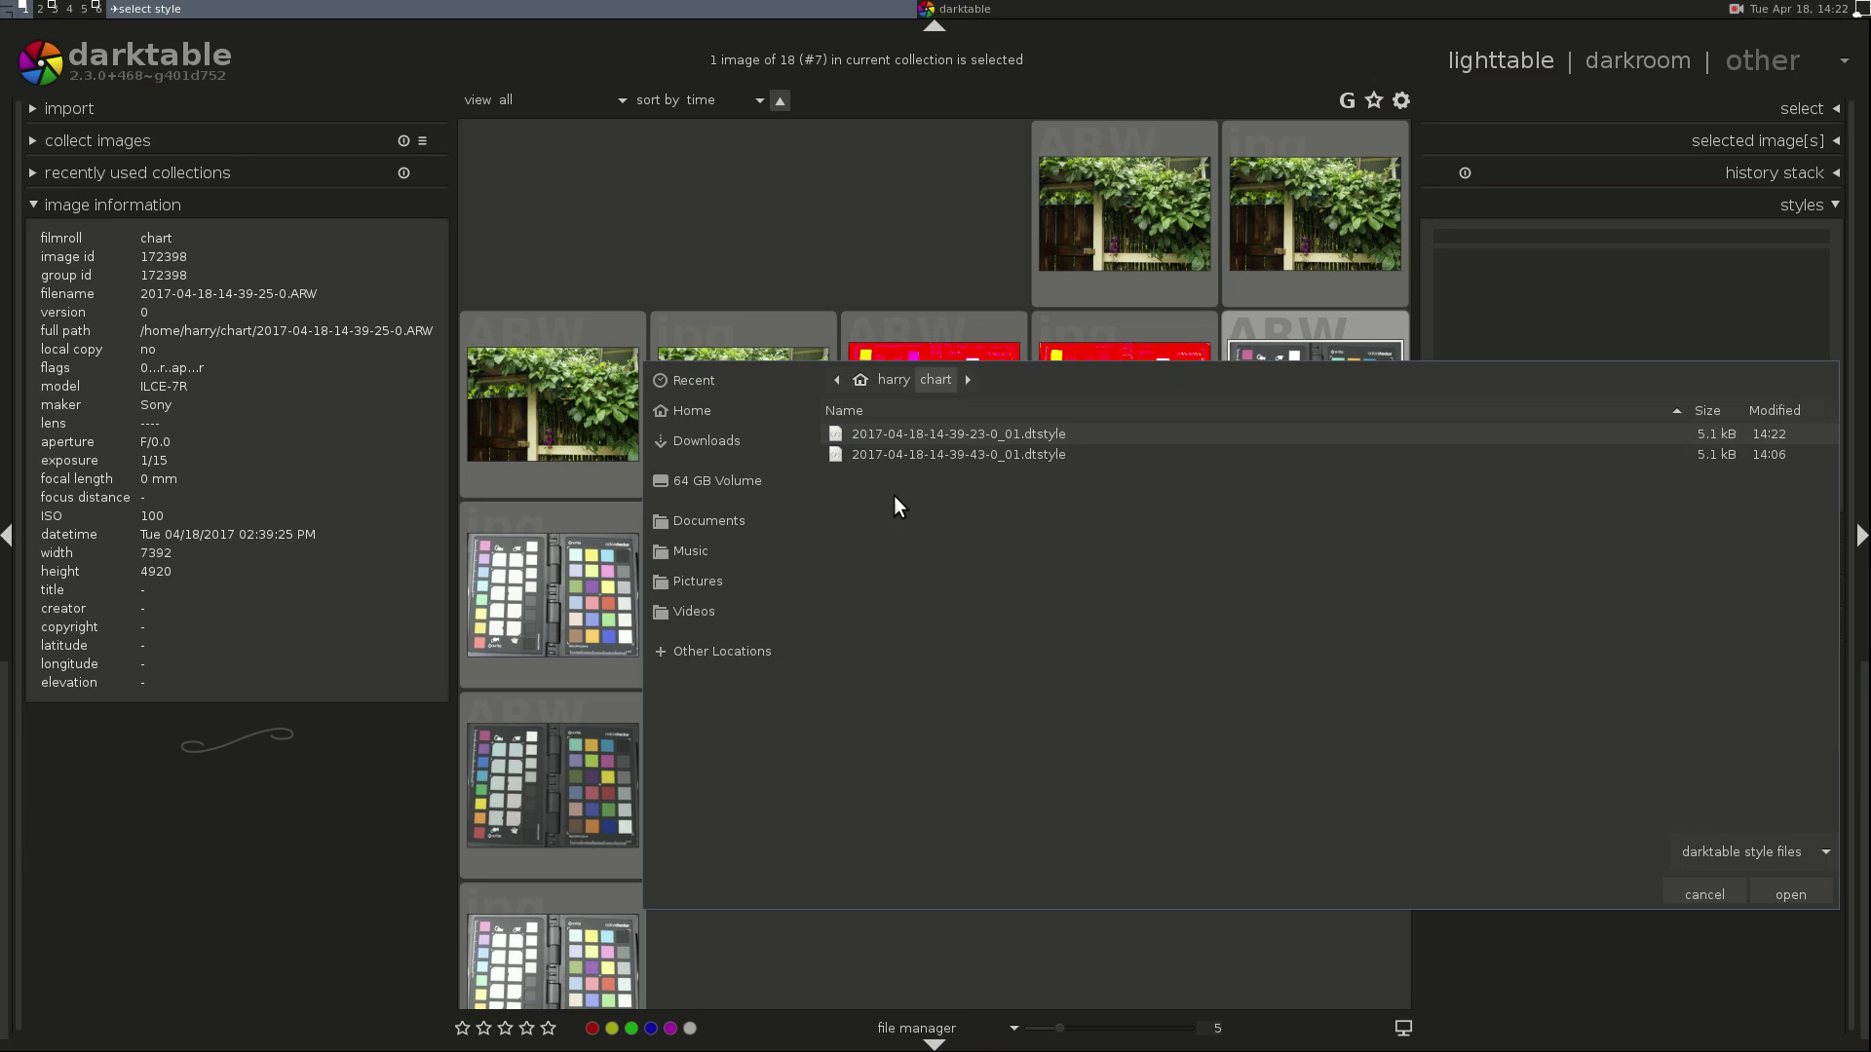
pyautogui.doubleClick(1058, 433)
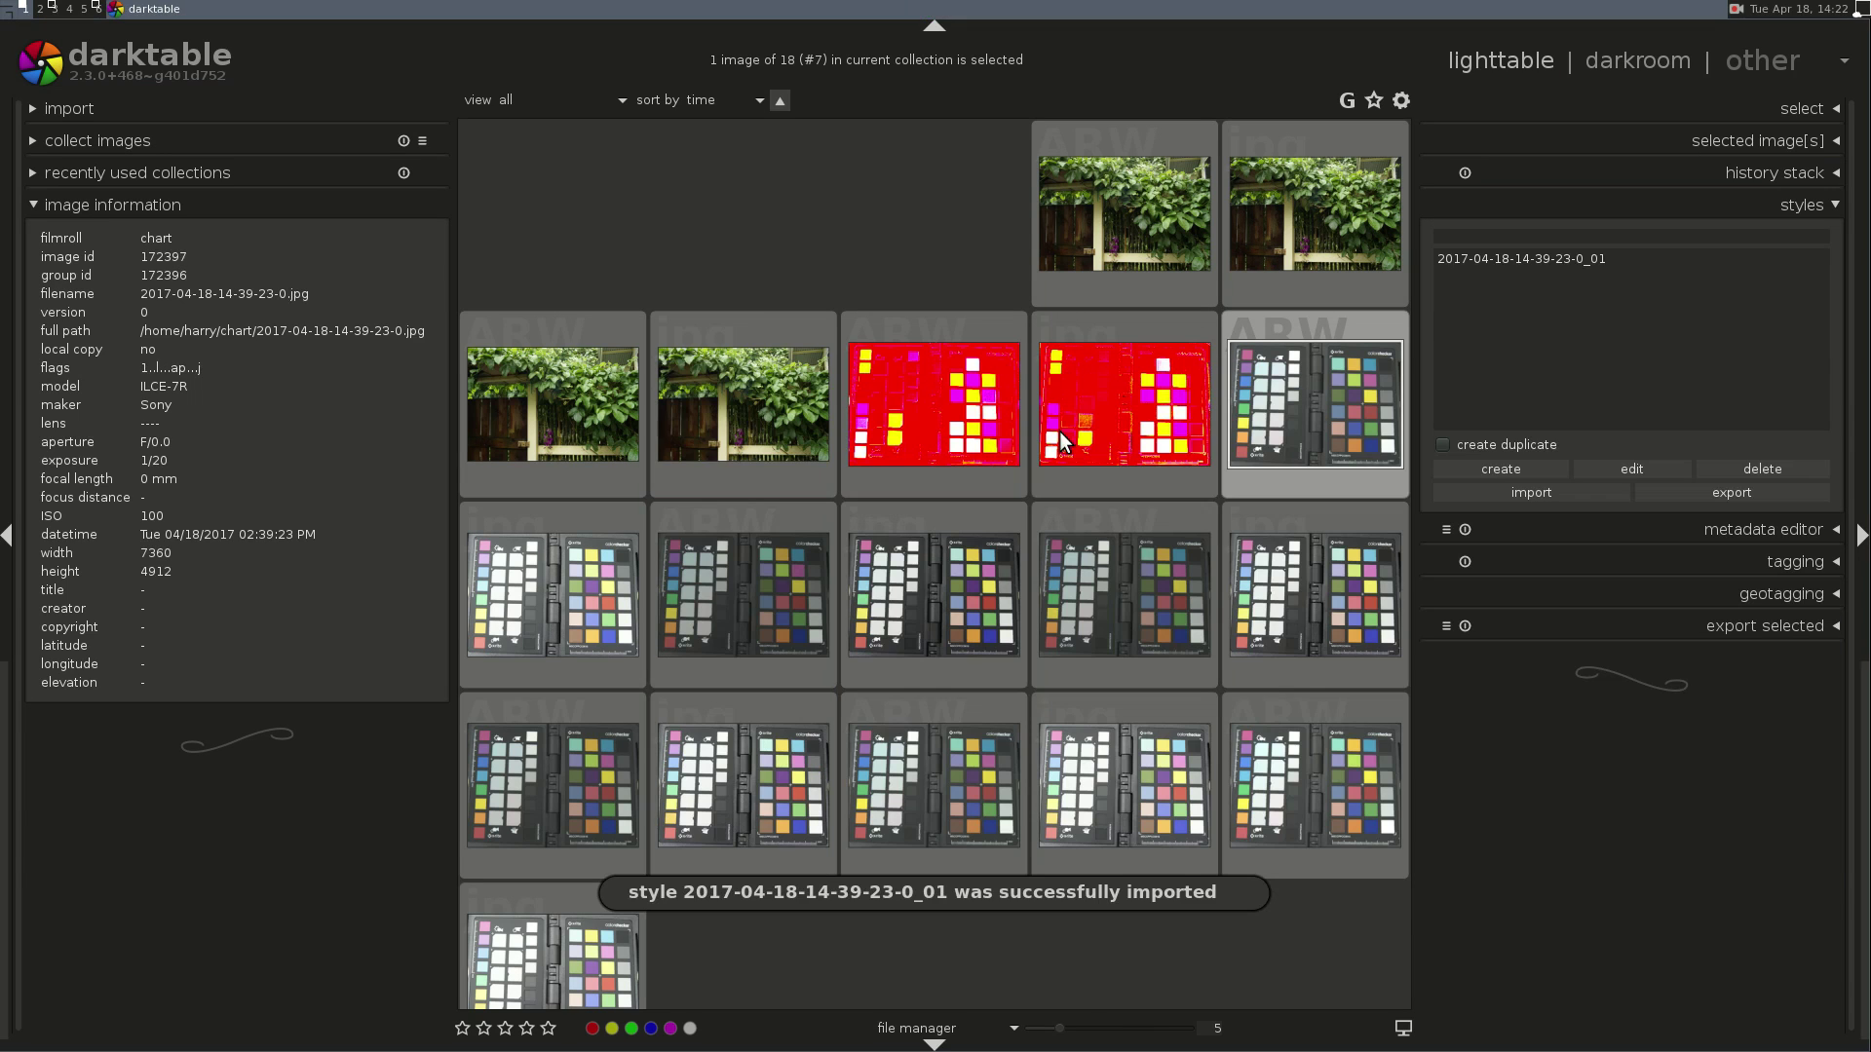
pyautogui.moveTo(1553, 256)
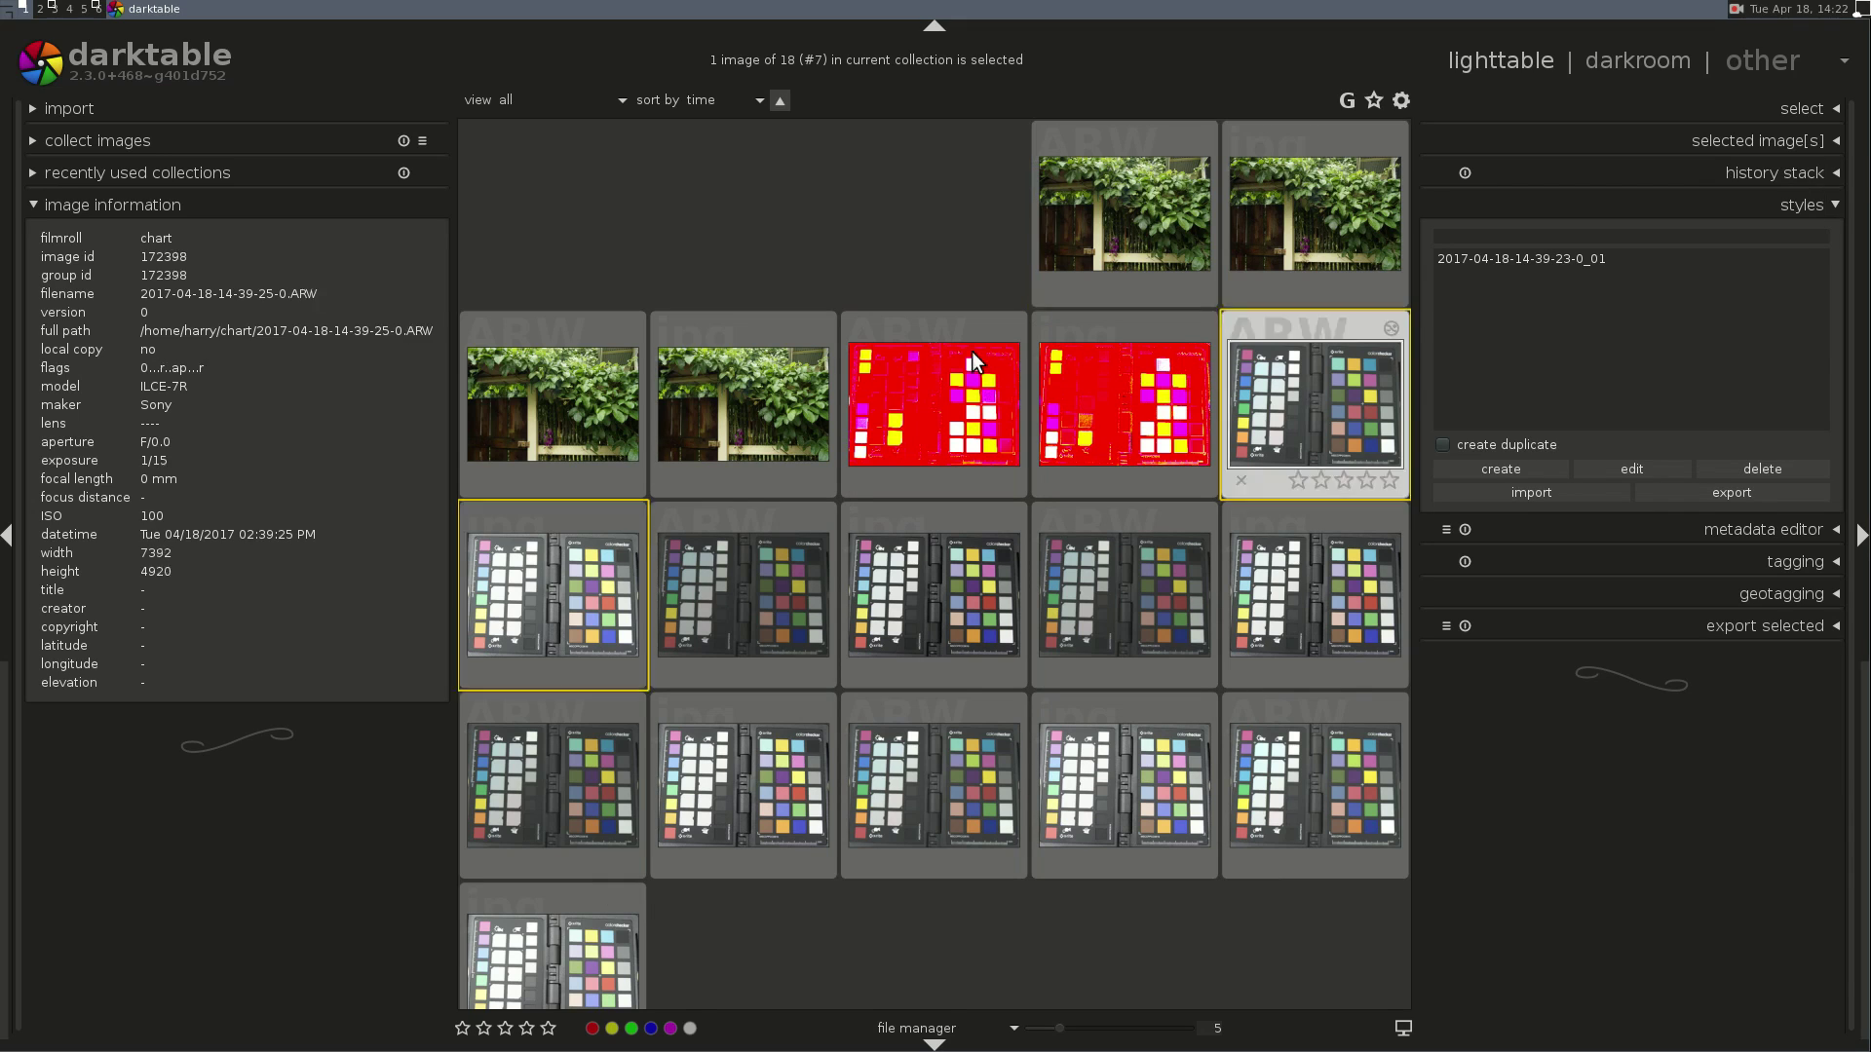
pyautogui.click(535, 388)
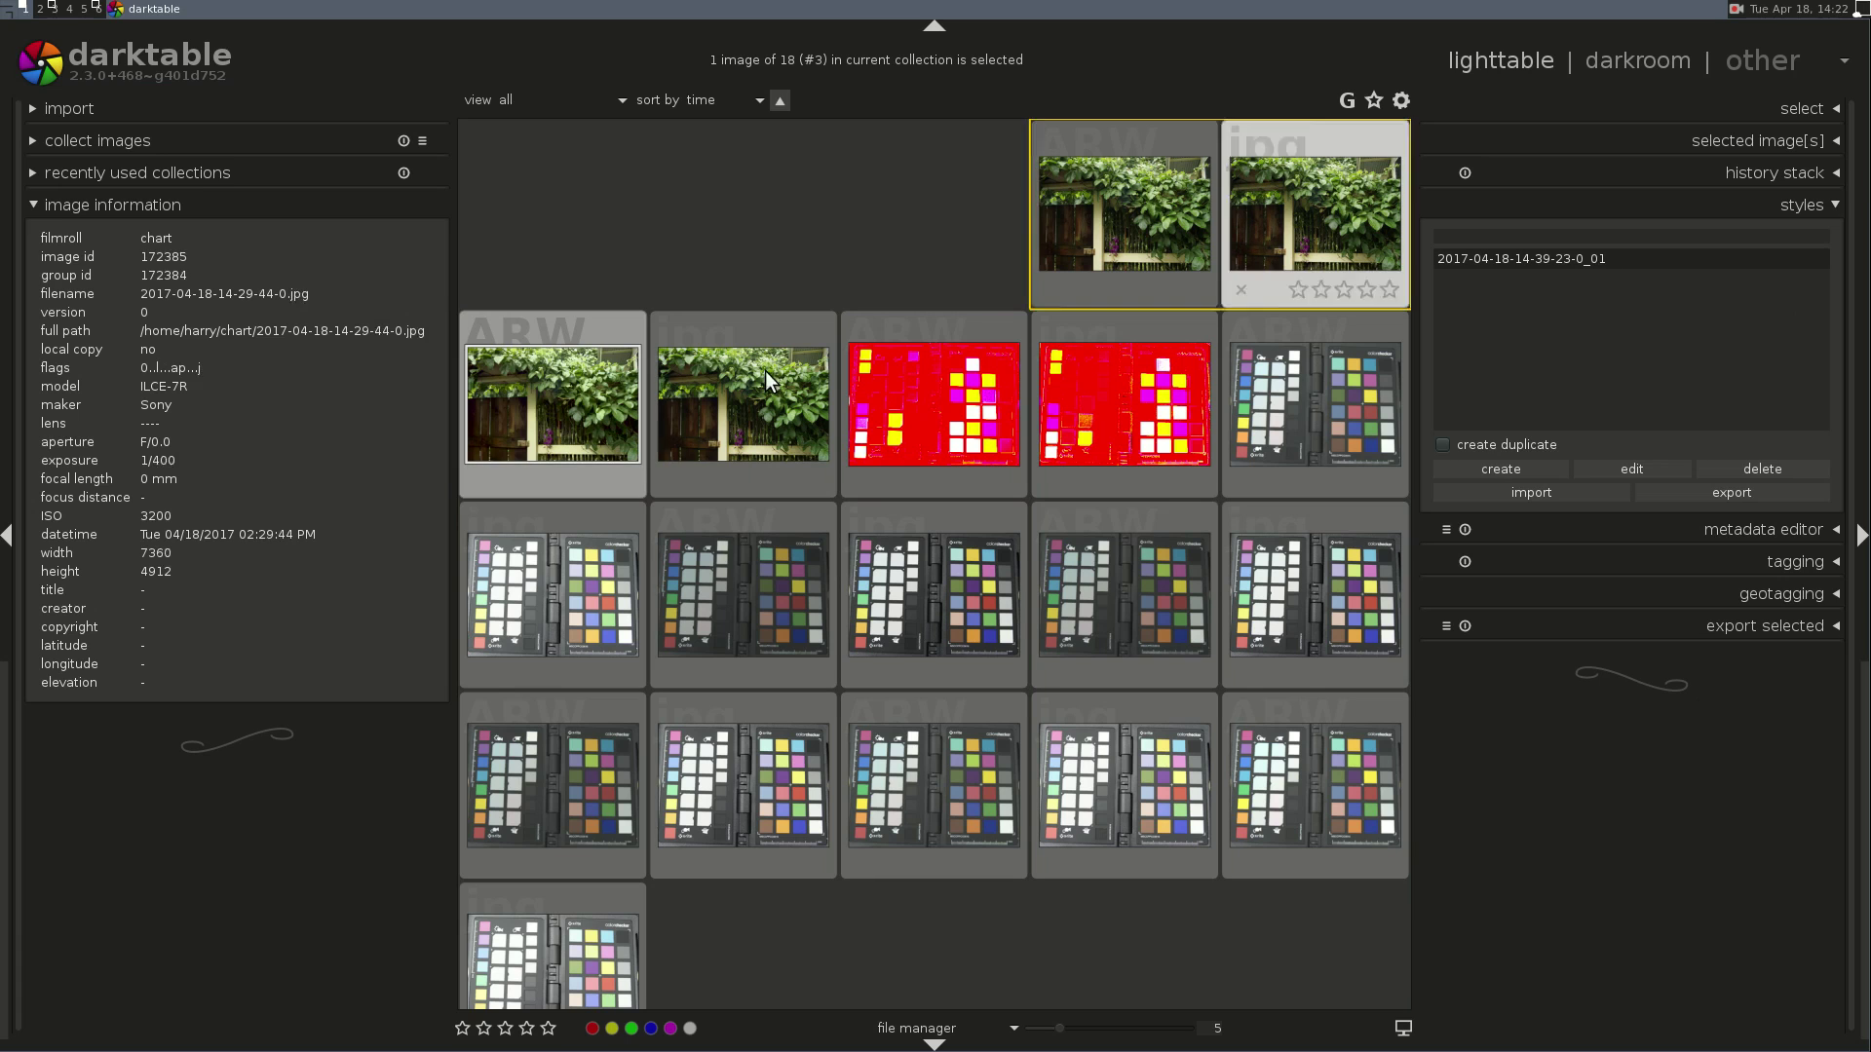
# - Open the garden vine photo in the darkroom, bring up the styles list, and flip against the next image
pyautogui.doubleClick(581, 370)
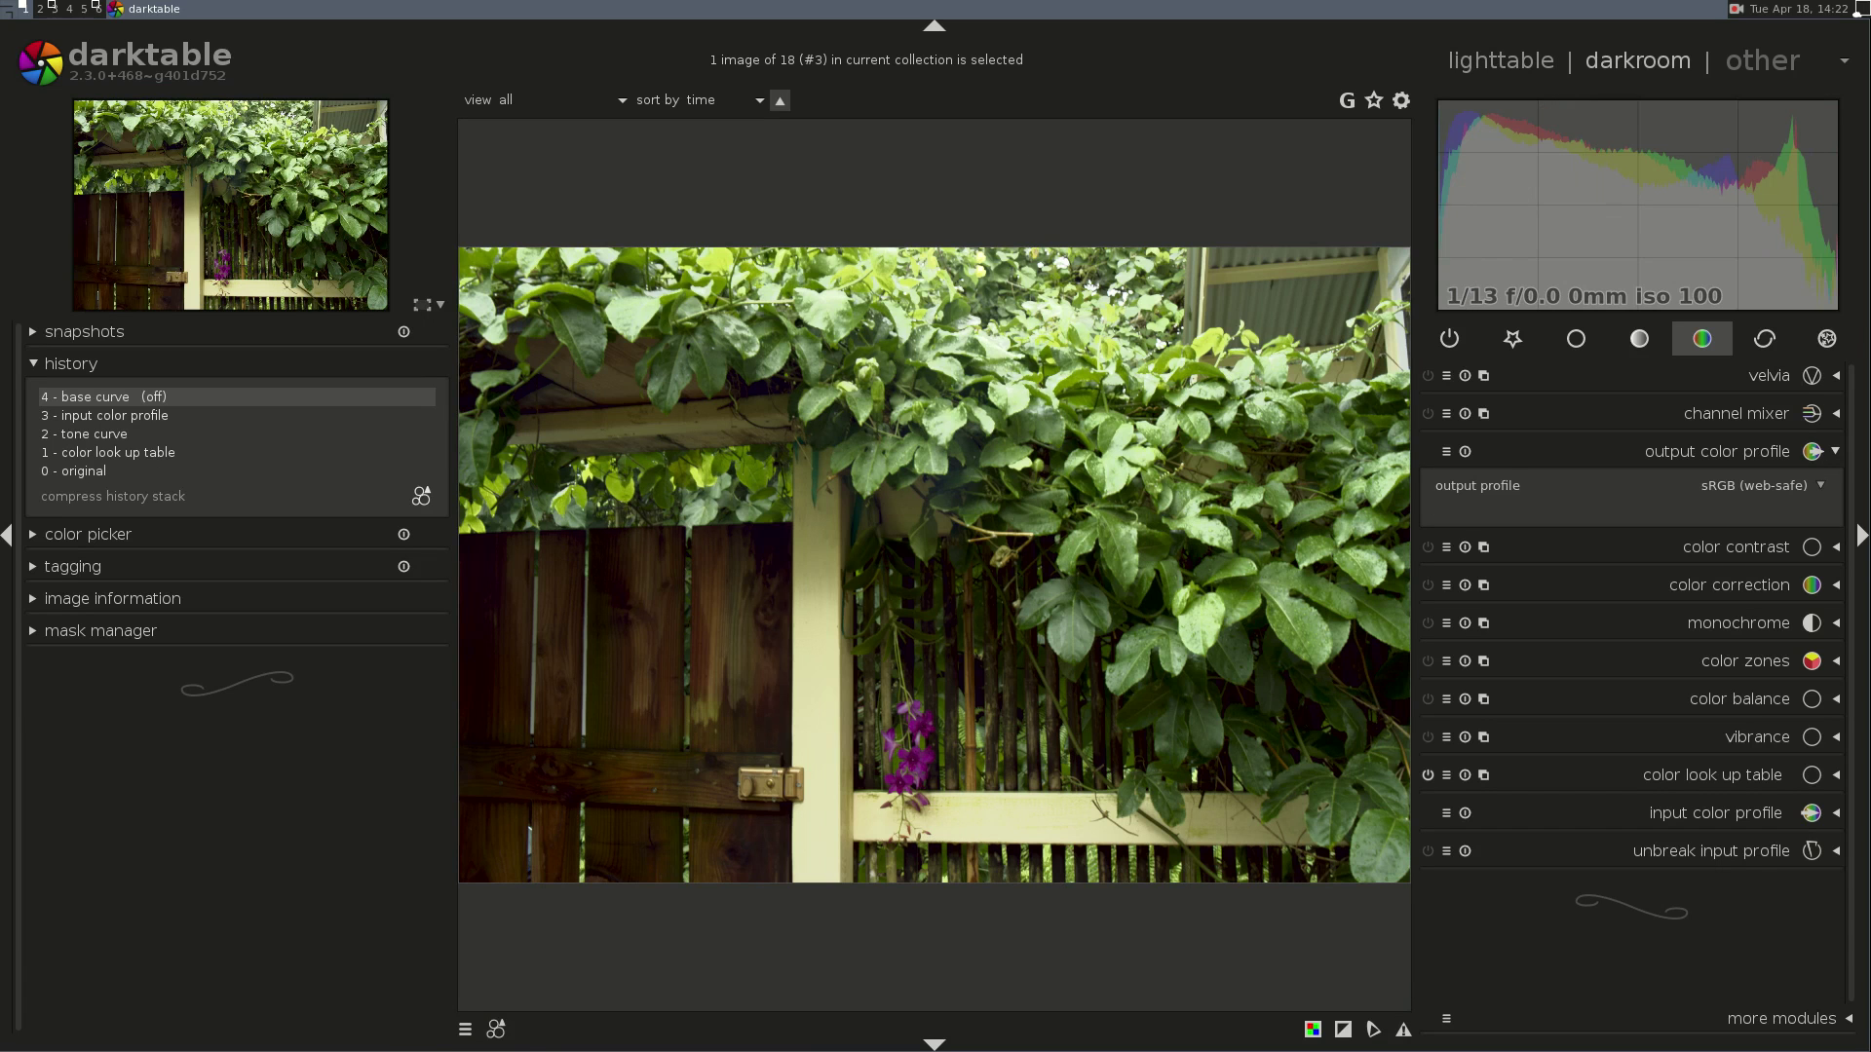
pyautogui.click(496, 1029)
pyautogui.press('space')
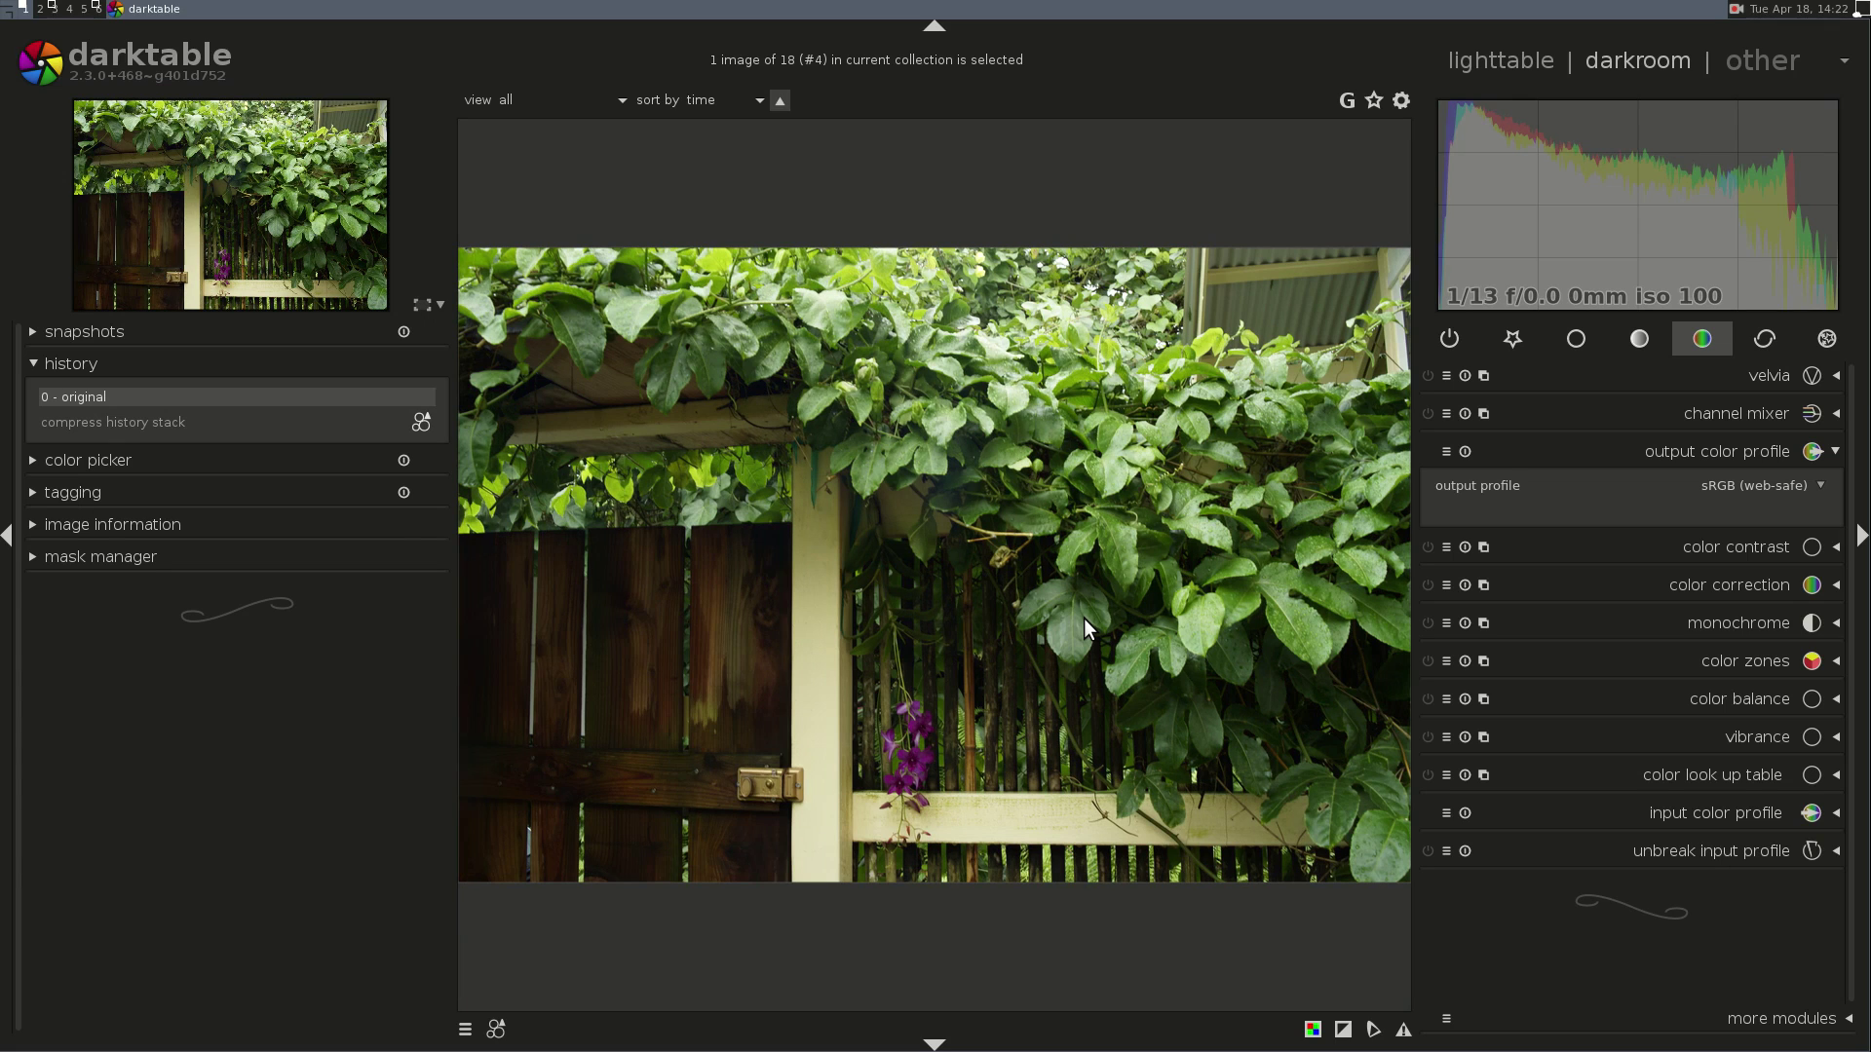
pyautogui.press('BackSpace')
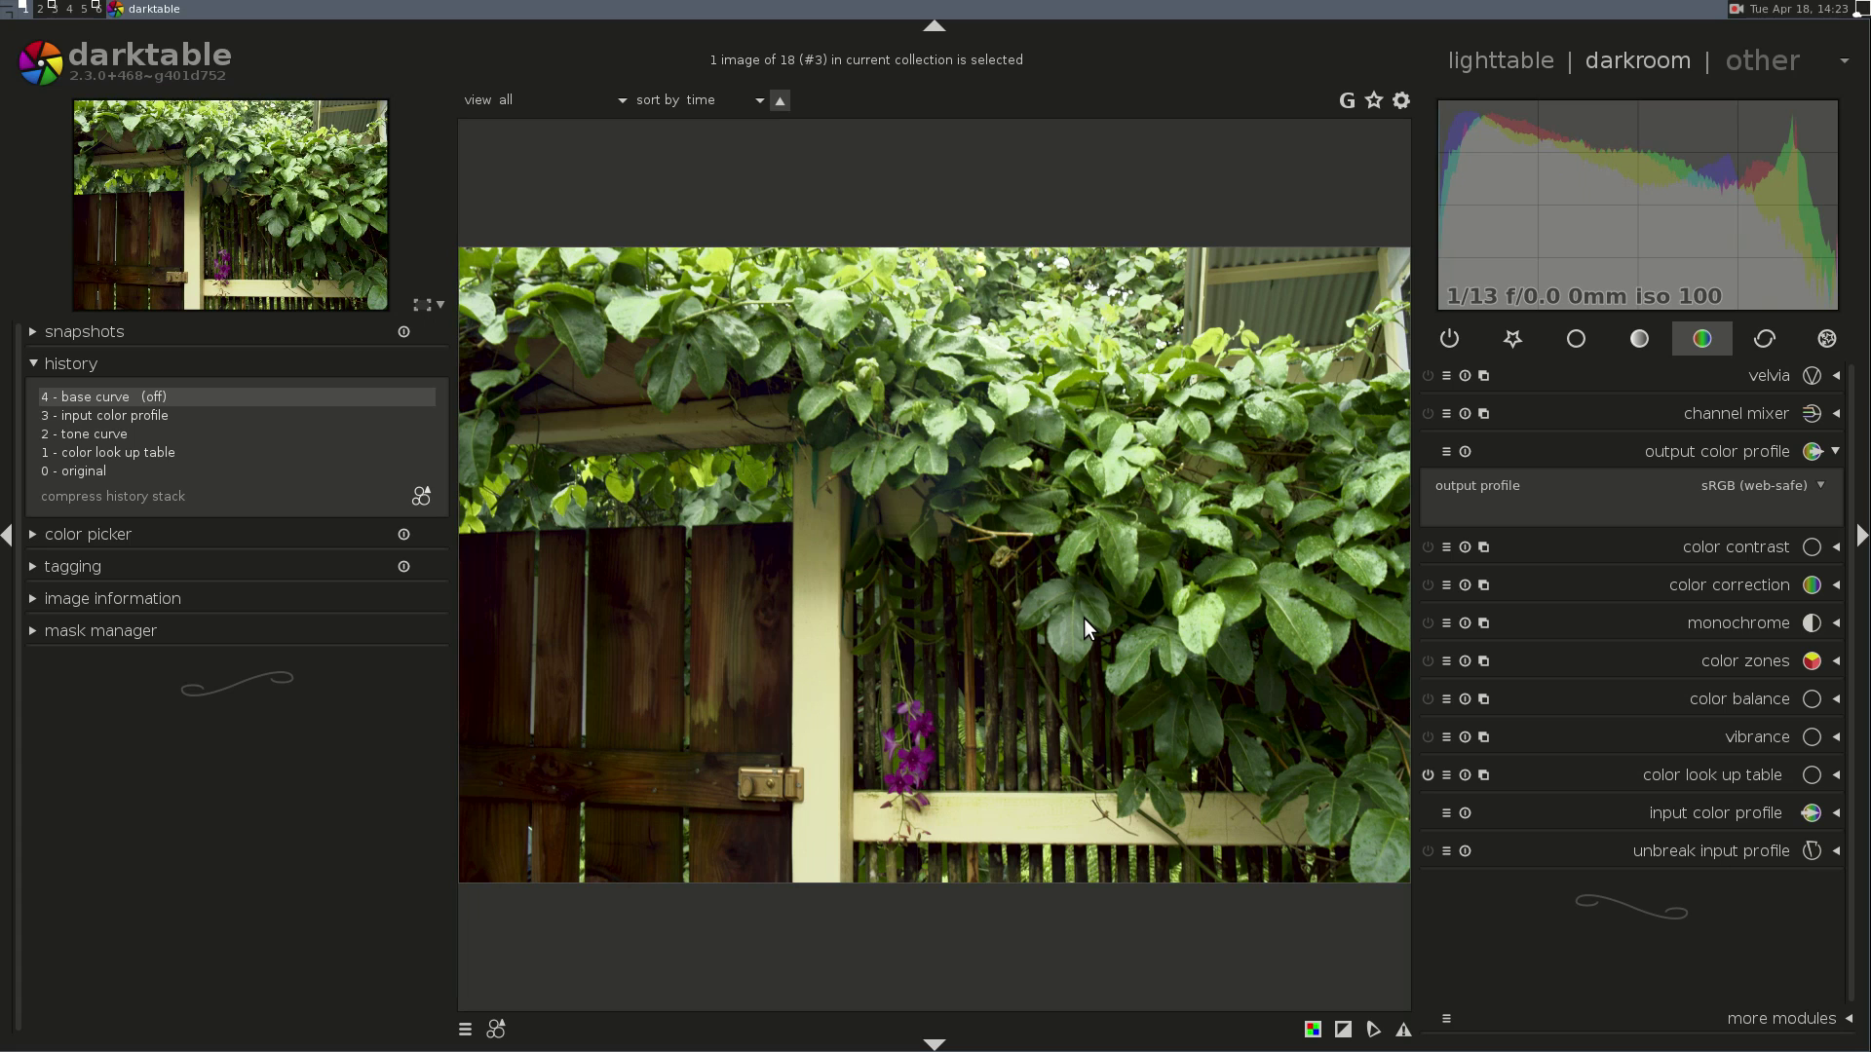
pyautogui.press('space')
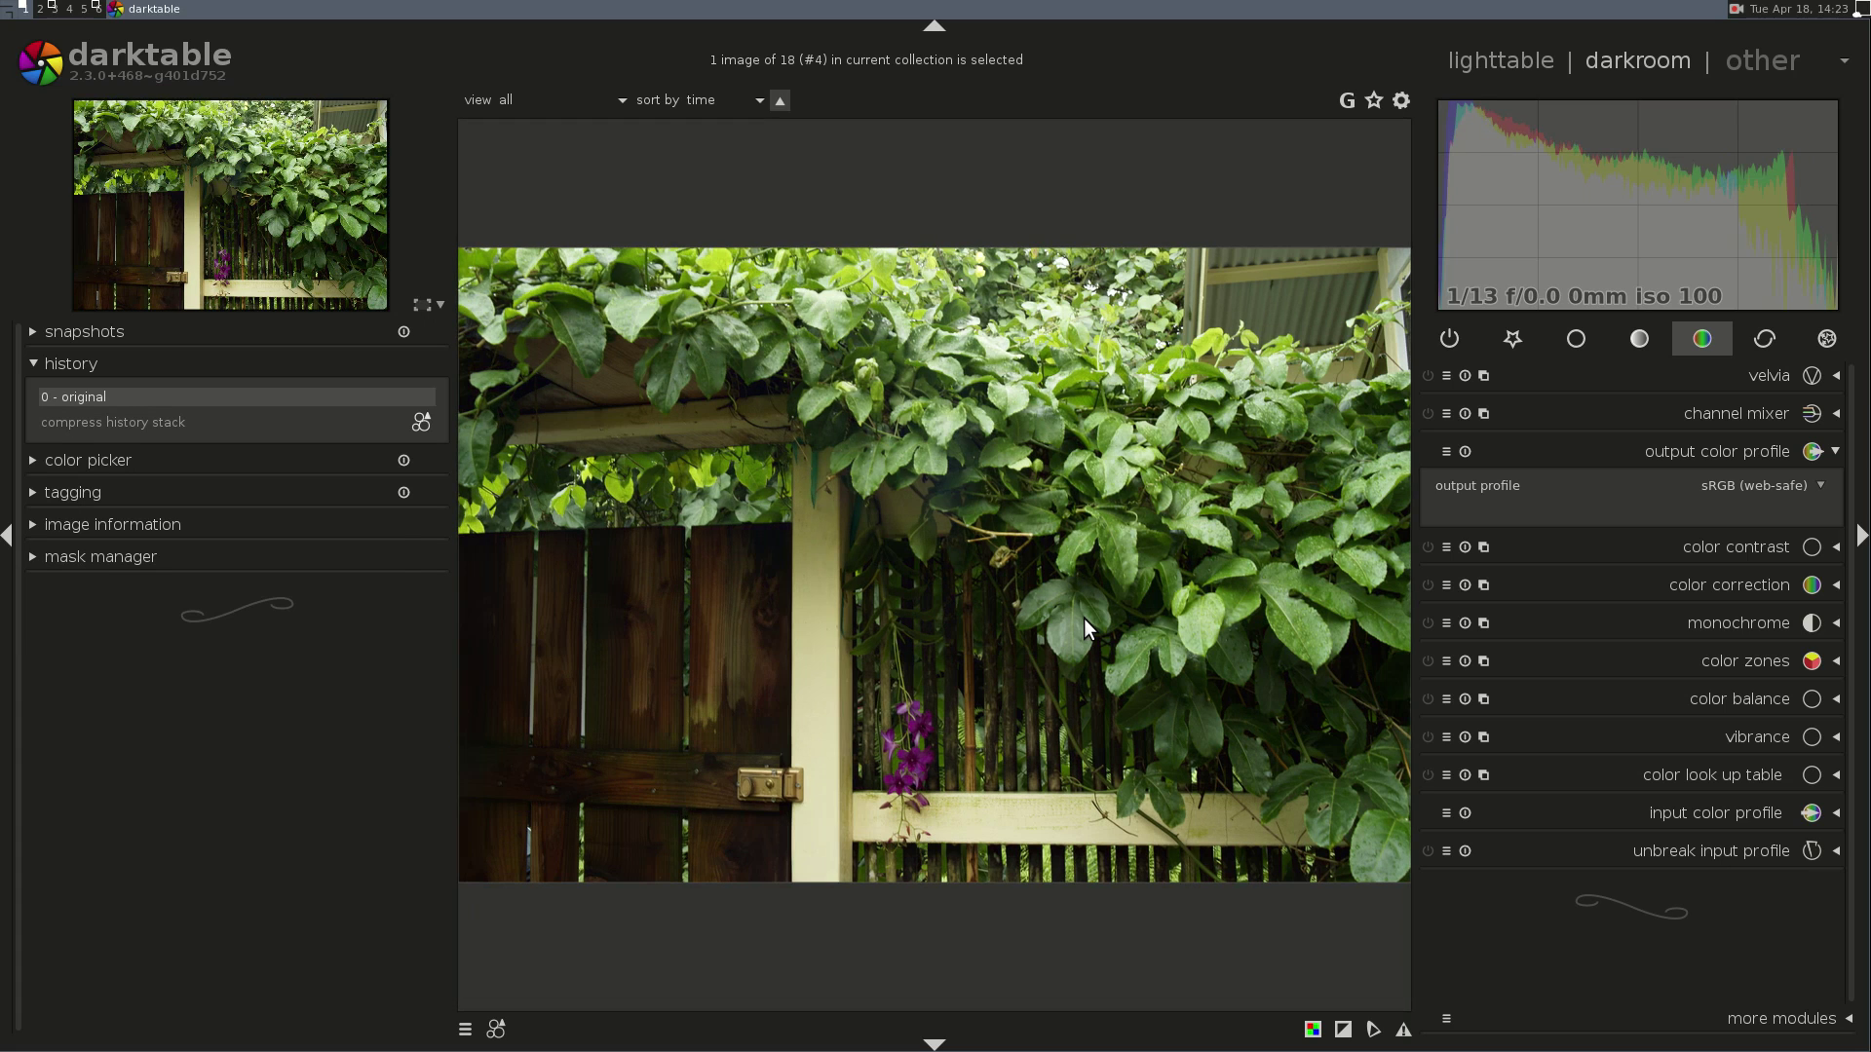
pyautogui.press('BackSpace')
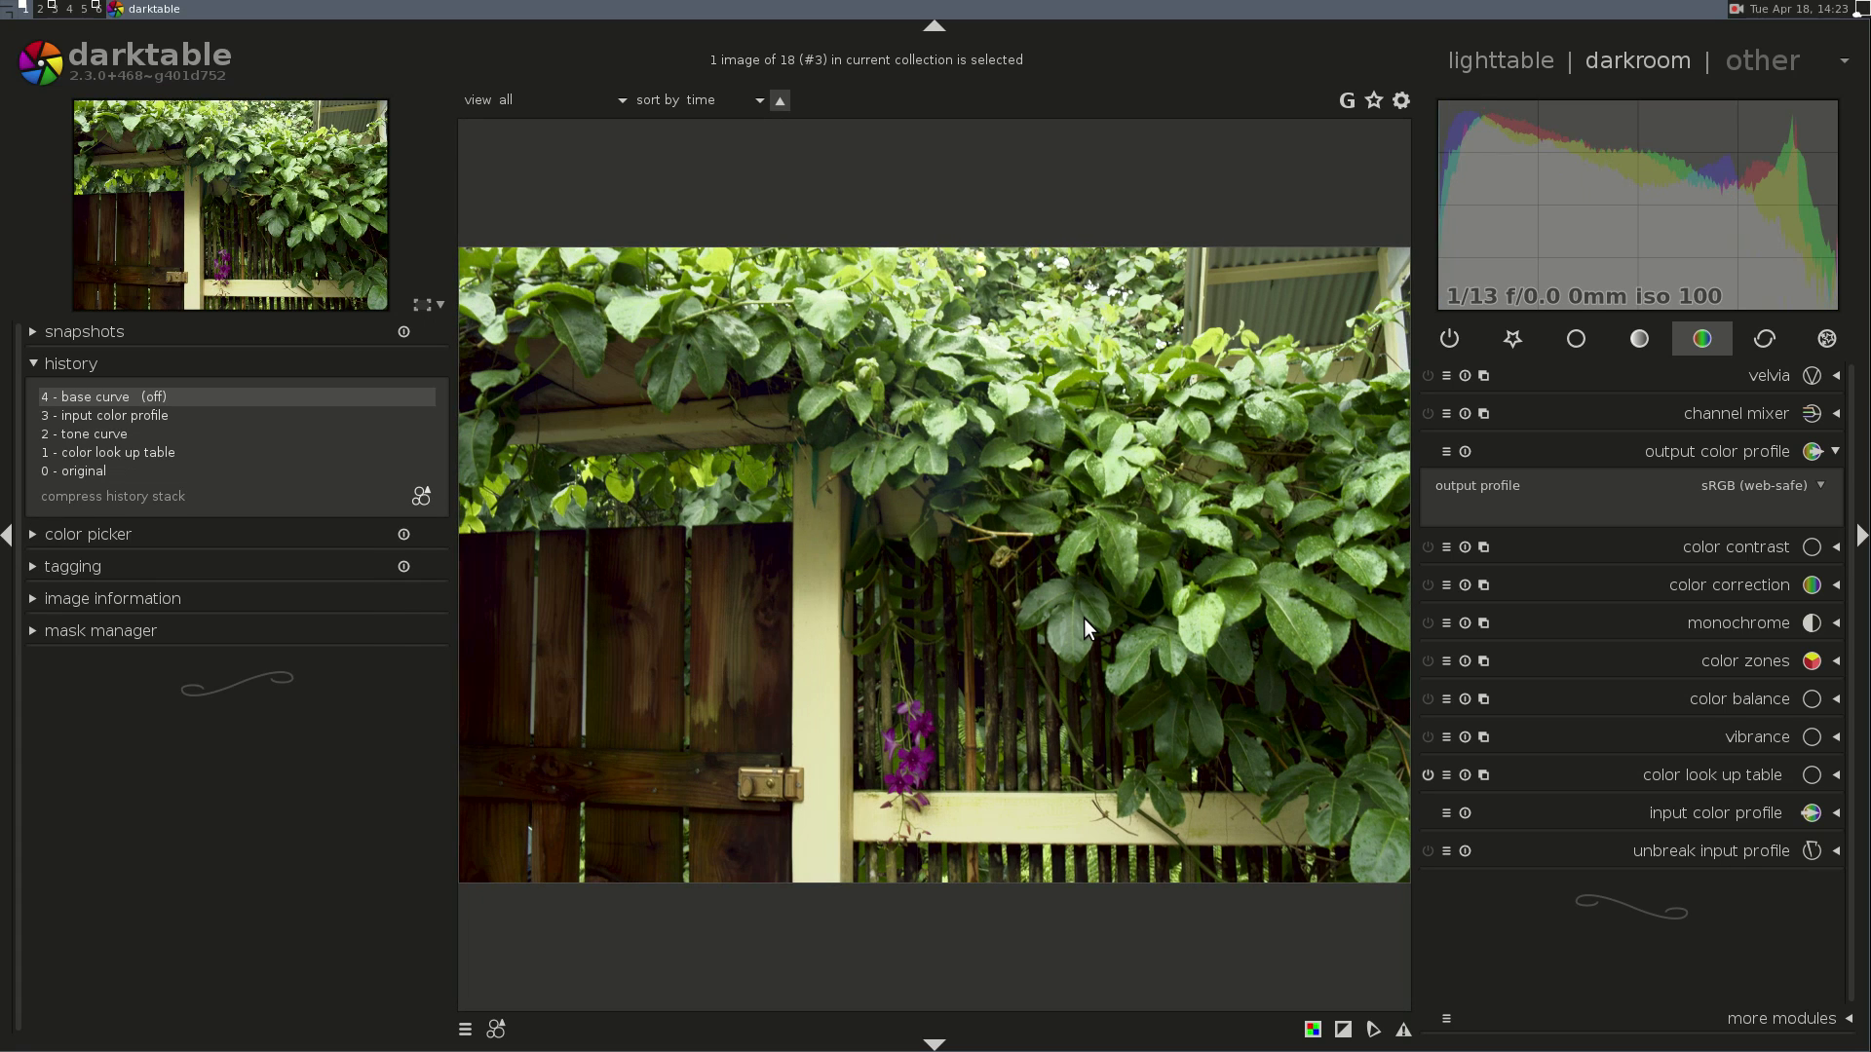
pyautogui.press('space')
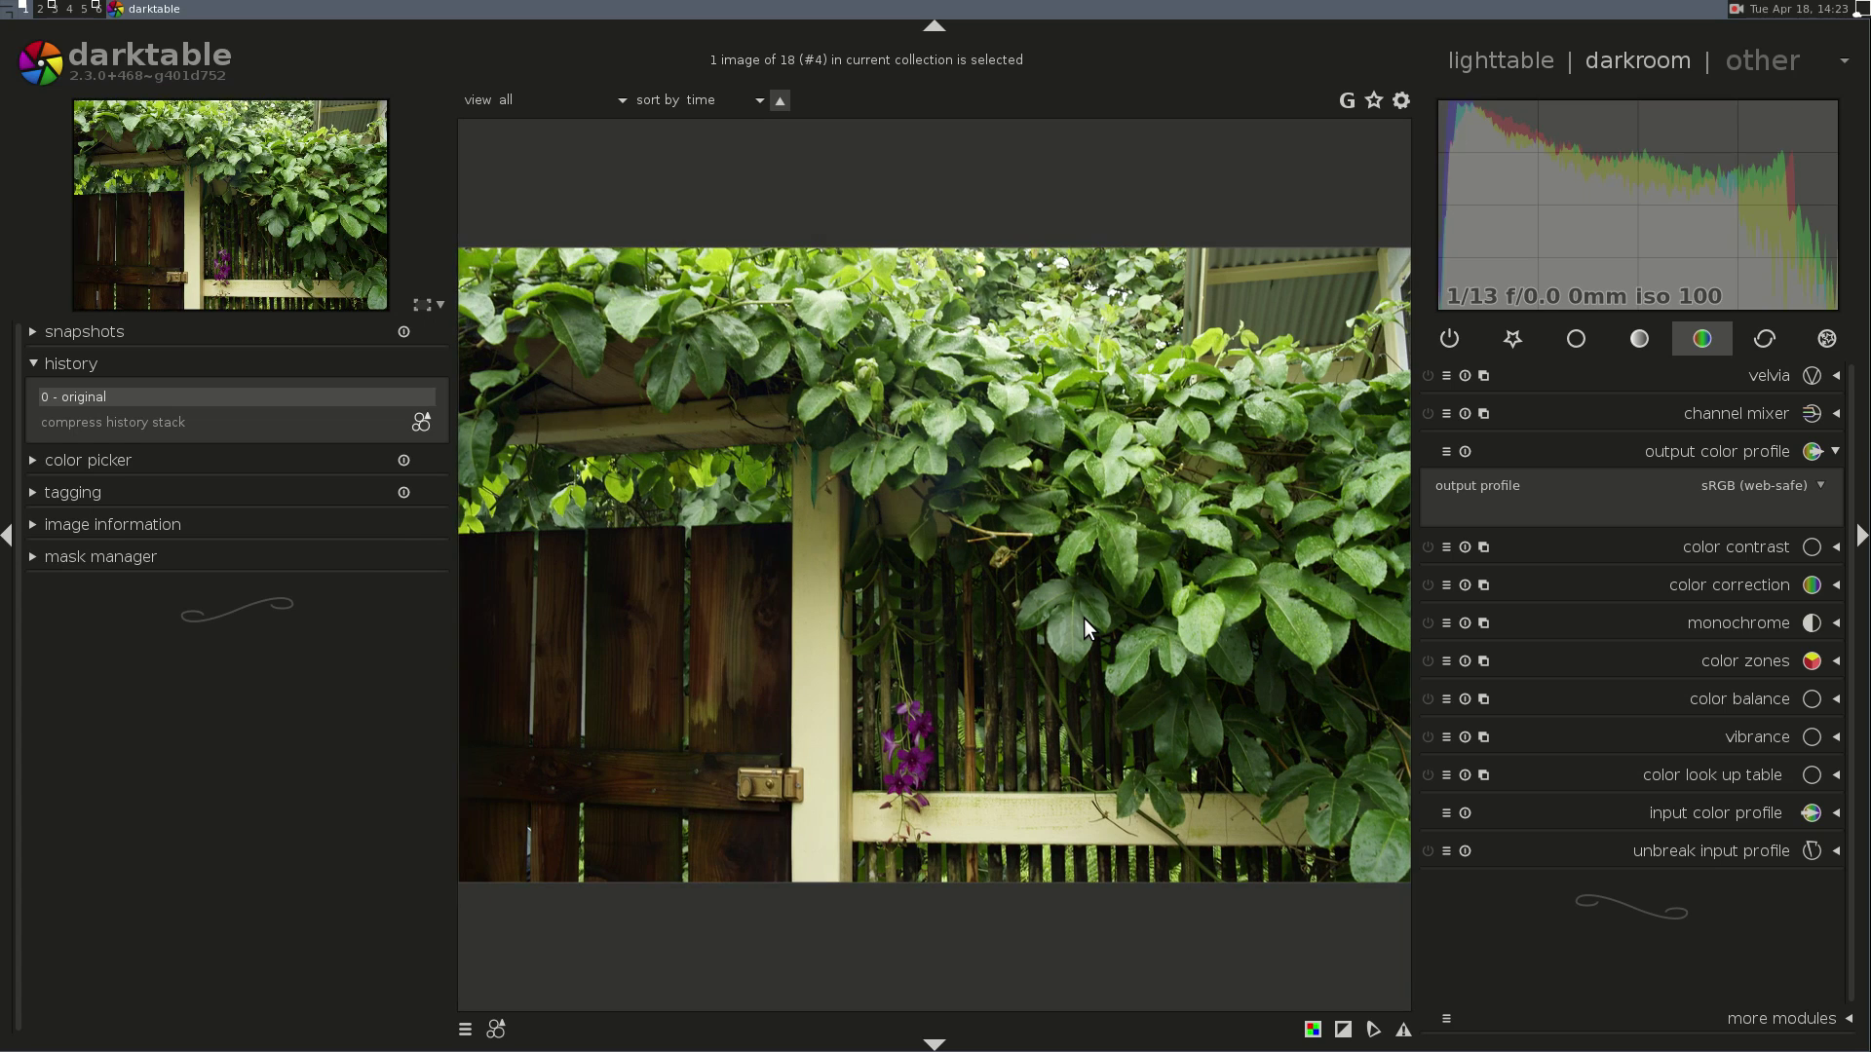
pyautogui.press('BackSpace')
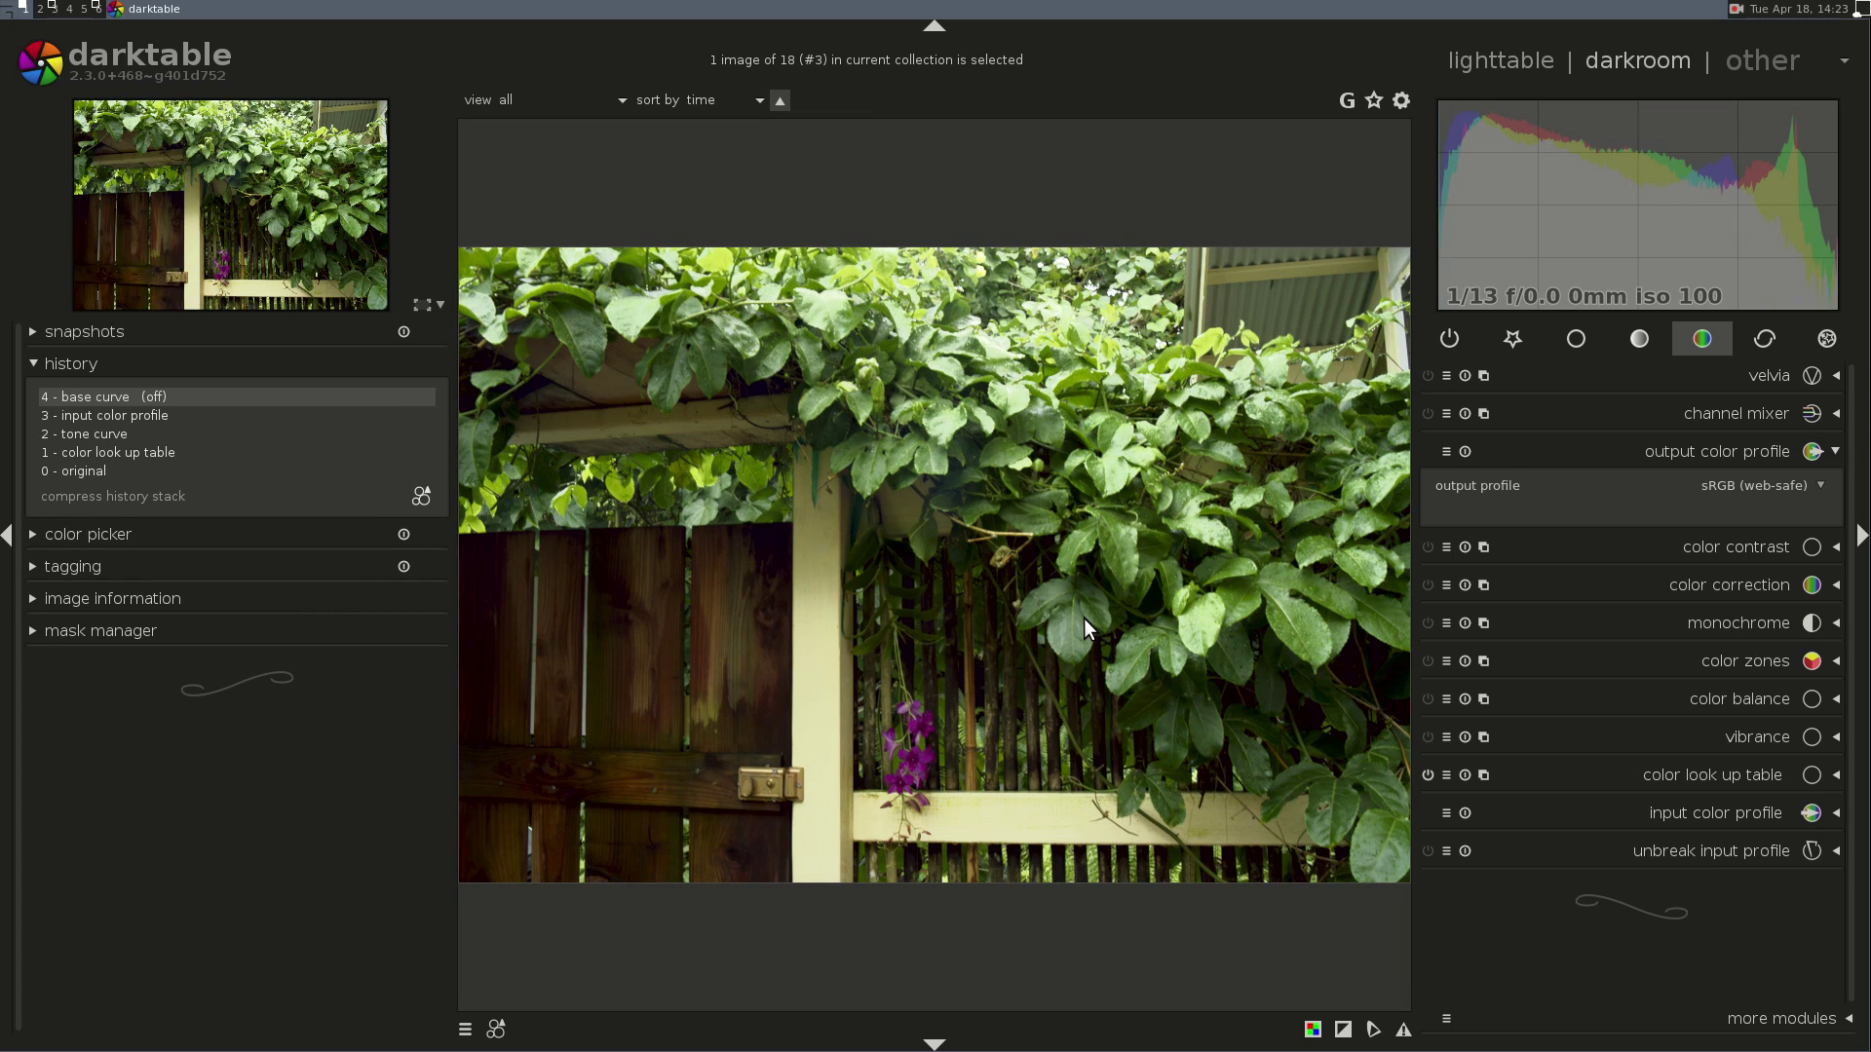
# - Compare history states '0 - original' and '4 - base curve' against the next image
pyautogui.click(105, 474)
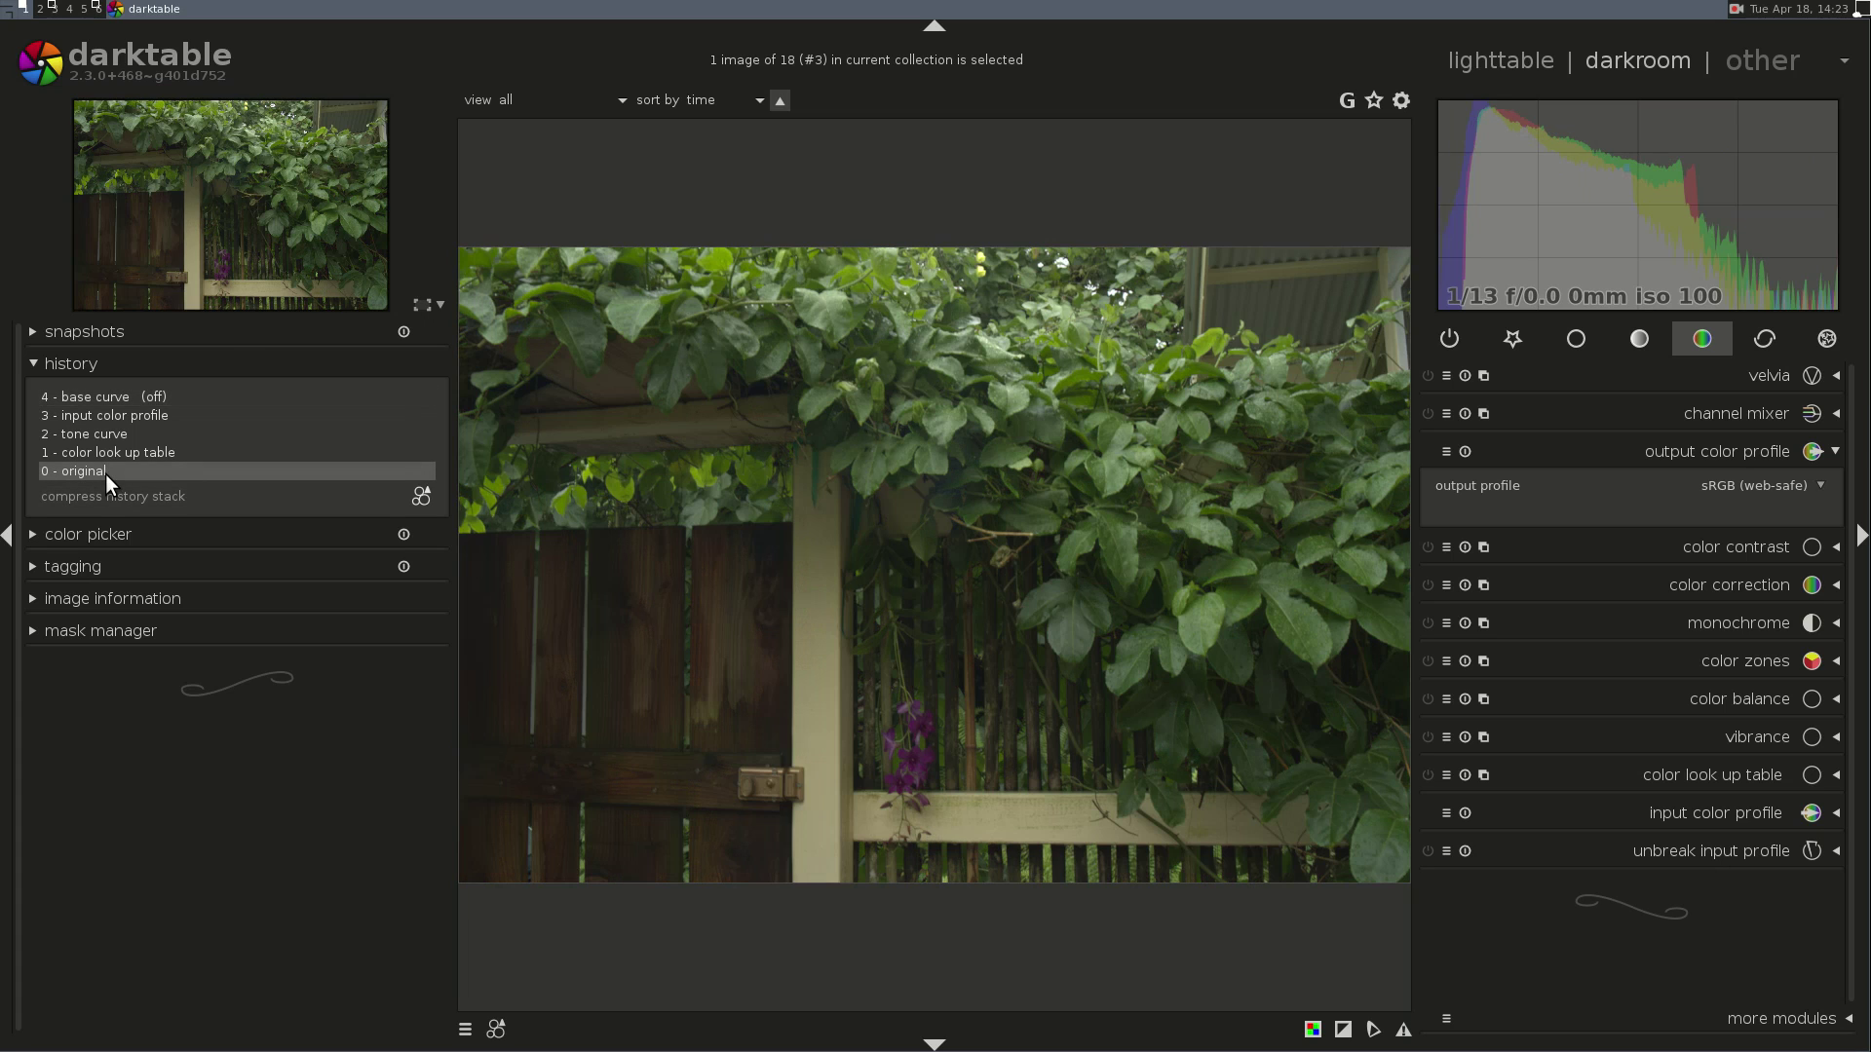
pyautogui.press('space')
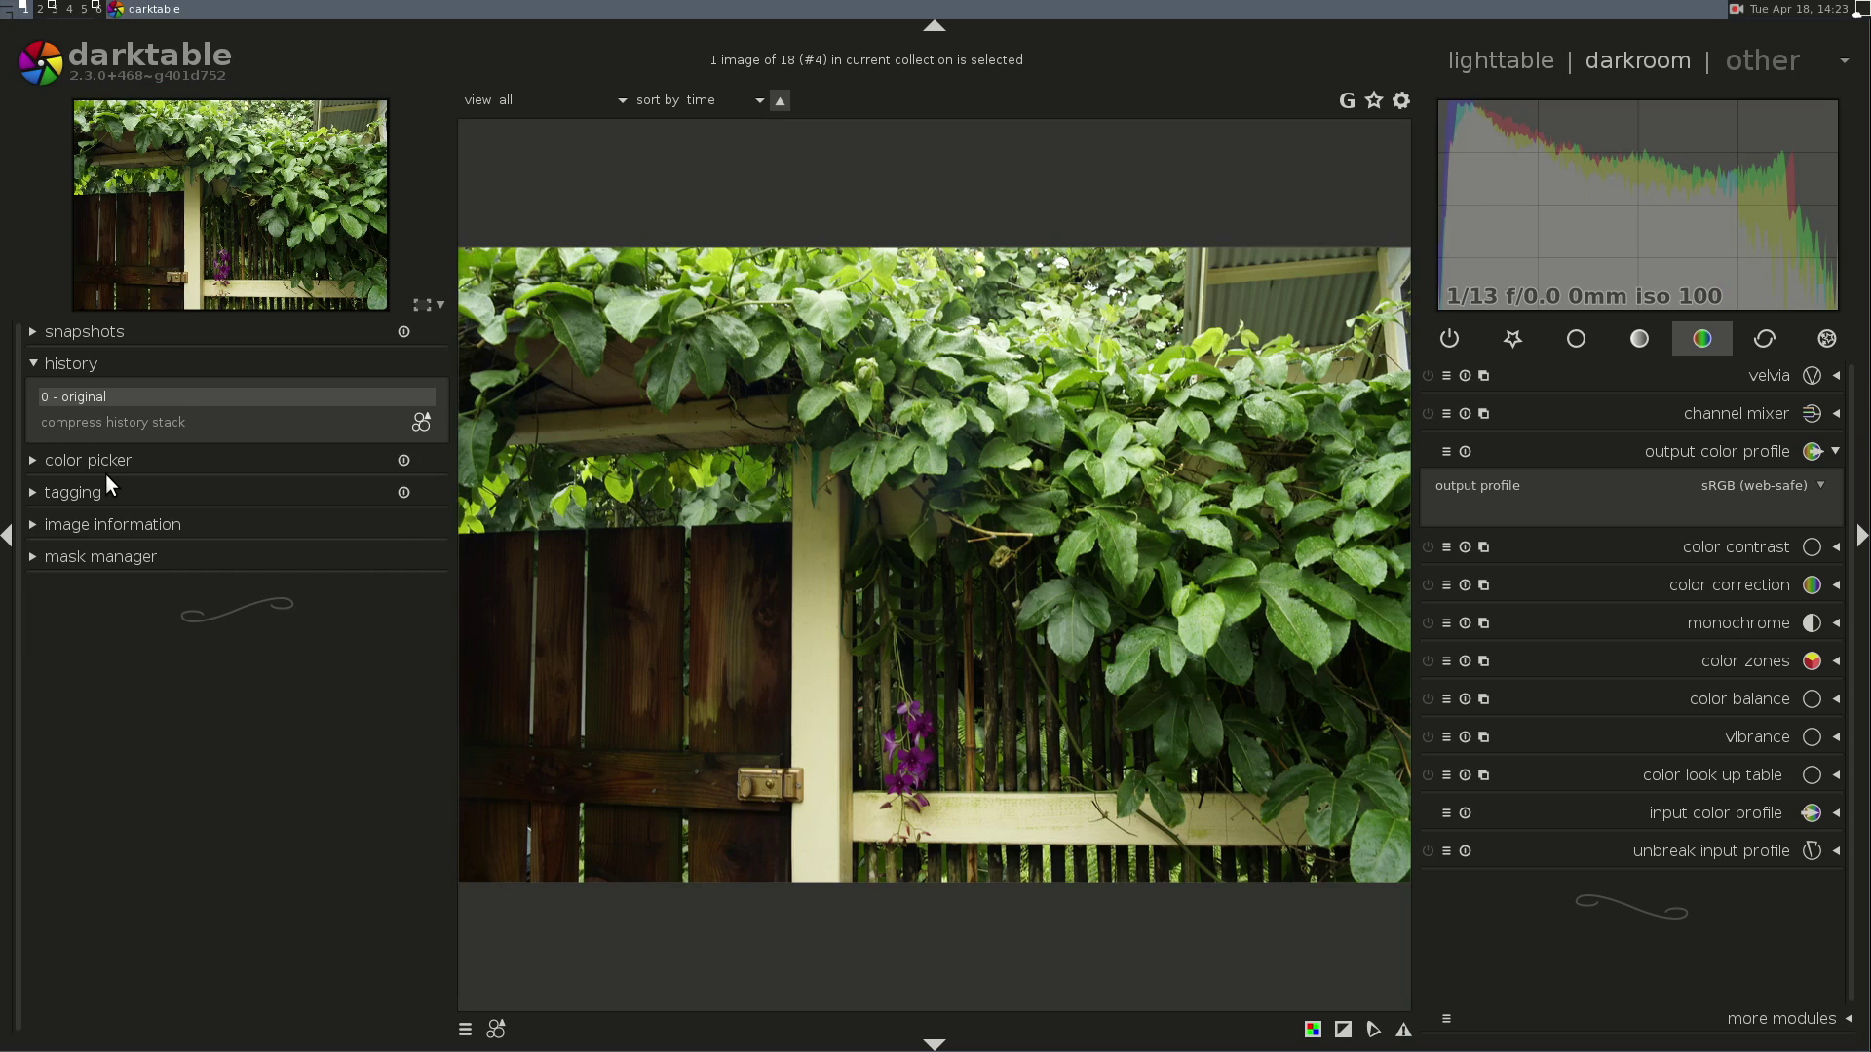
pyautogui.press('BackSpace')
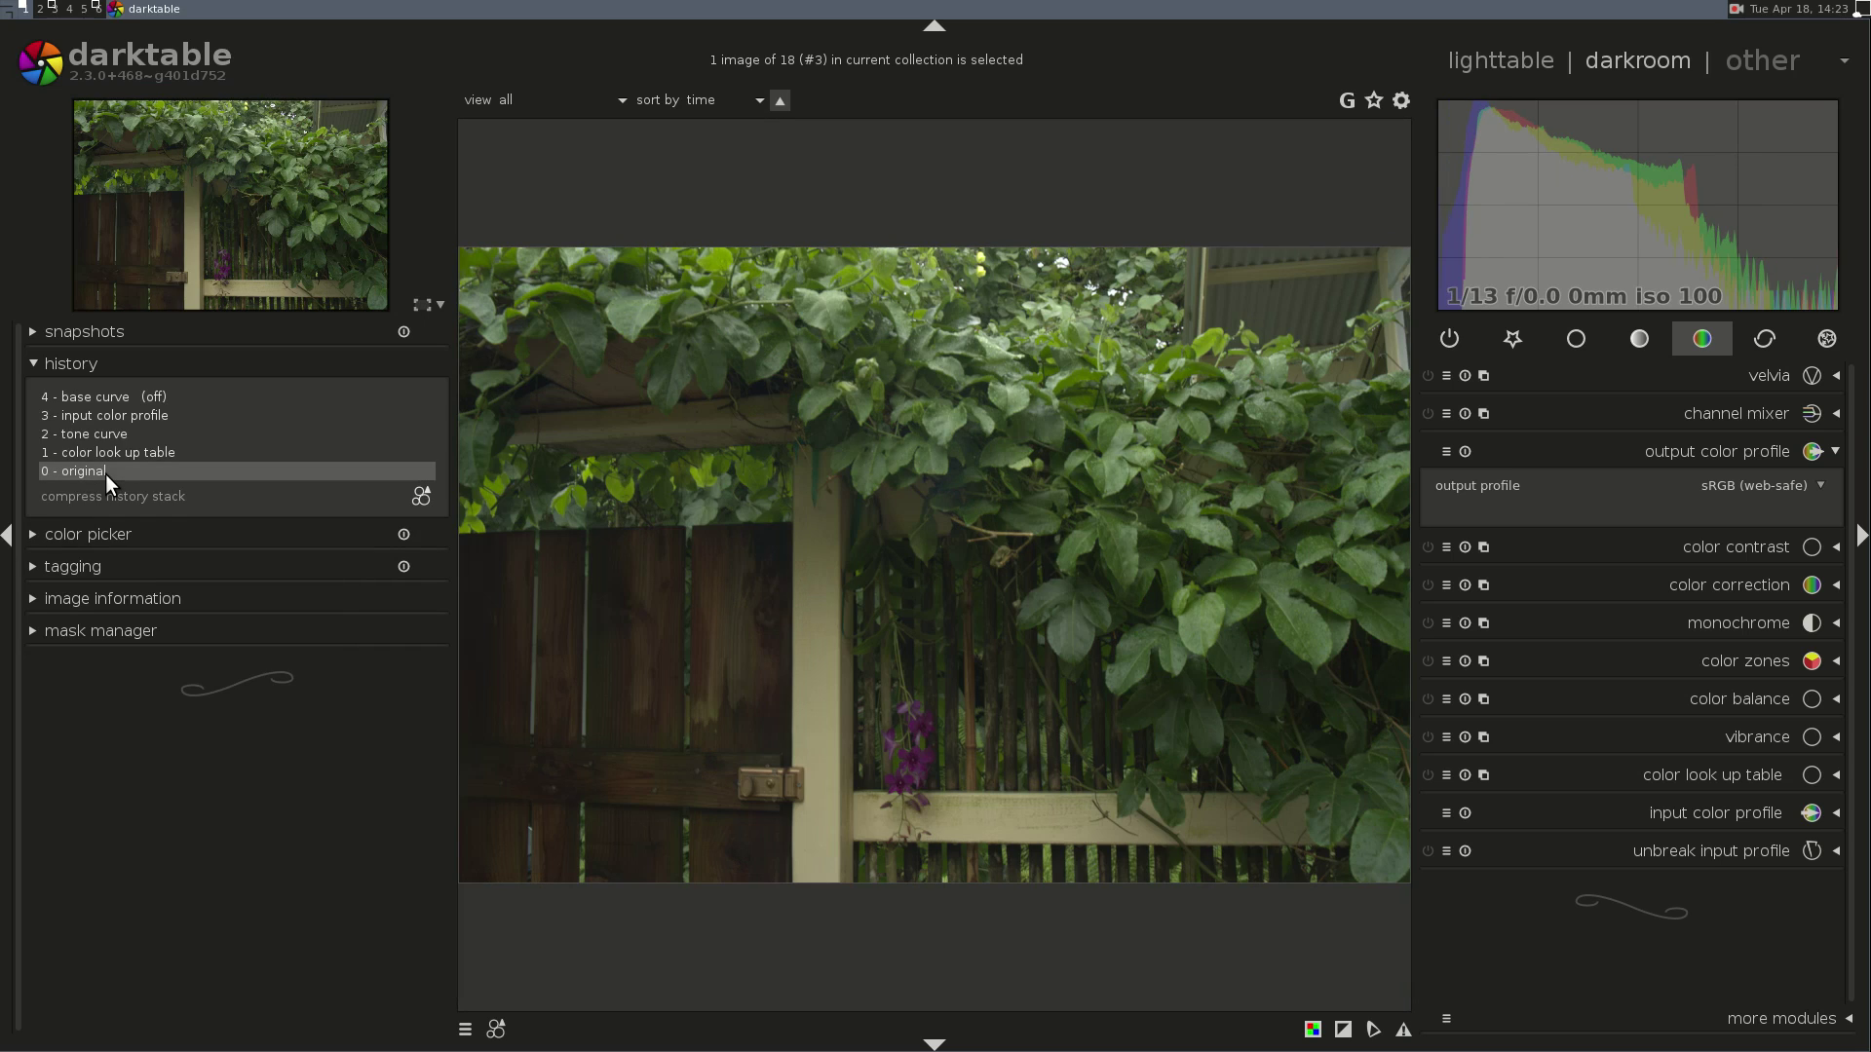
pyautogui.click(120, 394)
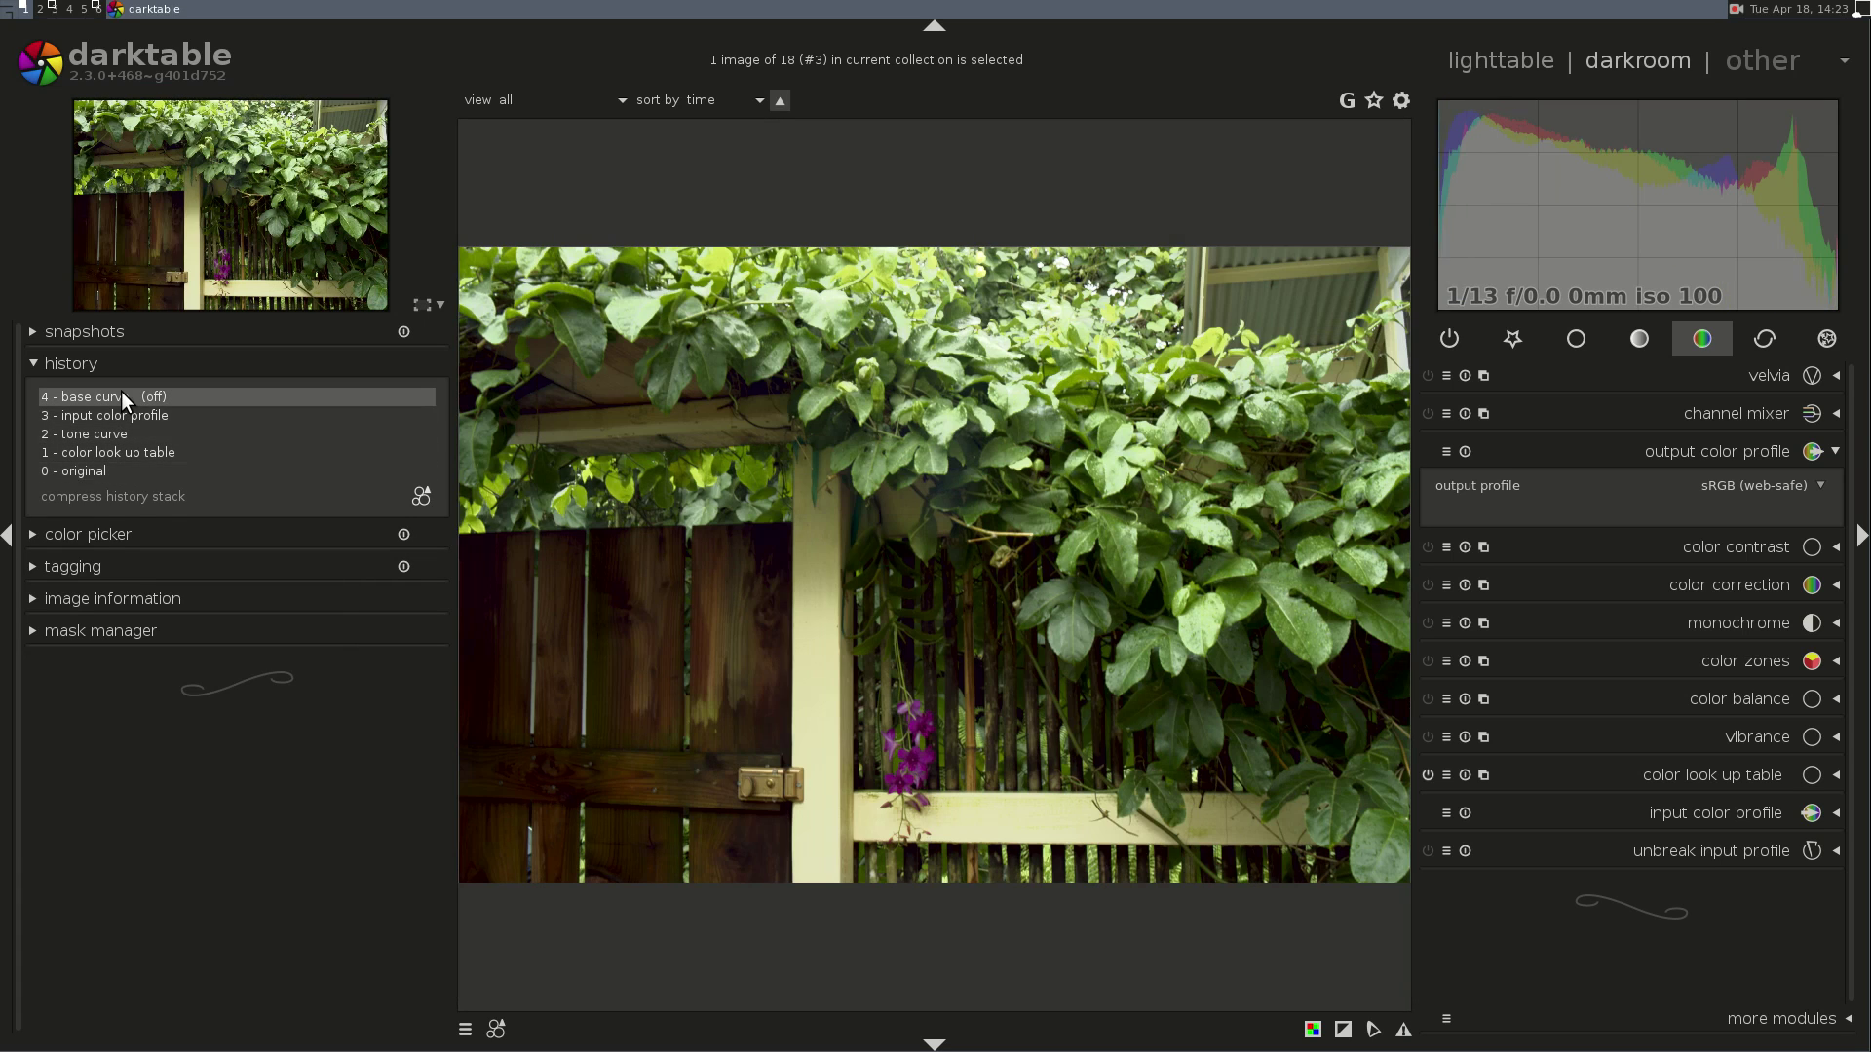
pyautogui.press('space')
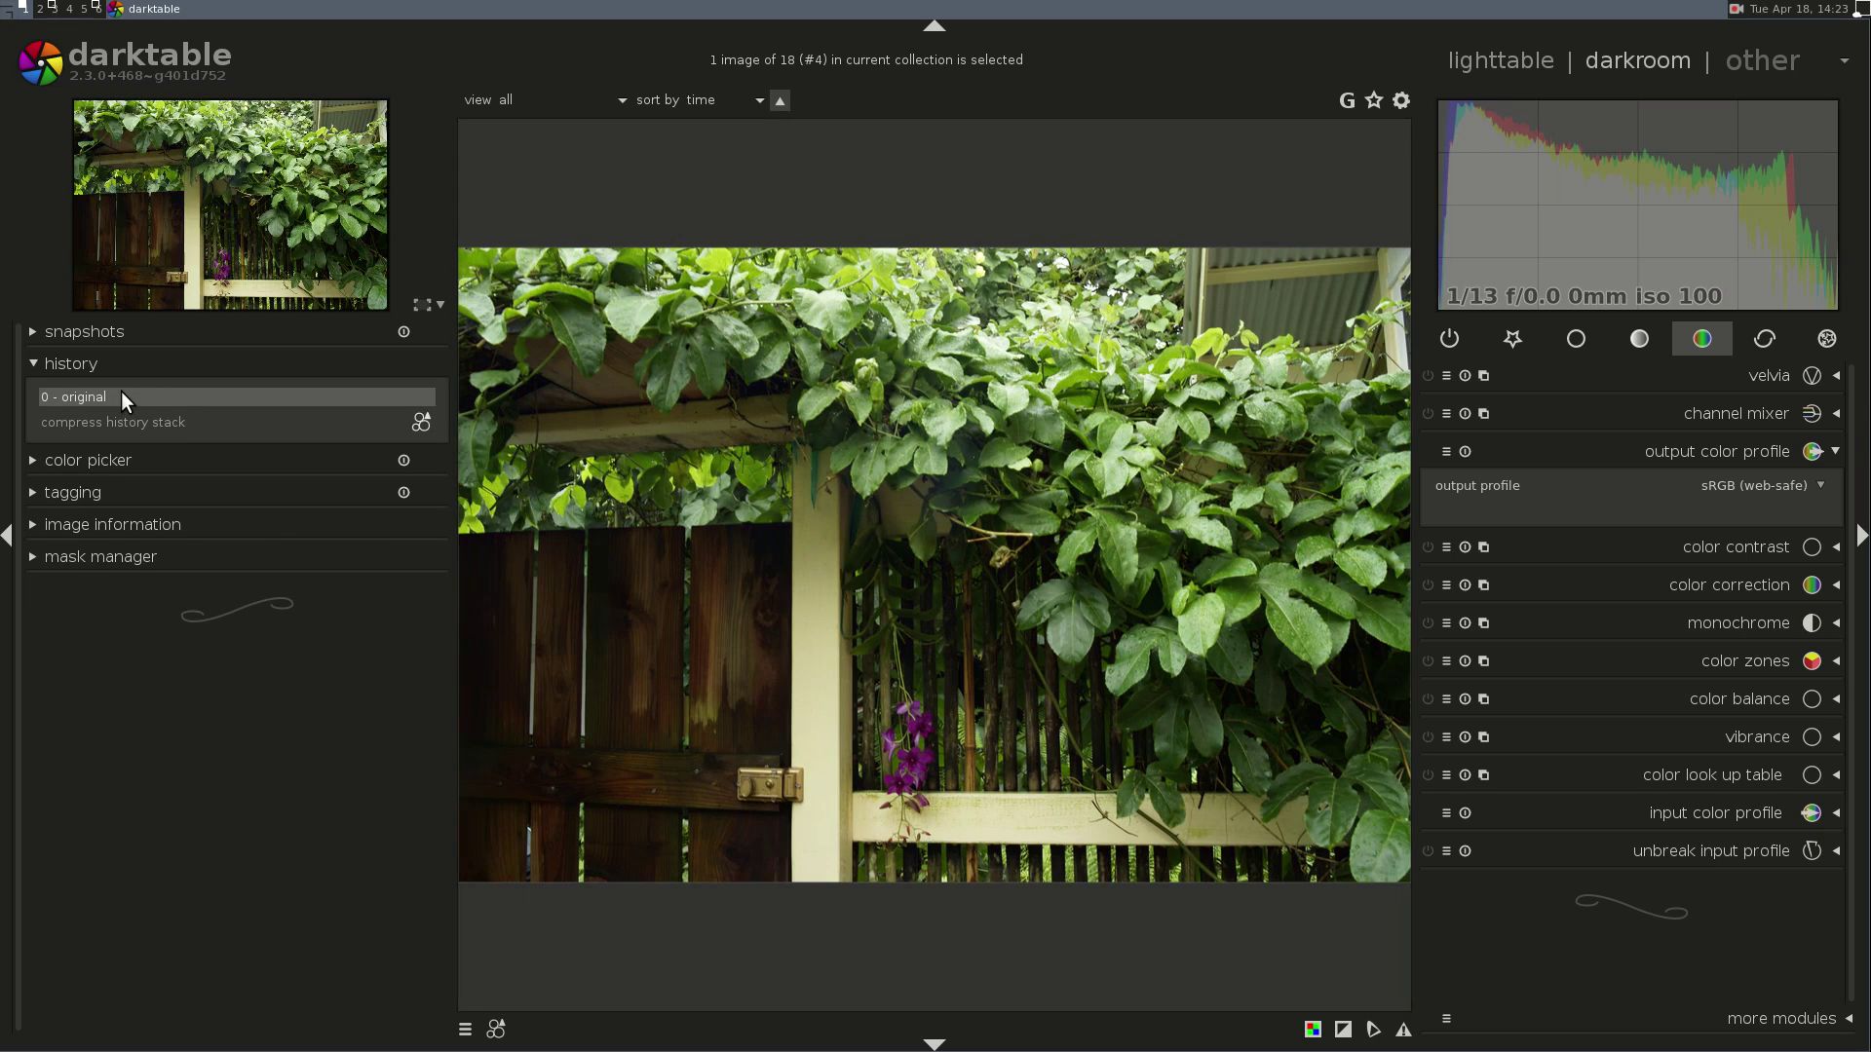
pyautogui.press('BackSpace')
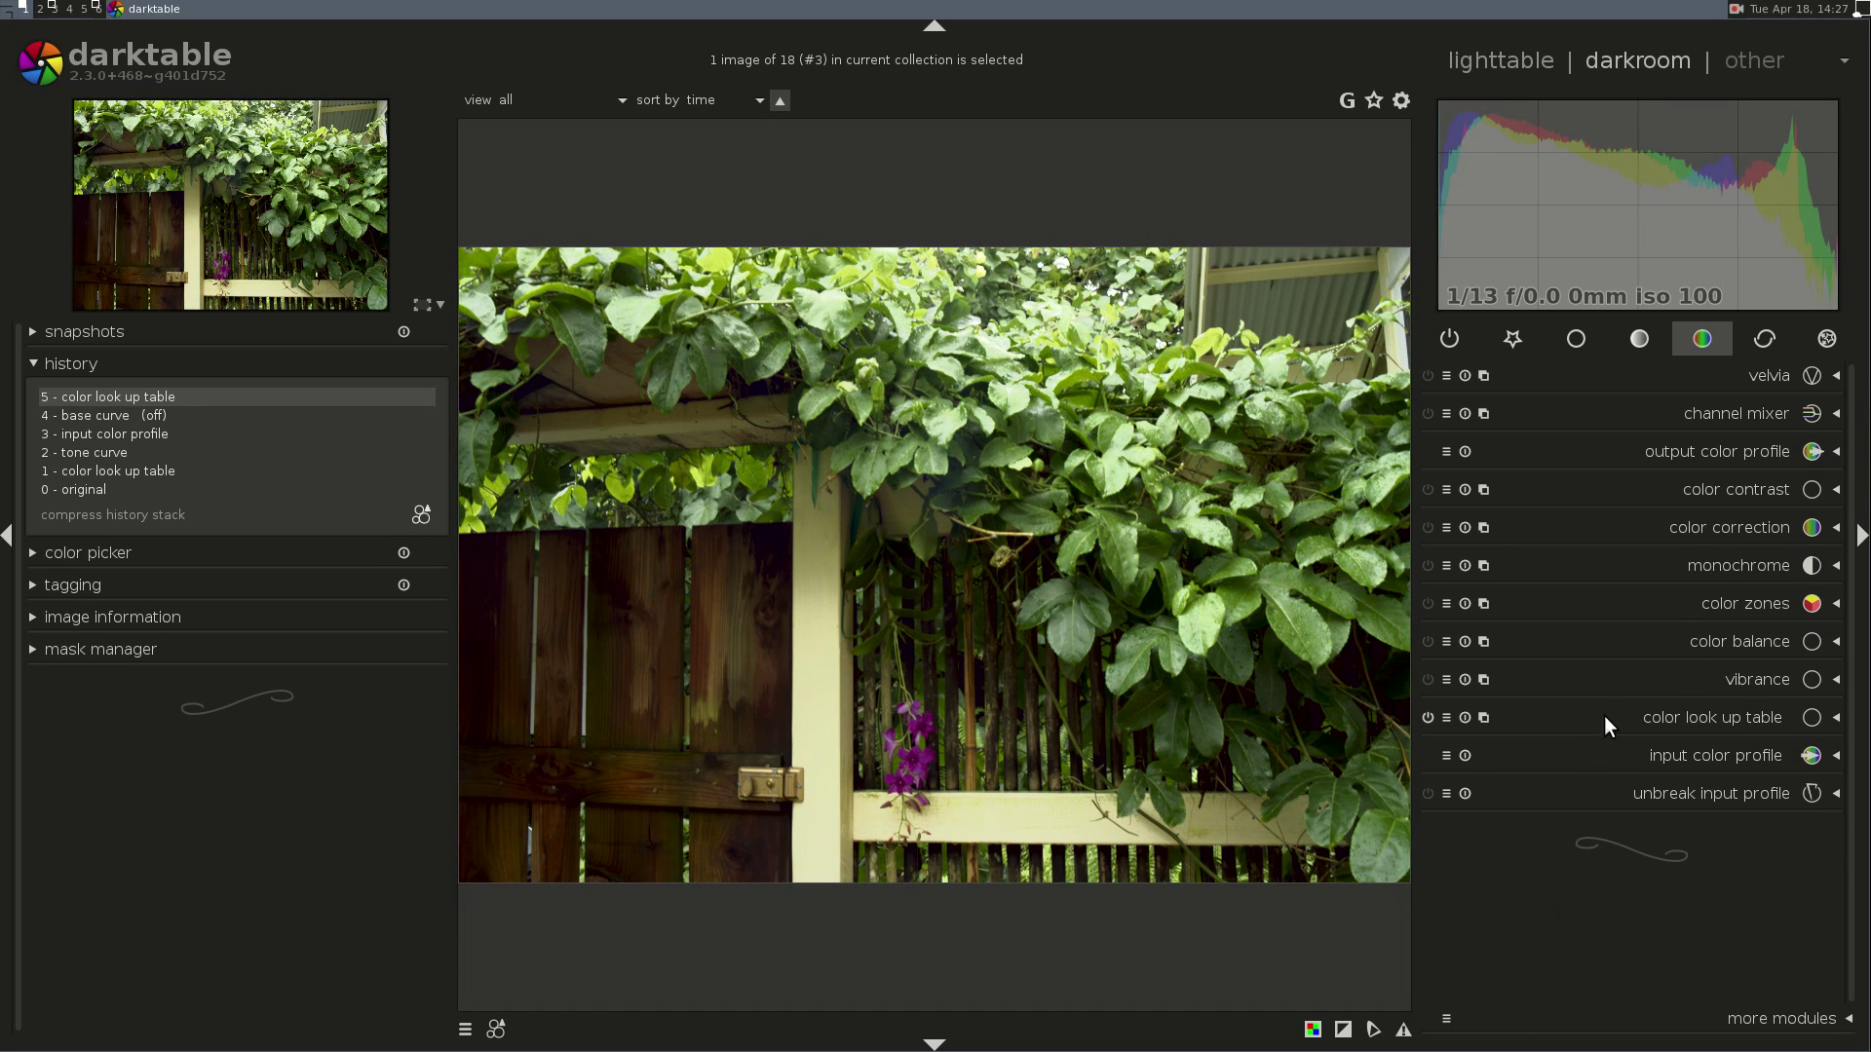
# - Store a new color look up table preset named ILCE-7R_100
pyautogui.click(1444, 717)
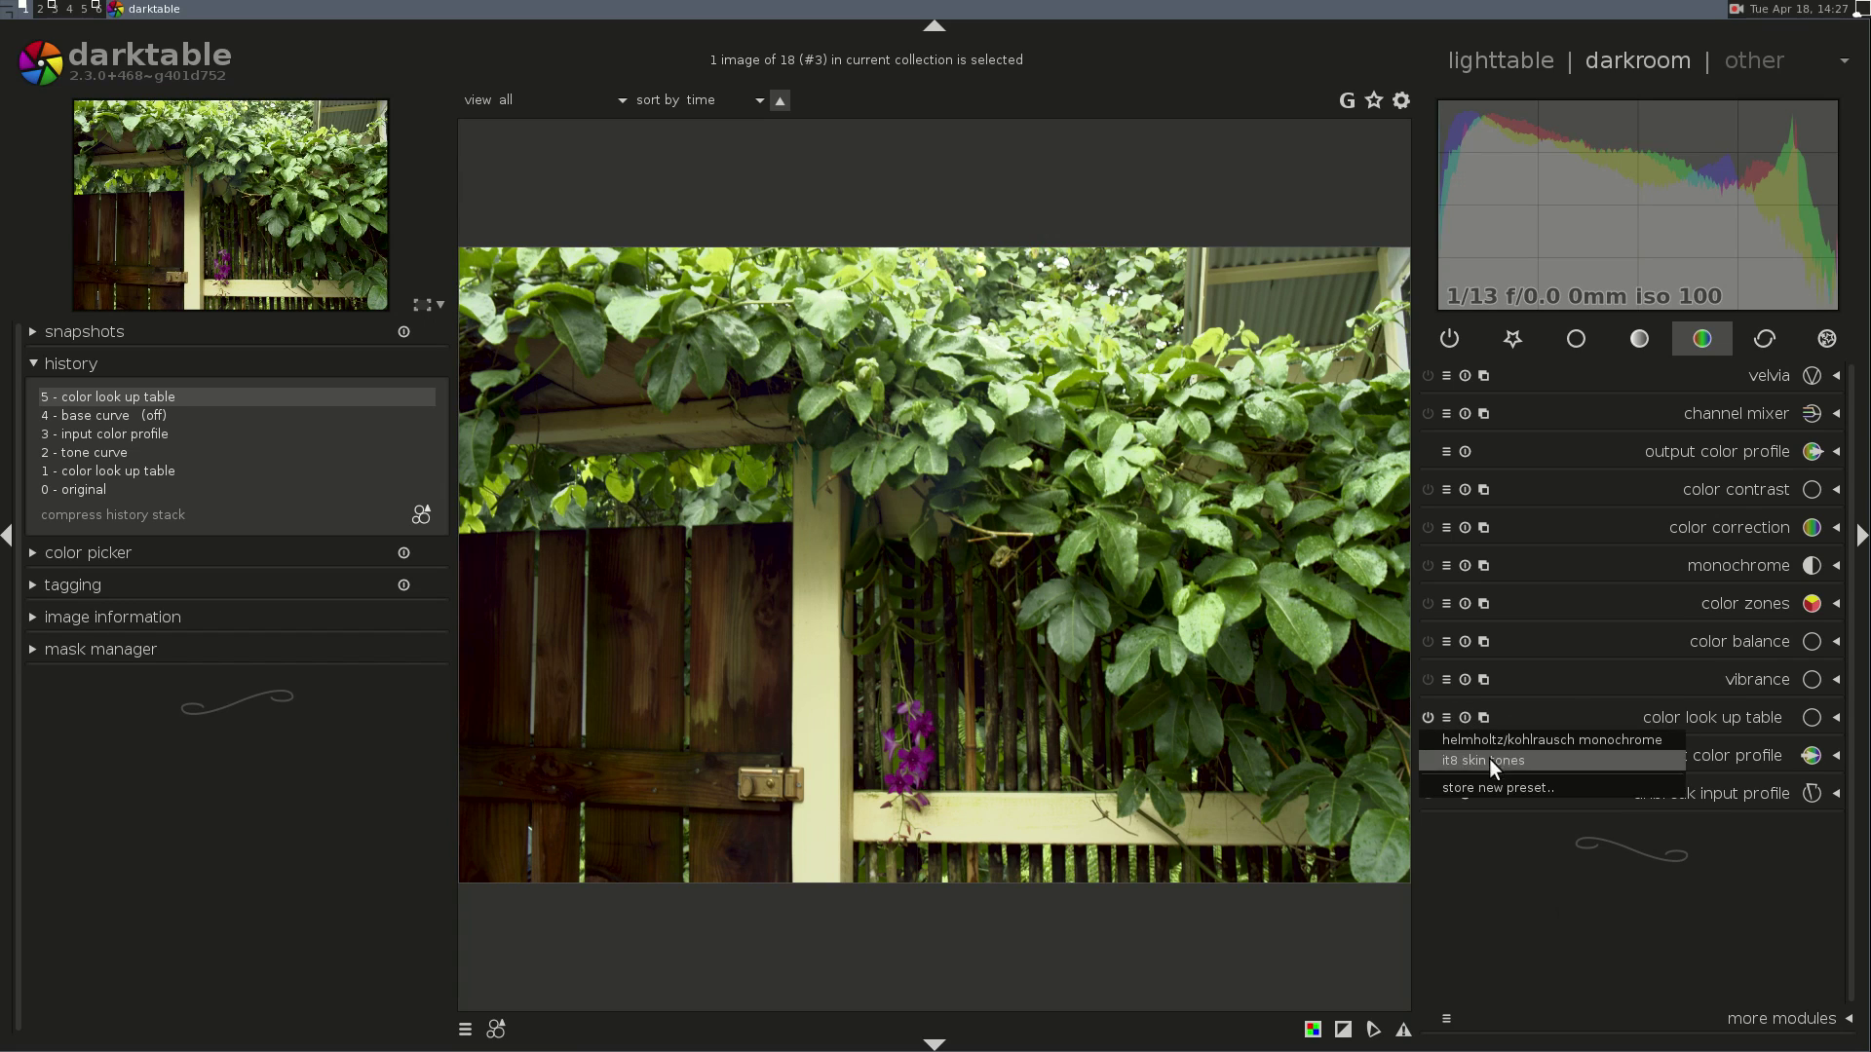
pyautogui.click(1494, 786)
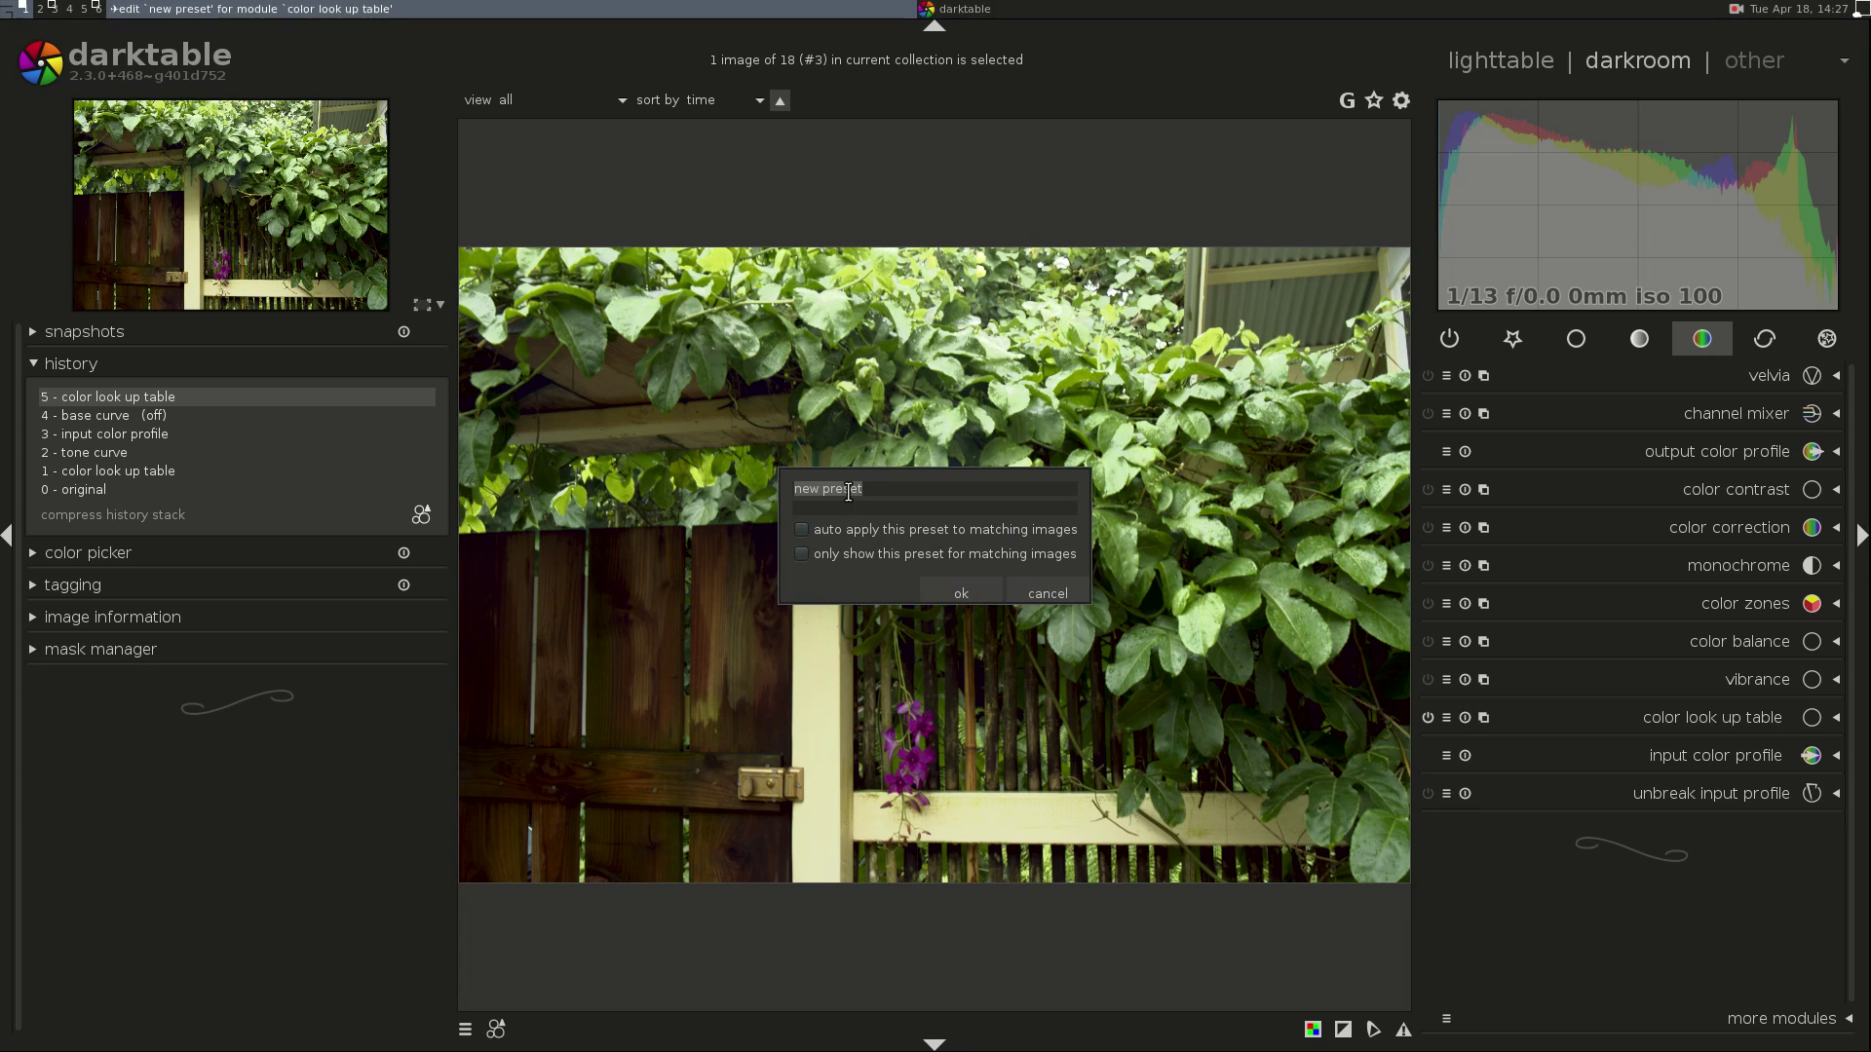
pyautogui.press('BackSpace')
pyautogui.write('ILCE-7R_100')
# - Auto-apply the preset to model ILCE-7R with ISO 100 to 100, and save it
pyautogui.click(801, 530)
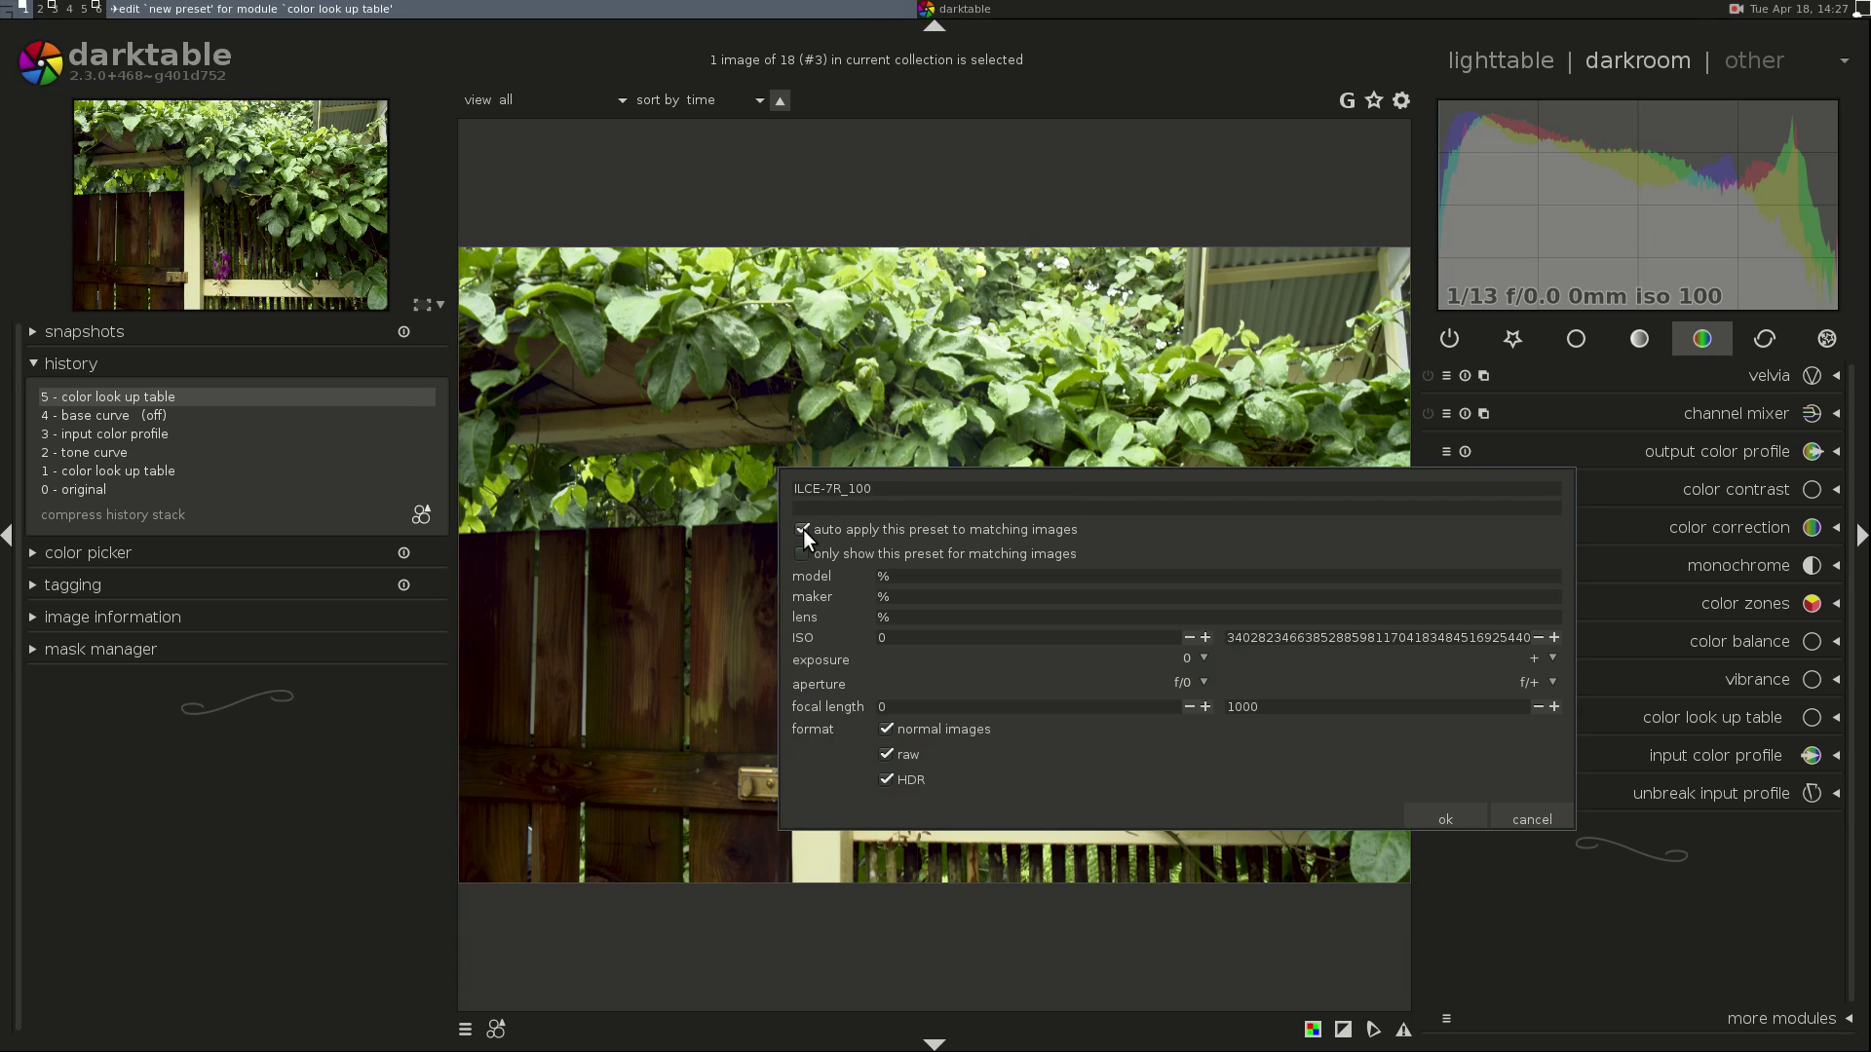
pyautogui.click(908, 582)
pyautogui.press('BackSpace')
pyautogui.write('ILCE-7R')
pyautogui.doubleClick(911, 635)
pyautogui.write('10')
pyautogui.doubleClick(1395, 638)
pyautogui.write('10')
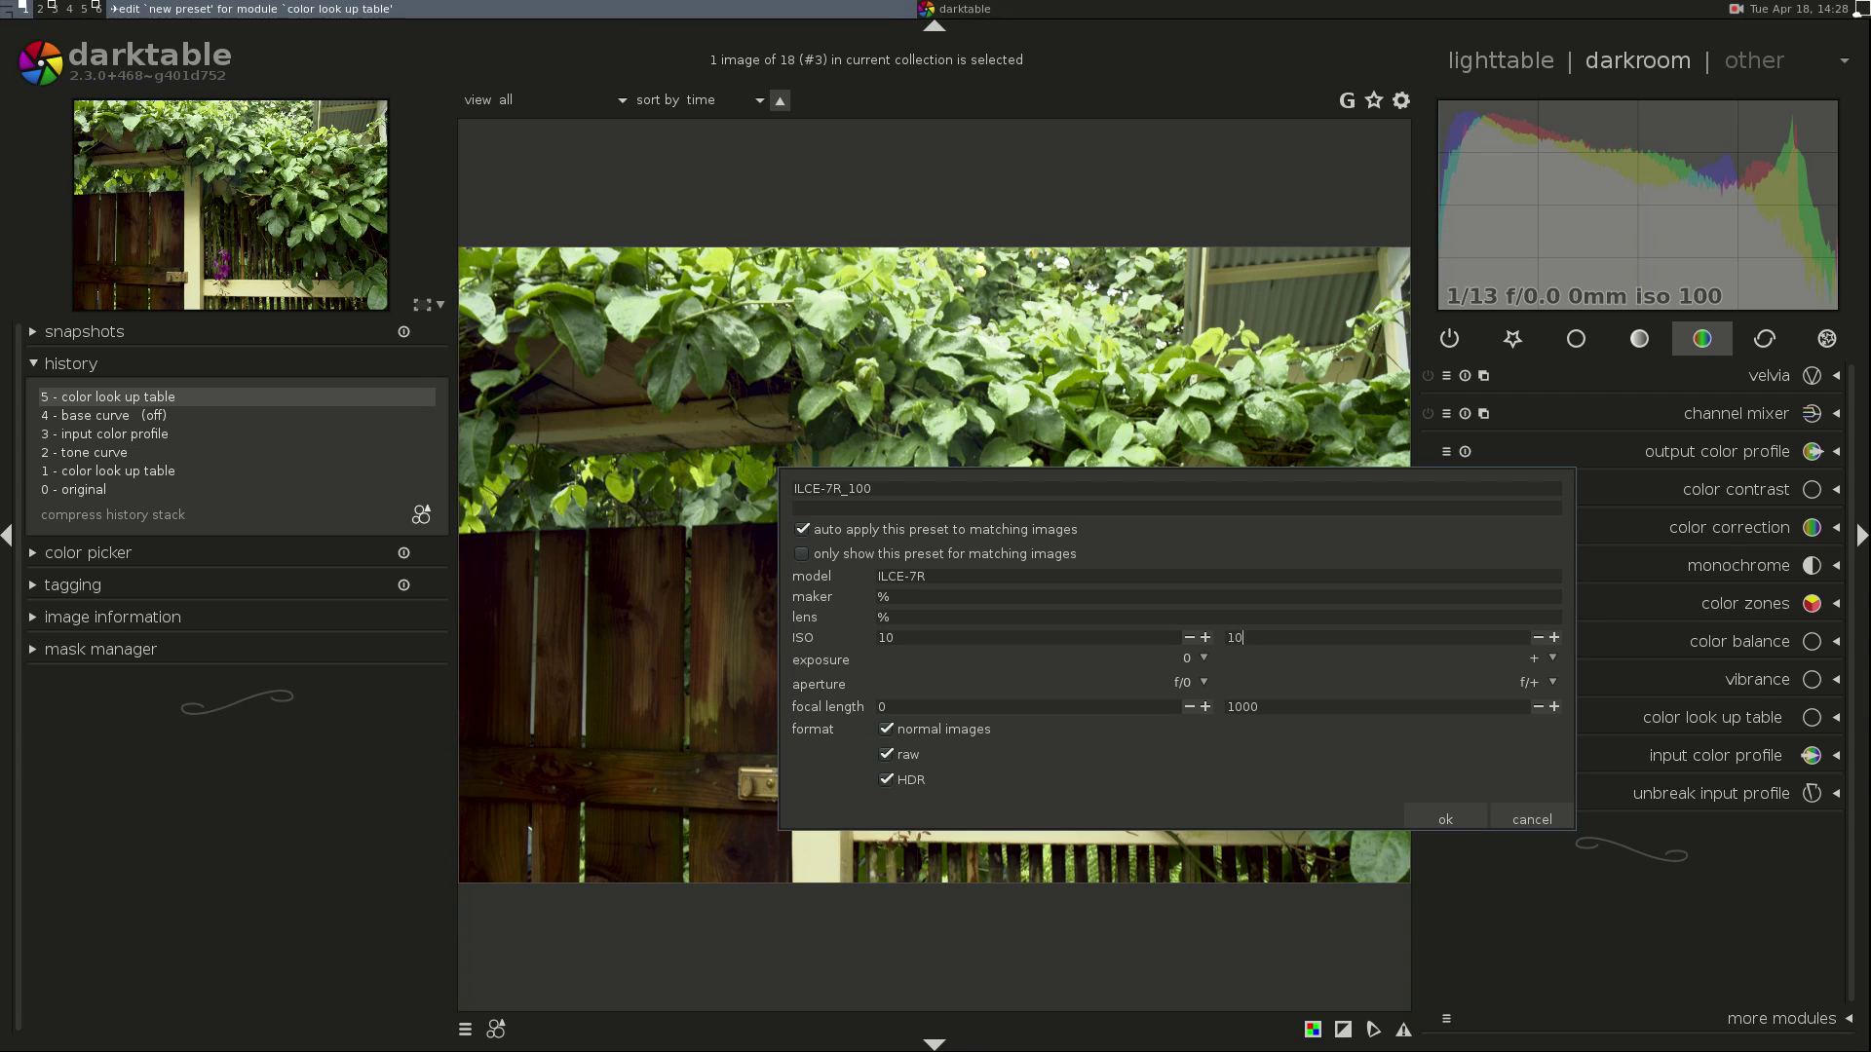
pyautogui.write('0')
pyautogui.click(980, 645)
pyautogui.write('100')
pyautogui.click(1464, 815)
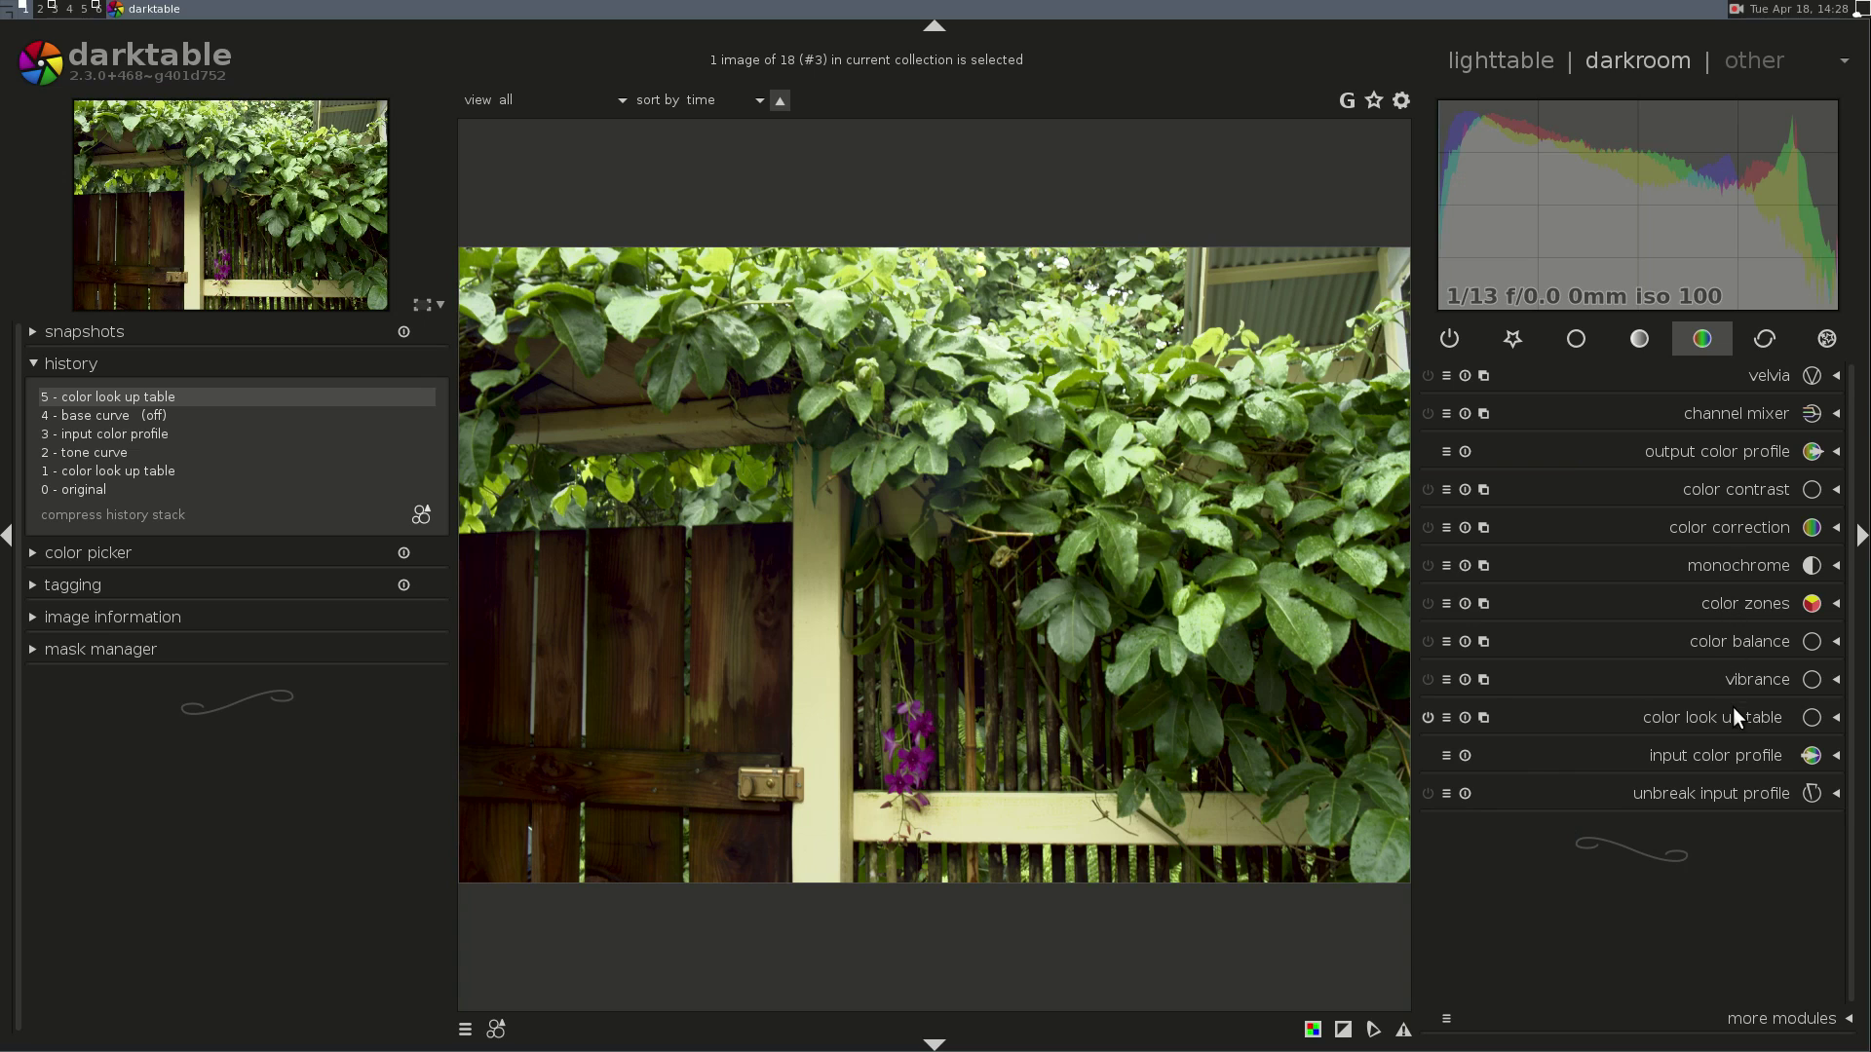
# - Edit ILCE-7R_100 so it no longer applies to normal images, only raw
pyautogui.click(1445, 717)
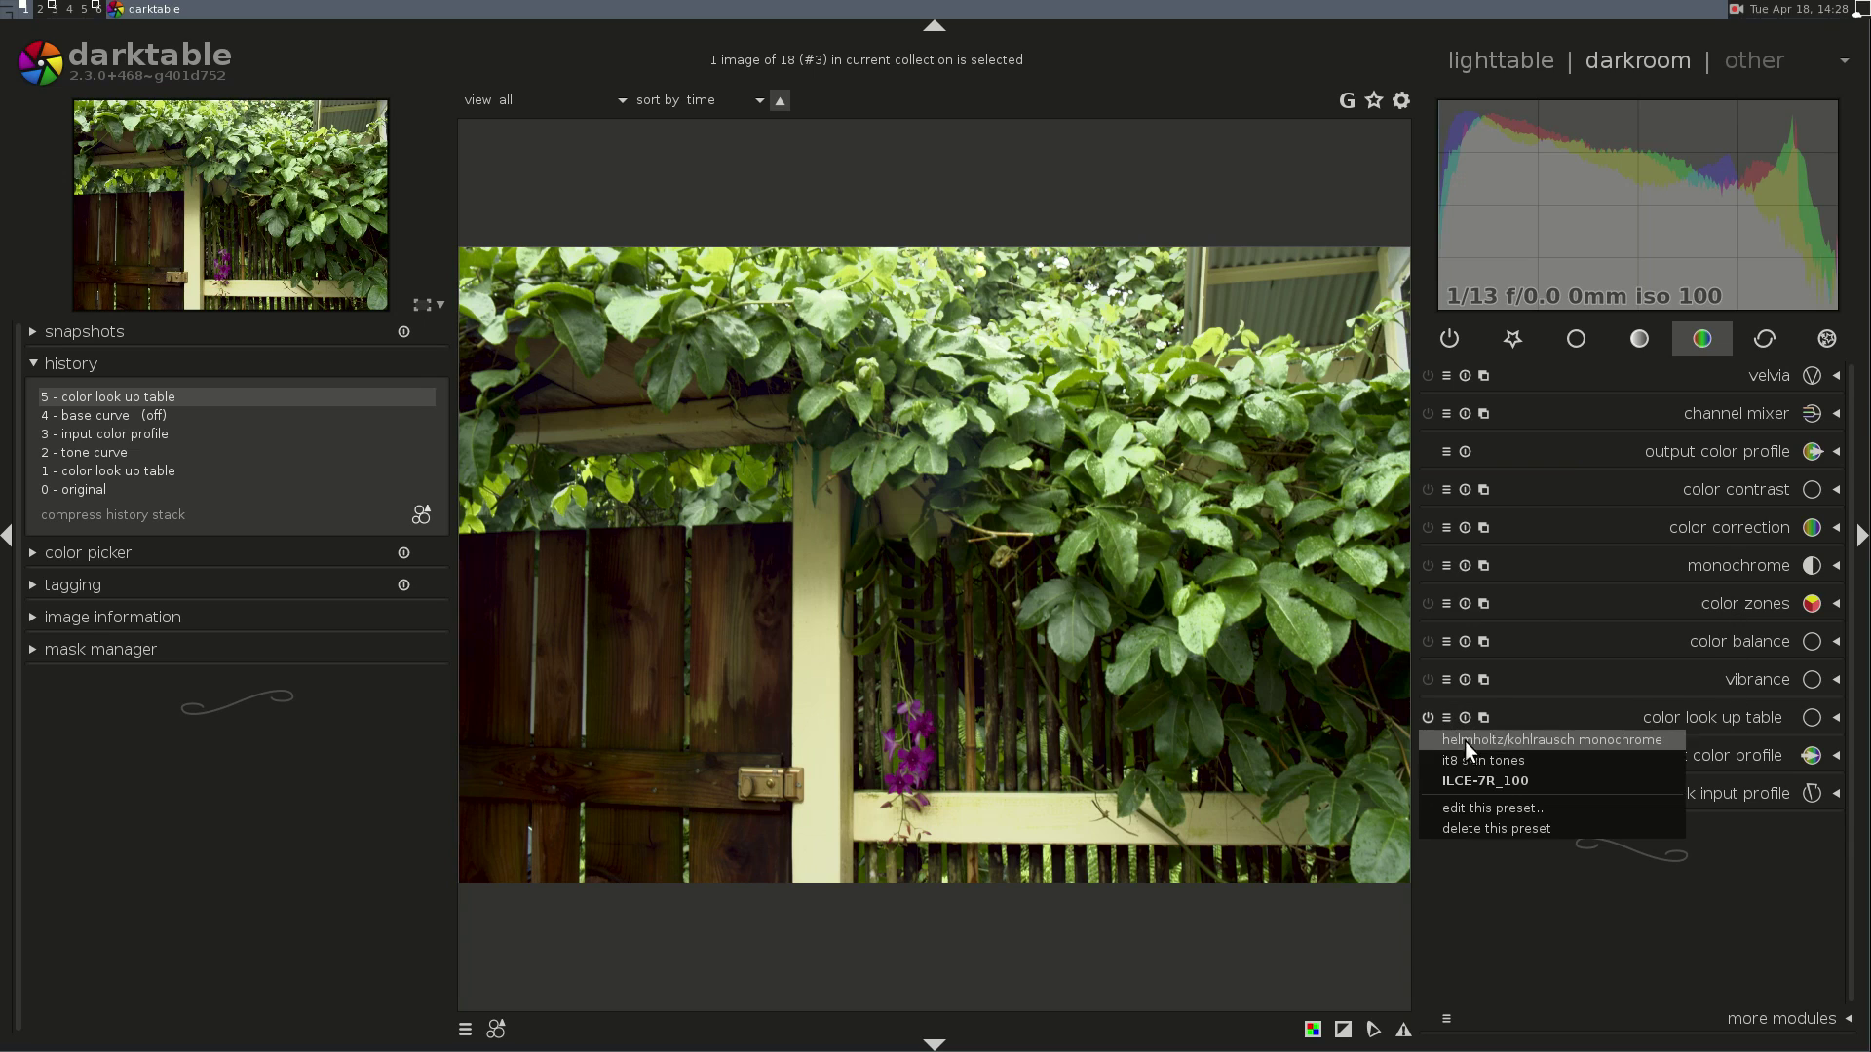
pyautogui.click(1488, 809)
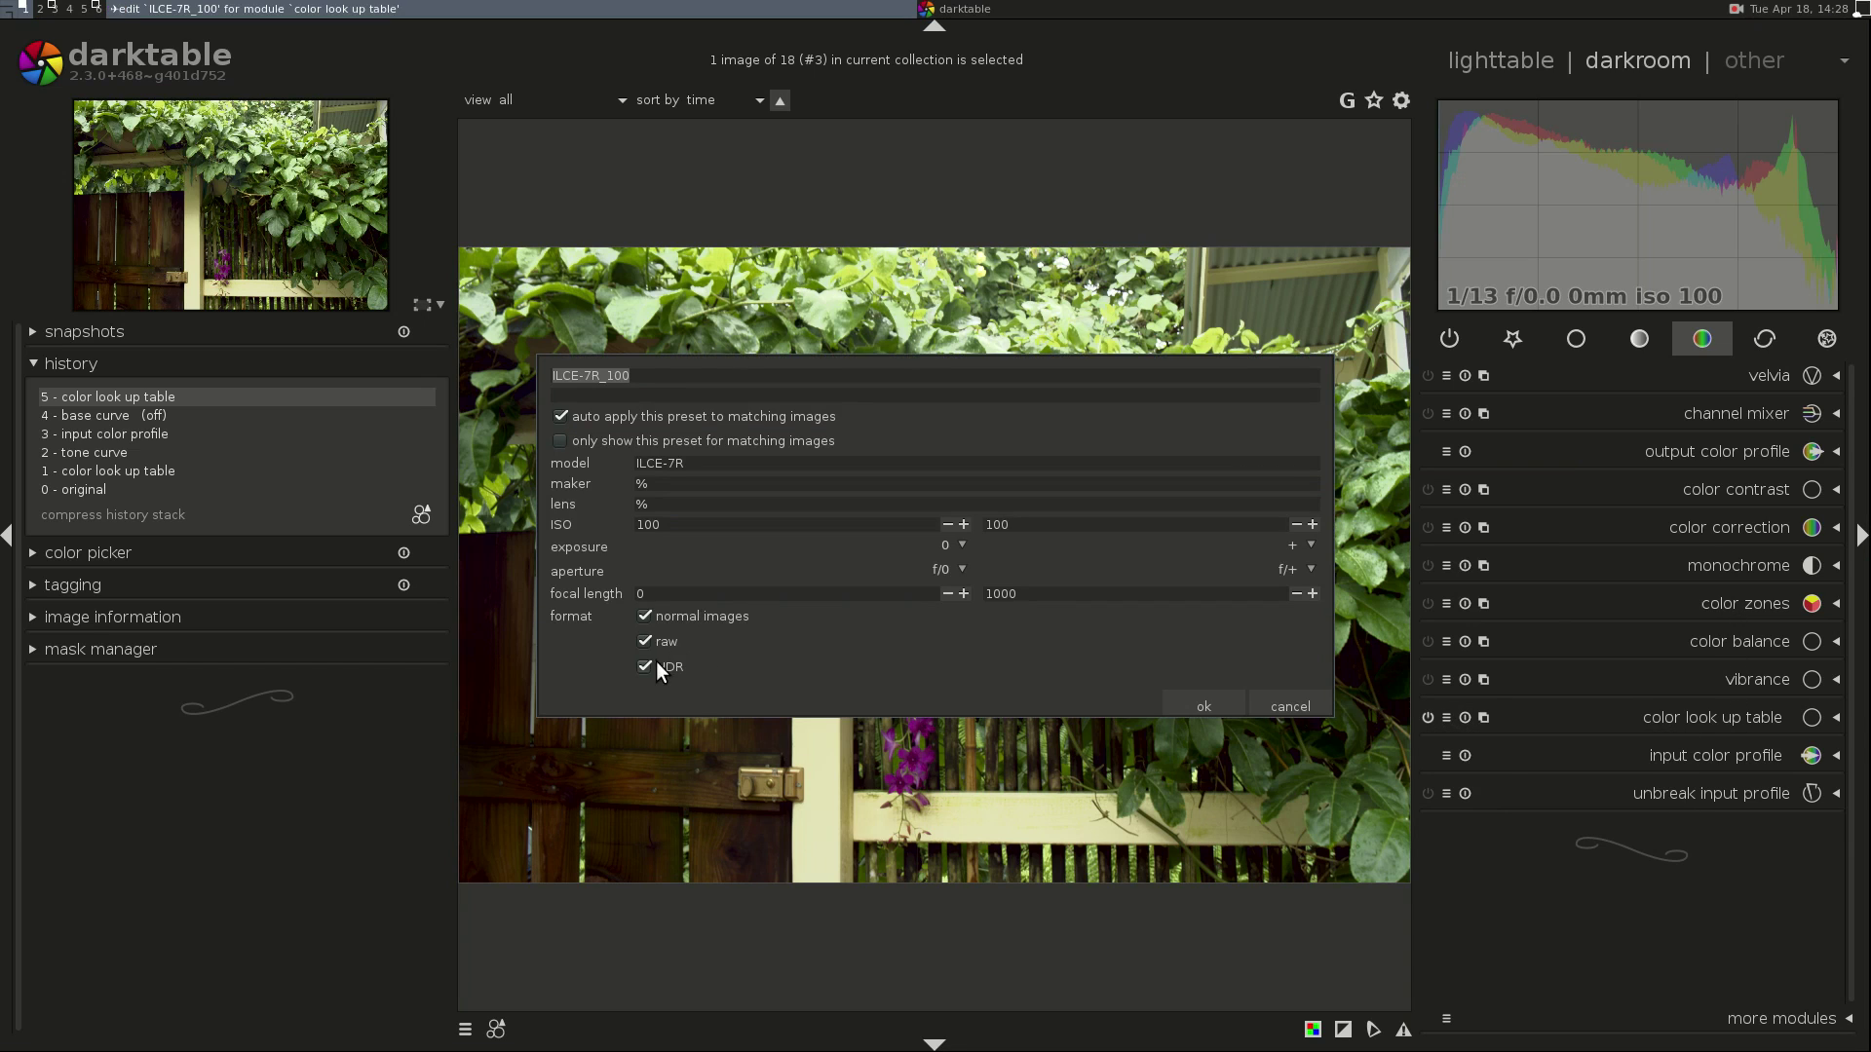
pyautogui.click(649, 616)
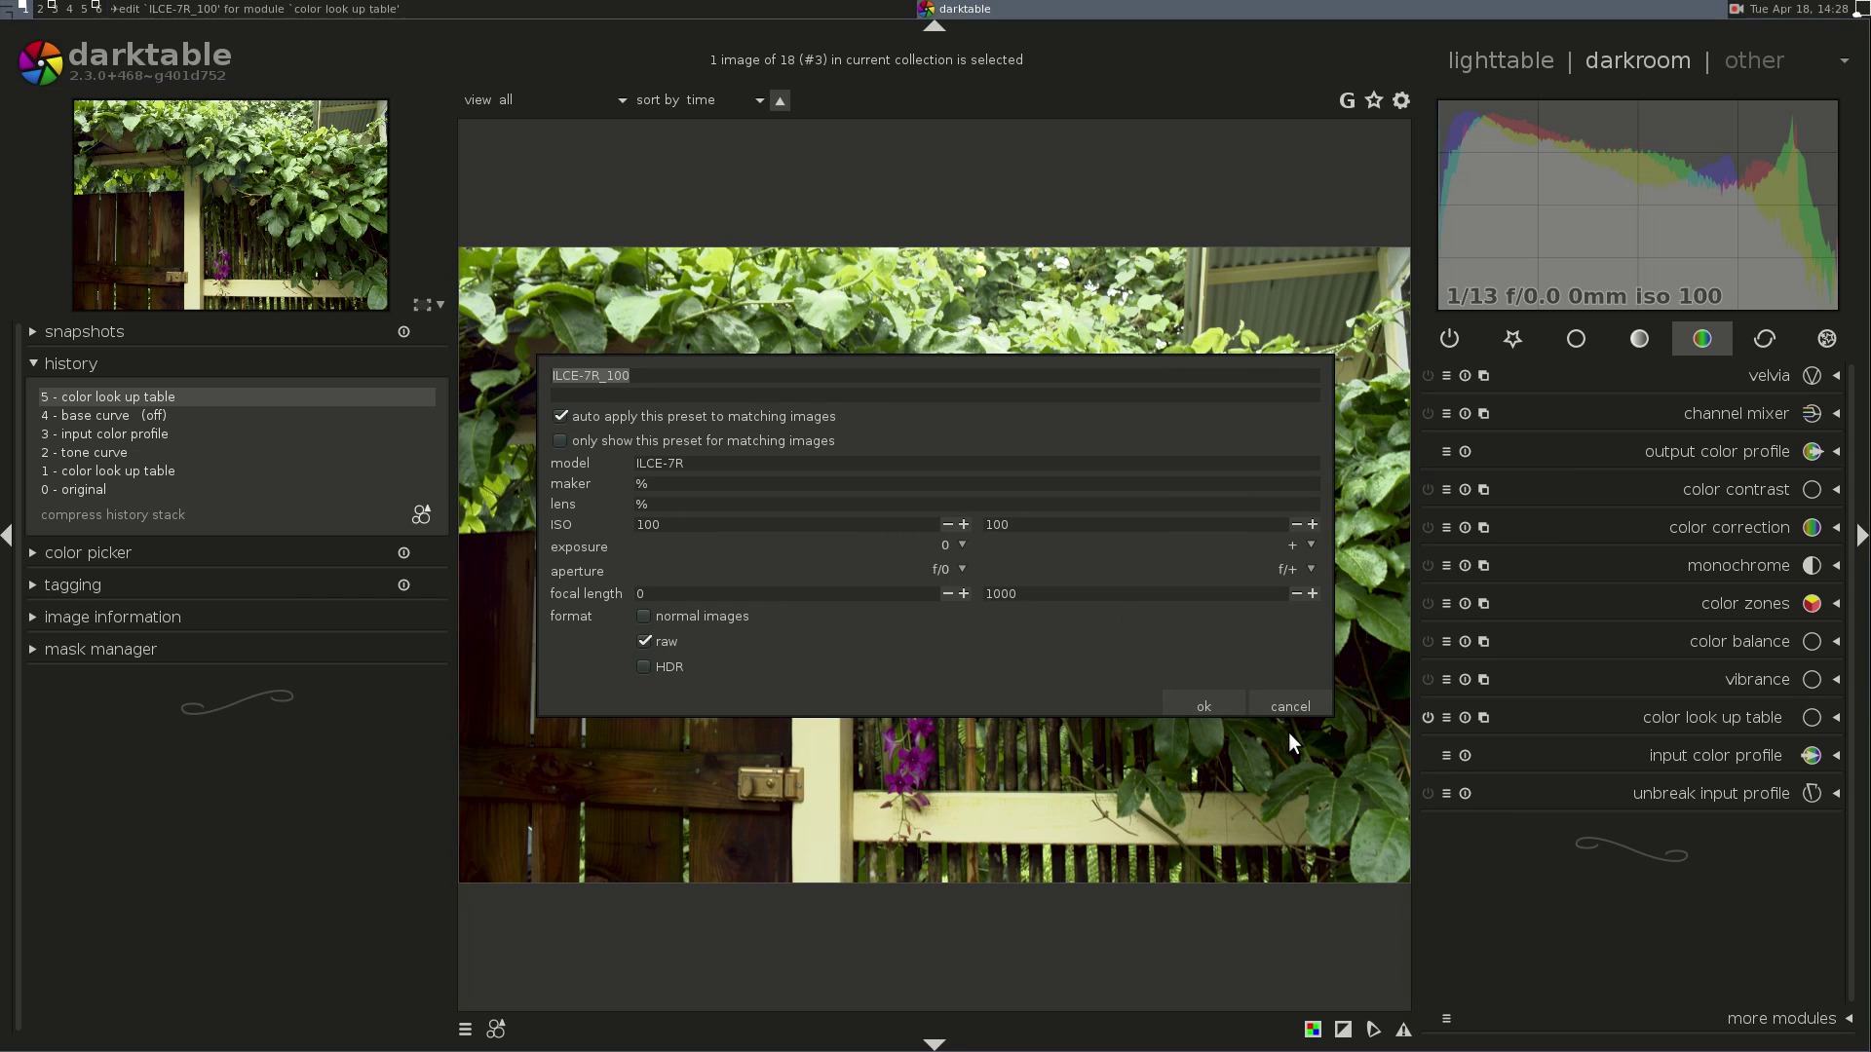
pyautogui.click(1220, 697)
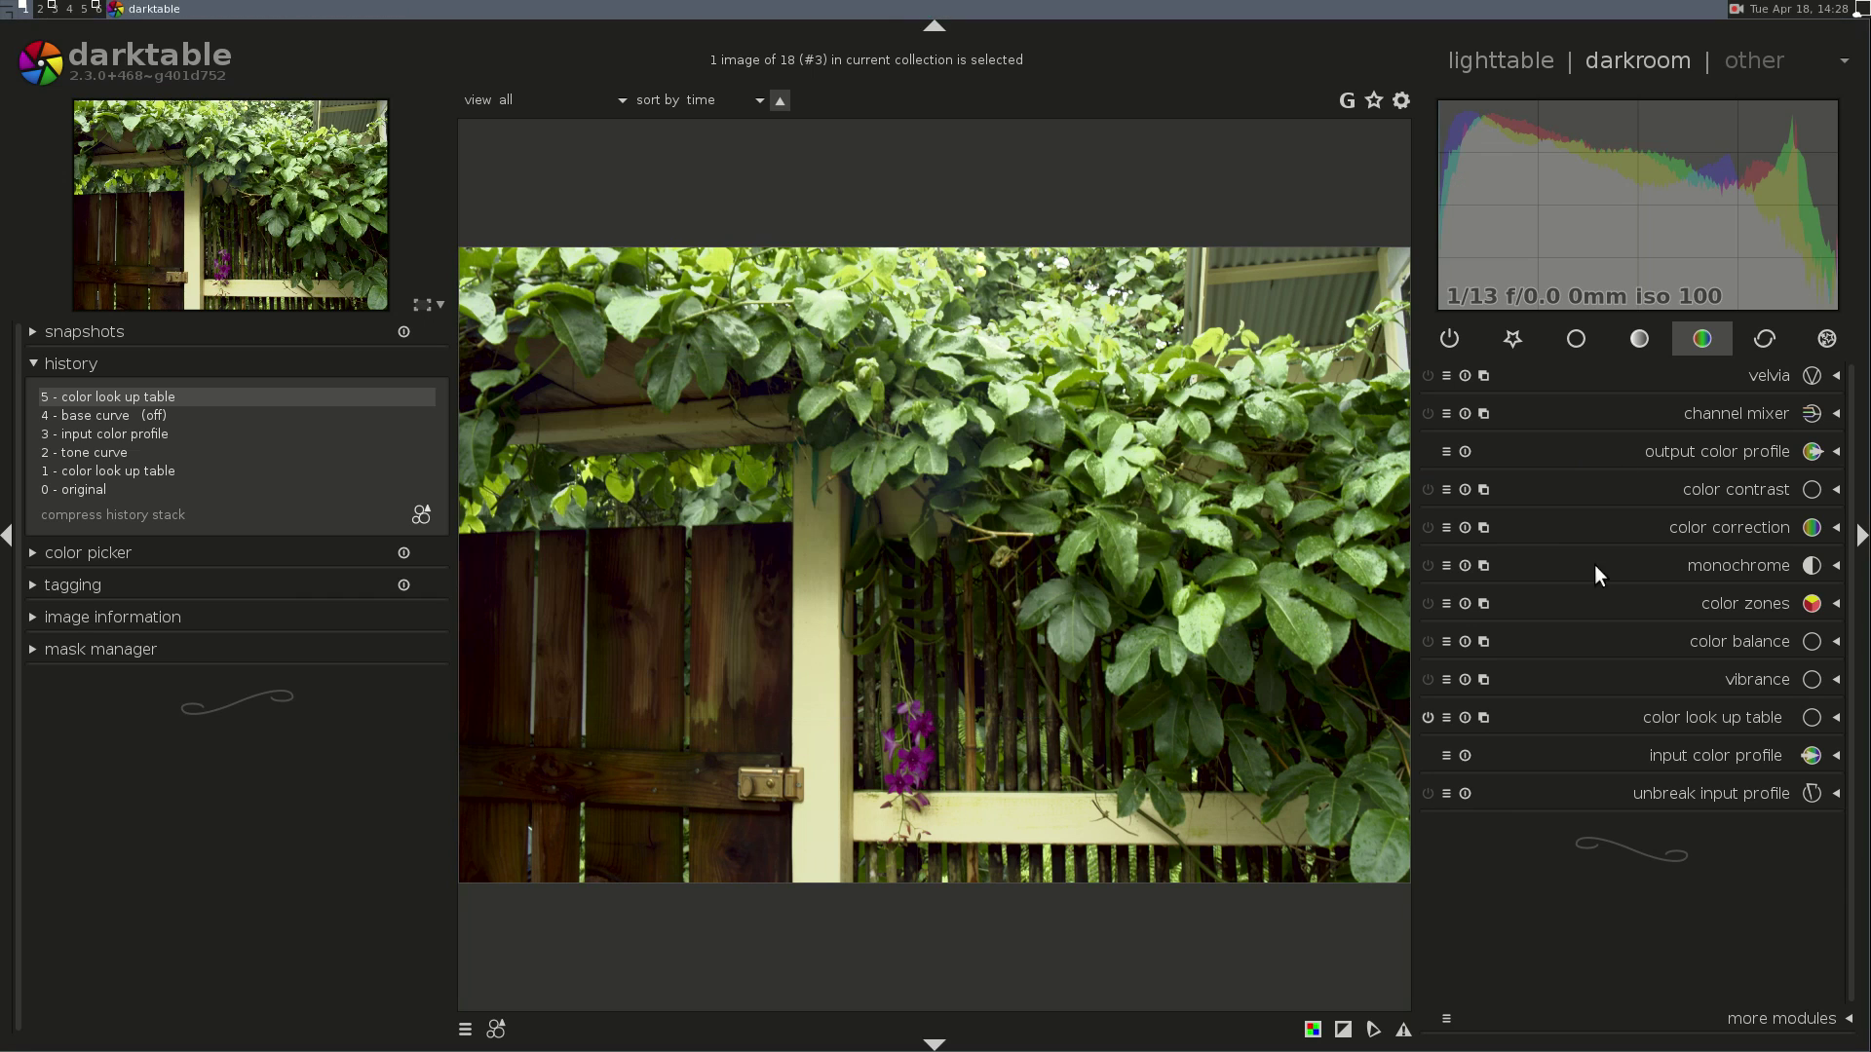
# - Inspect the tone curve presets and the base curve module, then return to the lighttable
pyautogui.click(1637, 328)
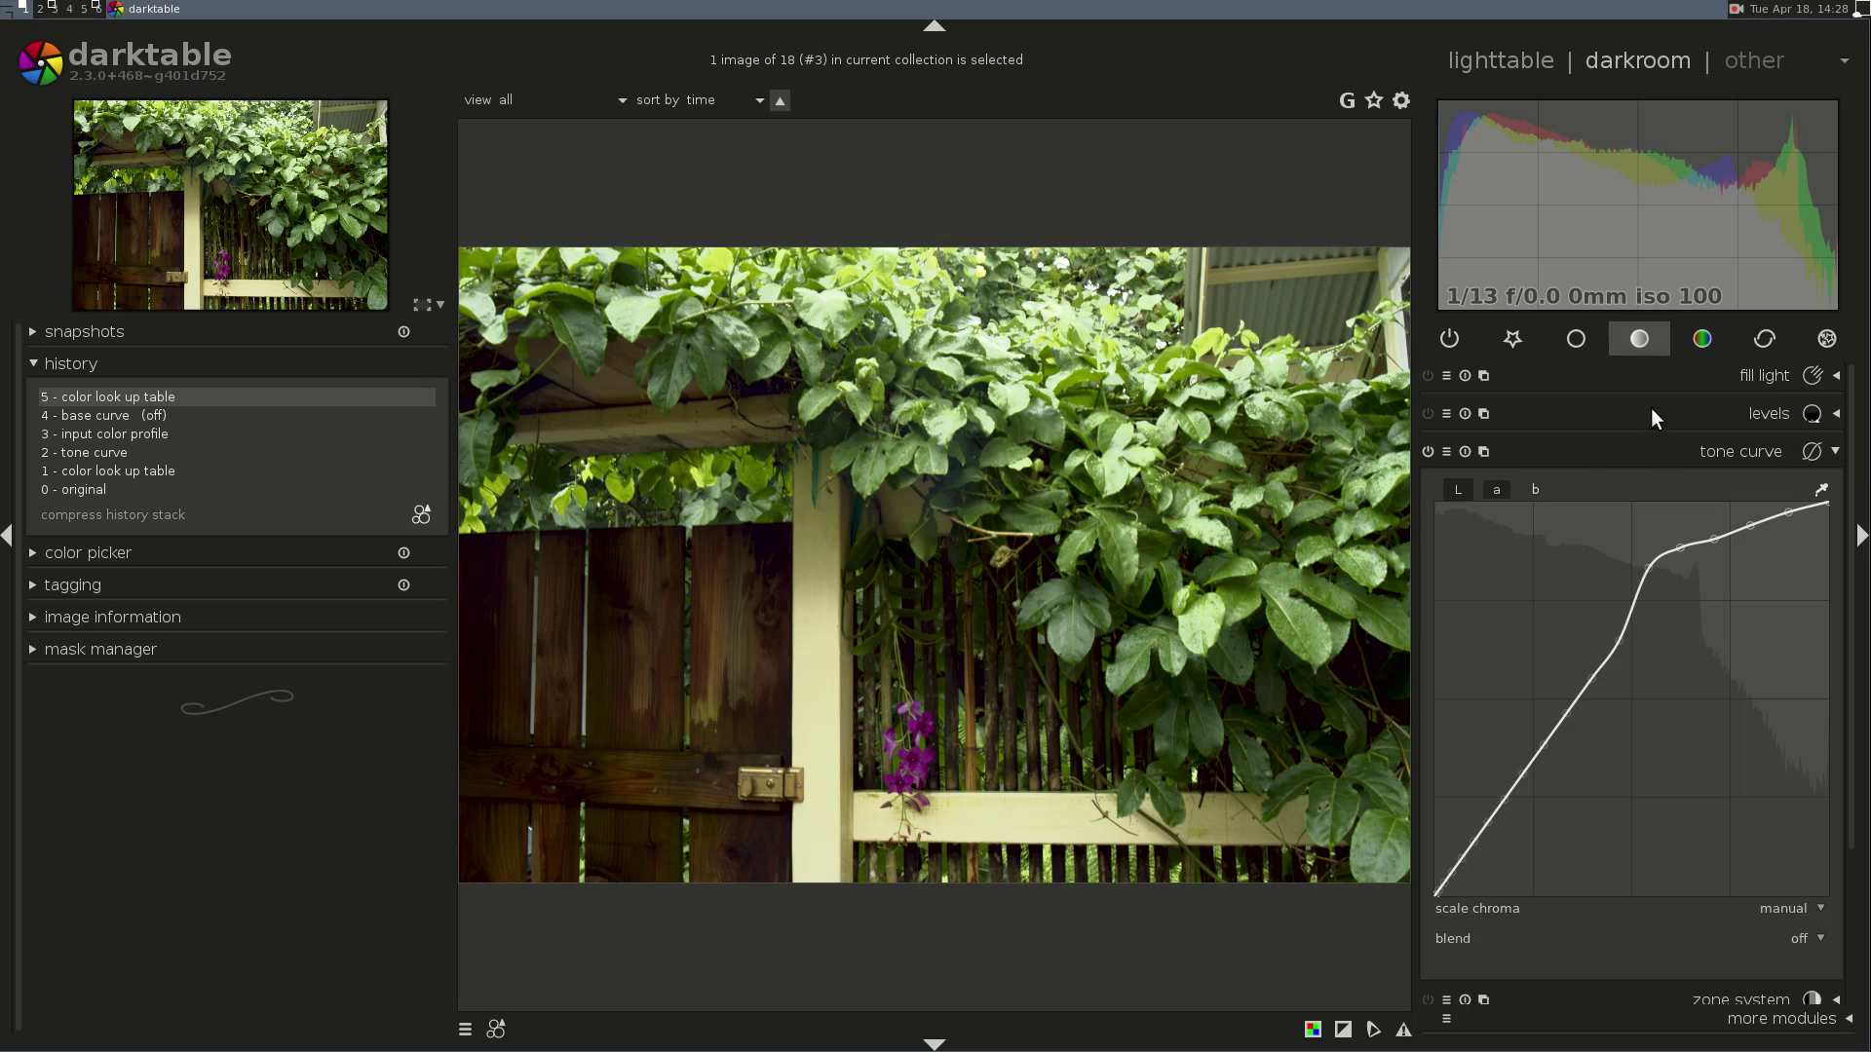
pyautogui.click(1447, 451)
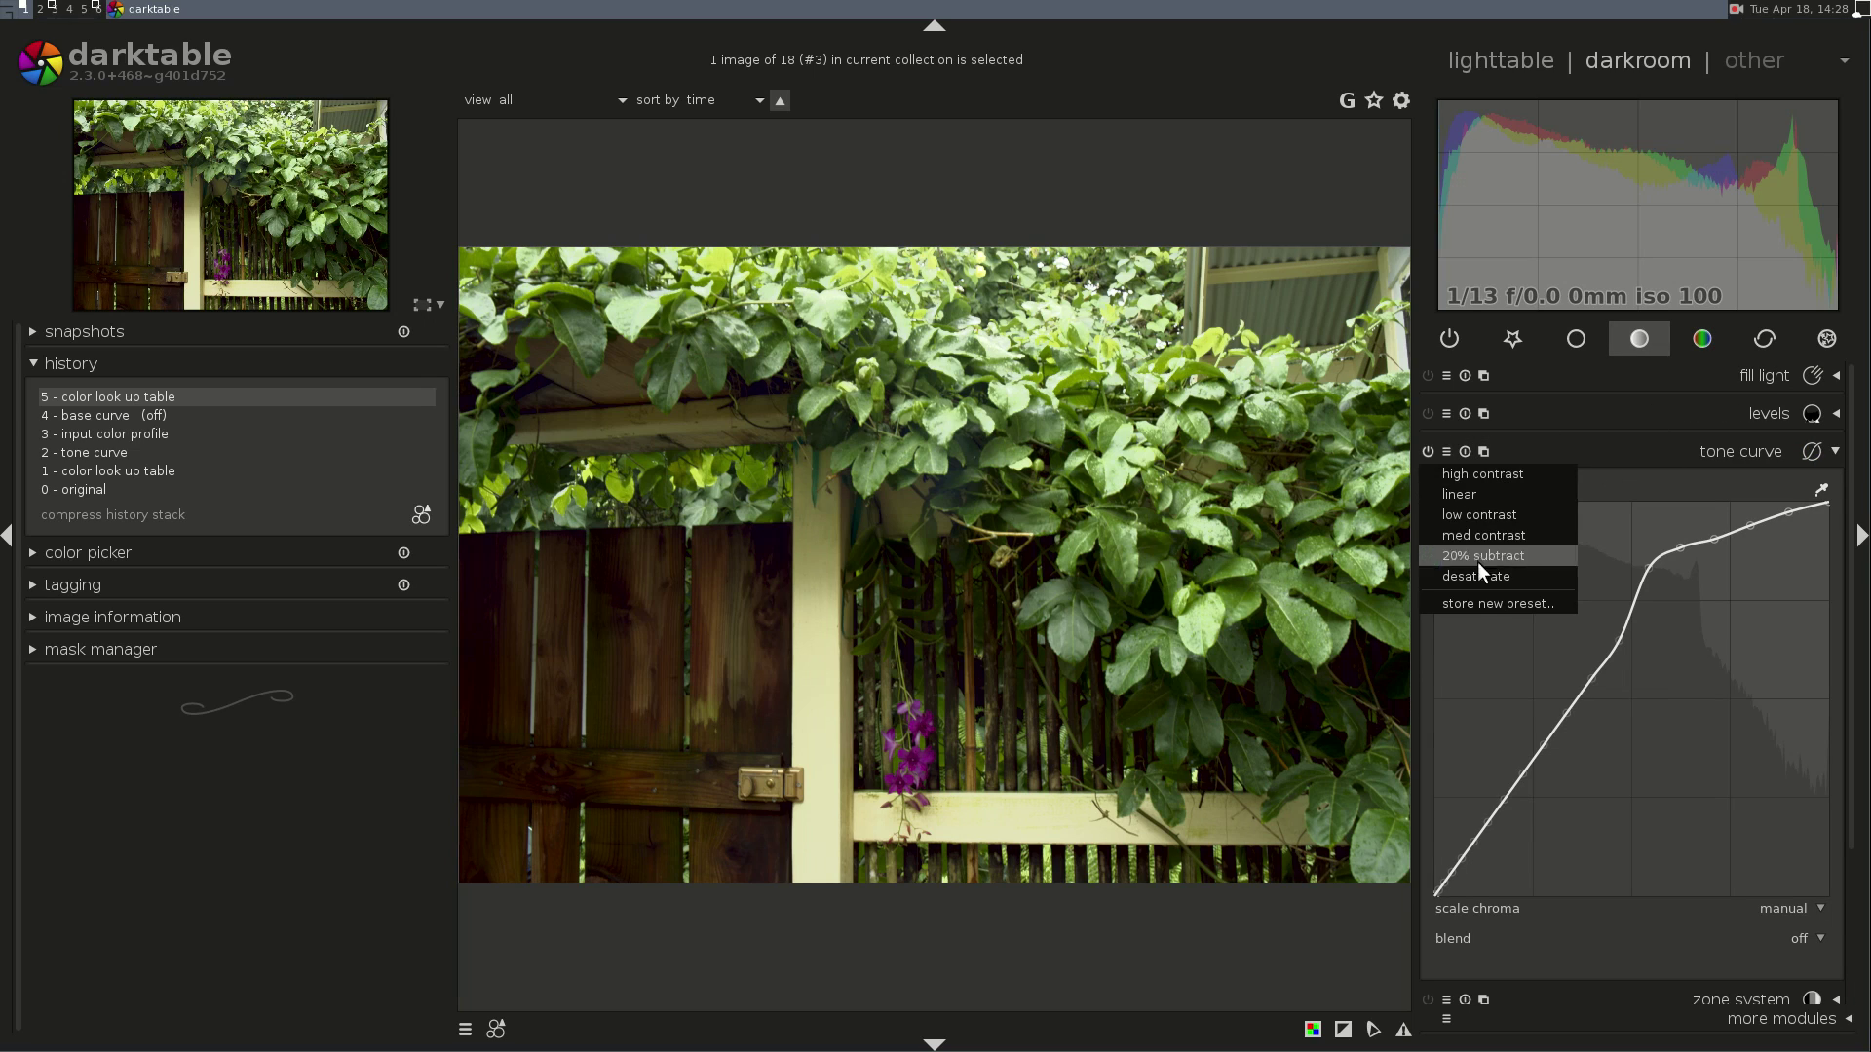
pyautogui.click(1620, 451)
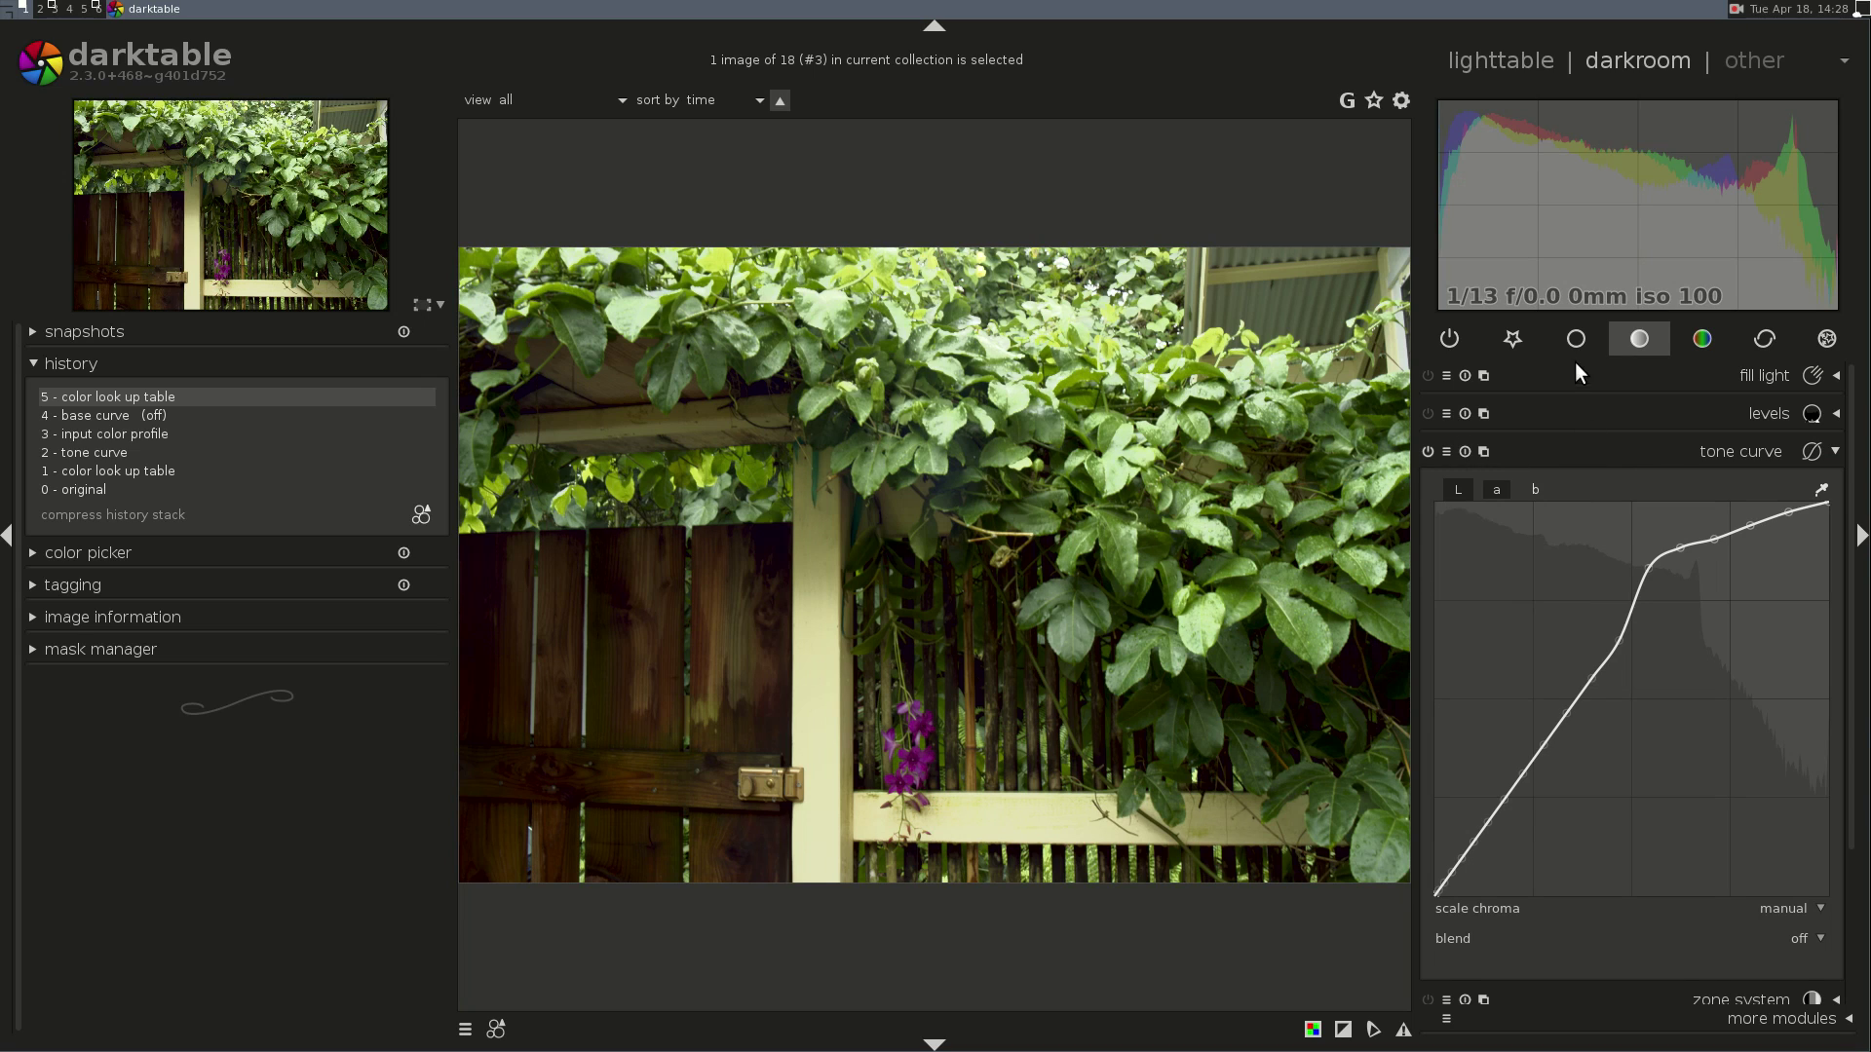
pyautogui.click(1572, 333)
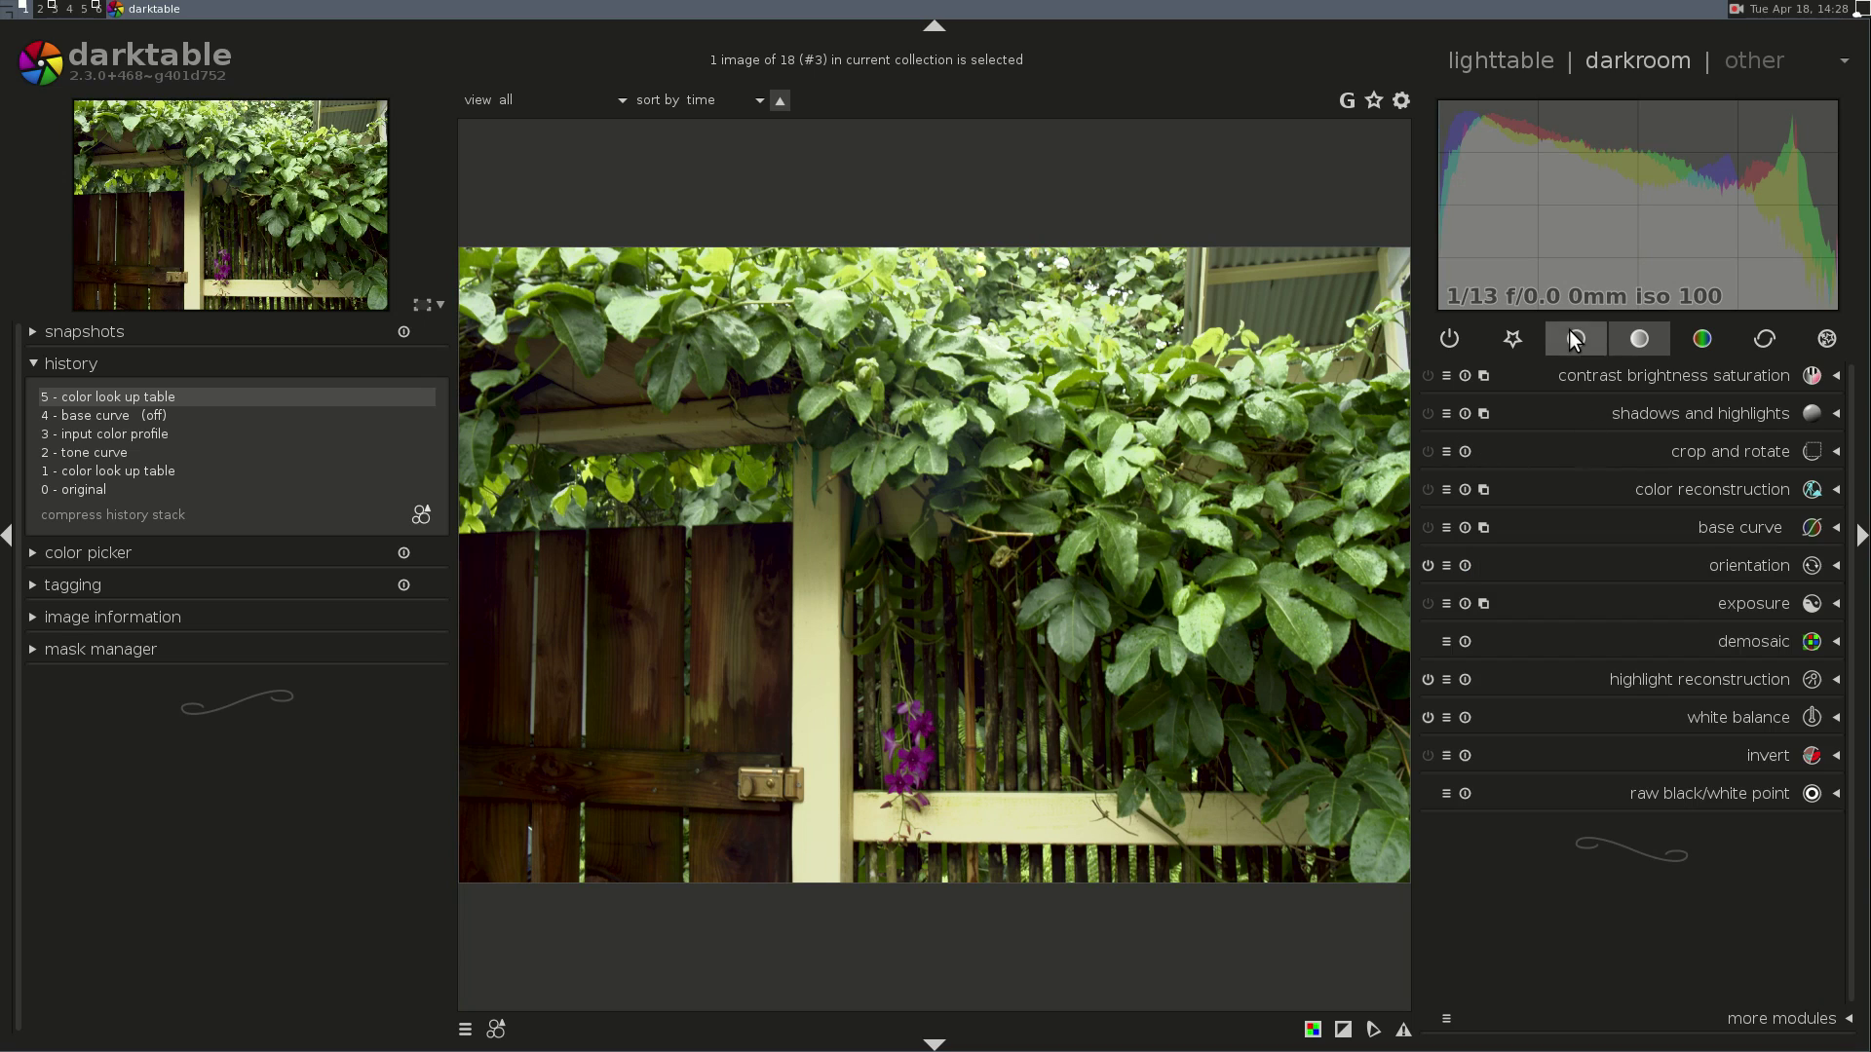
pyautogui.click(1722, 528)
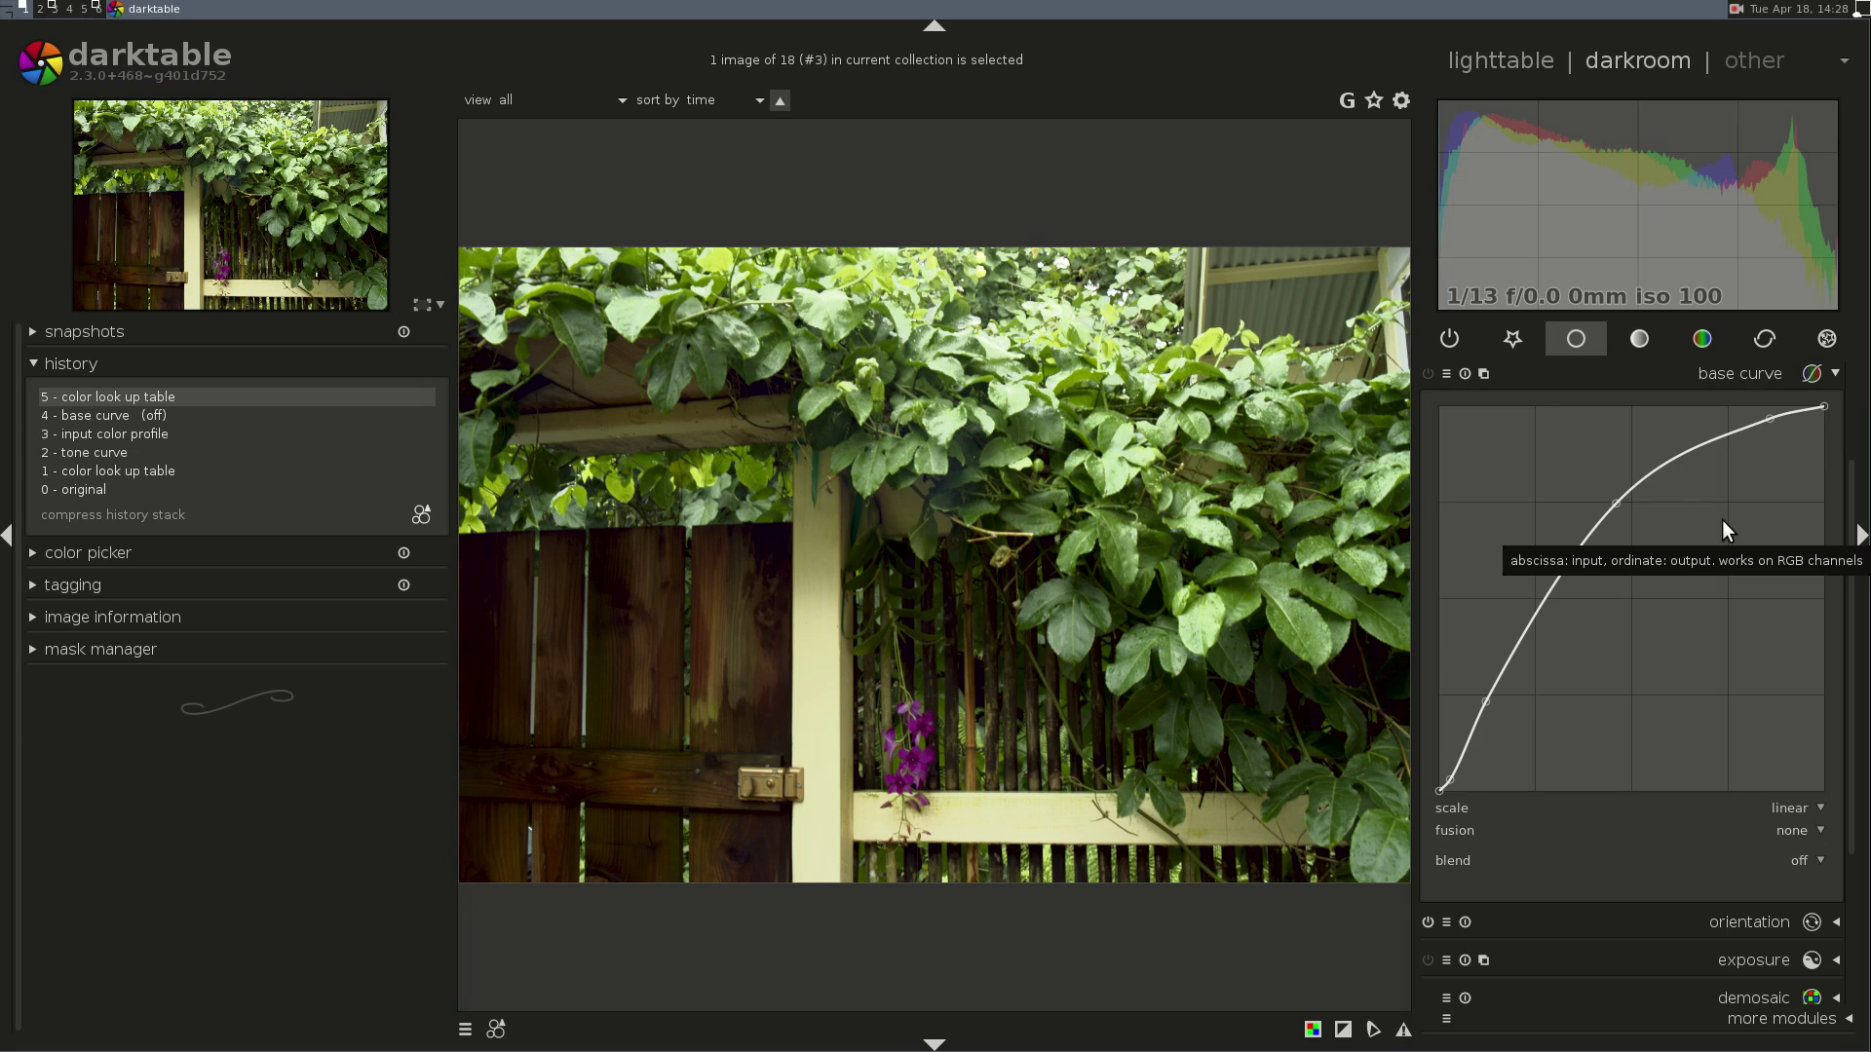
pyautogui.click(1549, 376)
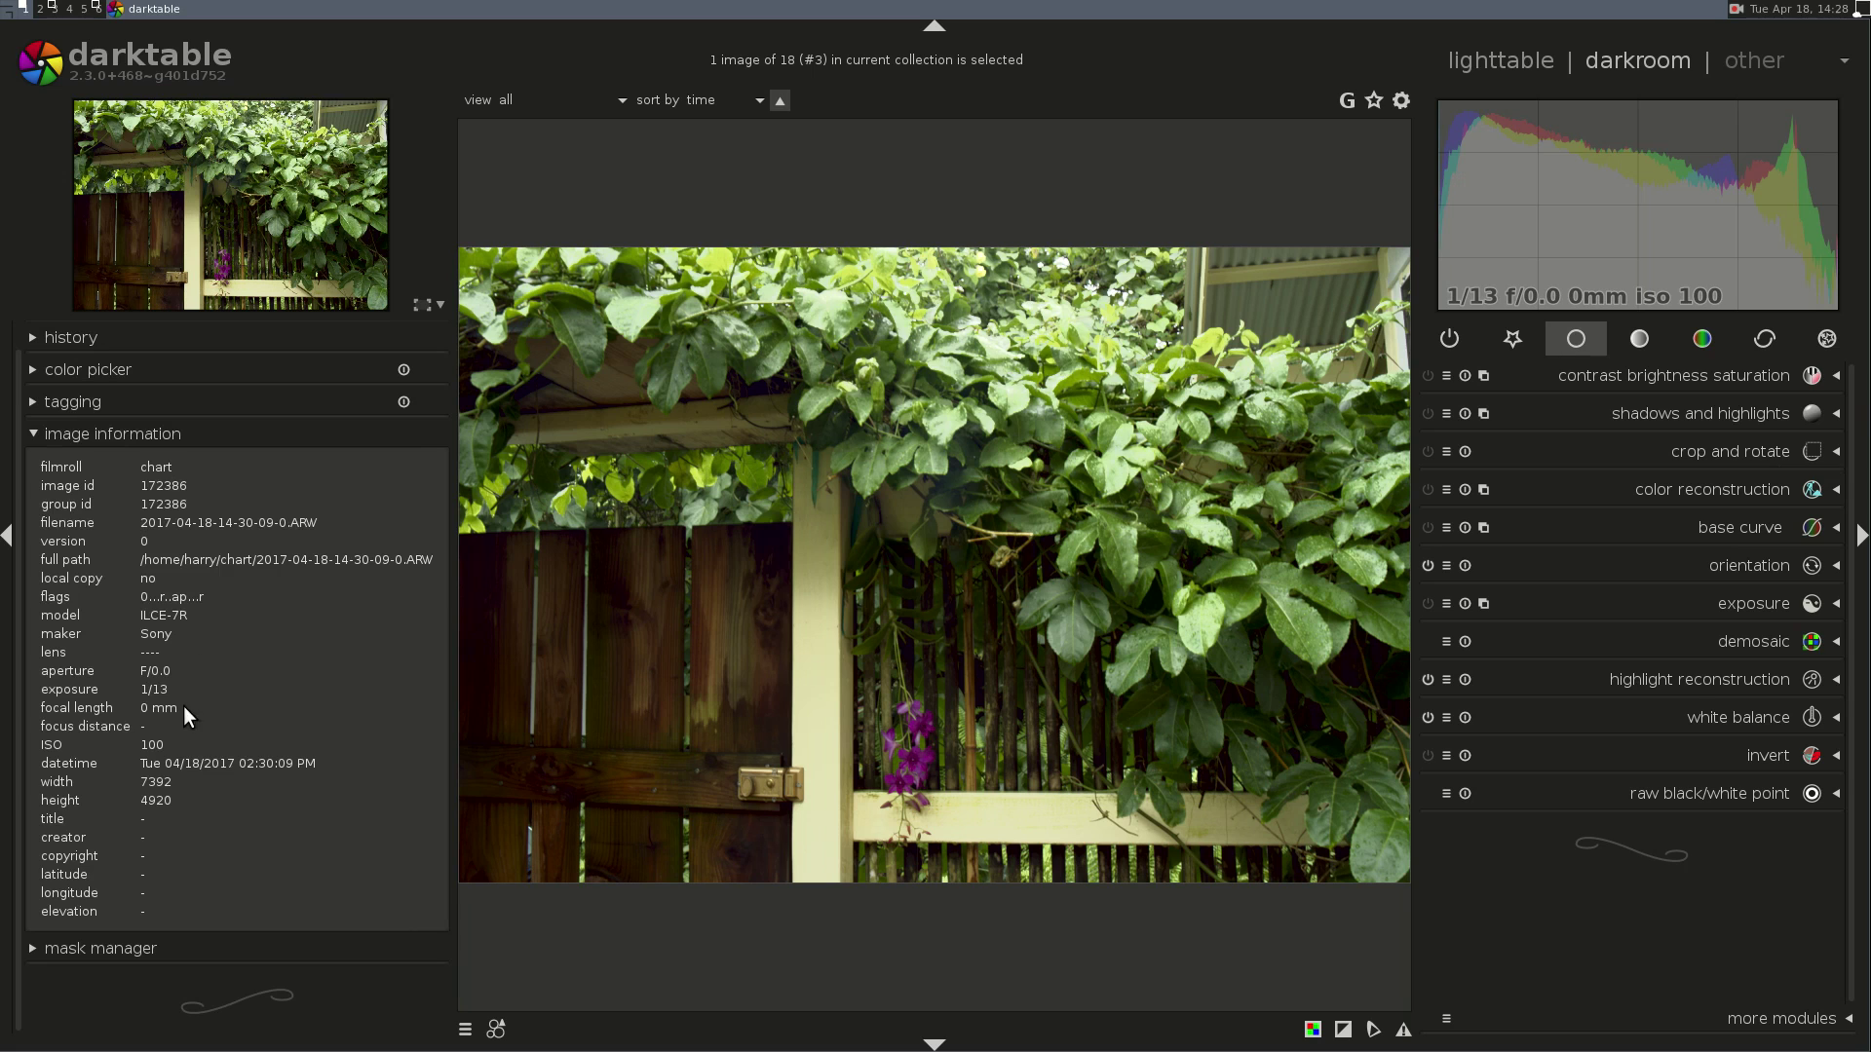
pyautogui.click(1507, 61)
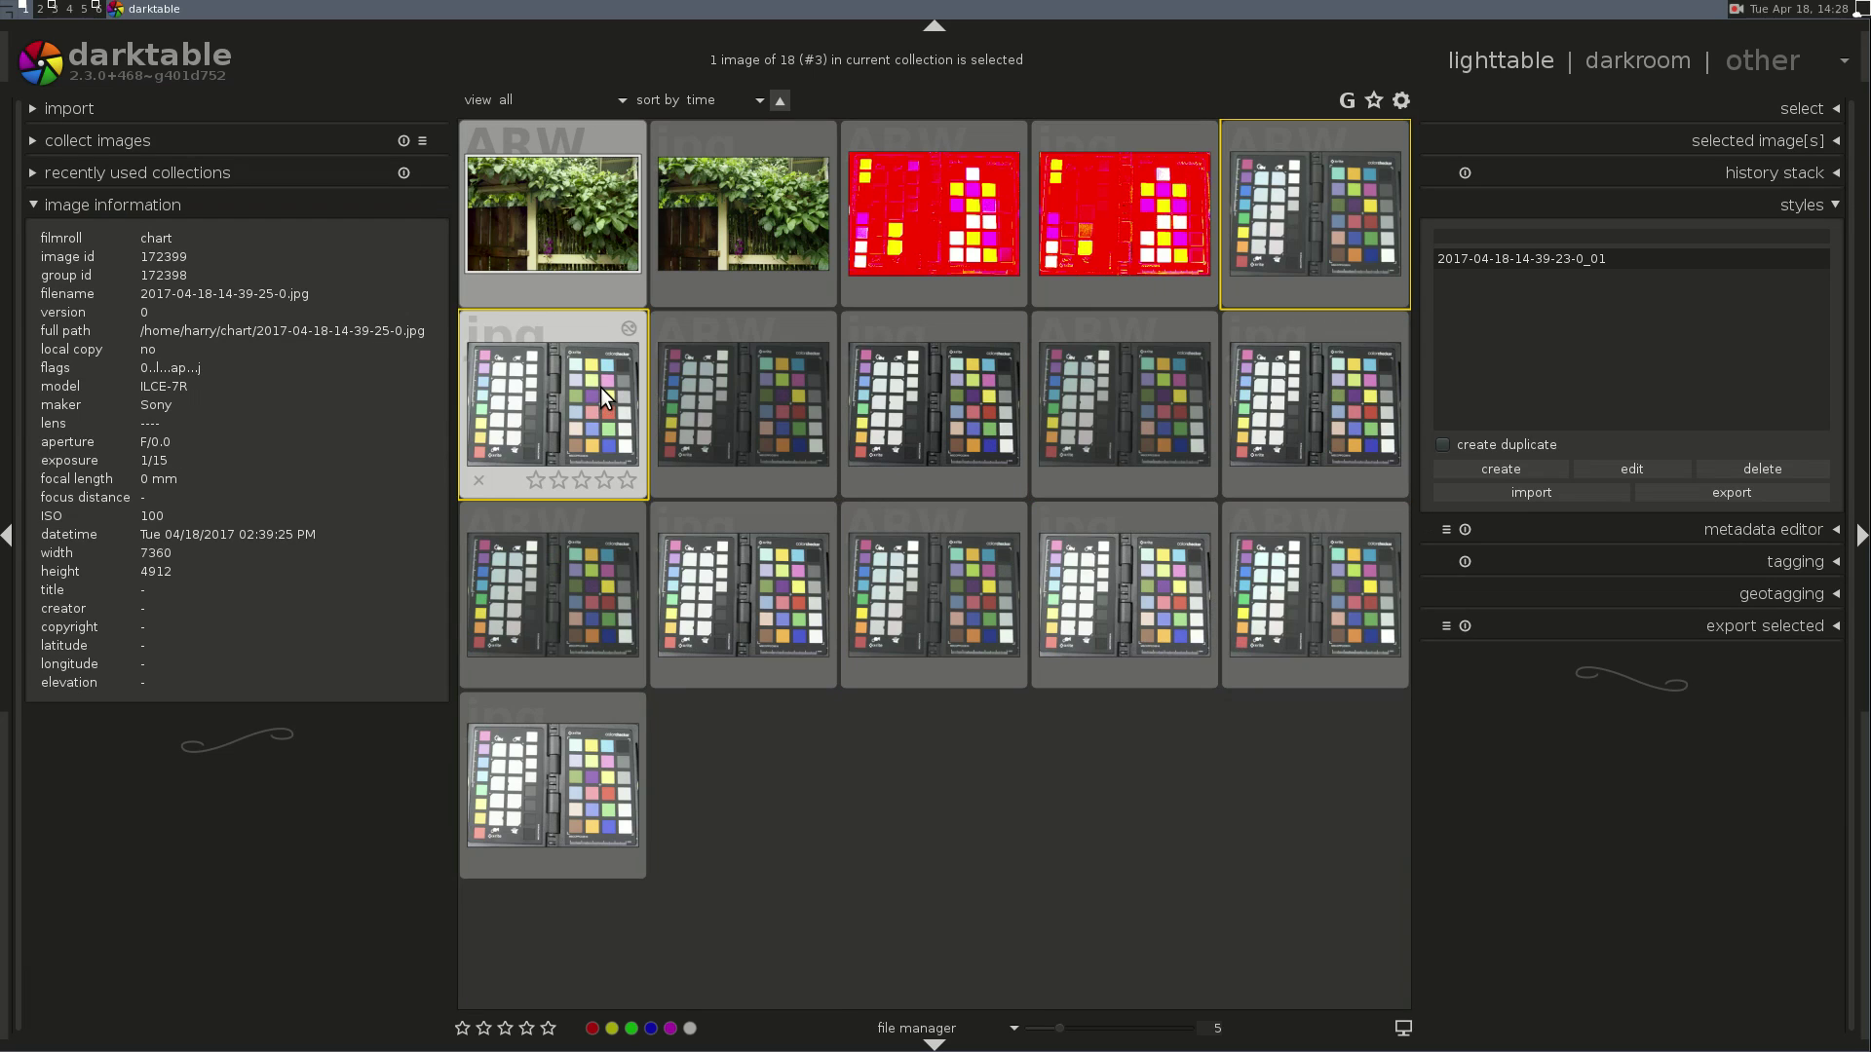
# - Sample the ISO 3200 chart photo's white patch with the area color picker
pyautogui.doubleClick(757, 377)
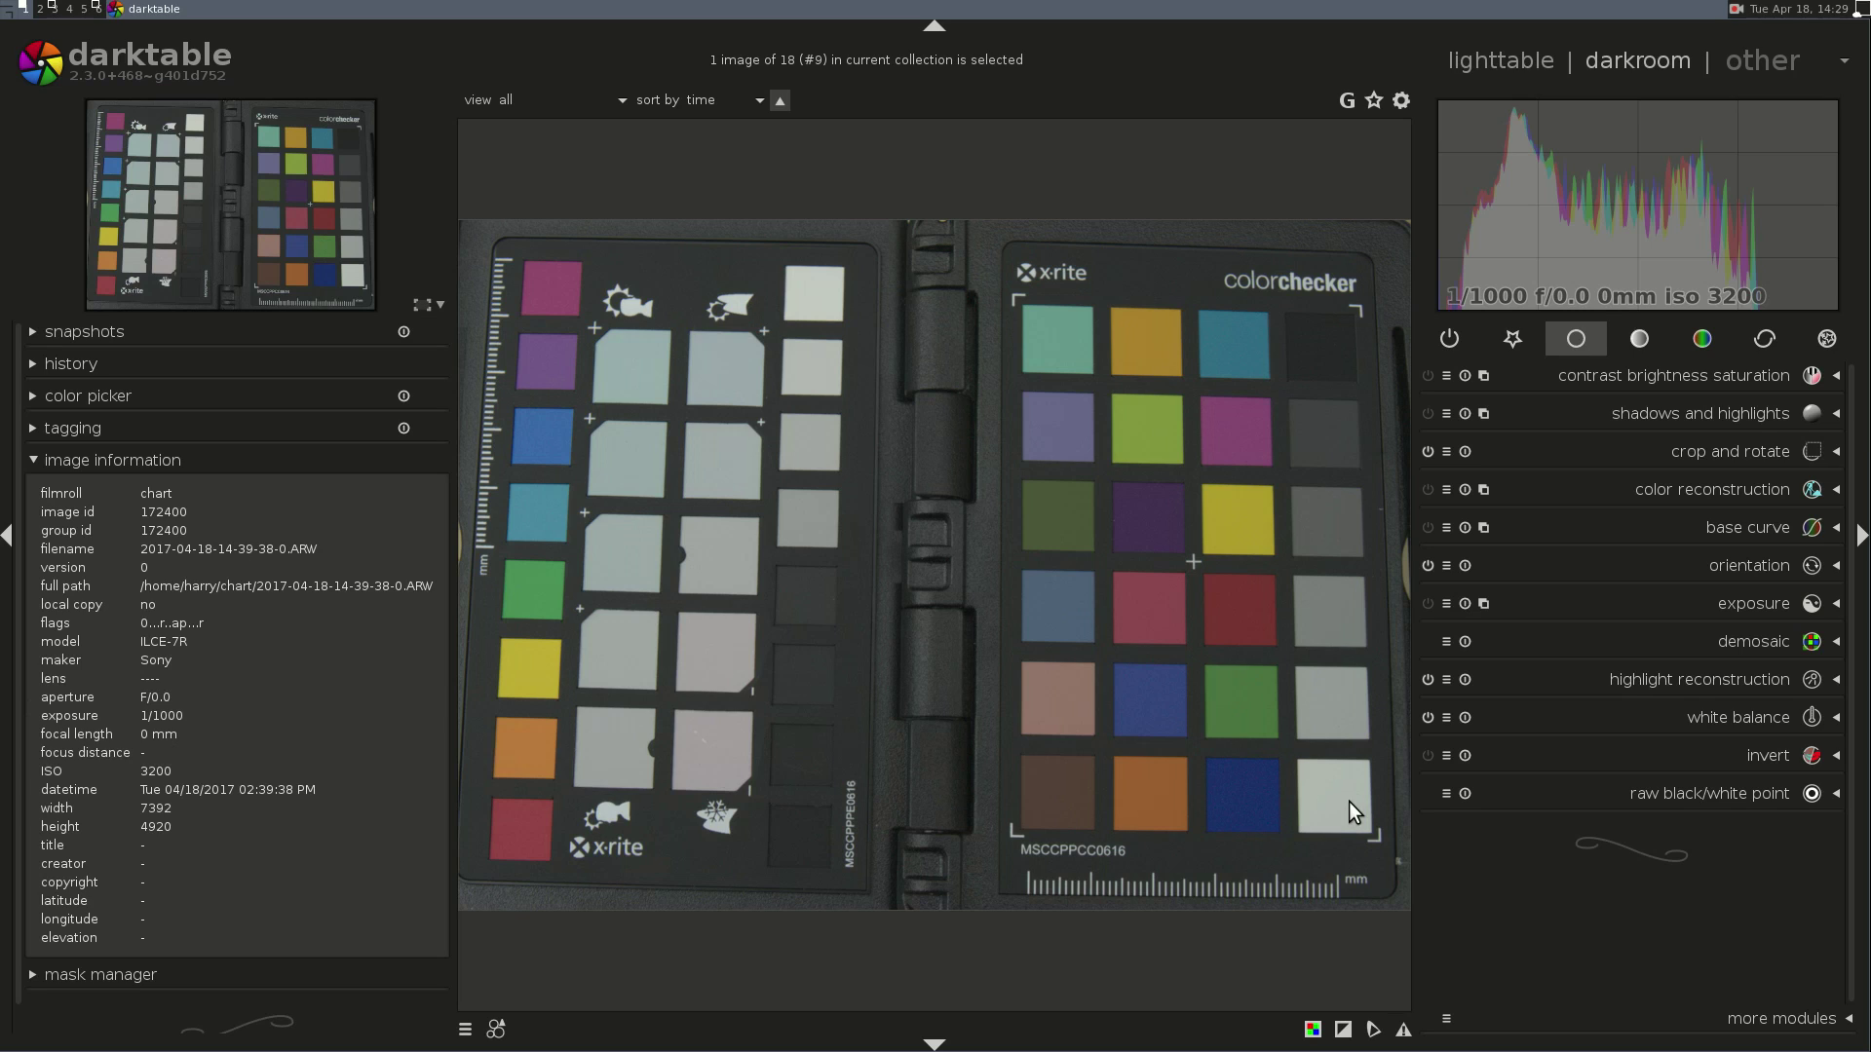
pyautogui.click(117, 396)
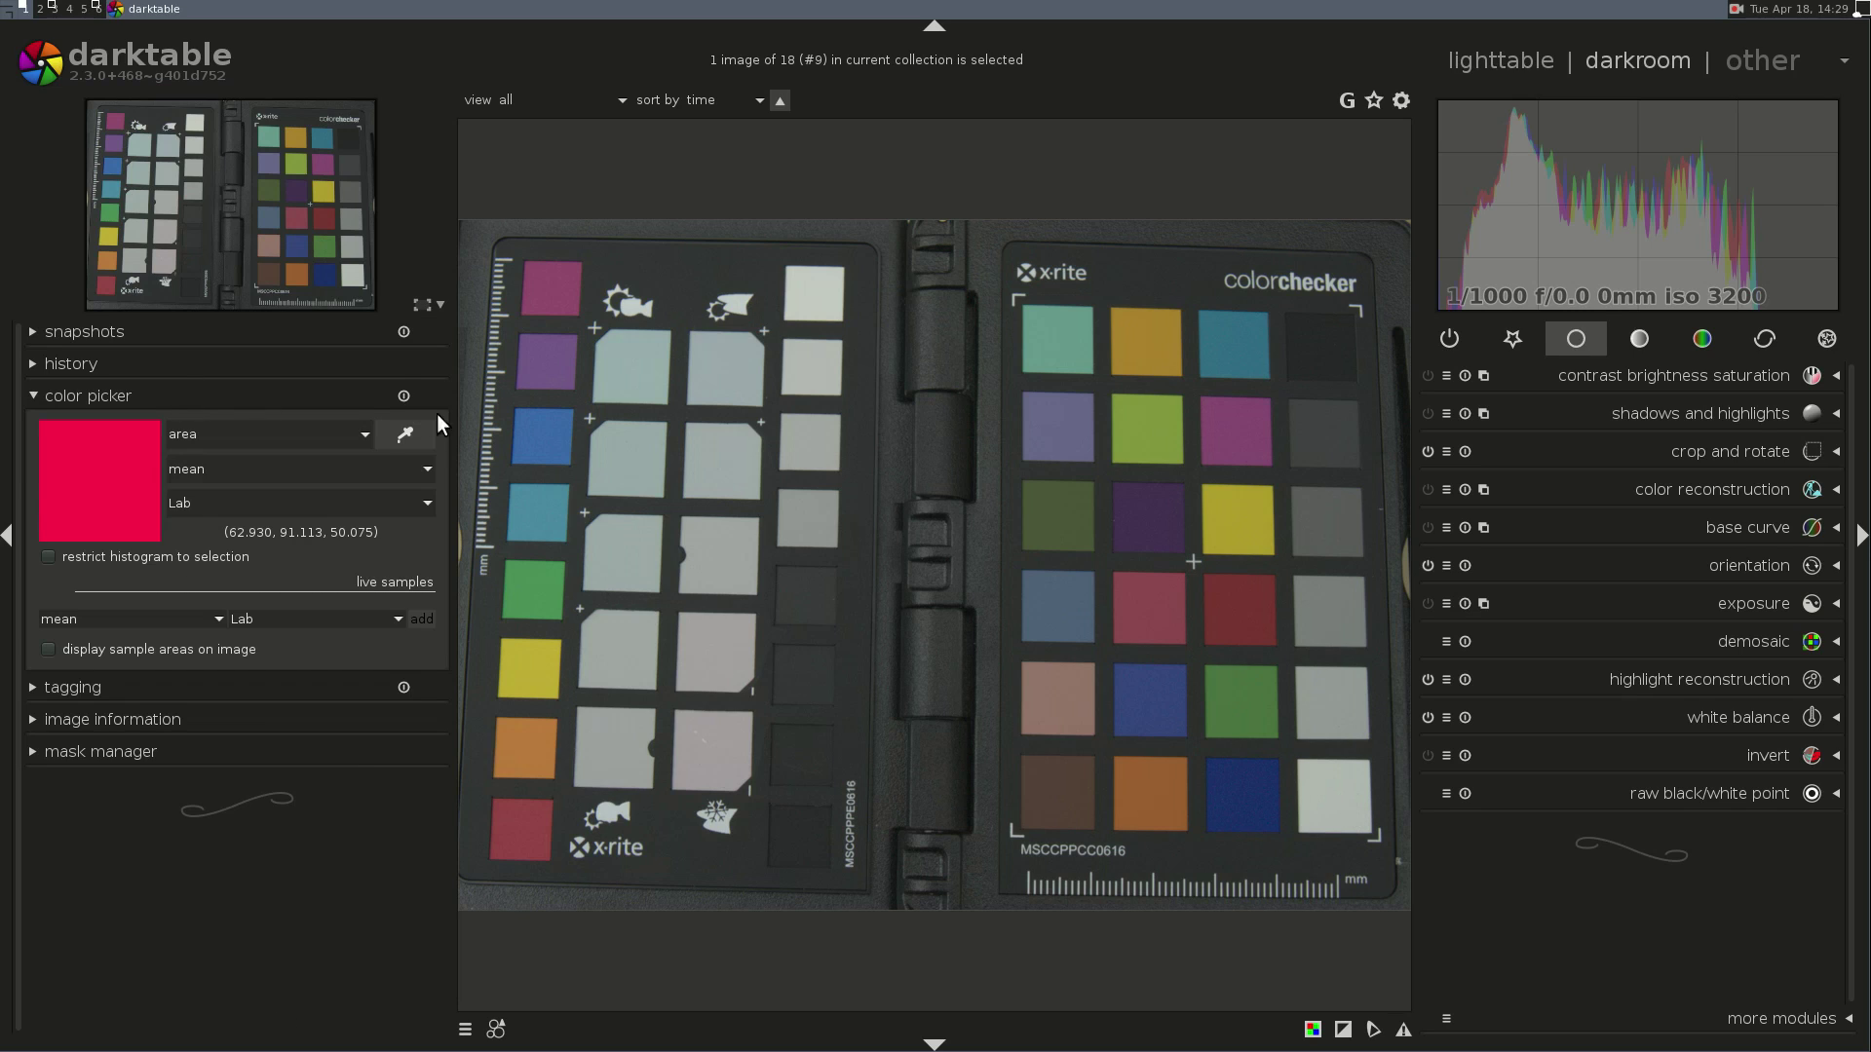
pyautogui.click(406, 434)
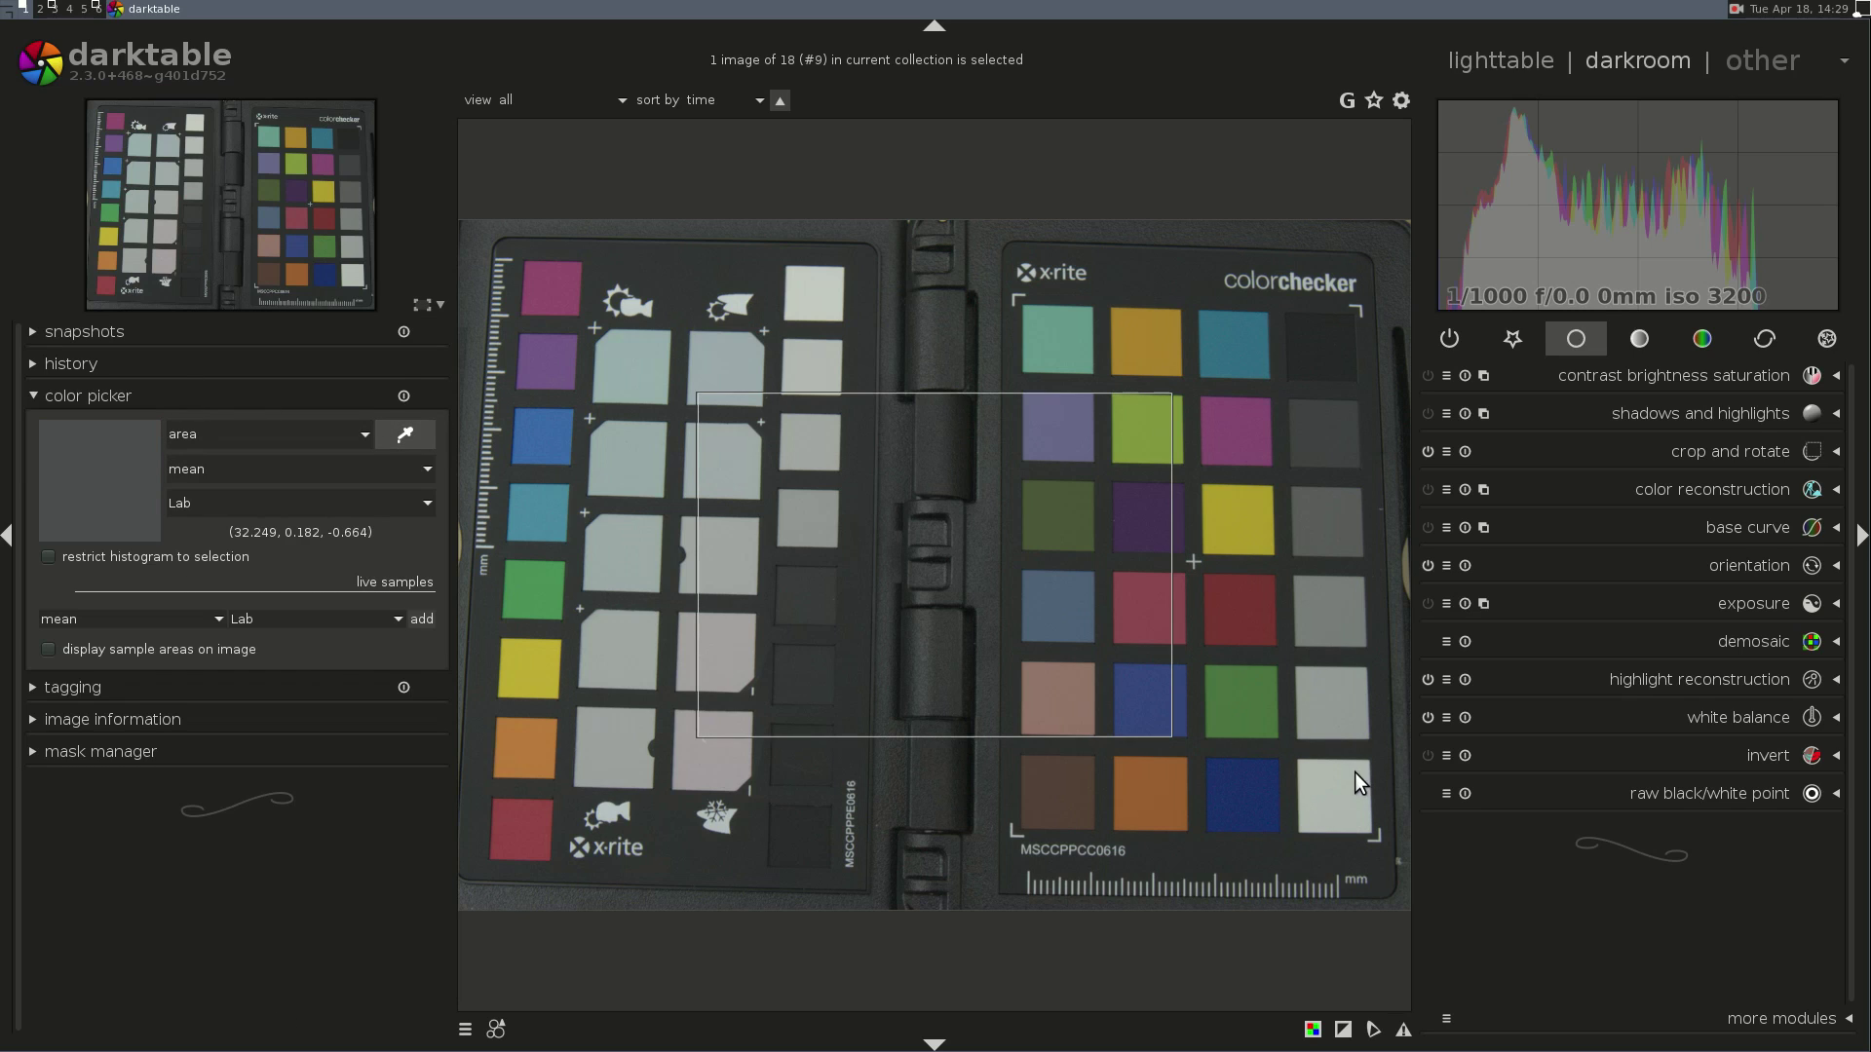
pyautogui.moveTo(1356, 771); pyautogui.dragTo(1317, 813)
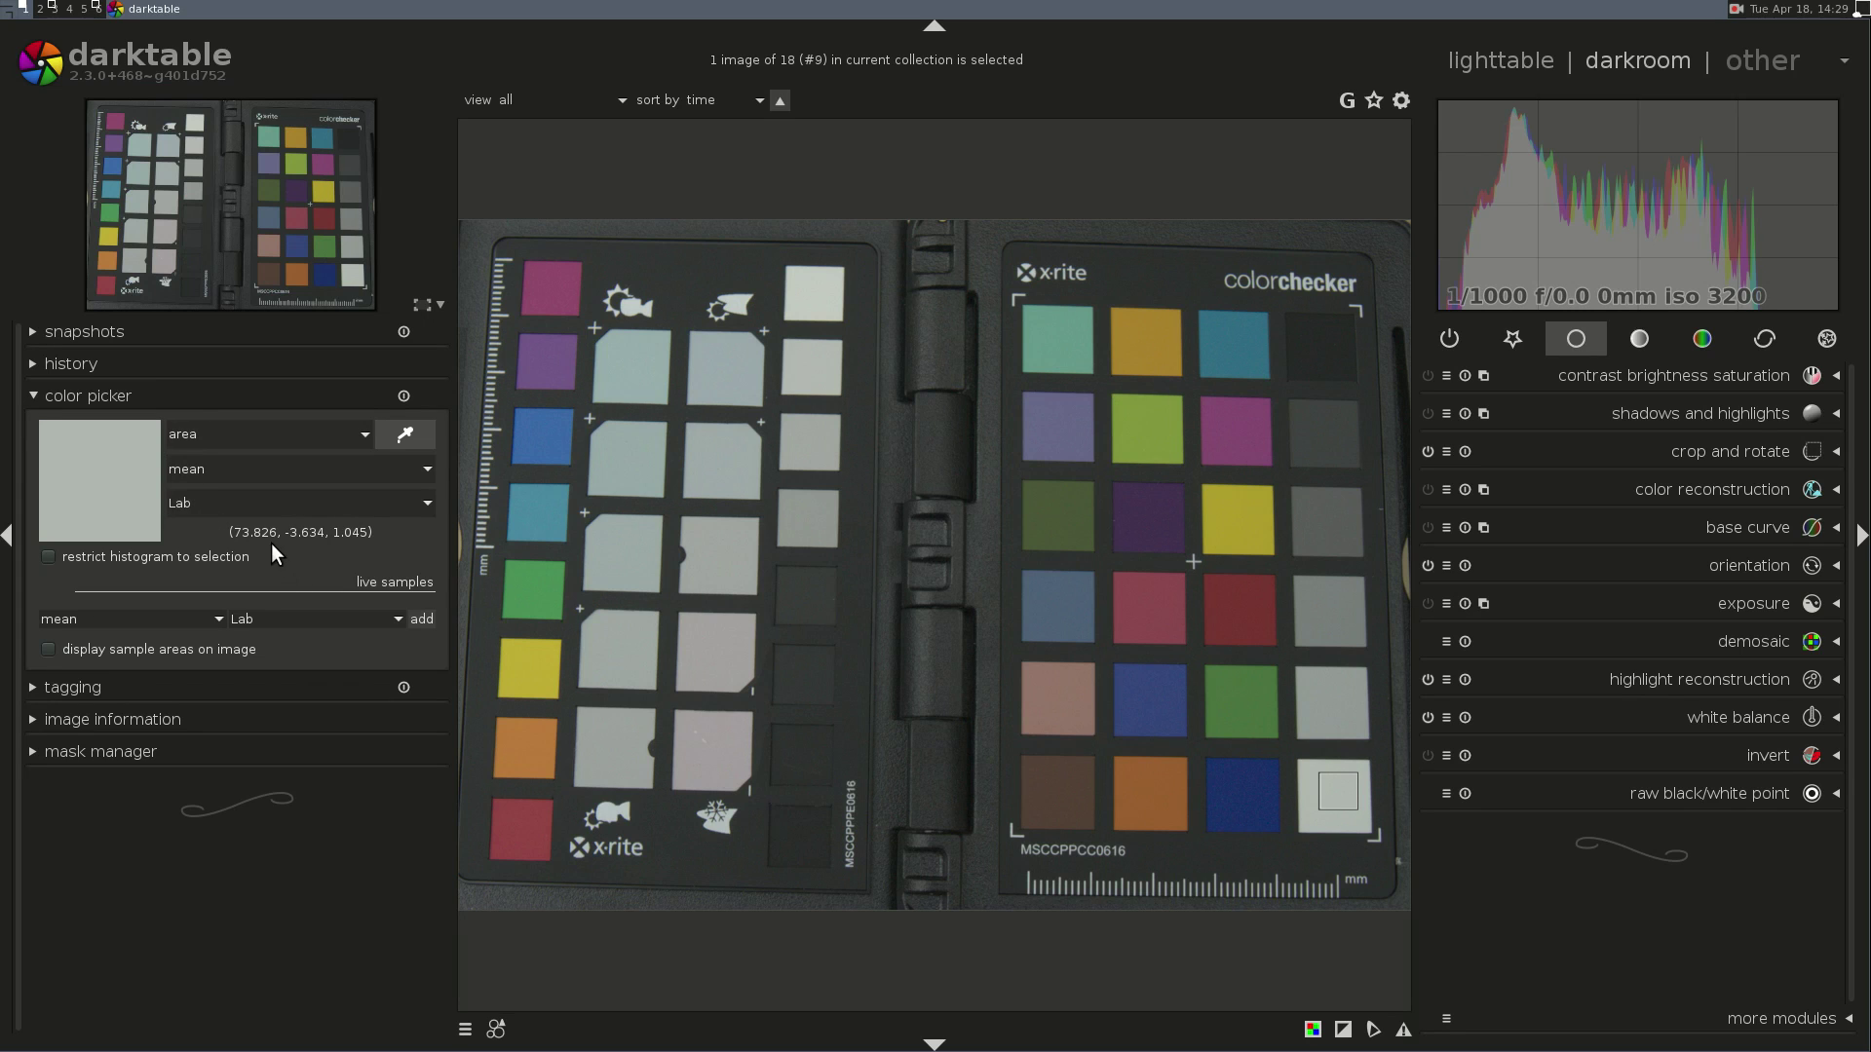
pyautogui.press('l')
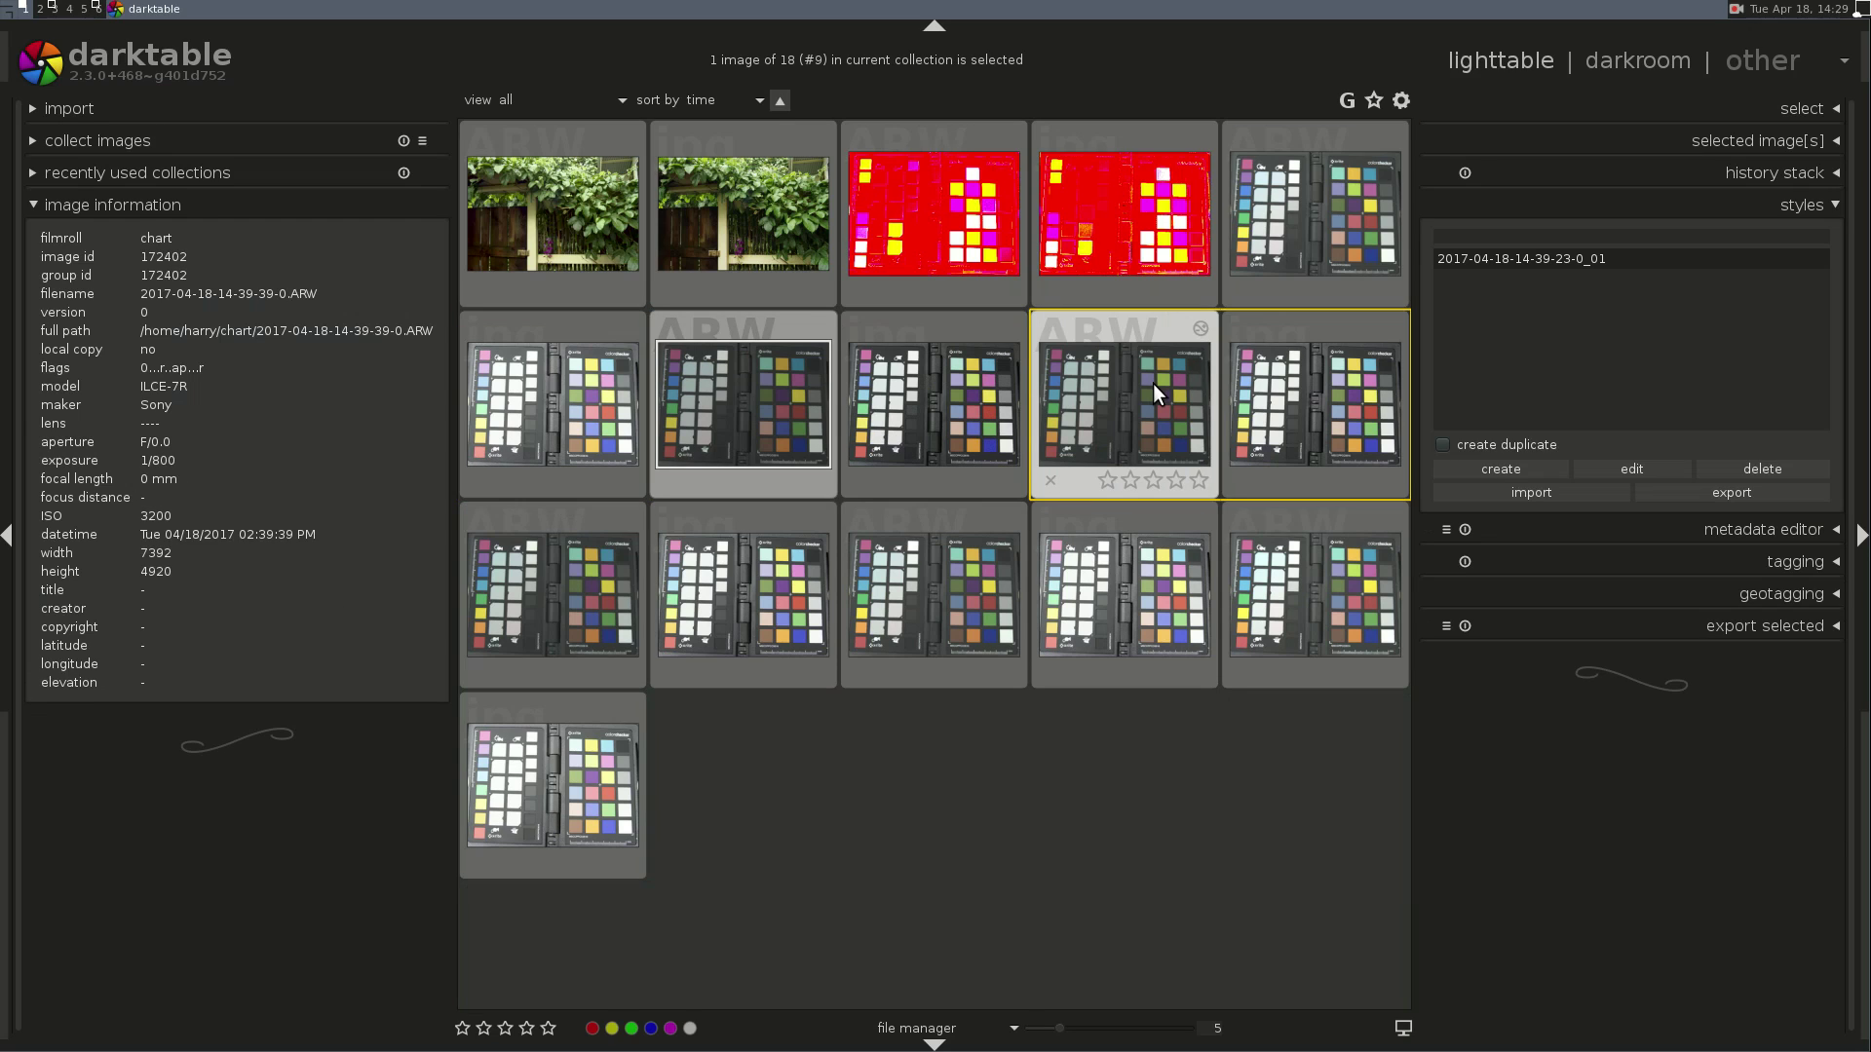
# - Sample the white patch on two more chart photos, ending at Lab 95.271, -4.909, 0.962
pyautogui.doubleClick(539, 599)
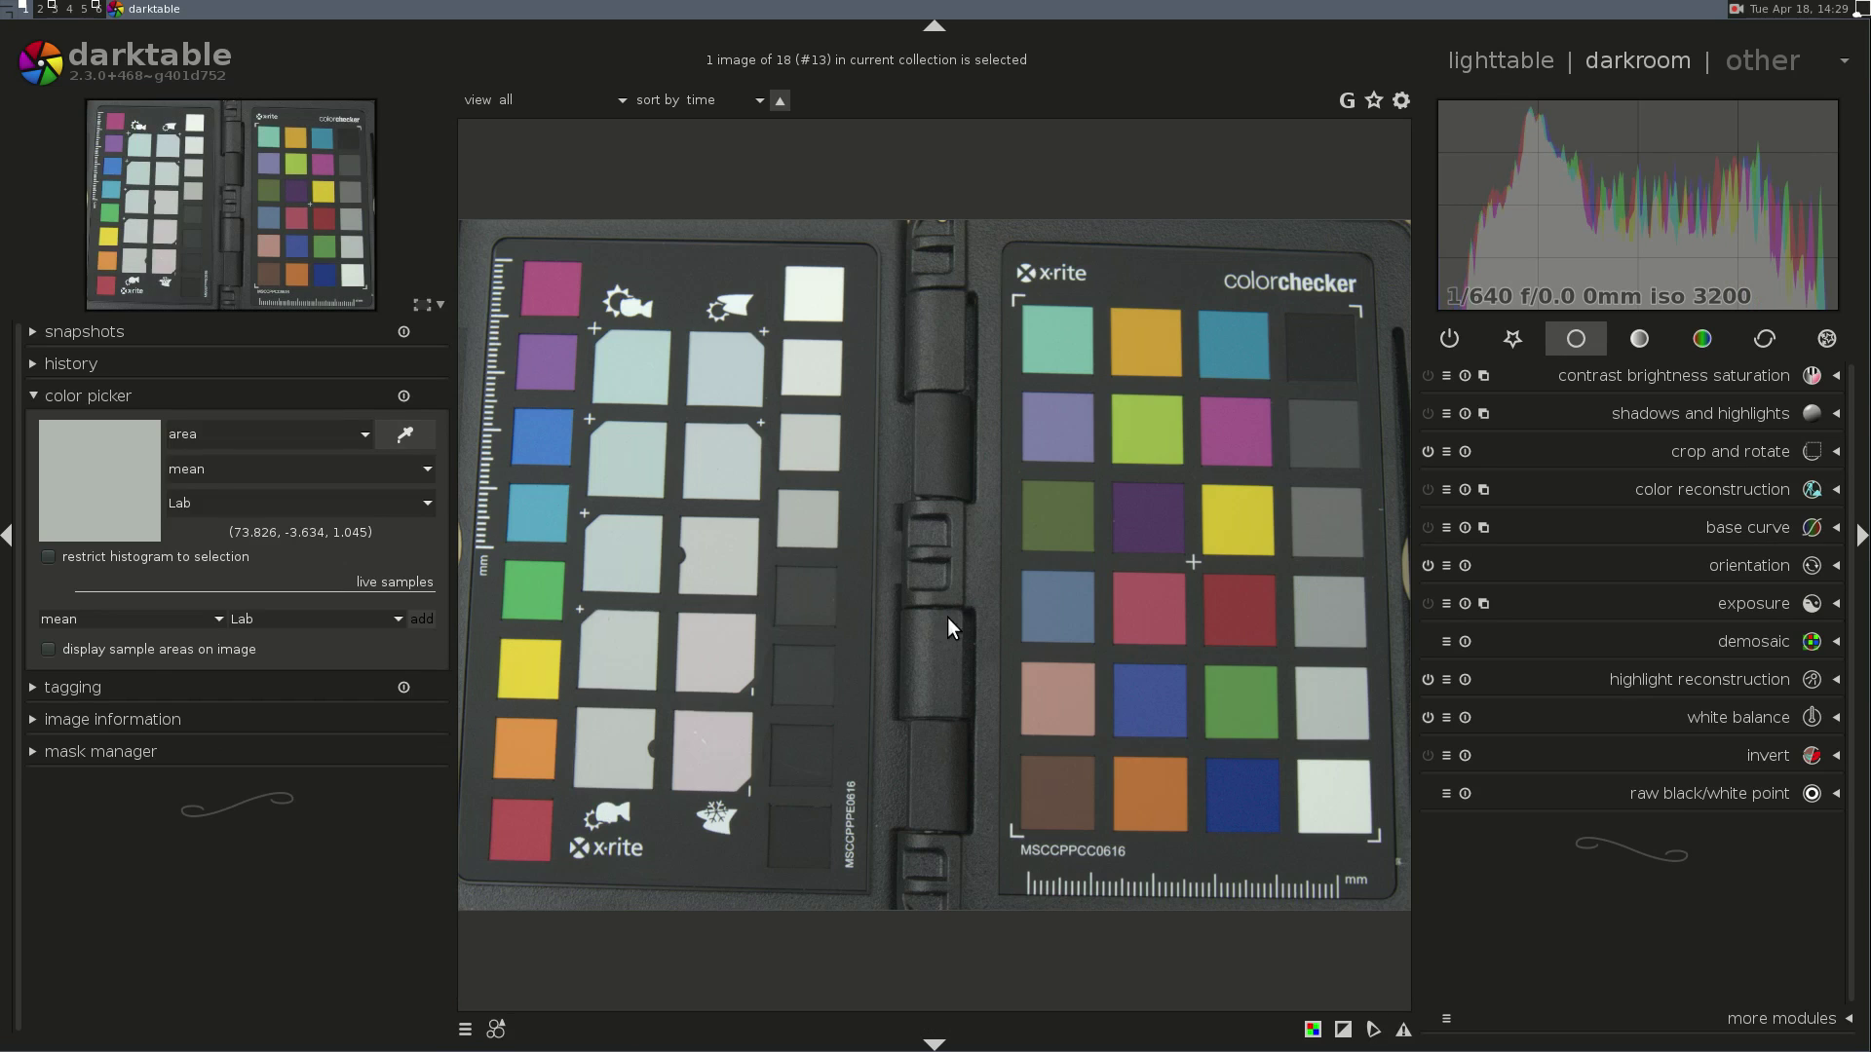
pyautogui.click(421, 435)
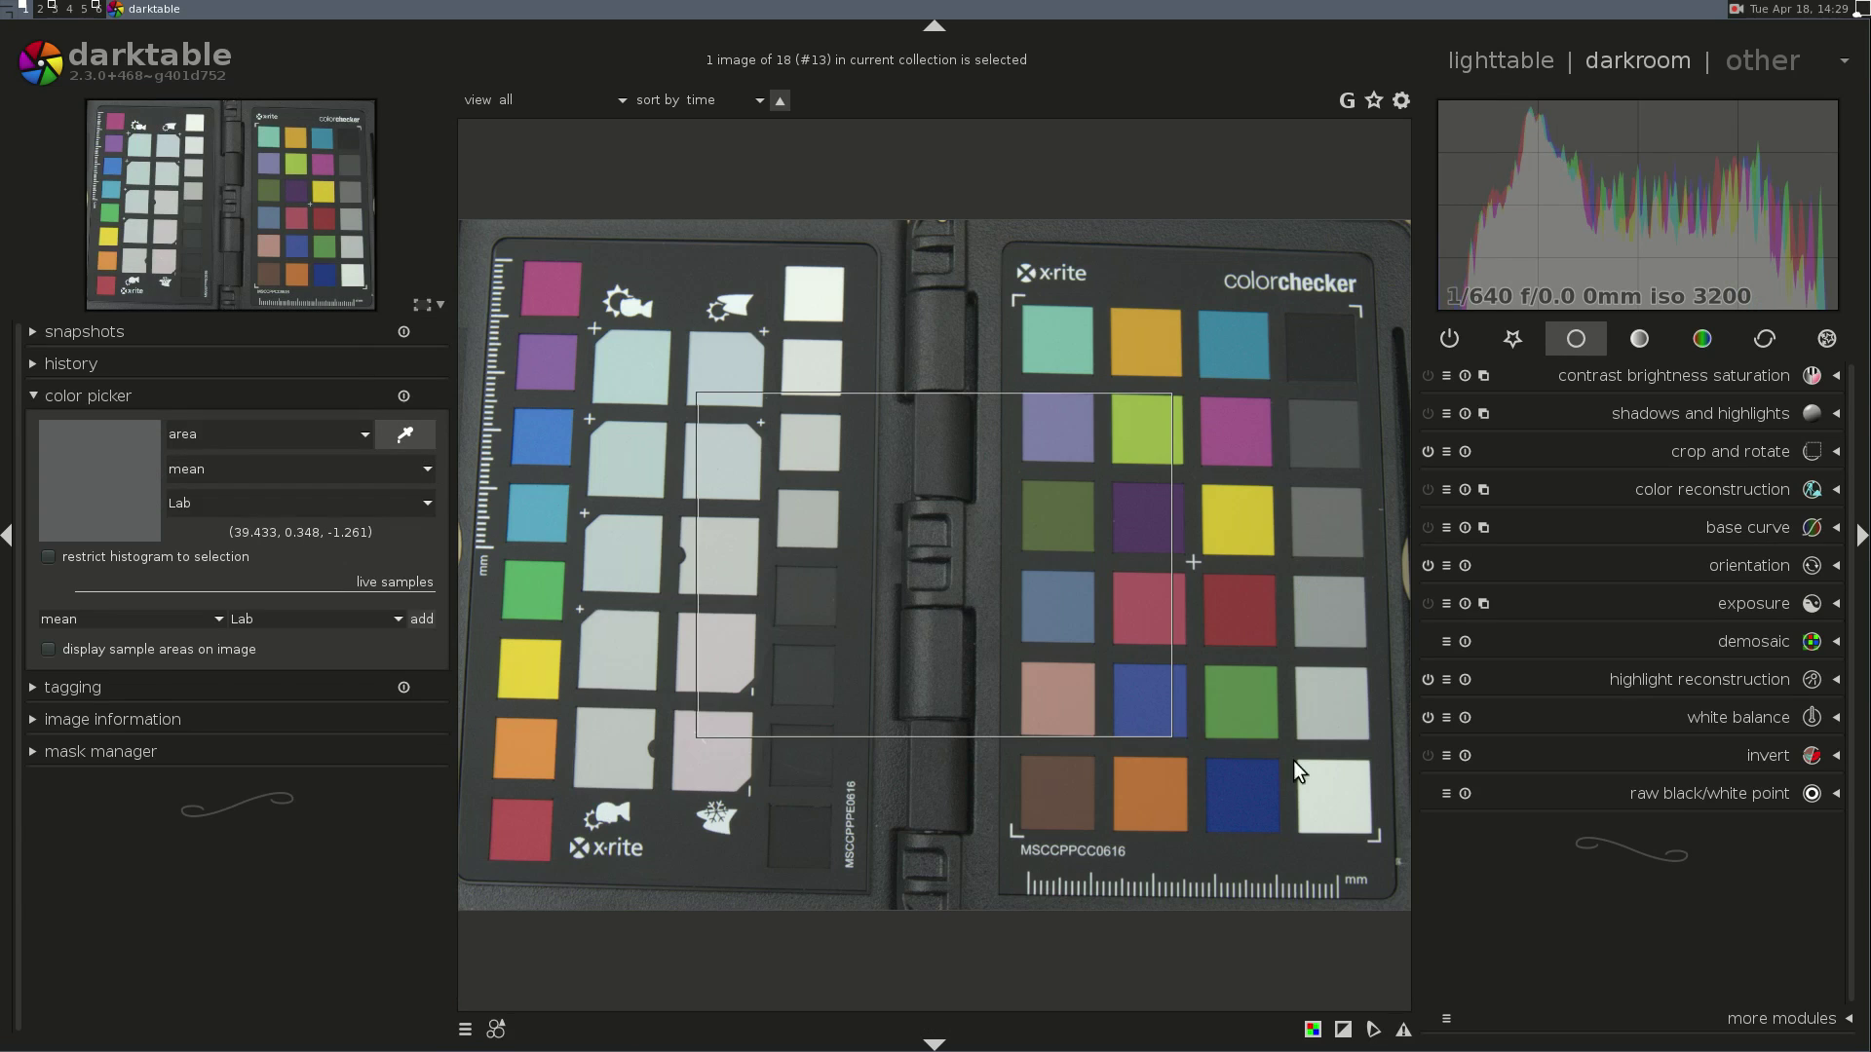
pyautogui.moveTo(1355, 770); pyautogui.dragTo(1317, 814)
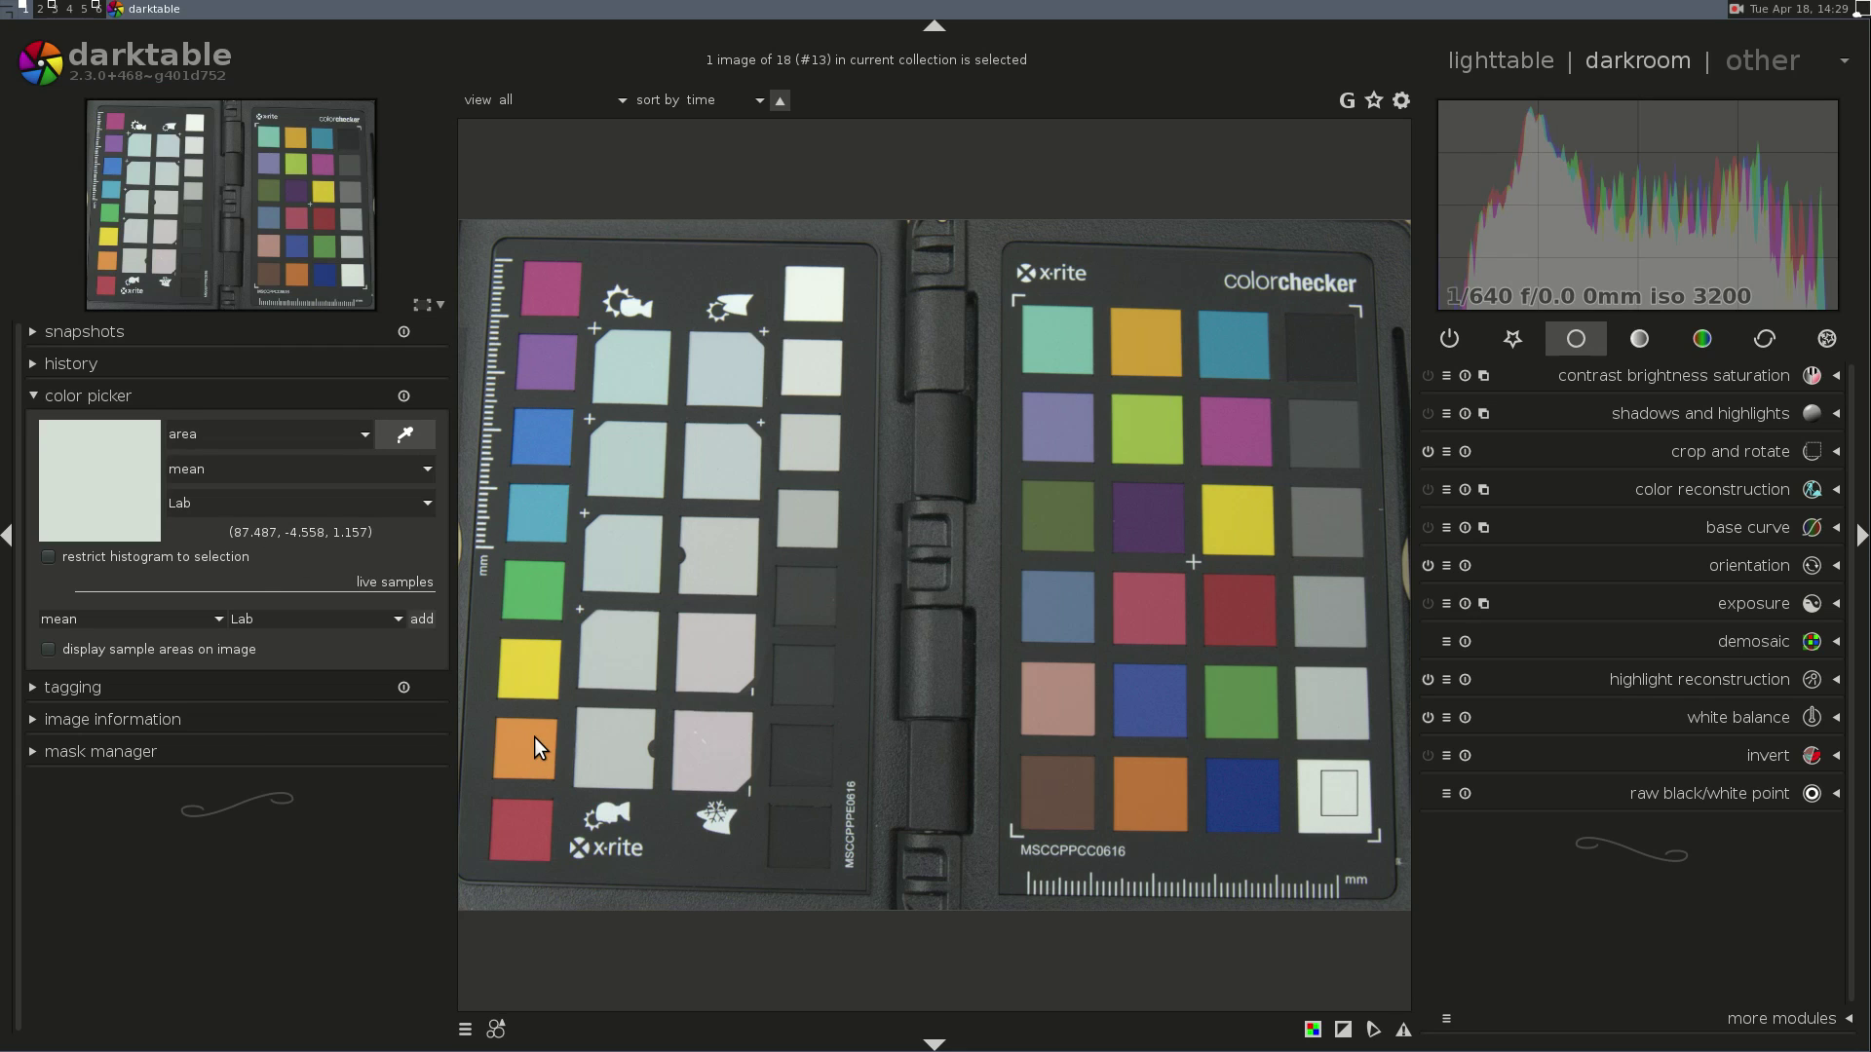
pyautogui.press('l')
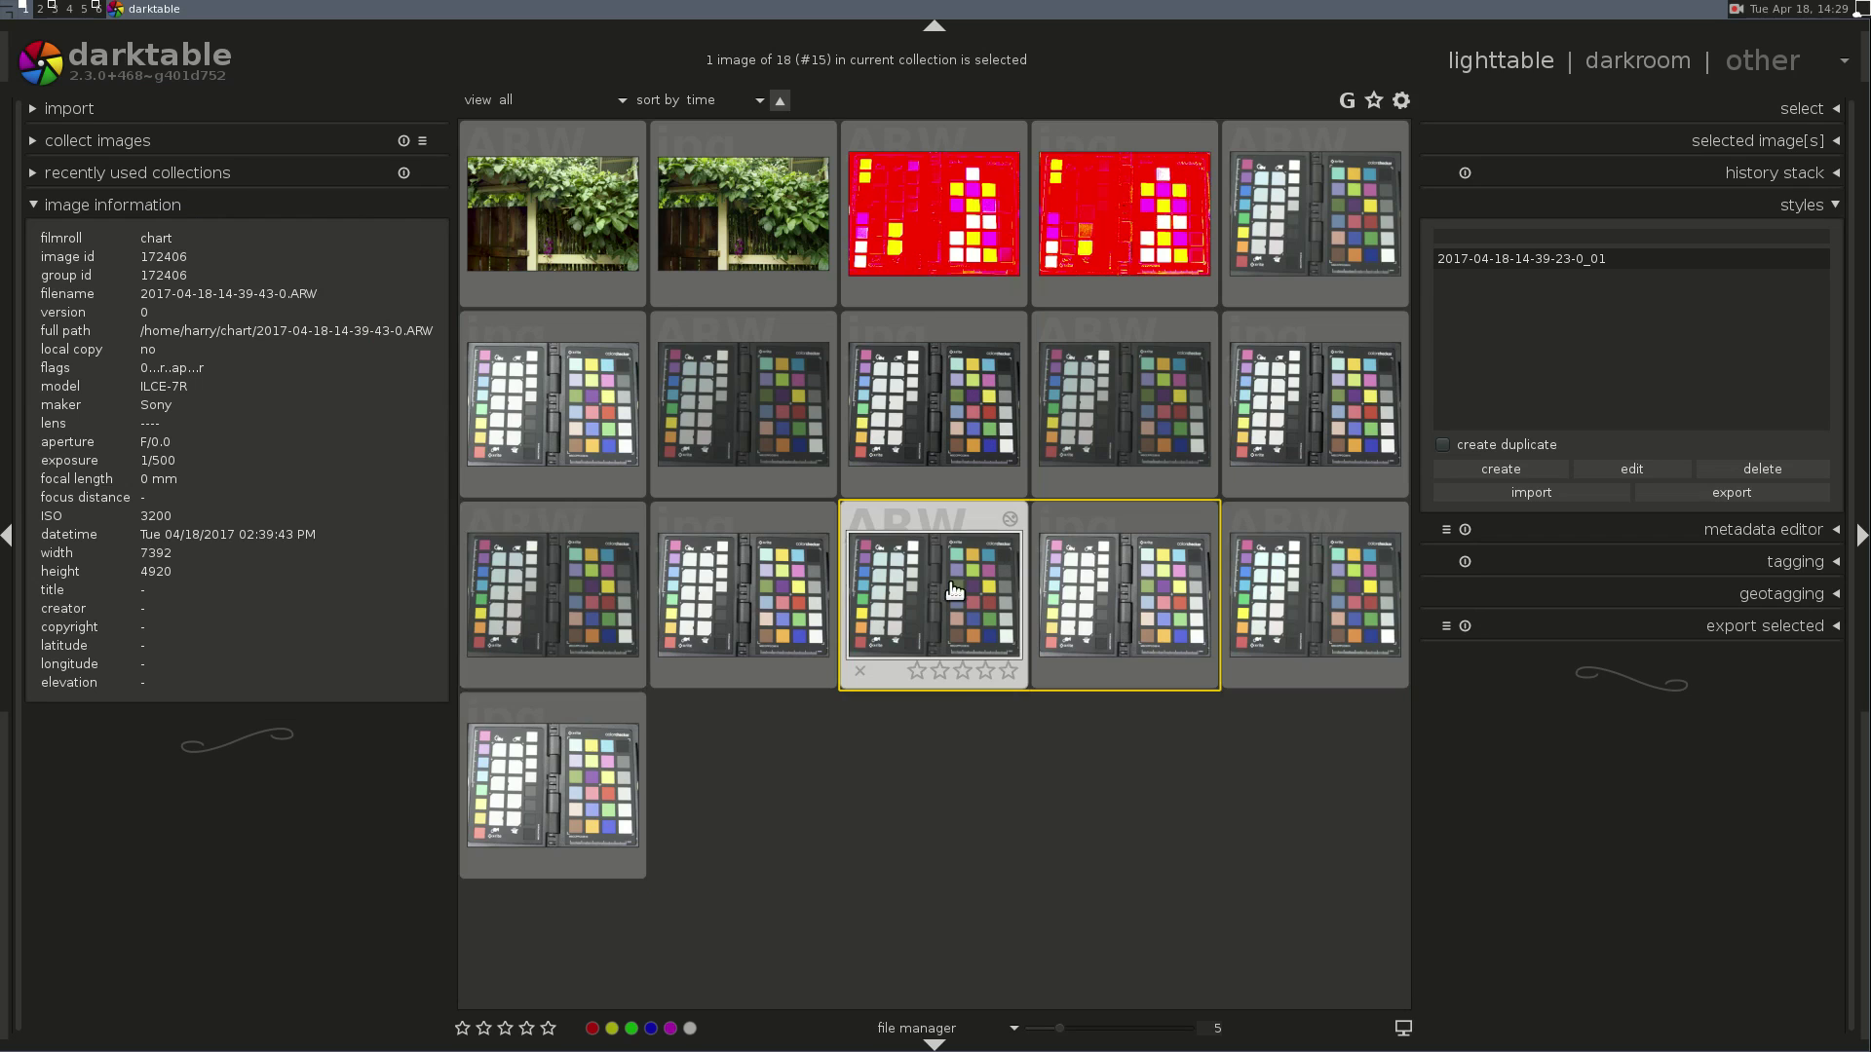
pyautogui.doubleClick(1009, 577)
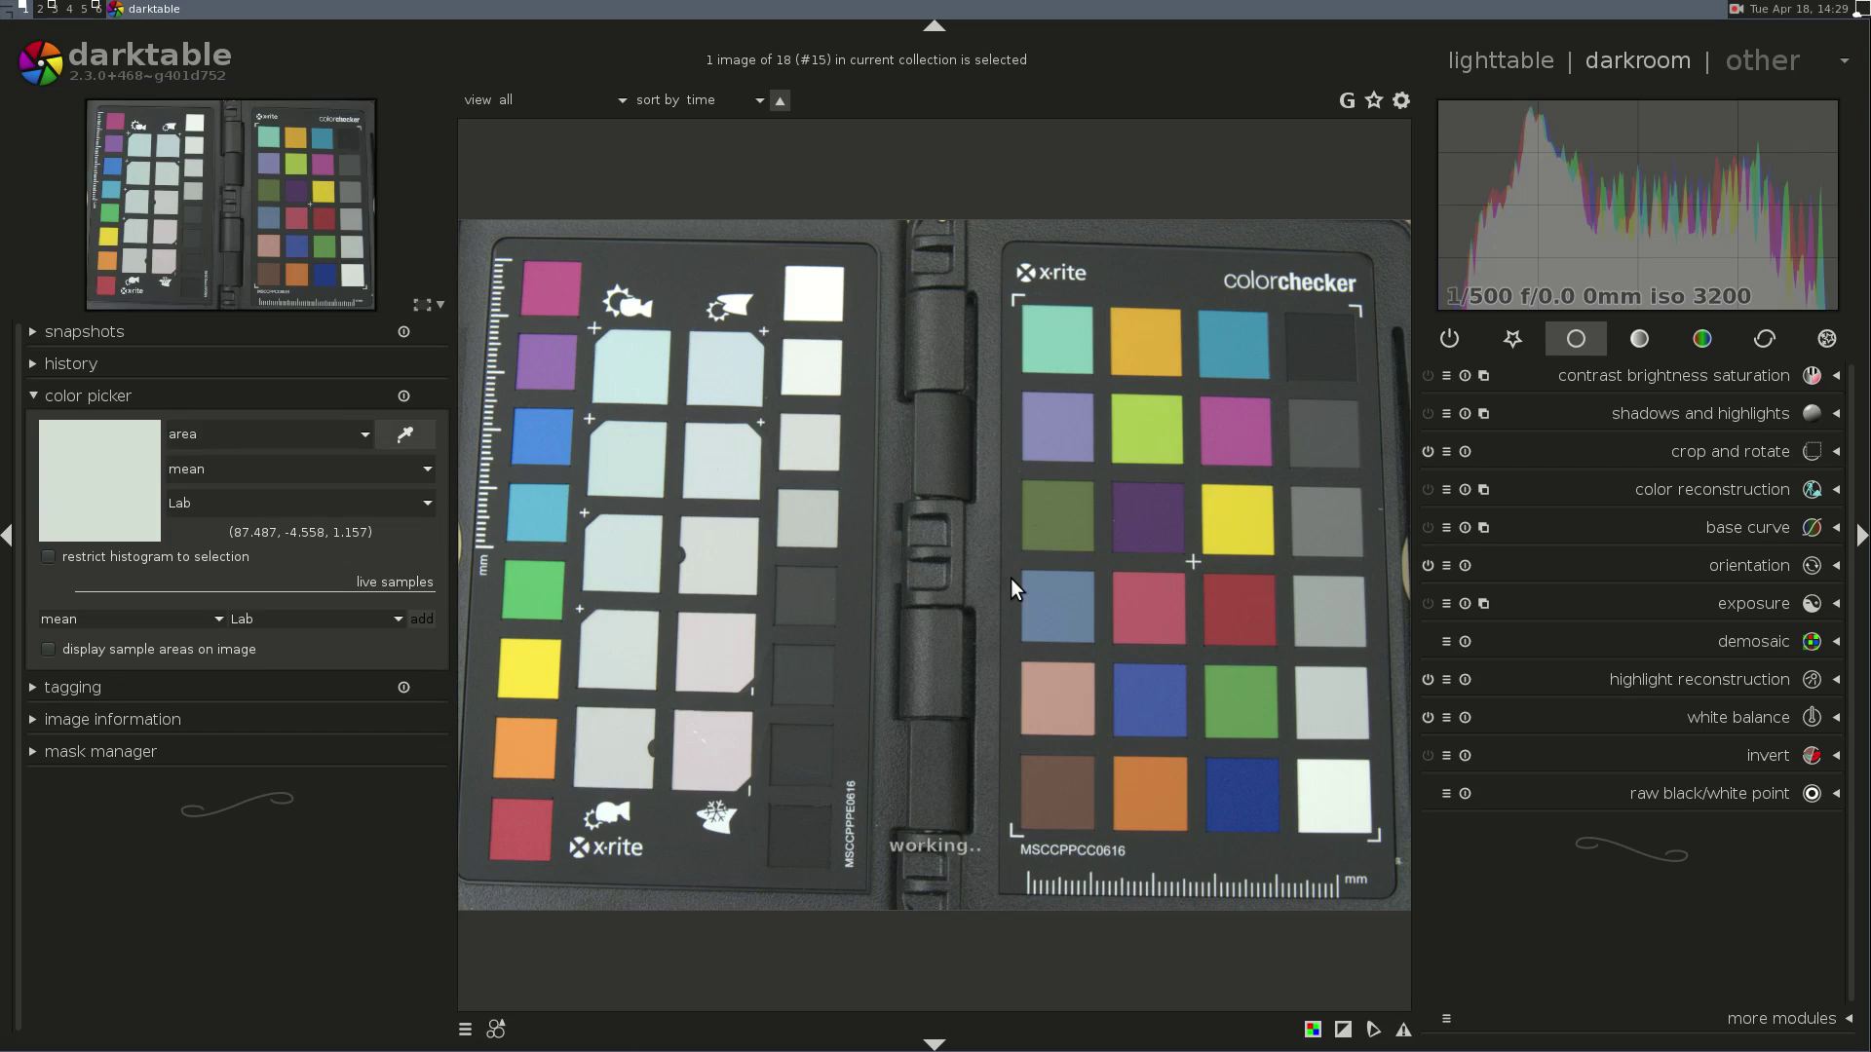
pyautogui.click(392, 432)
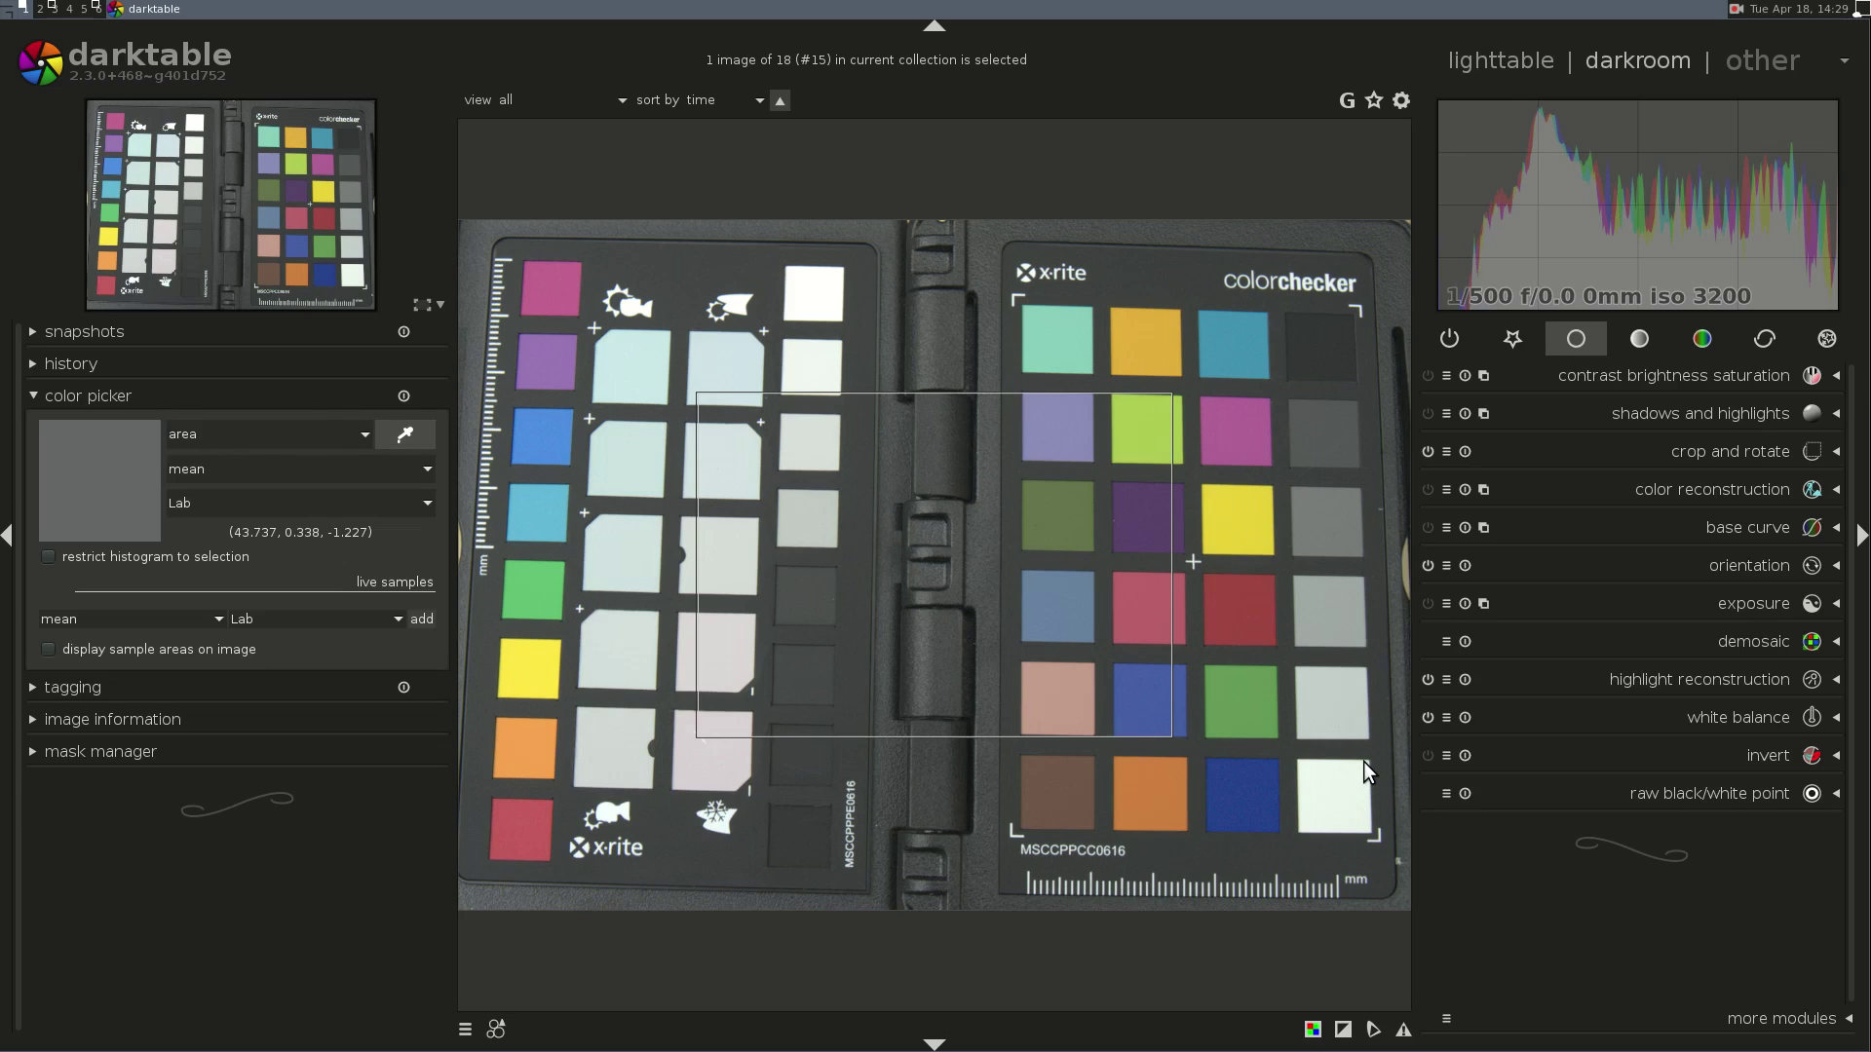
pyautogui.moveTo(1361, 772); pyautogui.dragTo(1307, 823)
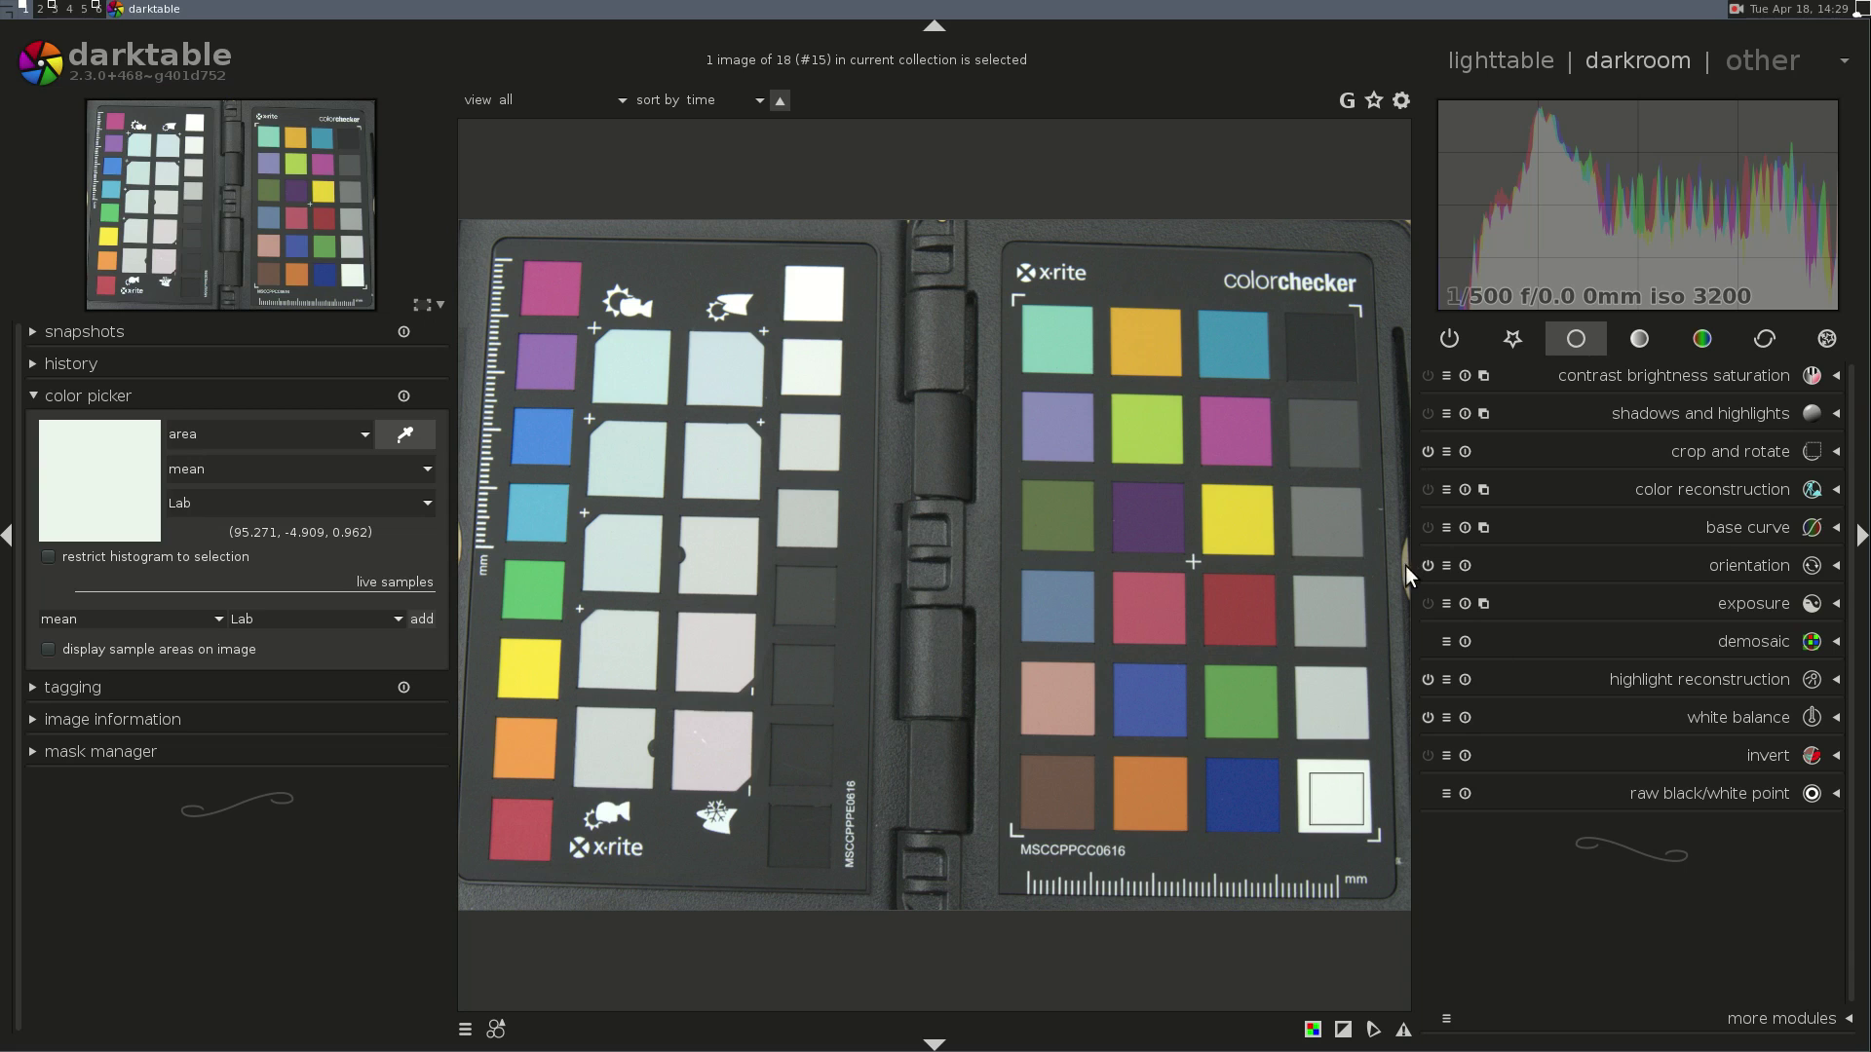
# - Set the output color profile to Lab on both ISO 3200 chart images
pyautogui.click(1704, 332)
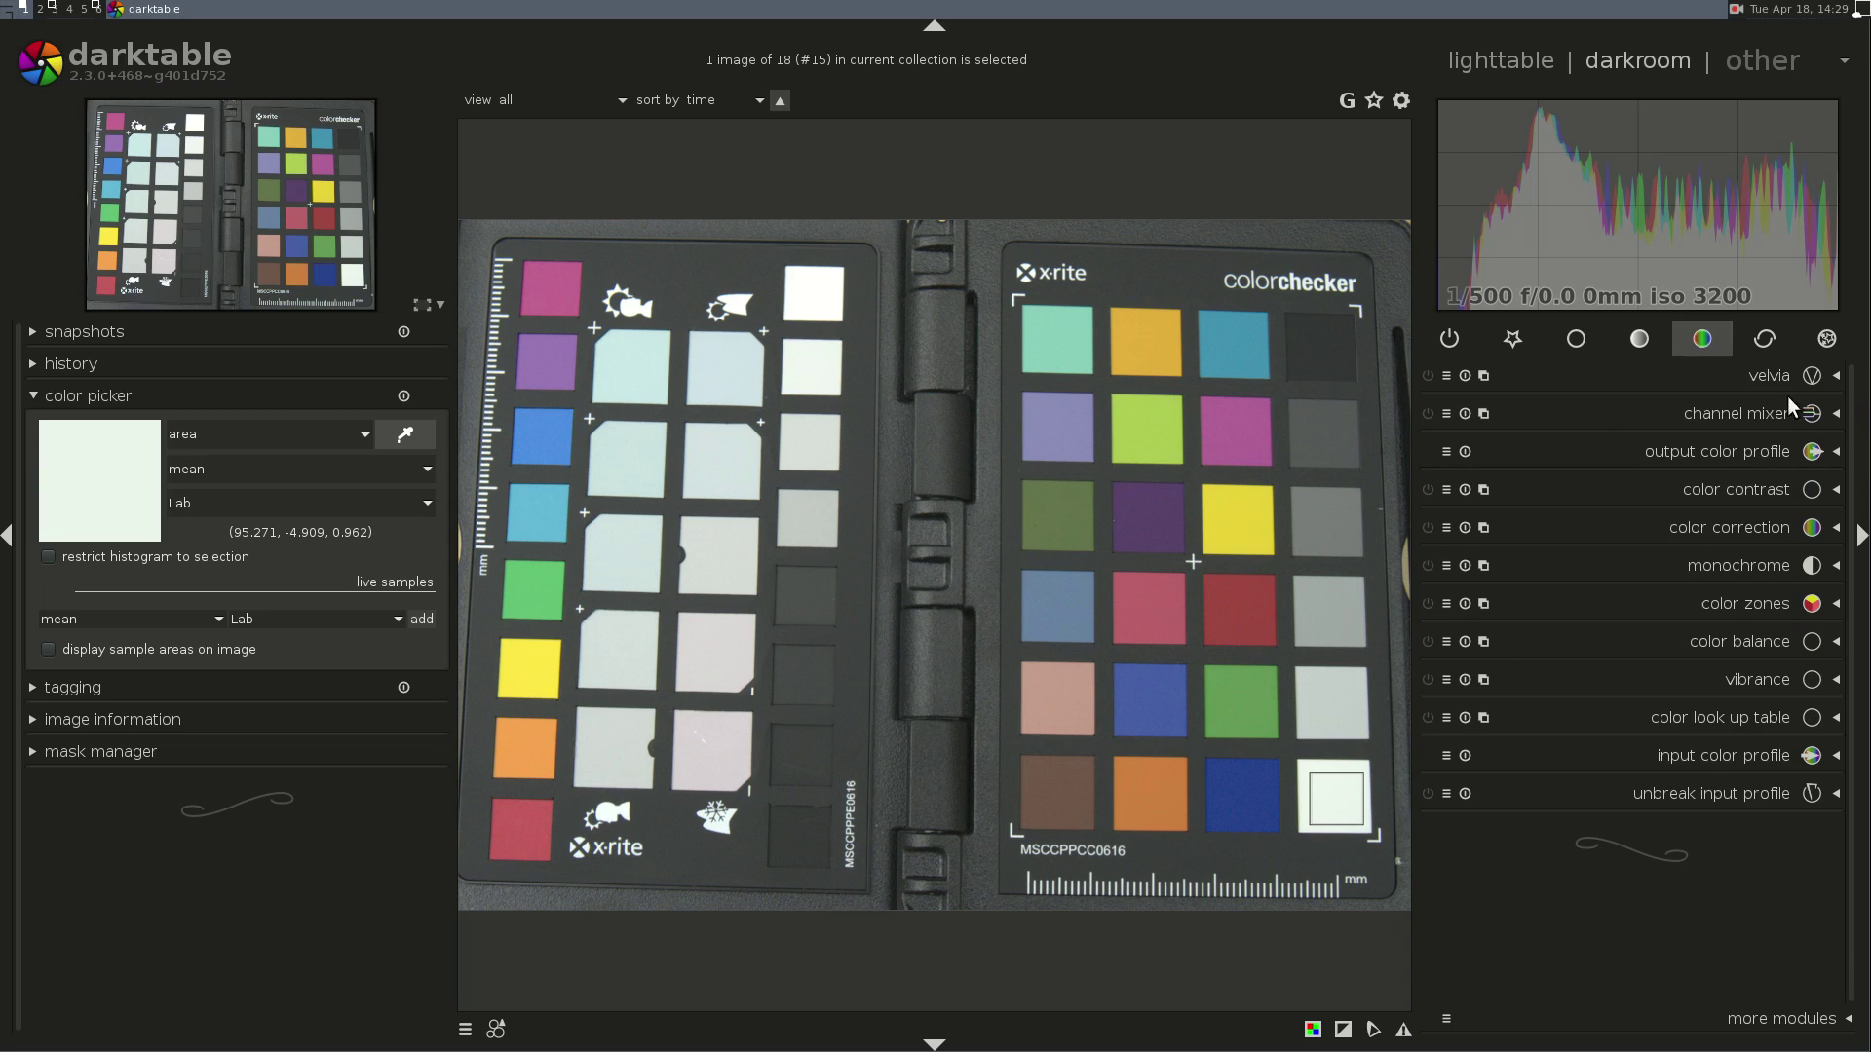
pyautogui.click(1771, 450)
pyautogui.click(1784, 488)
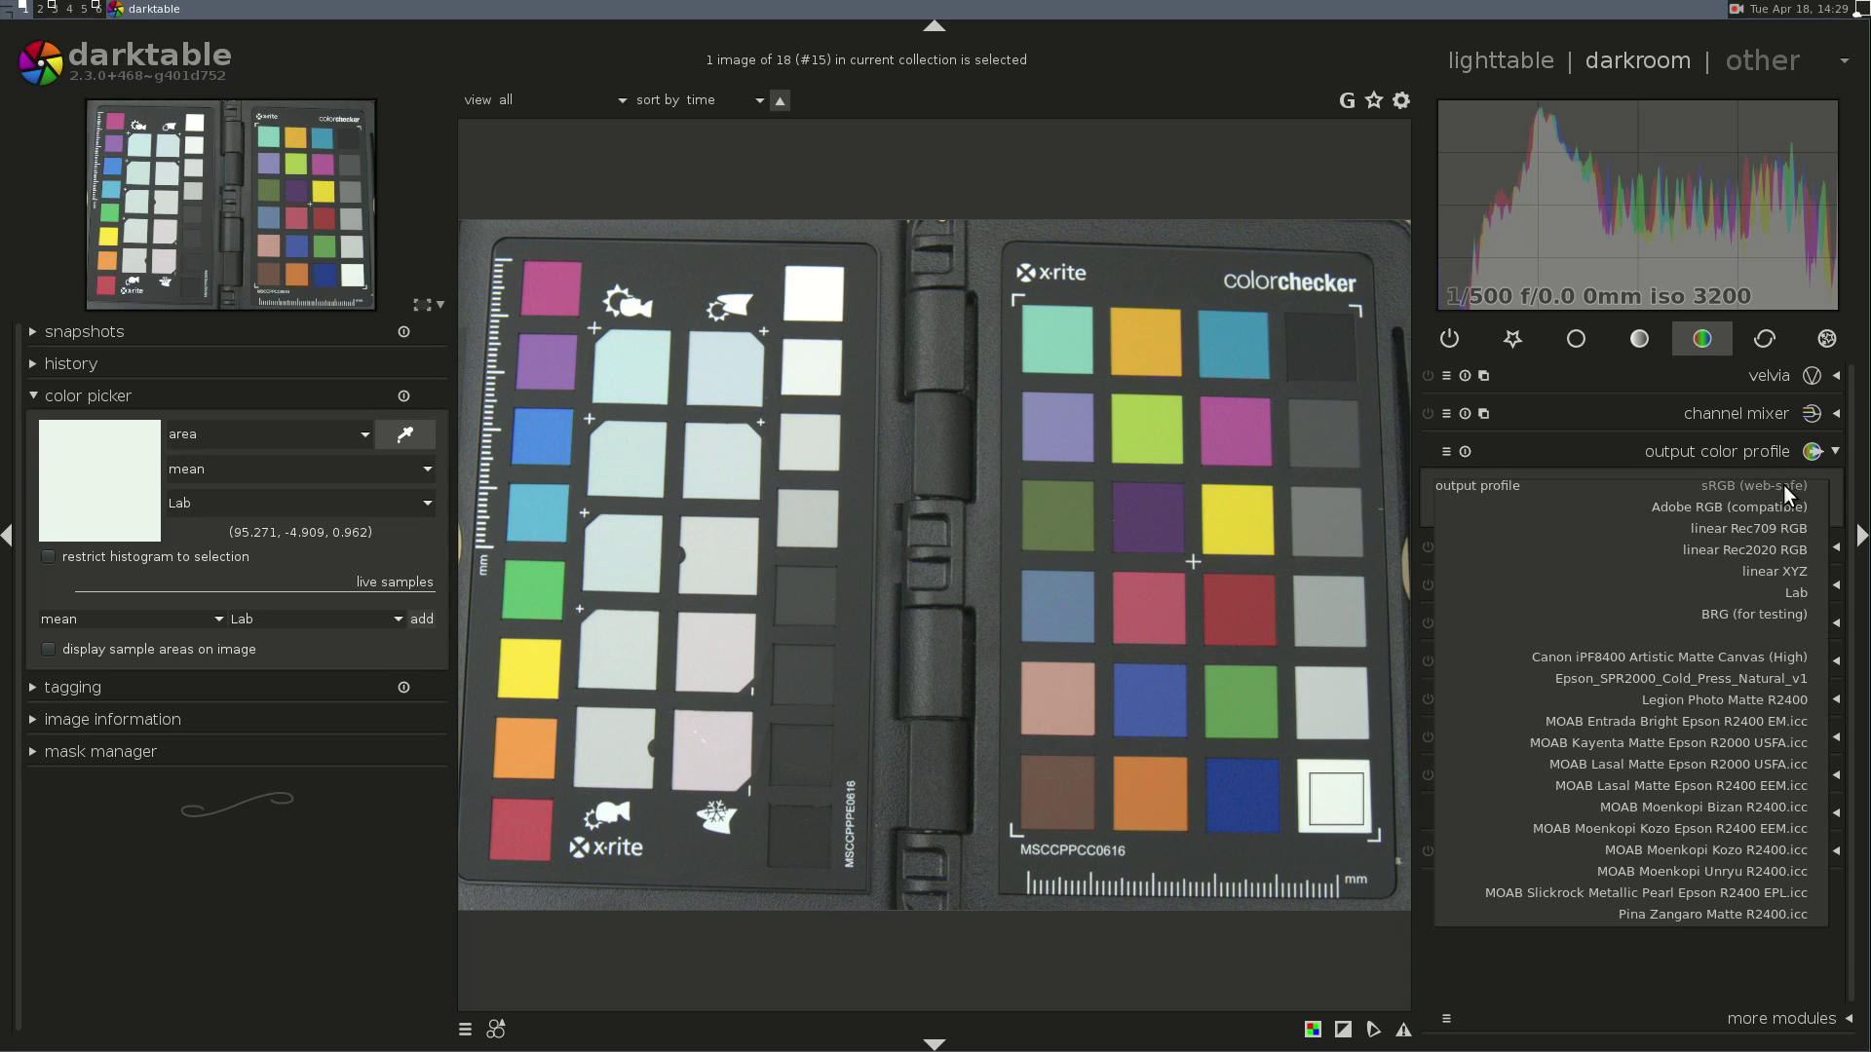
pyautogui.click(1798, 587)
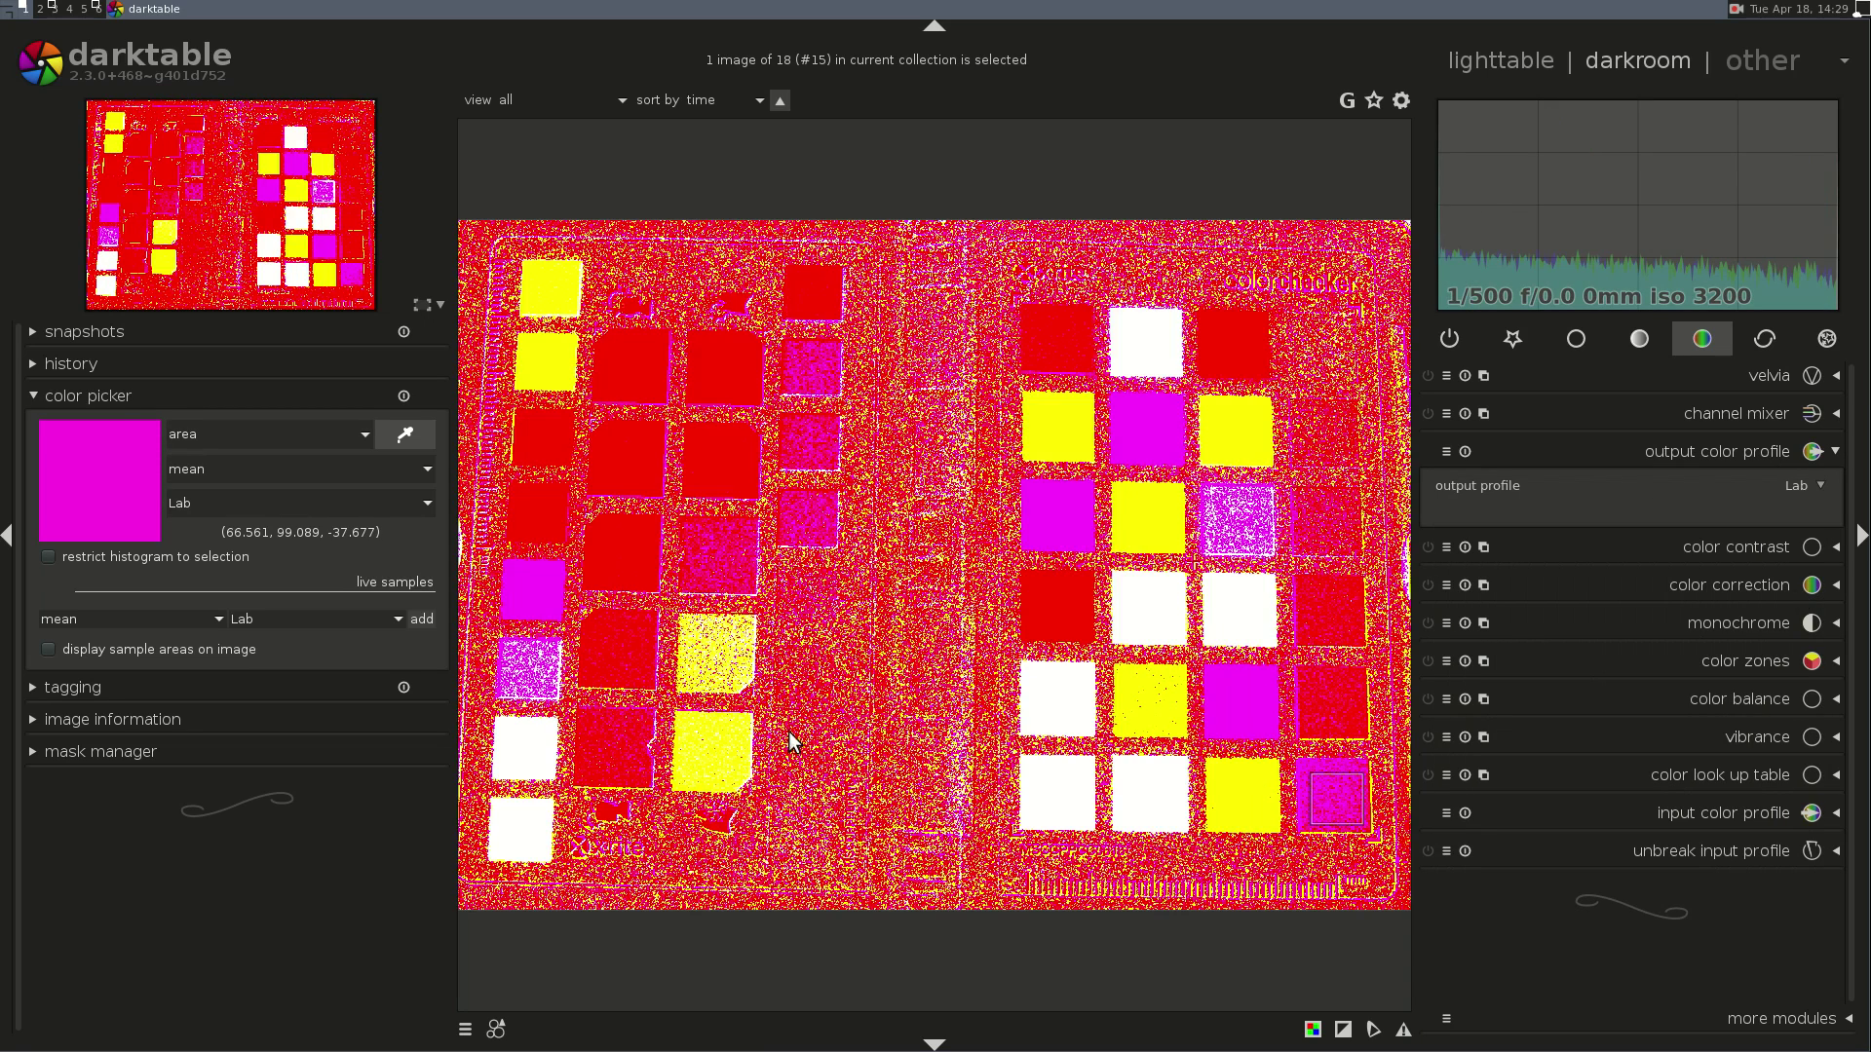
pyautogui.press('l')
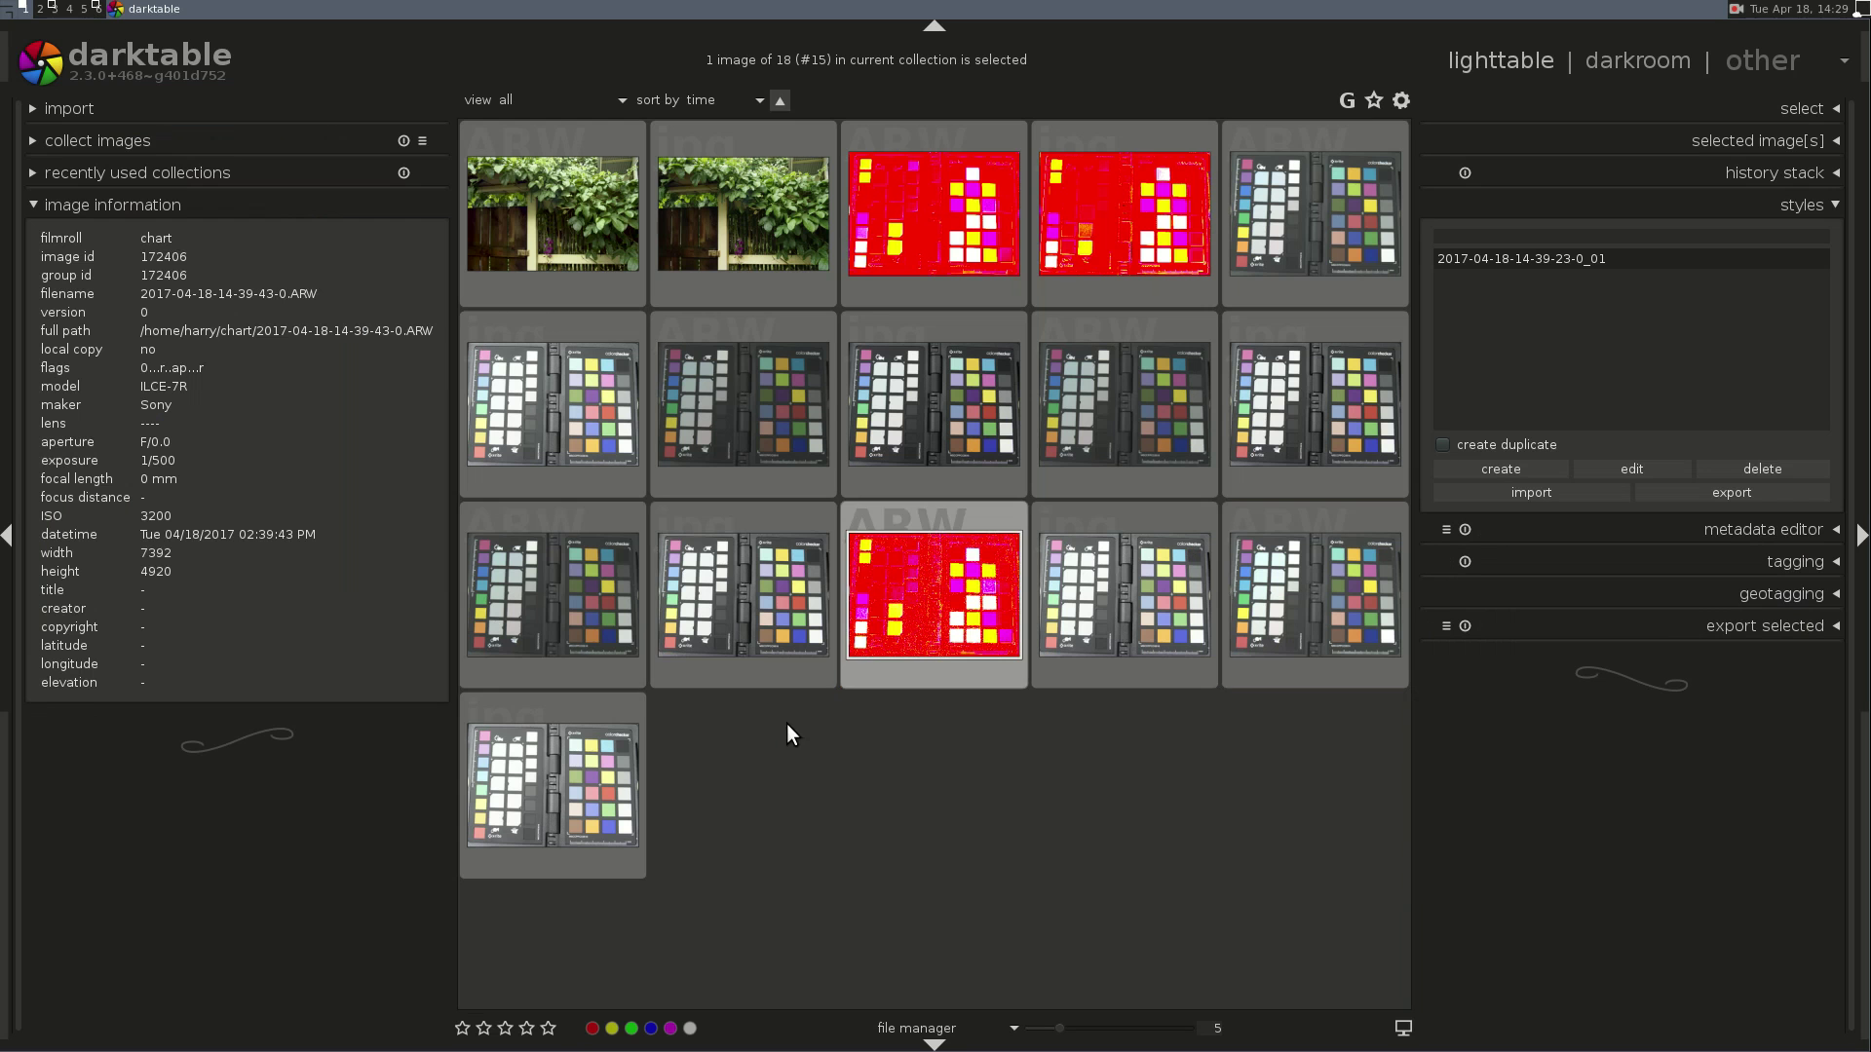
pyautogui.click(1115, 565)
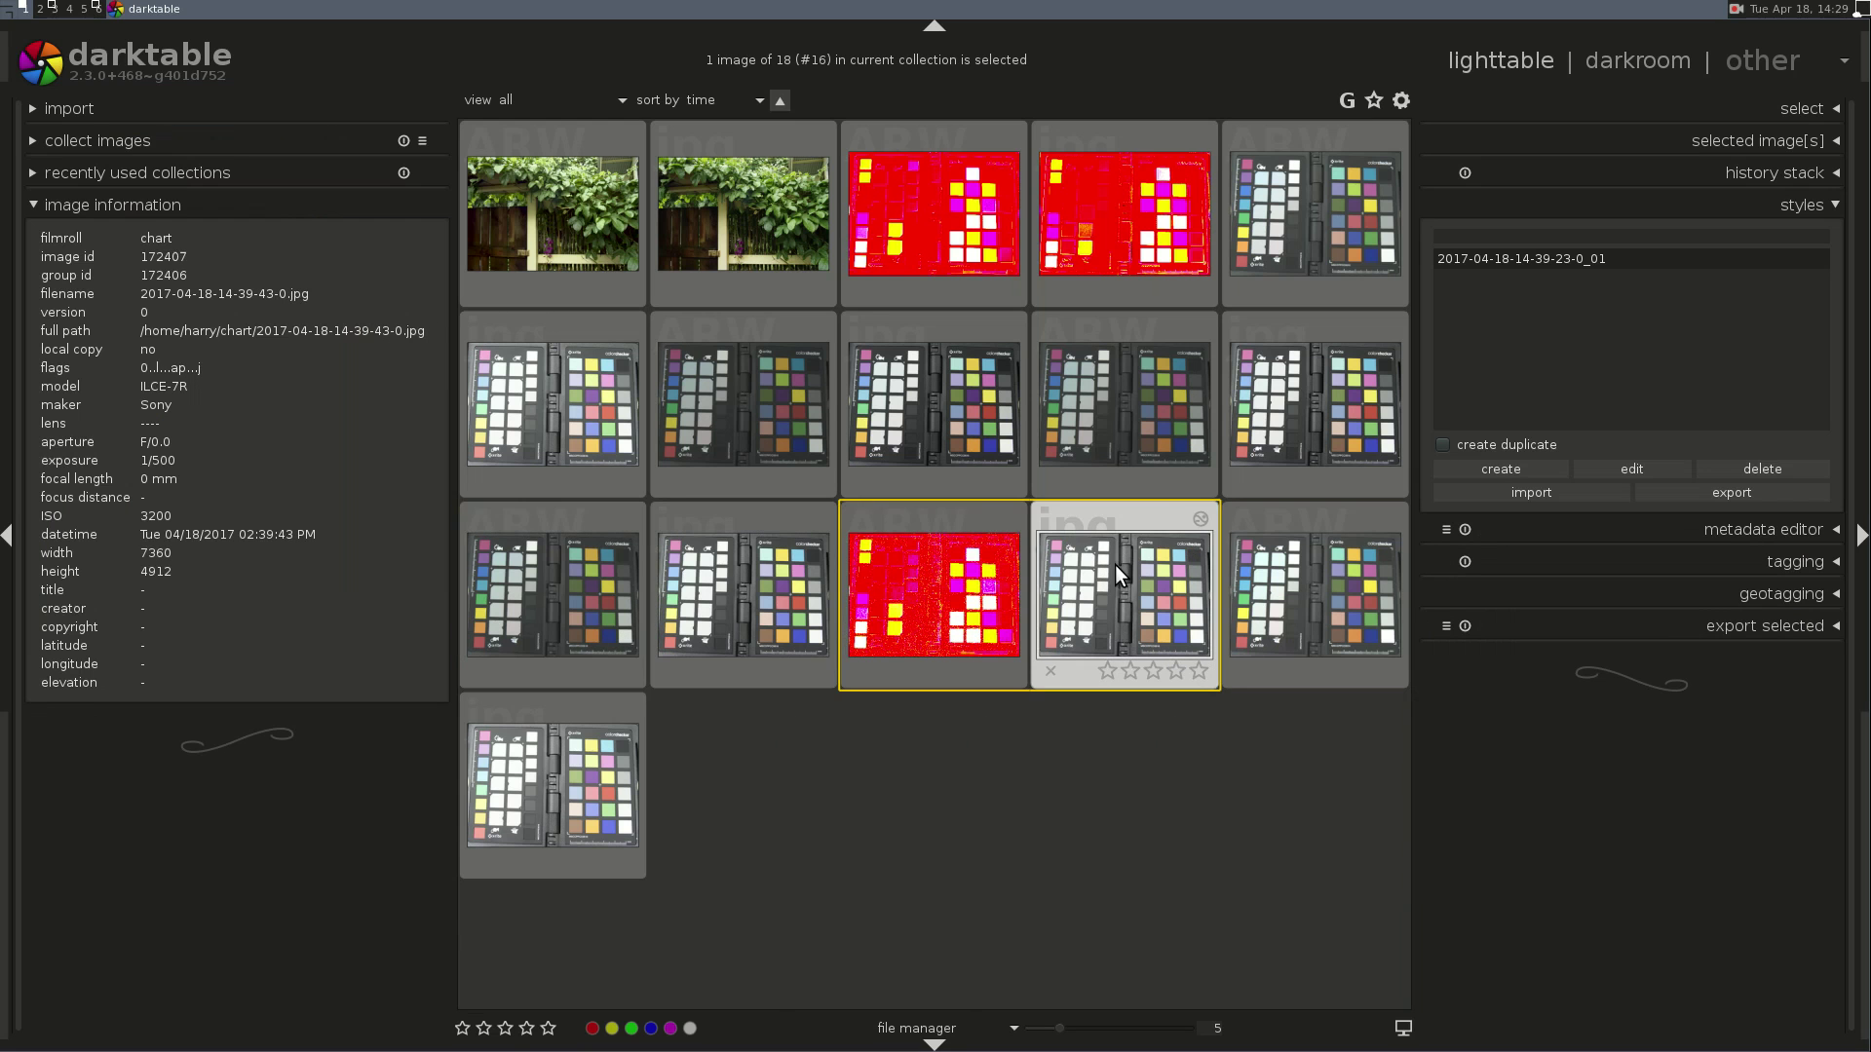
pyautogui.press('d')
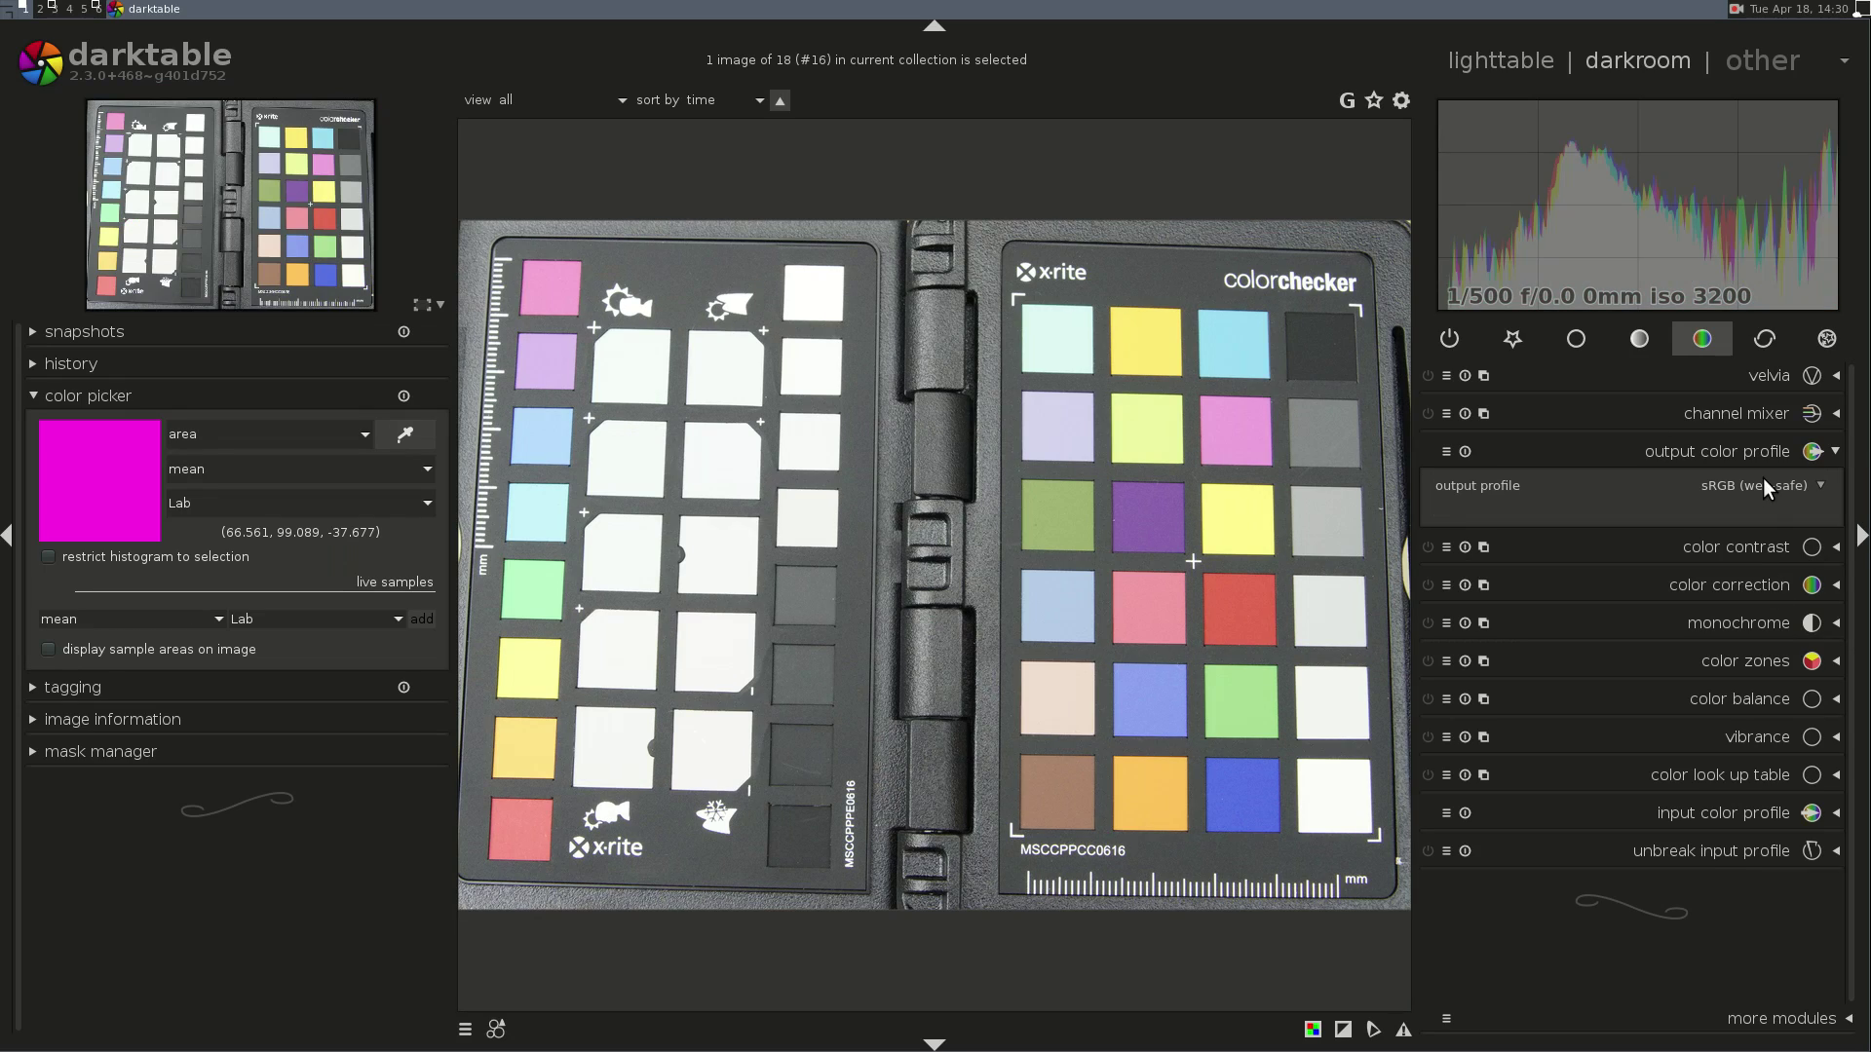
pyautogui.click(1763, 478)
pyautogui.click(1798, 585)
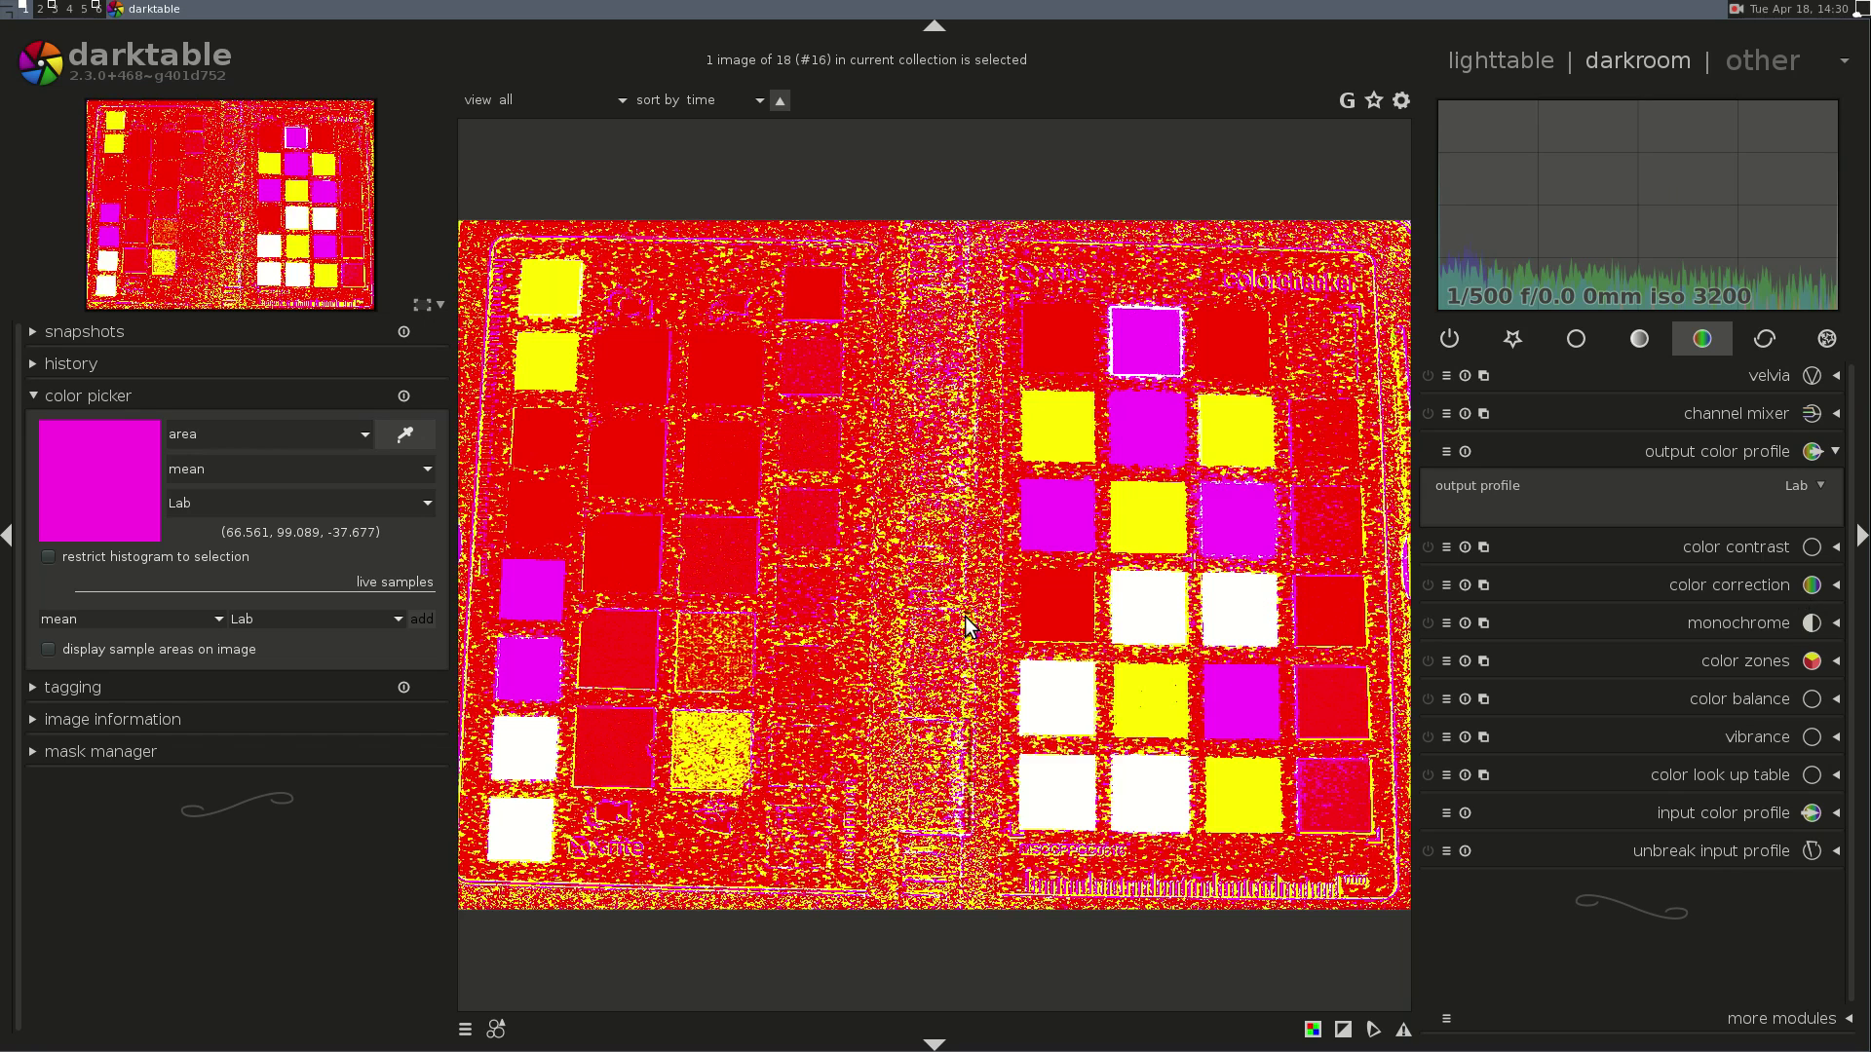
pyautogui.press('l')
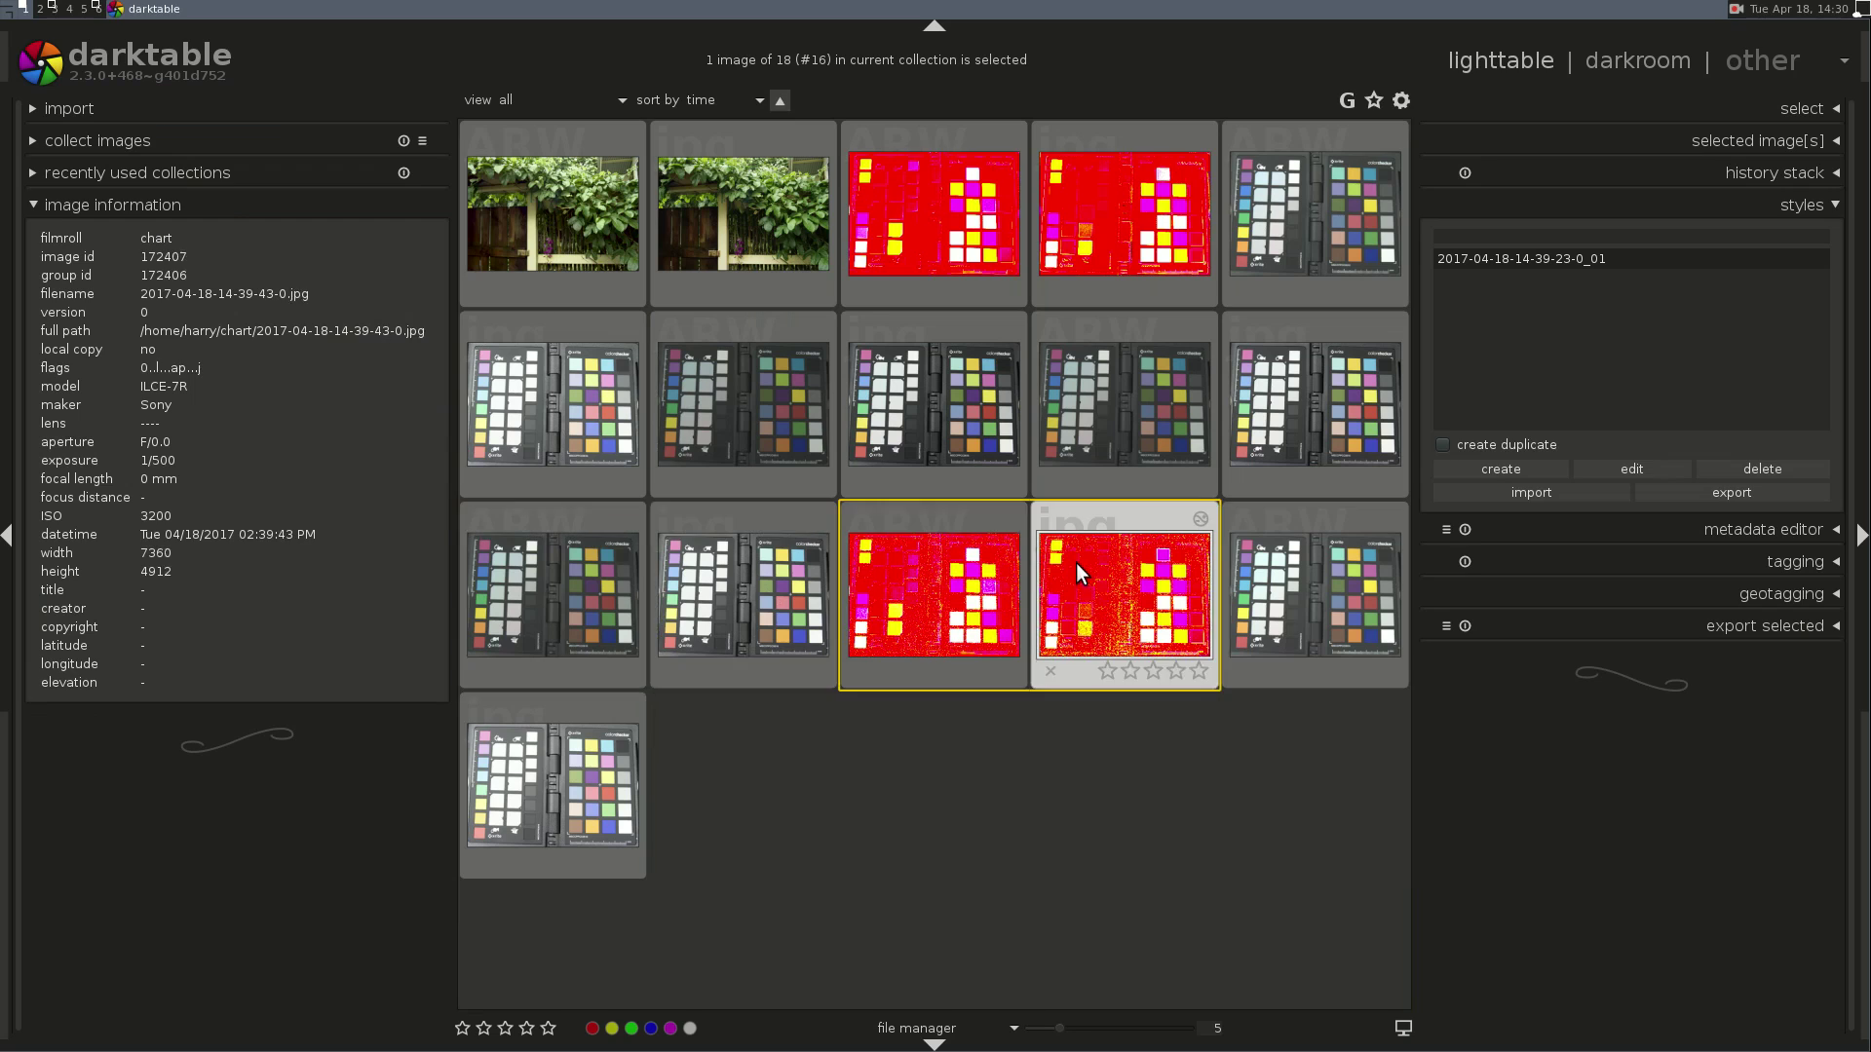
# - Select both chart images, export them as PFM files, and return to darktable-chart
pyautogui.click(901, 573)
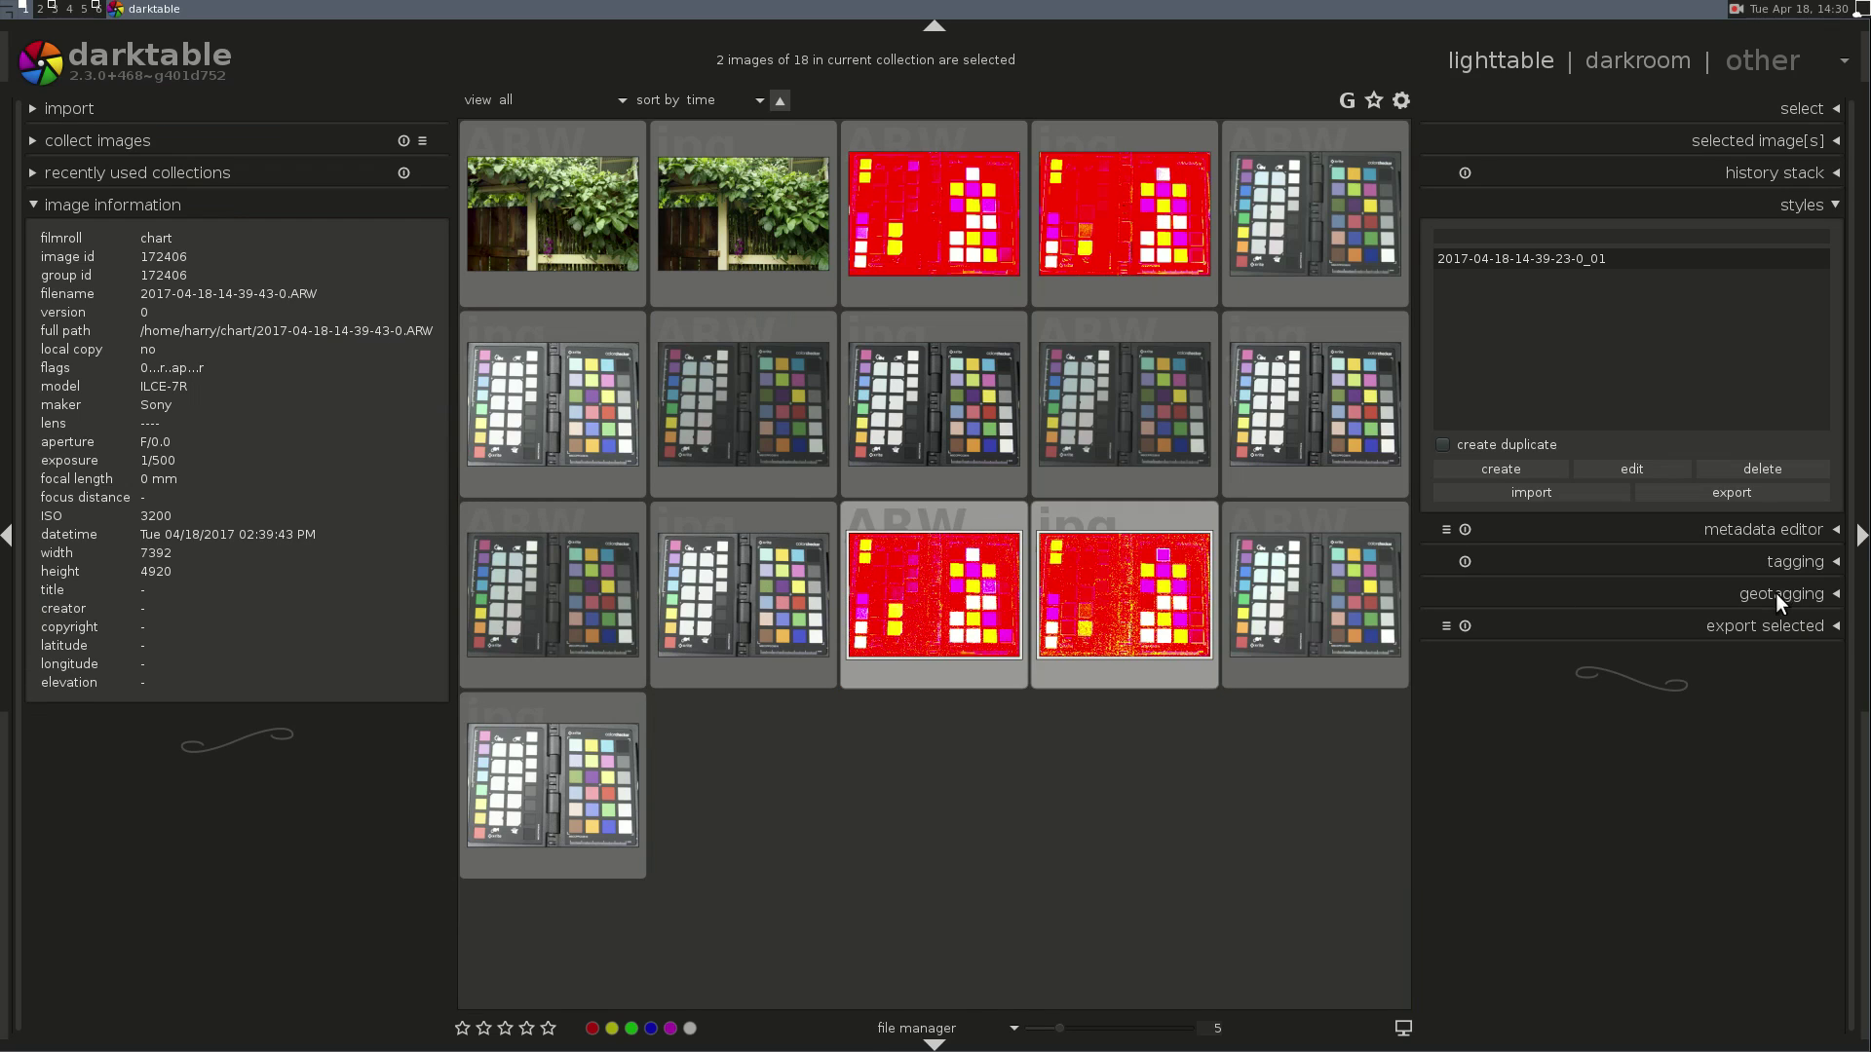
pyautogui.click(1773, 624)
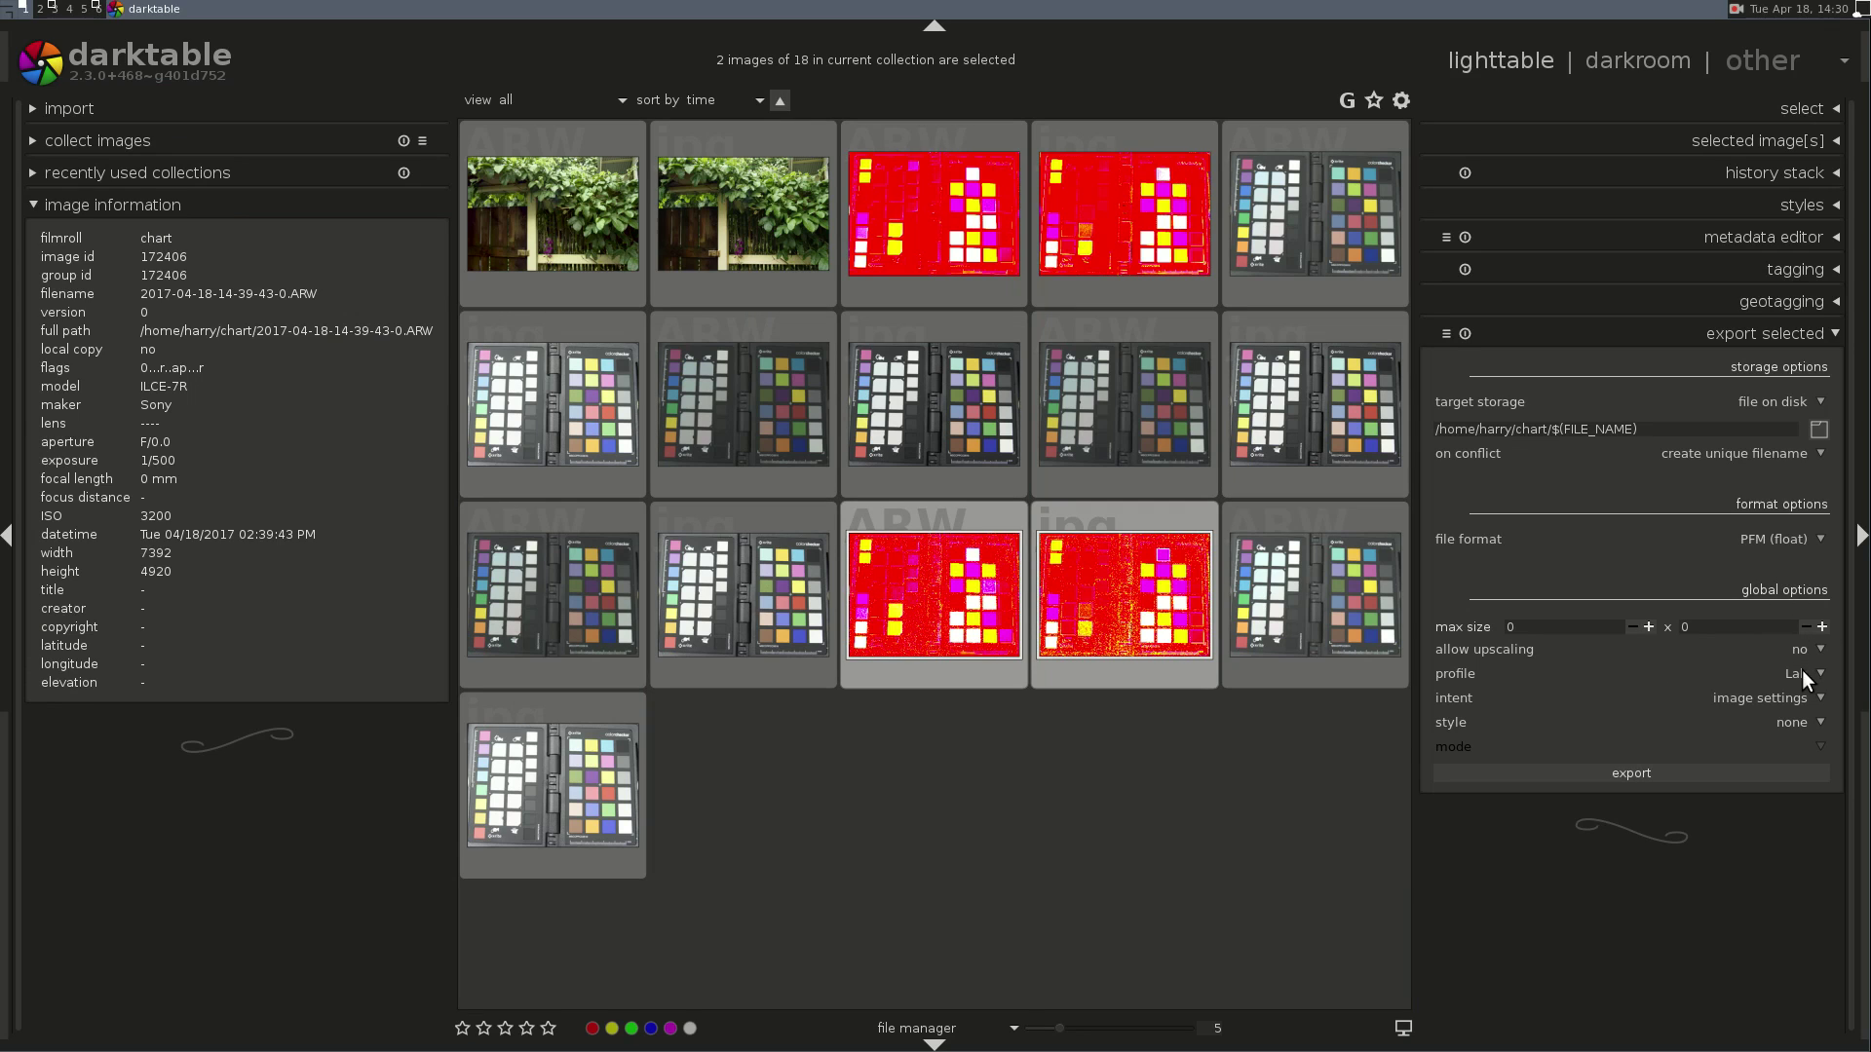
pyautogui.click(1781, 770)
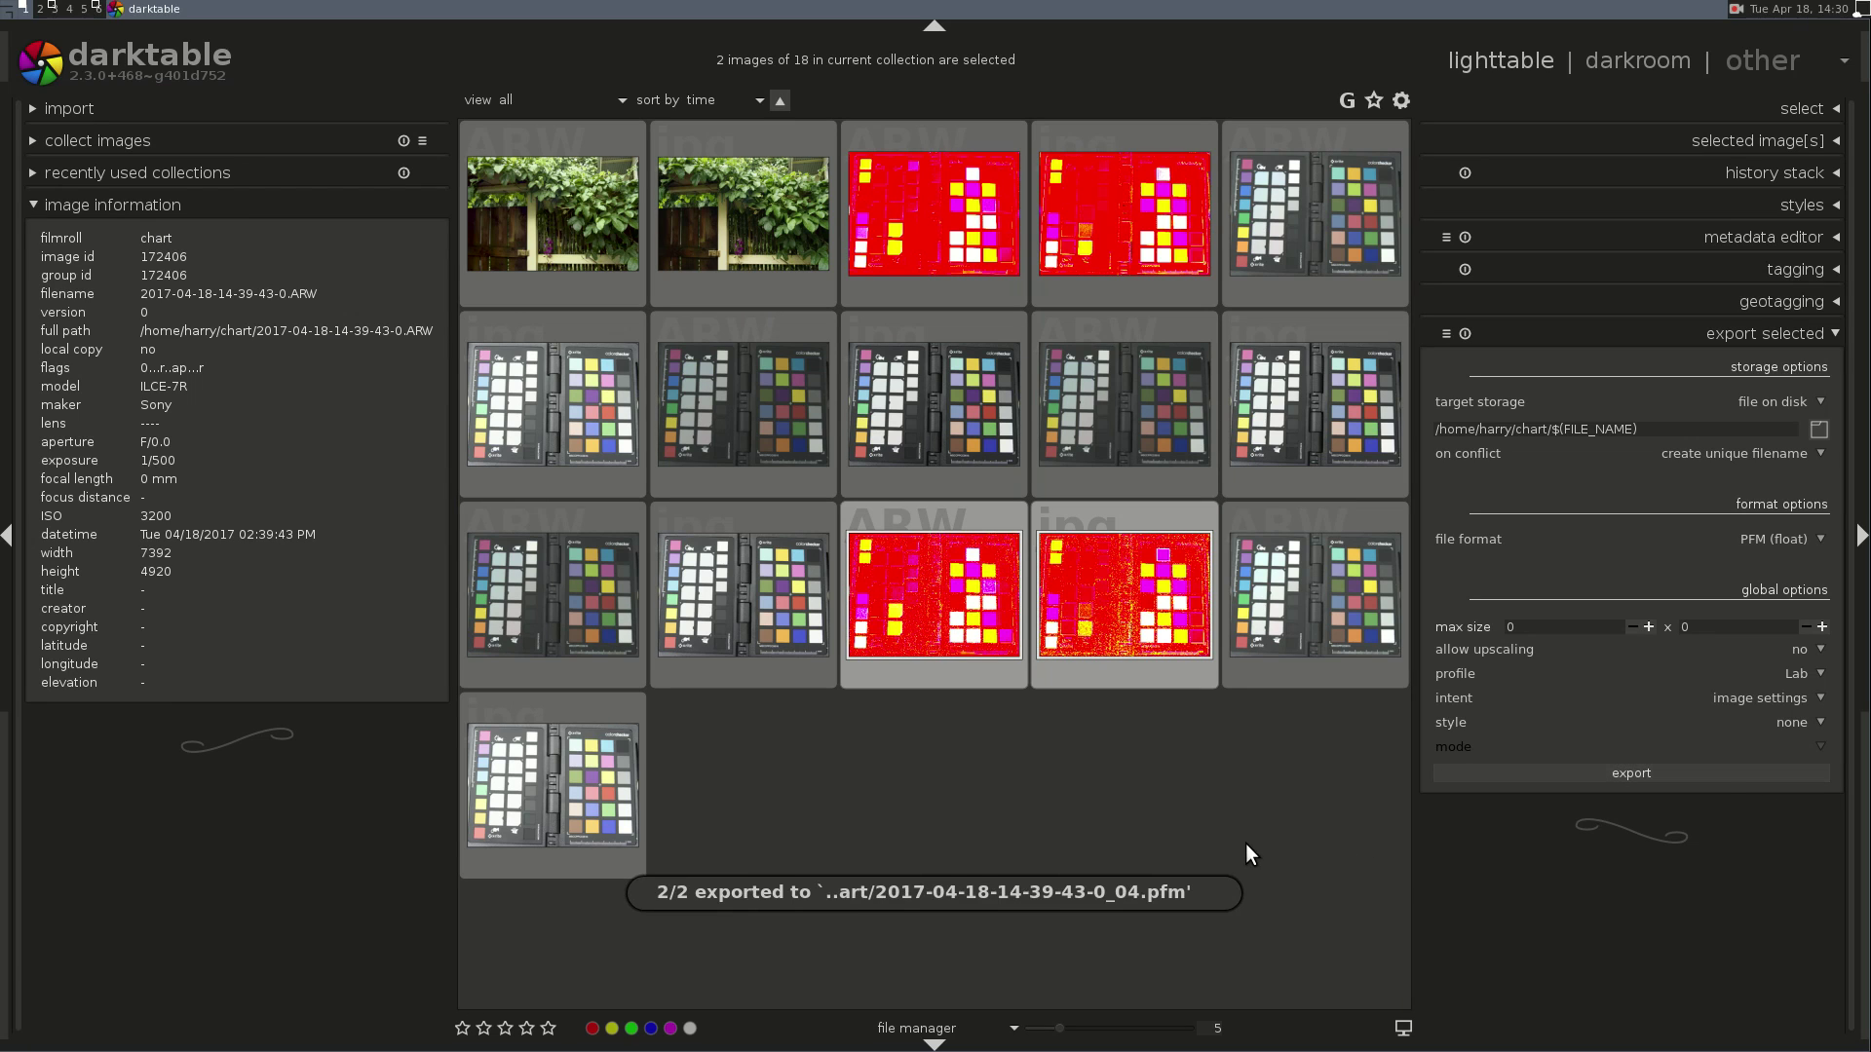
pyautogui.press('super+3')
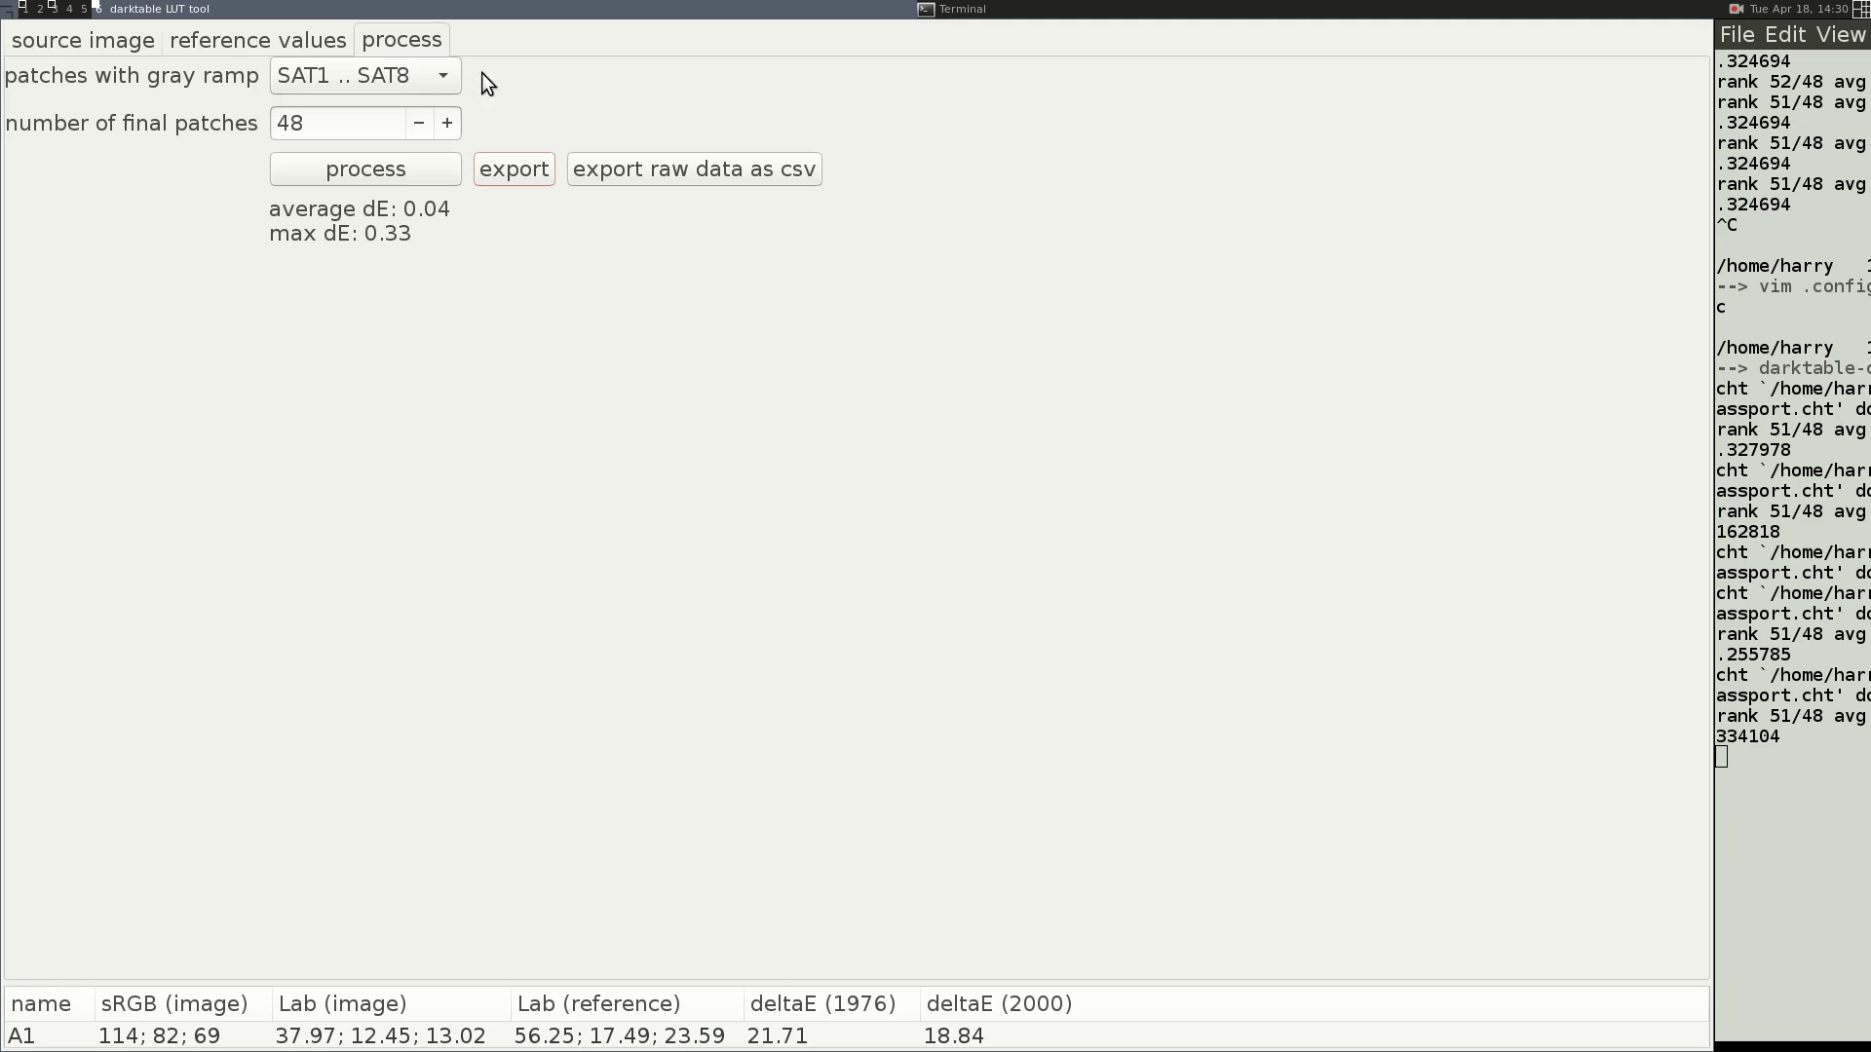
pyautogui.click(47, 38)
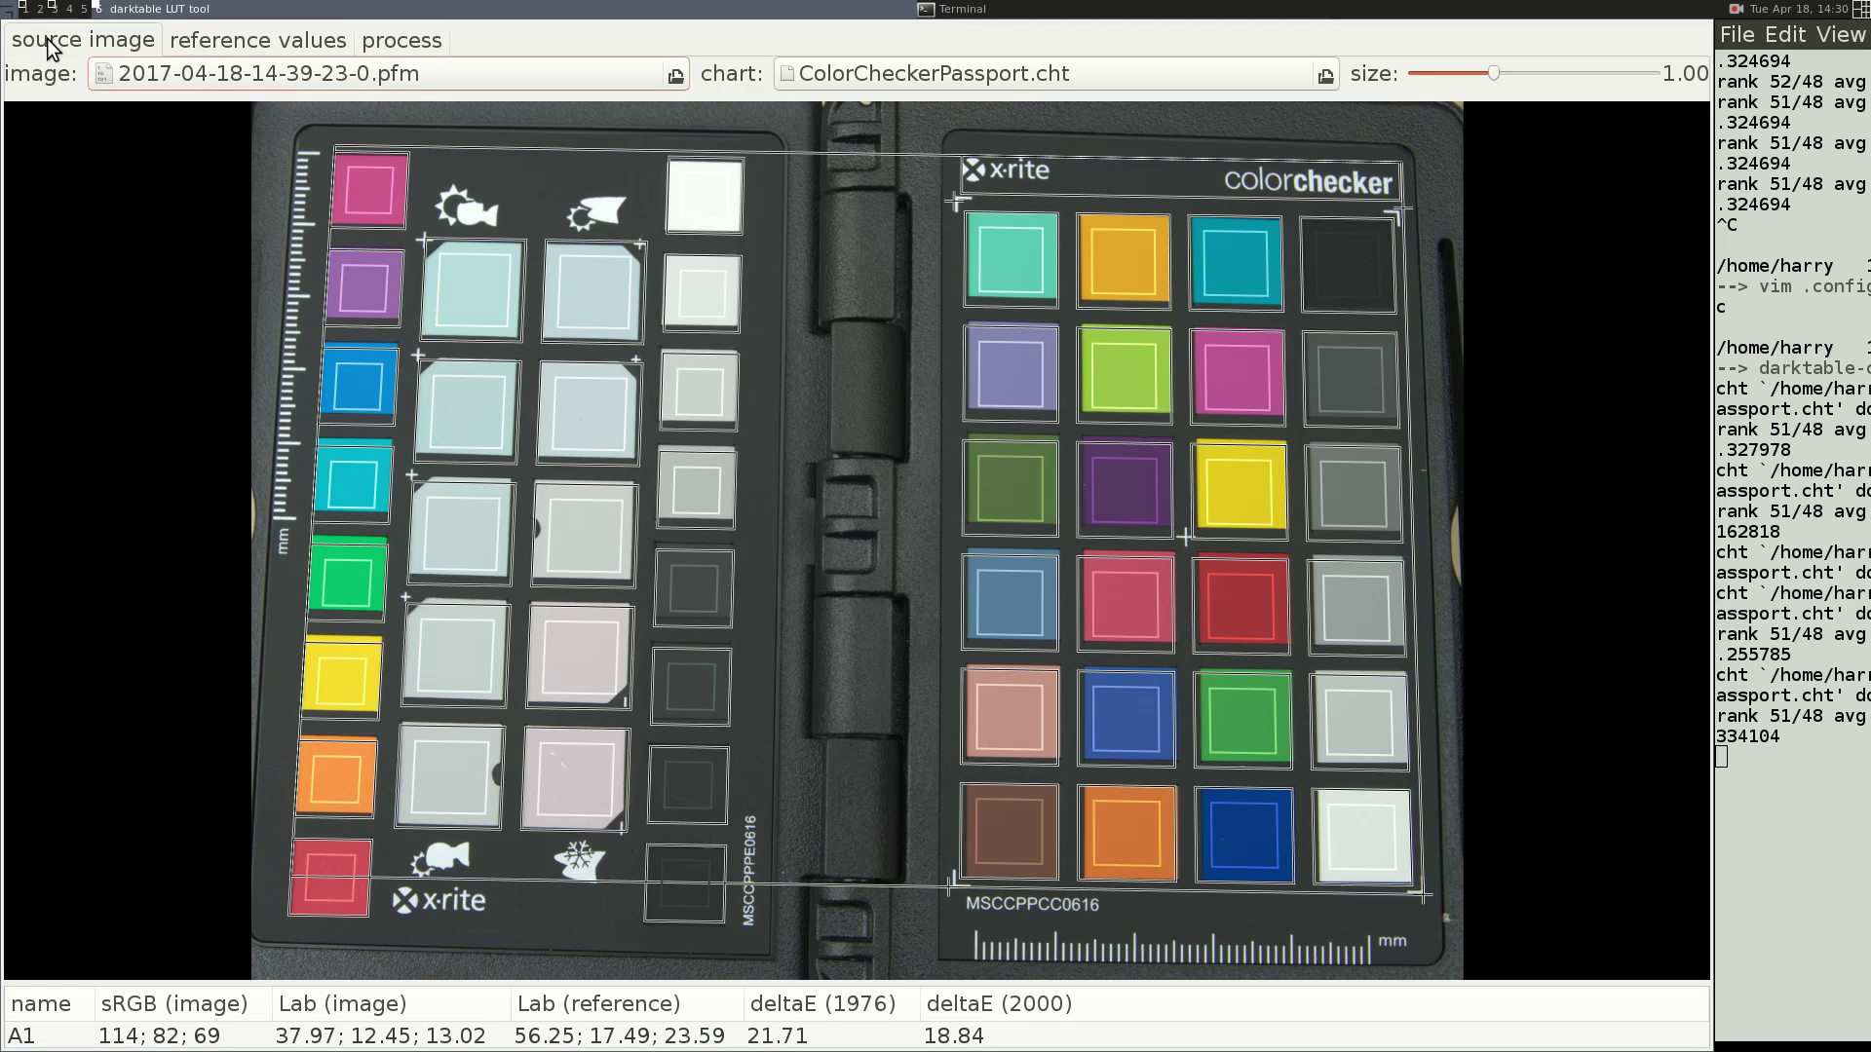
pyautogui.click(374, 80)
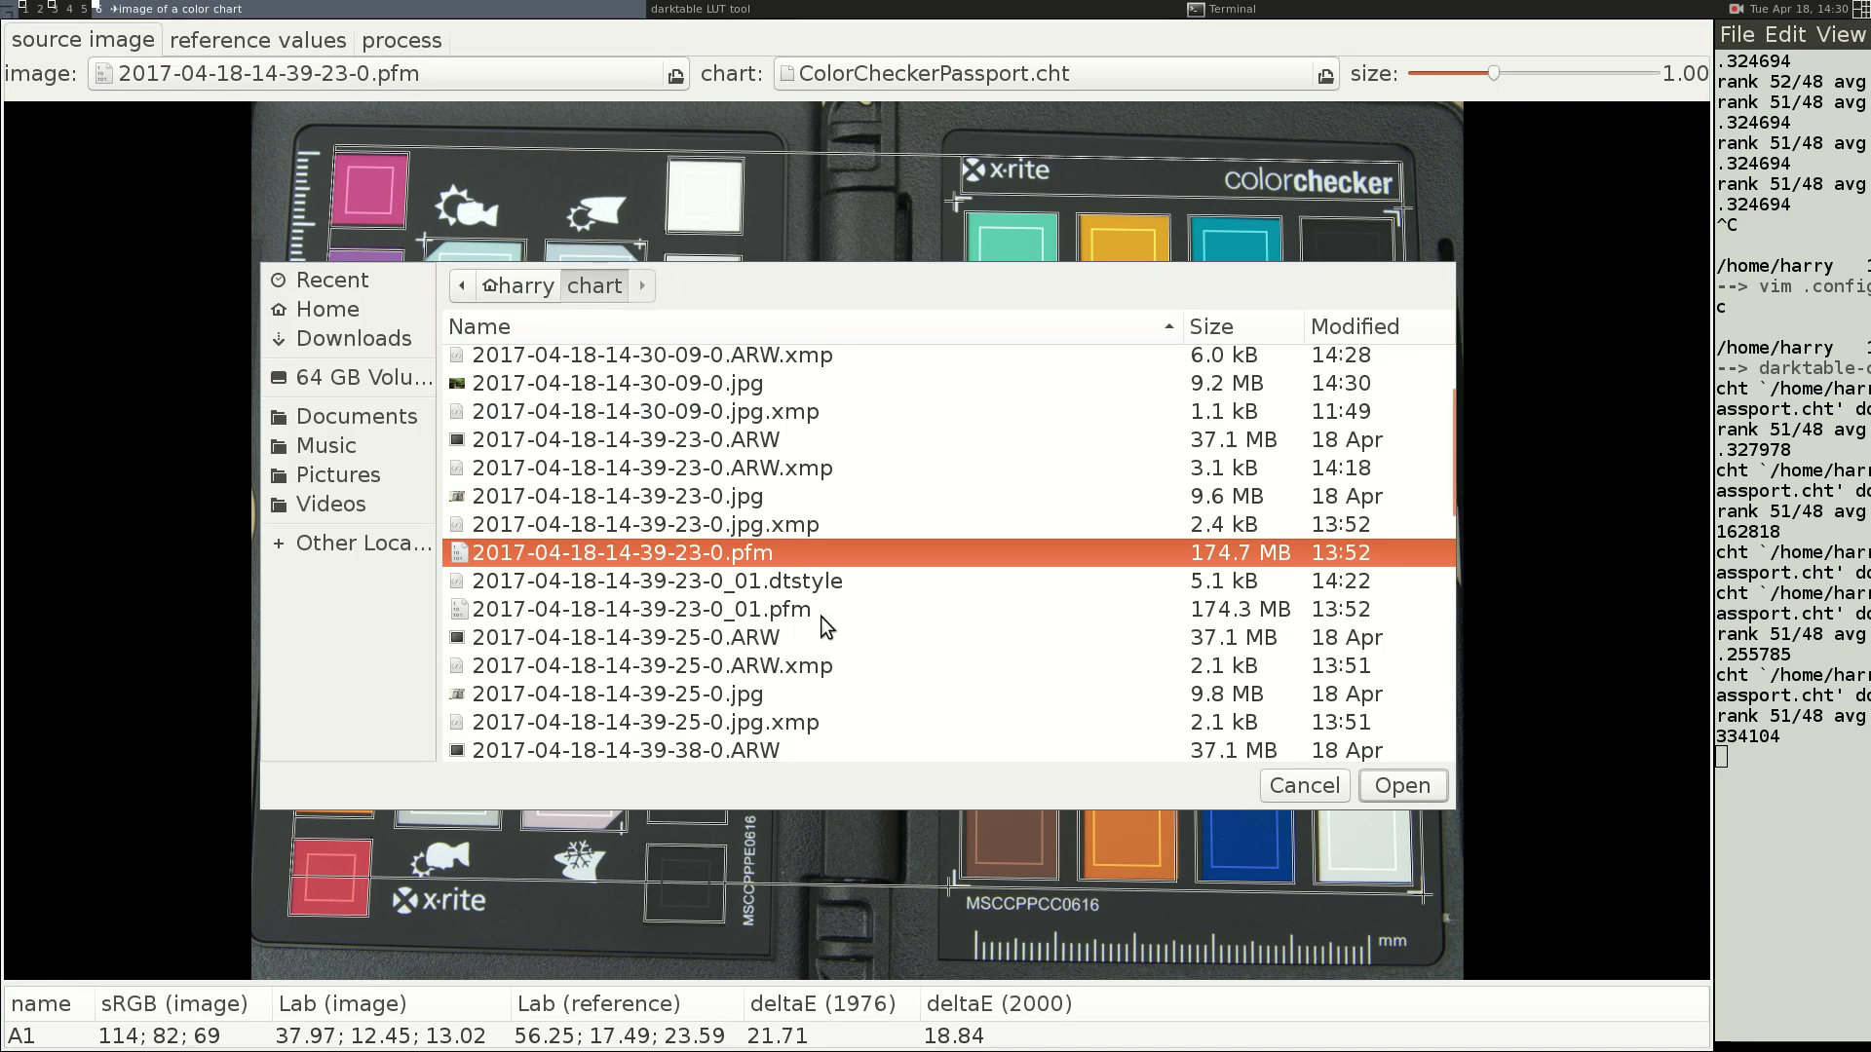
pyautogui.scroll(-10, 826, 624)
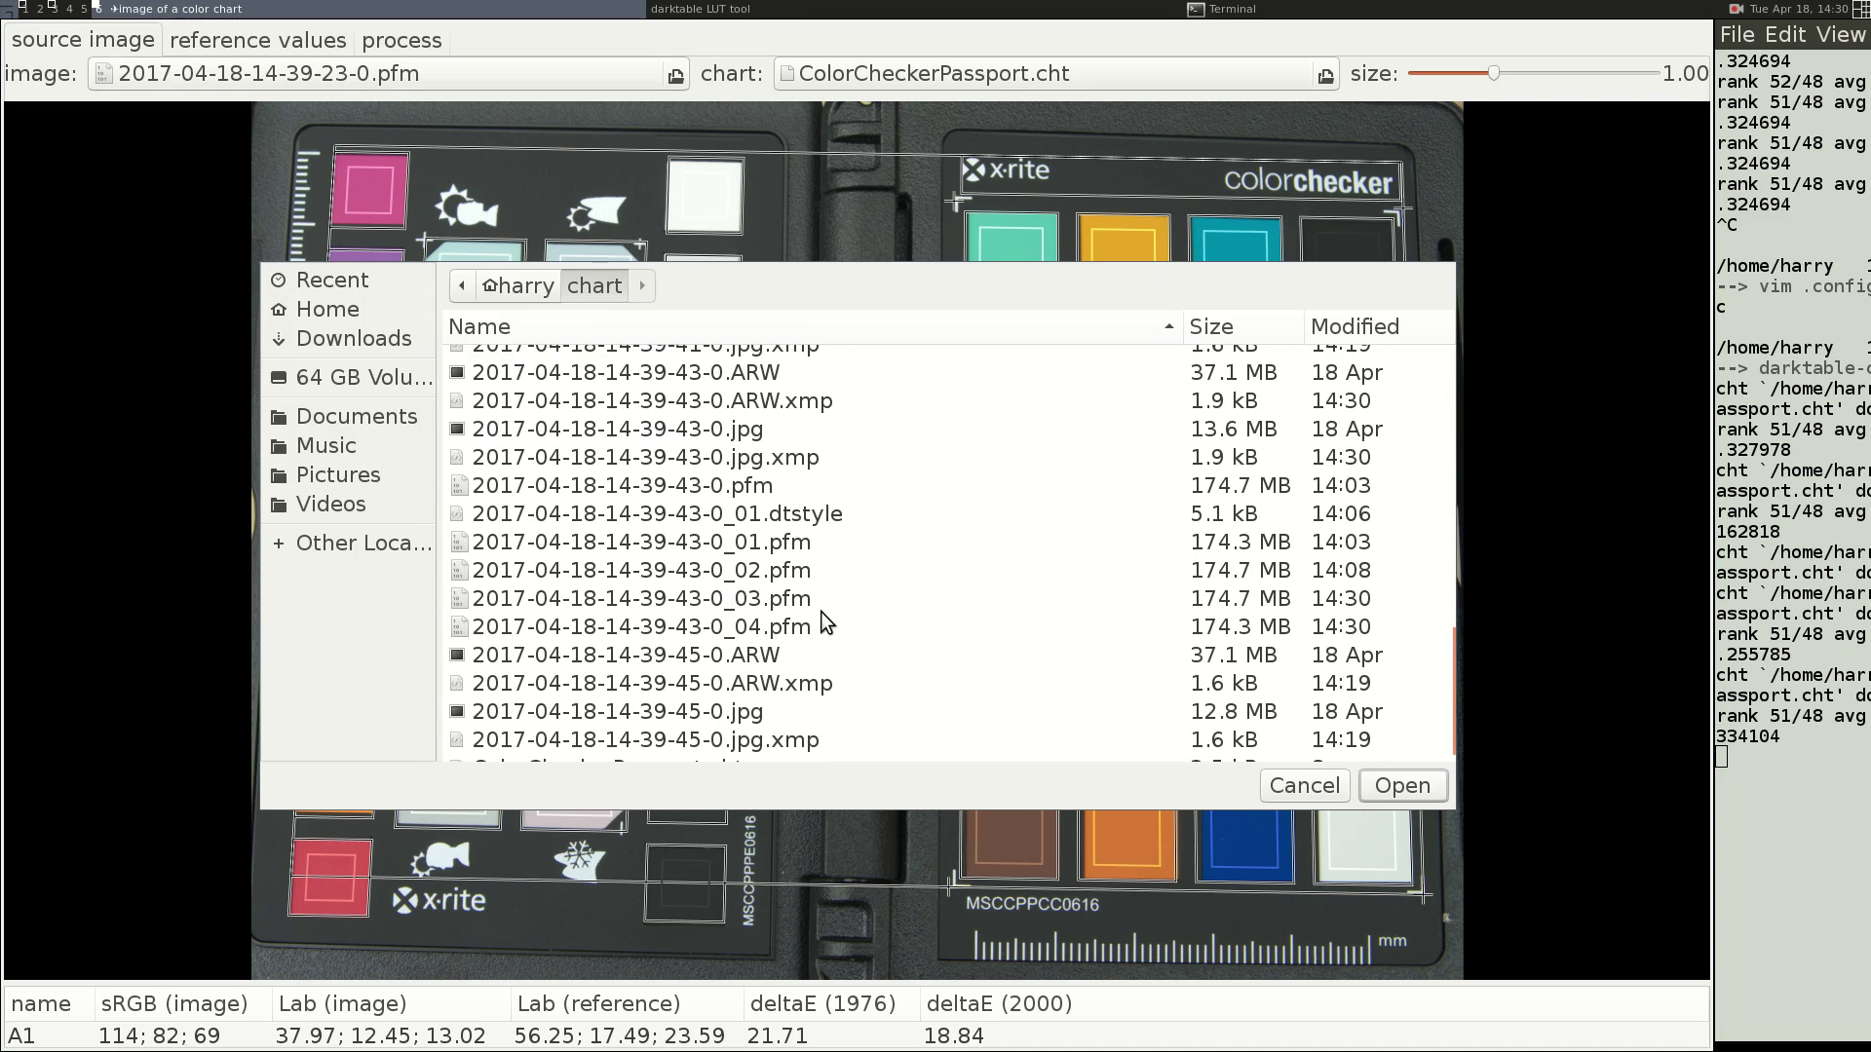
pyautogui.click(803, 596)
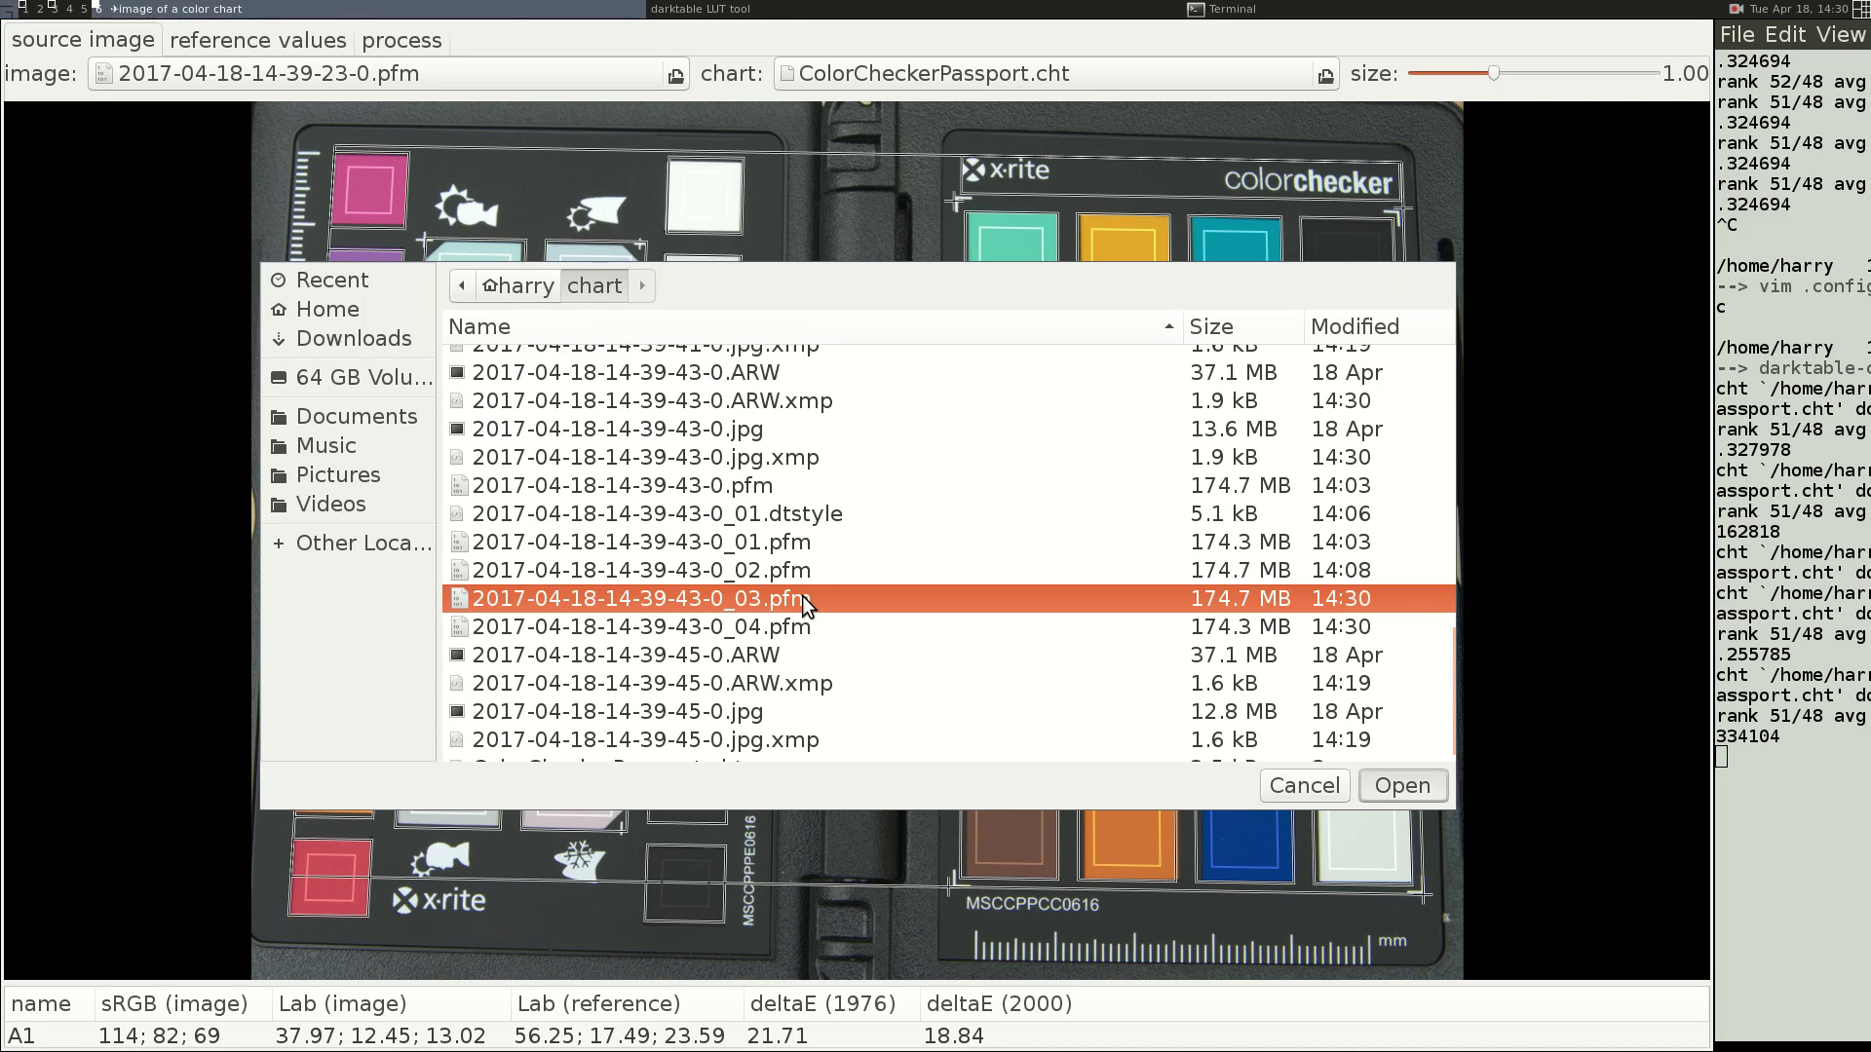
pyautogui.doubleClick(803, 596)
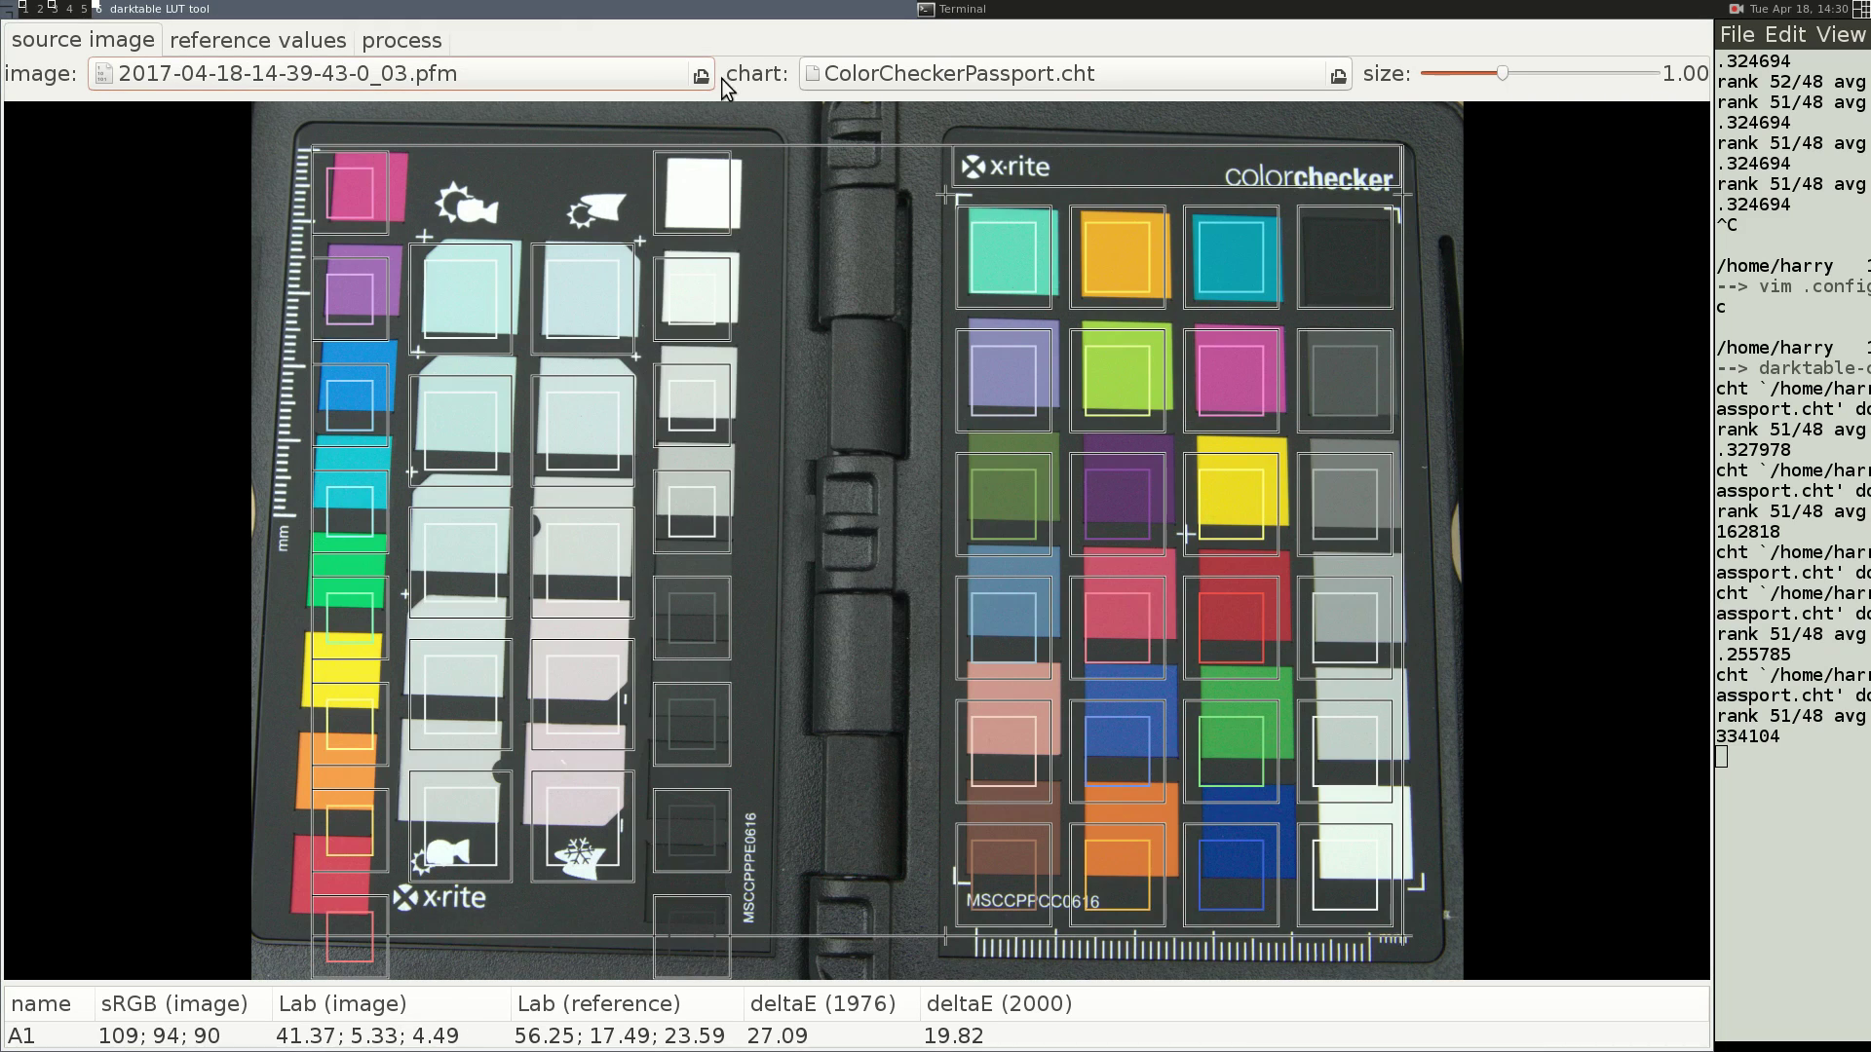
# - Reload the ColorCheckerPassport.cht chart description and check the A1 deltaE reading of 9.28
pyautogui.click(966, 72)
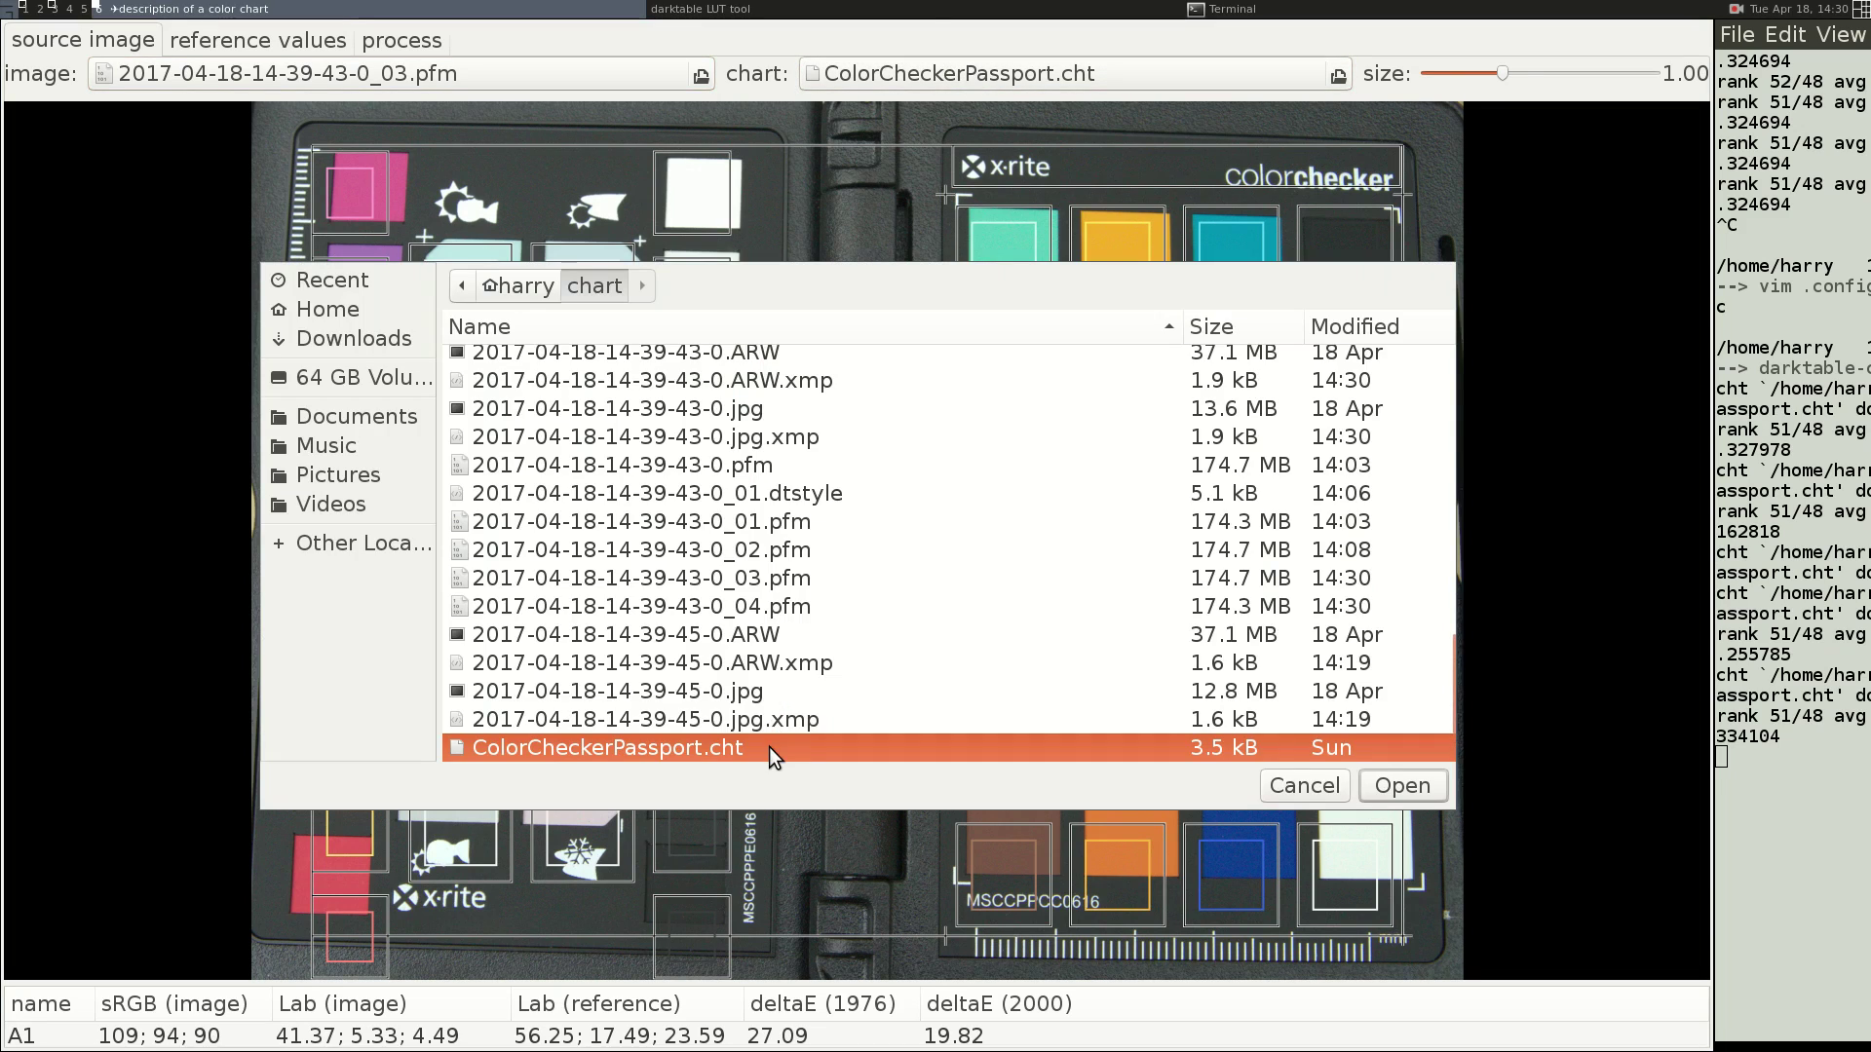
pyautogui.doubleClick(769, 747)
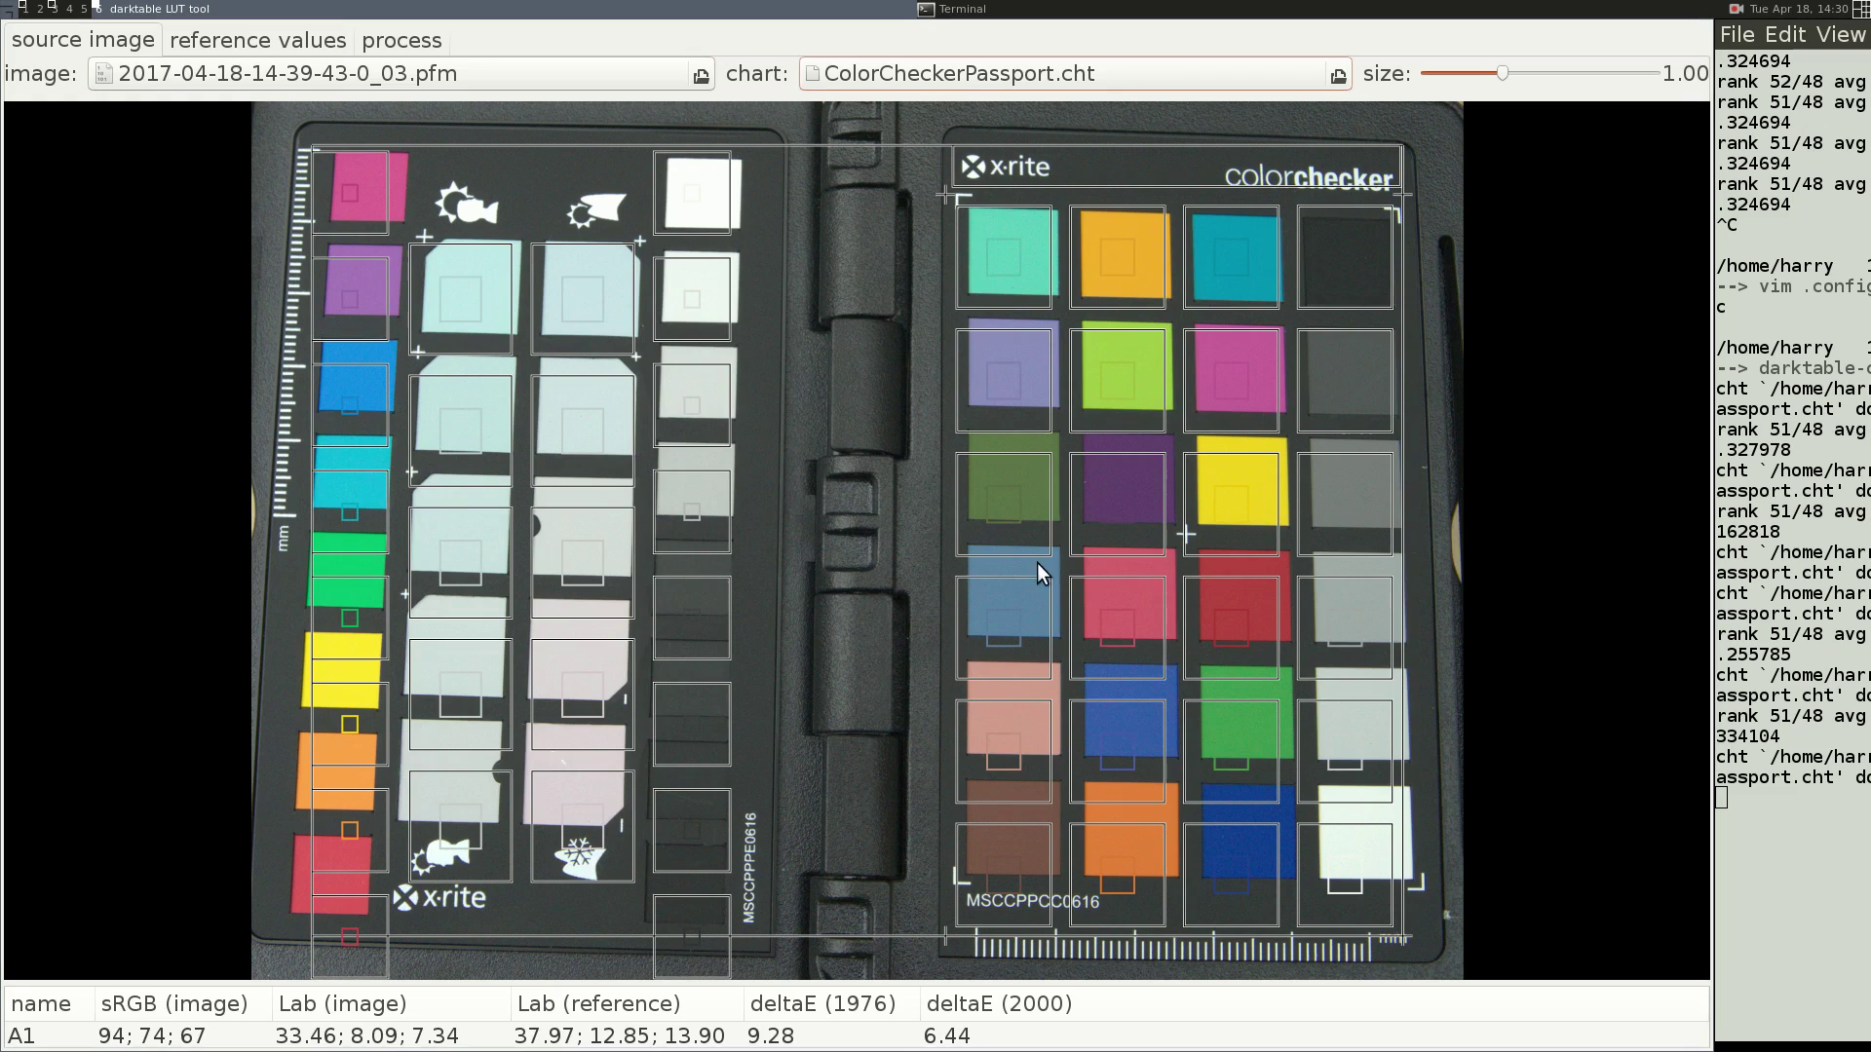
pyautogui.click(363, 44)
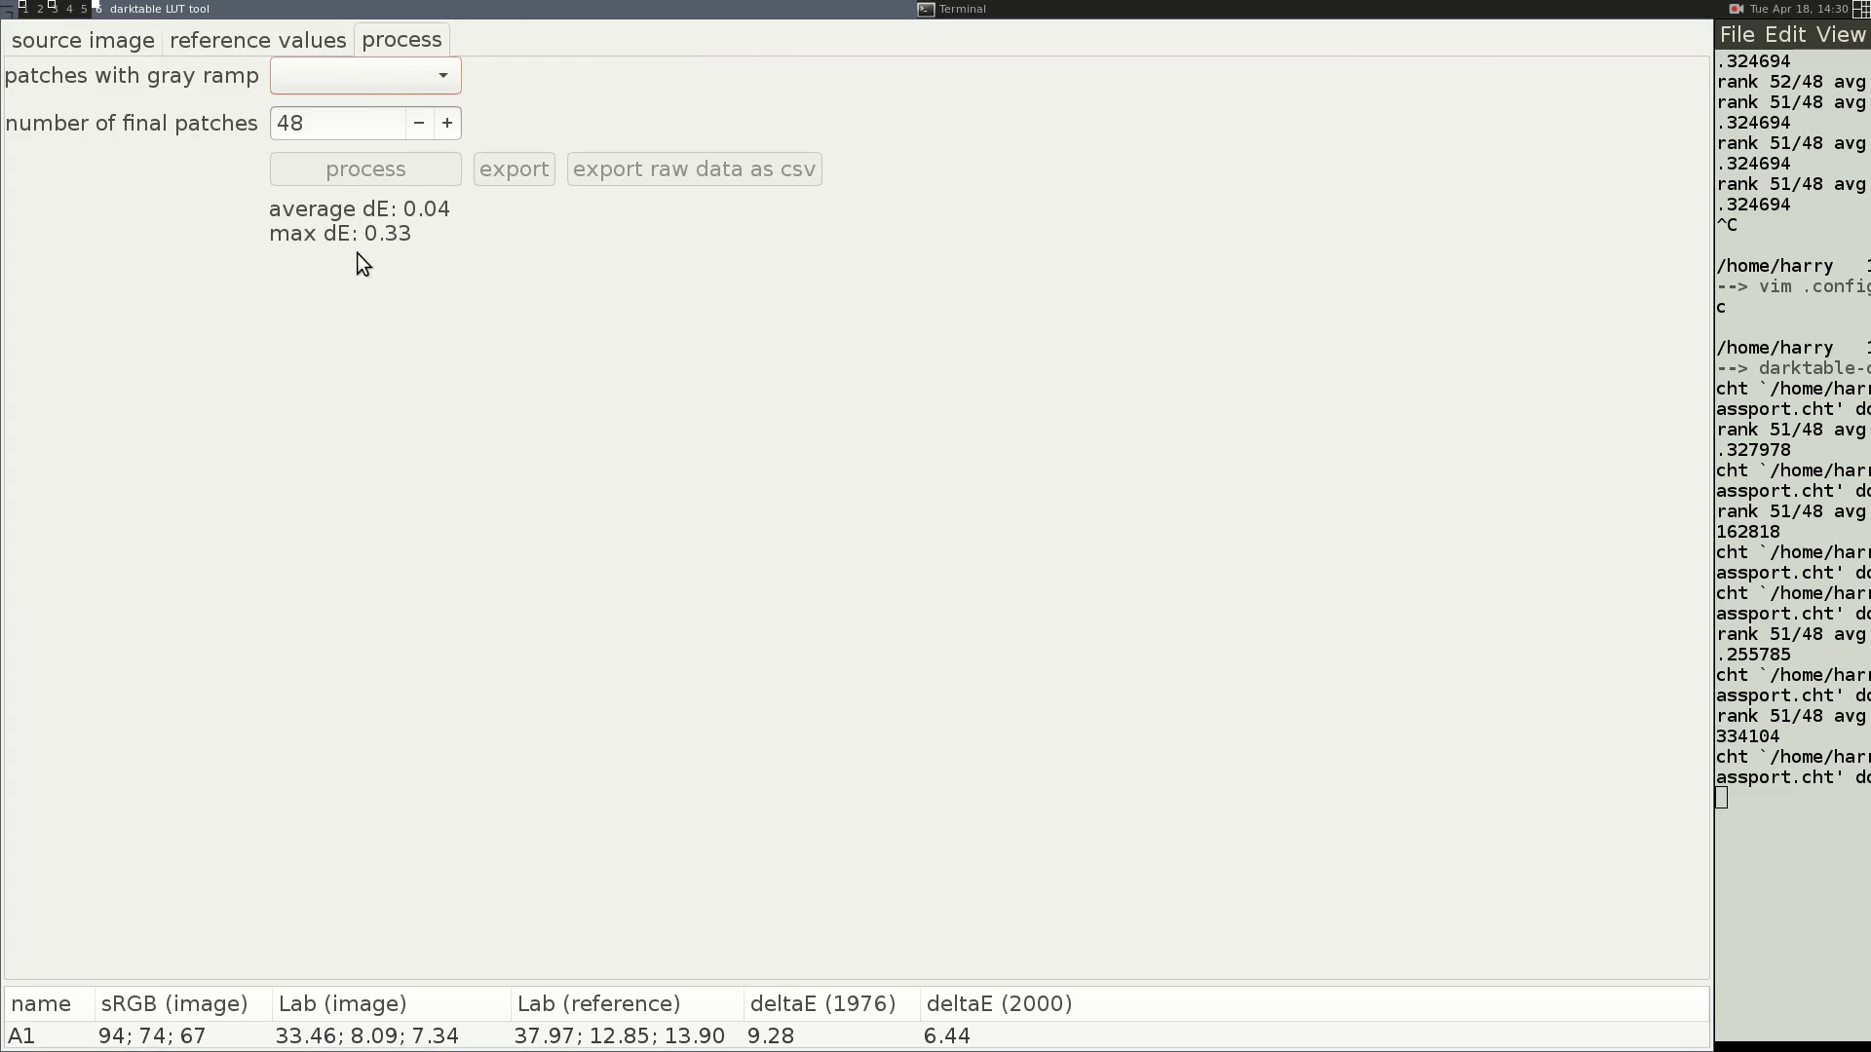
pyautogui.click(61, 39)
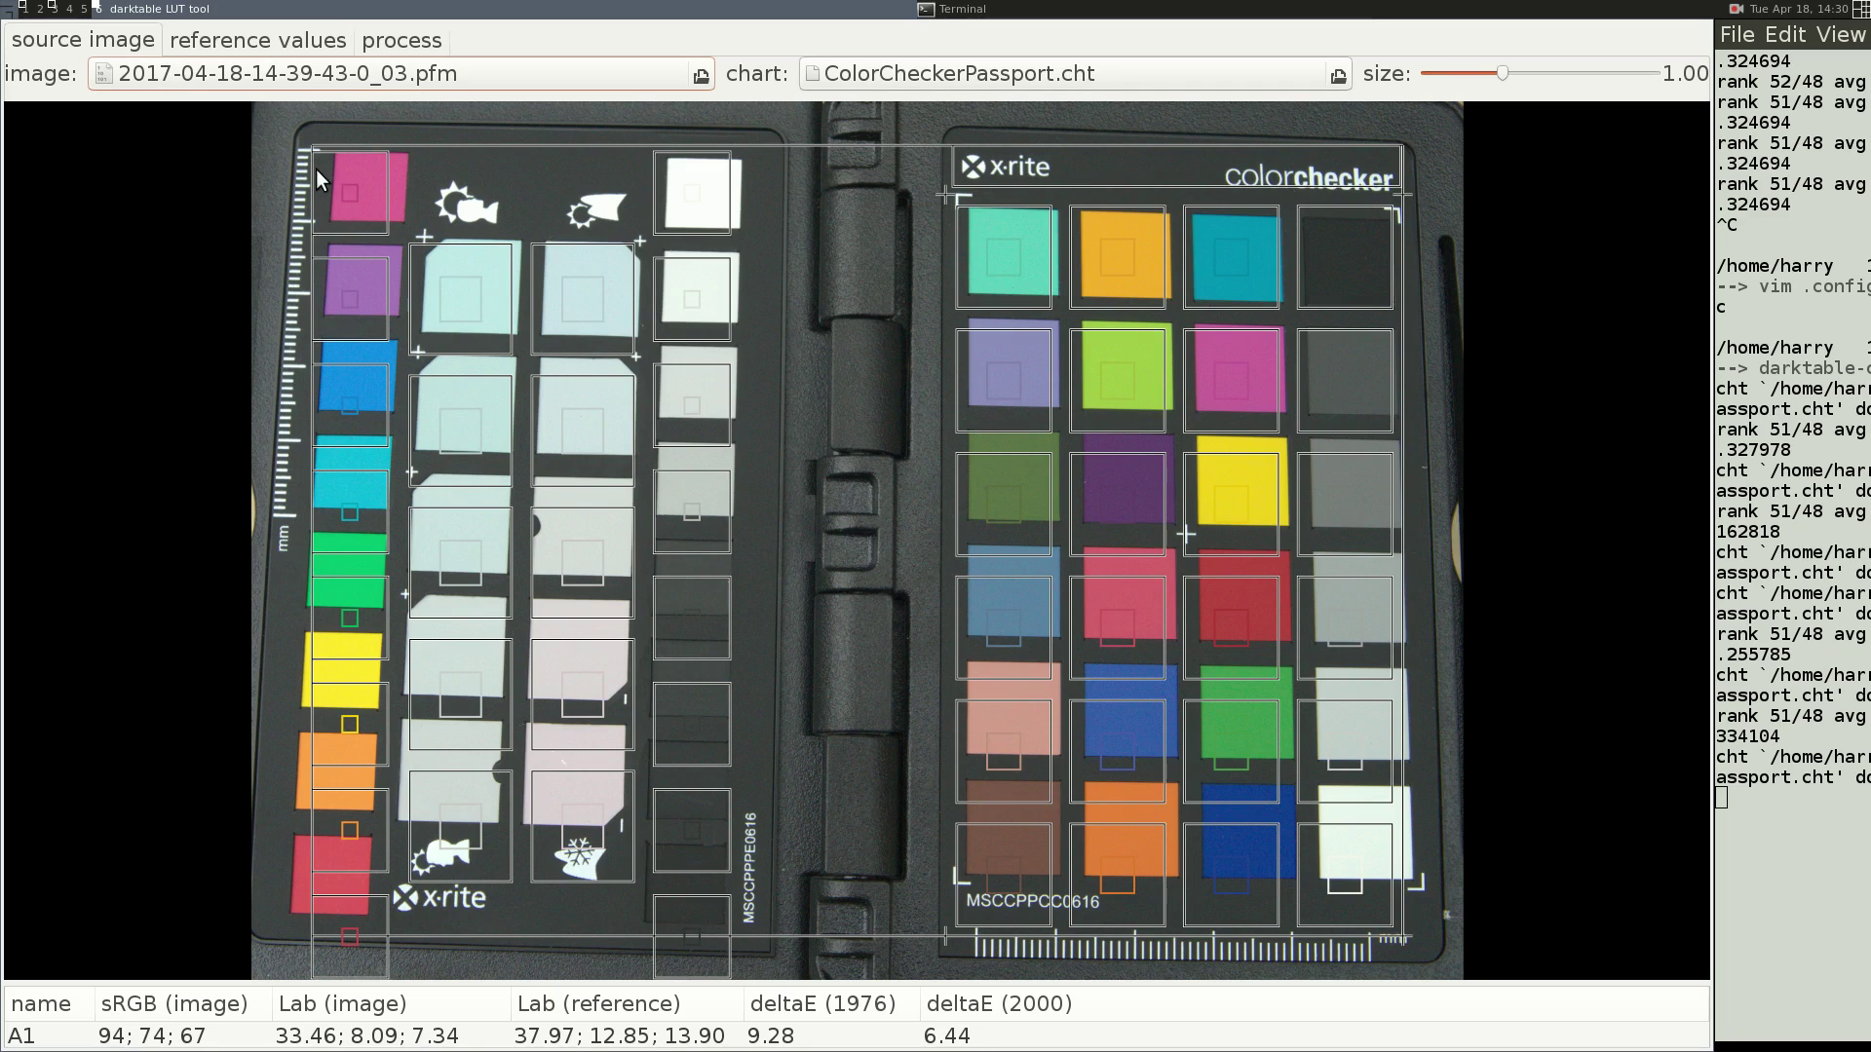
# - Fit all four grid corners onto the checker and shrink the patch sampling size to 0.93
pyautogui.moveTo(313, 150); pyautogui.dragTo(328, 138)
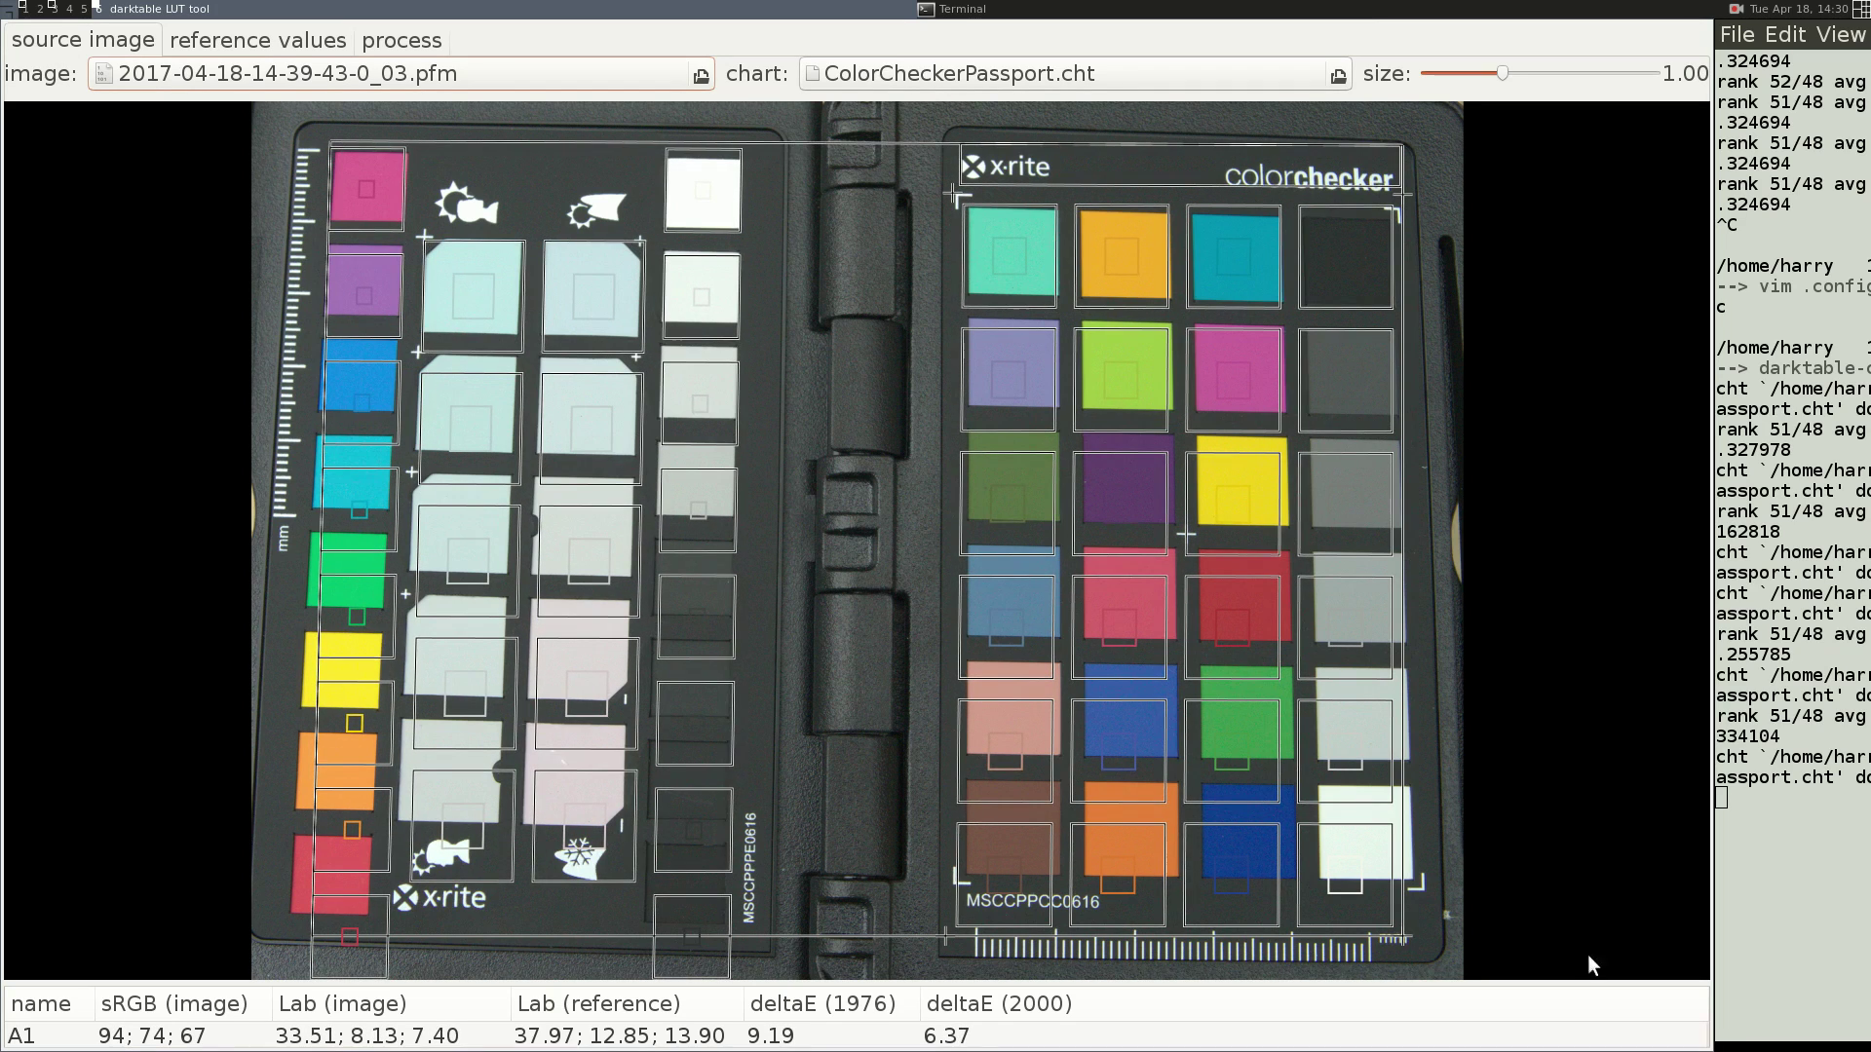
pyautogui.moveTo(1353, 920); pyautogui.dragTo(1419, 889)
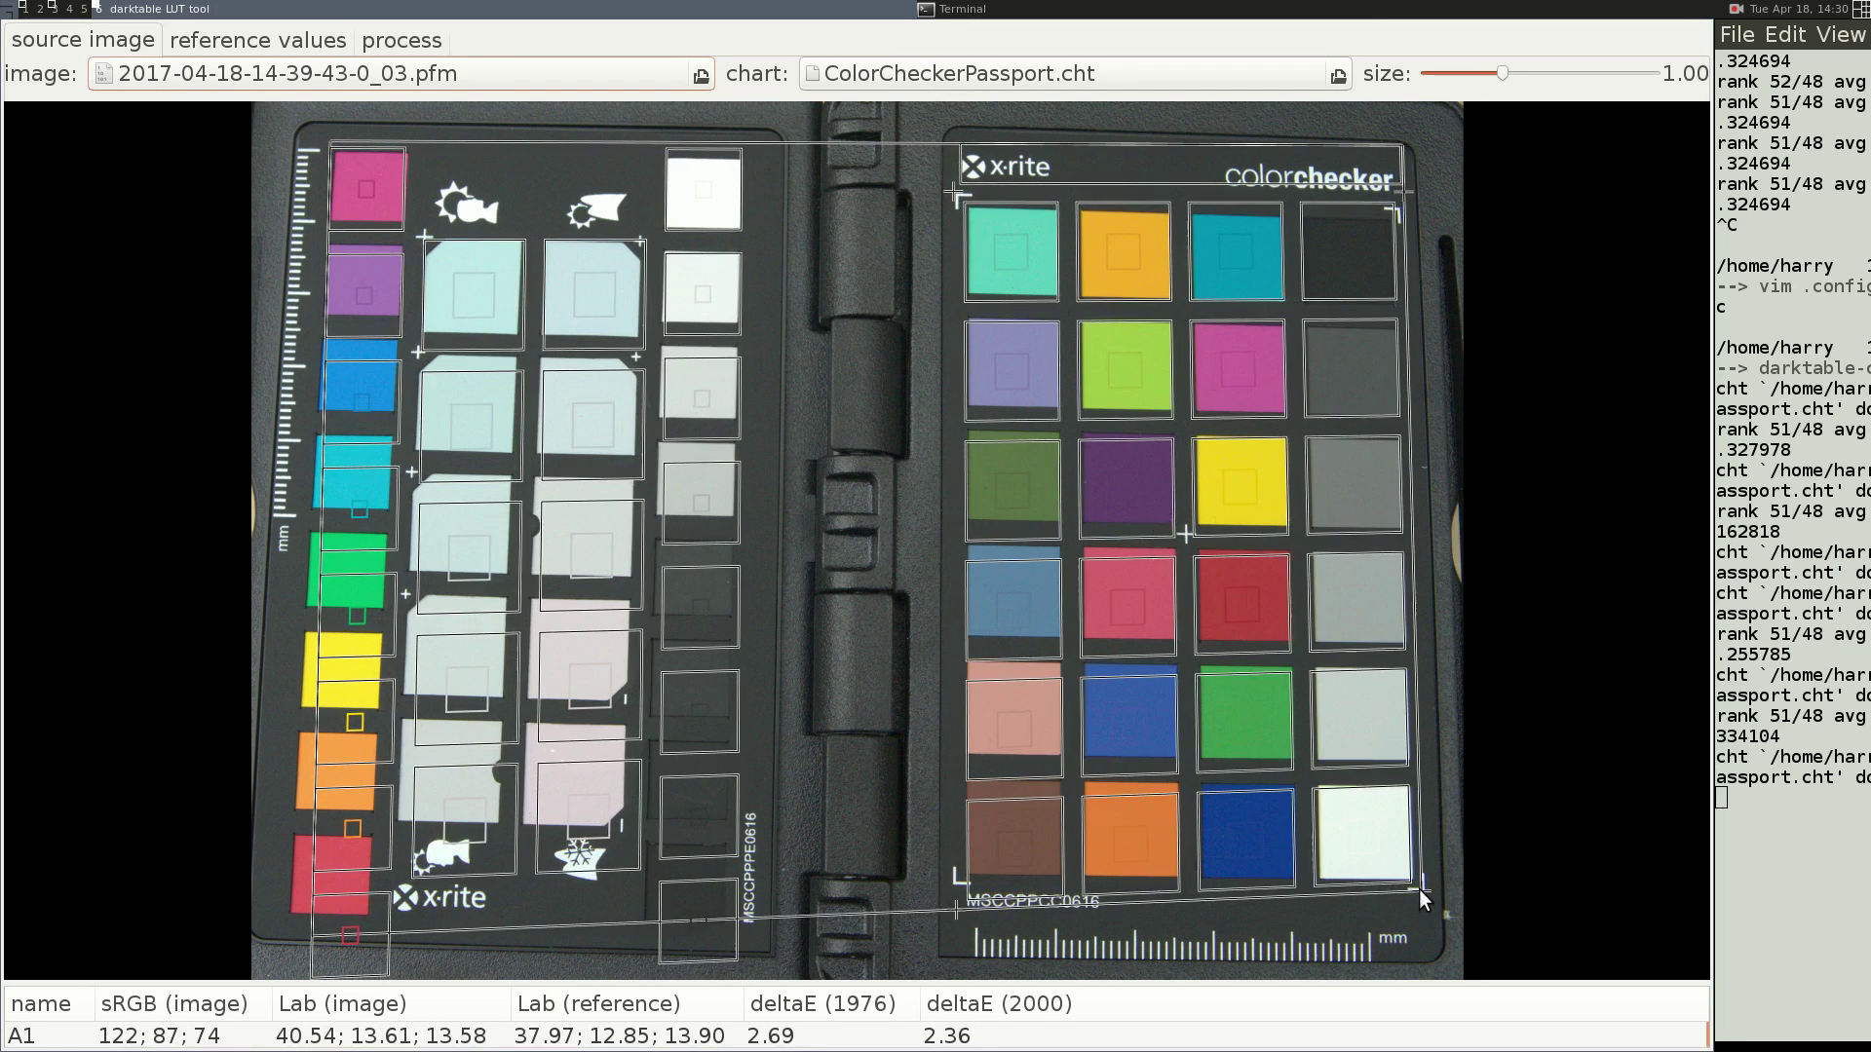
pyautogui.moveTo(1408, 191); pyautogui.dragTo(1401, 160)
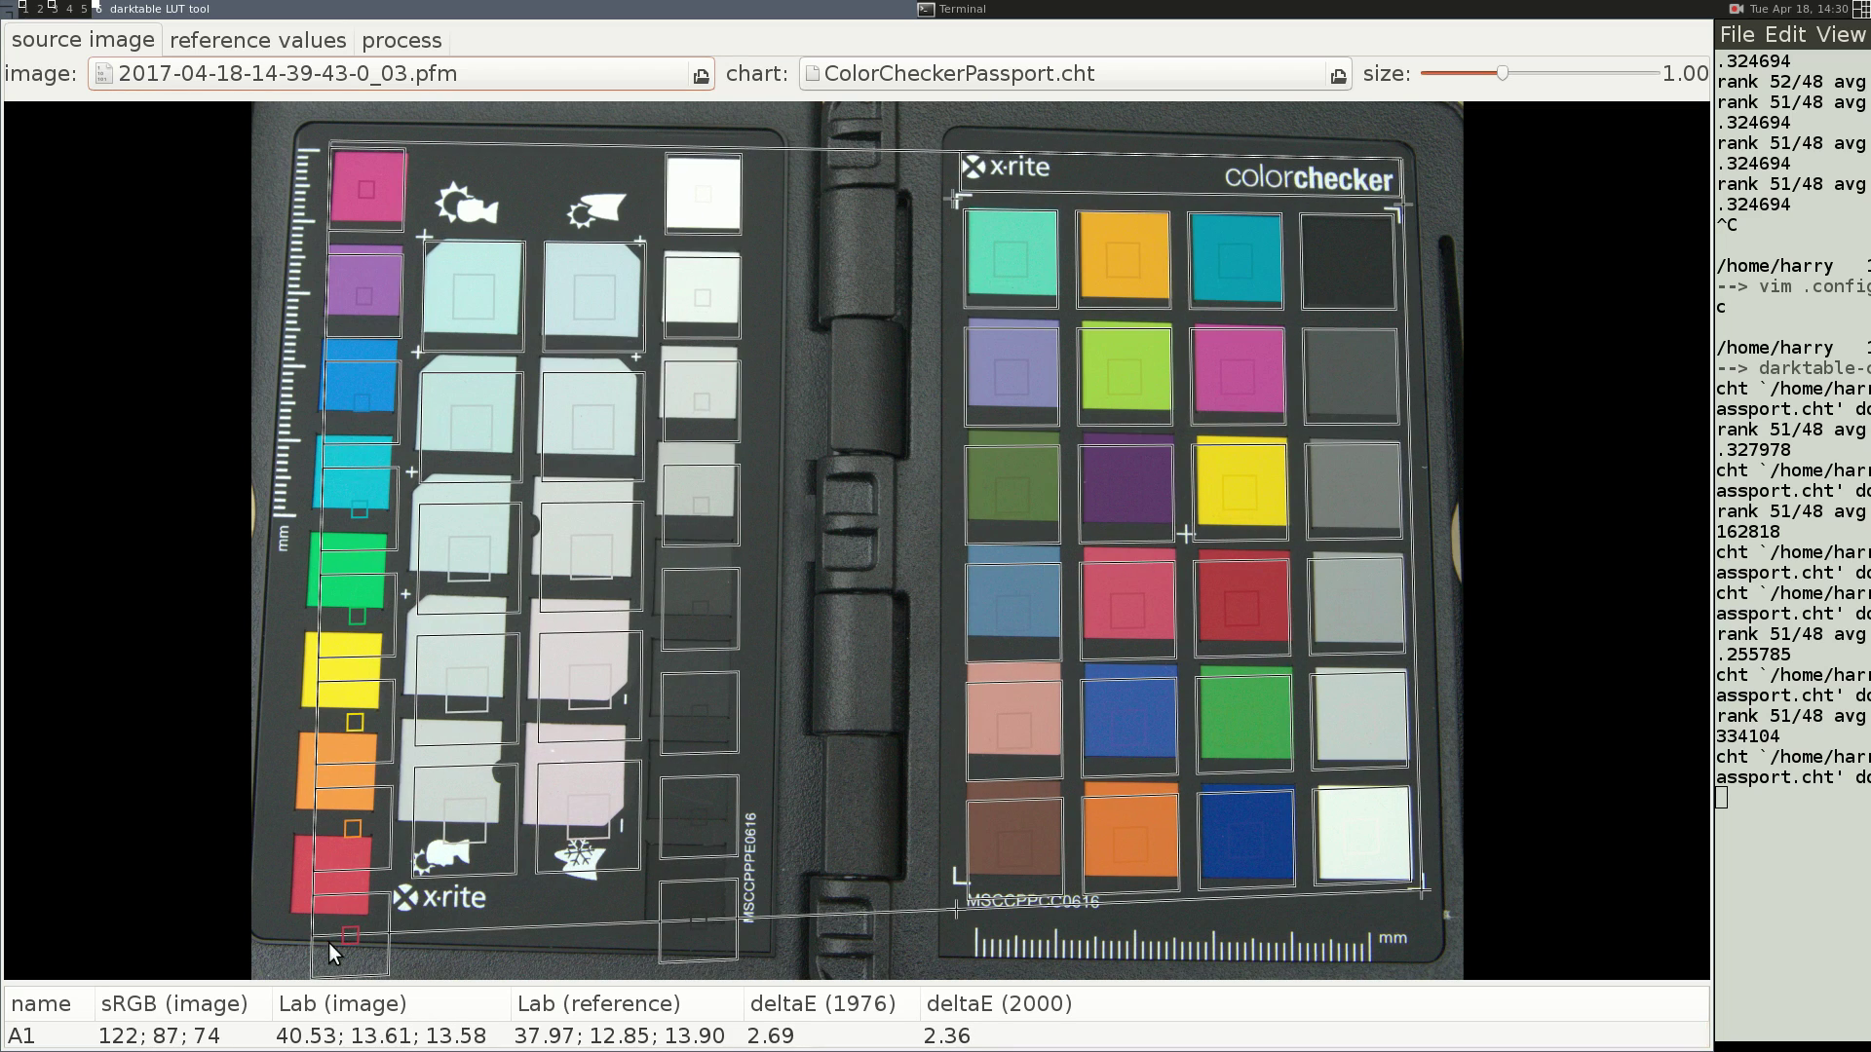
pyautogui.moveTo(329, 943); pyautogui.dragTo(290, 874)
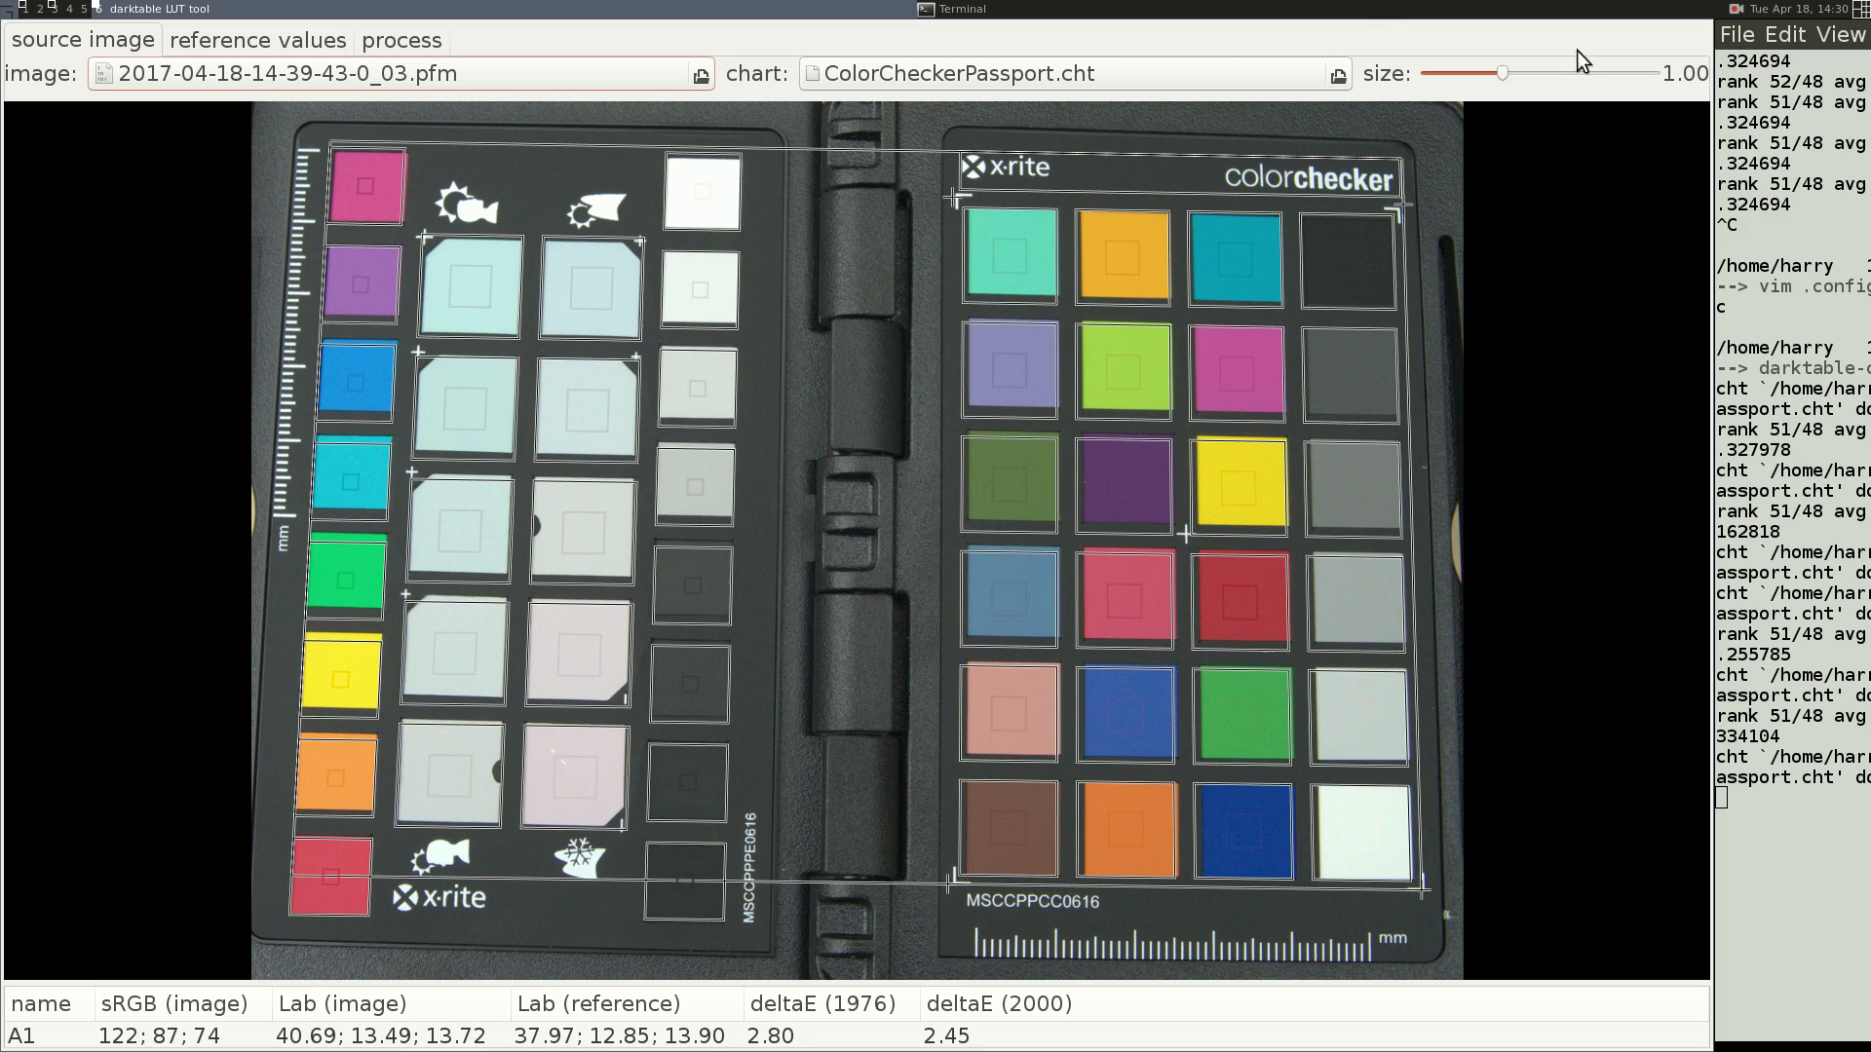
pyautogui.moveTo(1500, 68); pyautogui.dragTo(1486, 62)
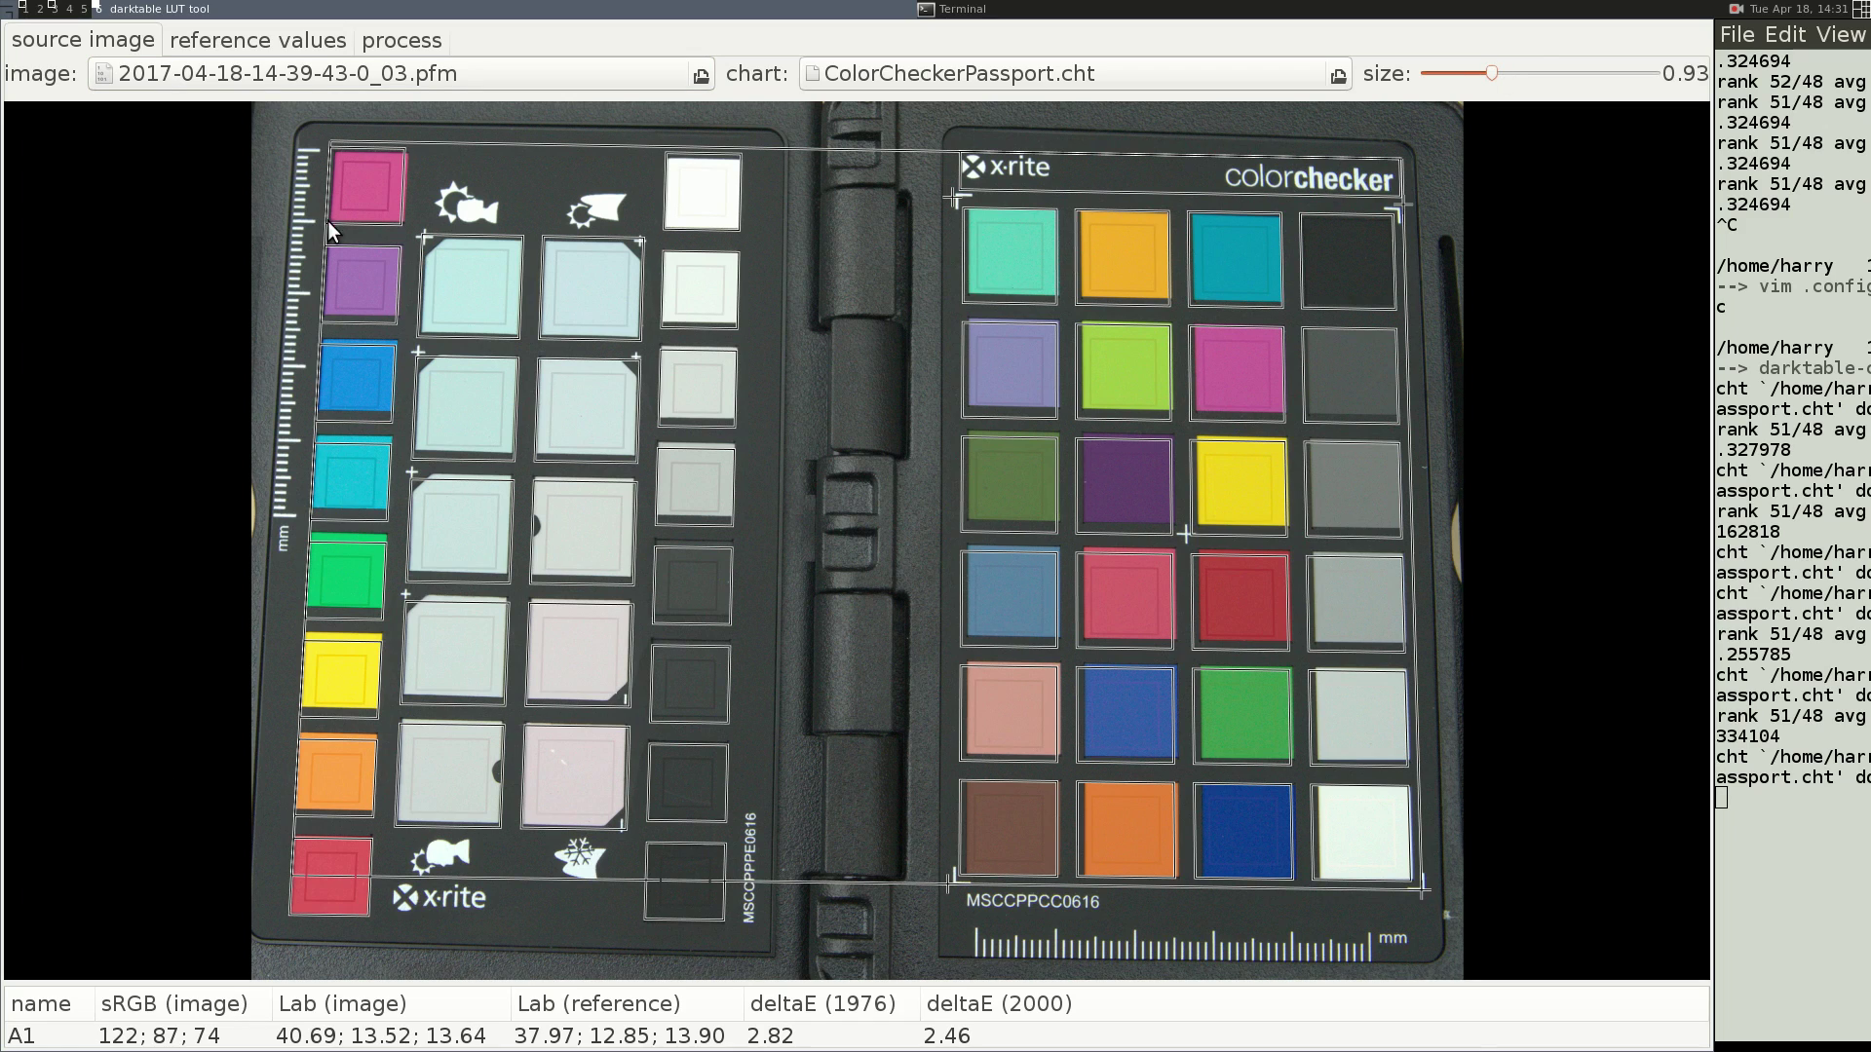
pyautogui.moveTo(329, 149); pyautogui.dragTo(330, 136)
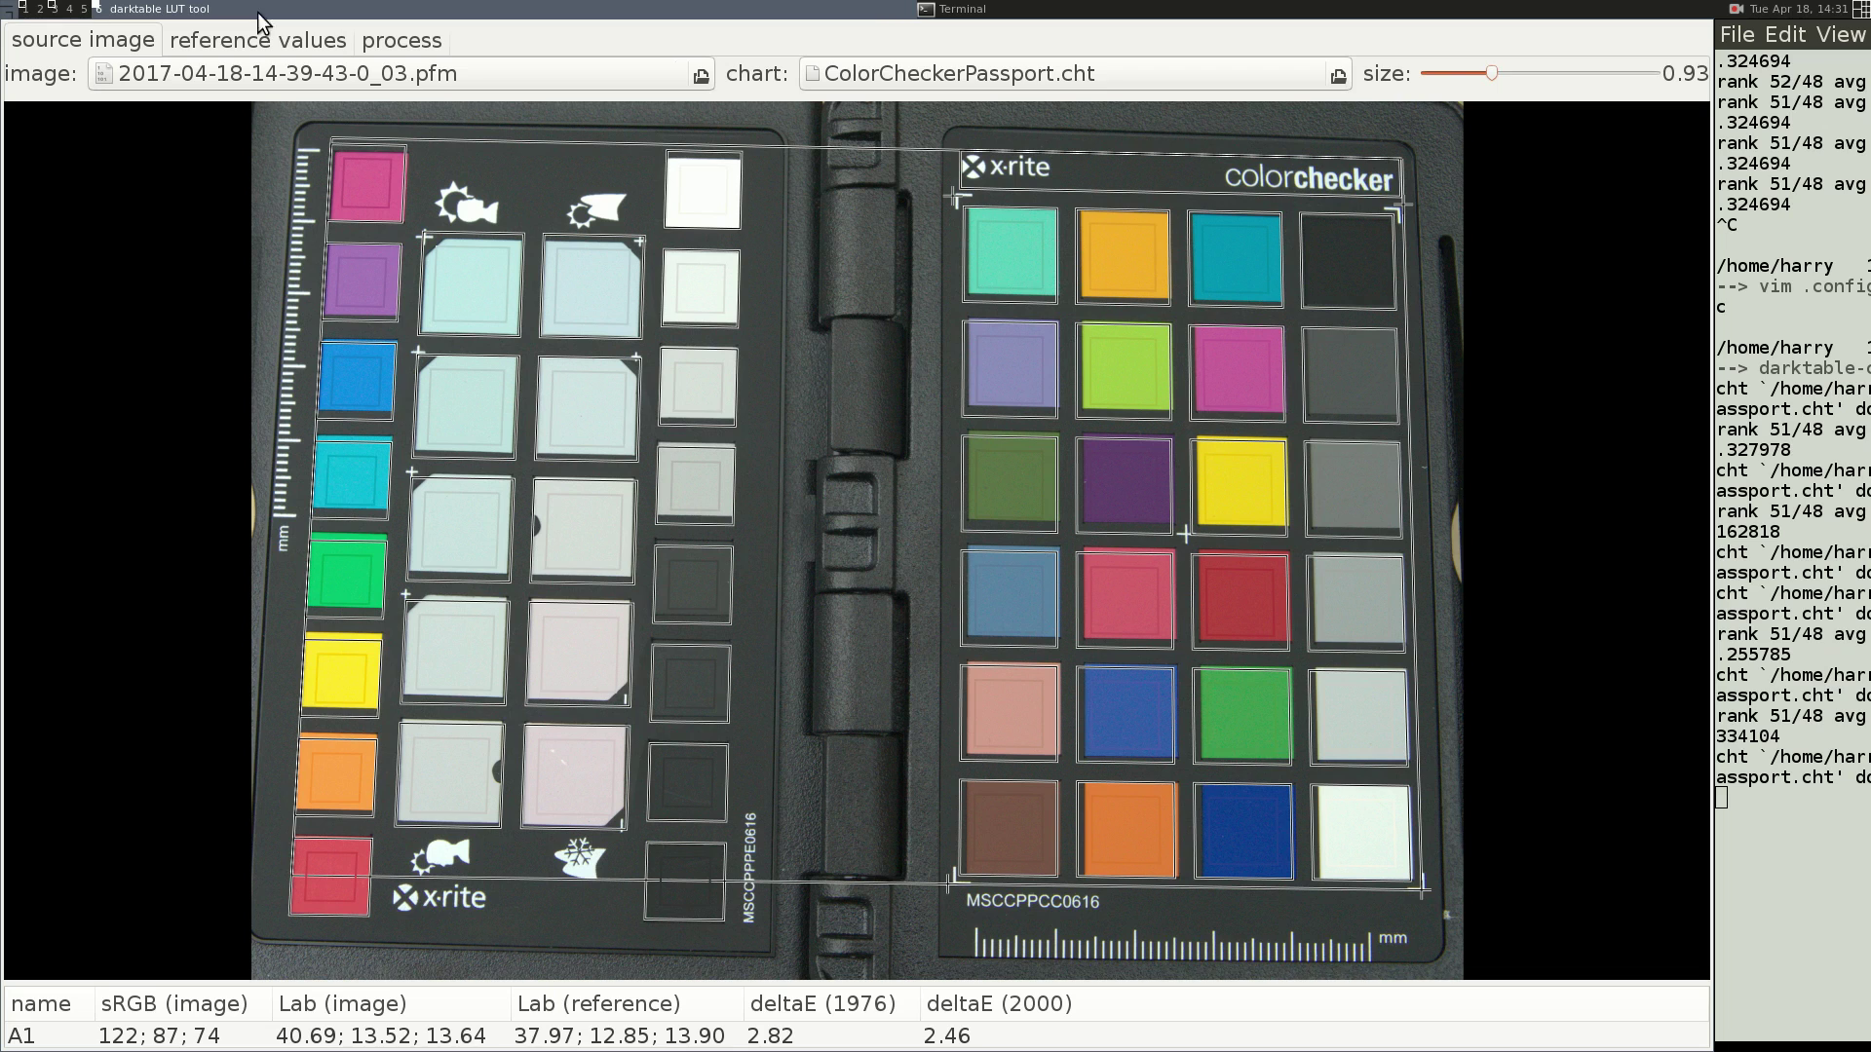
pyautogui.click(216, 47)
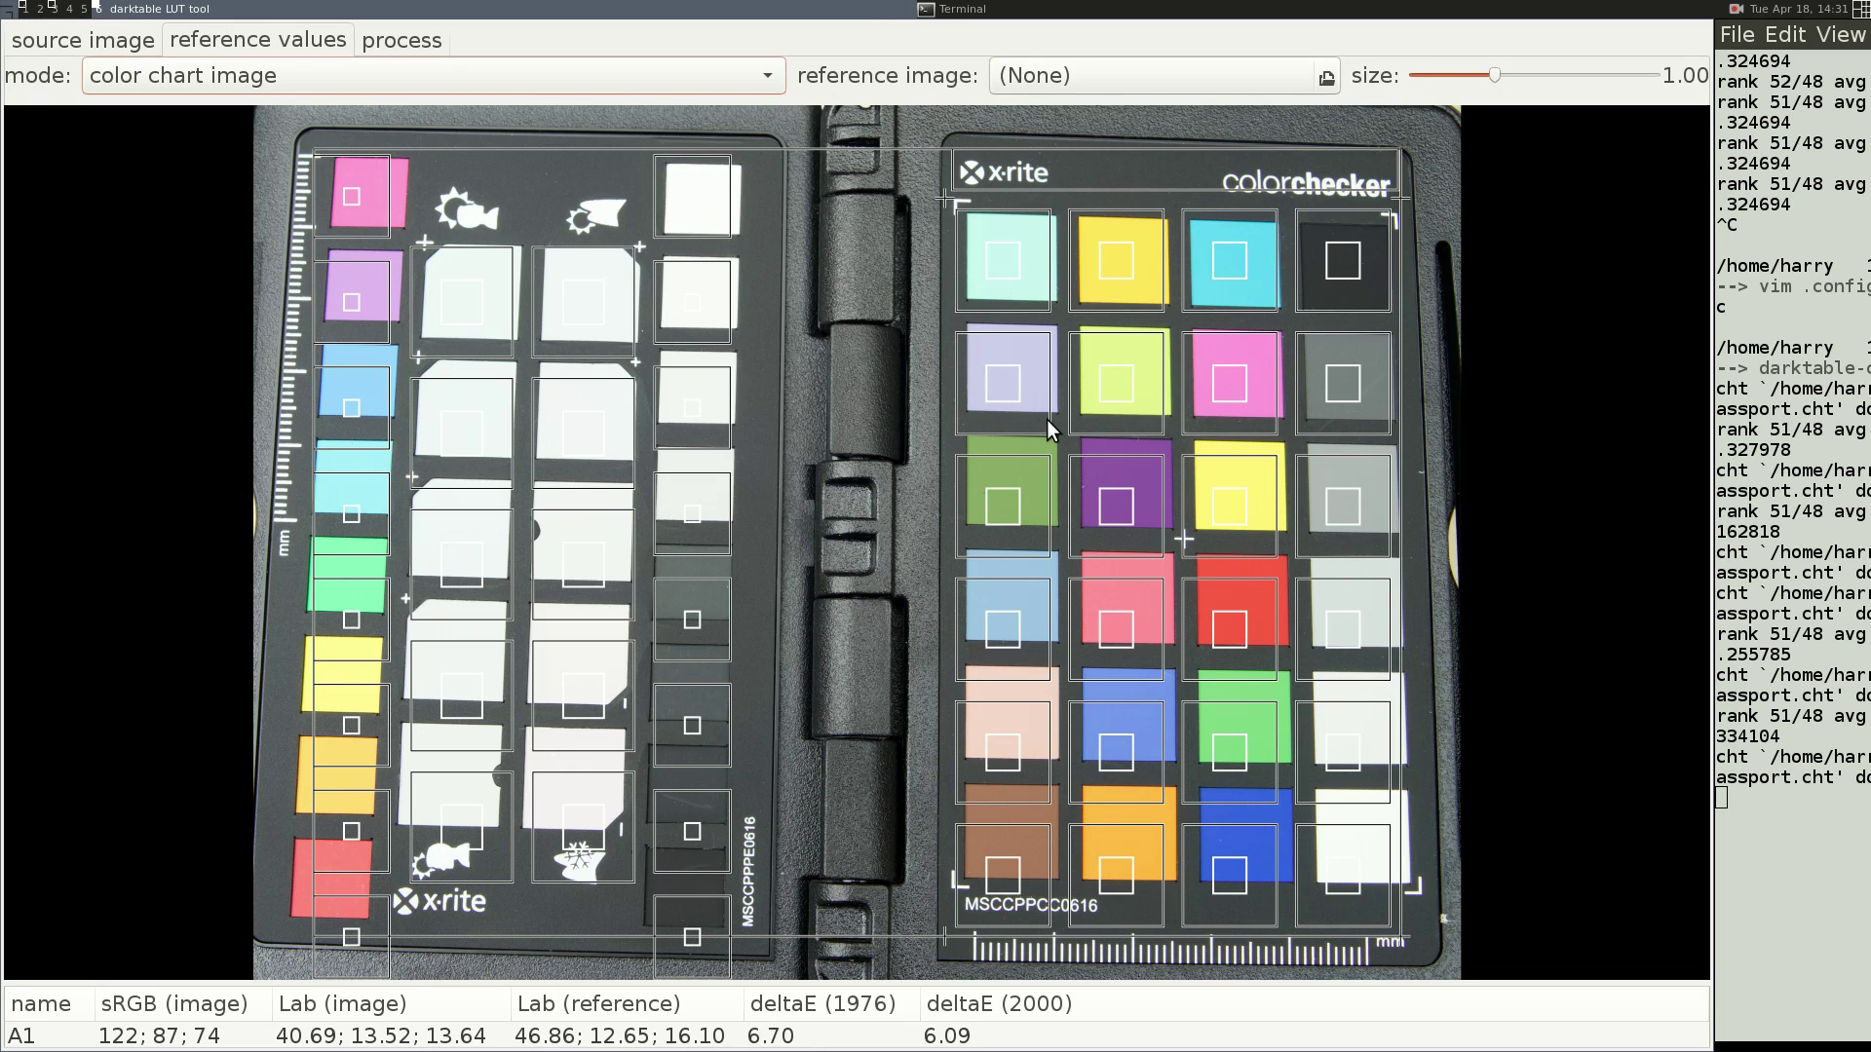
pyautogui.click(1088, 70)
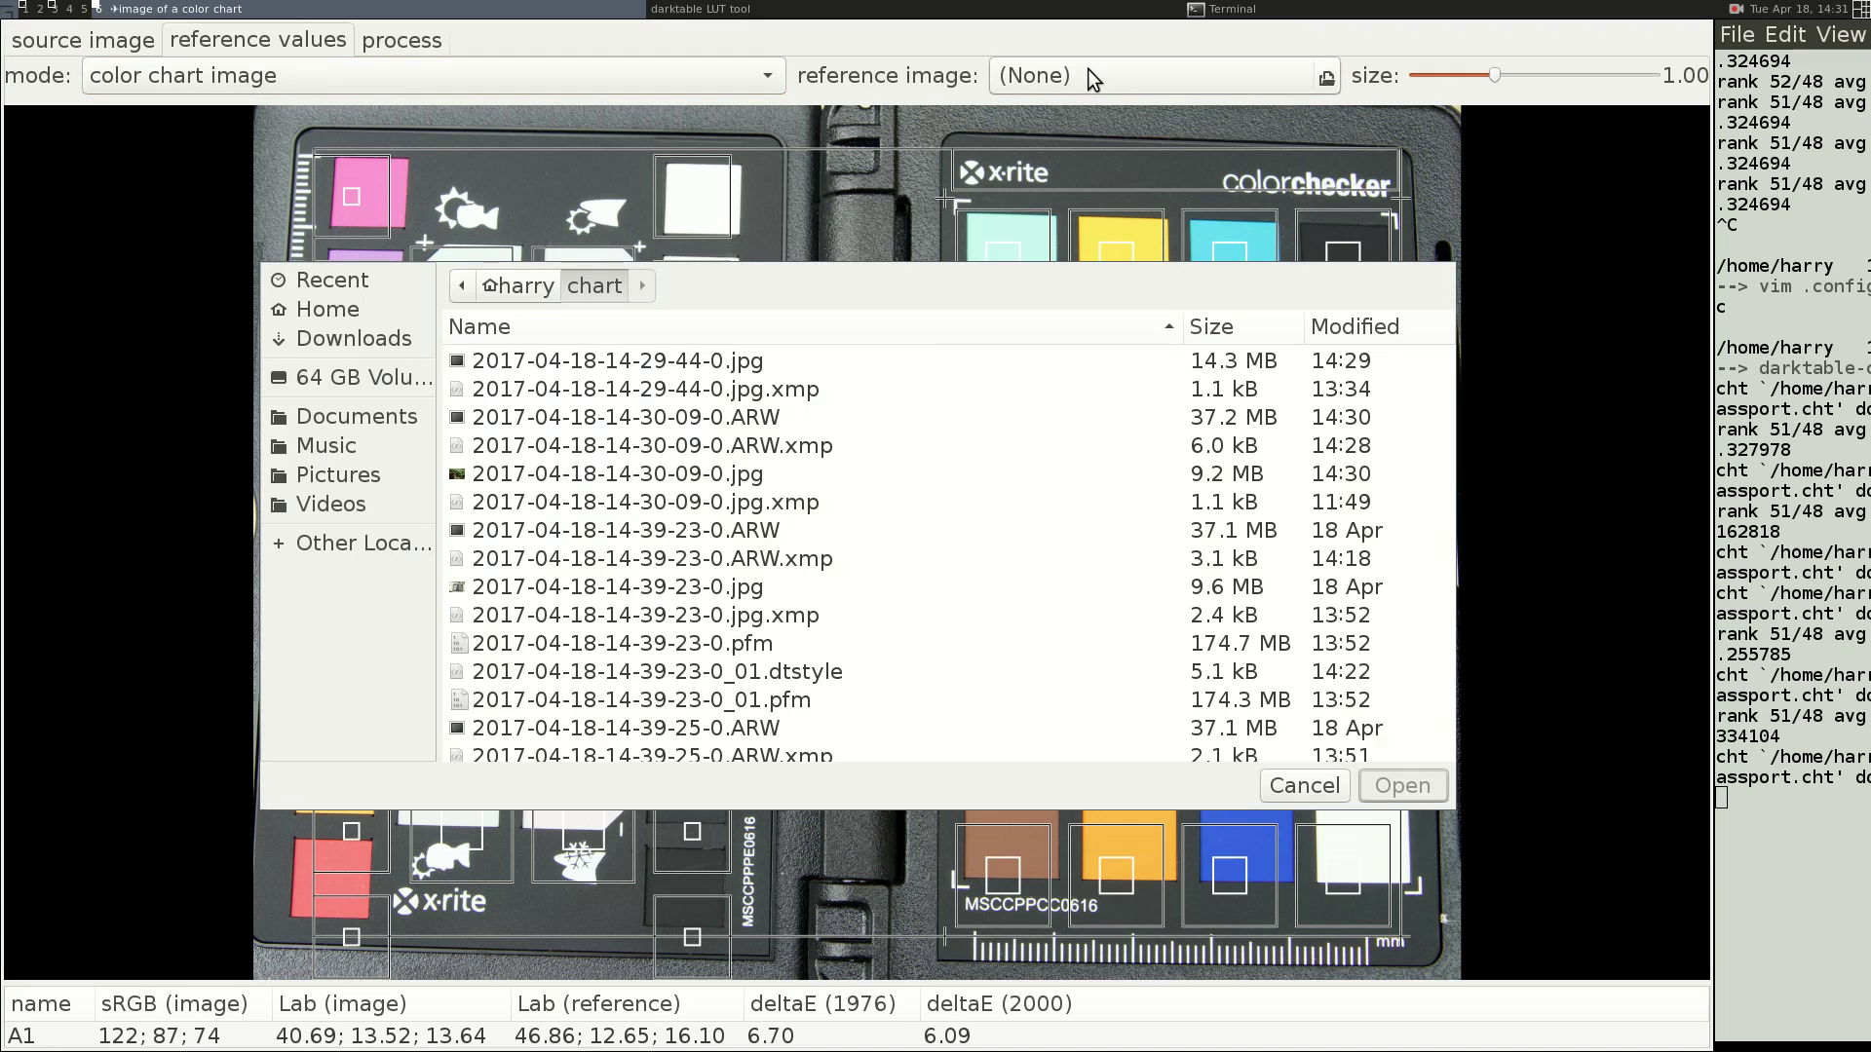
pyautogui.scroll(-8, 851, 476)
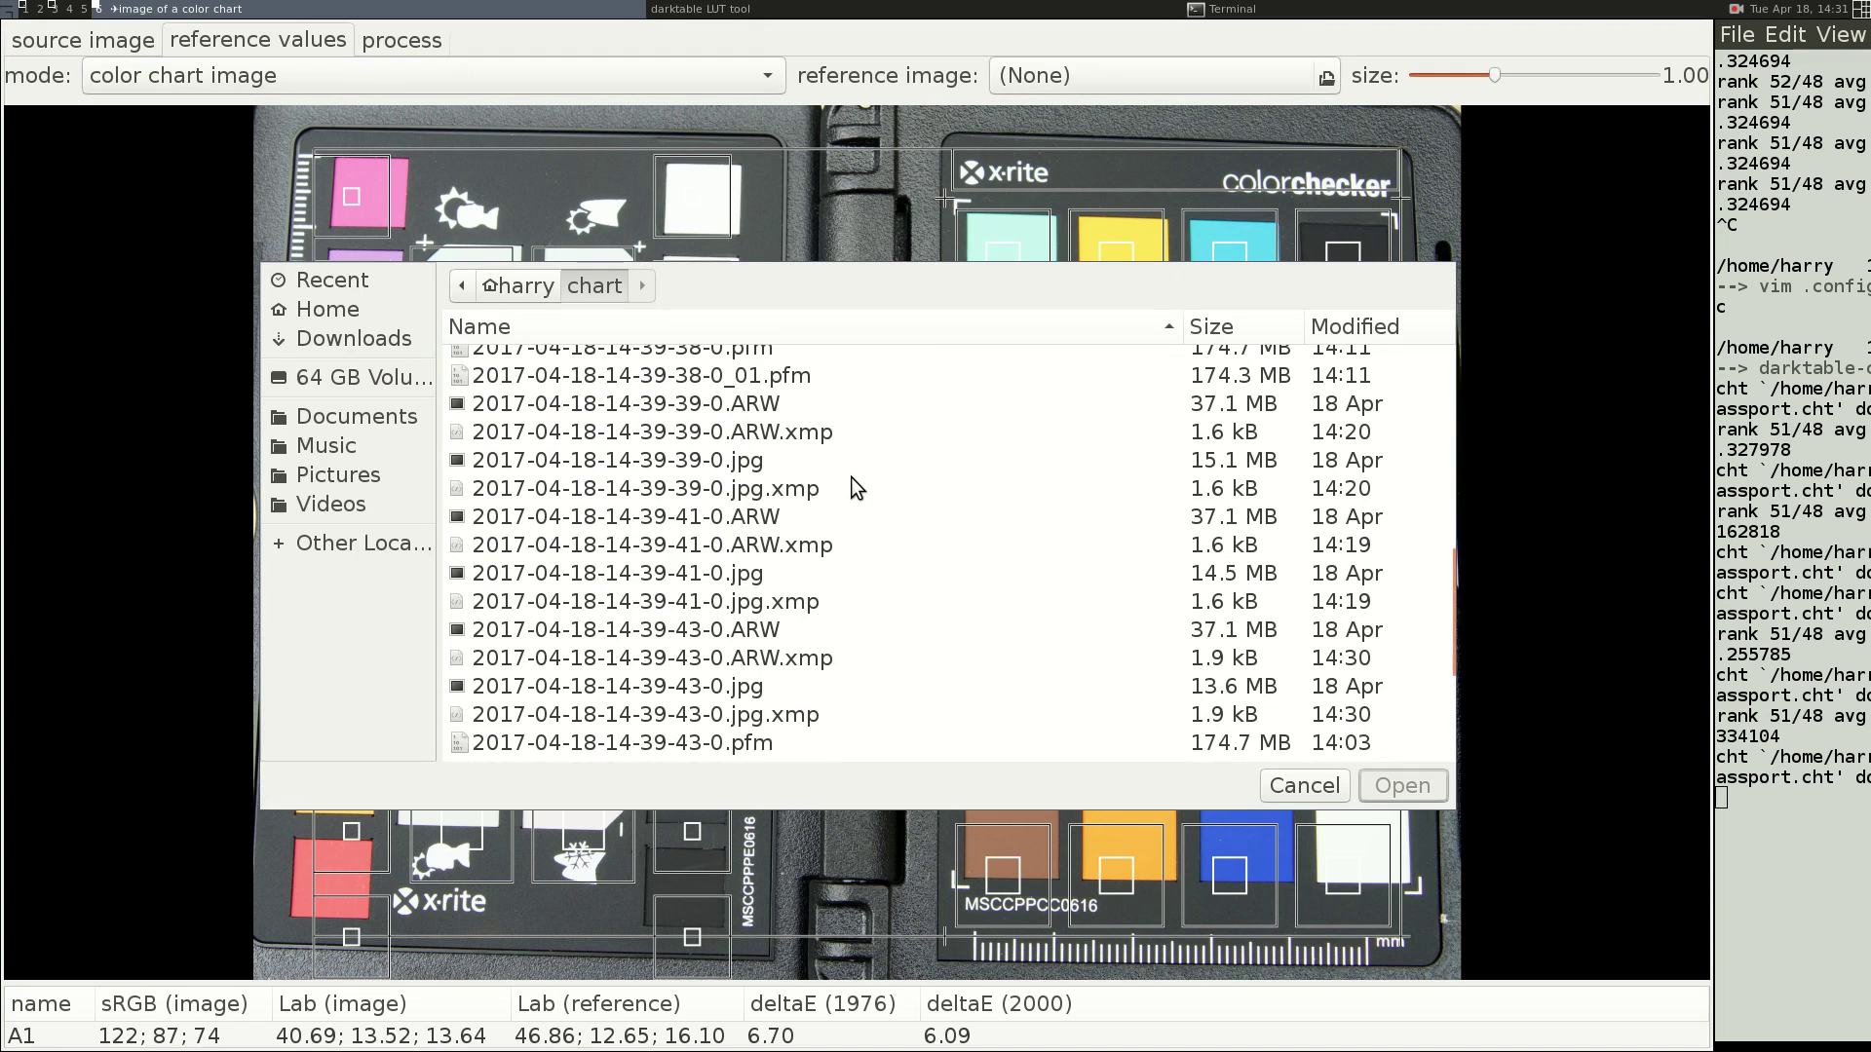
pyautogui.scroll(1, 851, 476)
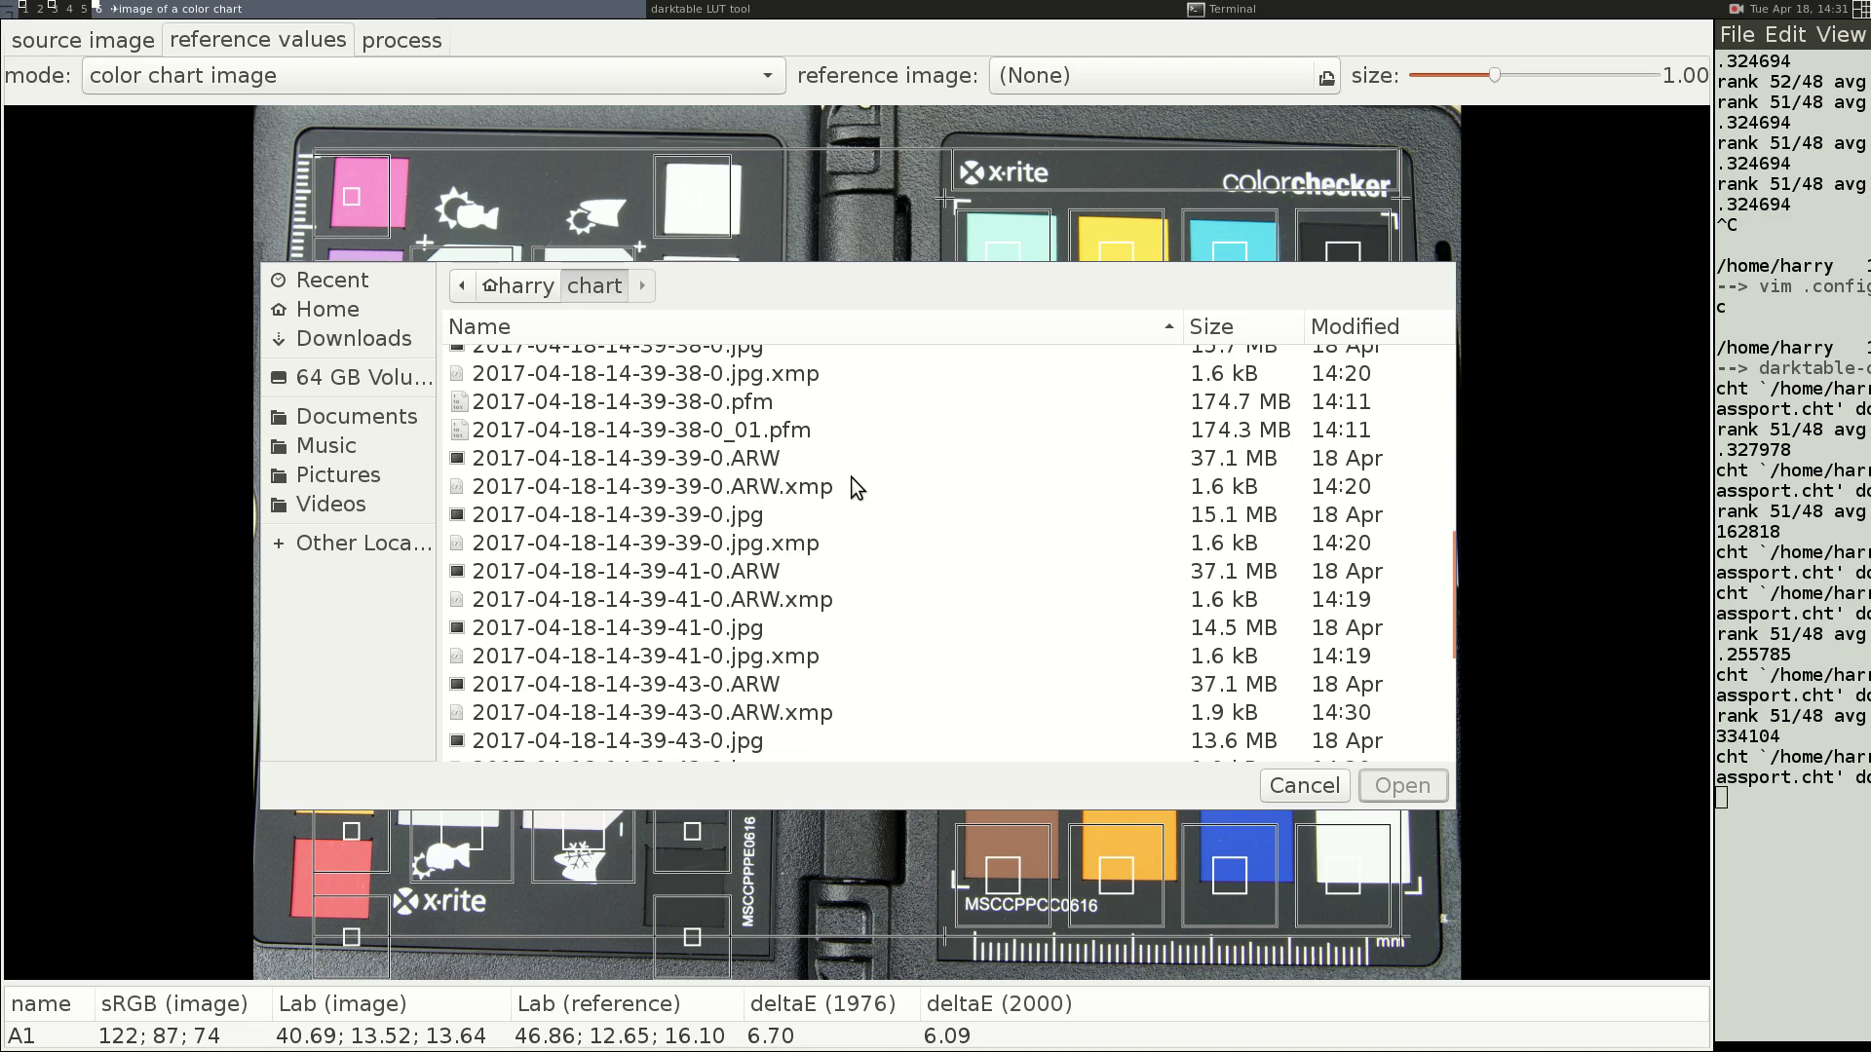
pyautogui.scroll(-1, 850, 476)
pyautogui.scroll(-3, 851, 488)
pyautogui.click(801, 666)
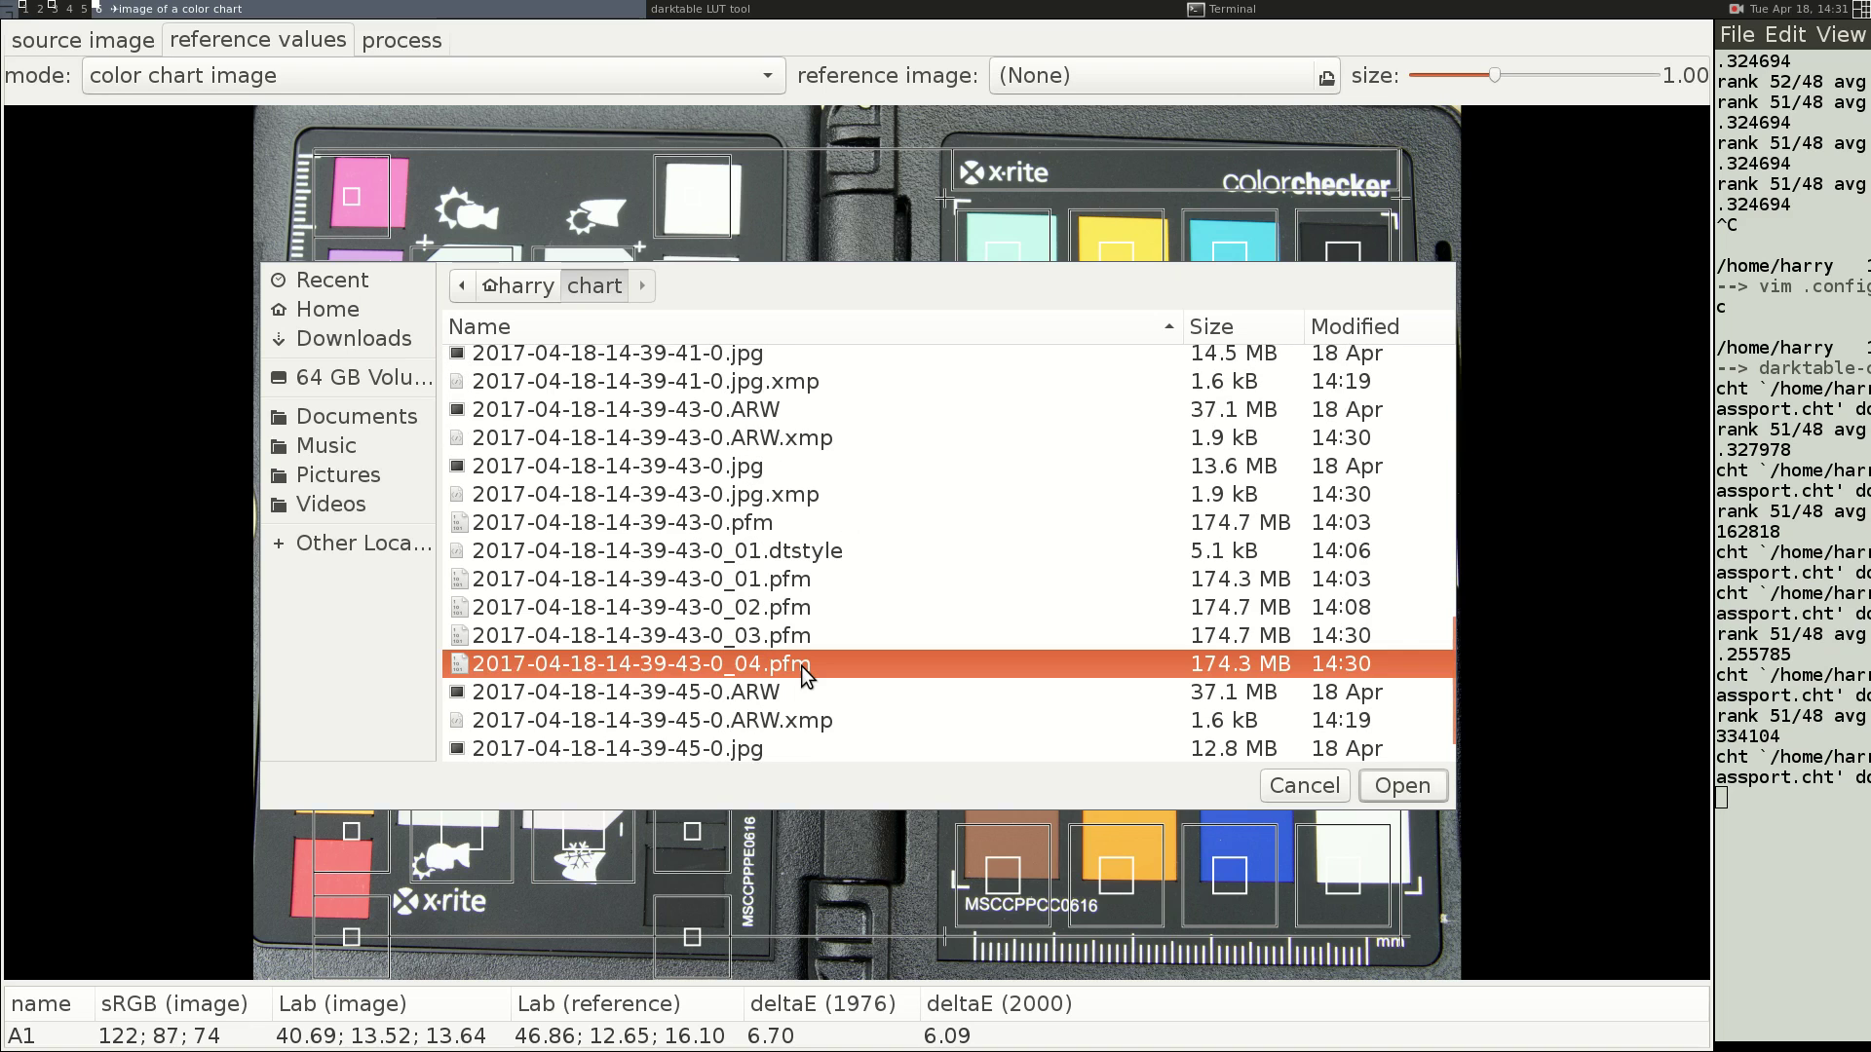
pyautogui.doubleClick(801, 664)
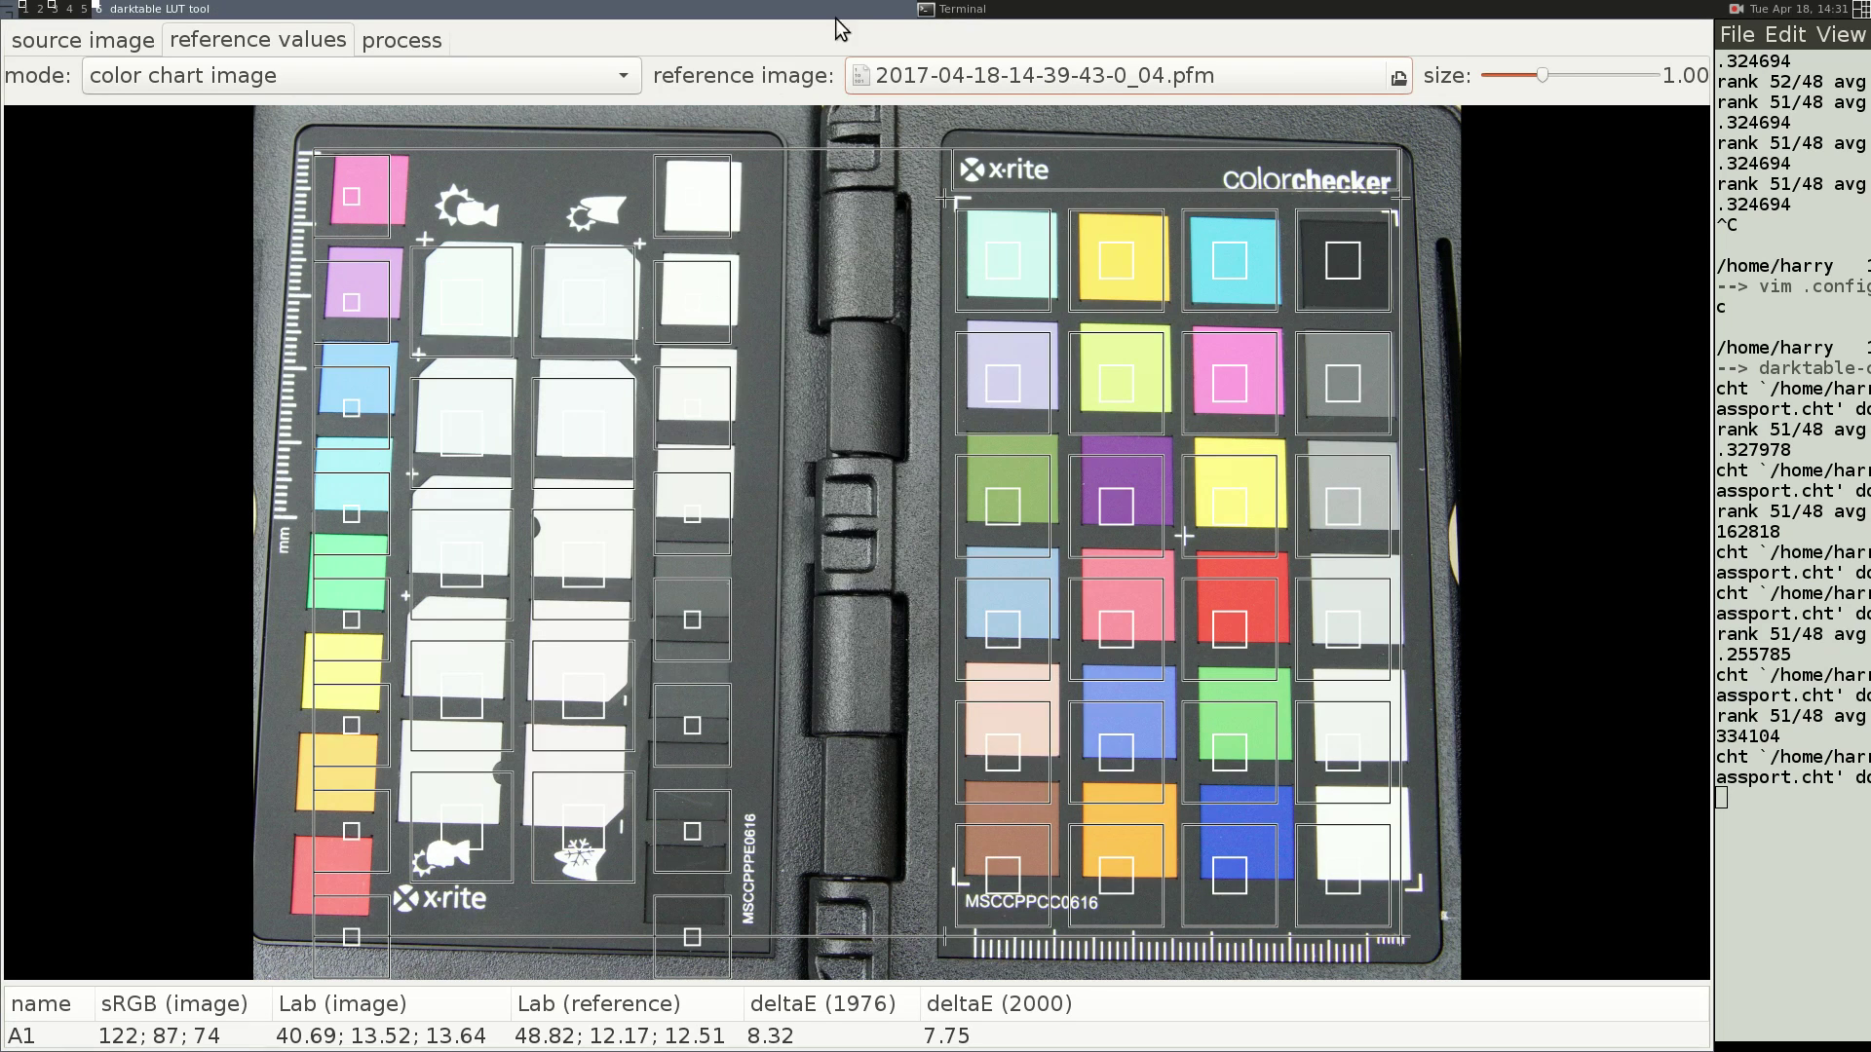
# - Fit the four grid corners onto the reference checker, then fine-tune the patch size and top-right corner
pyautogui.moveTo(312, 171); pyautogui.dragTo(330, 141)
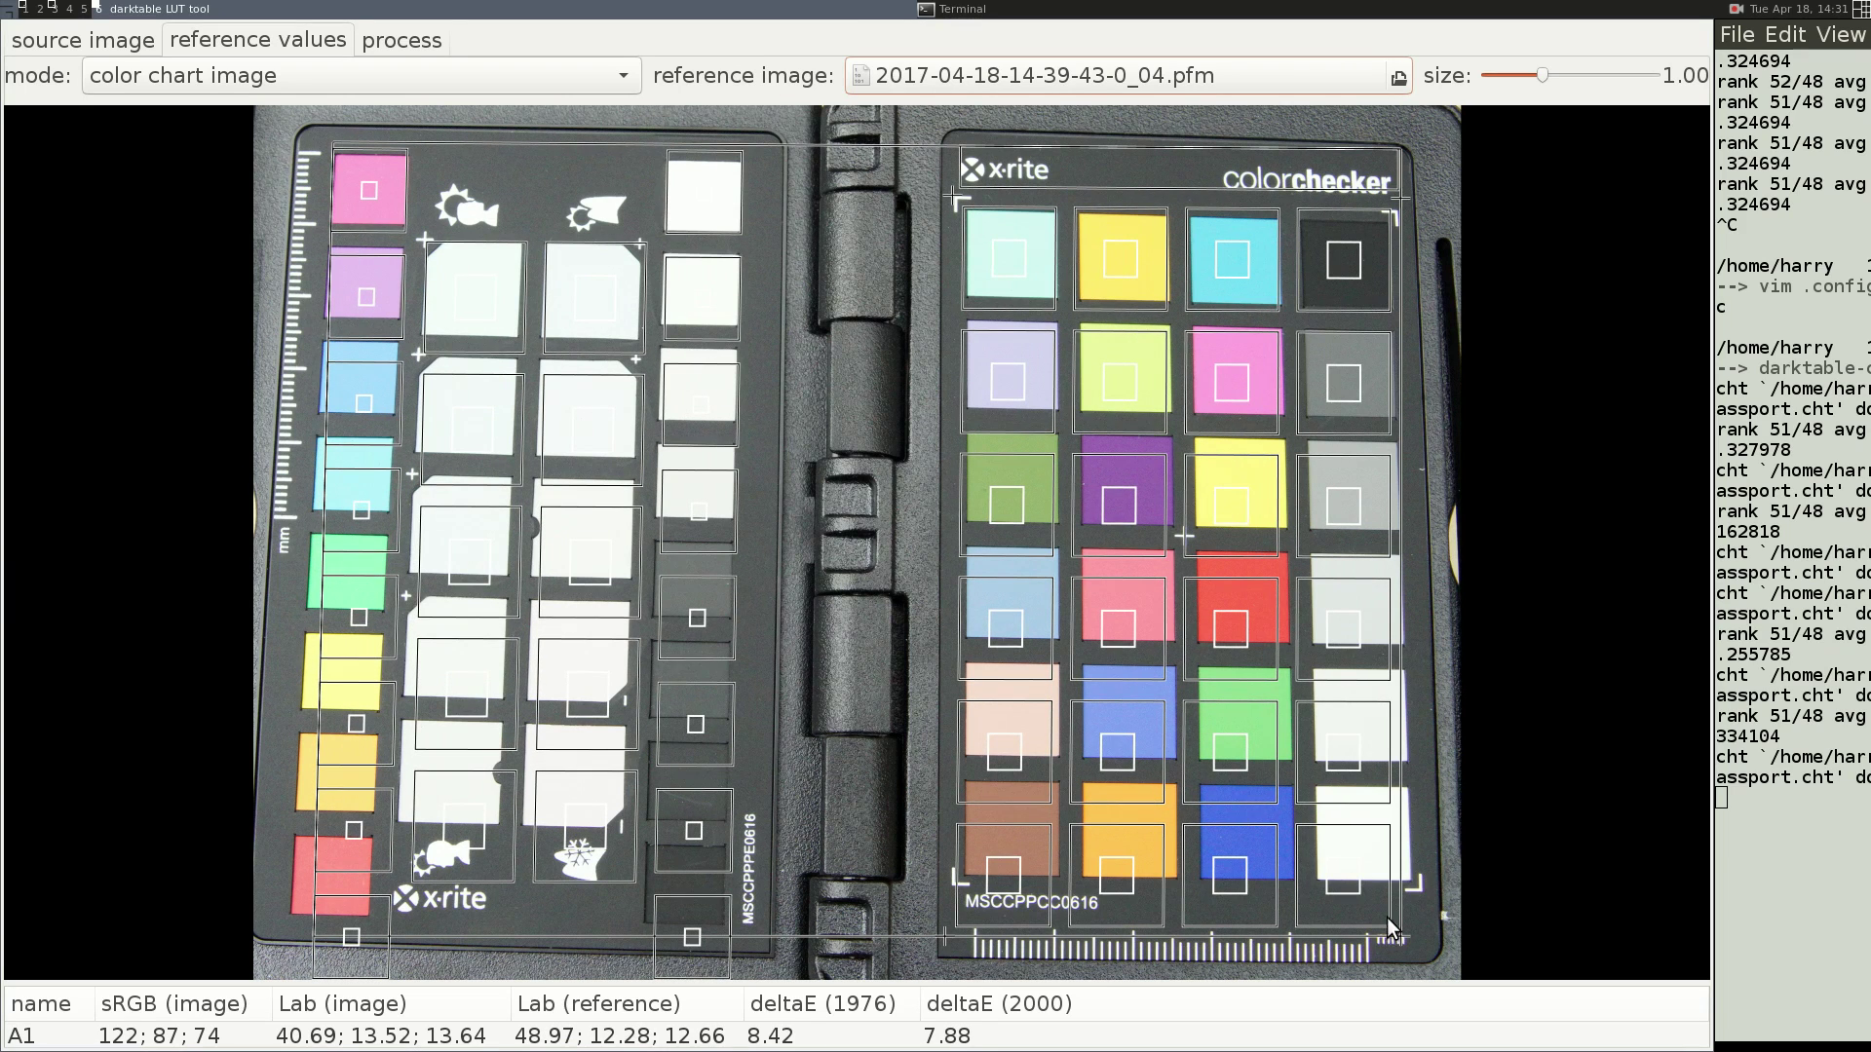
pyautogui.moveTo(1388, 916); pyautogui.dragTo(1417, 886)
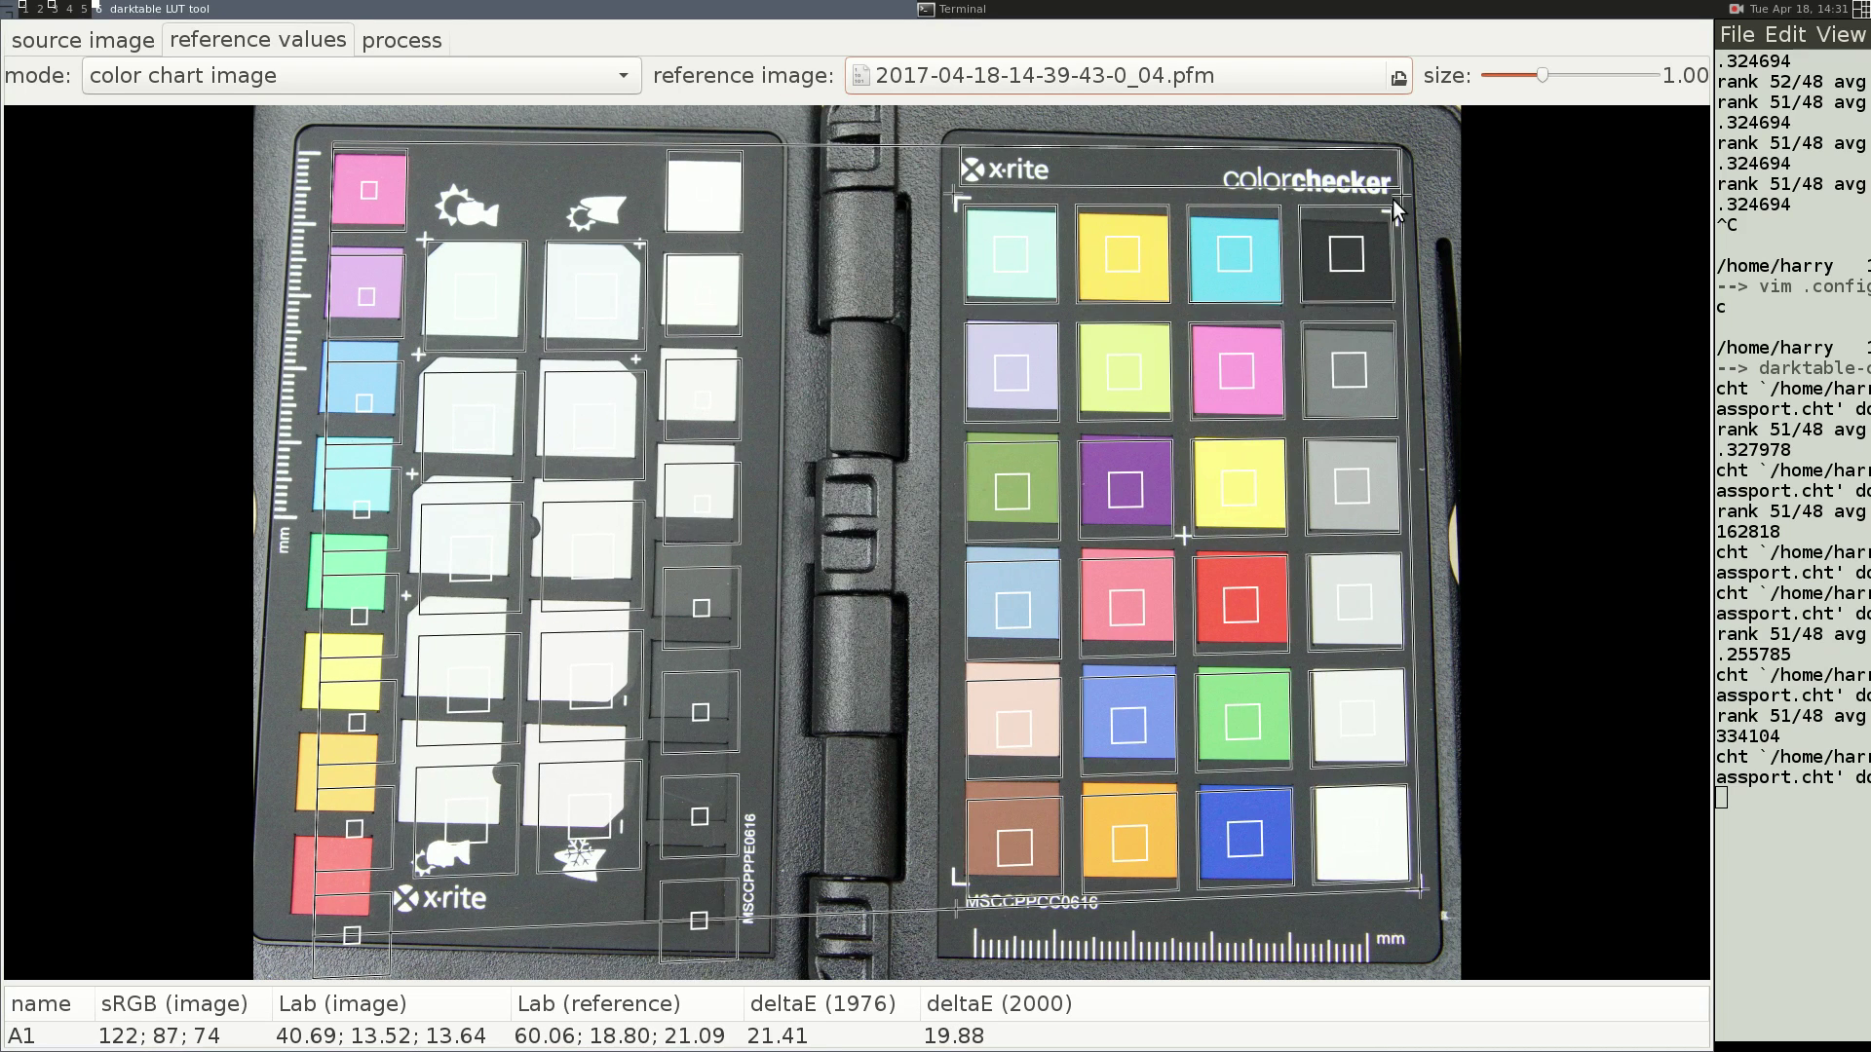
pyautogui.moveTo(1393, 201); pyautogui.dragTo(1400, 165)
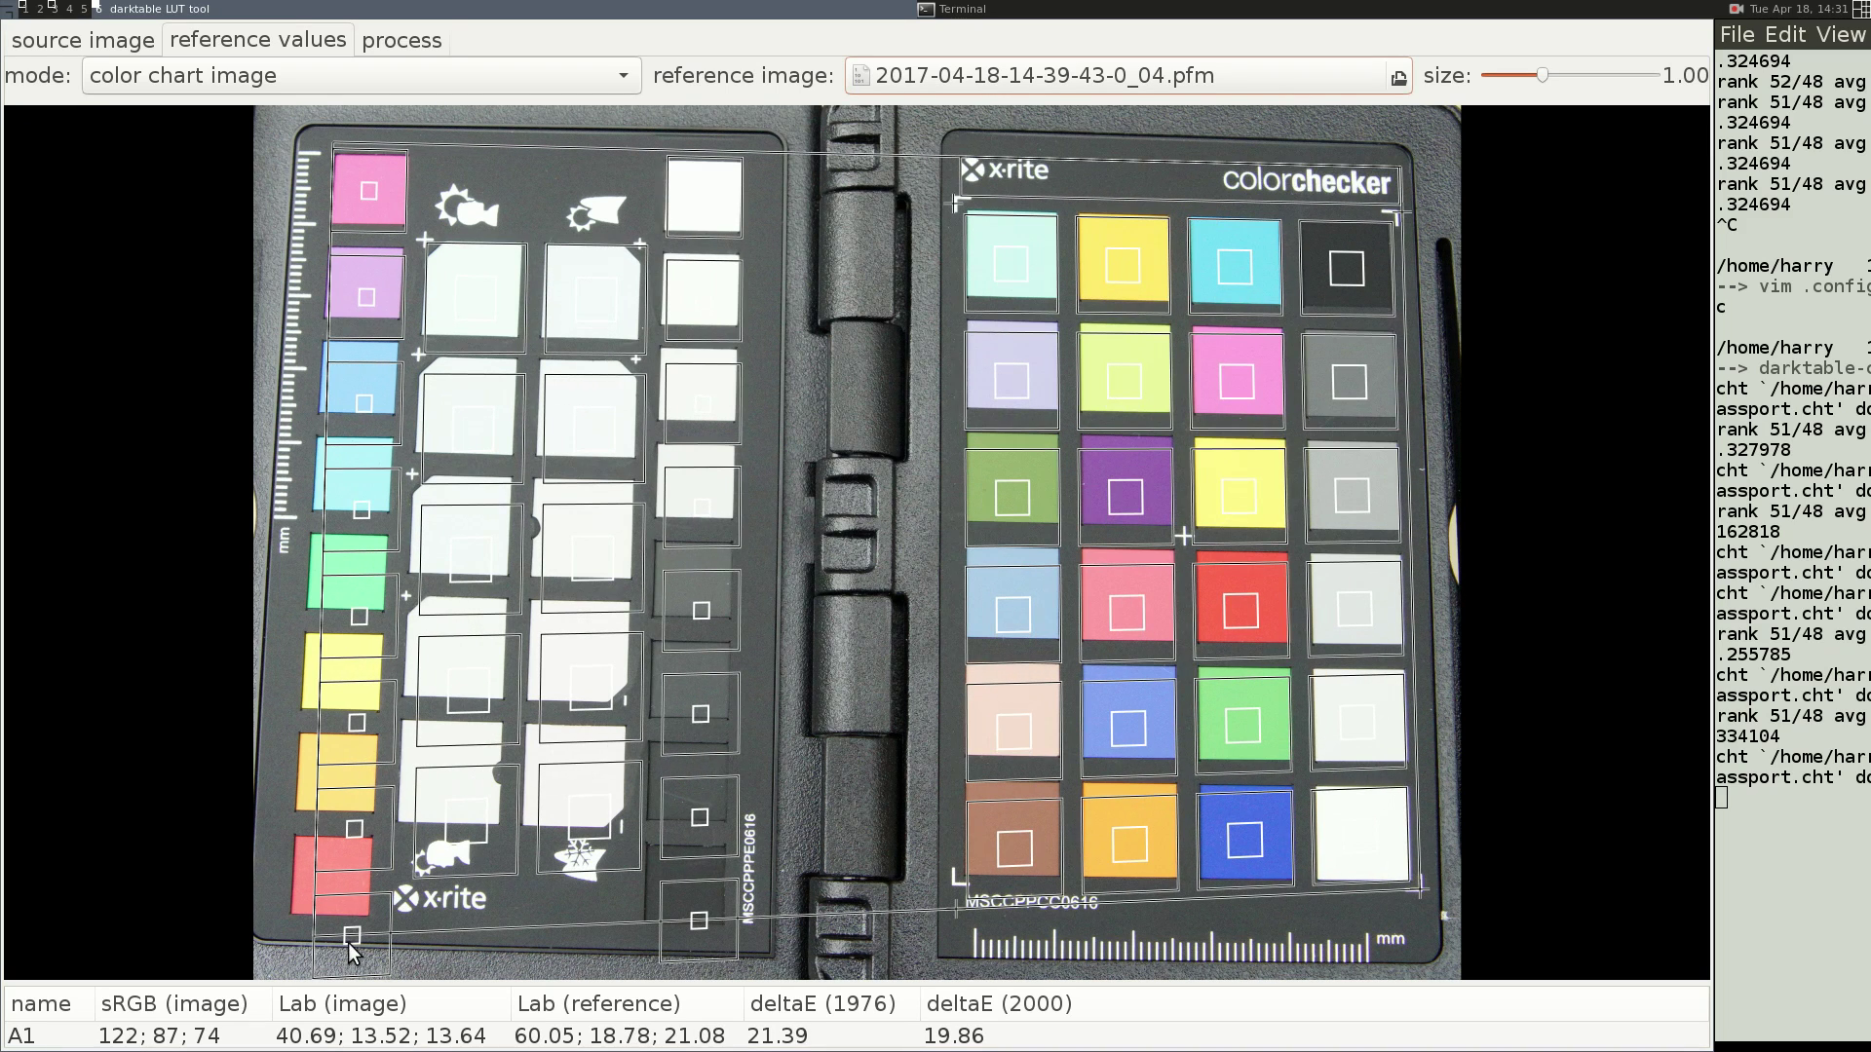
pyautogui.moveTo(314, 950); pyautogui.dragTo(290, 874)
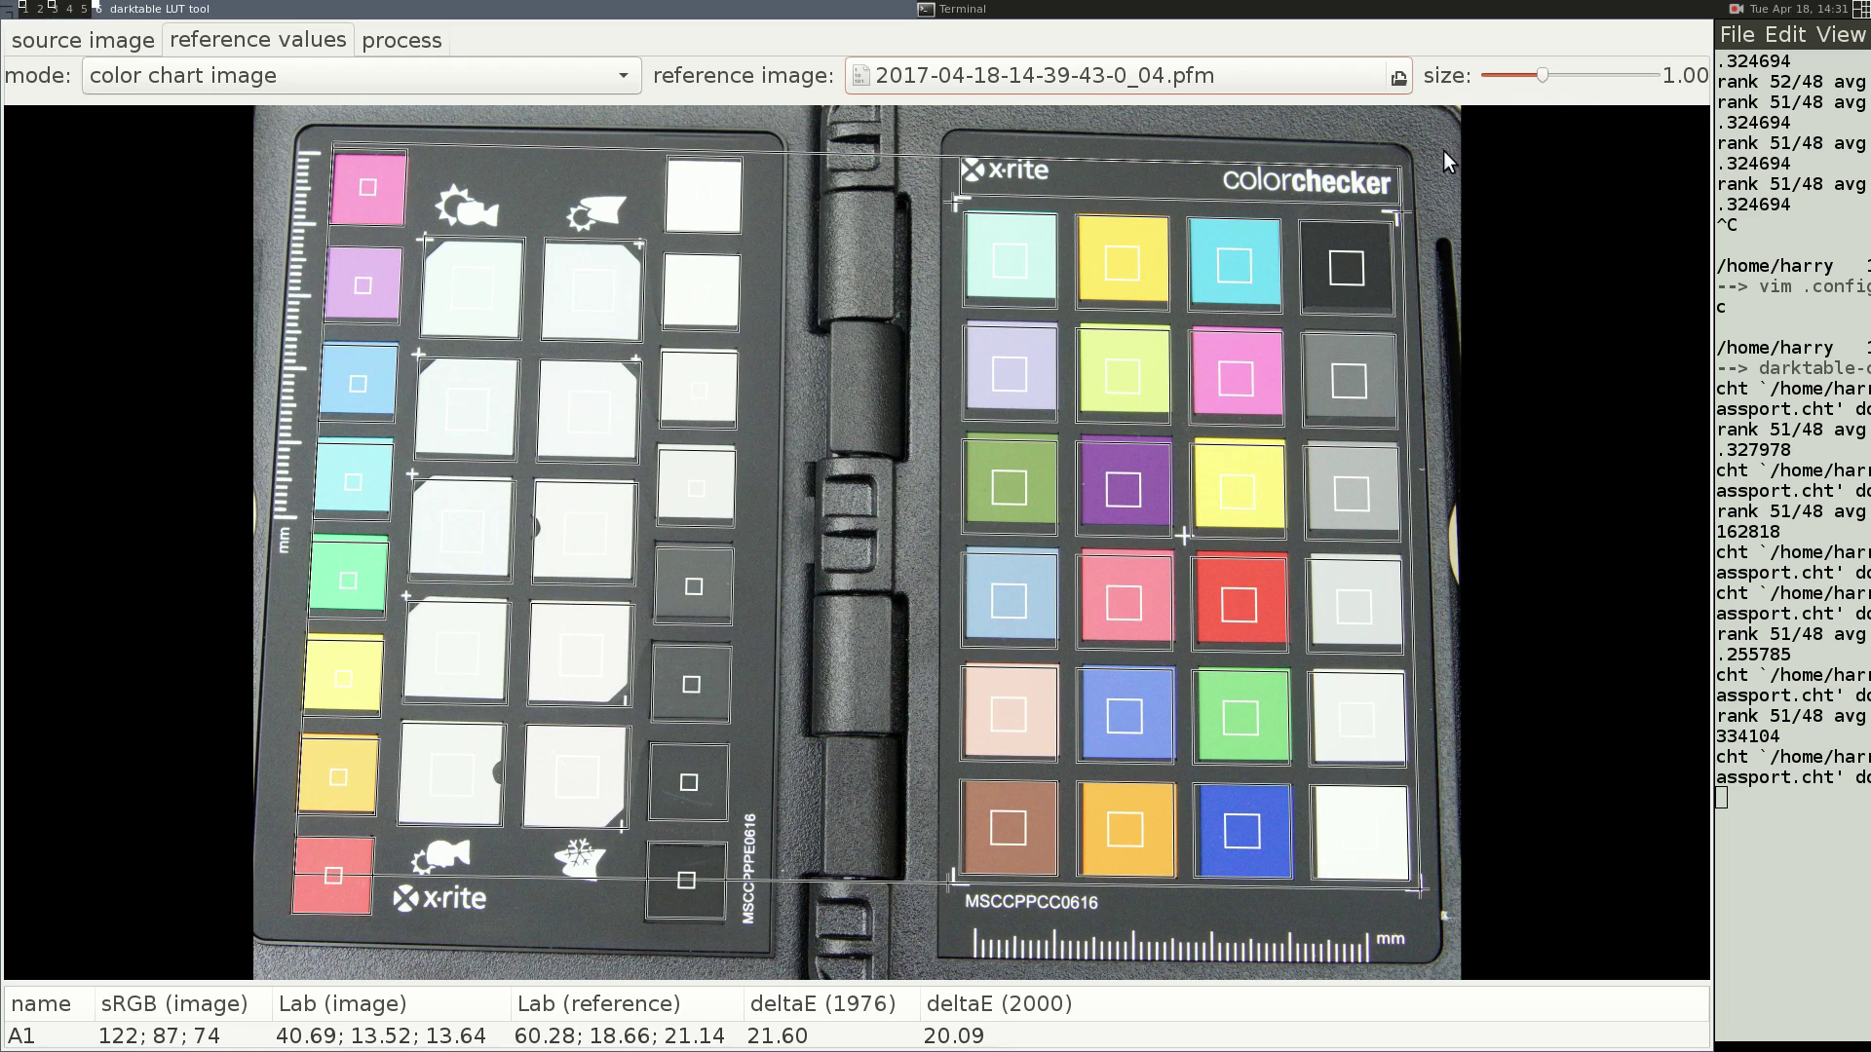
pyautogui.moveTo(1542, 78); pyautogui.dragTo(1545, 74)
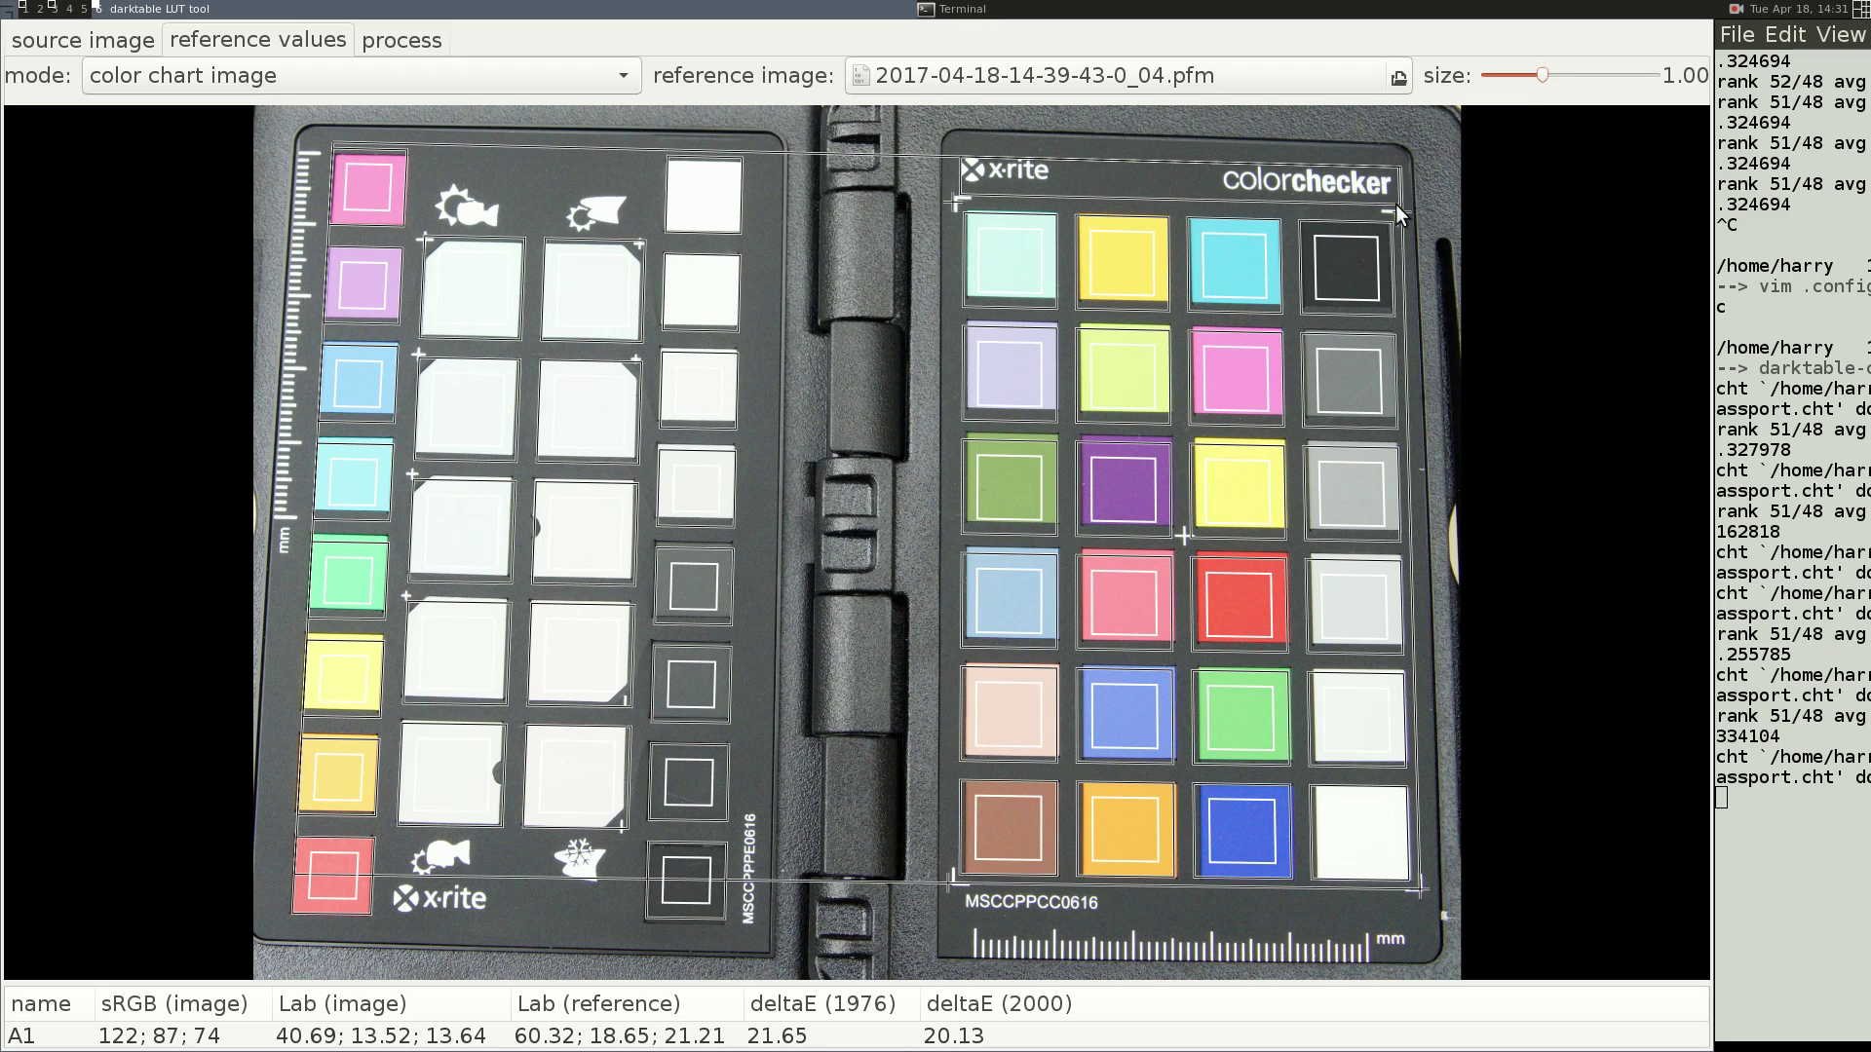
pyautogui.moveTo(1396, 206); pyautogui.dragTo(1404, 163)
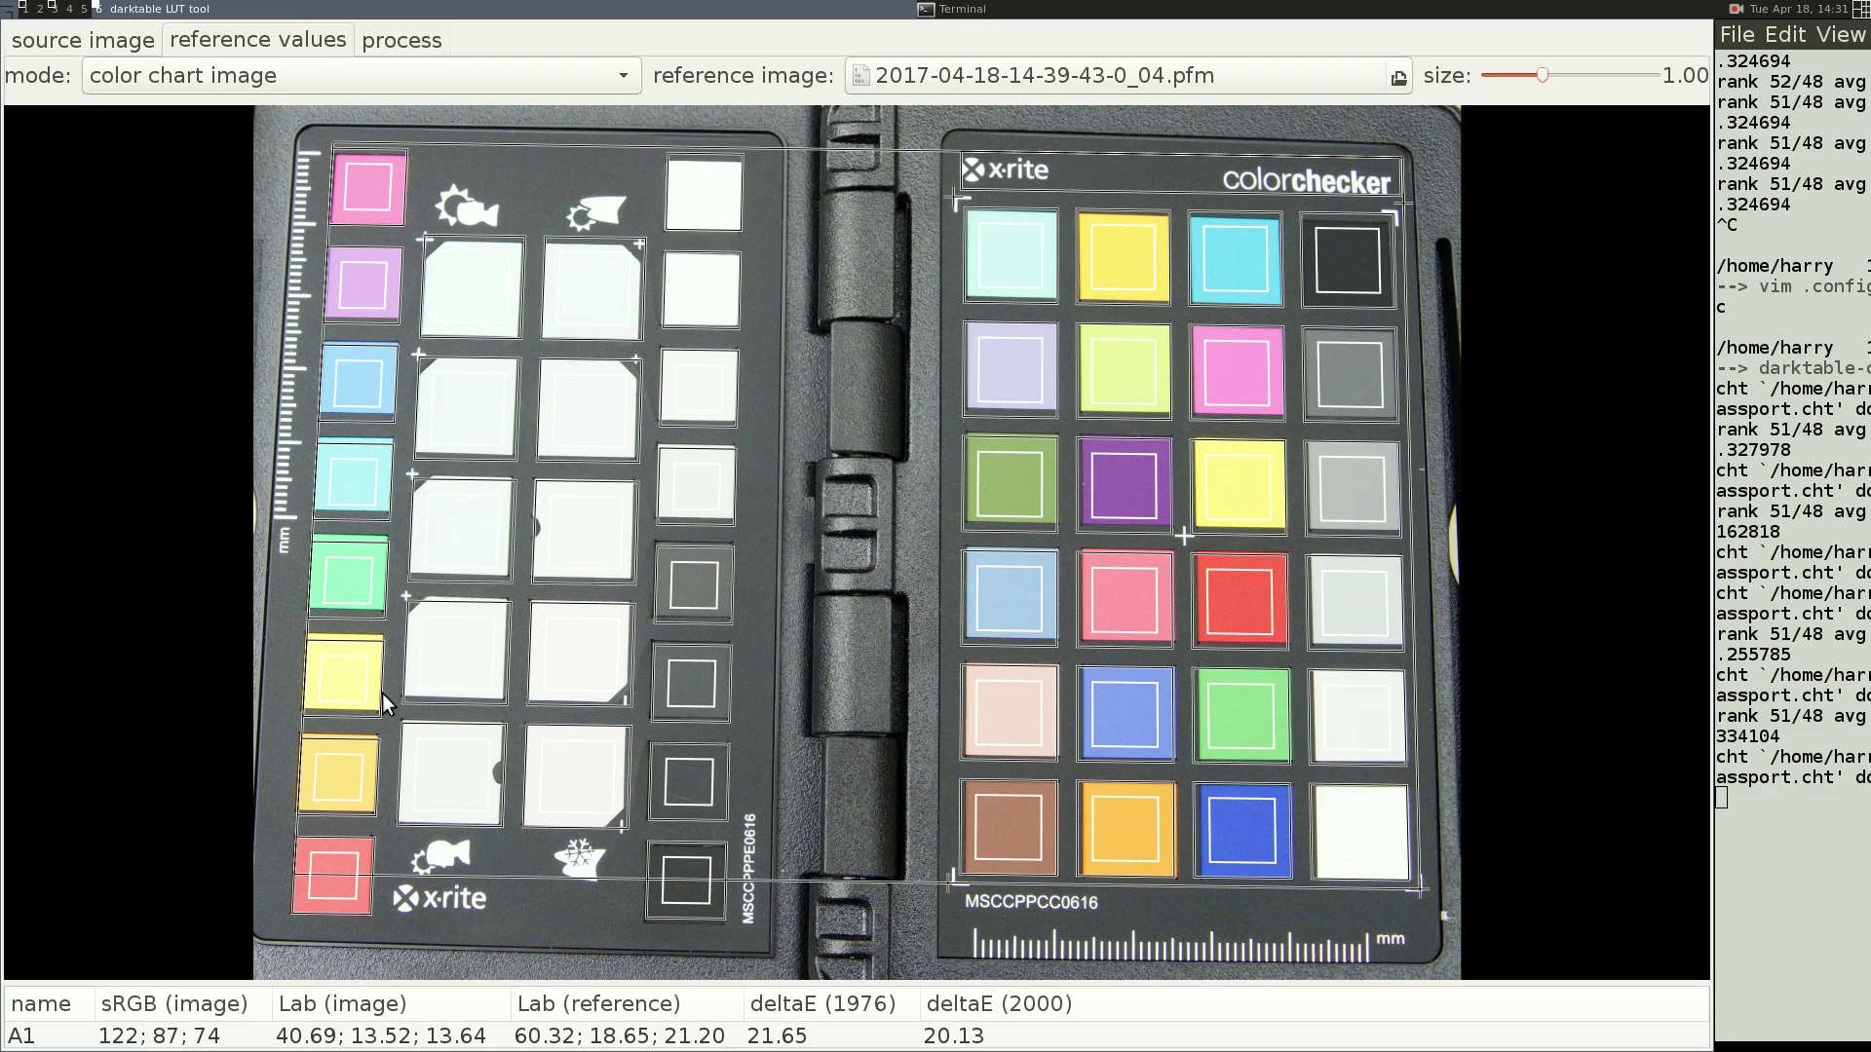
# - Process the LUT fit with SAT1 .. SAT8 as the gray ramp
pyautogui.click(424, 41)
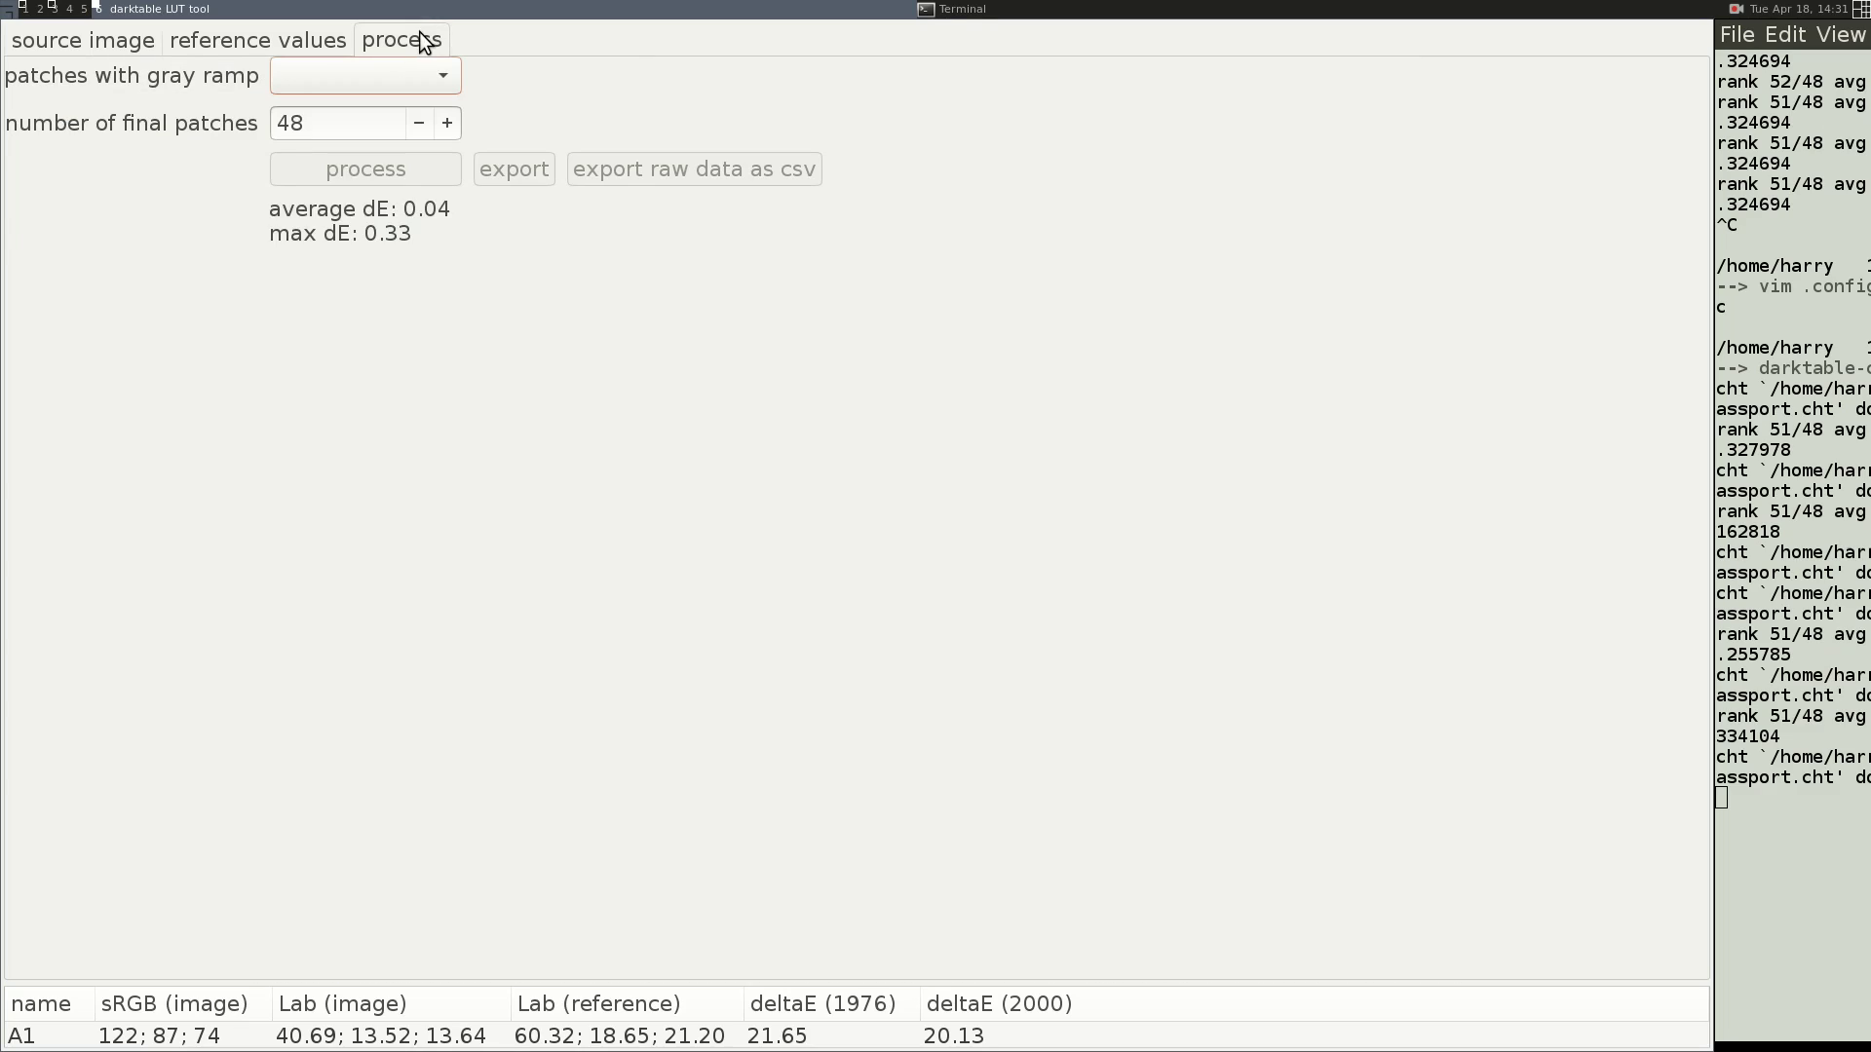
pyautogui.click(411, 72)
pyautogui.click(393, 160)
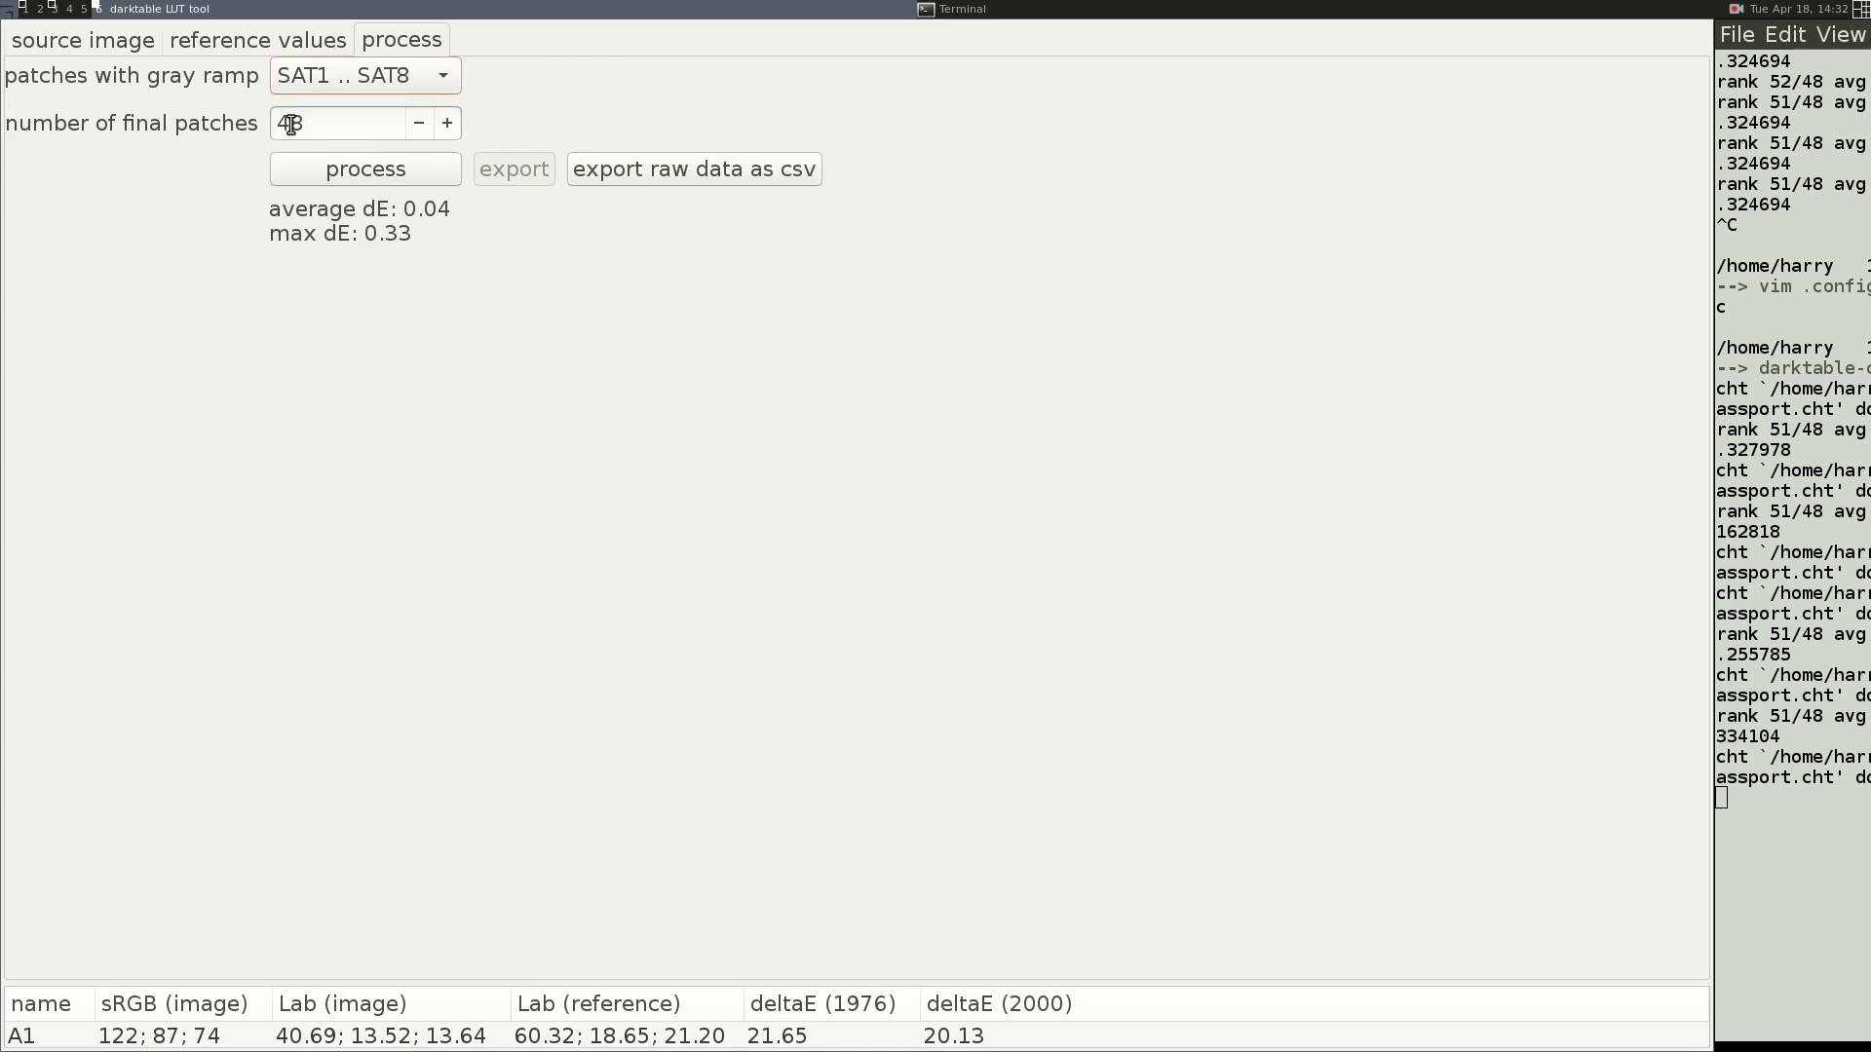
pyautogui.click(357, 173)
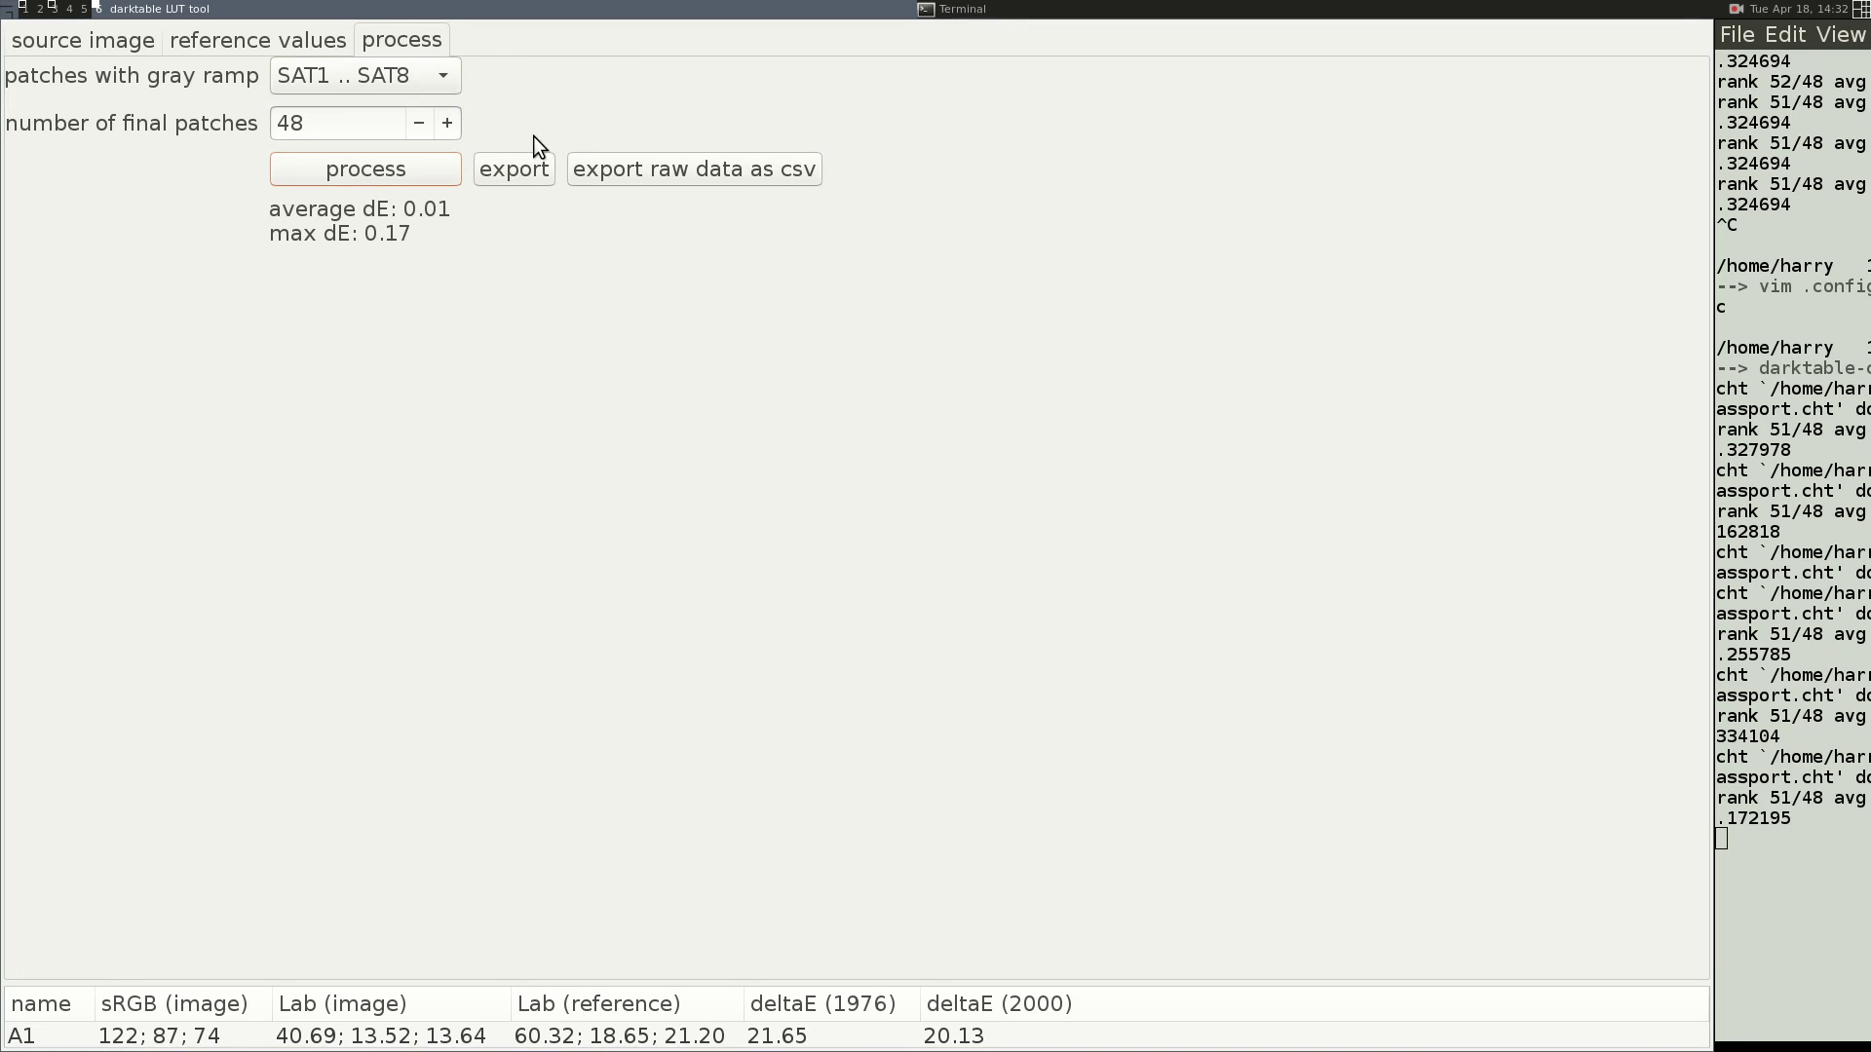
# - Export the fitted LUT as a .dtstyle file into the chart folder
pyautogui.click(514, 169)
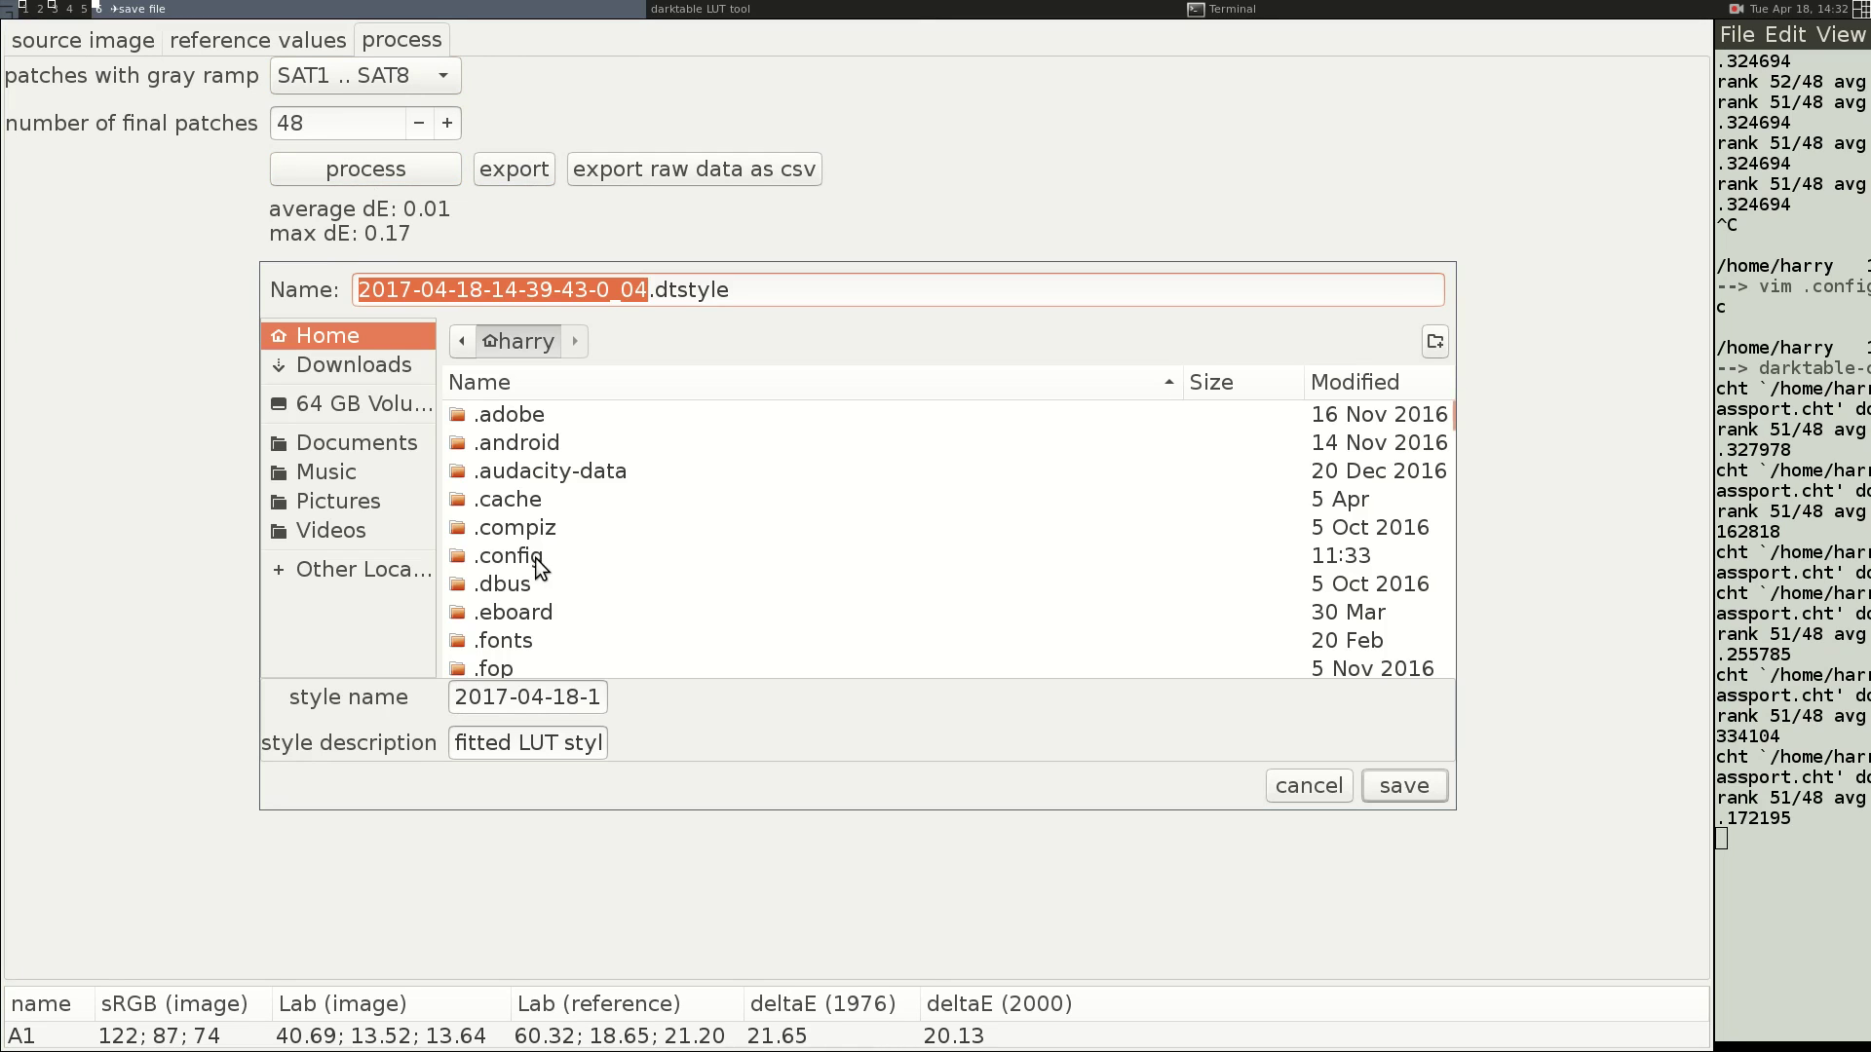
pyautogui.scroll(-5, 539, 570)
pyautogui.scroll(-8, 538, 570)
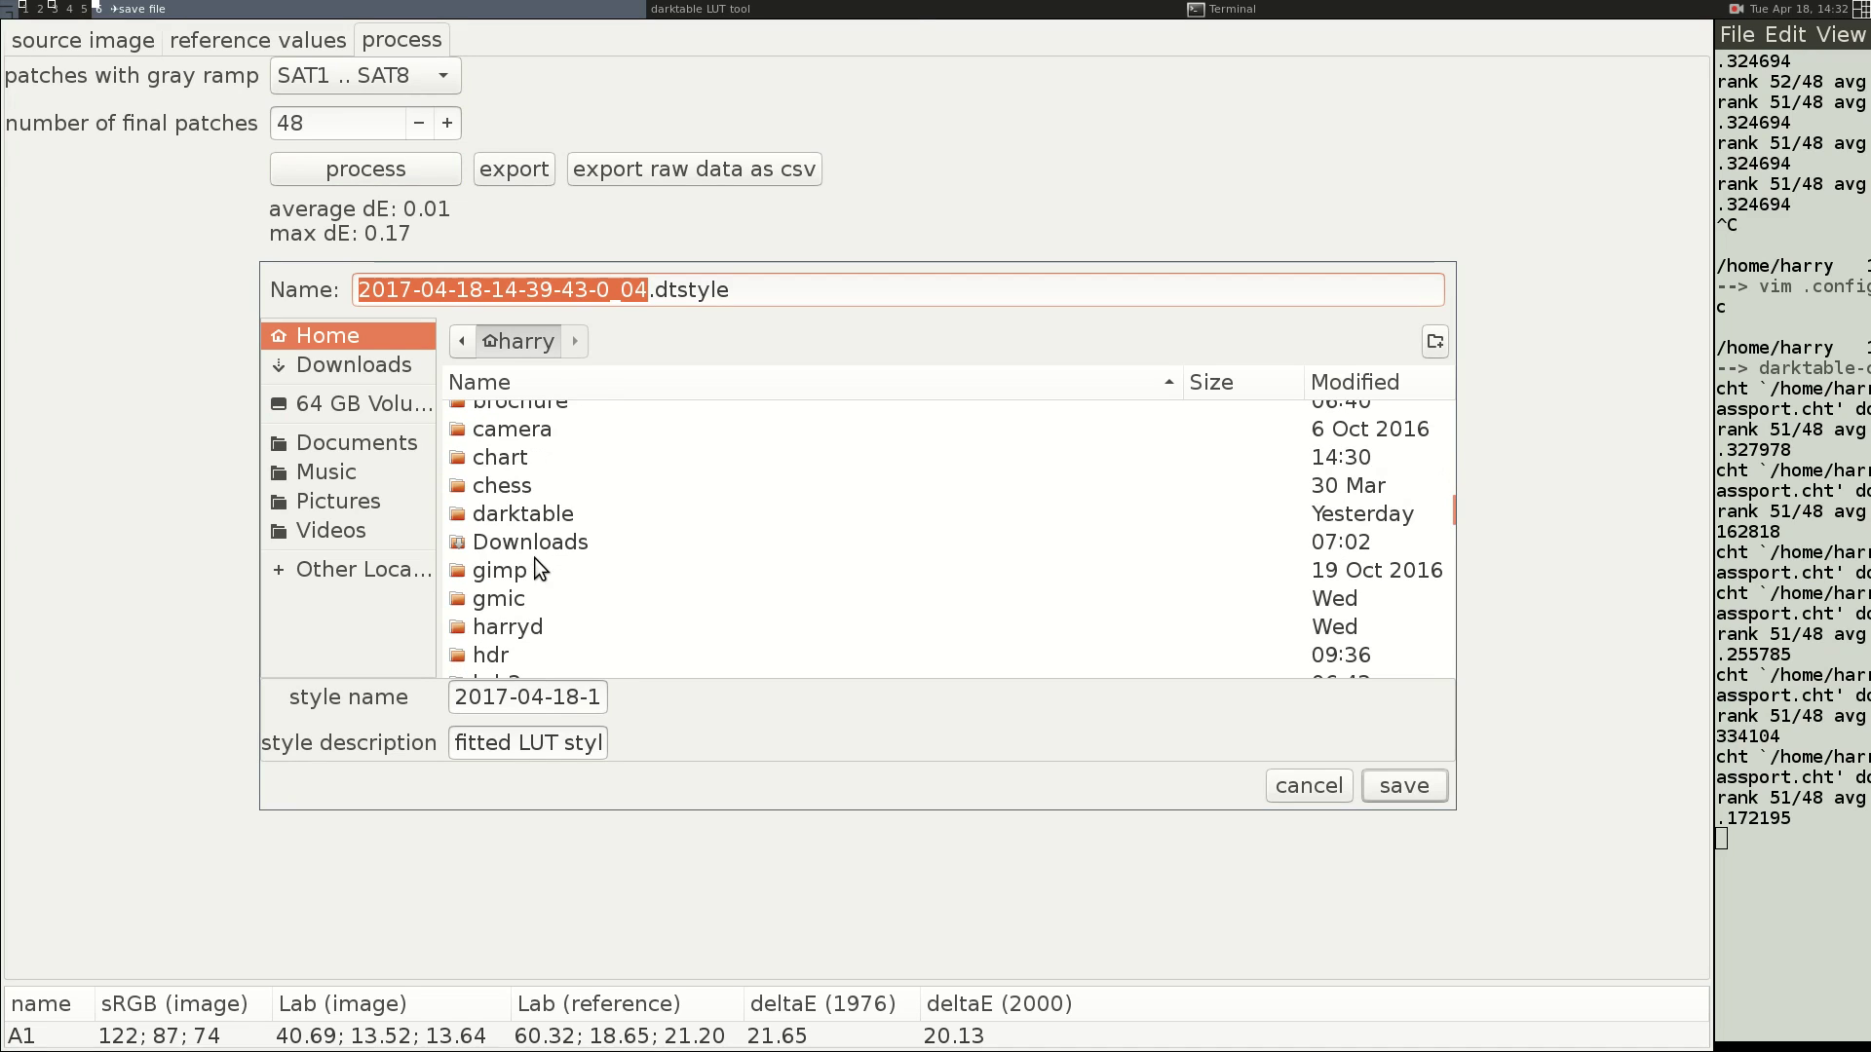
pyautogui.doubleClick(501, 457)
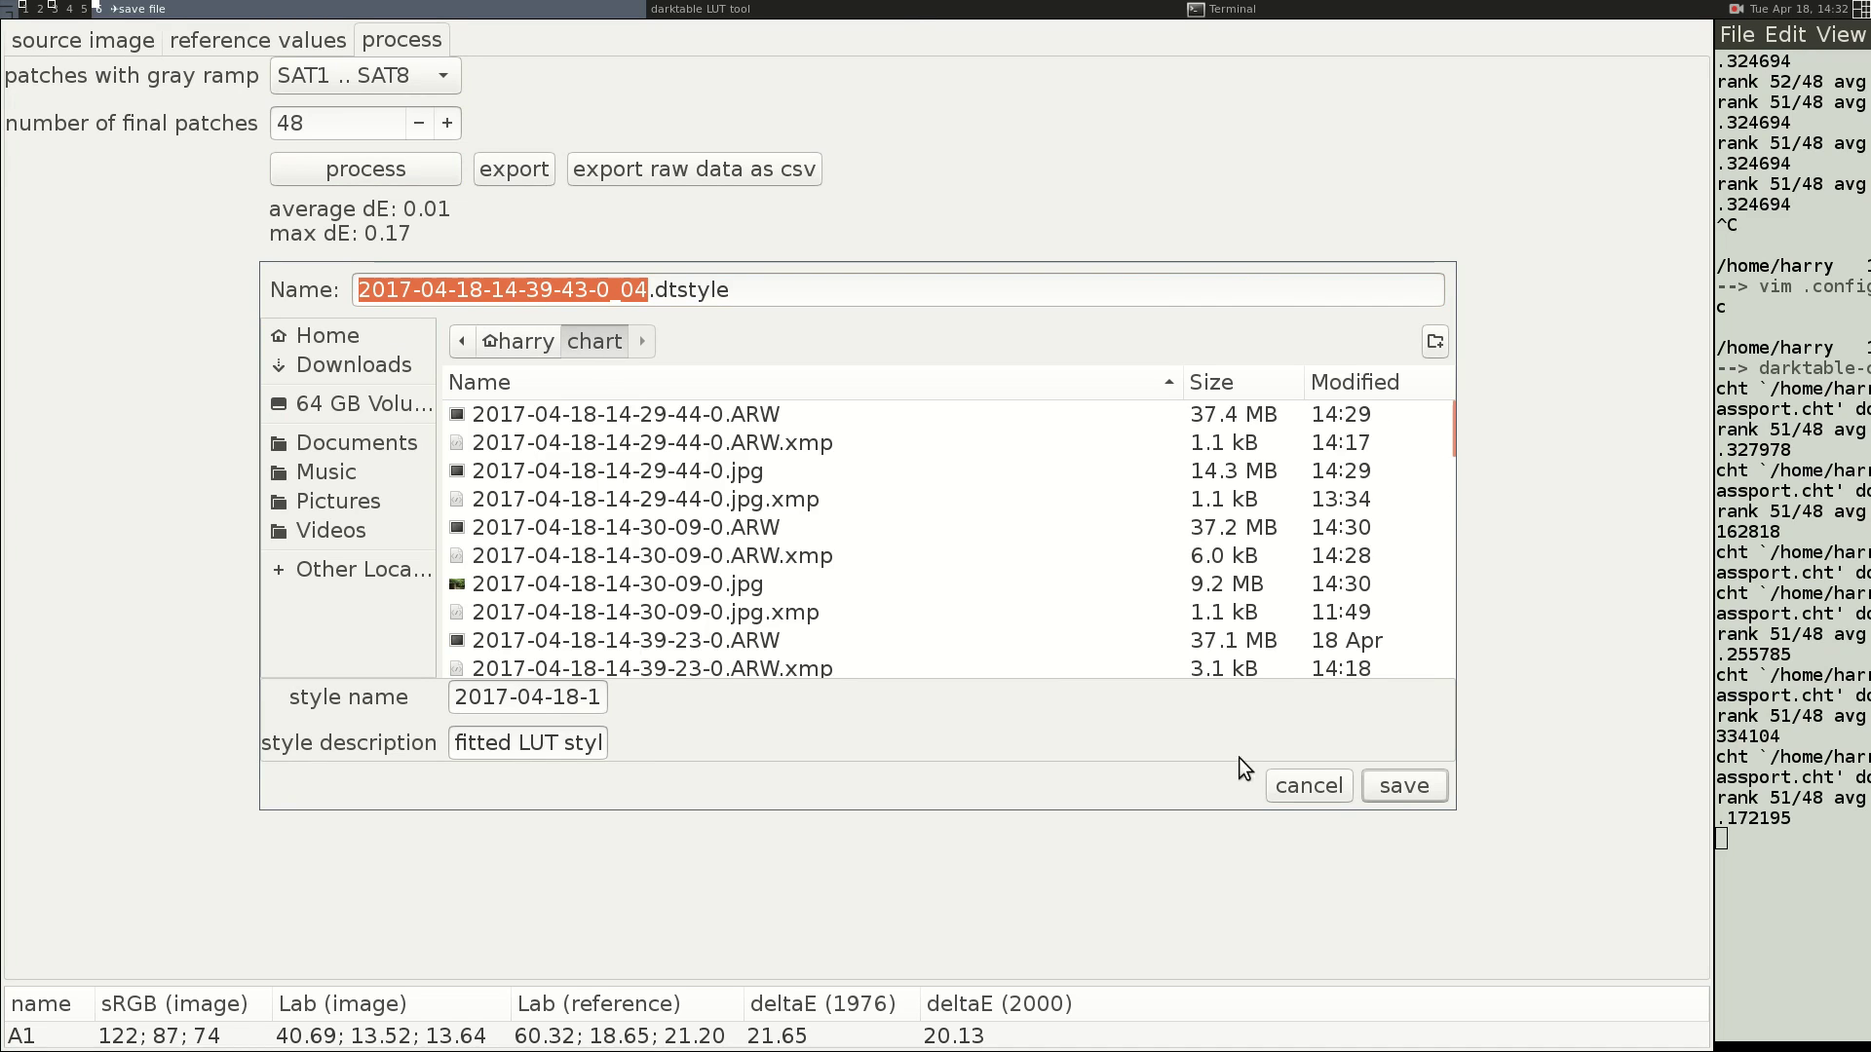
pyautogui.click(1418, 783)
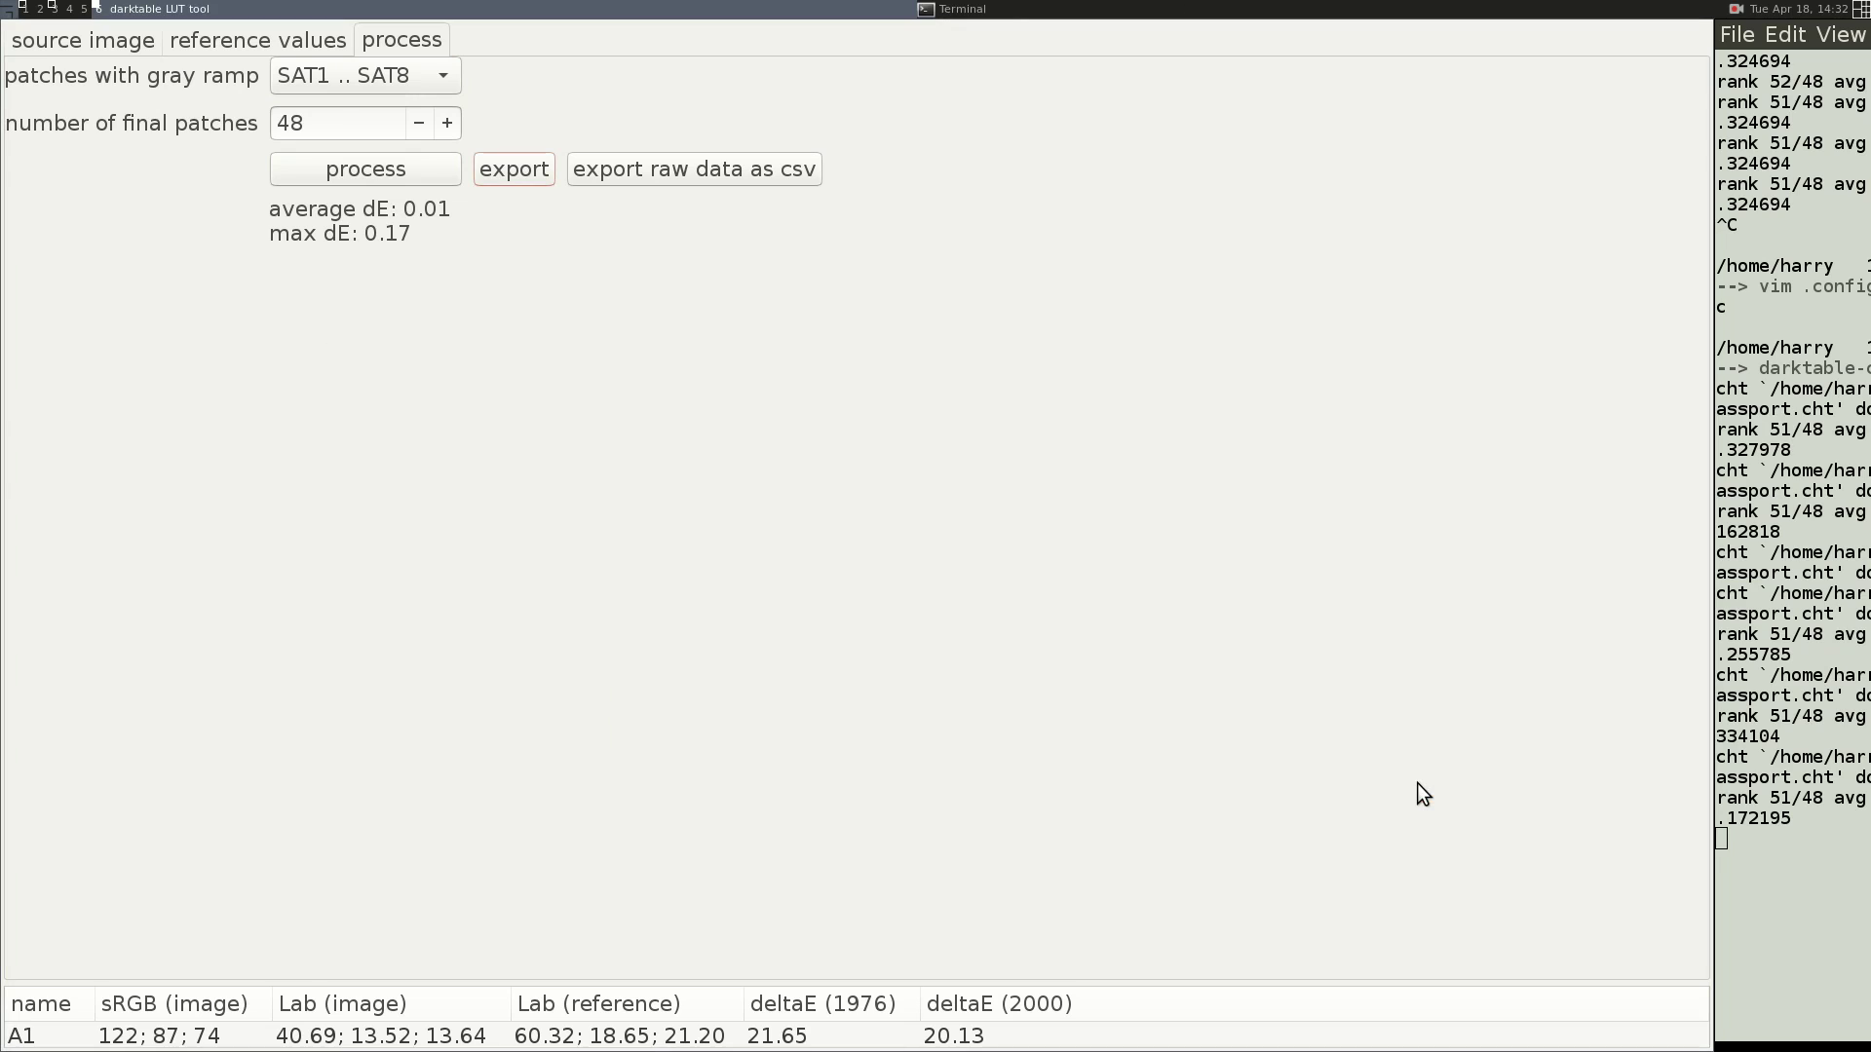
pyautogui.hotkey('alt', 'Tab')
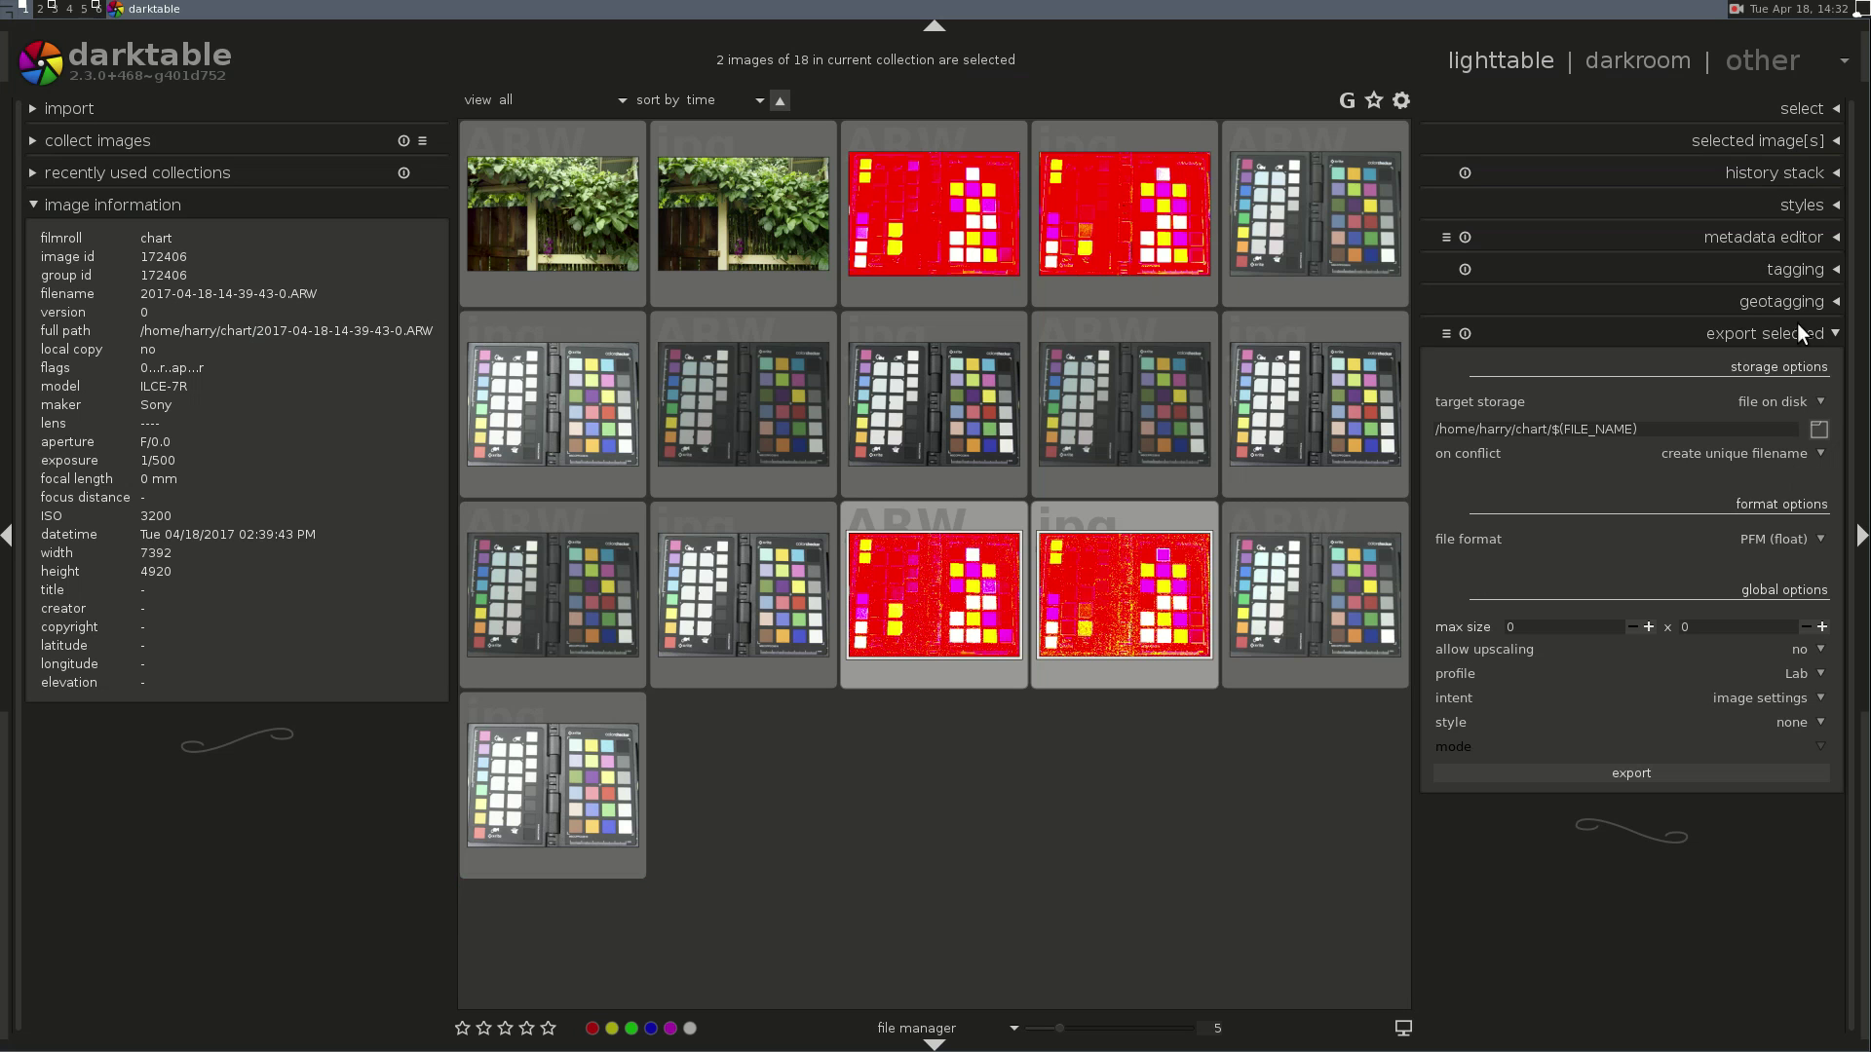
pyautogui.click(1791, 207)
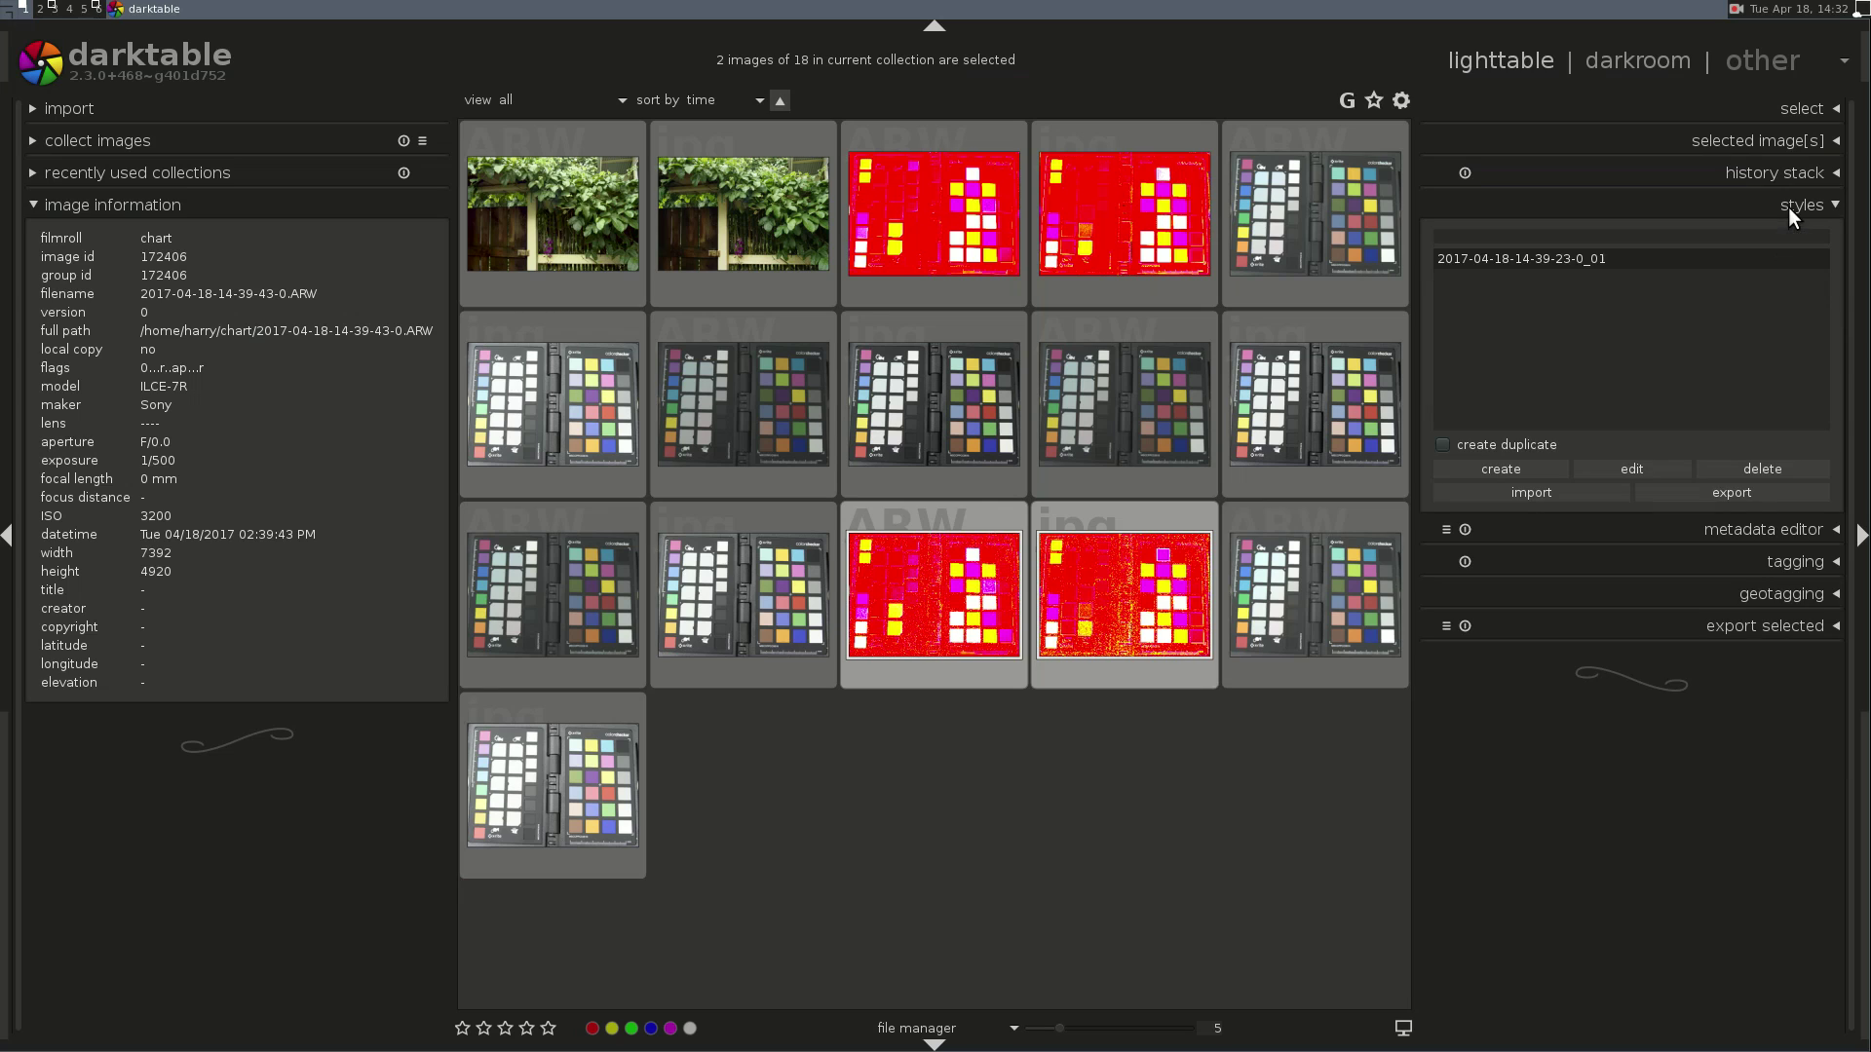
pyautogui.click(1530, 490)
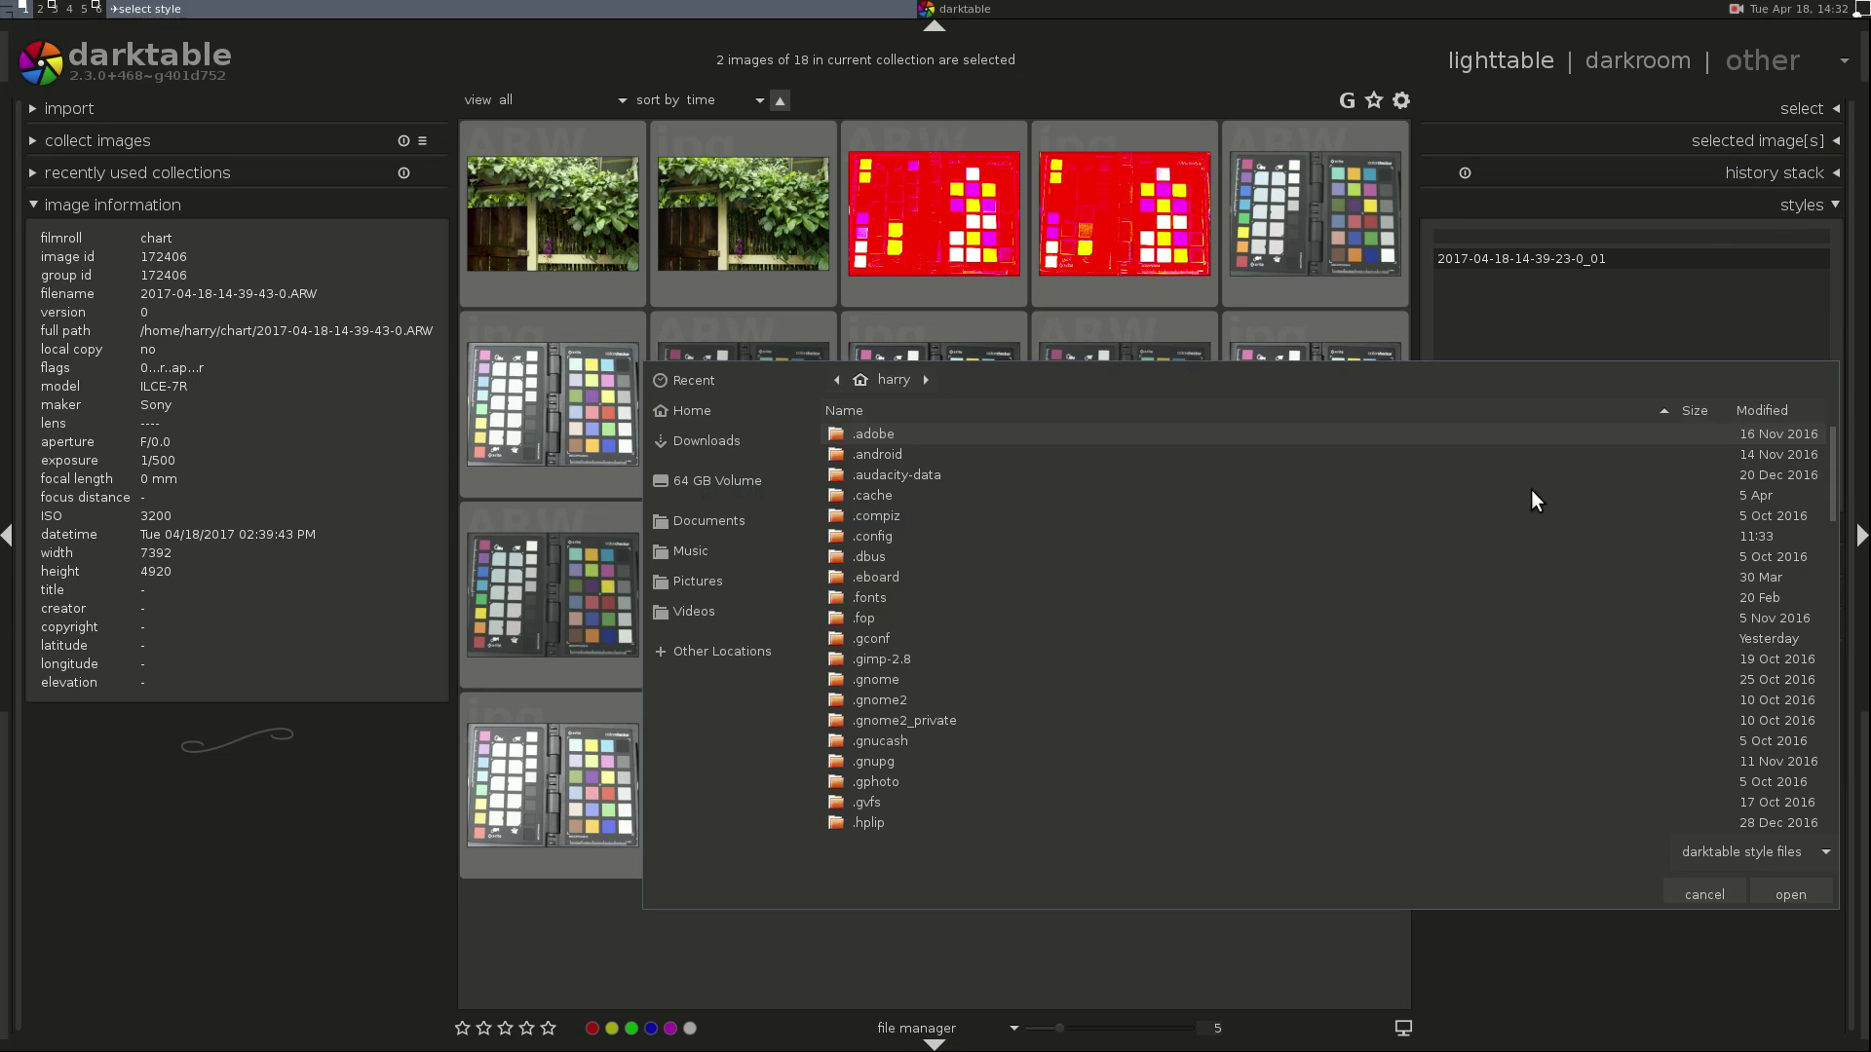
pyautogui.scroll(-10, 926, 617)
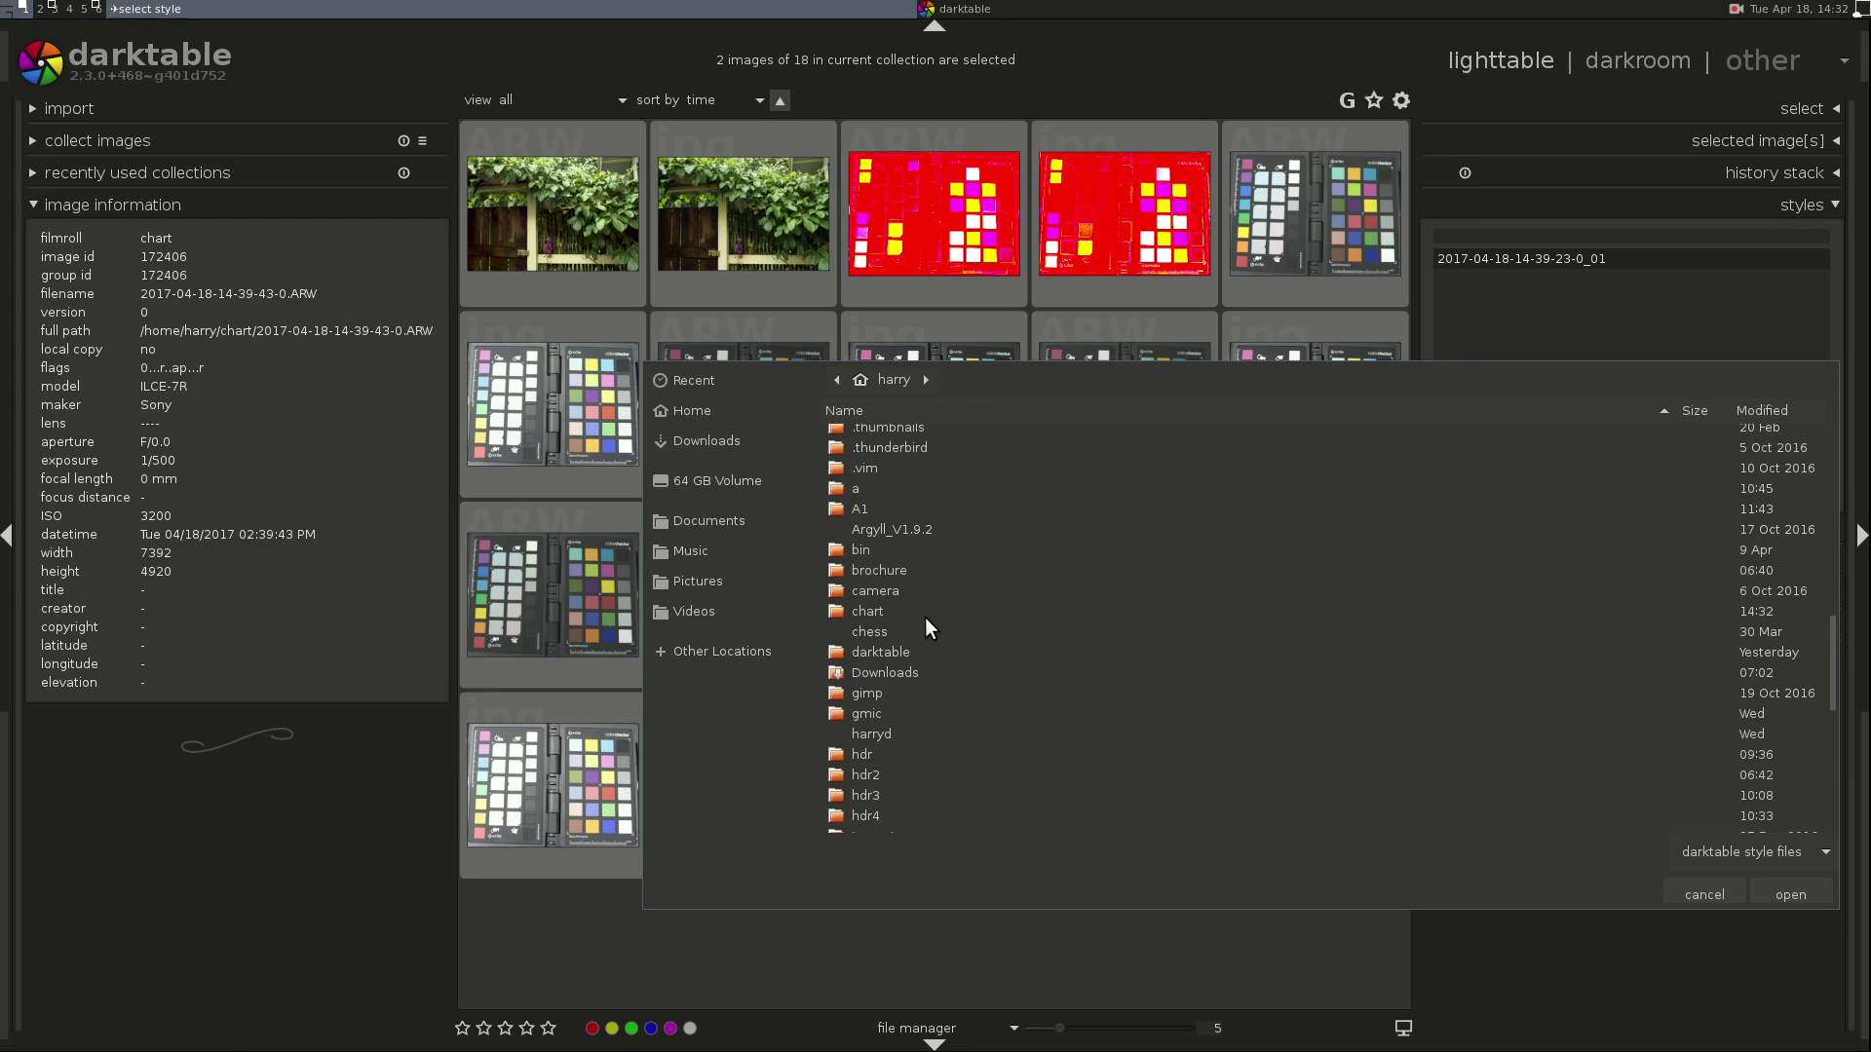
pyautogui.doubleClick(889, 614)
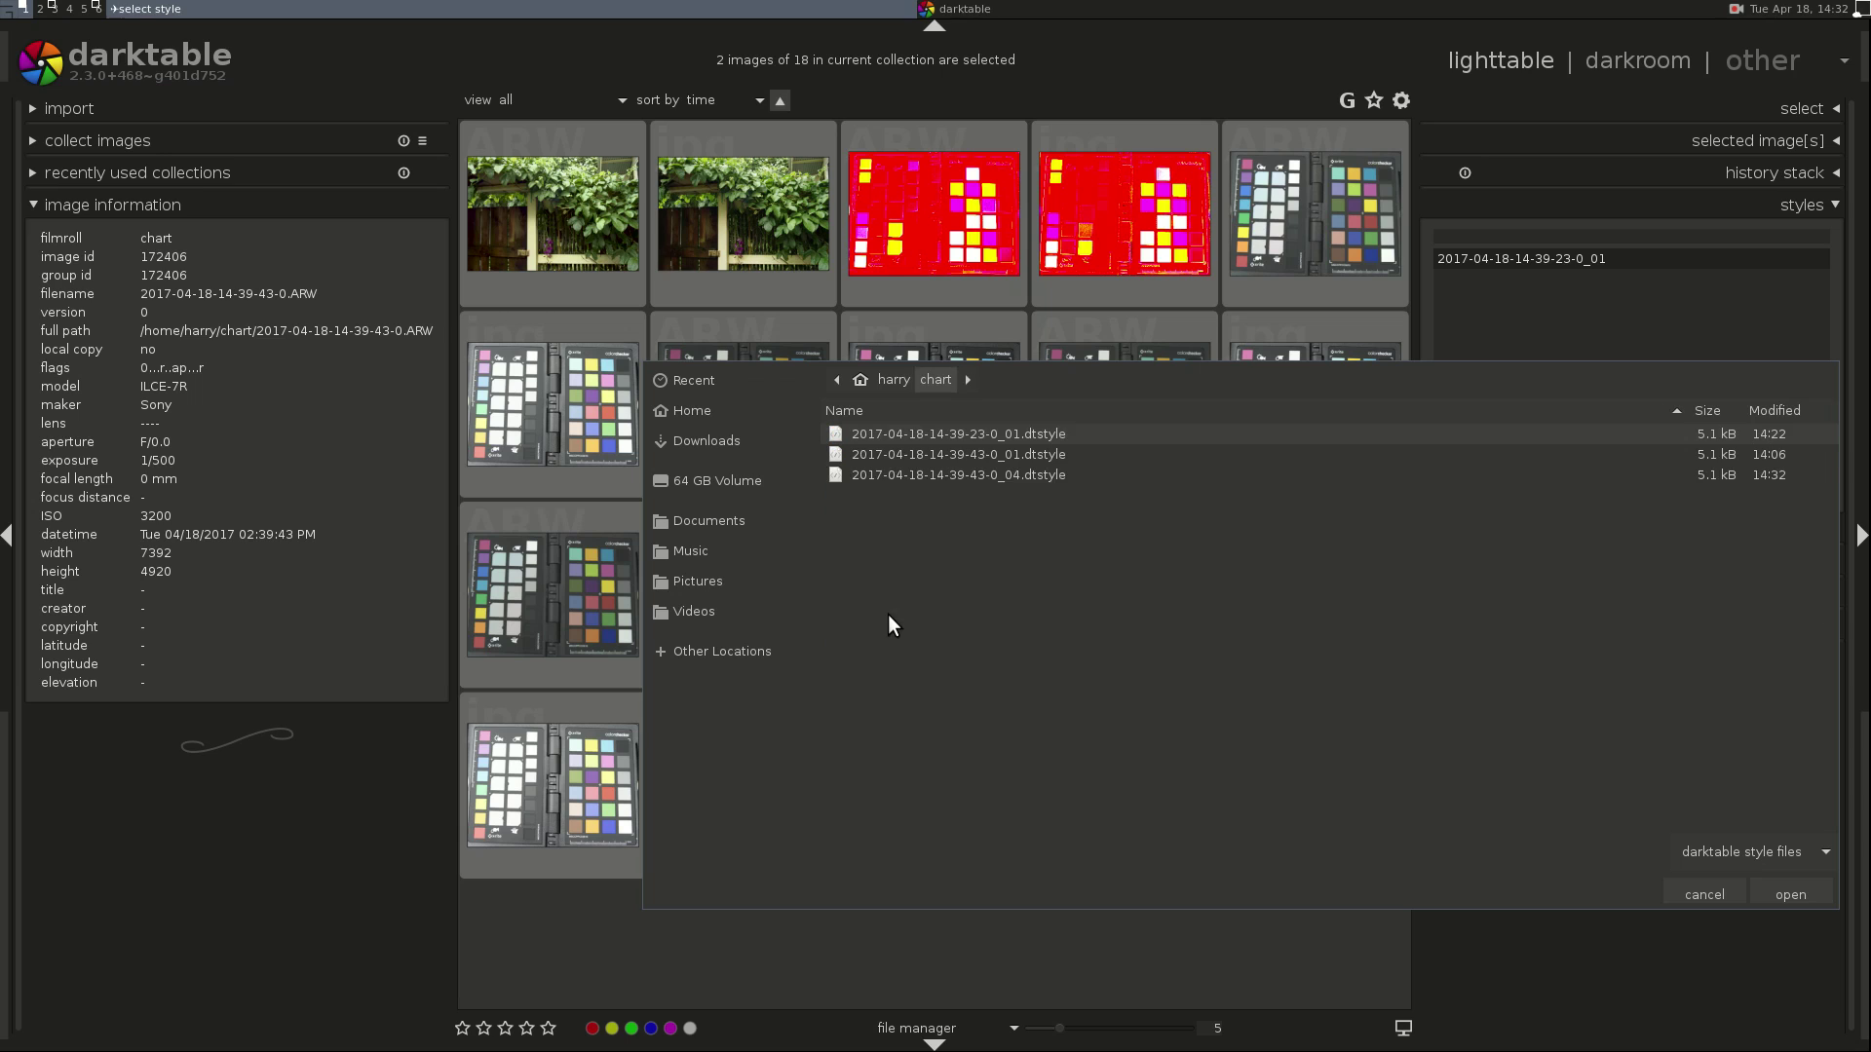
pyautogui.doubleClick(1056, 475)
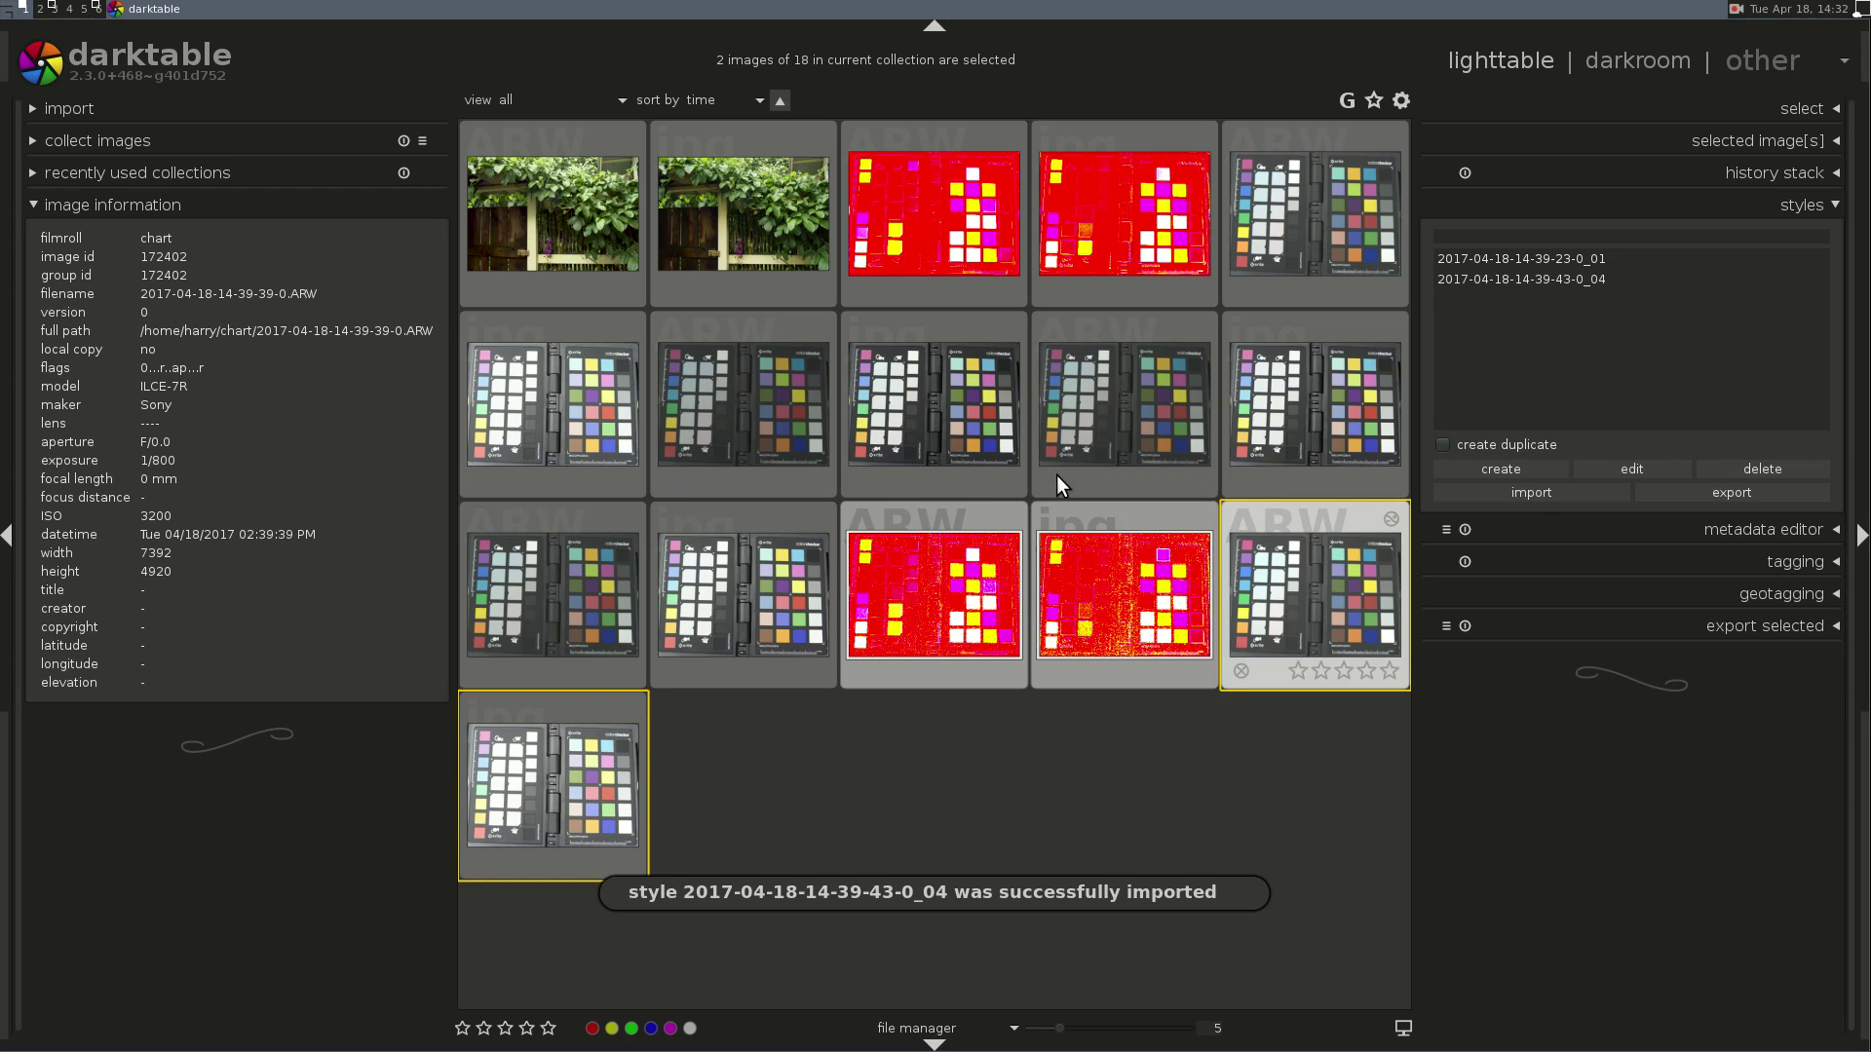
pyautogui.moveTo(1581, 276)
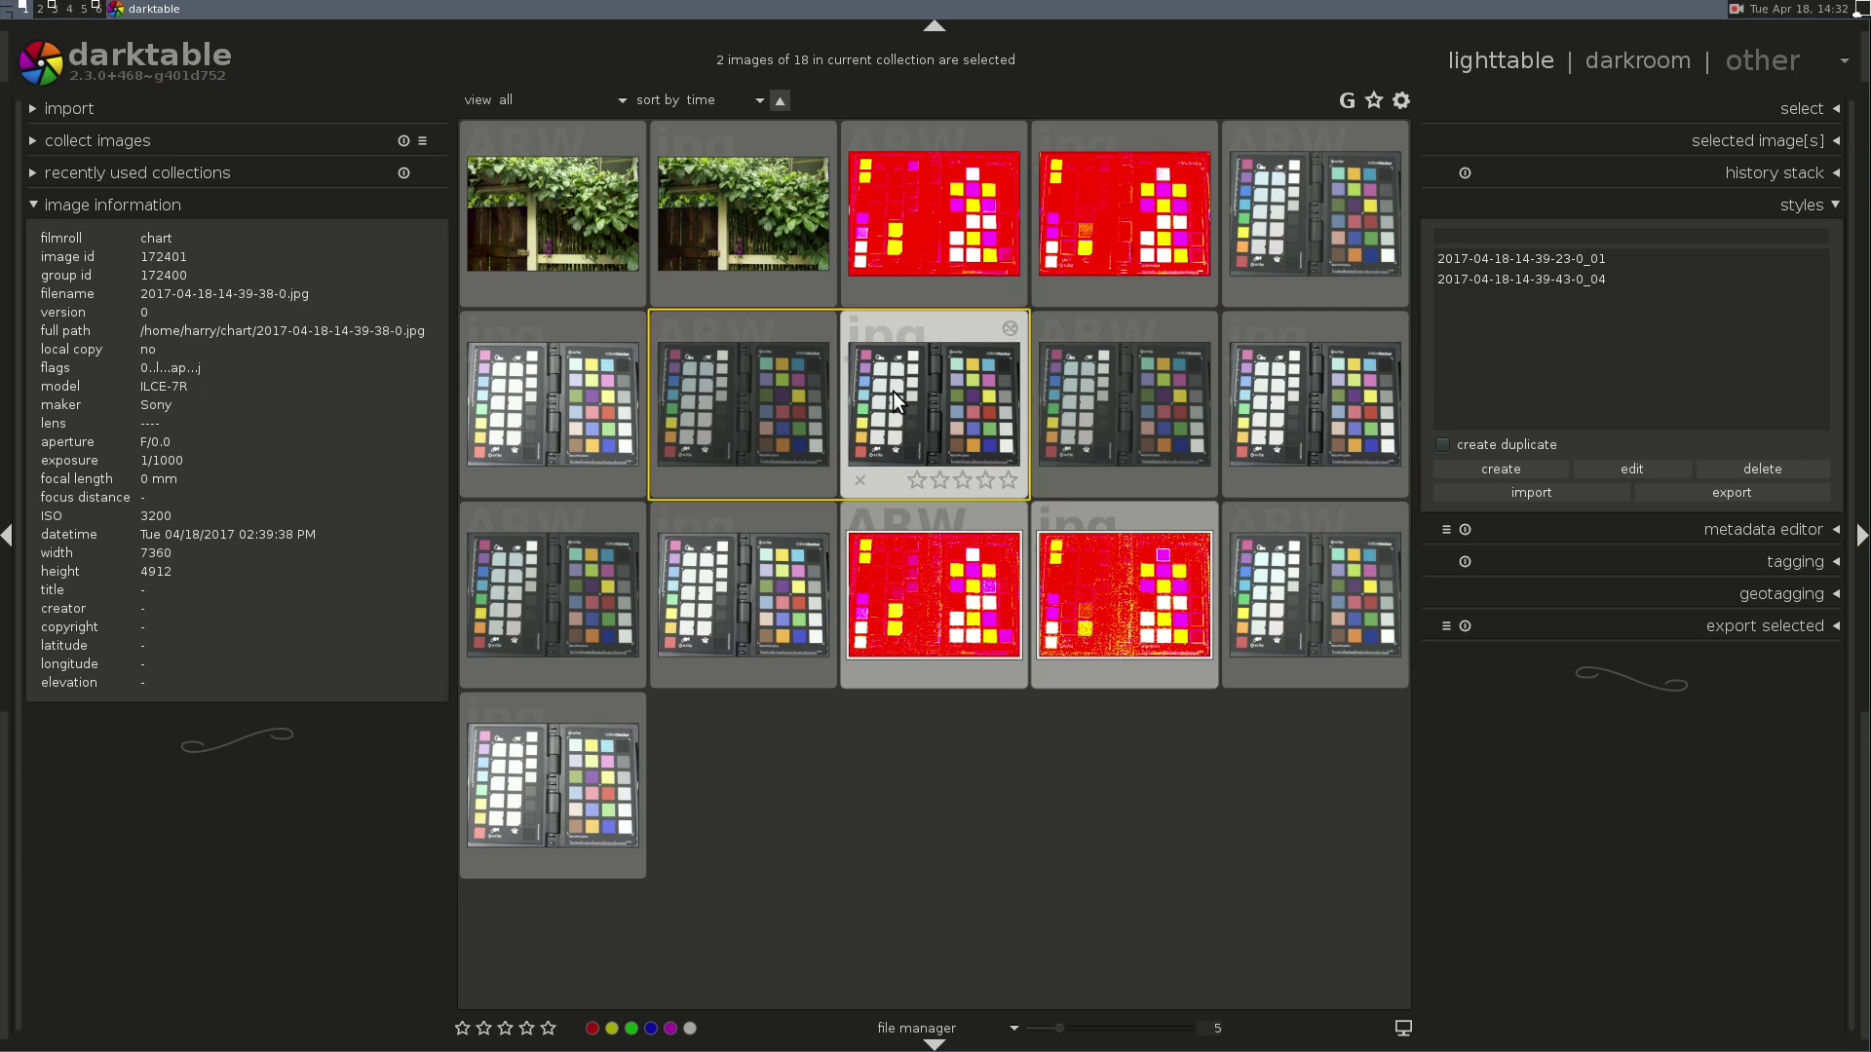
pyautogui.scroll(1, 892, 389)
pyautogui.click(1138, 216)
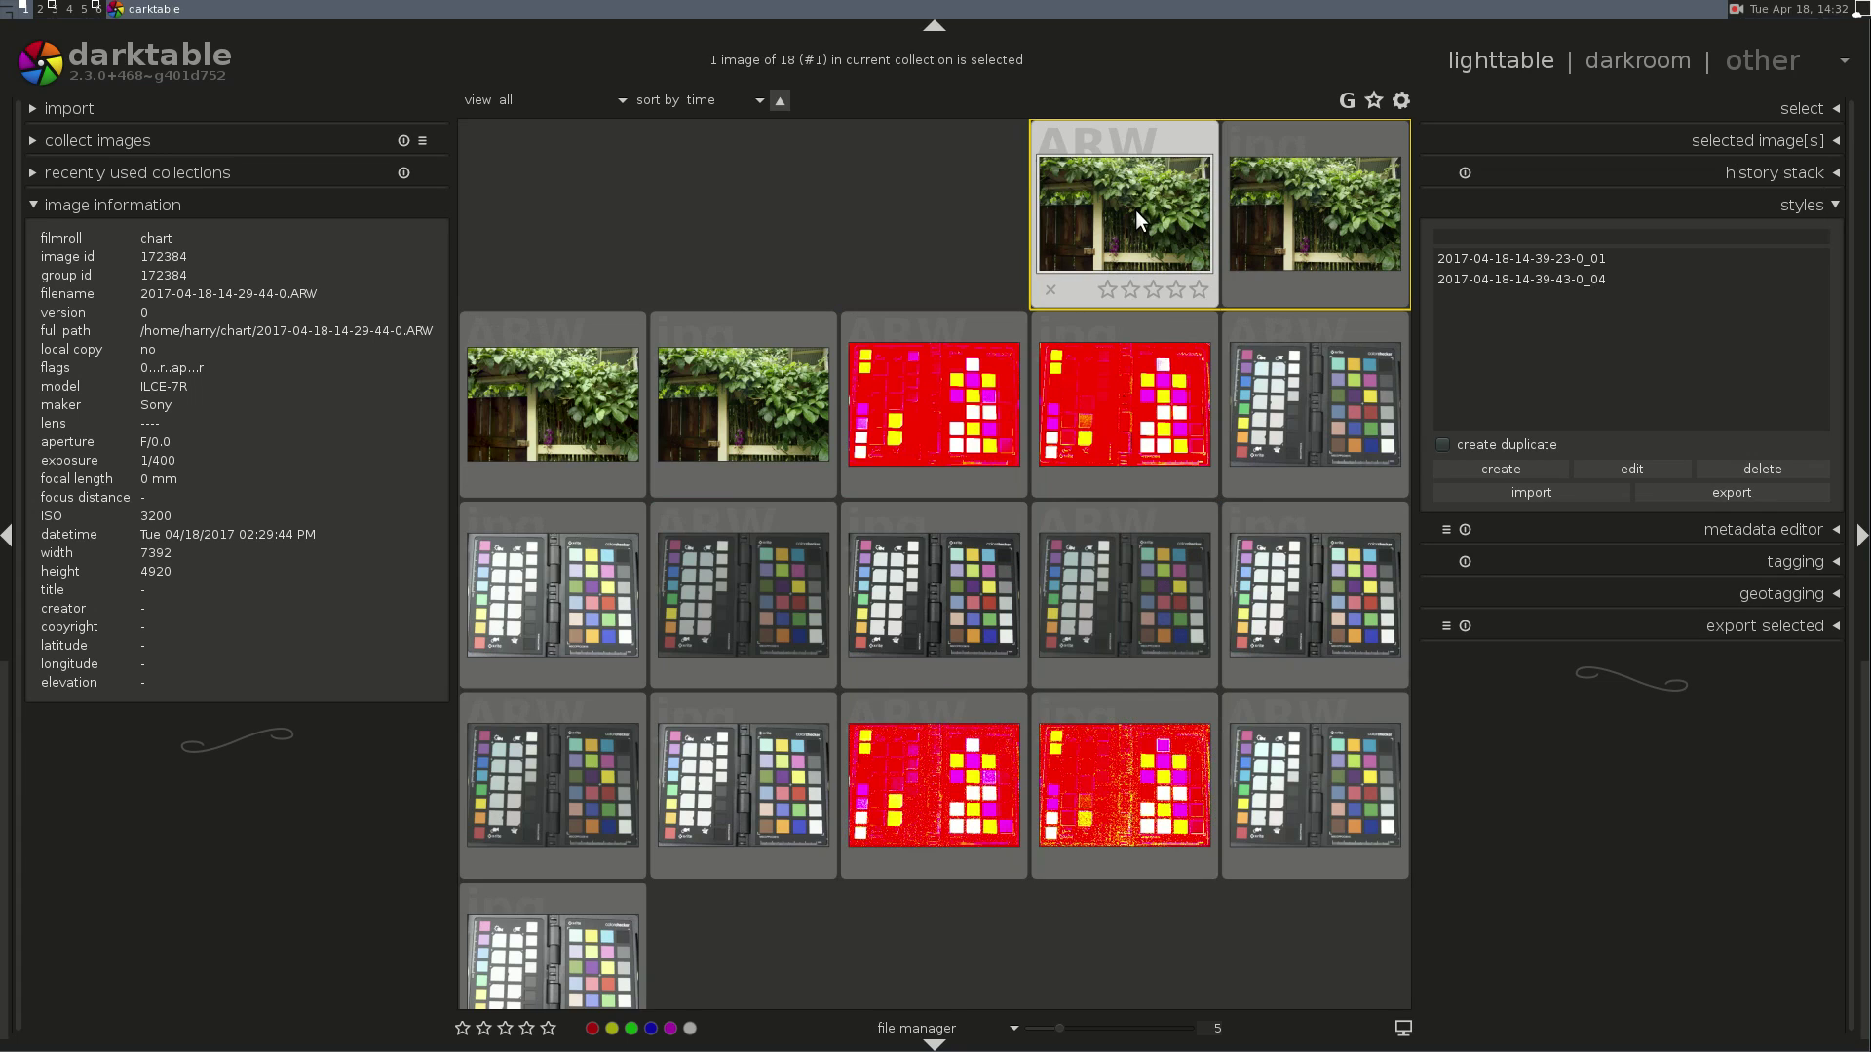
pyautogui.doubleClick(1558, 279)
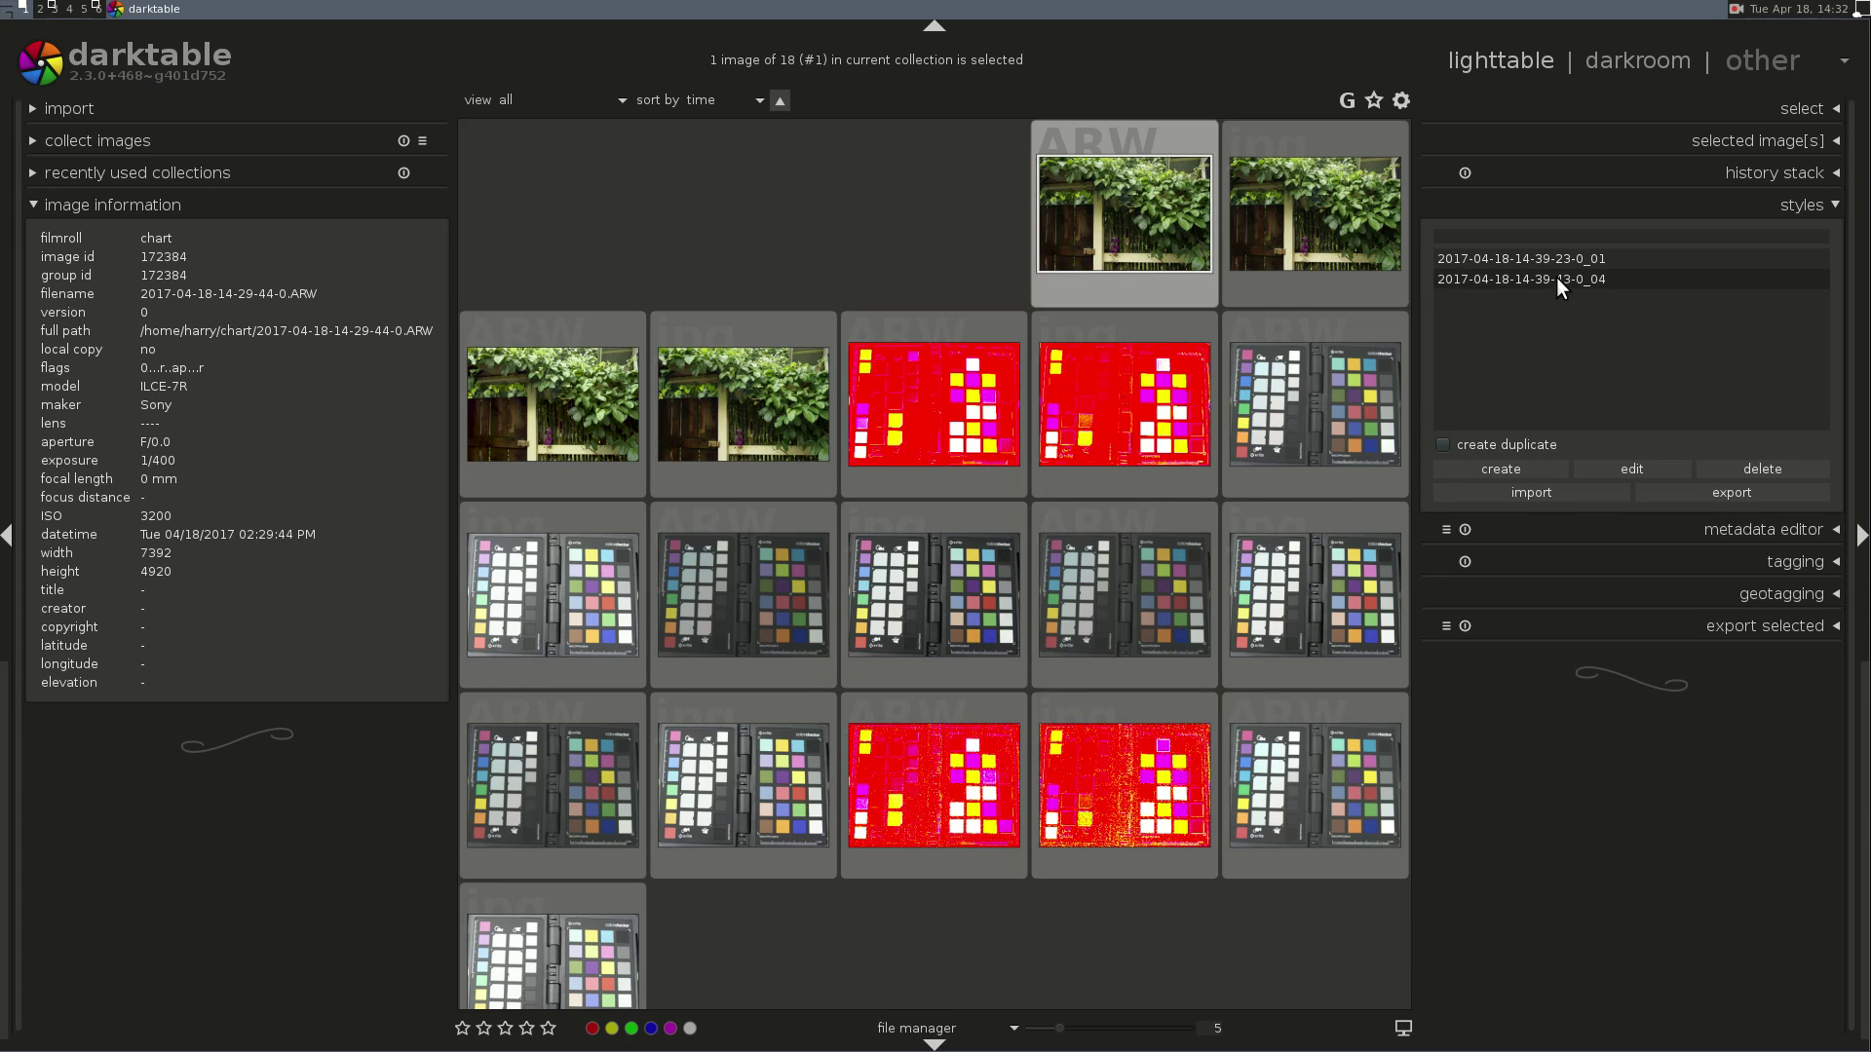
pyautogui.doubleClick(1131, 247)
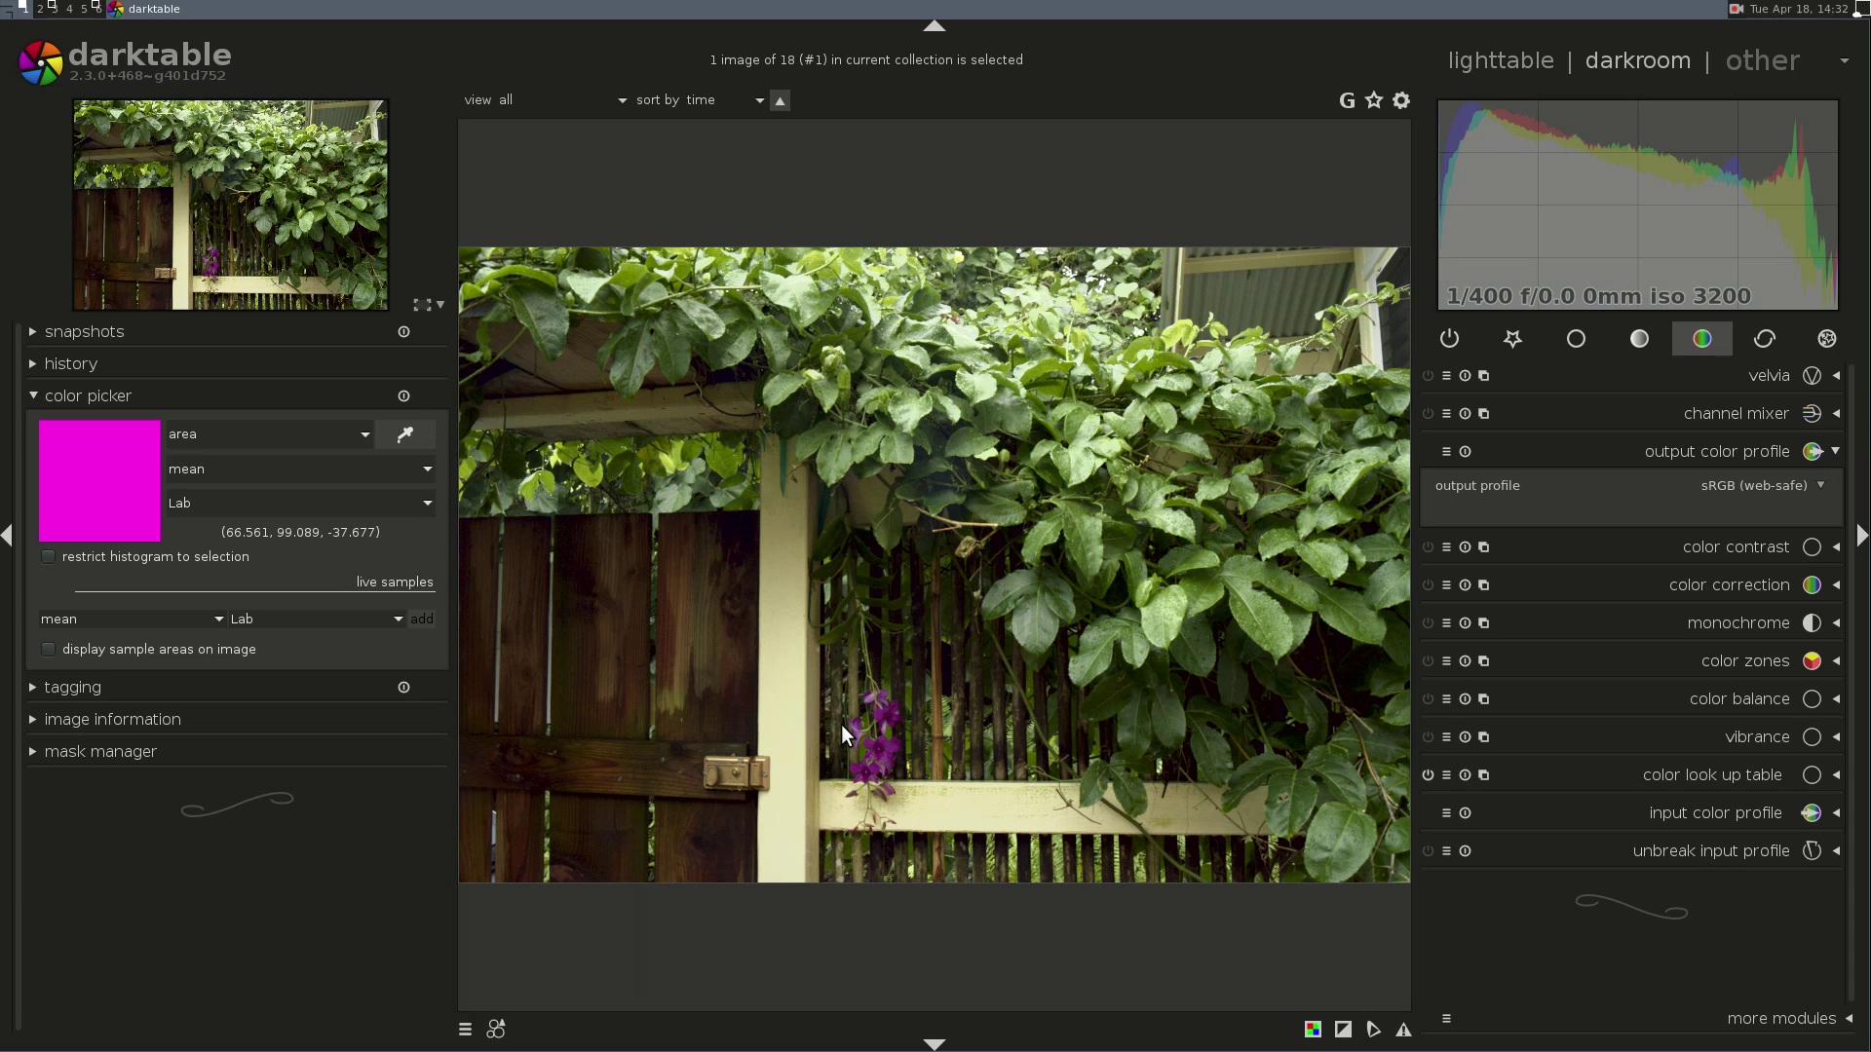
# - Compare the garden photo's original and edited history states against the next image
pyautogui.press('space')
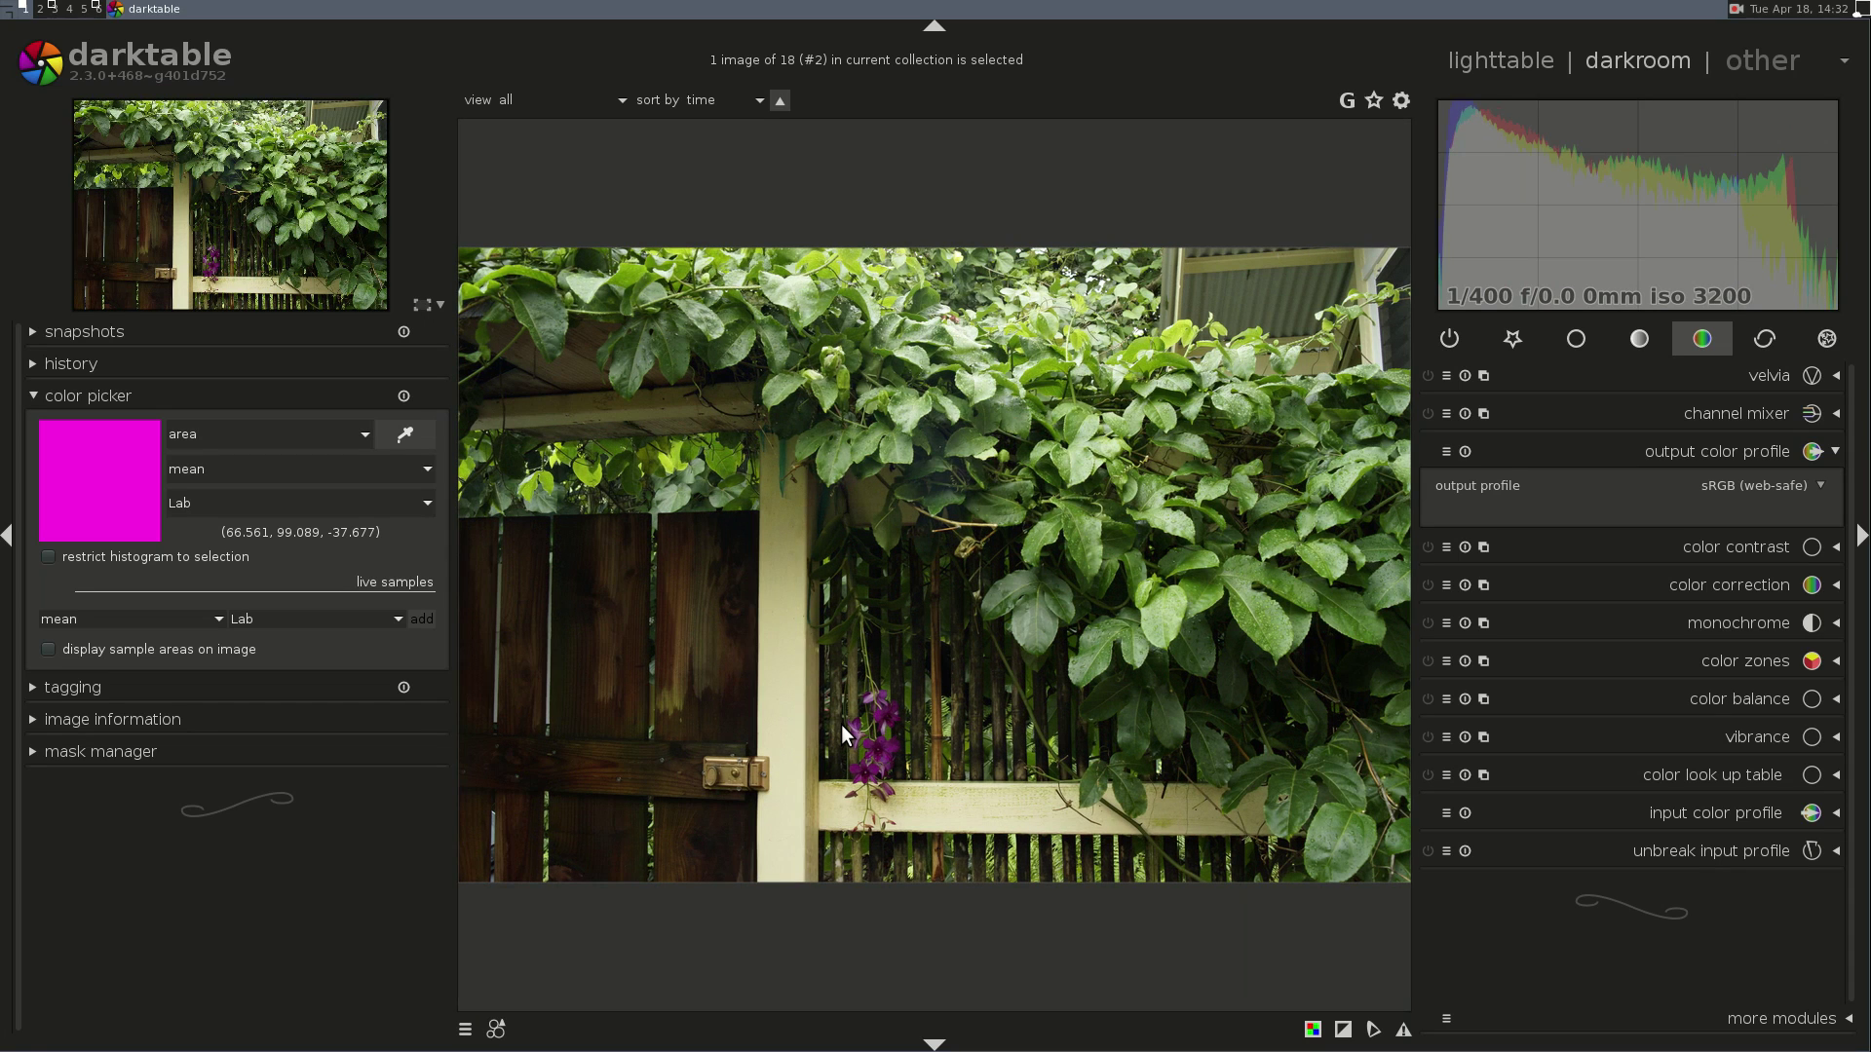
pyautogui.press('BackSpace')
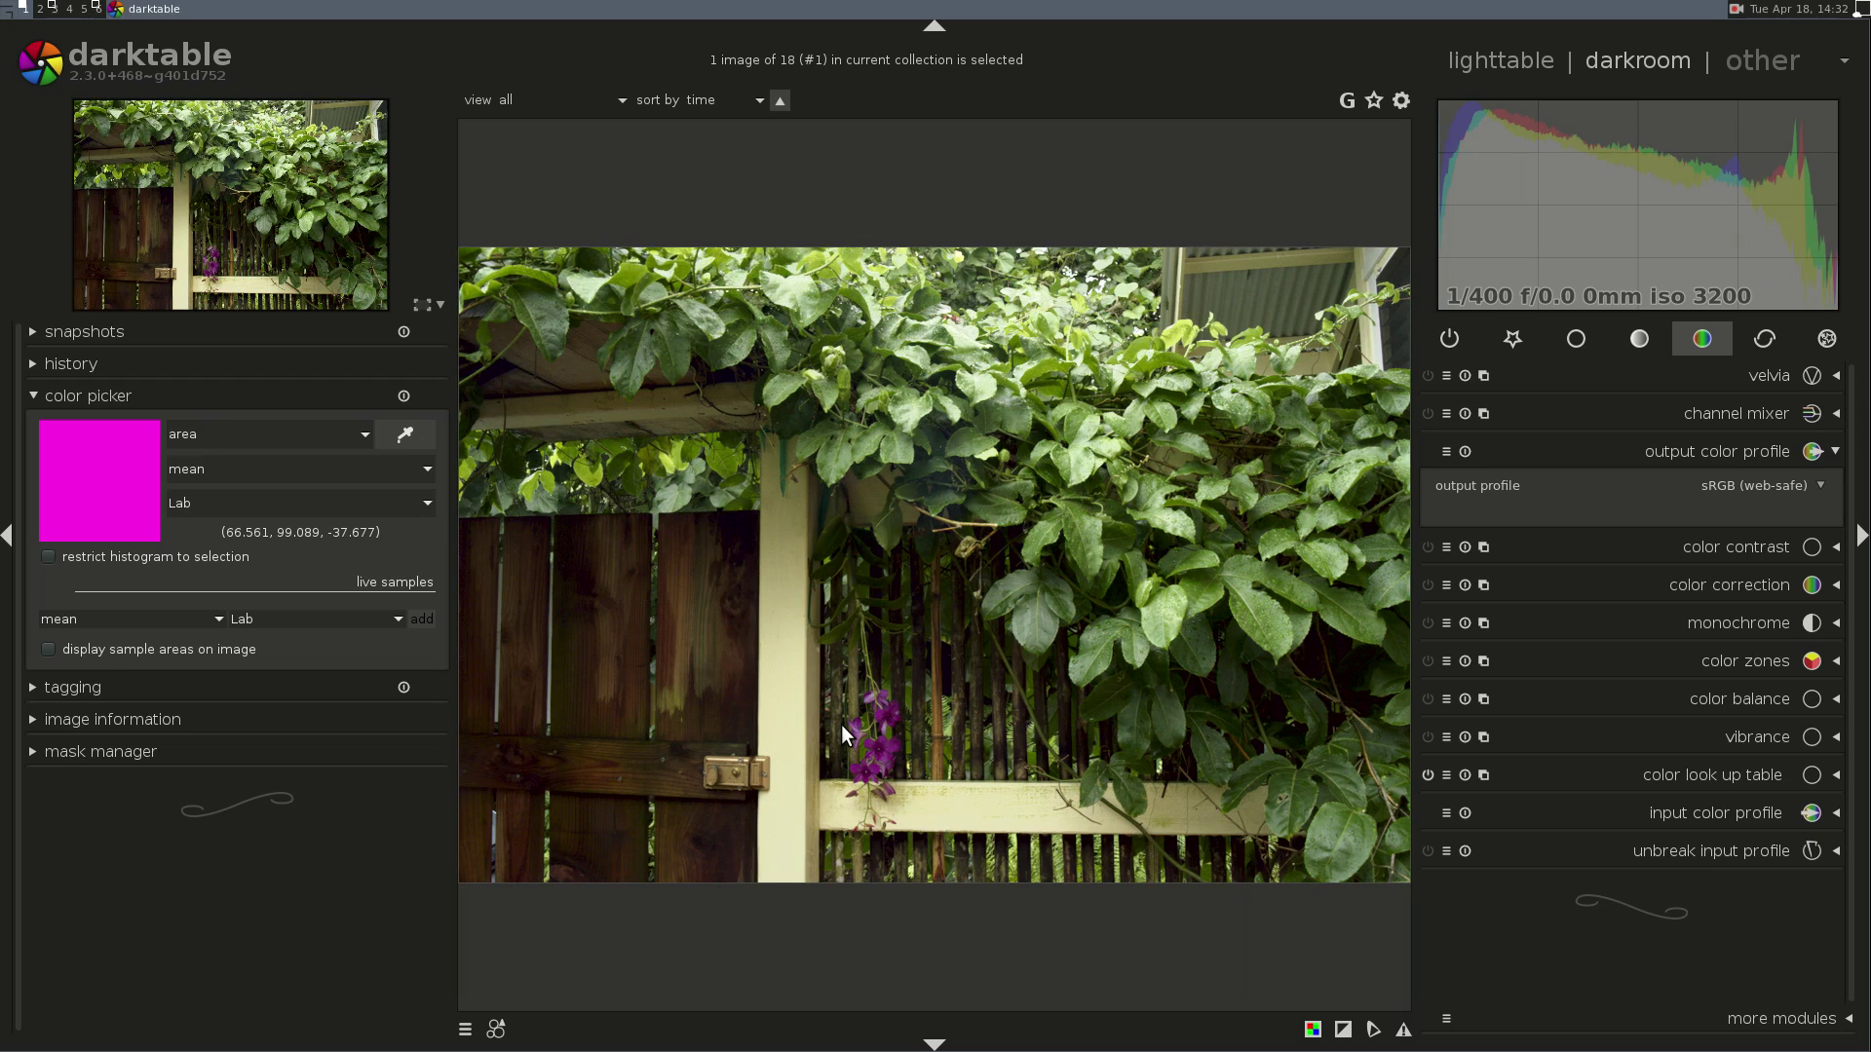
pyautogui.click(148, 357)
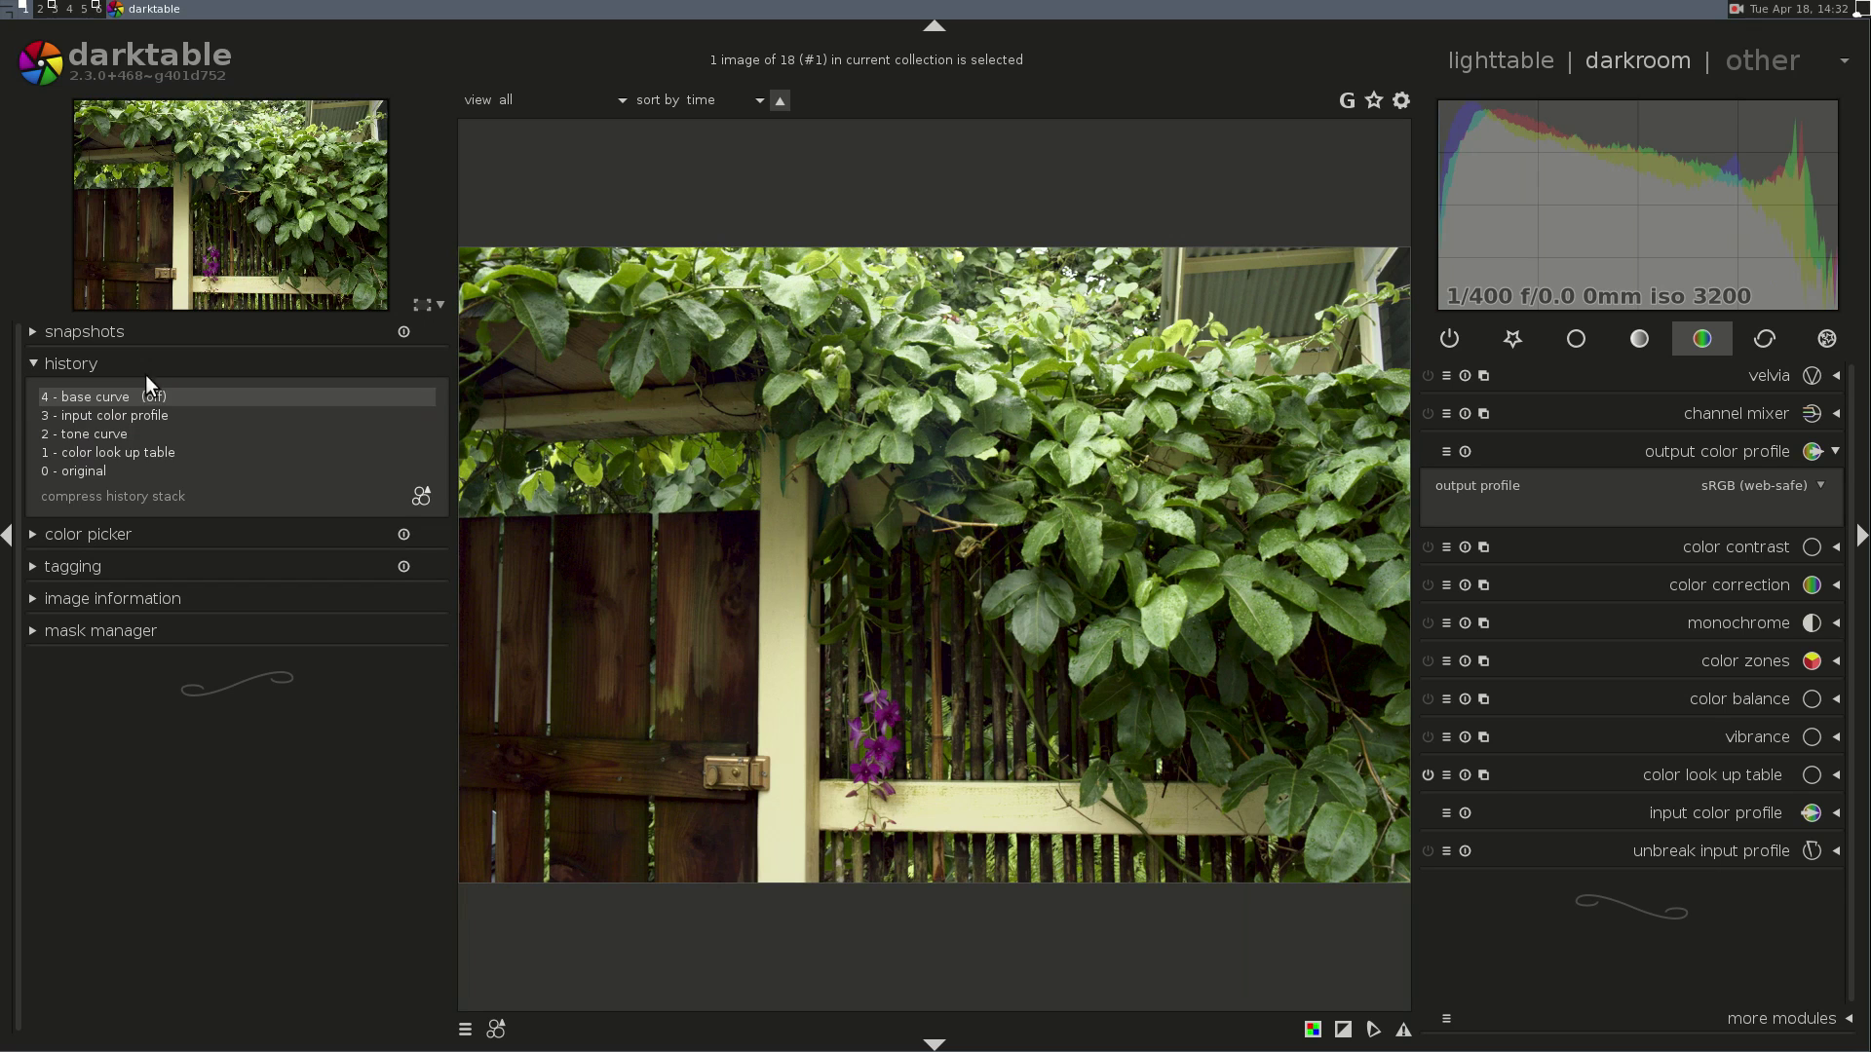
pyautogui.click(144, 468)
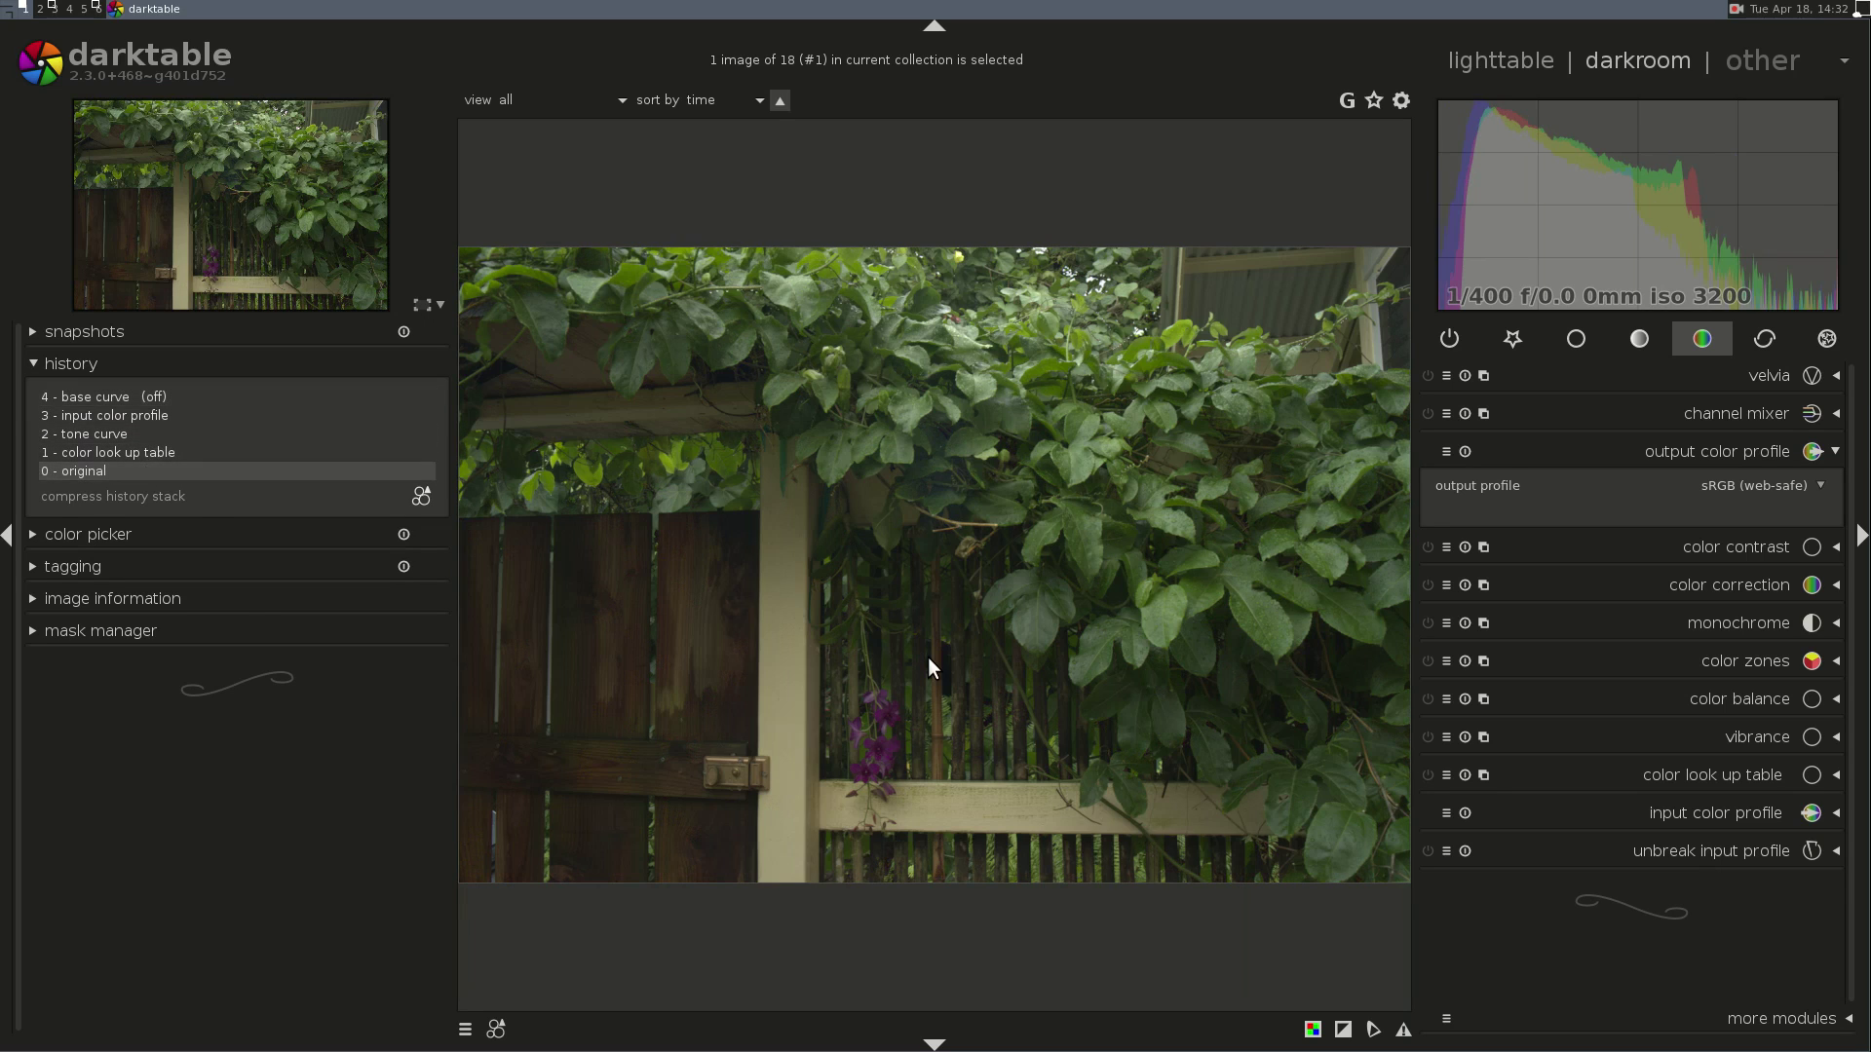
pyautogui.press('space')
pyautogui.press('BackSpace')
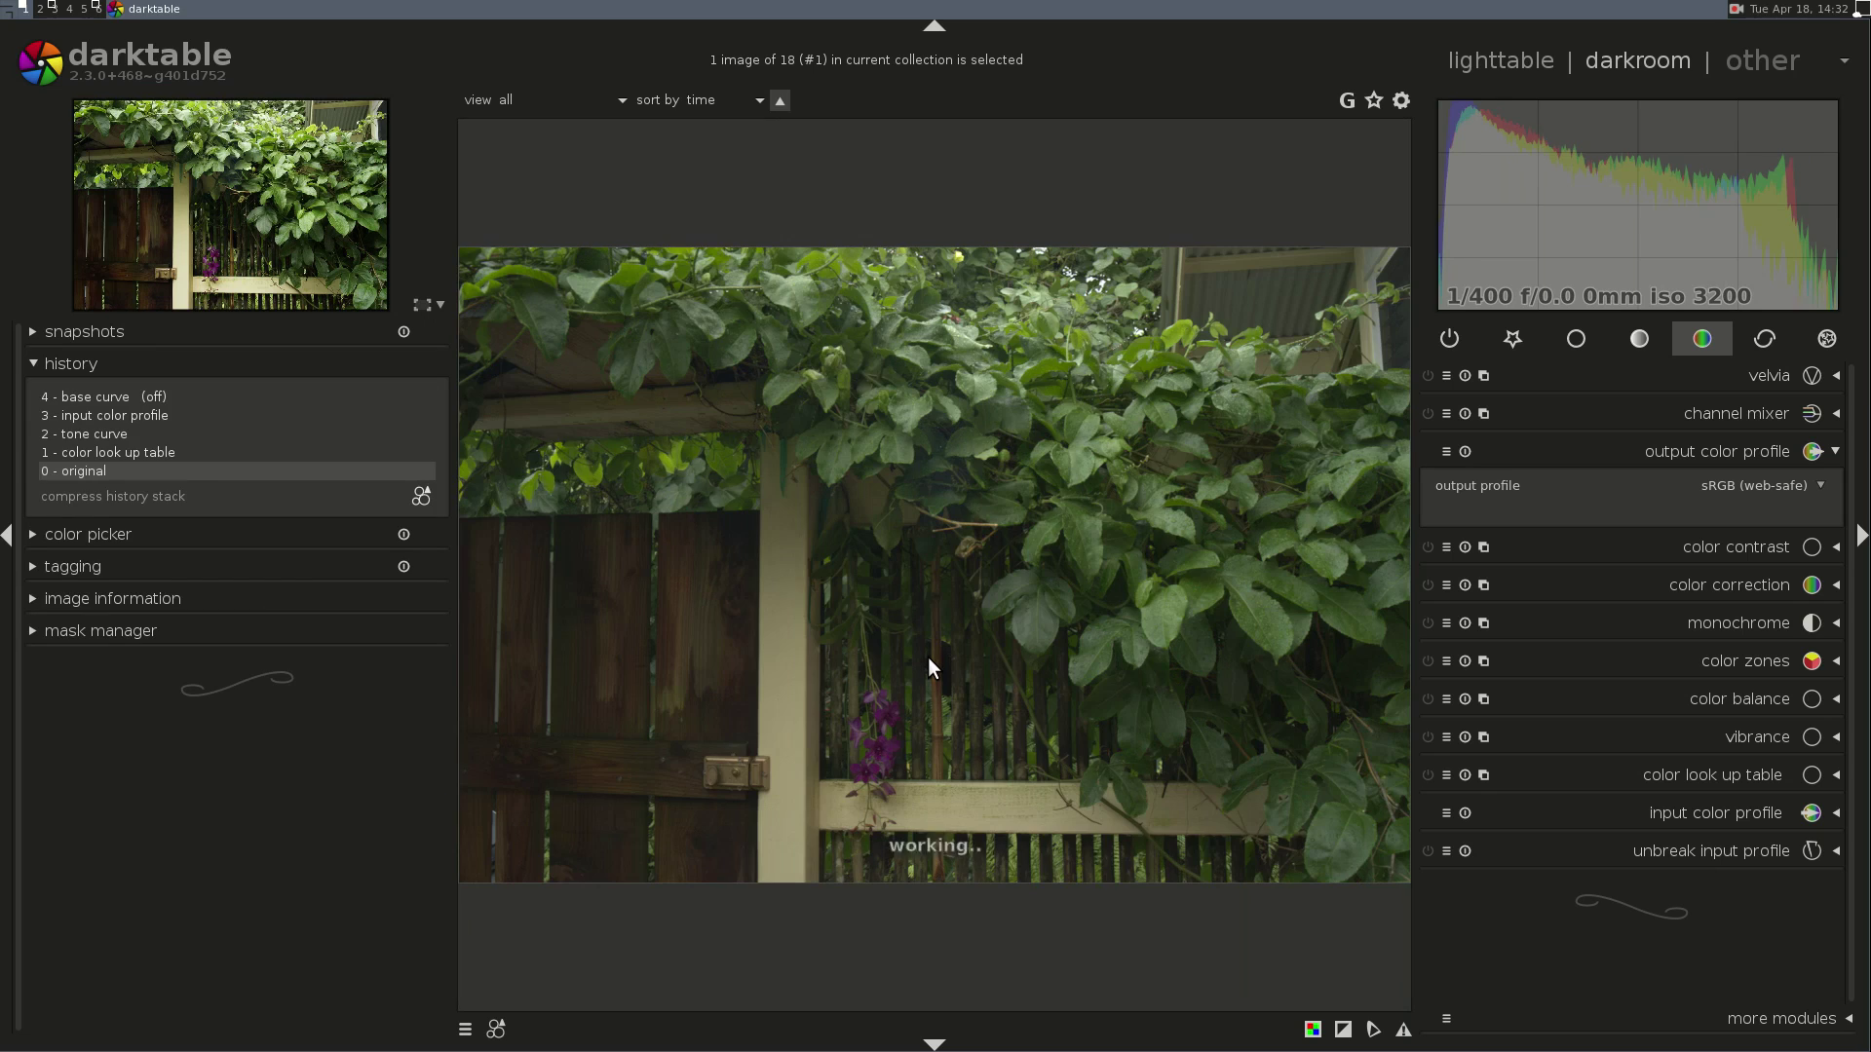
pyautogui.click(108, 393)
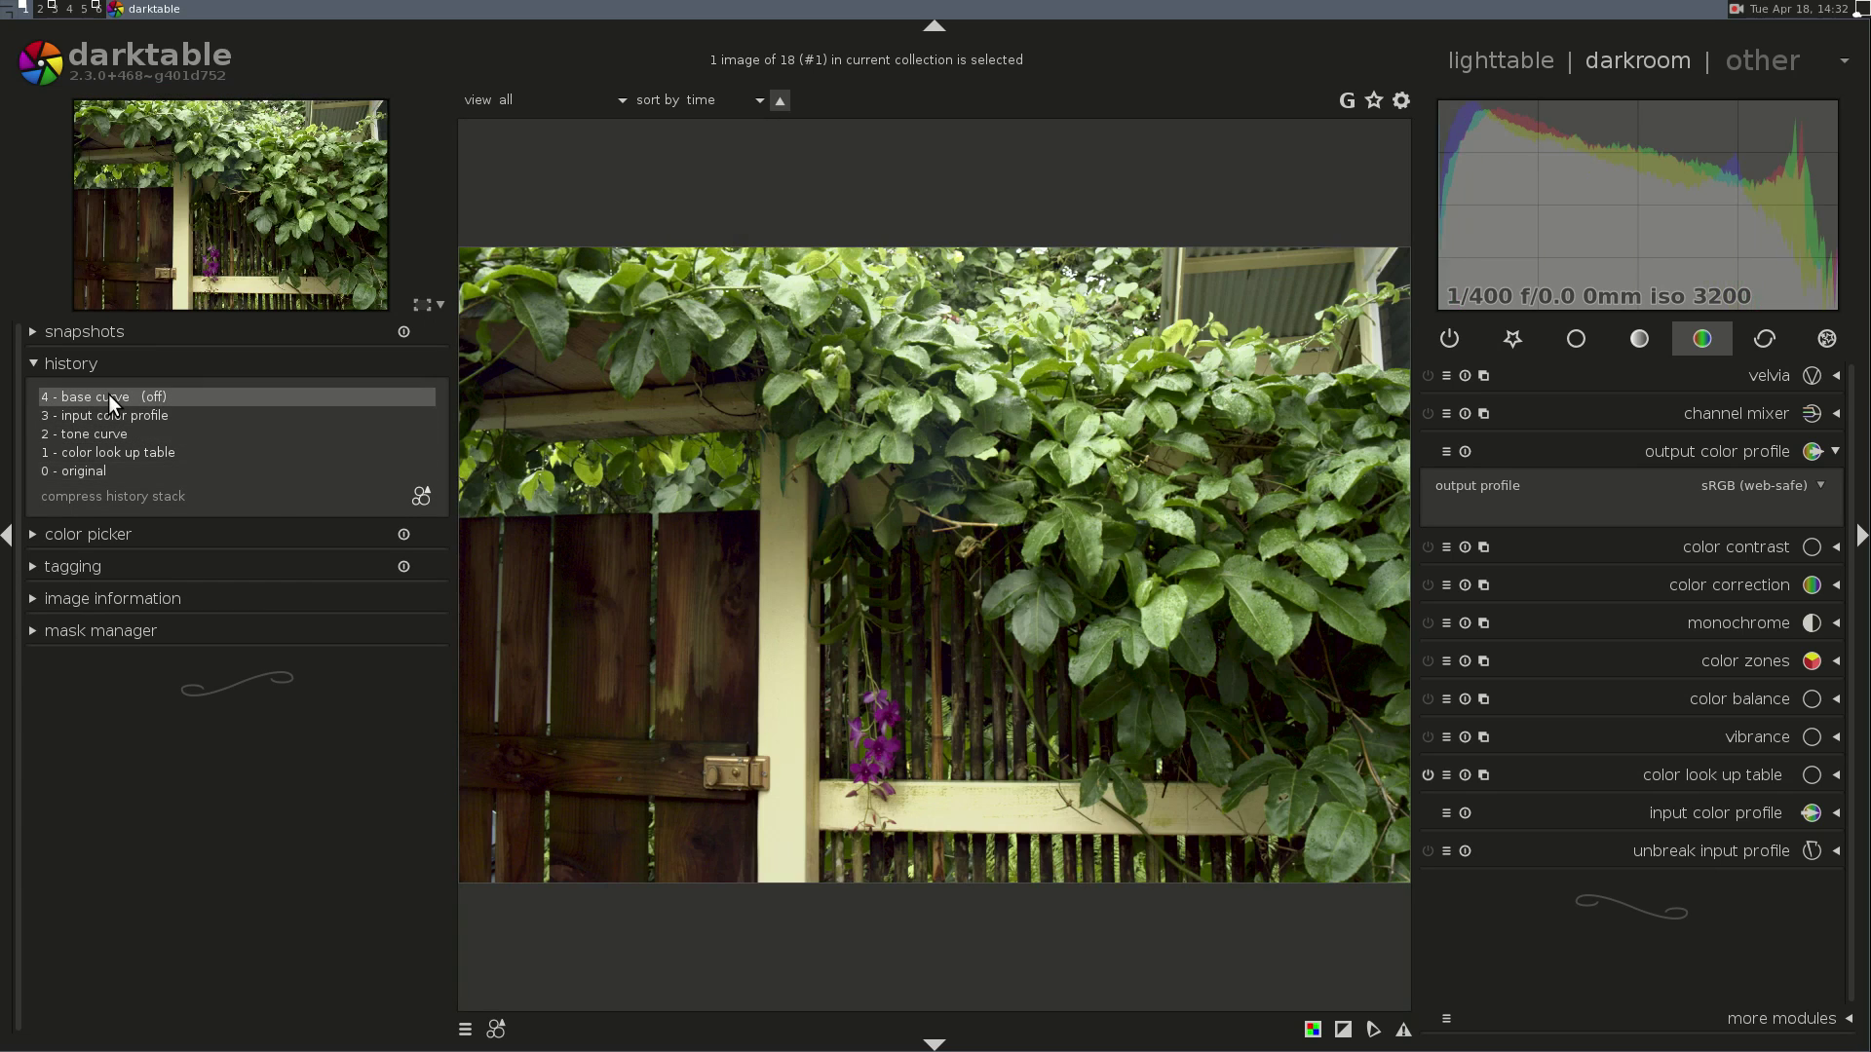
pyautogui.press('space')
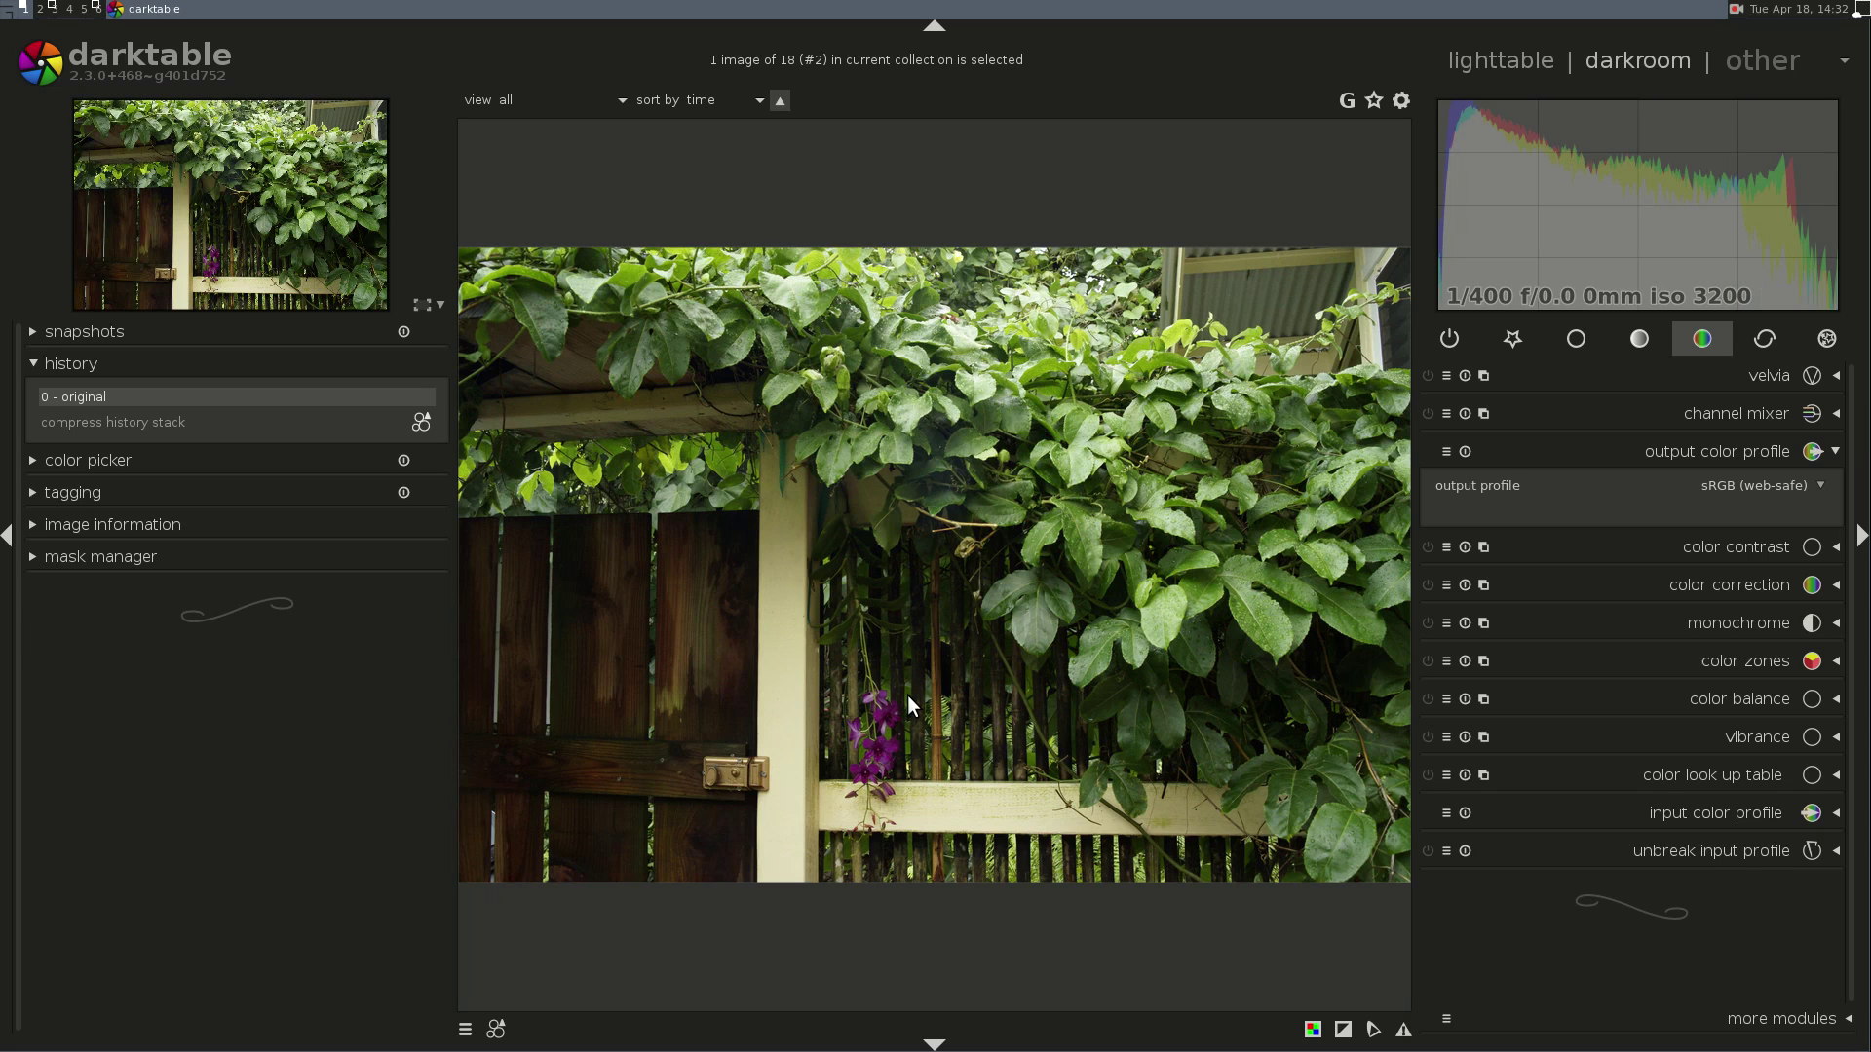
pyautogui.press('BackSpace')
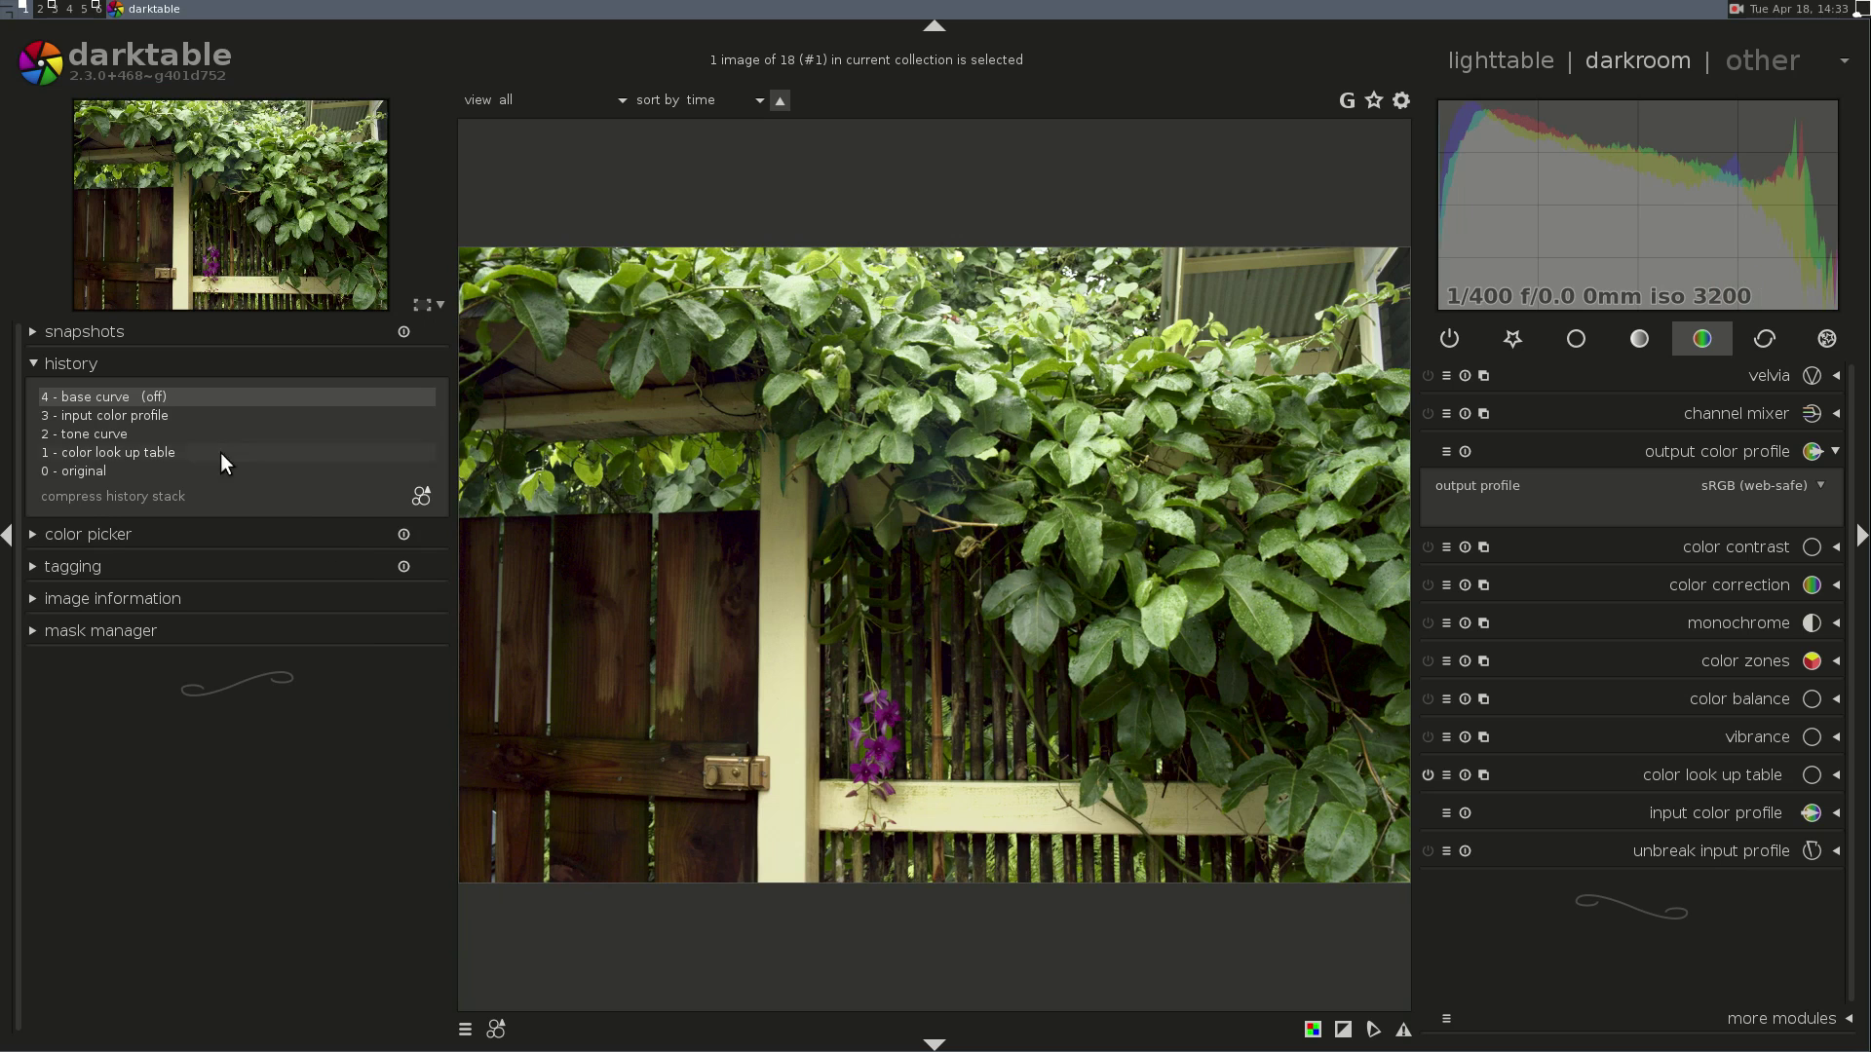
# - Revert the photo to '0 - original', compress its history stack, and return to lighttable
pyautogui.click(190, 465)
pyautogui.click(197, 492)
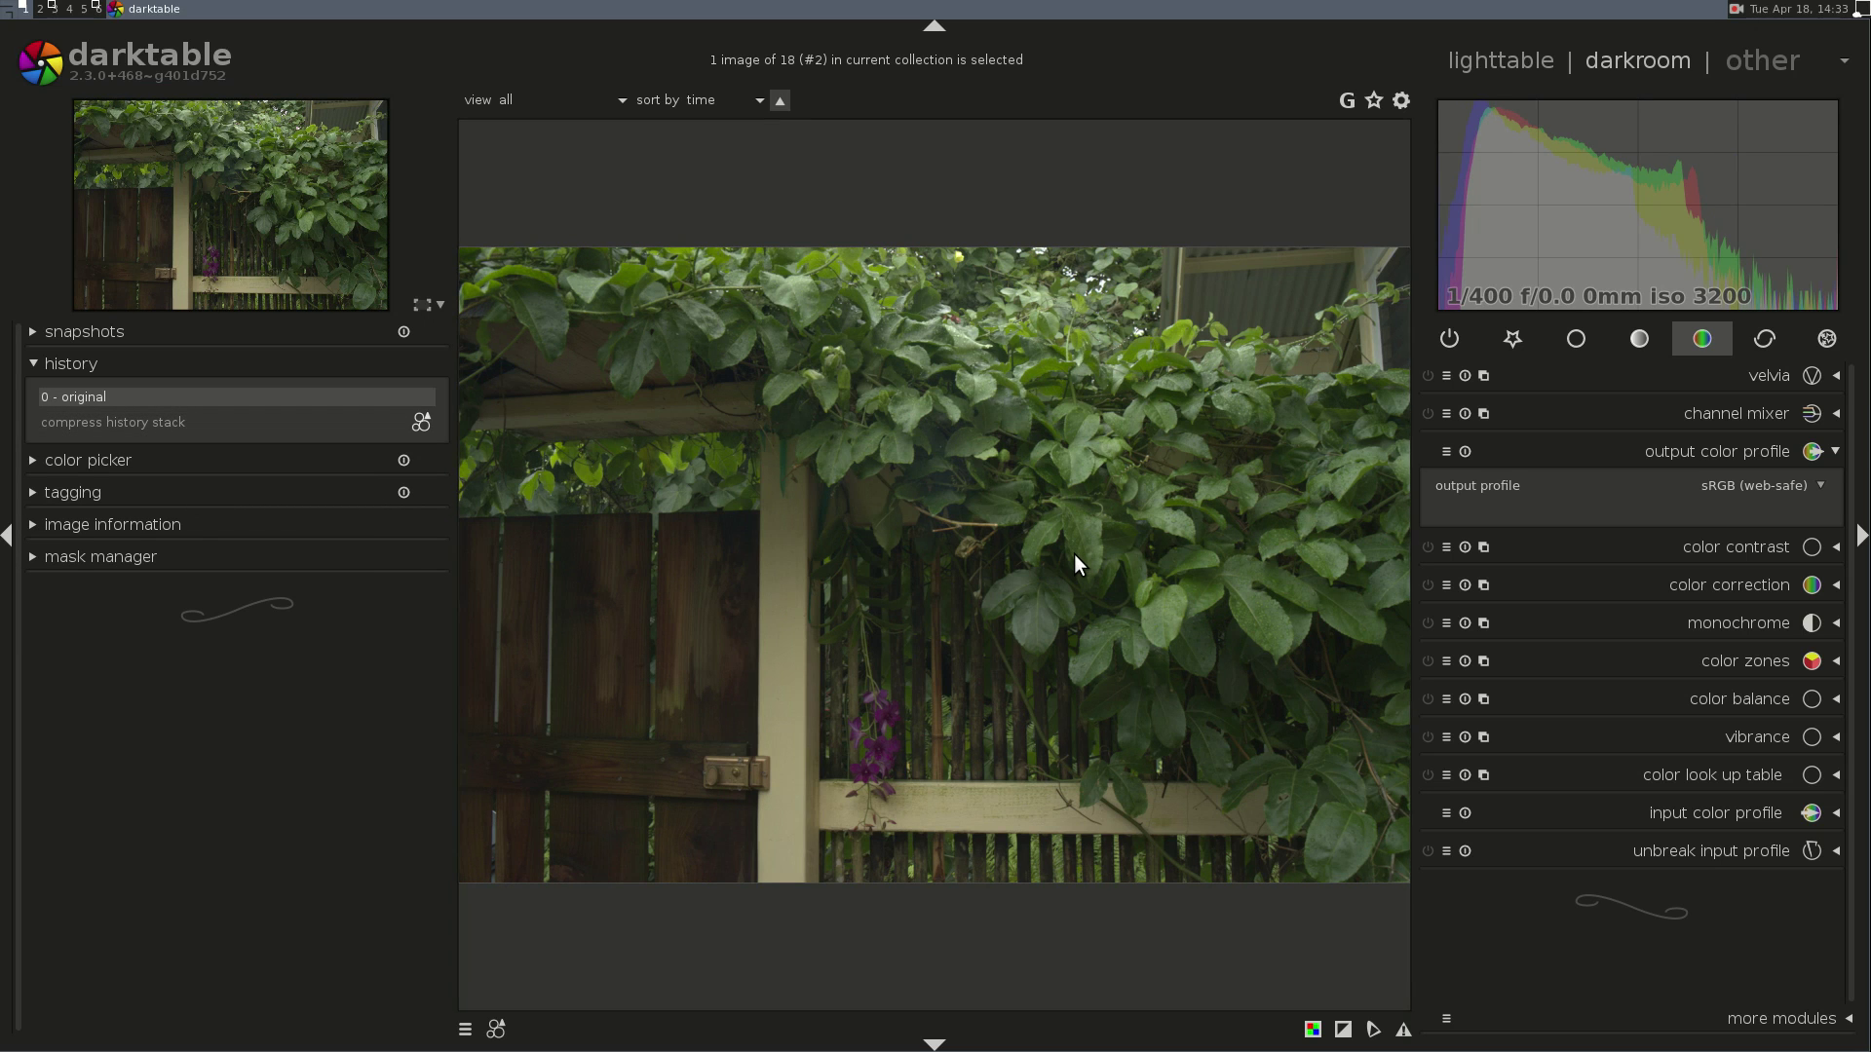
pyautogui.press('space')
pyautogui.press('l')
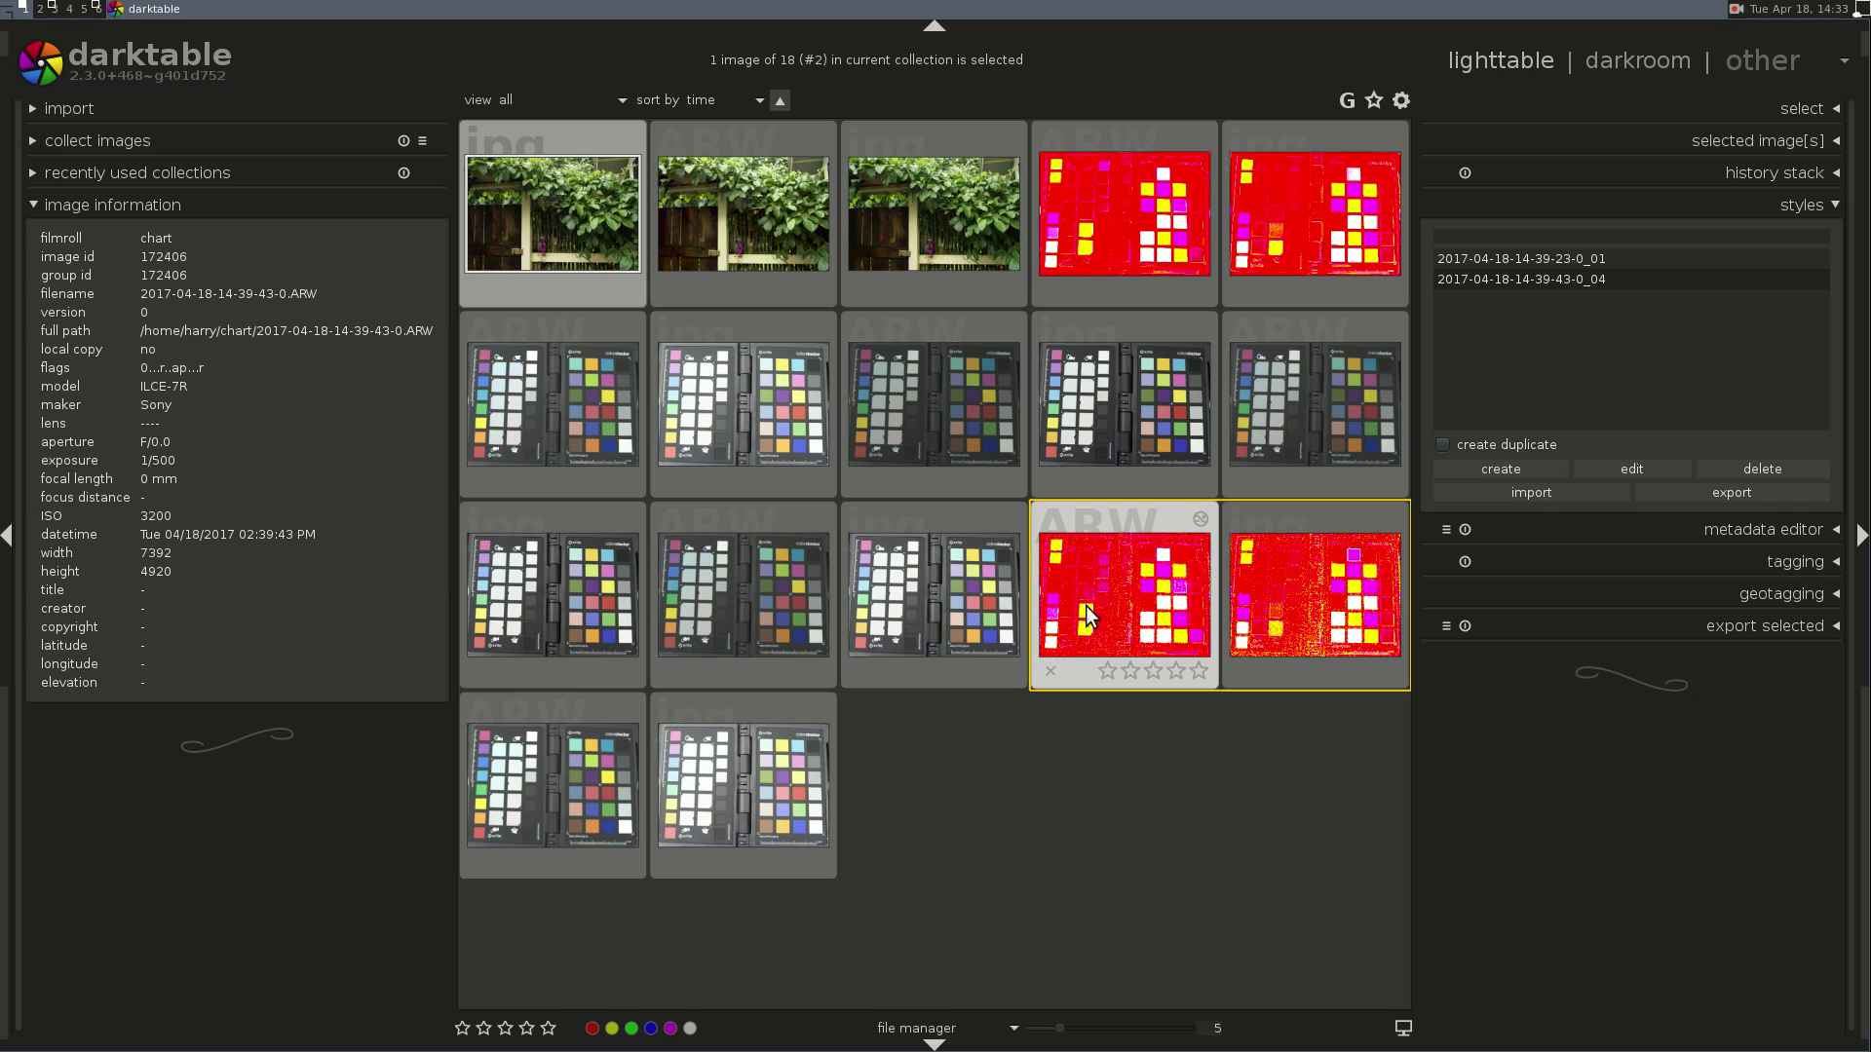
# - Select the red chart thumbnail in the third row of the grid
pyautogui.click(1169, 617)
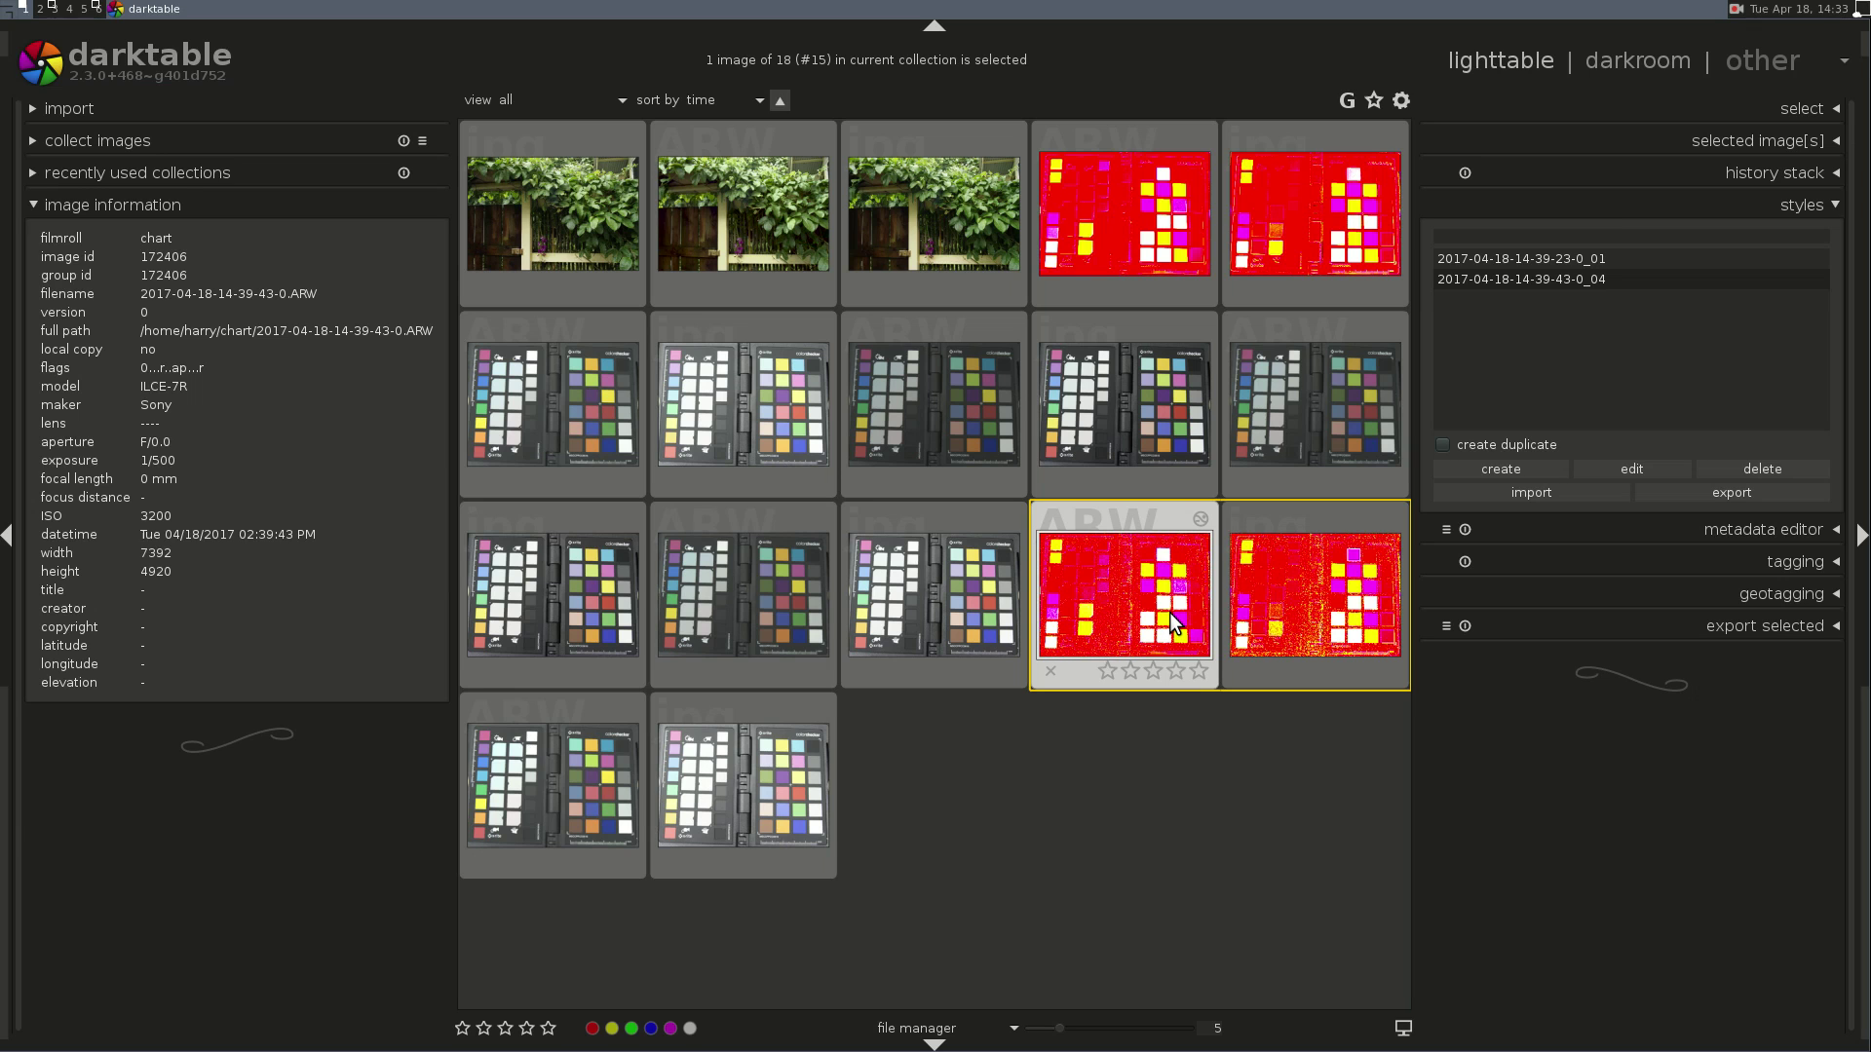
# - Open the red chart image and set its output color profile to Adobe RGB (compatible)
pyautogui.doubleClick(1169, 612)
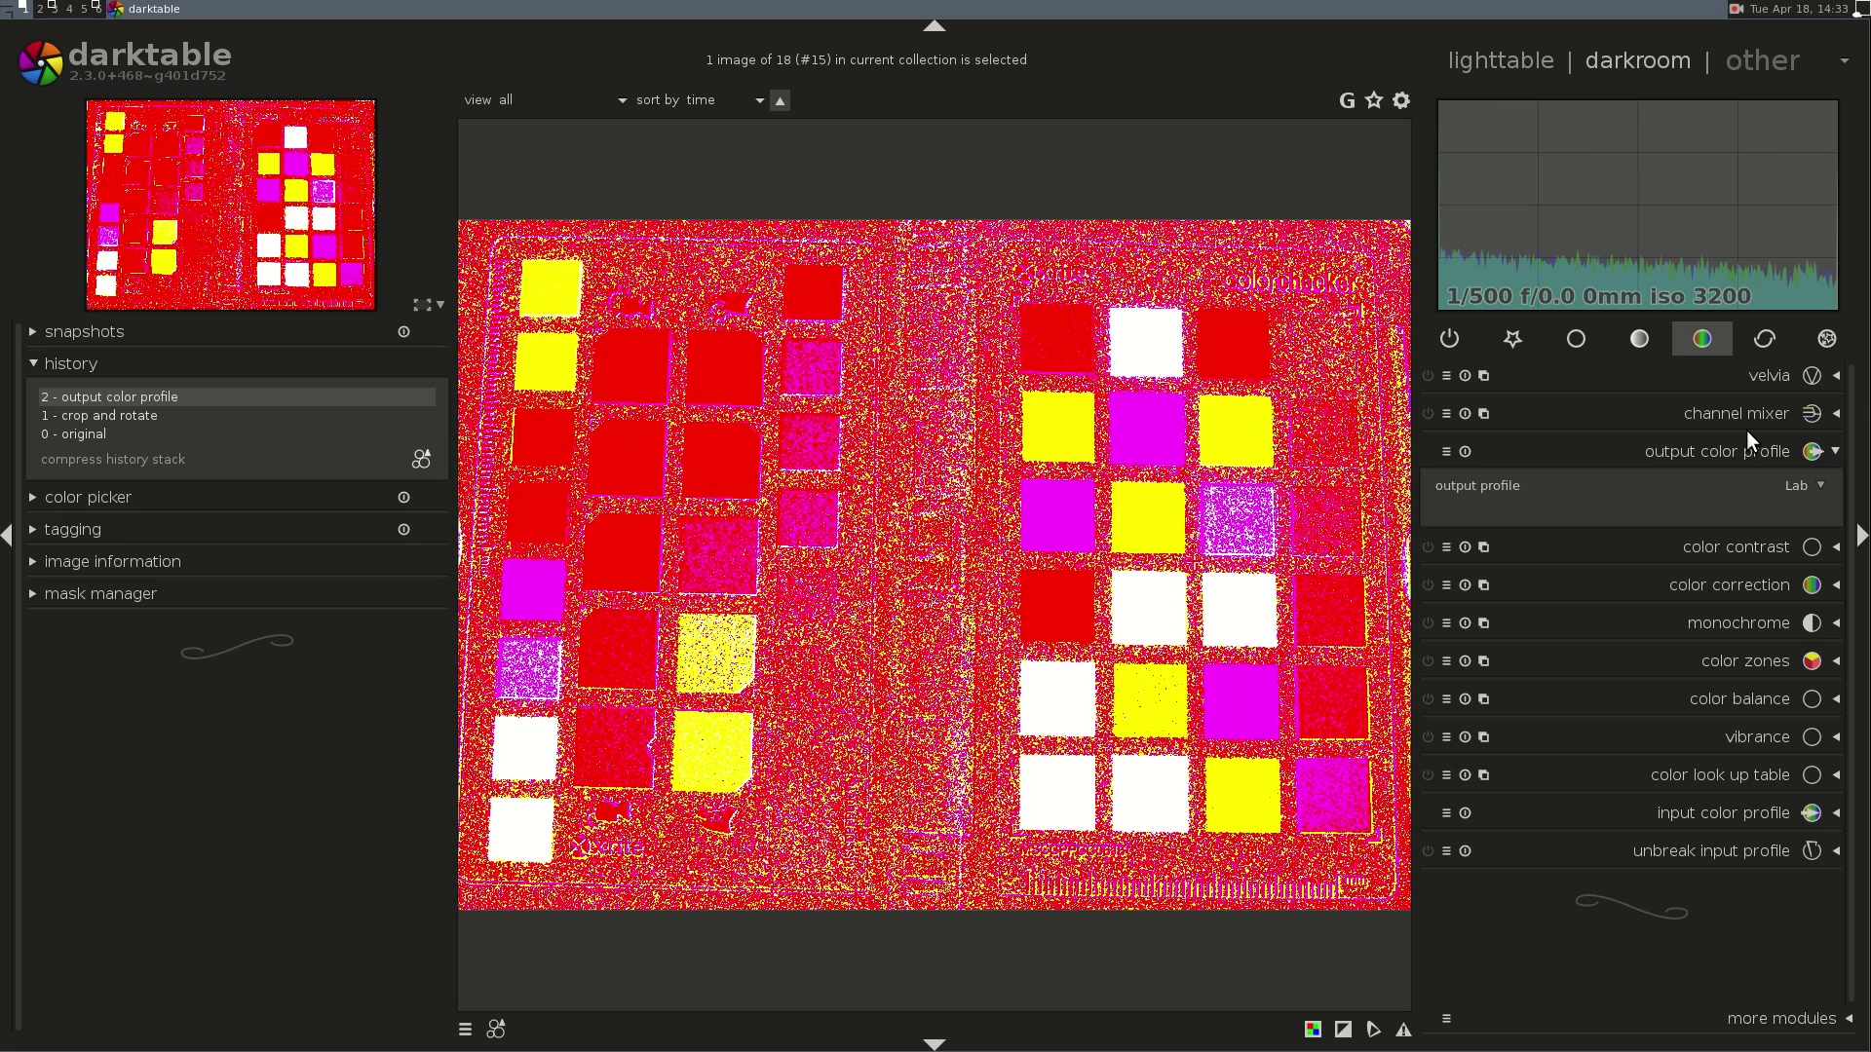
pyautogui.click(1791, 488)
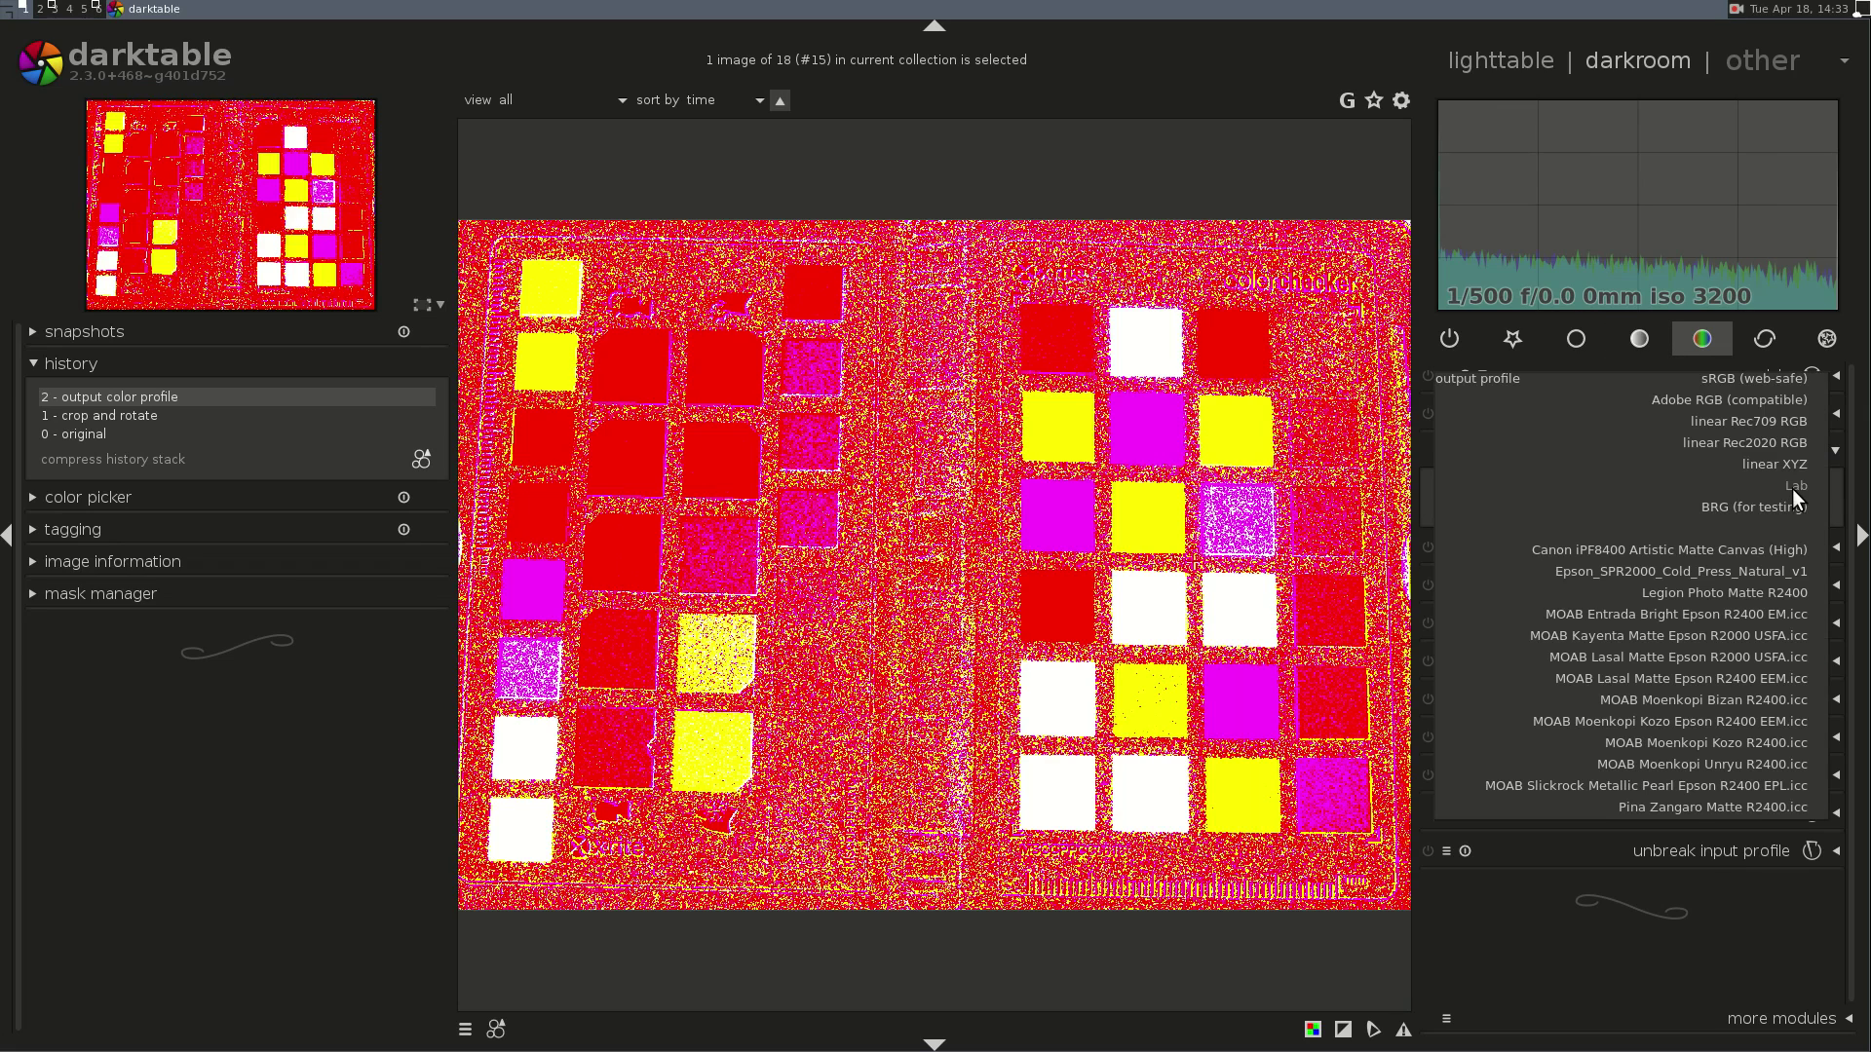
pyautogui.click(1792, 401)
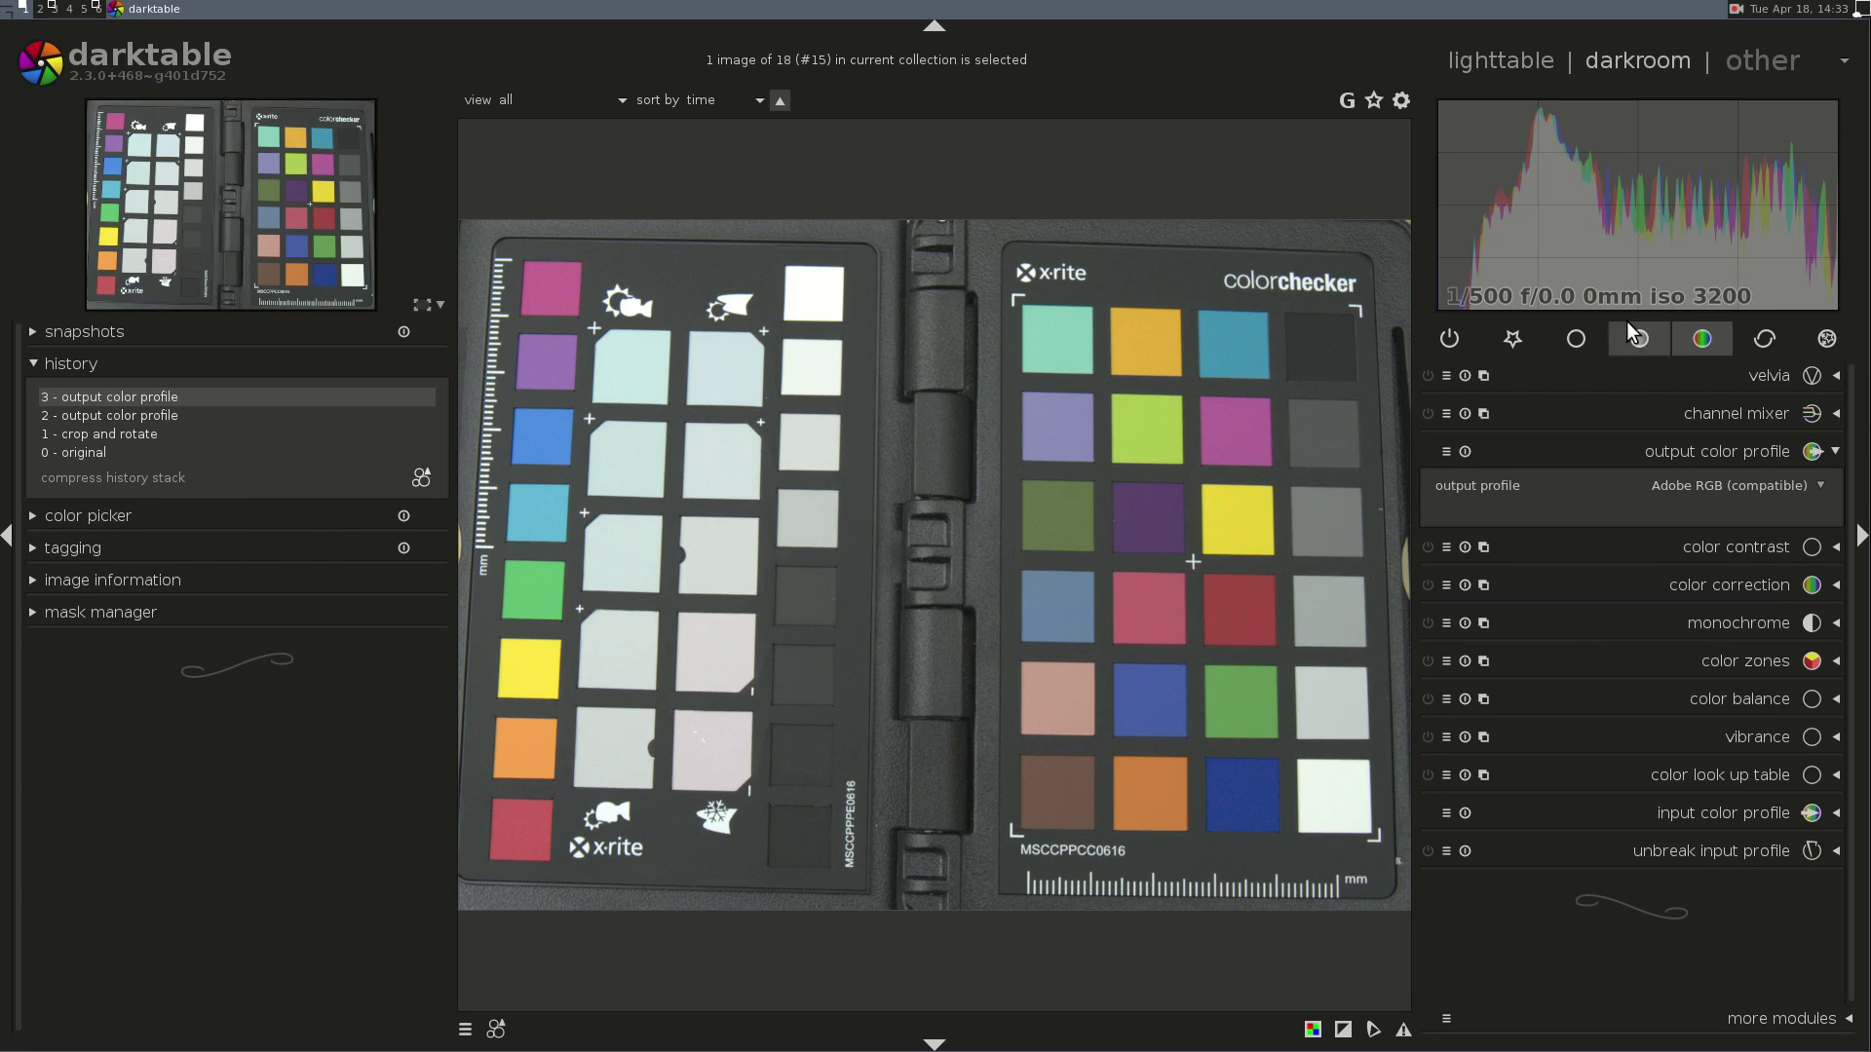
# - Apply the ILCE-7R (5000) base curve preset to the chart image
pyautogui.click(1587, 338)
pyautogui.click(1751, 529)
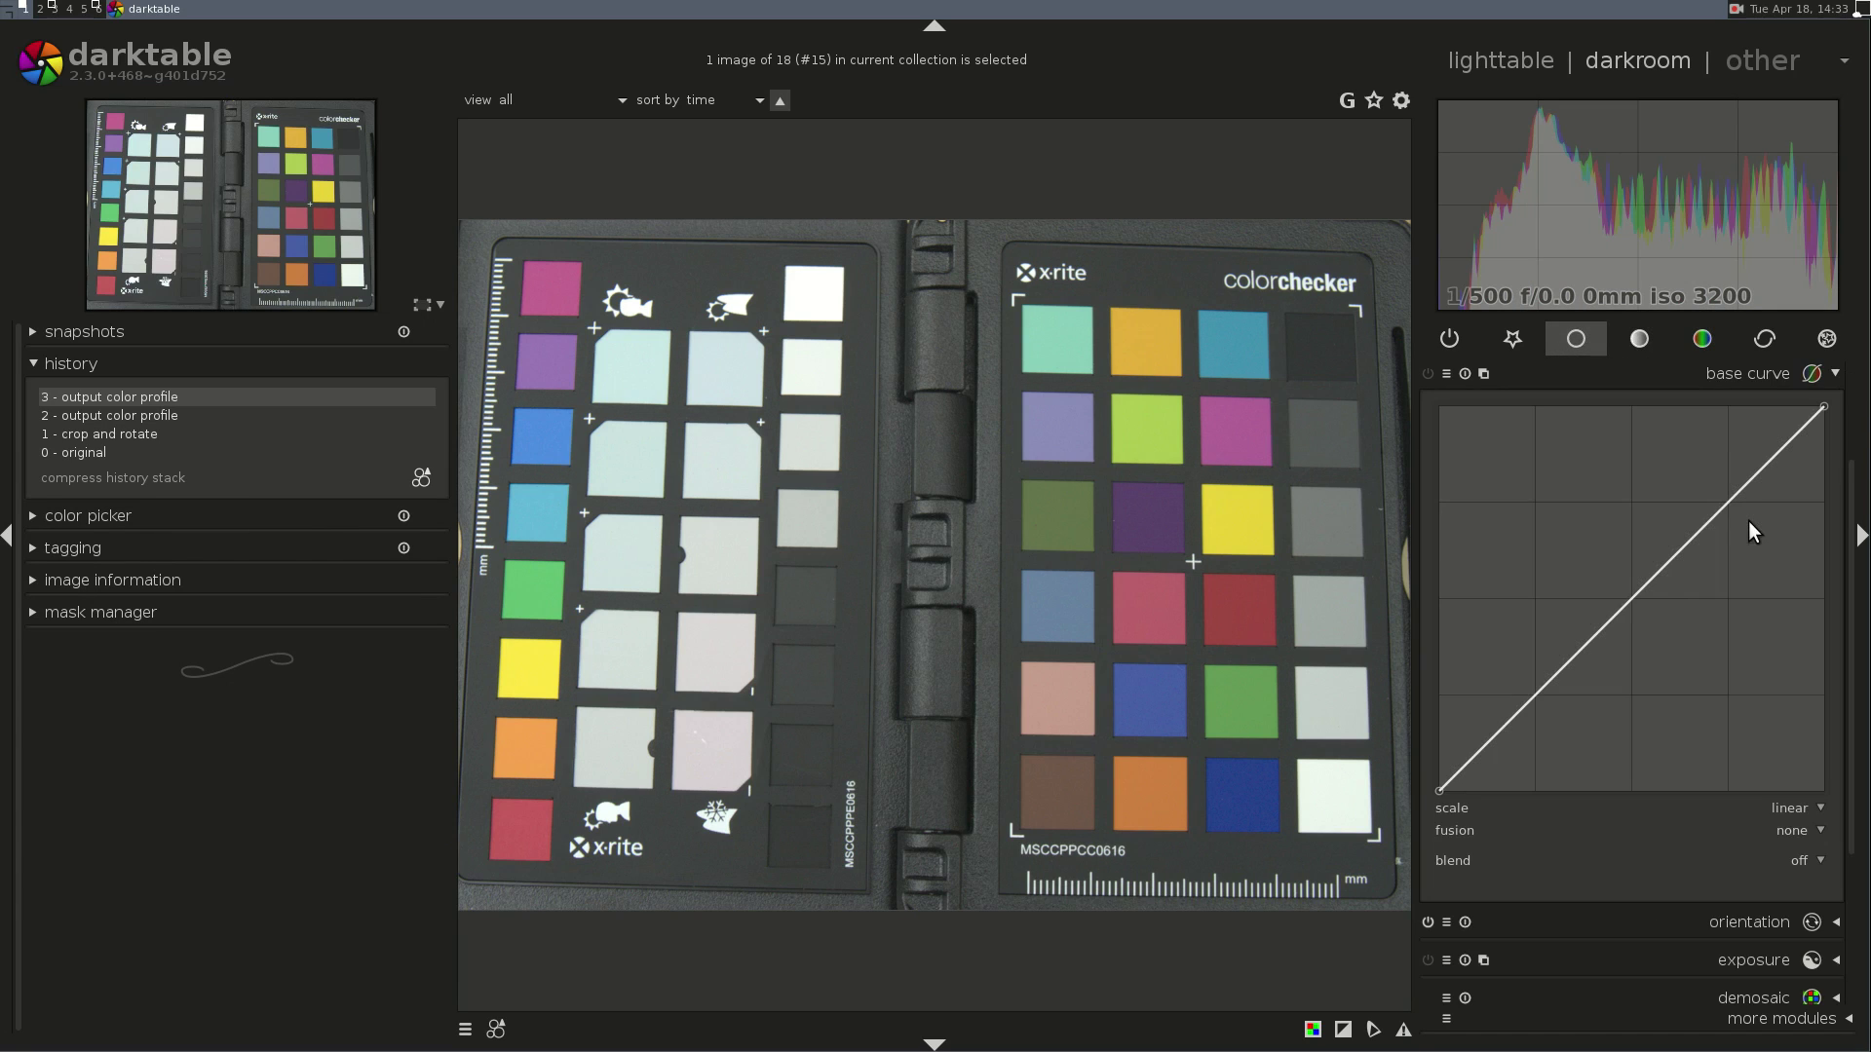
pyautogui.click(1445, 376)
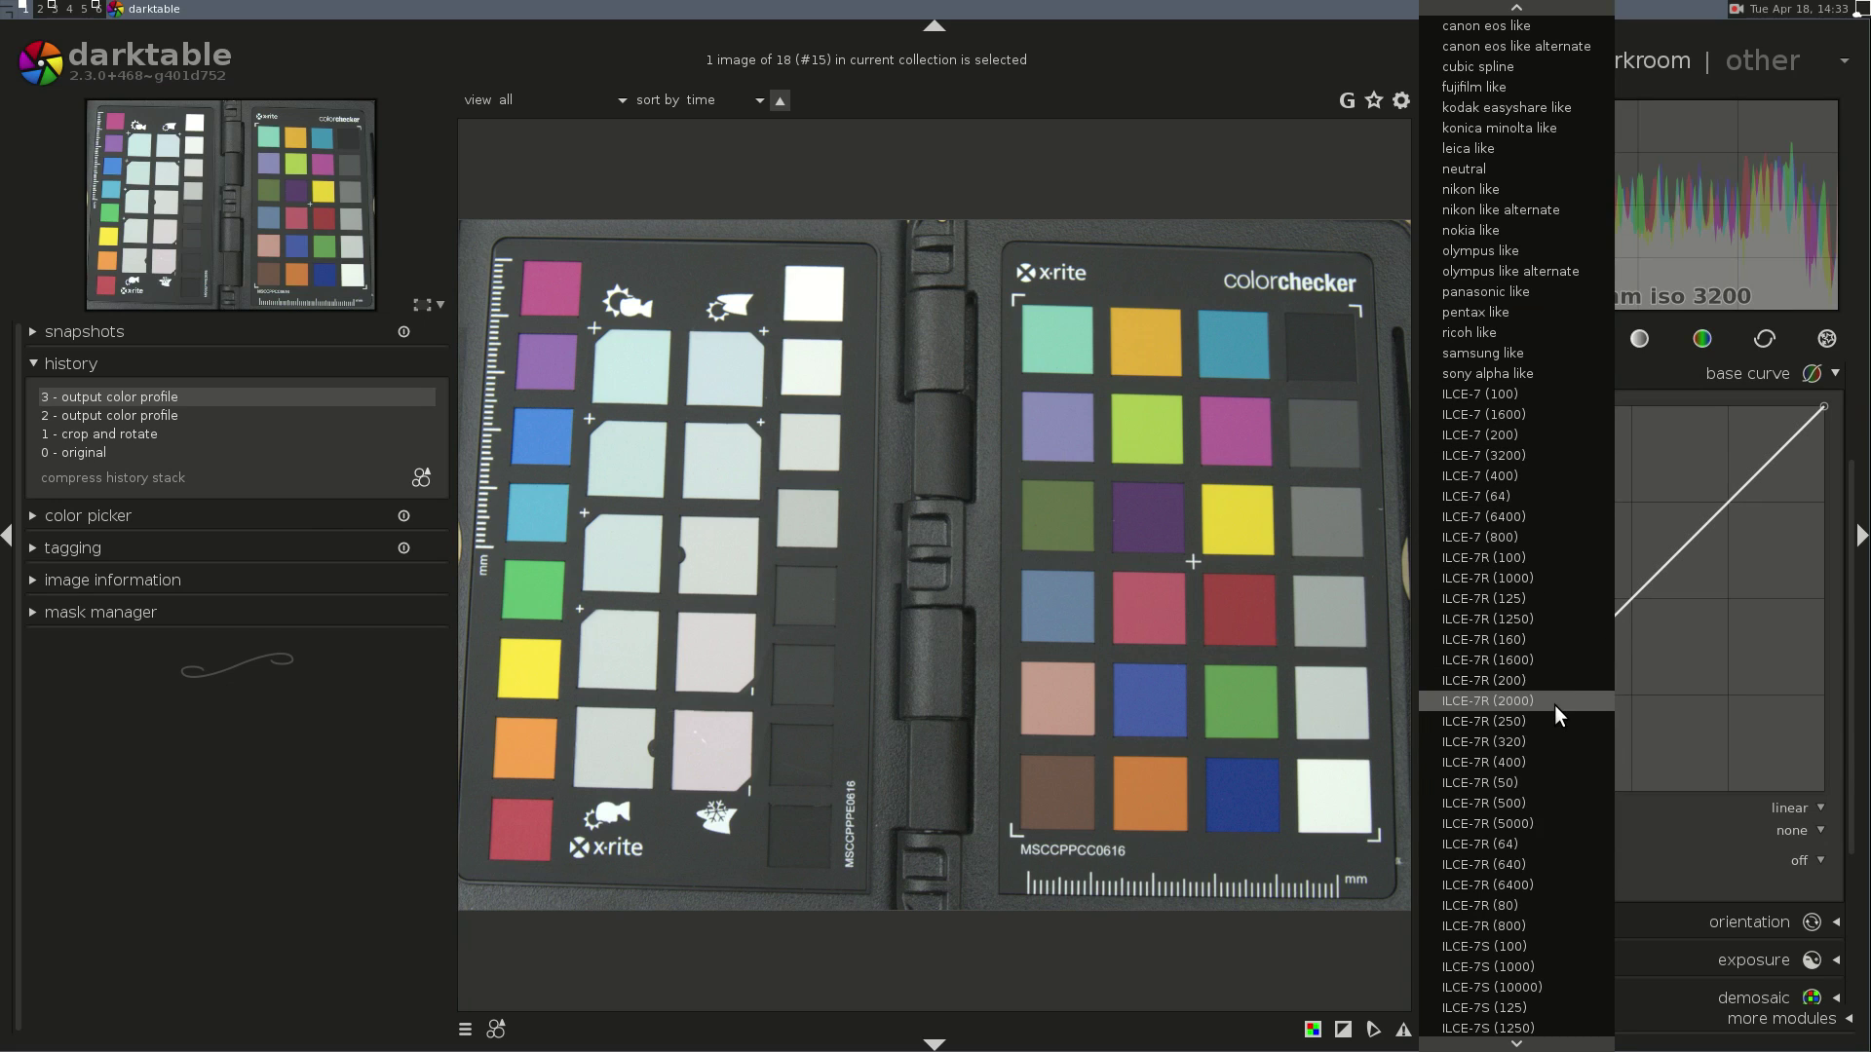
pyautogui.click(1565, 824)
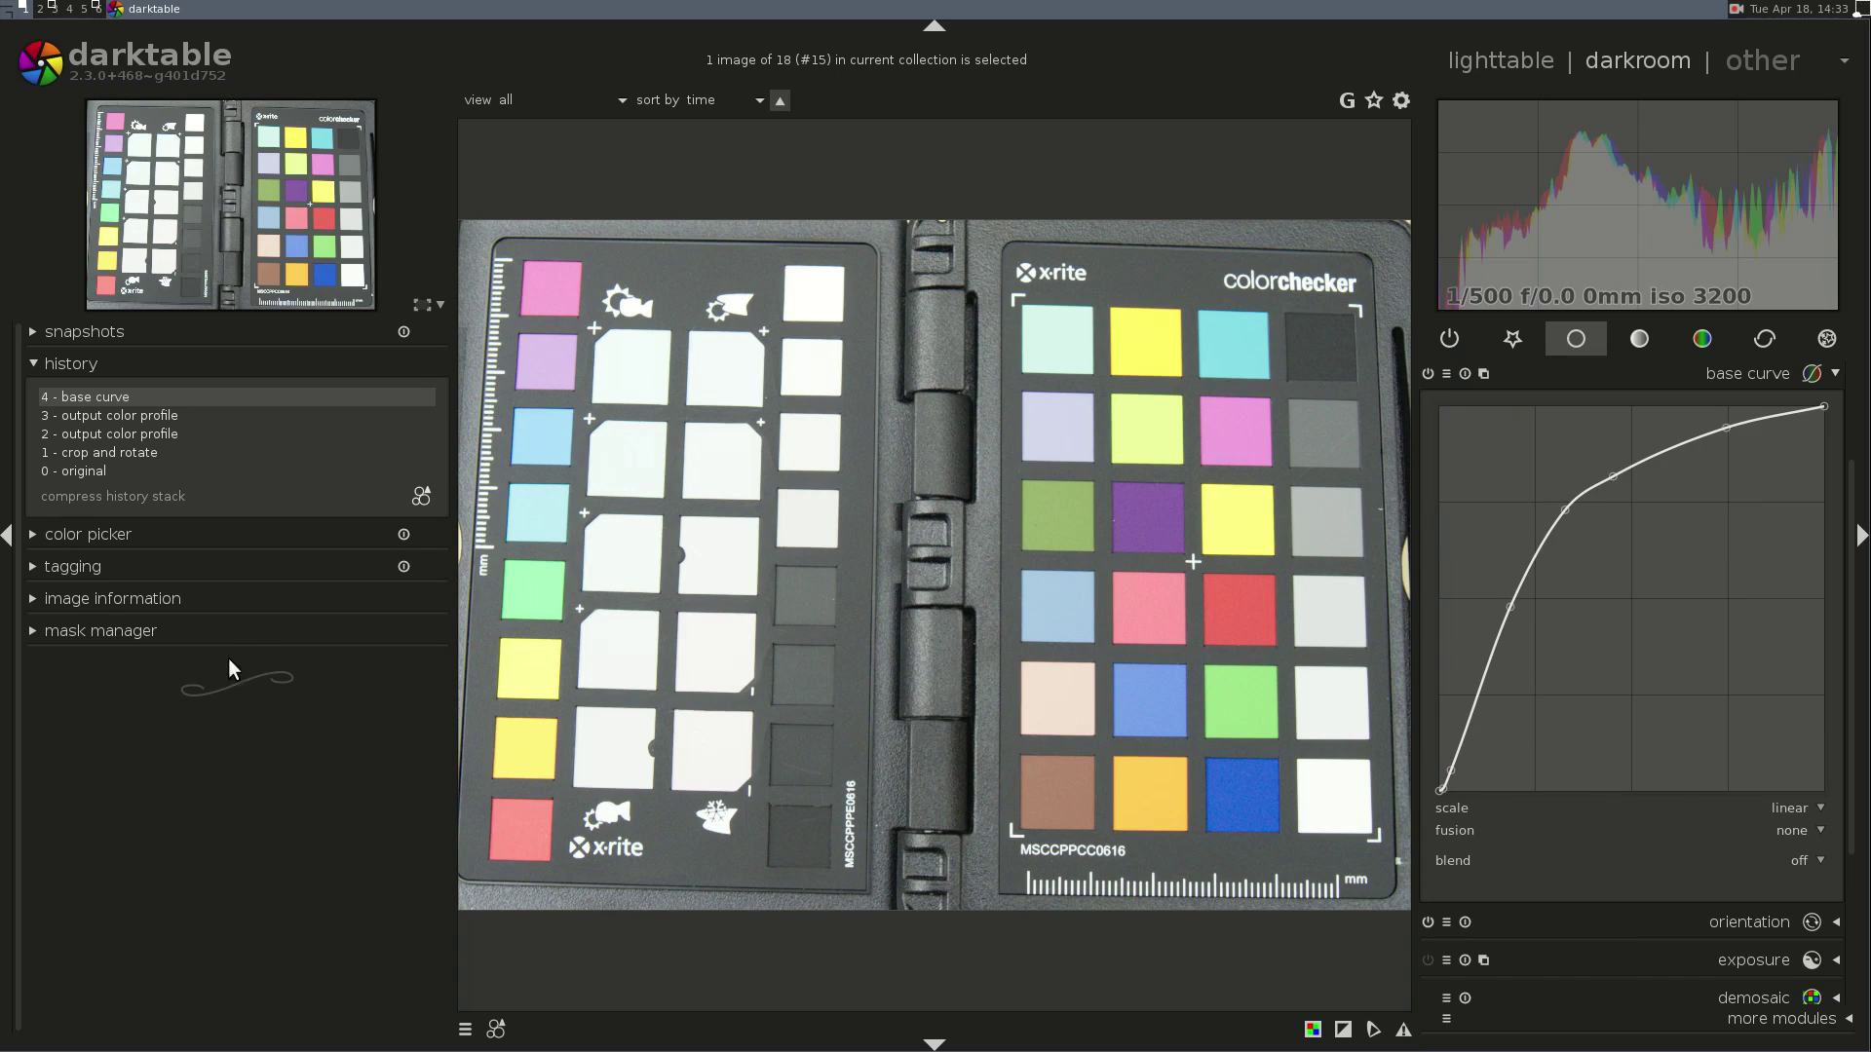
# - Sample the bottom-right white patch with the color picker (about L 99.1), then return to lighttable
pyautogui.click(220, 536)
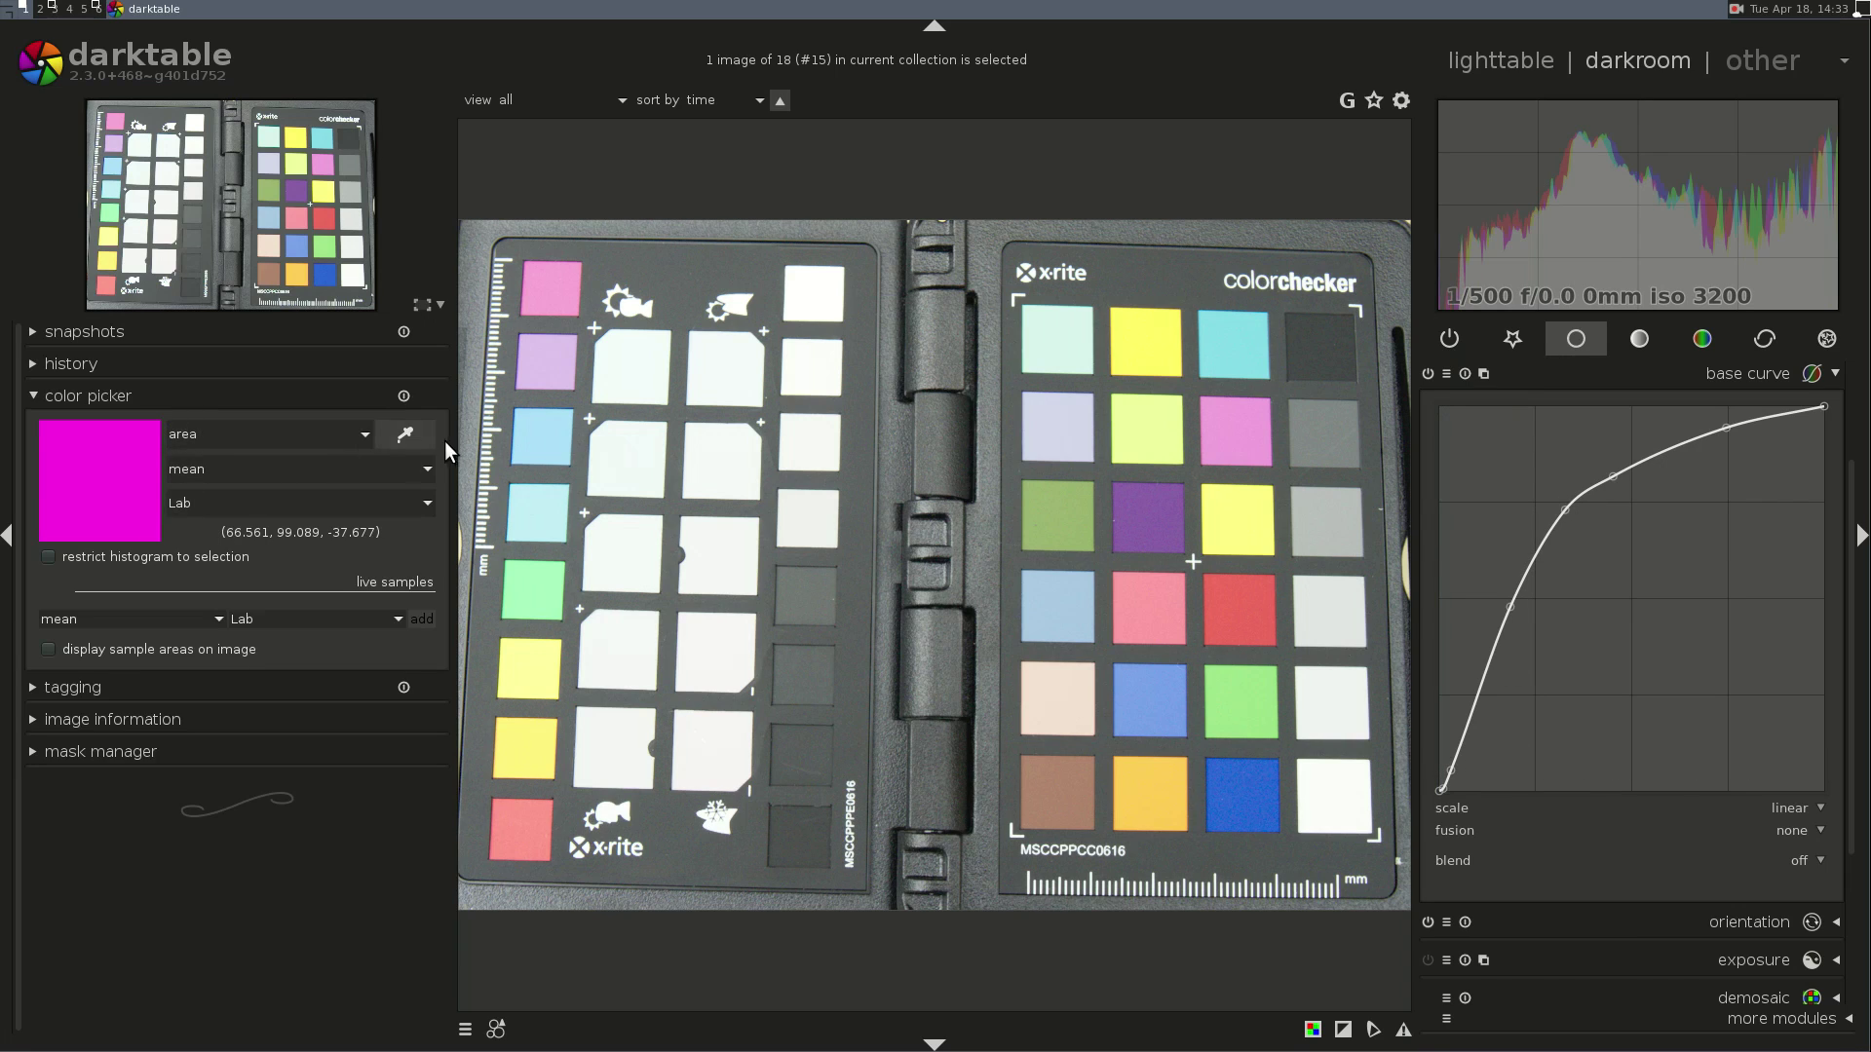
pyautogui.click(418, 435)
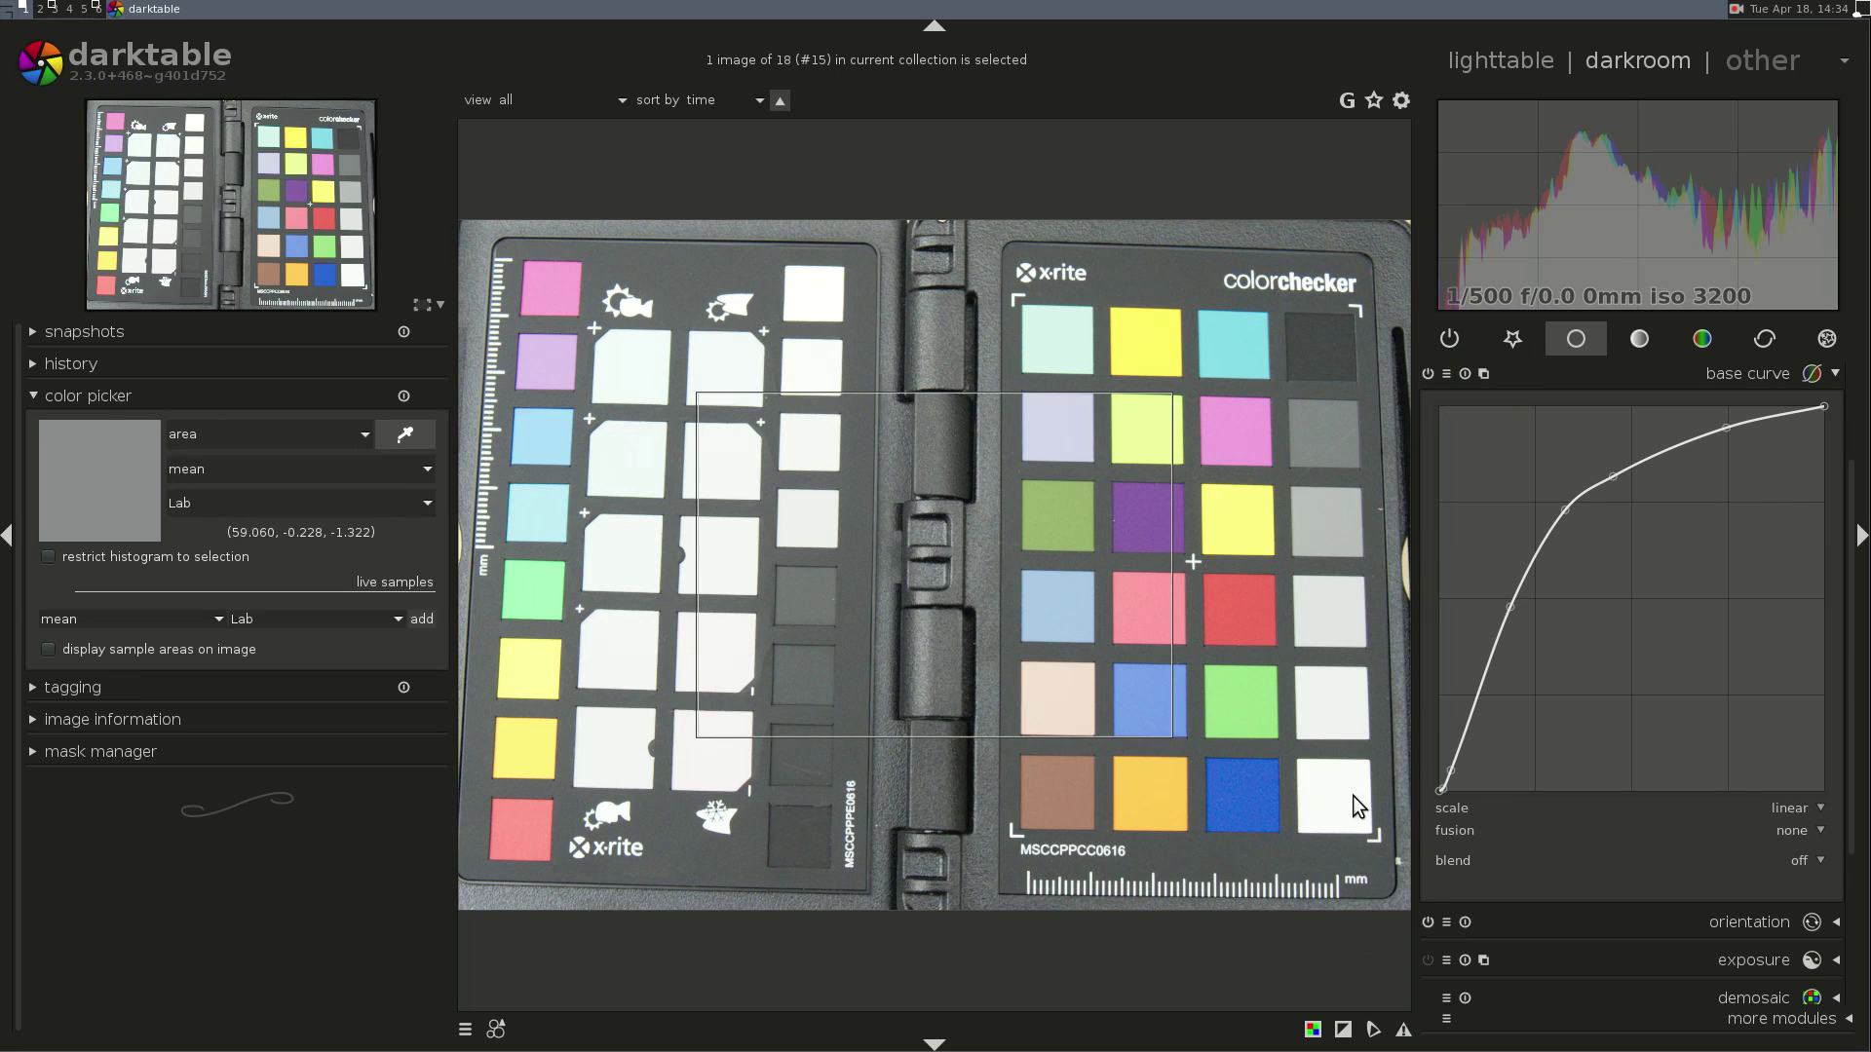
pyautogui.moveTo(1362, 776); pyautogui.dragTo(1312, 829)
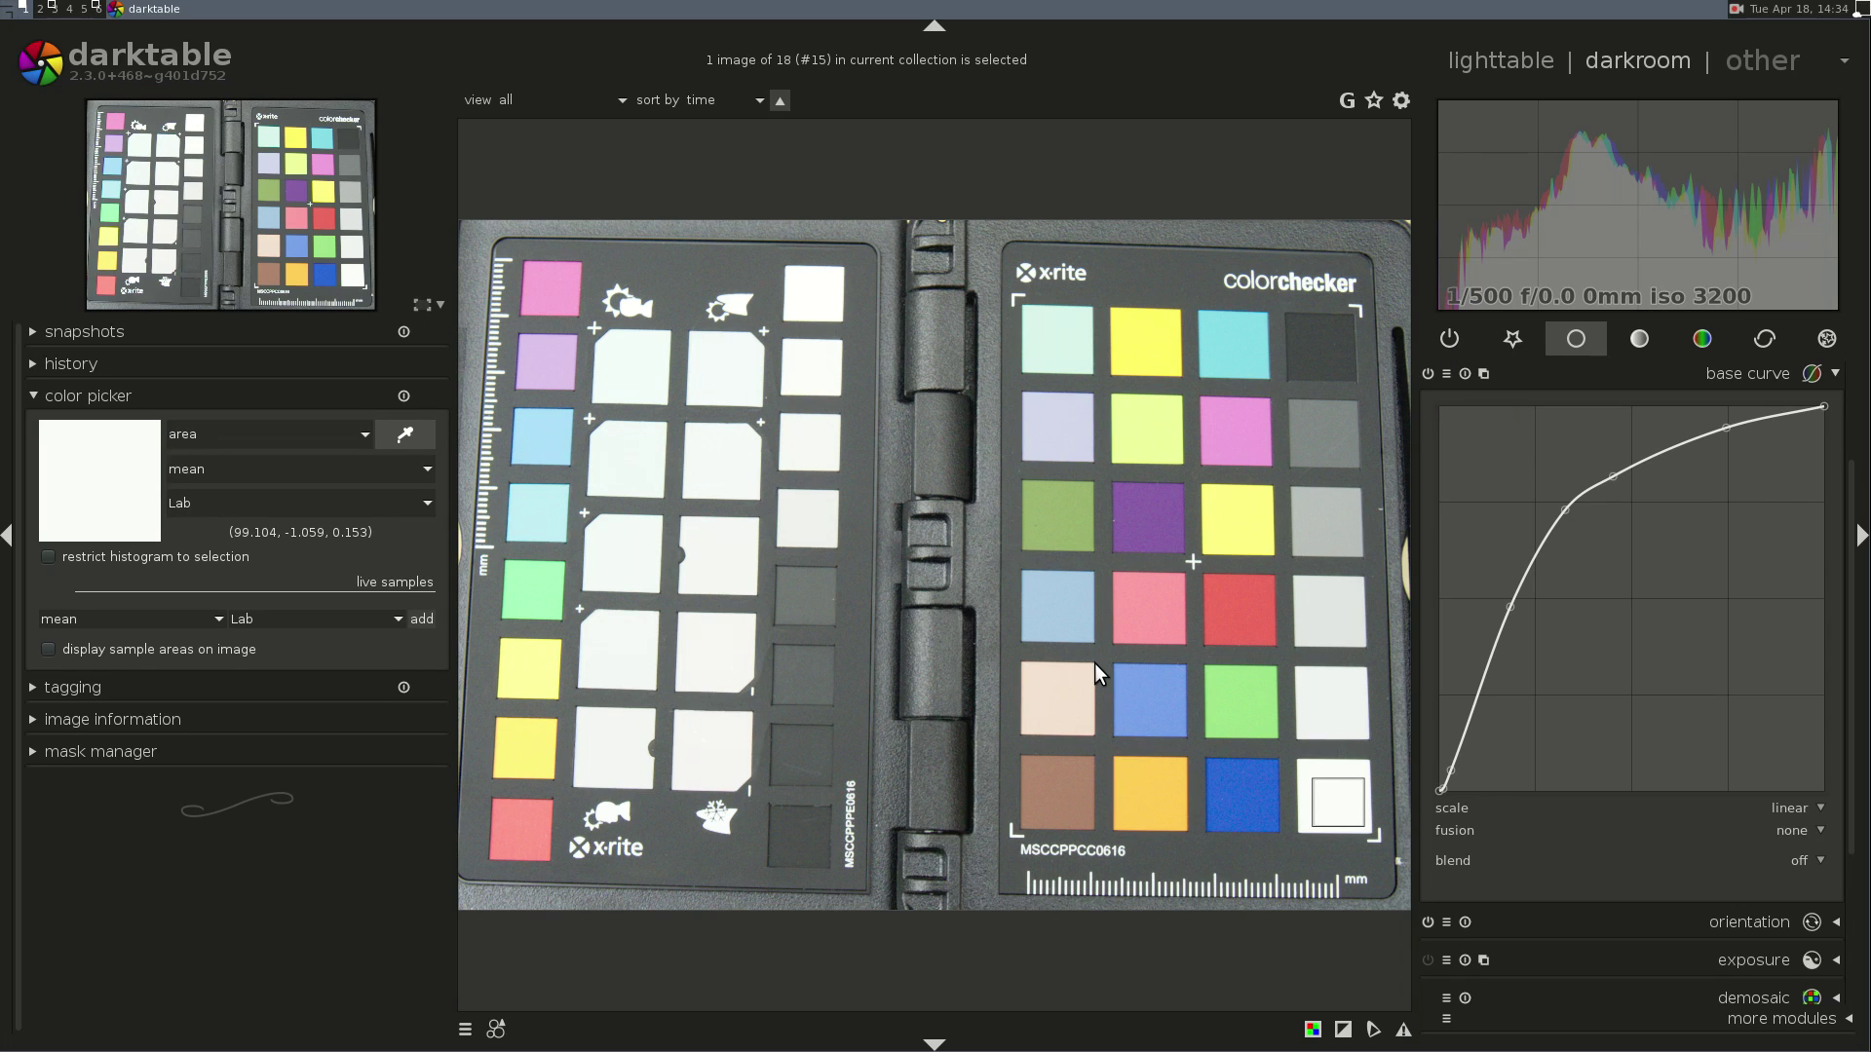
pyautogui.press('l')
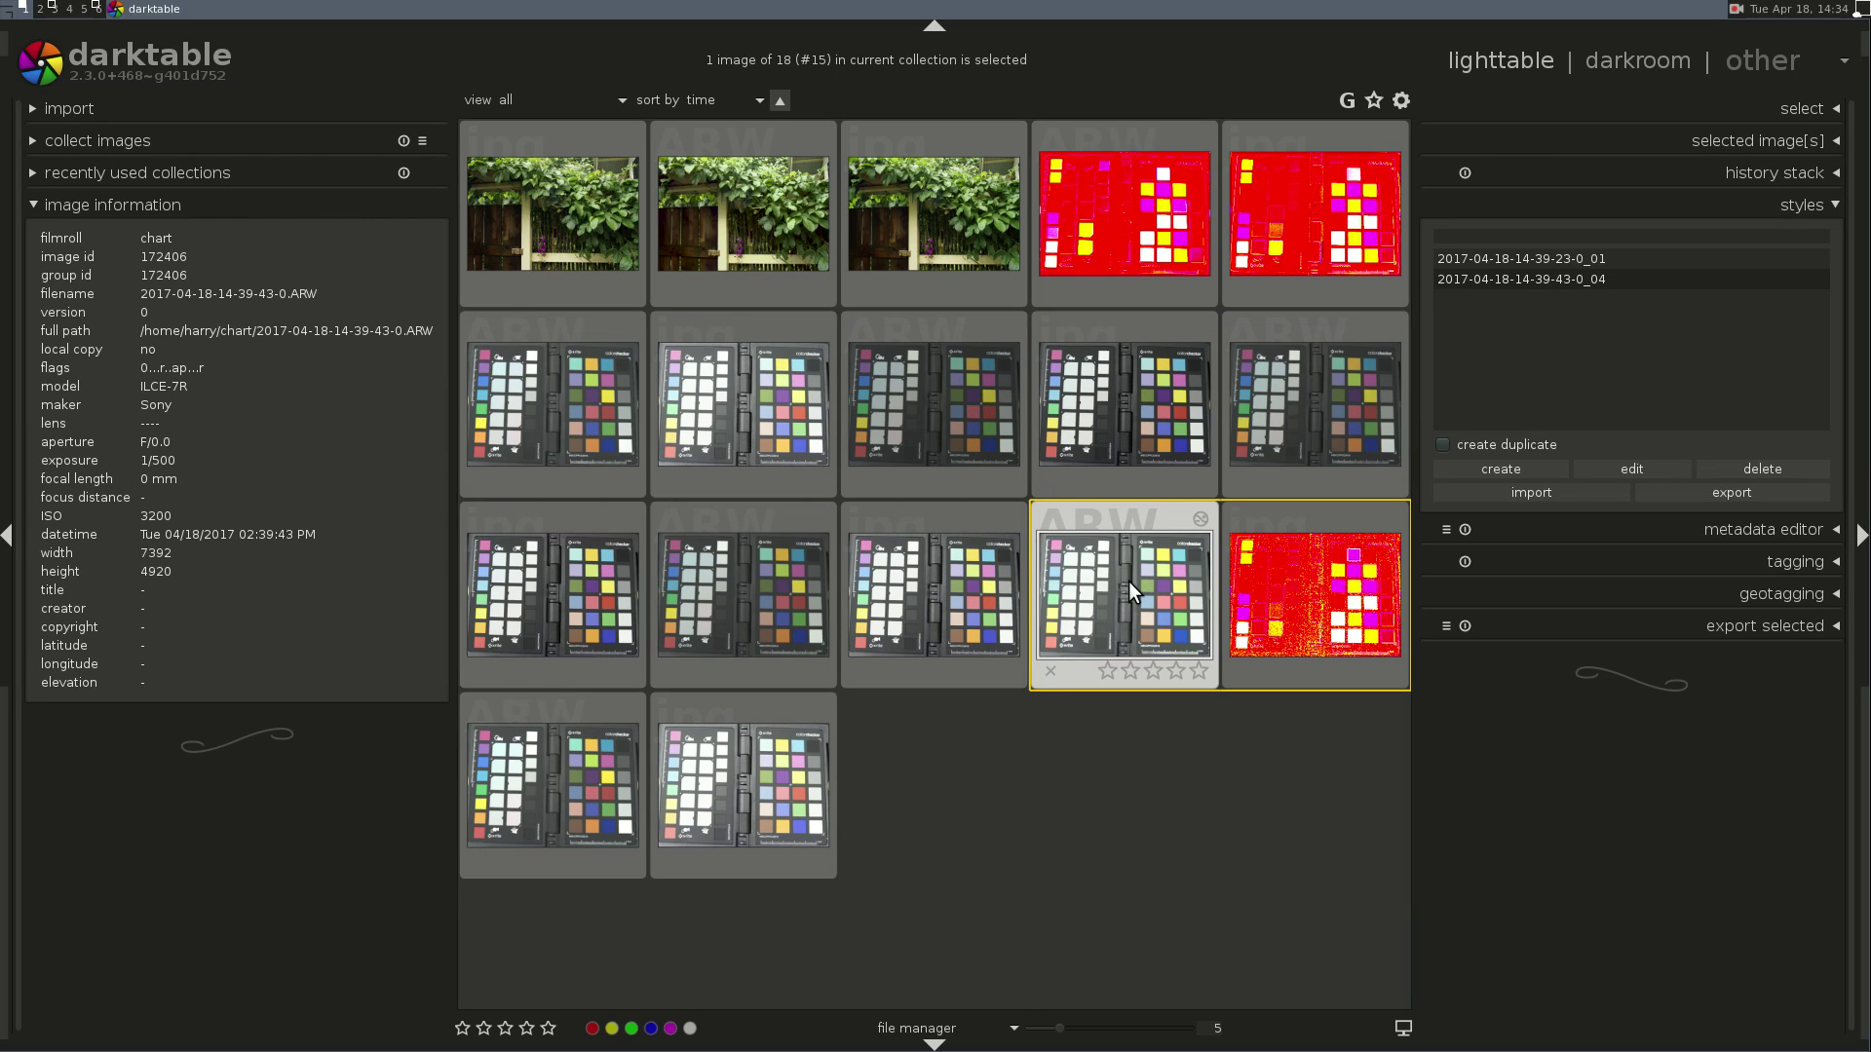
# - Open the next chart shot and apply the ILCE-7R (5000) base curve preset
pyautogui.doubleClick(751, 576)
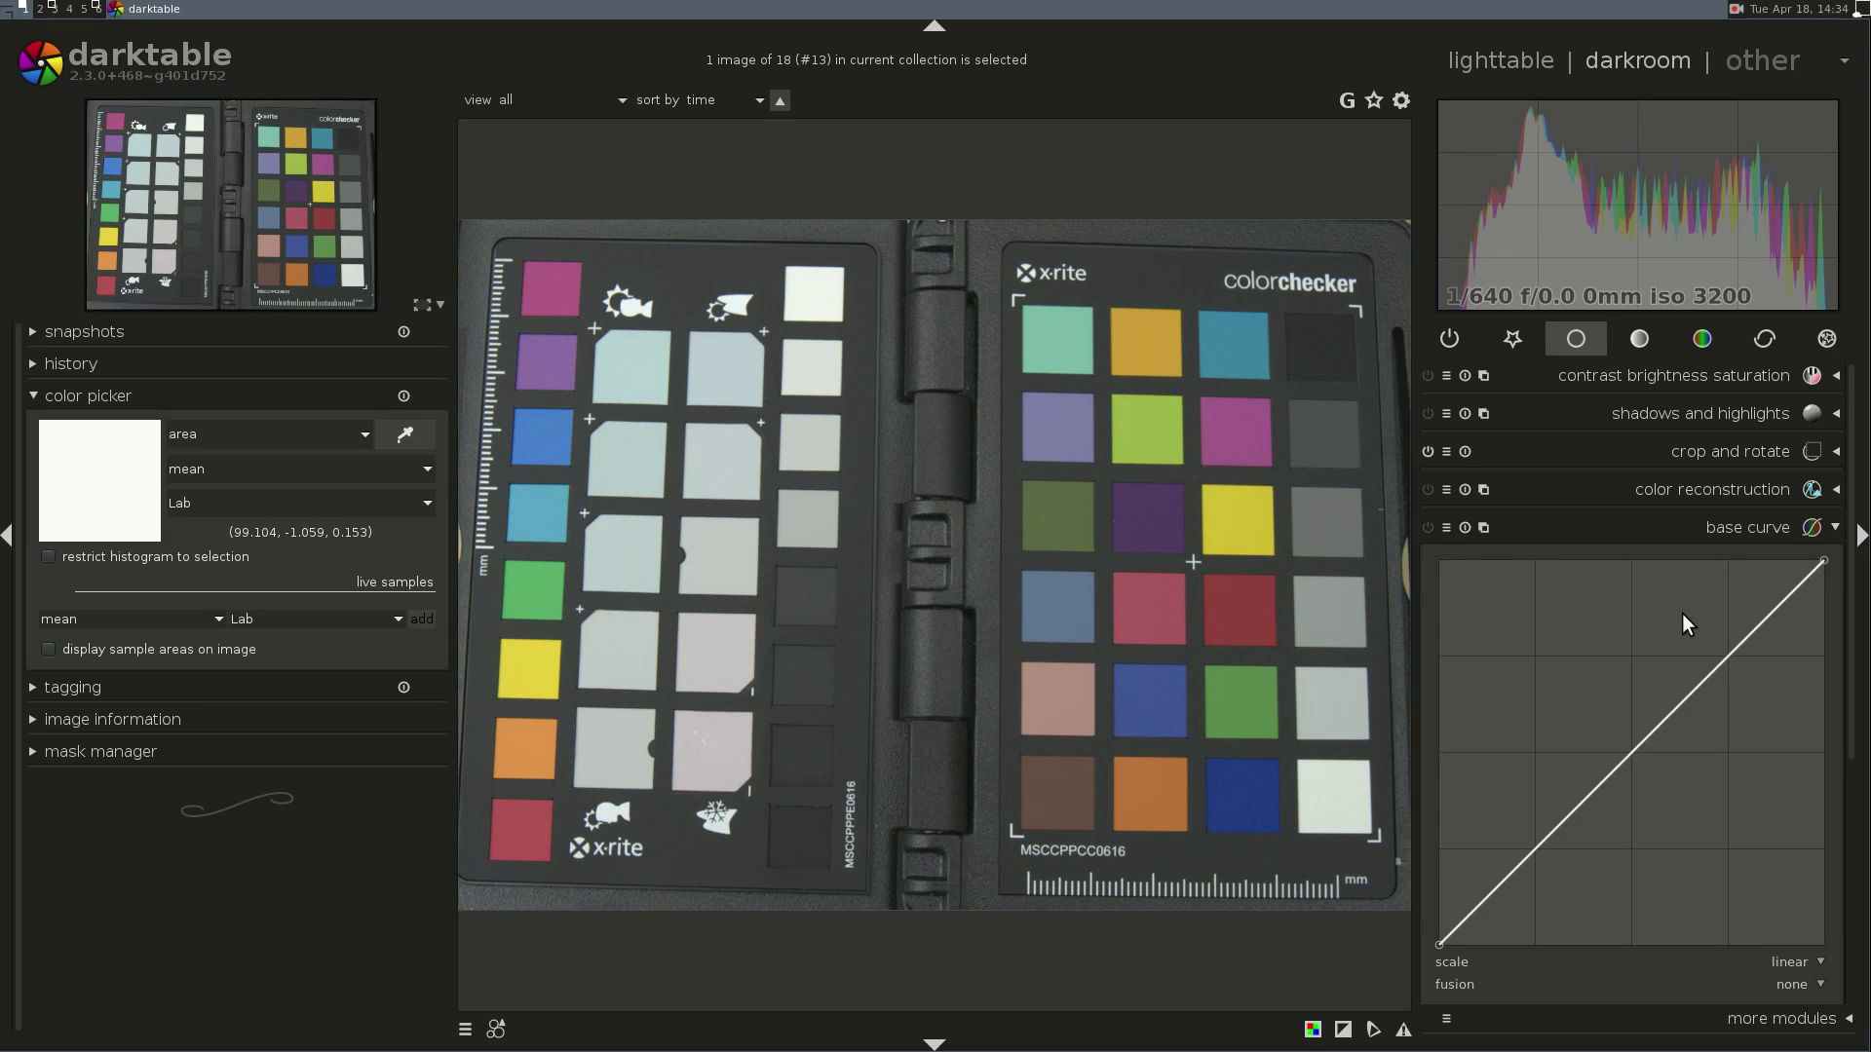
pyautogui.click(1444, 528)
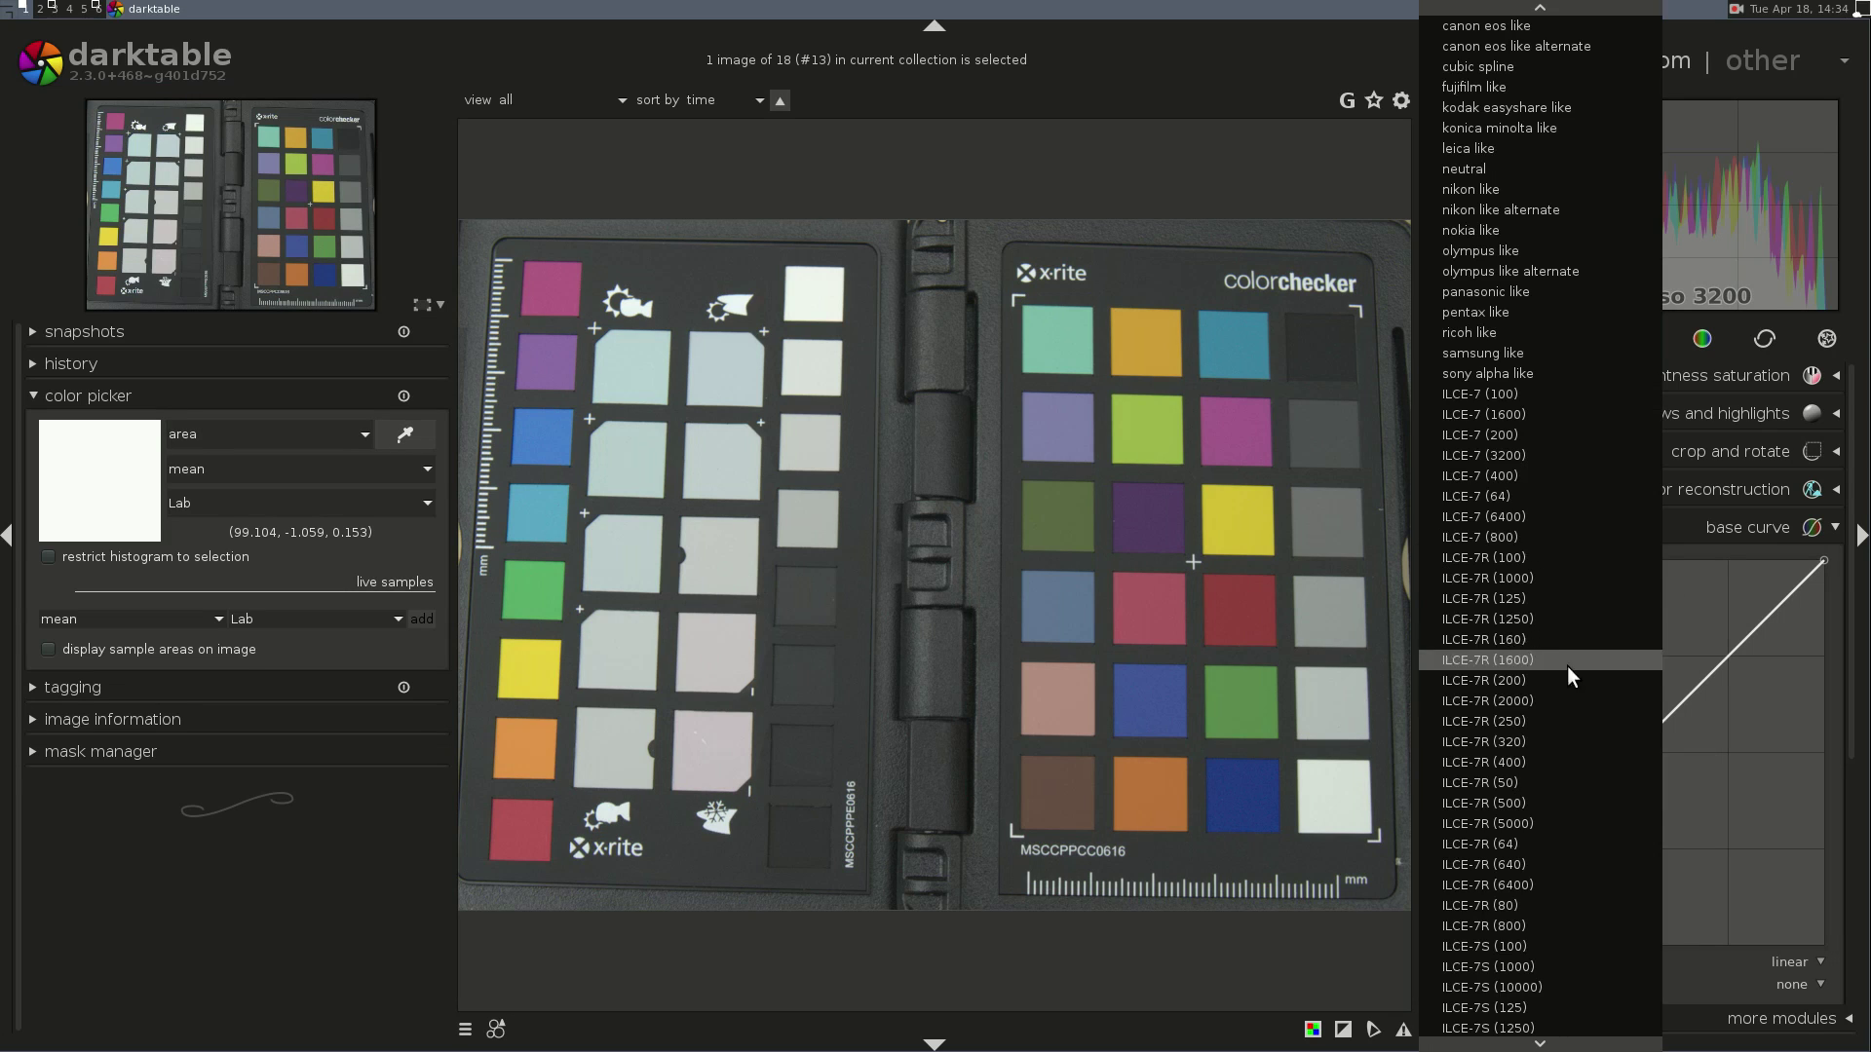
pyautogui.click(1565, 822)
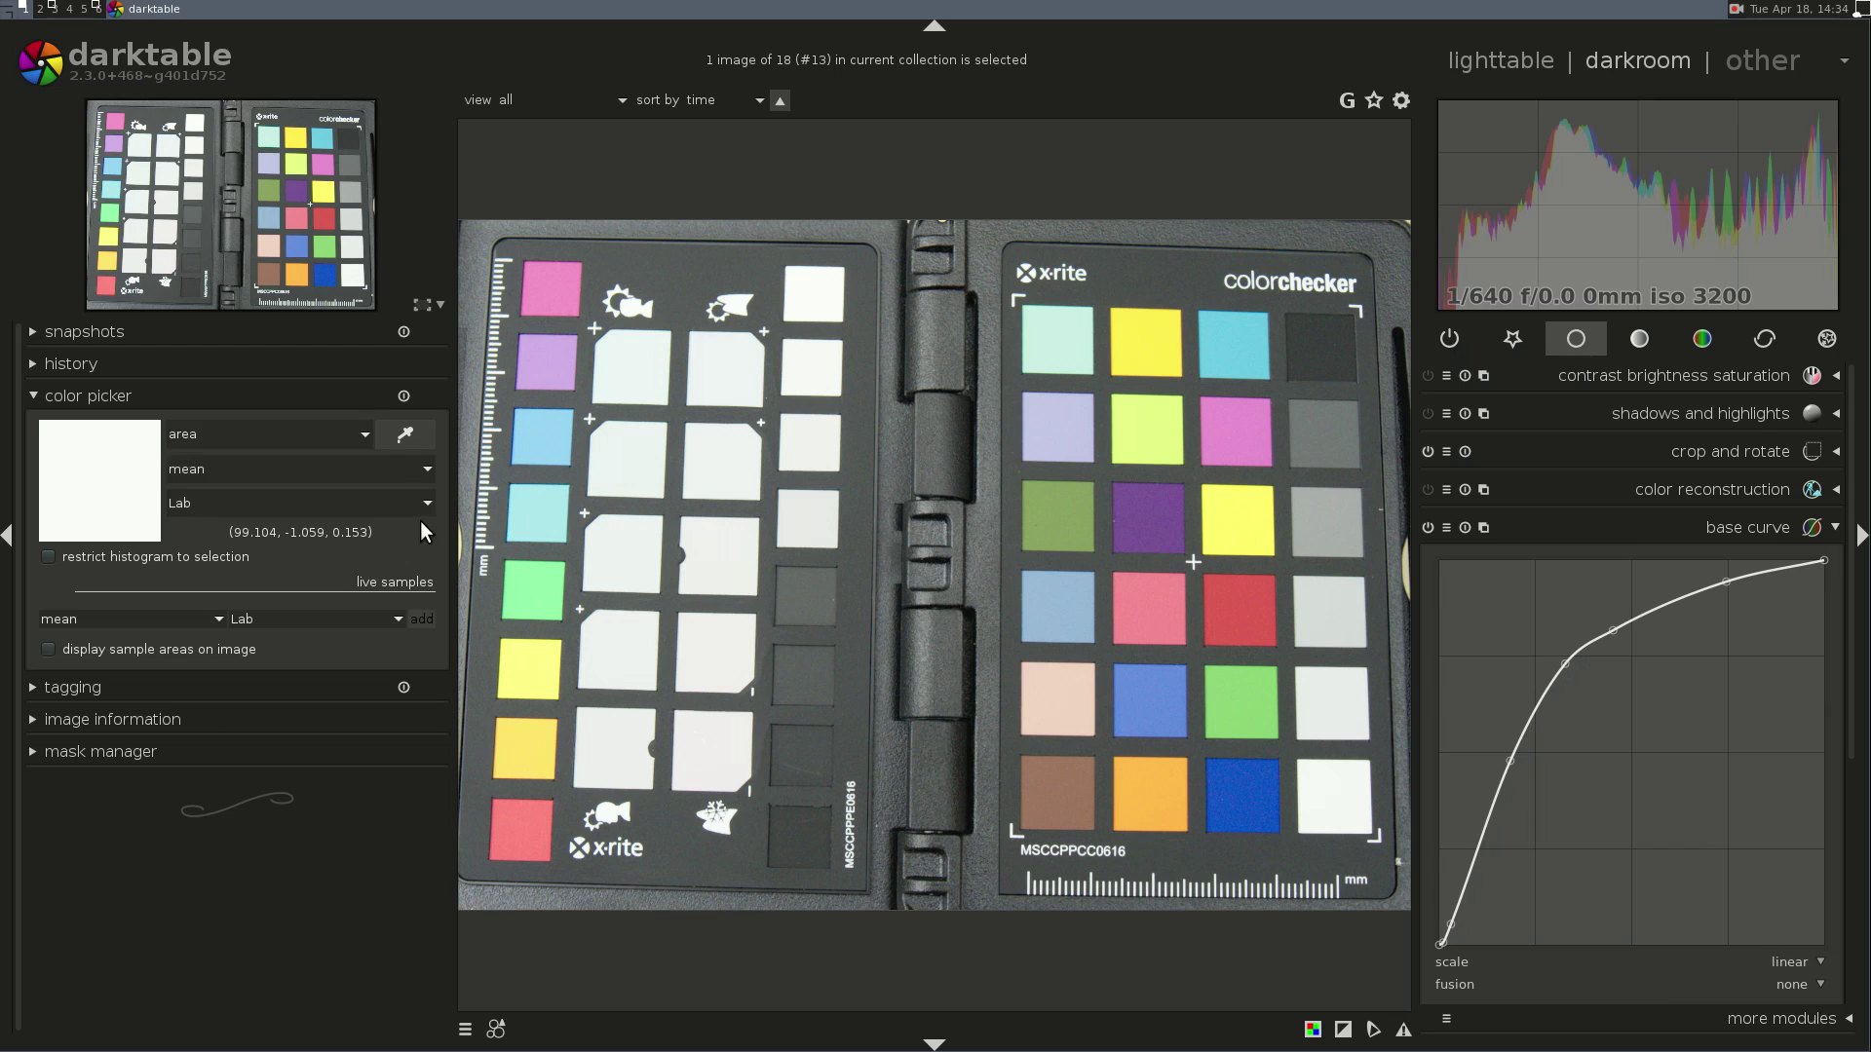
# - Sample the chart's white patch (L 97.3) and go back to the lighttable
pyautogui.click(418, 443)
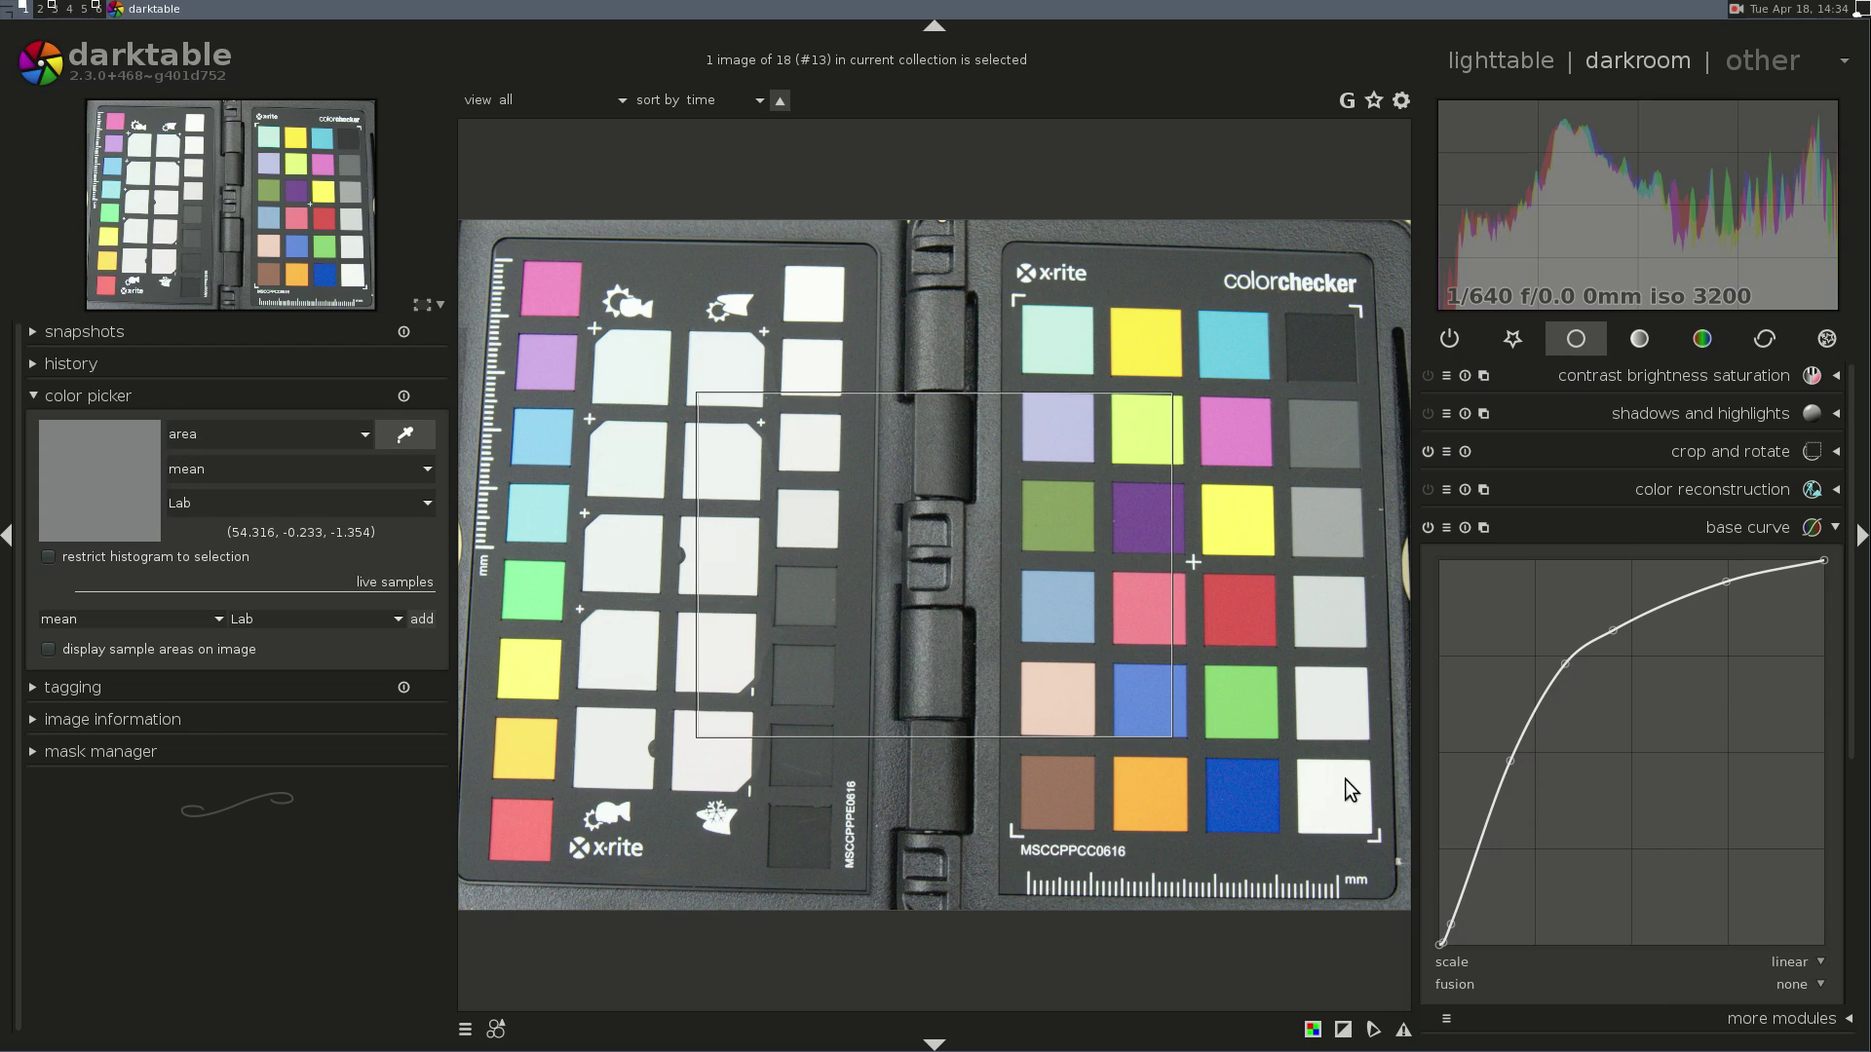
pyautogui.moveTo(1353, 777); pyautogui.dragTo(1316, 816)
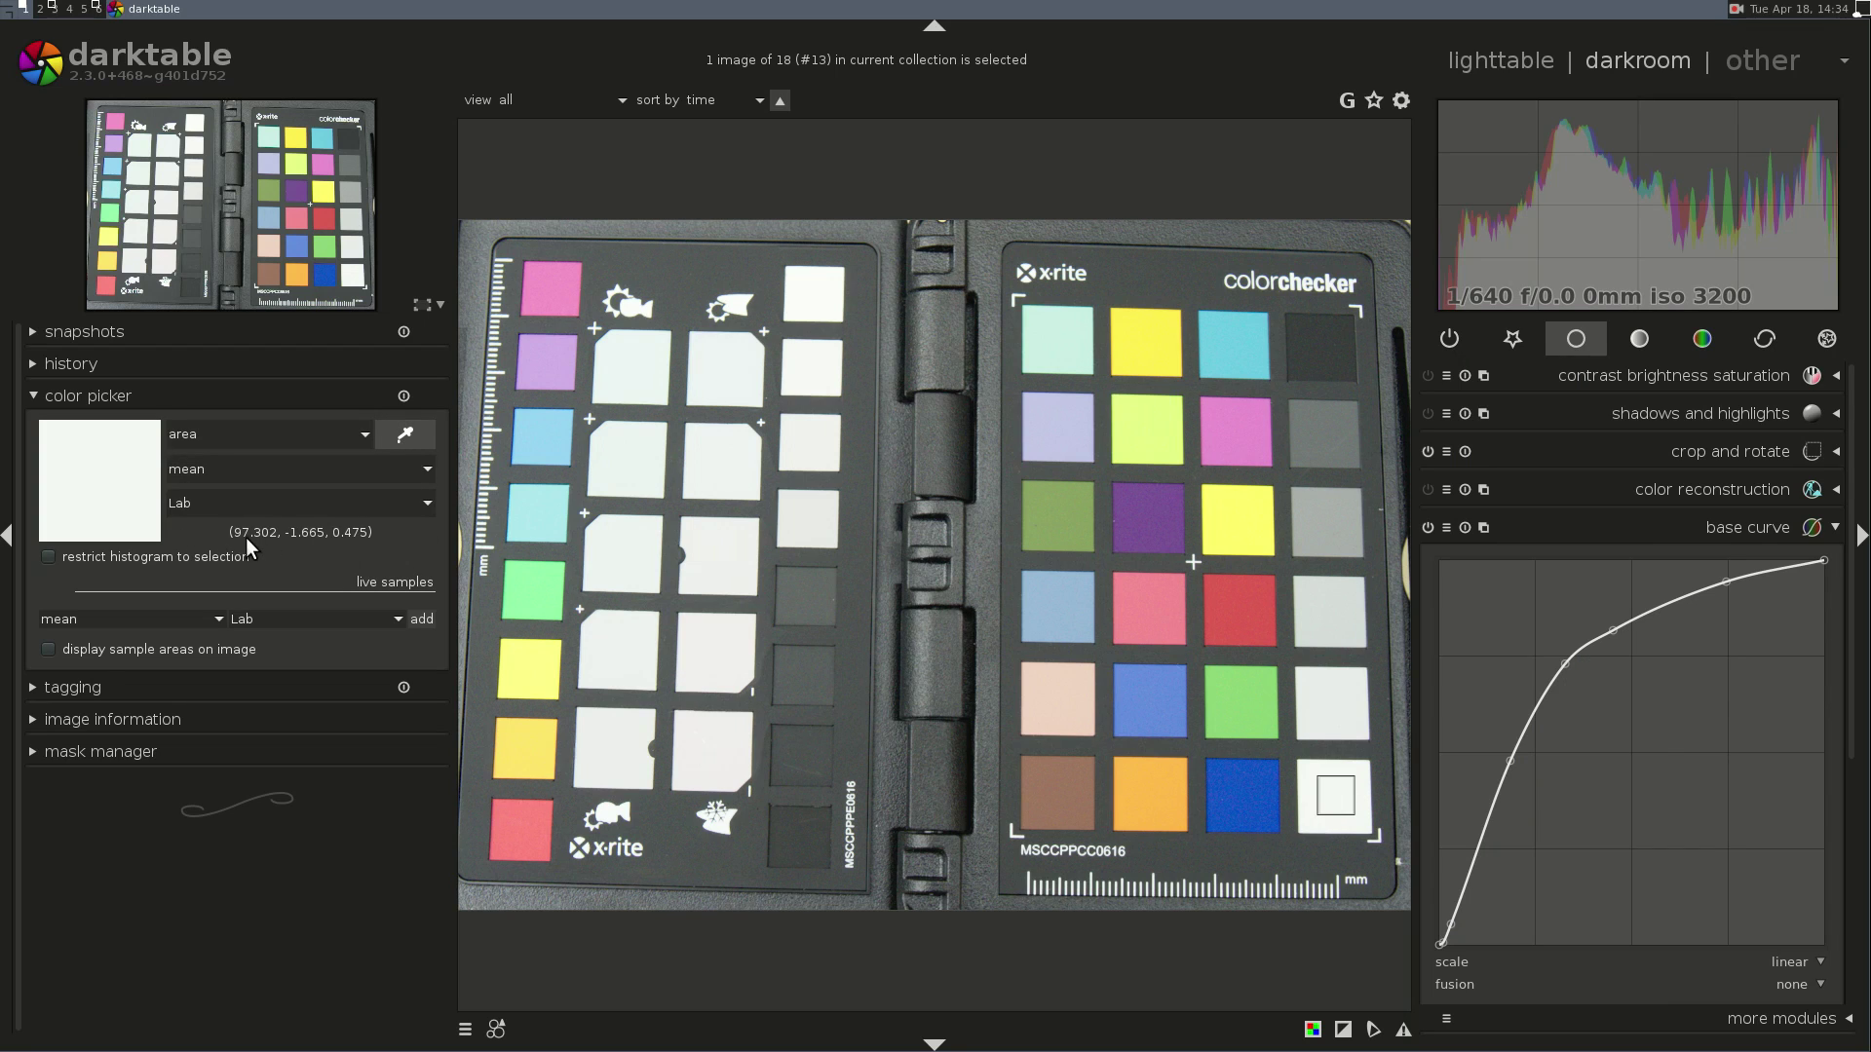
pyautogui.press('l')
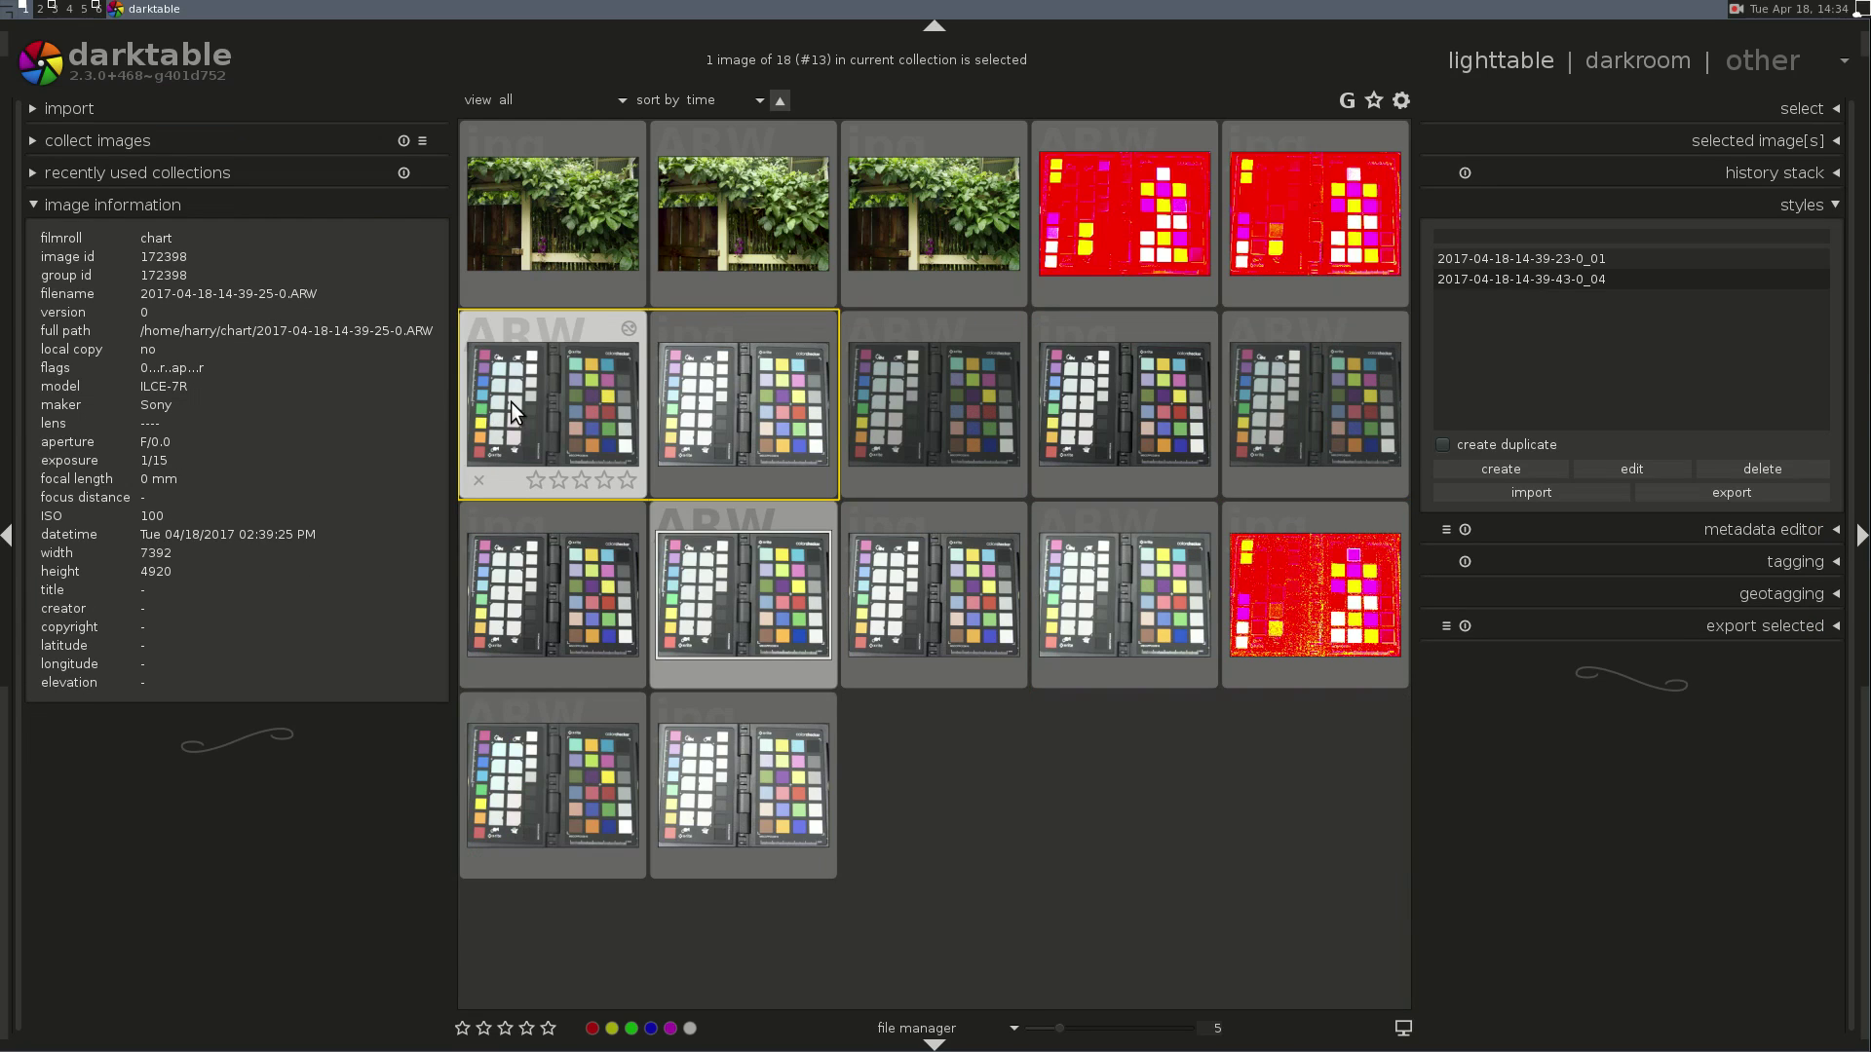
# - Give chart image #9 the ILCE-7R (5000) base curve and sample its white patch at Lab 92.7
pyautogui.doubleClick(922, 383)
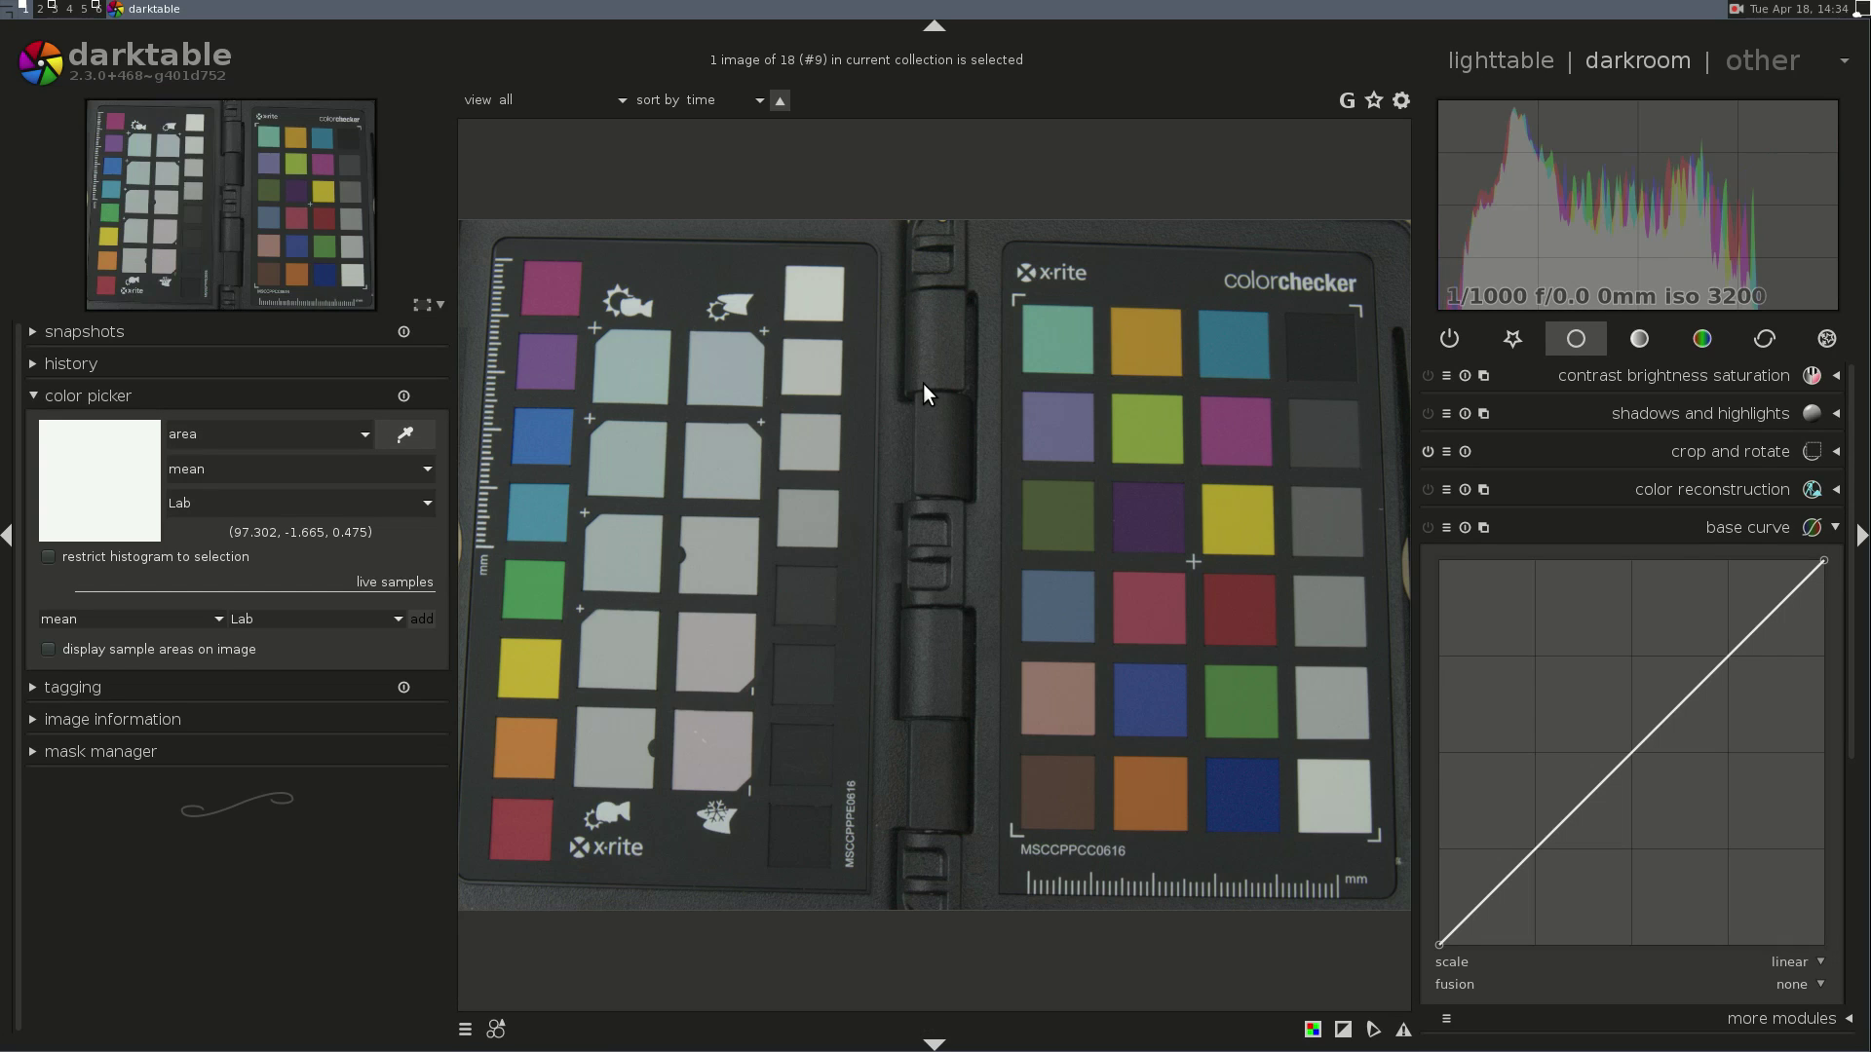
pyautogui.click(1447, 527)
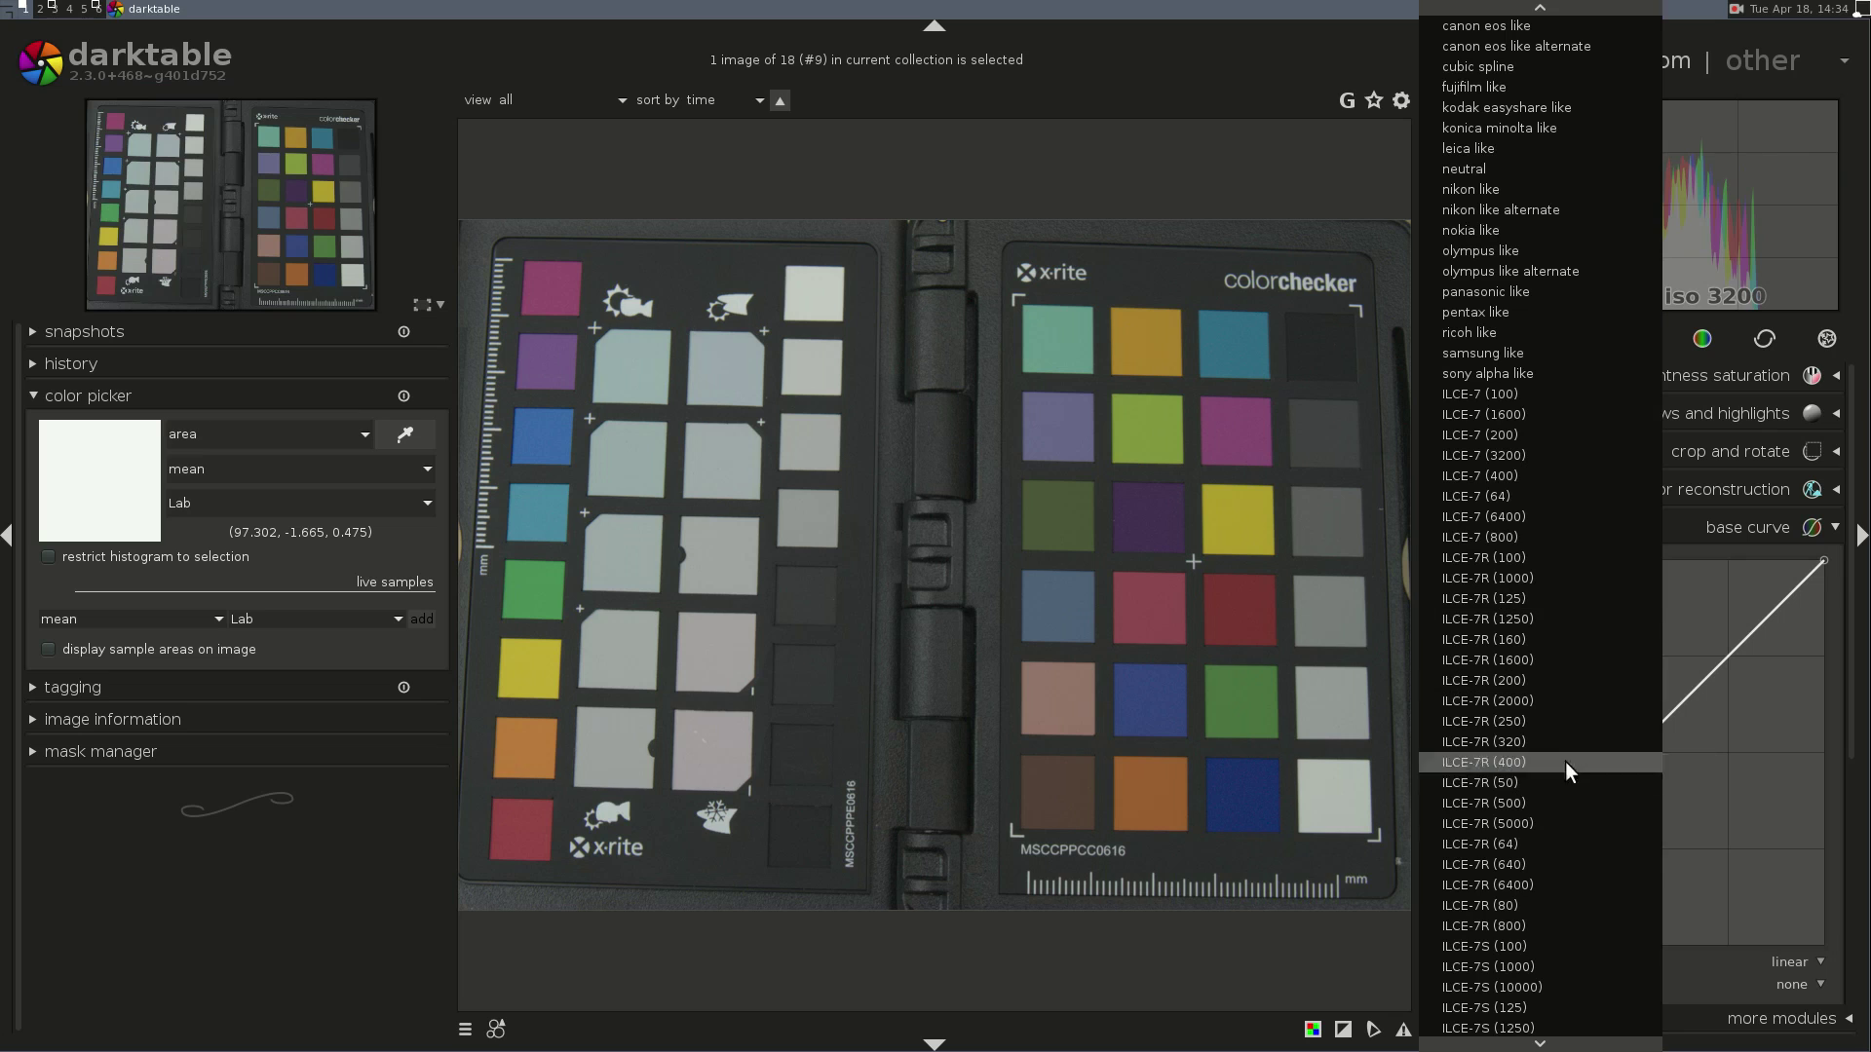
pyautogui.click(1575, 824)
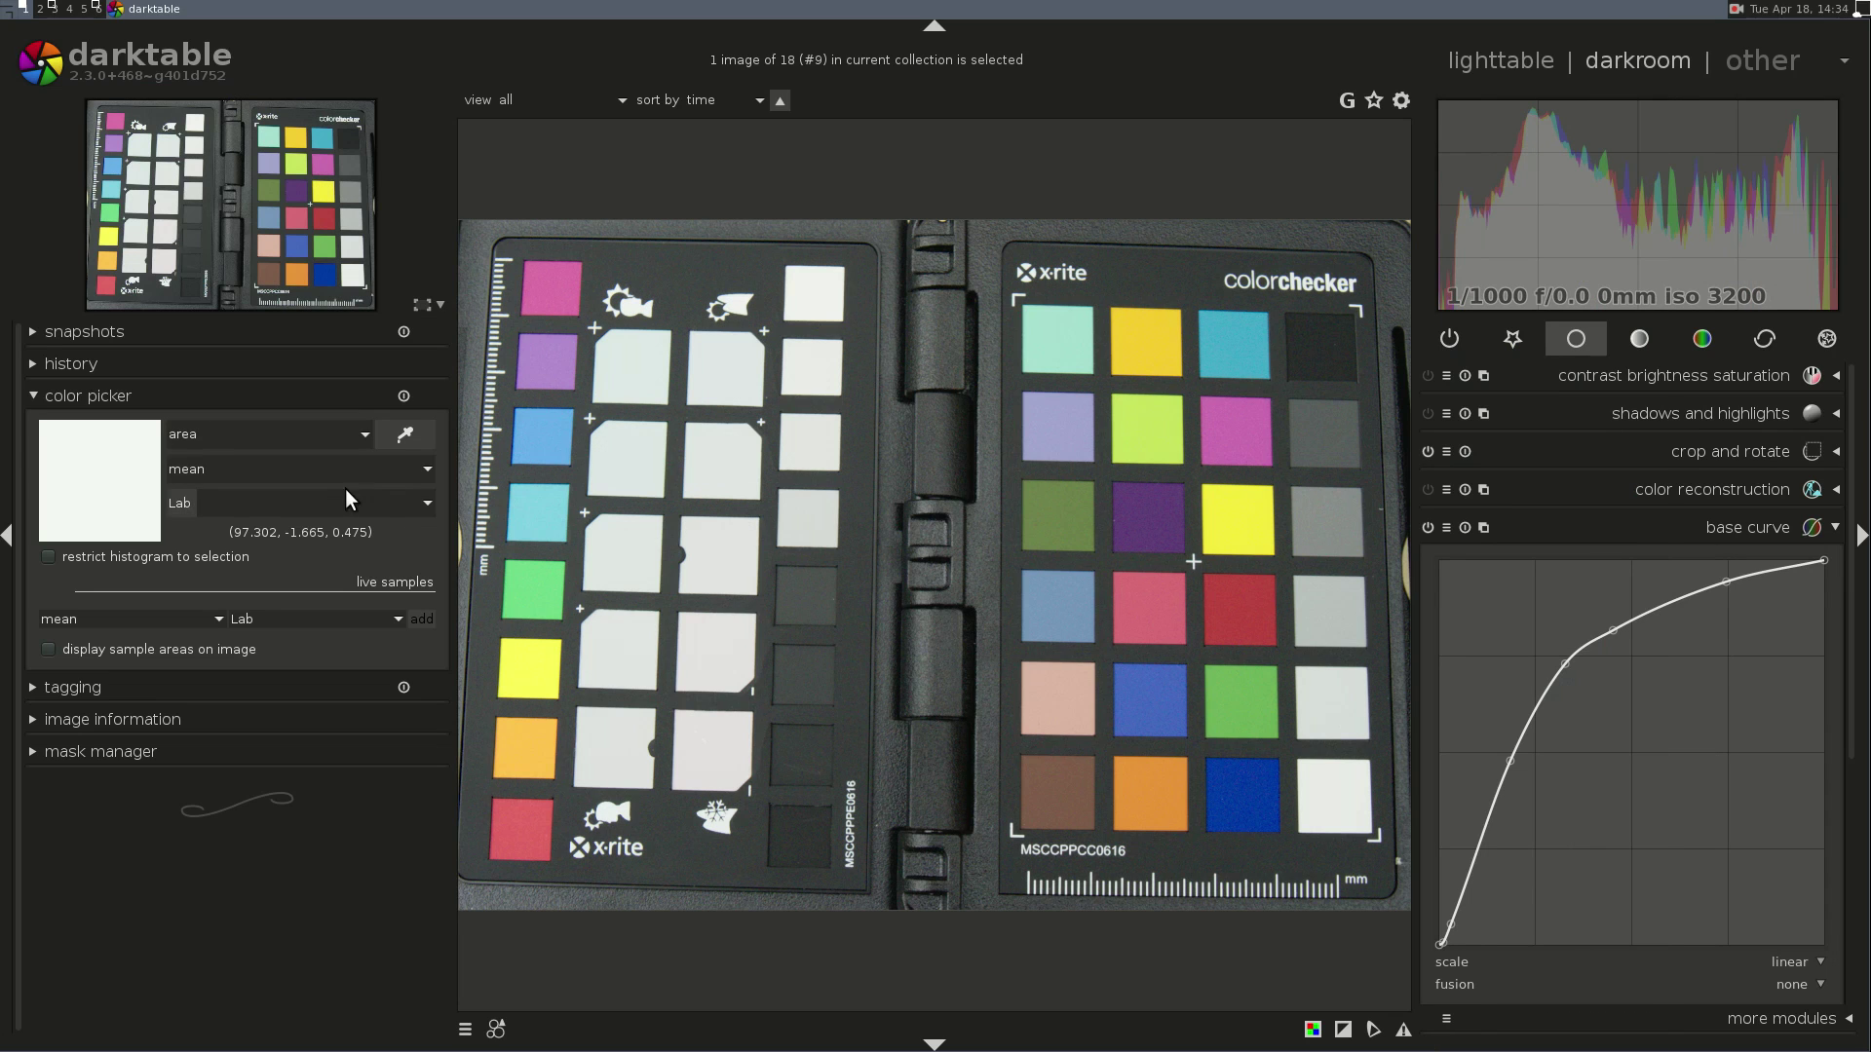
pyautogui.click(421, 431)
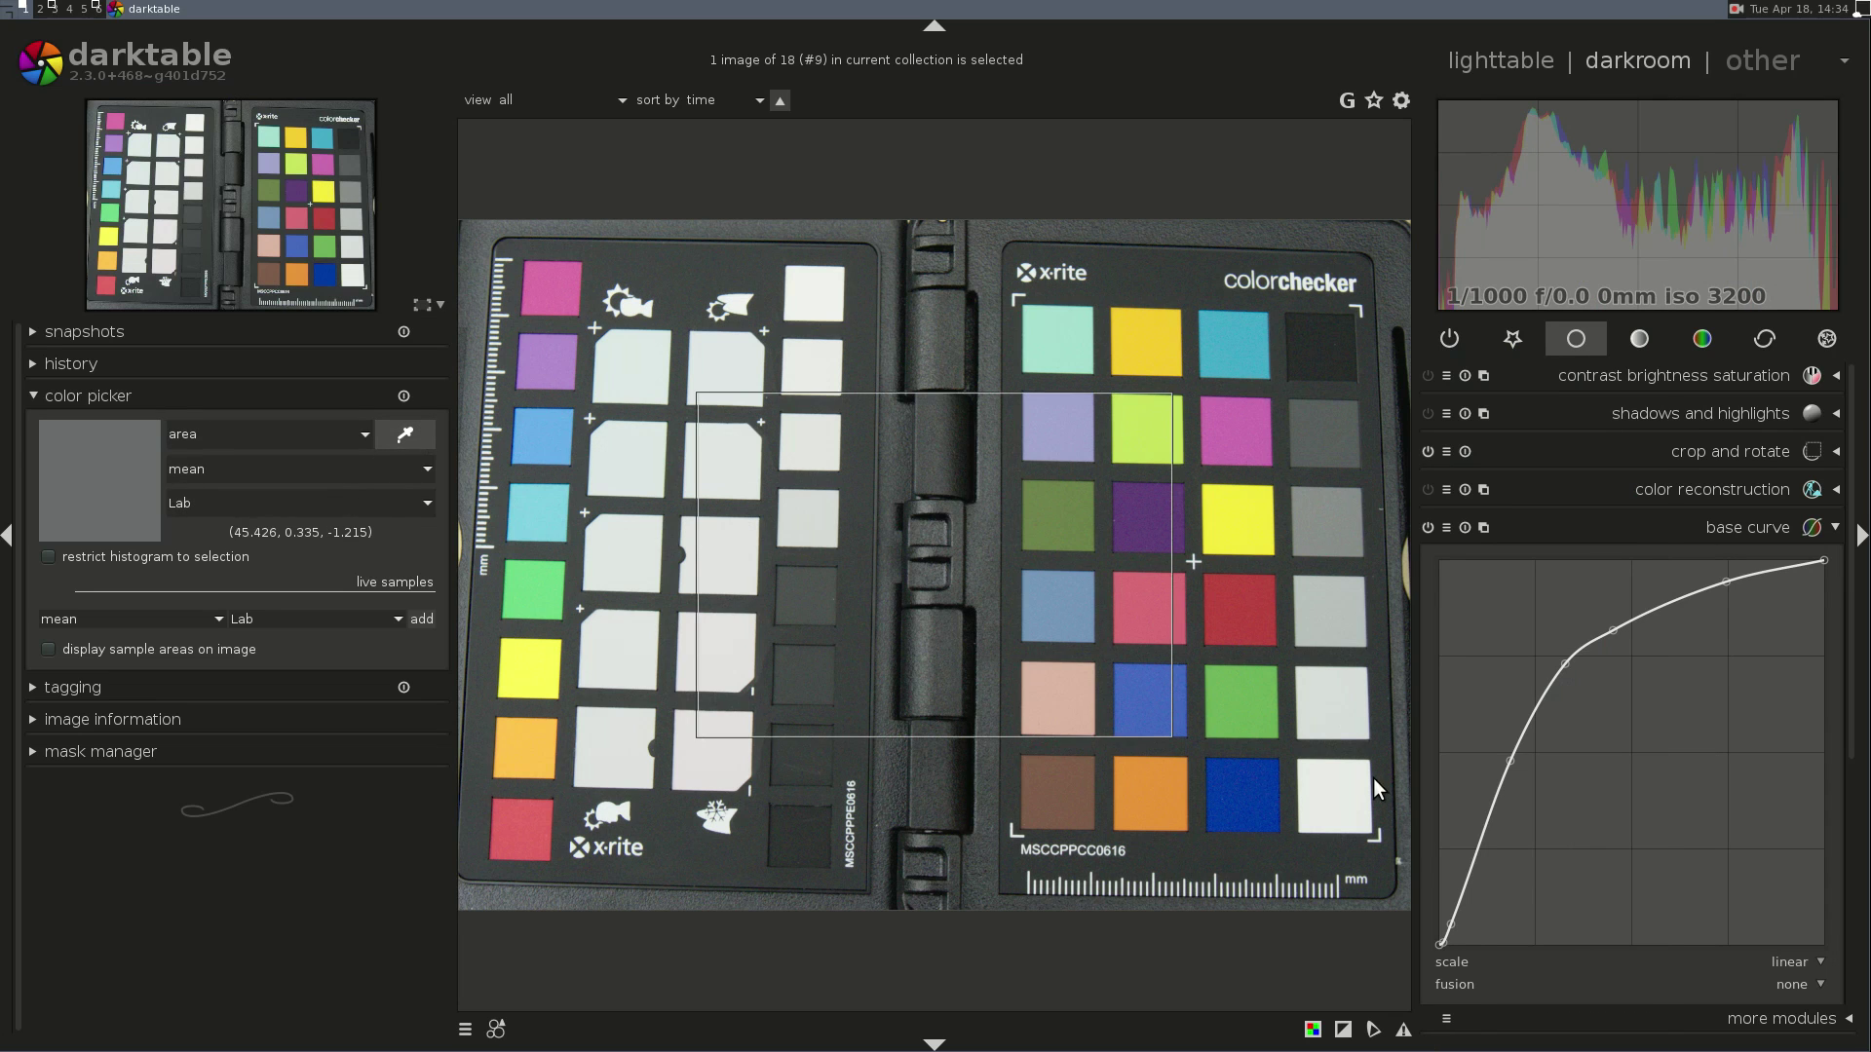
pyautogui.moveTo(1363, 771); pyautogui.dragTo(1307, 826)
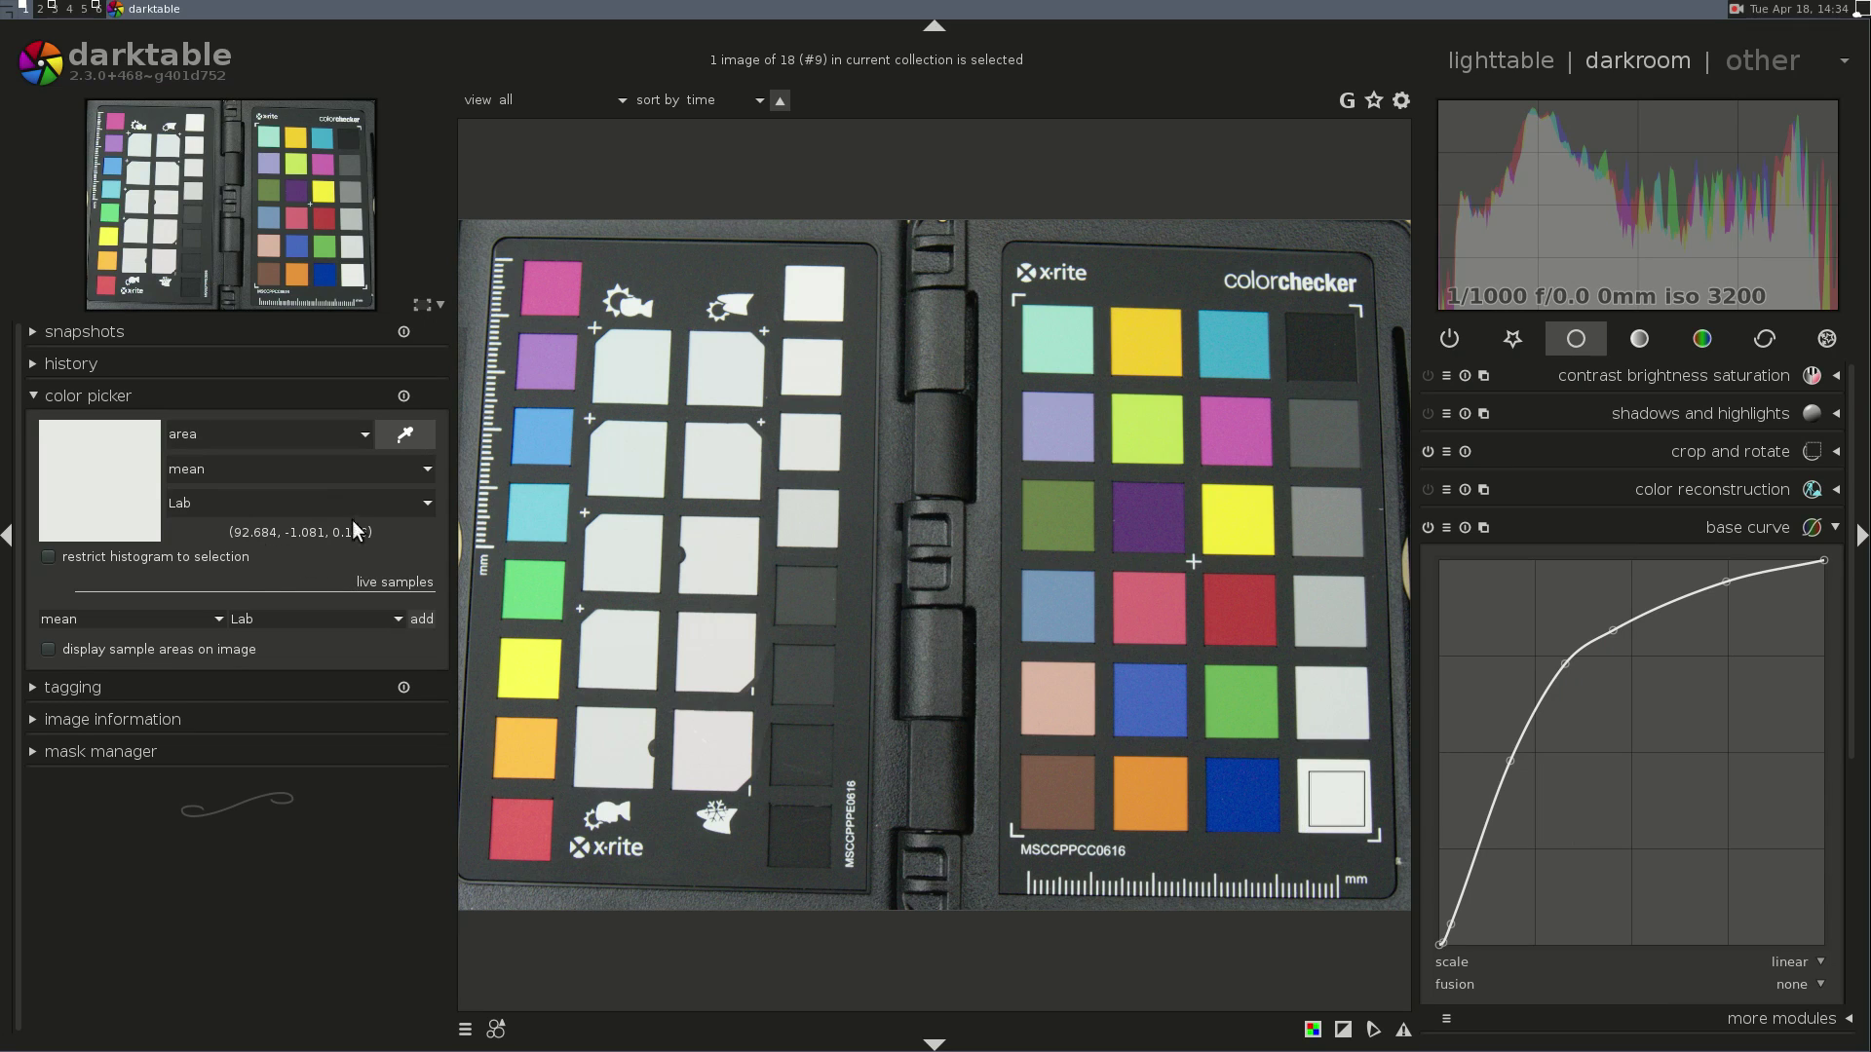
# - Set the output colour profile to Lab on both chart images
pyautogui.click(1702, 338)
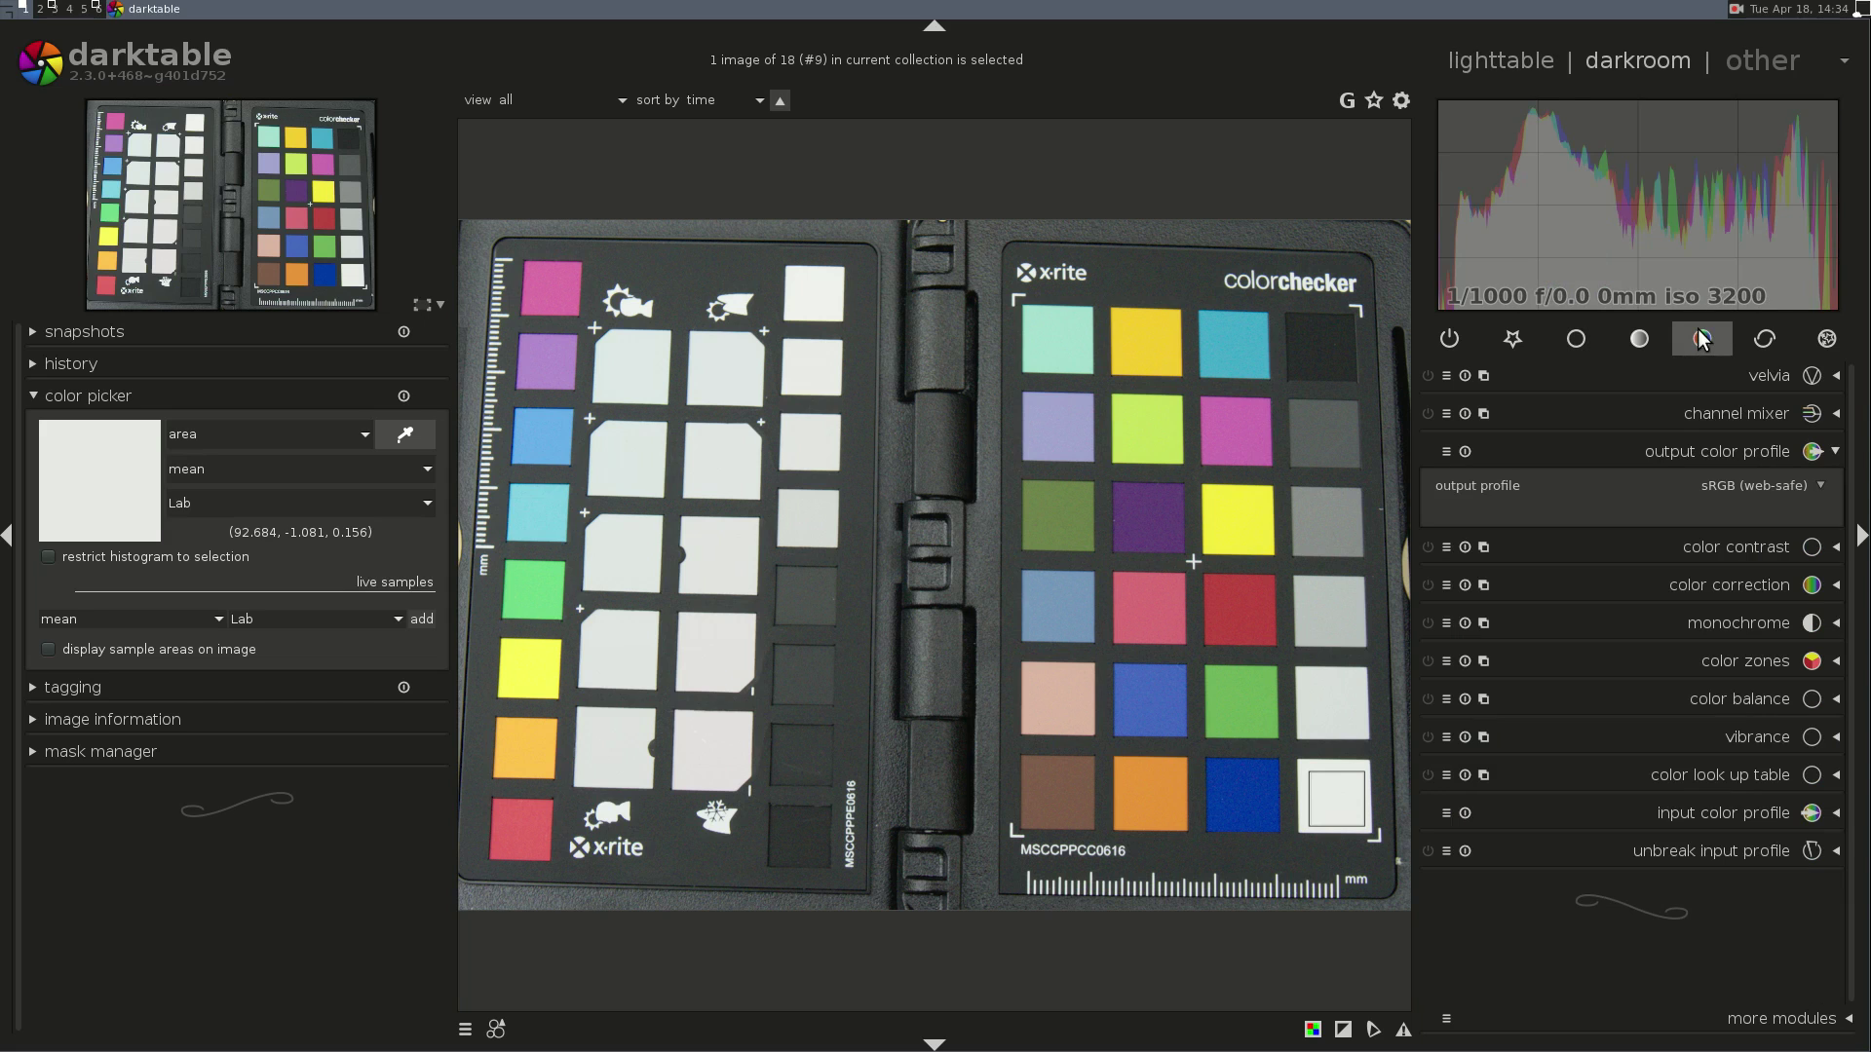
pyautogui.click(1776, 487)
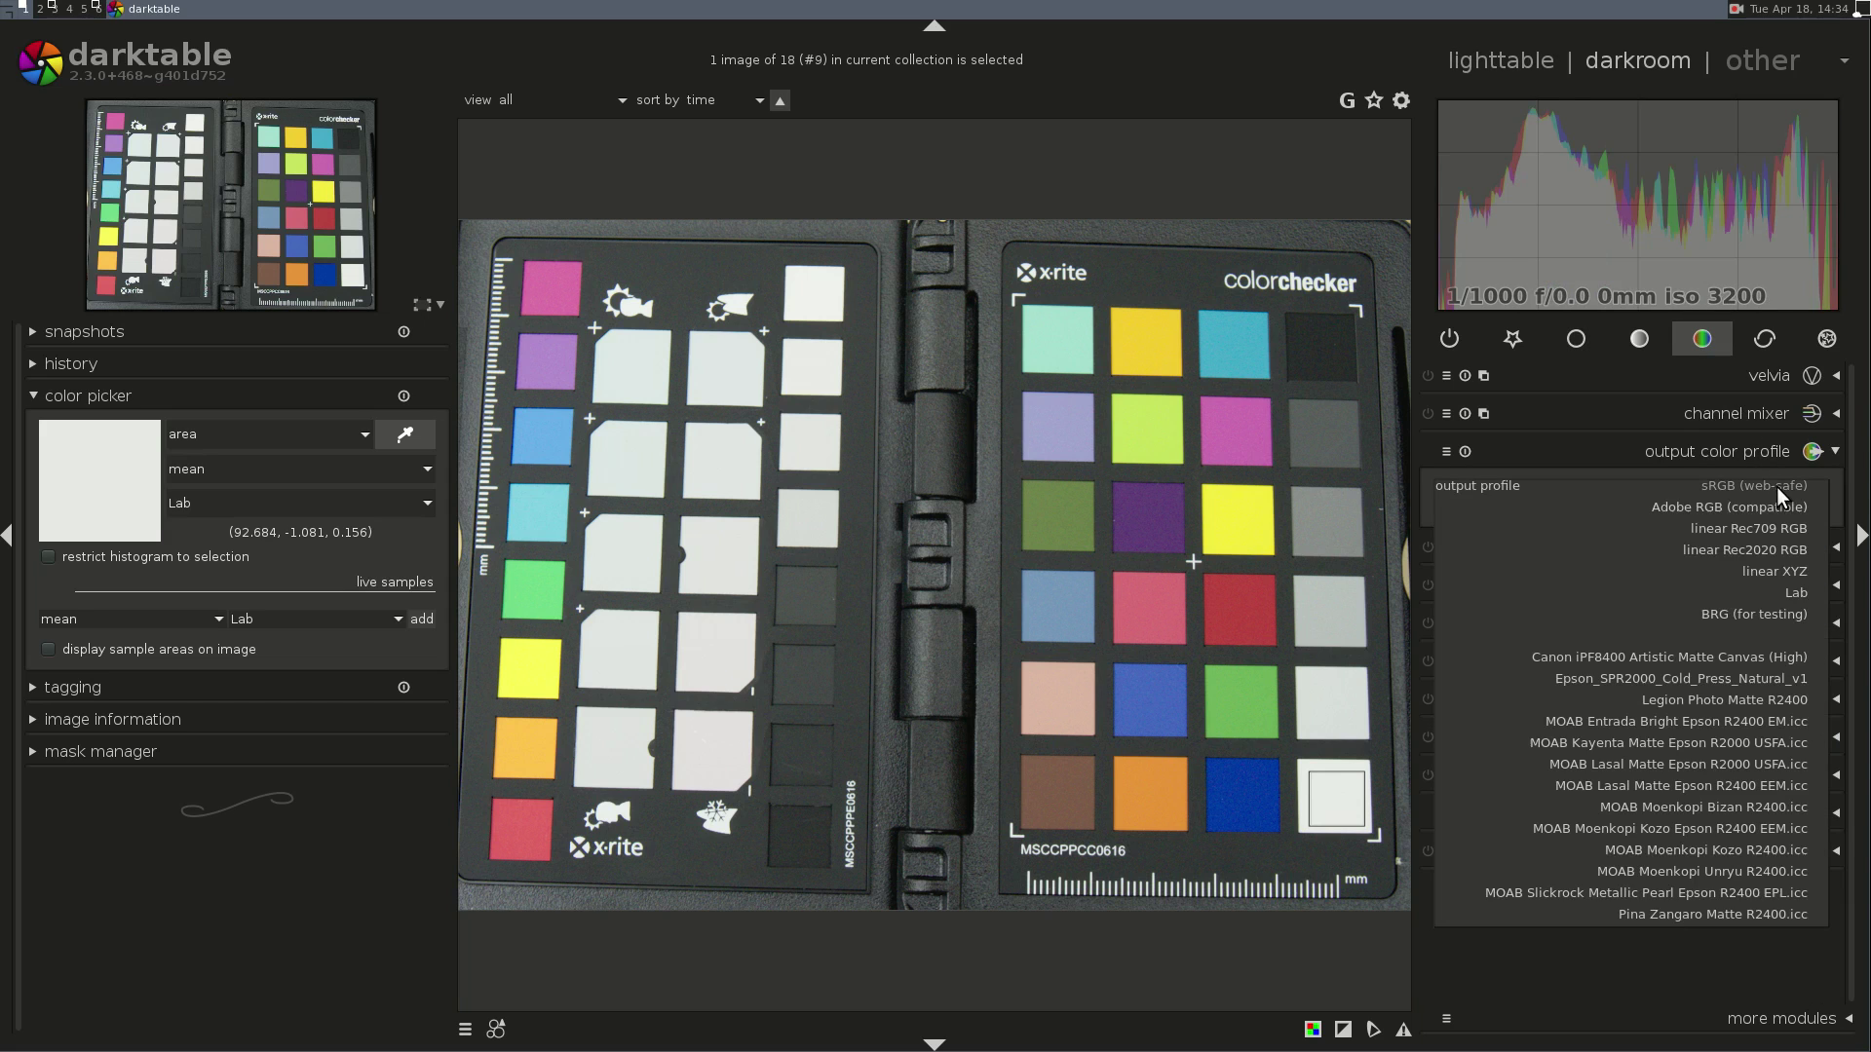
pyautogui.click(1798, 595)
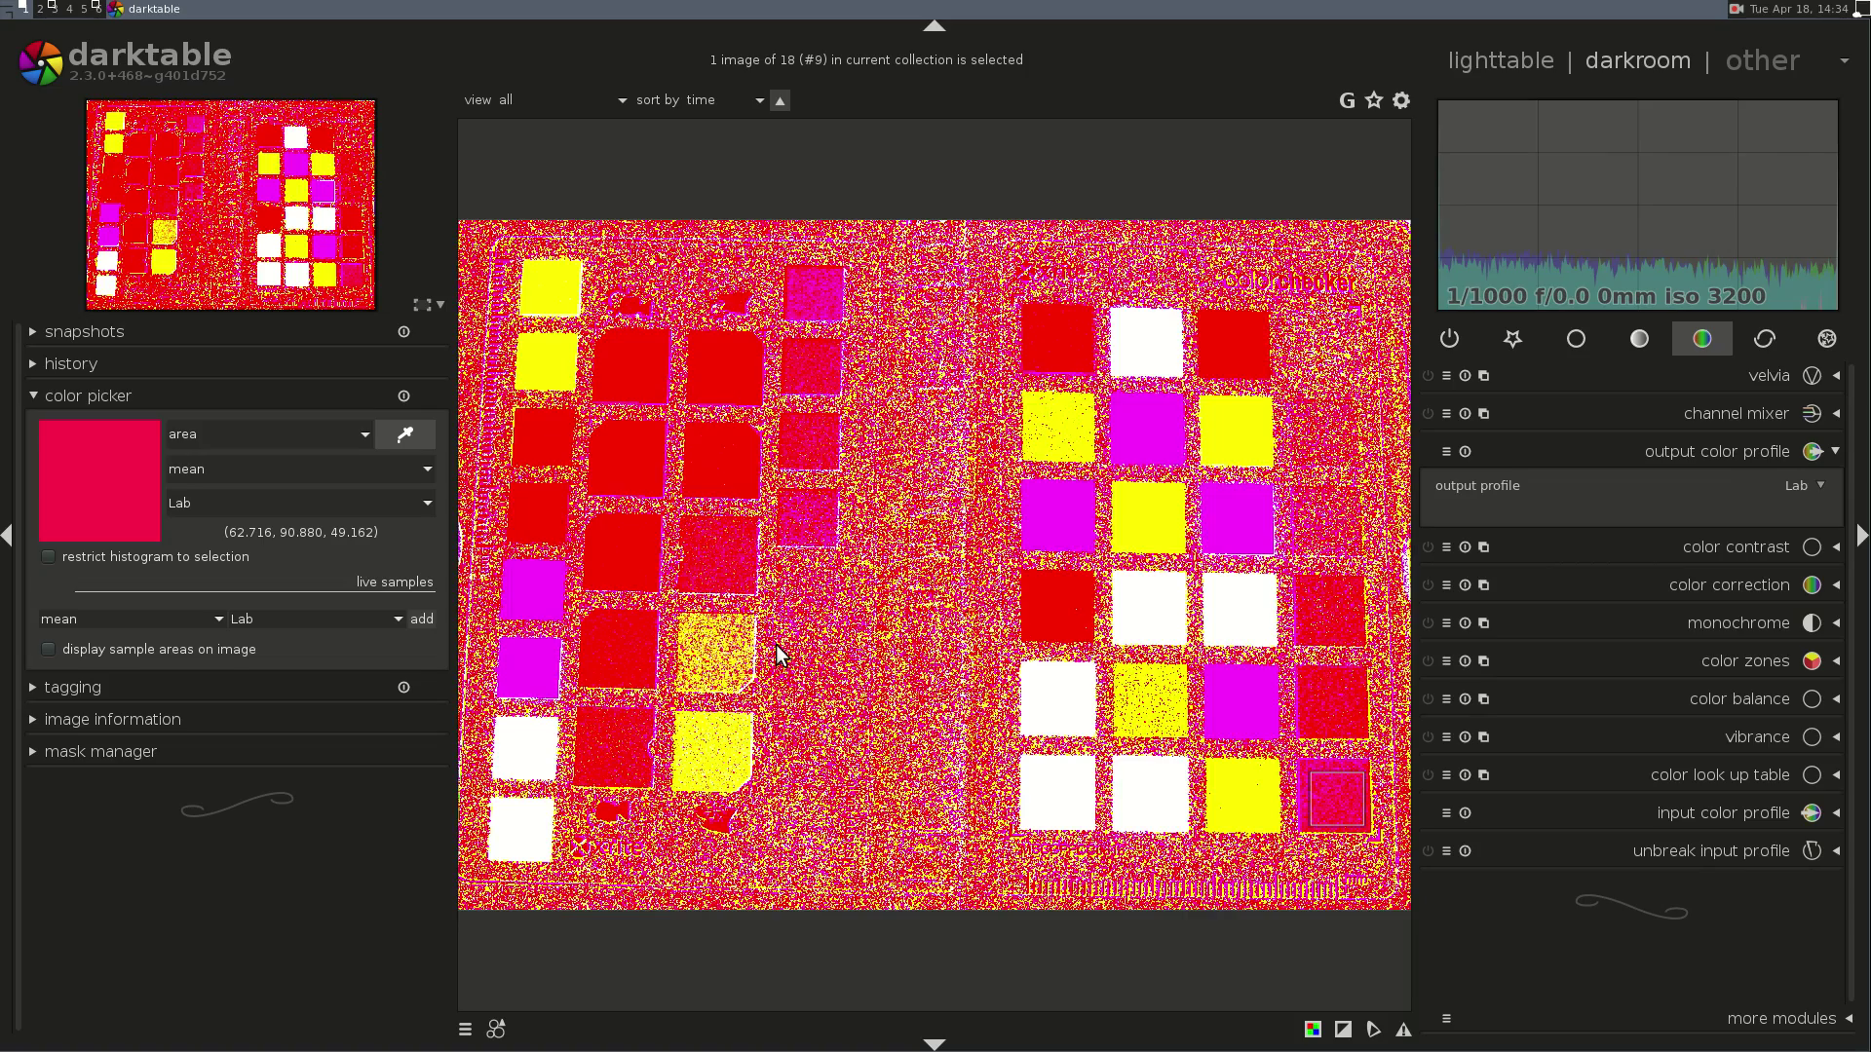
pyautogui.press('space')
pyautogui.click(1781, 483)
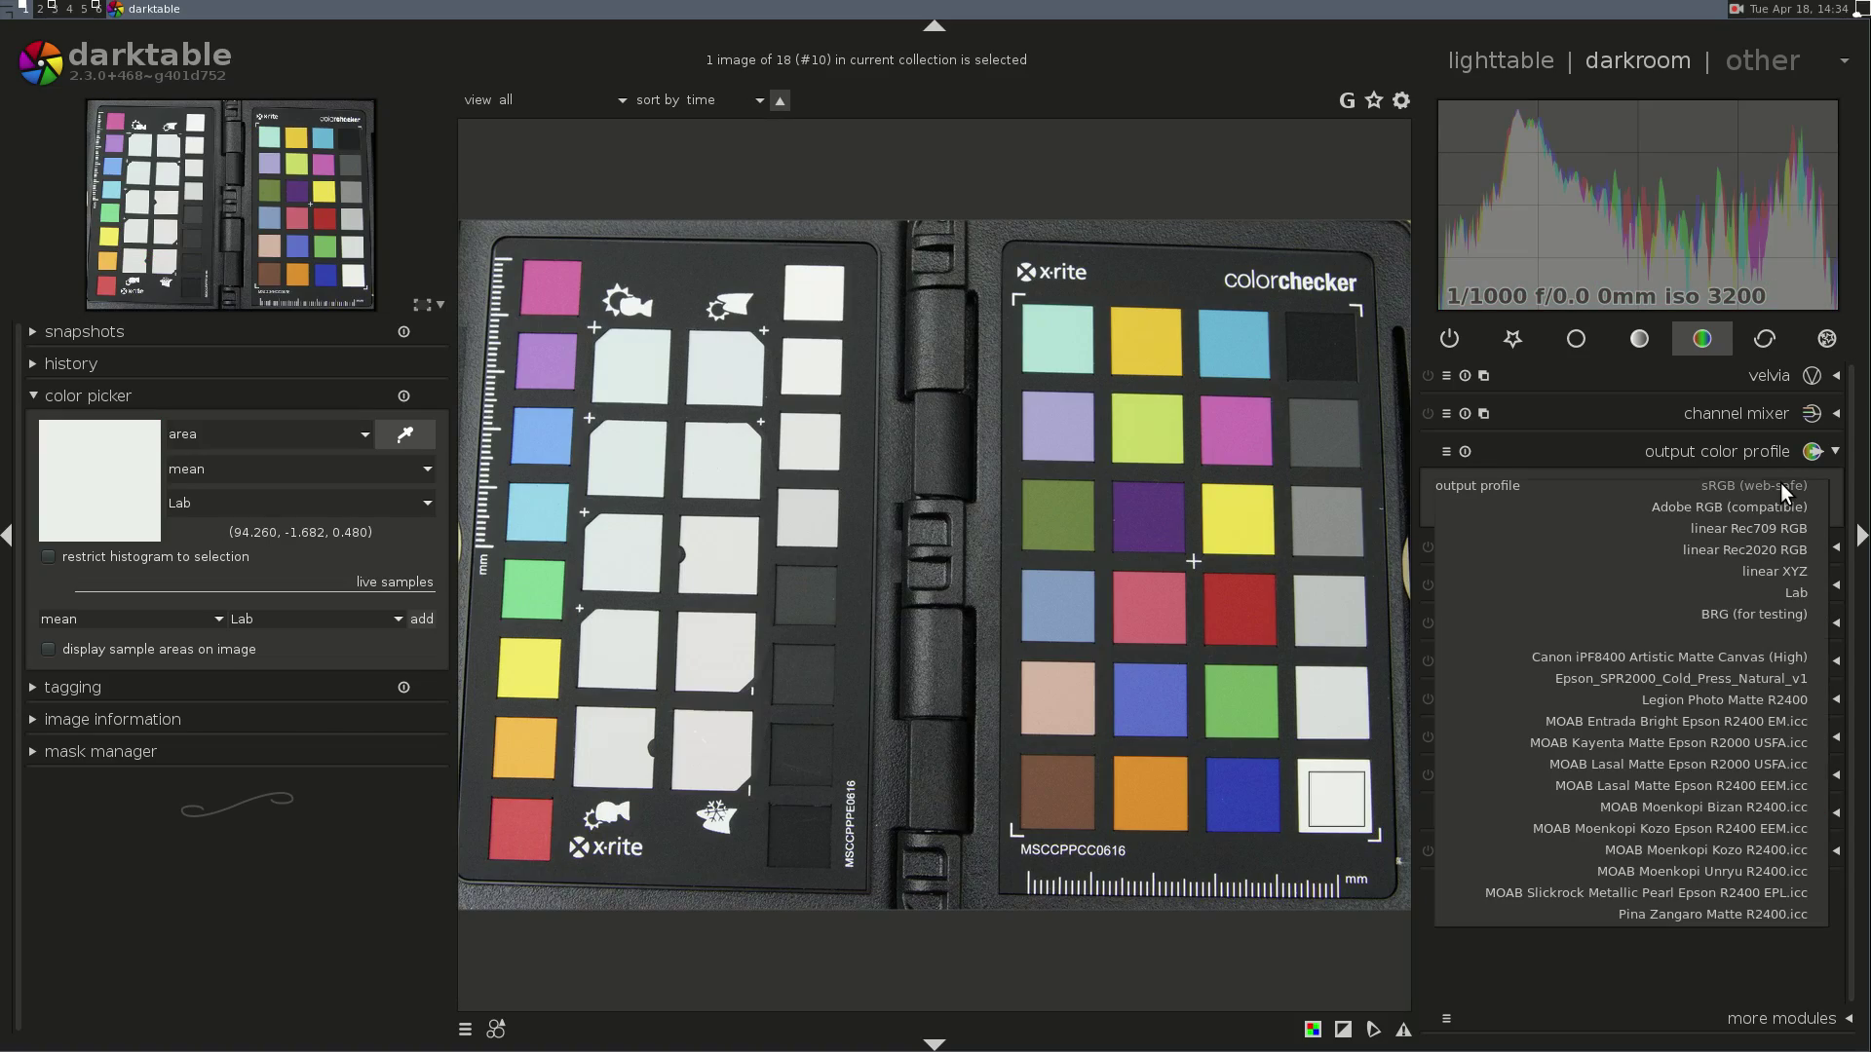
pyautogui.click(1797, 594)
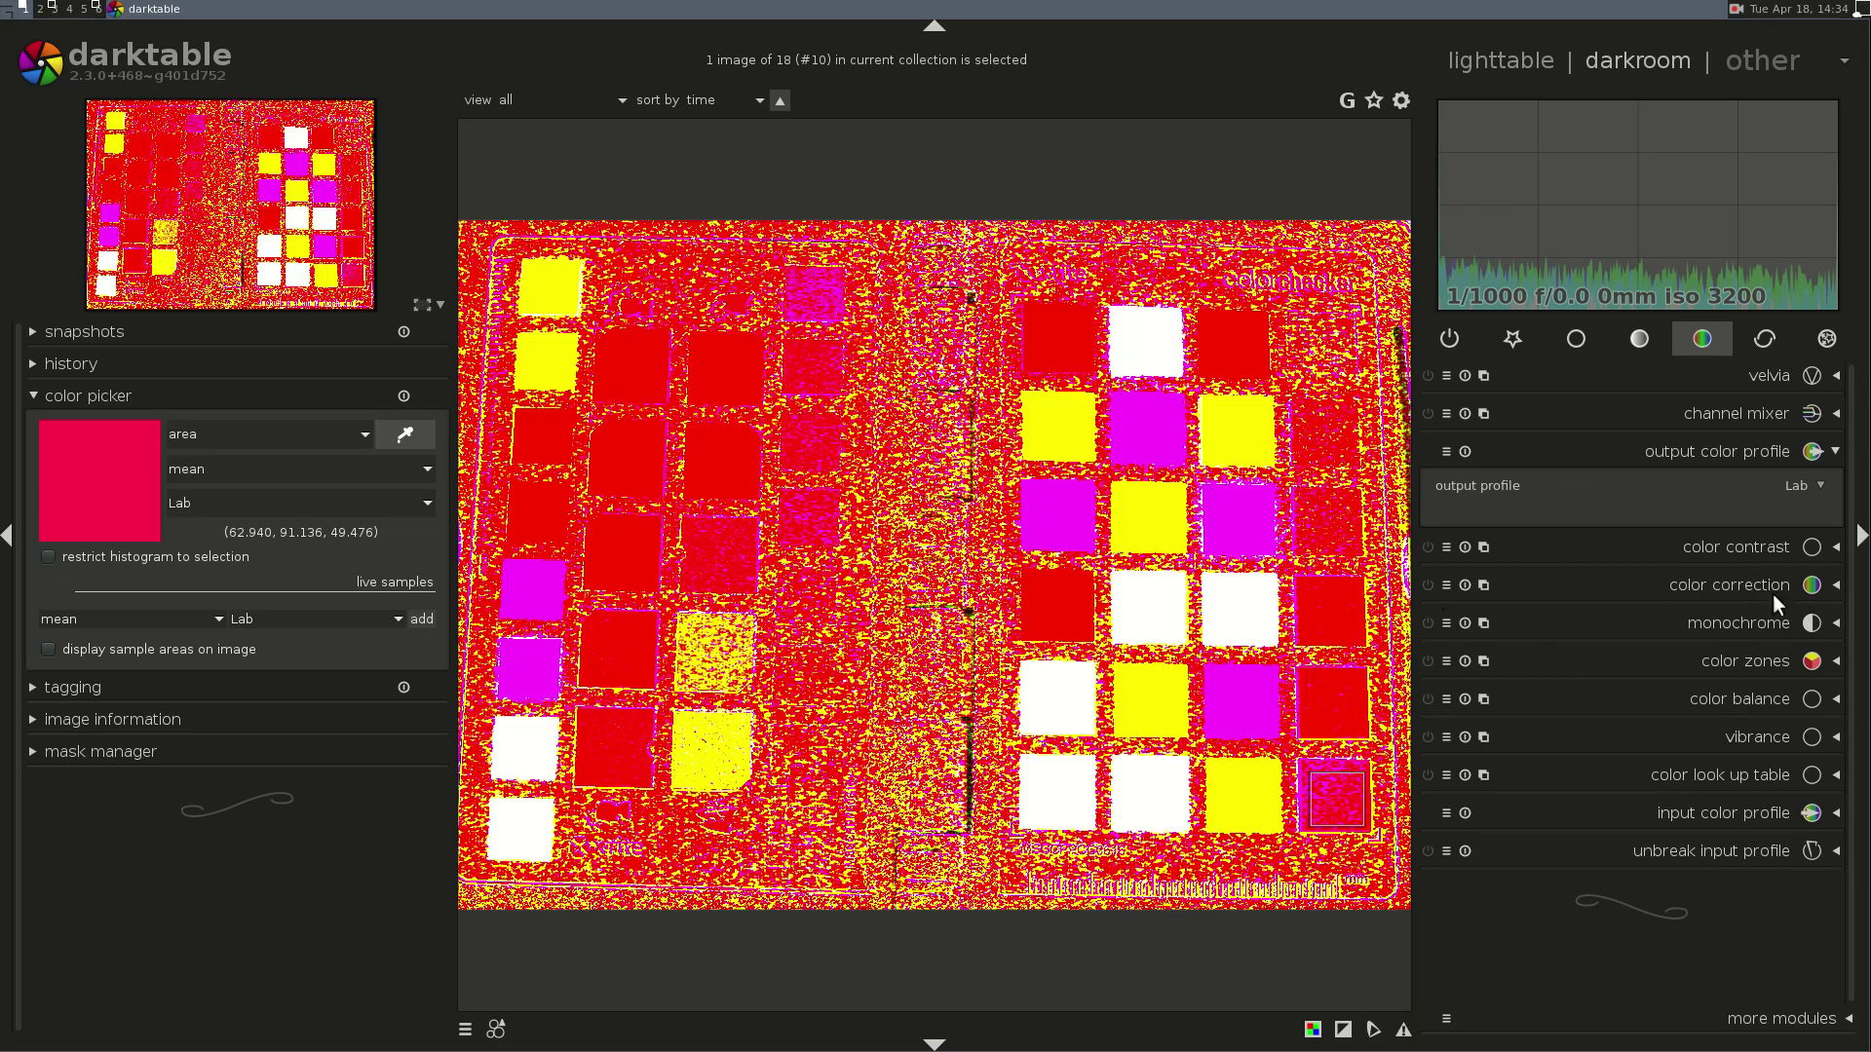
# - Select both Lab chart images and export them as PFM files
pyautogui.press('l')
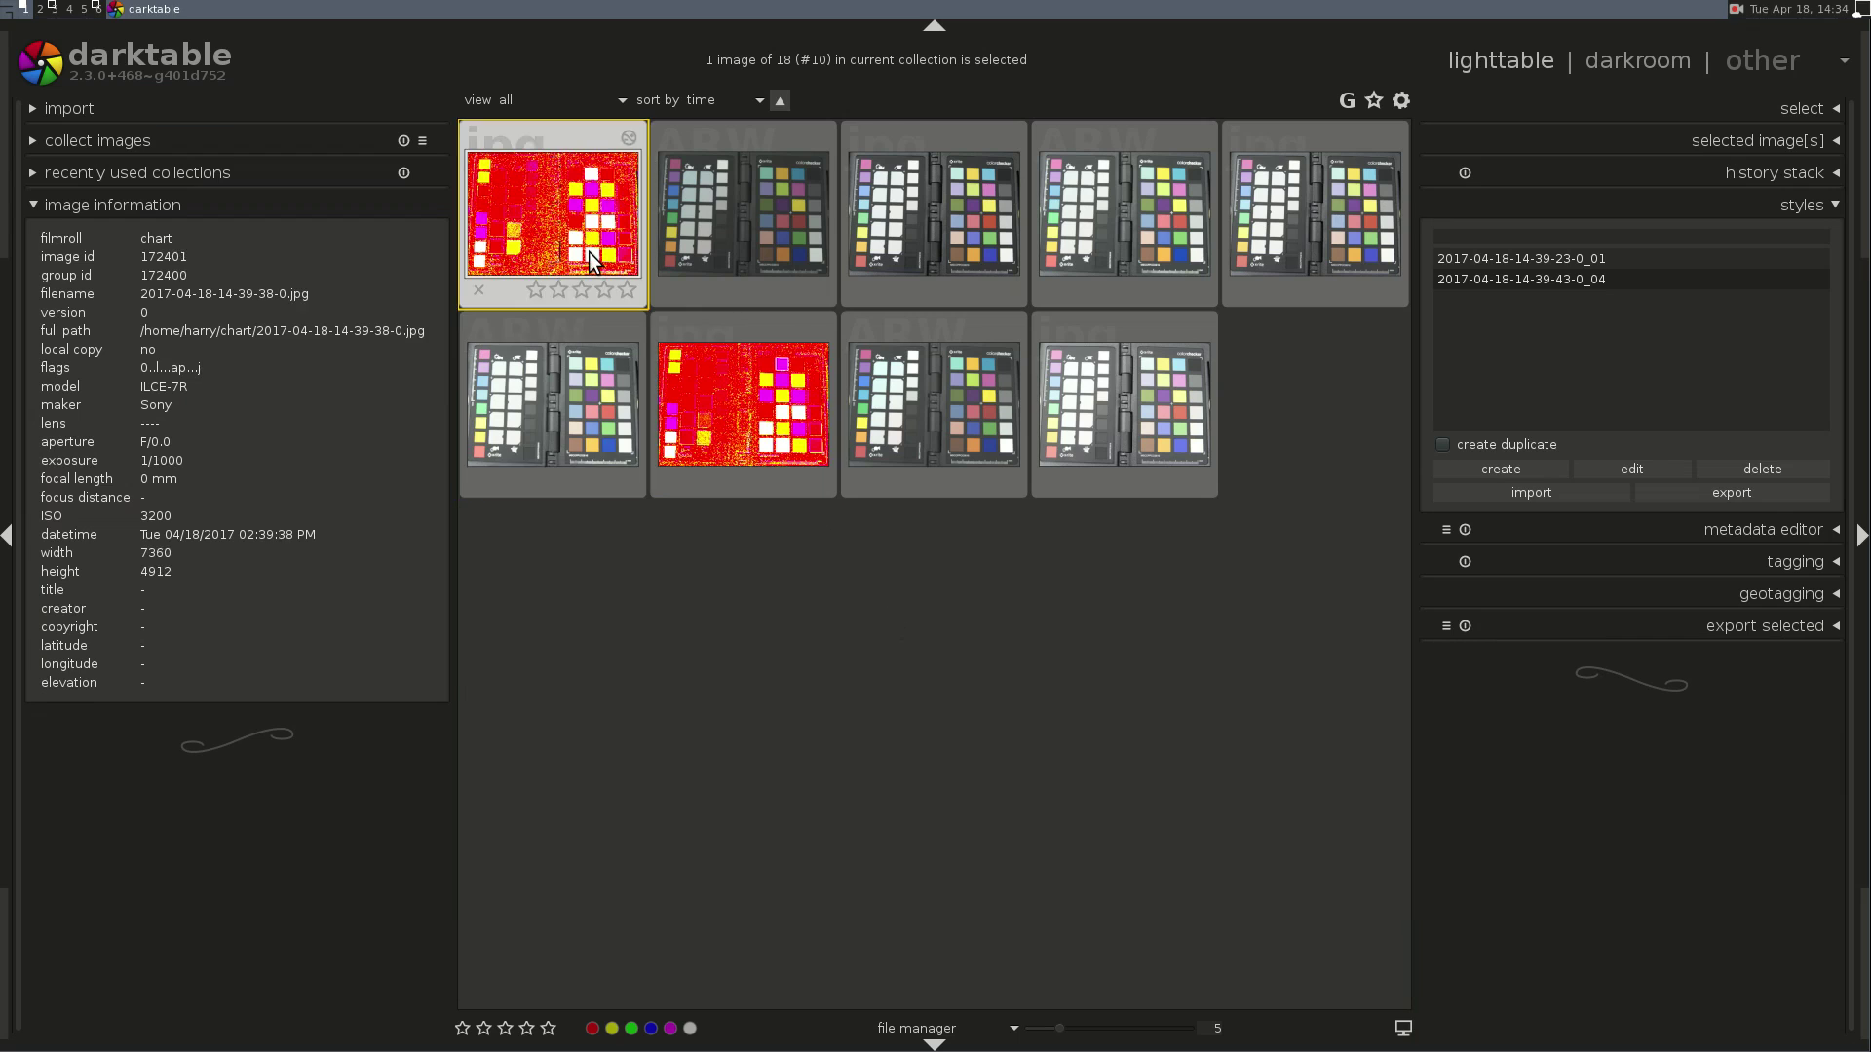
pyautogui.keyDown('ctrl'); pyautogui.click(1312, 208); pyautogui.keyUp('ctrl')
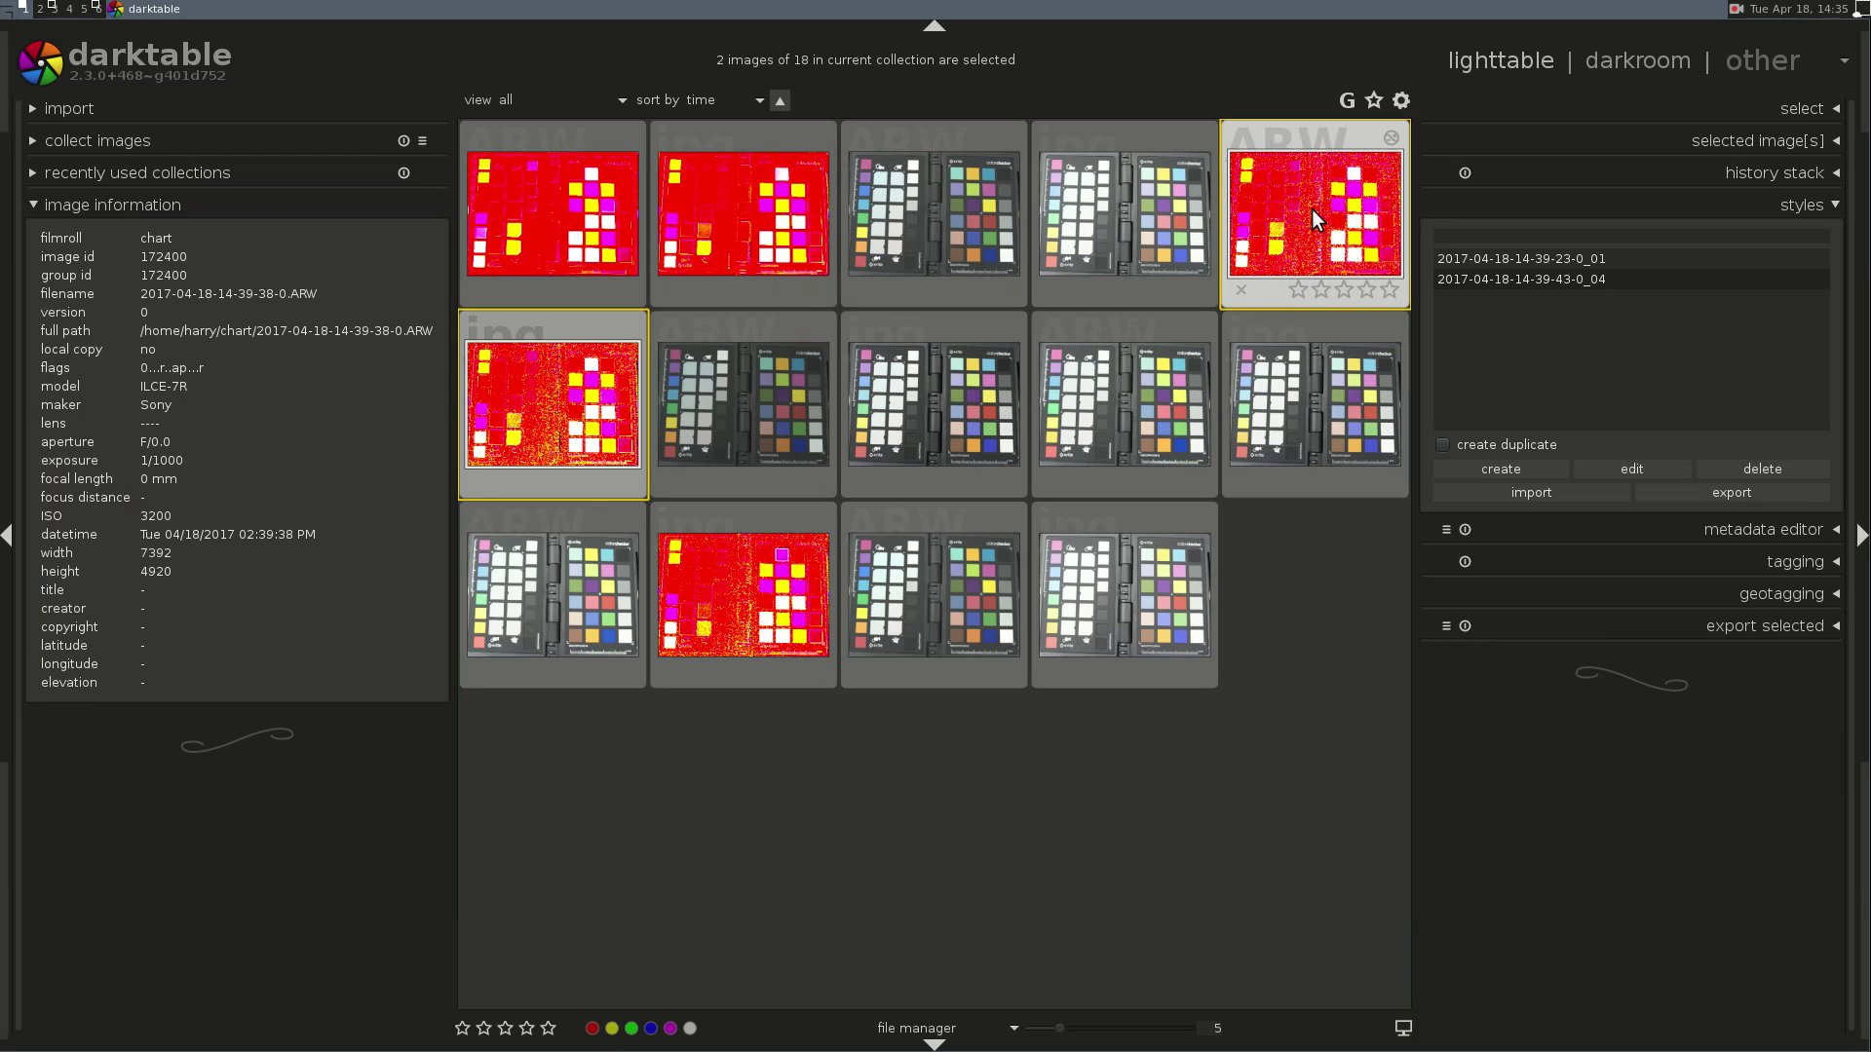
pyautogui.click(1795, 633)
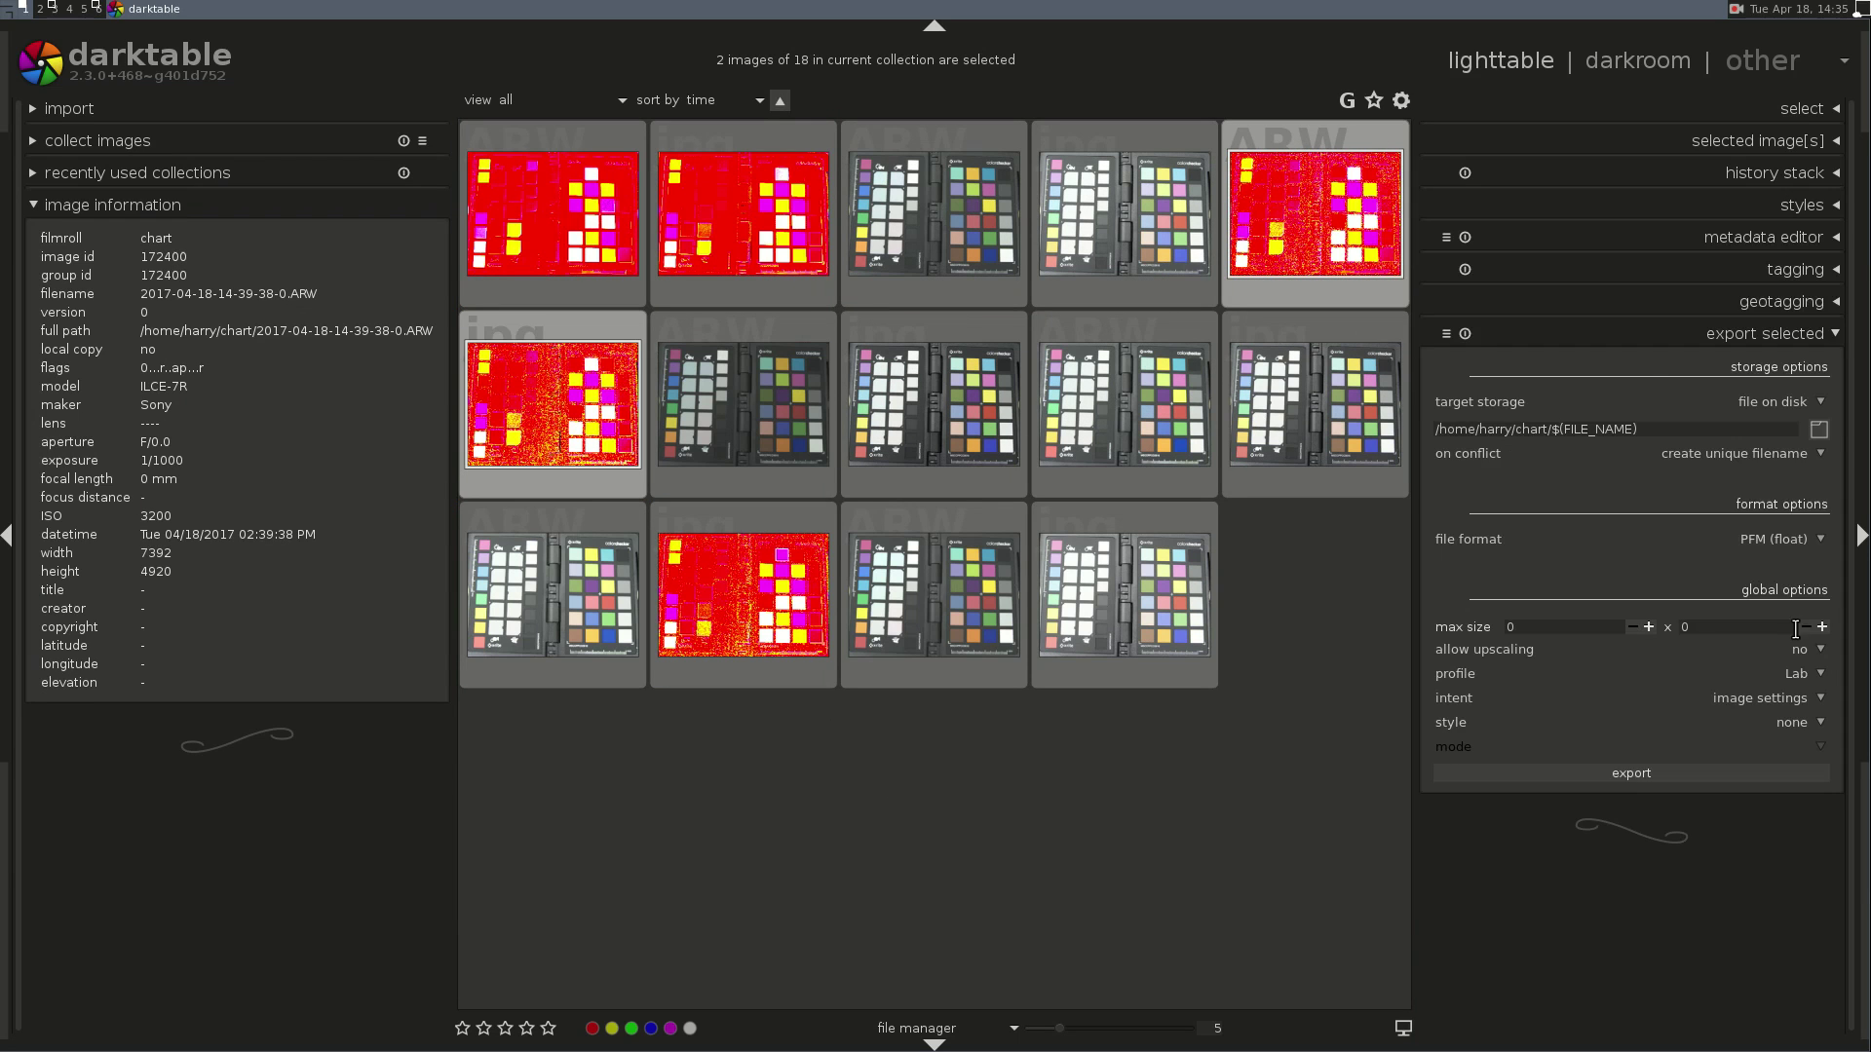
pyautogui.click(1751, 772)
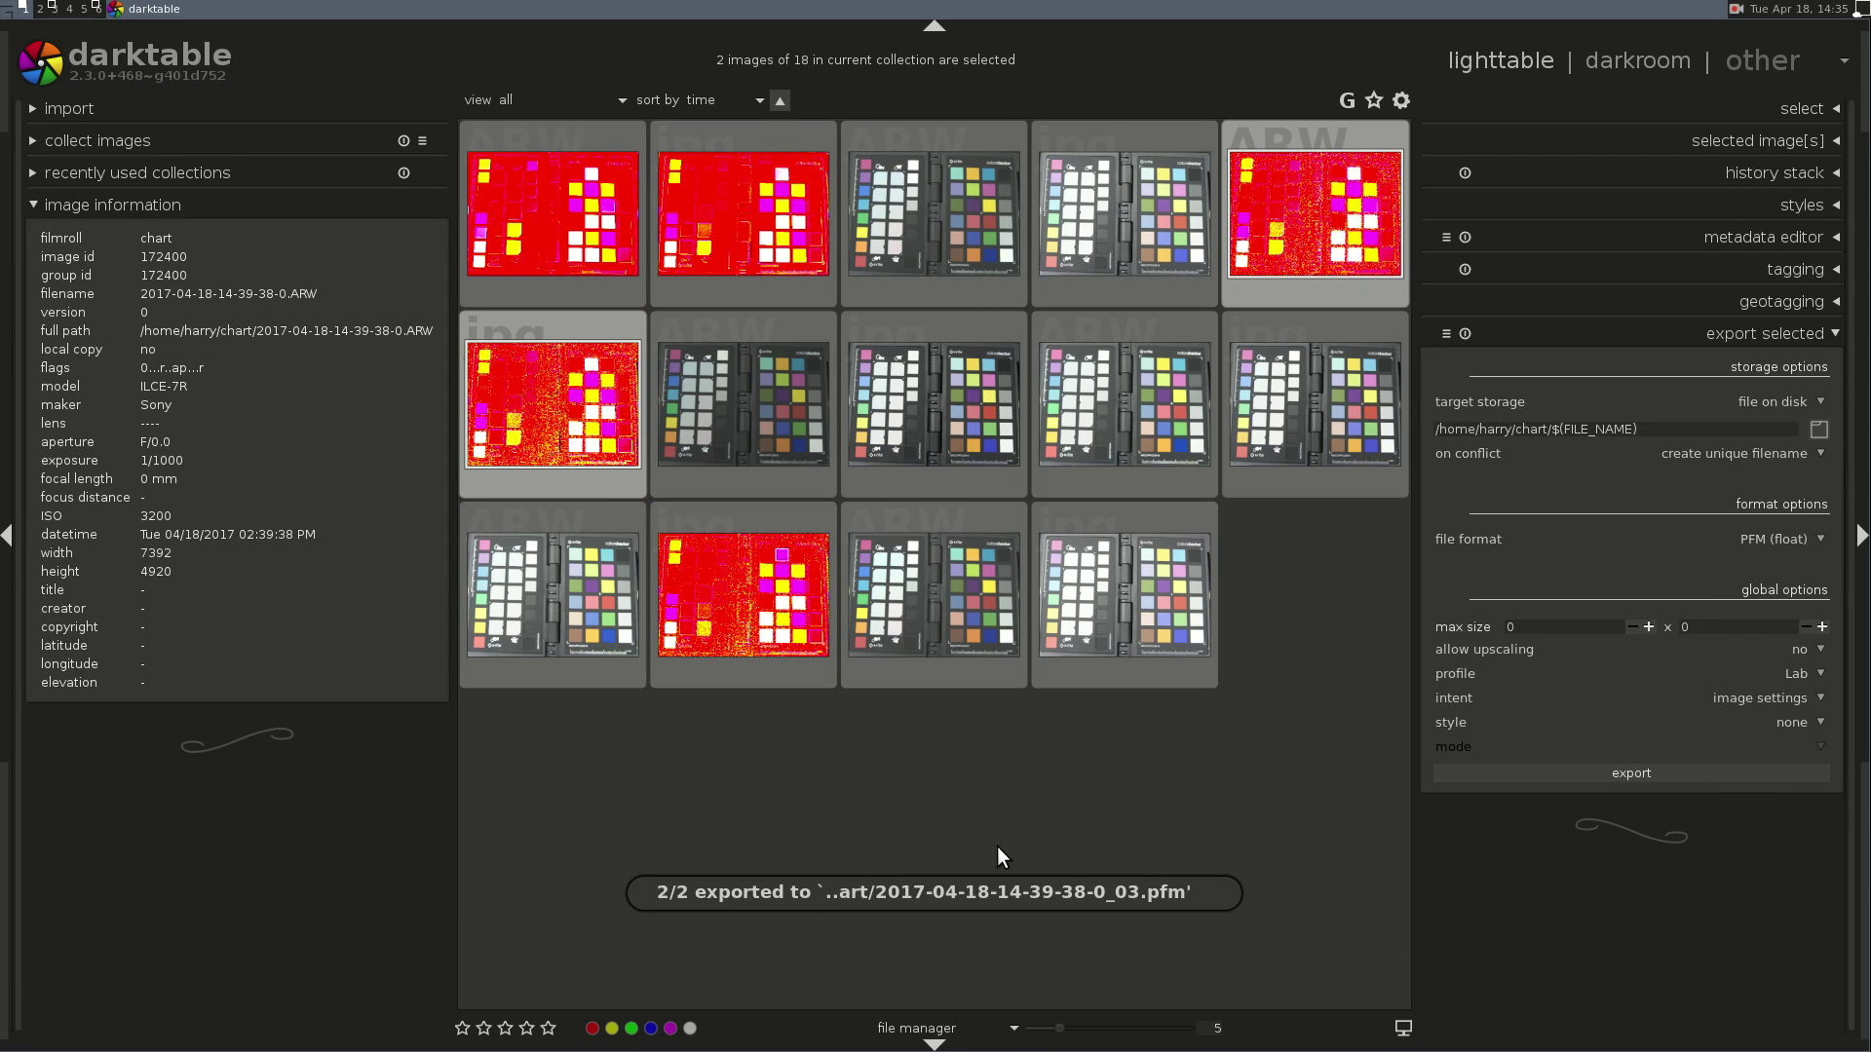
pyautogui.press('super+2')
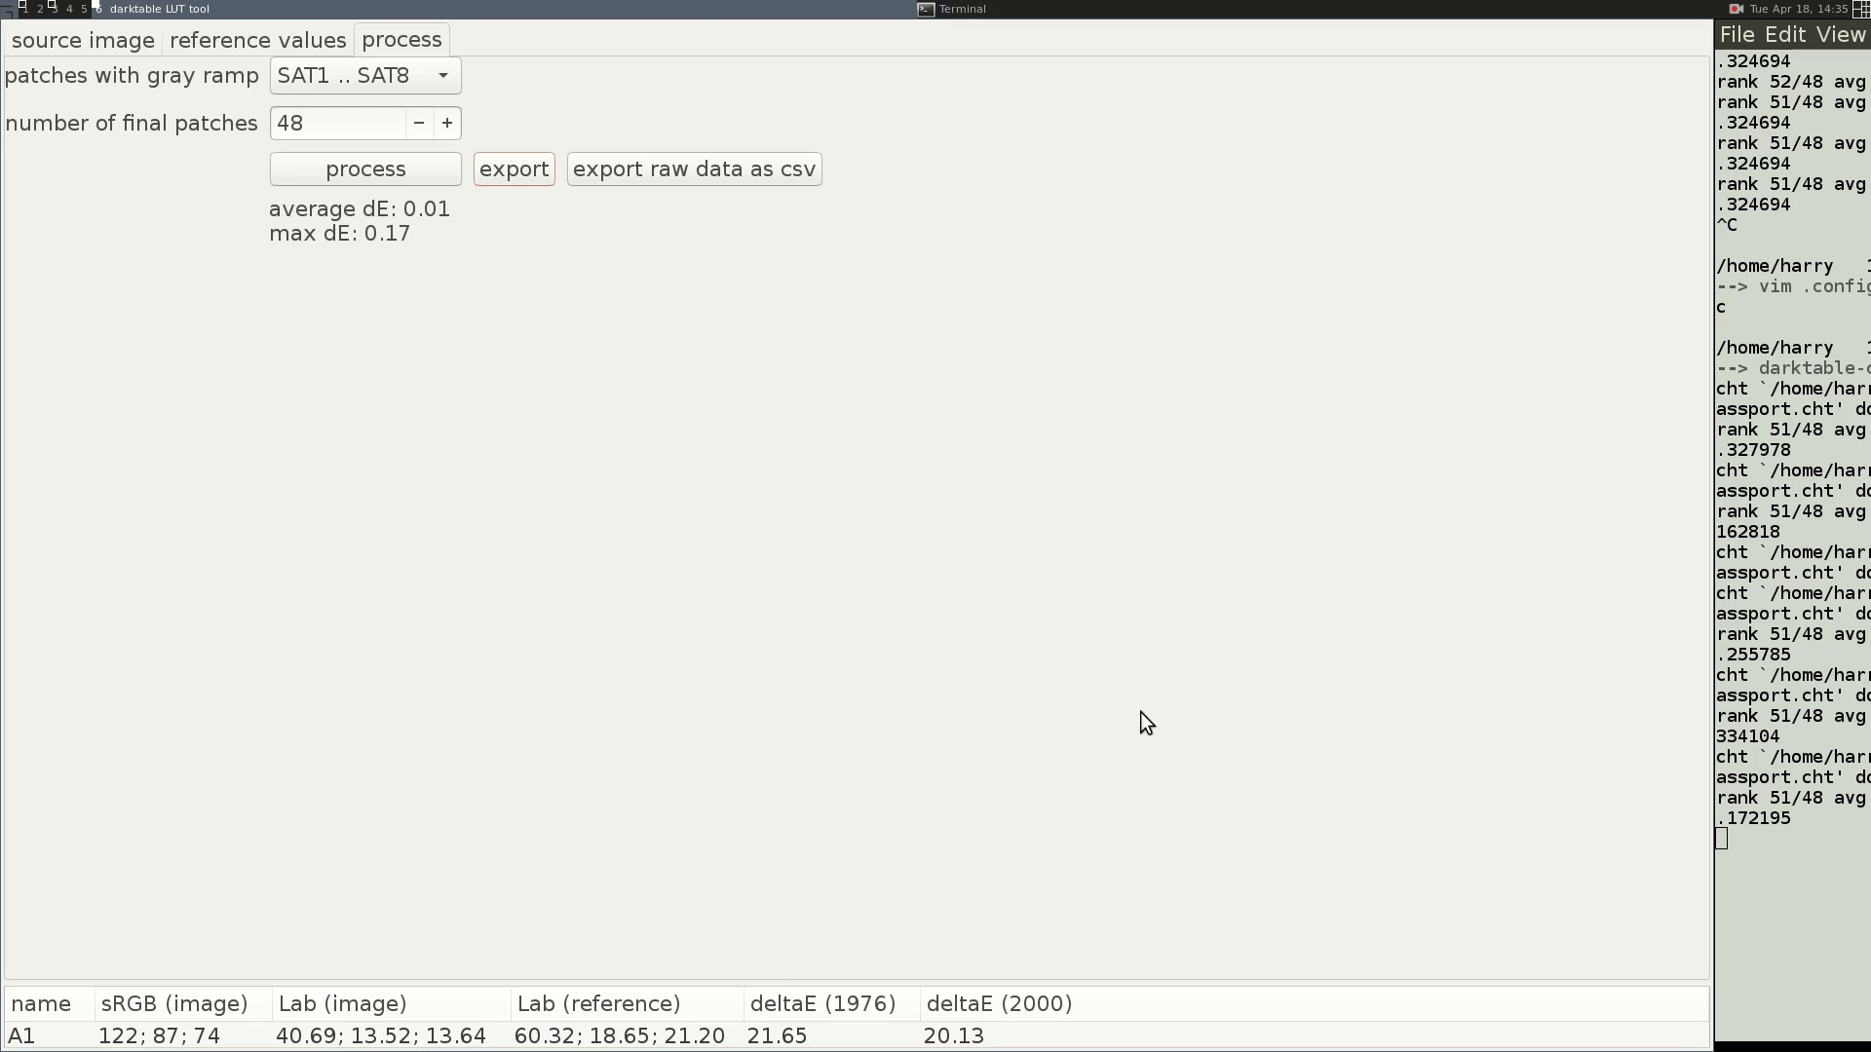
# - Open the source chart image chooser and sort files by modification date, newest first
pyautogui.click(54, 35)
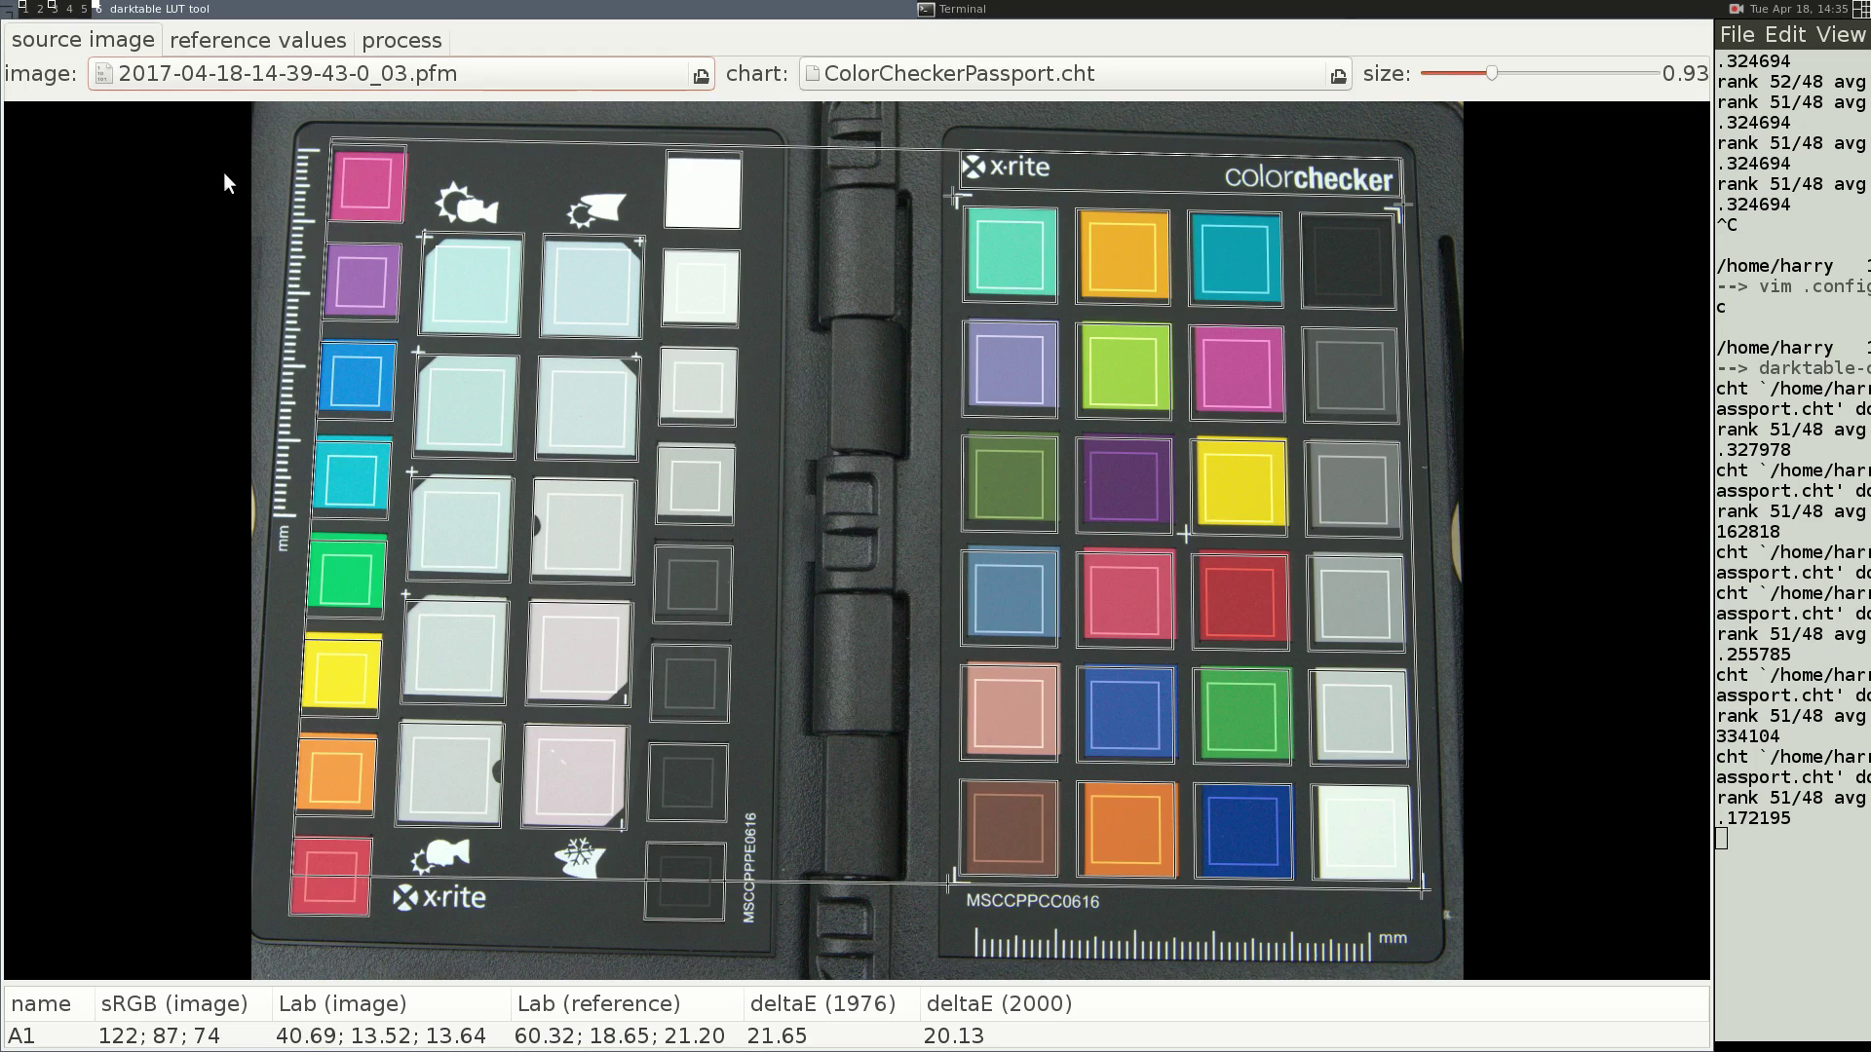
pyautogui.click(185, 75)
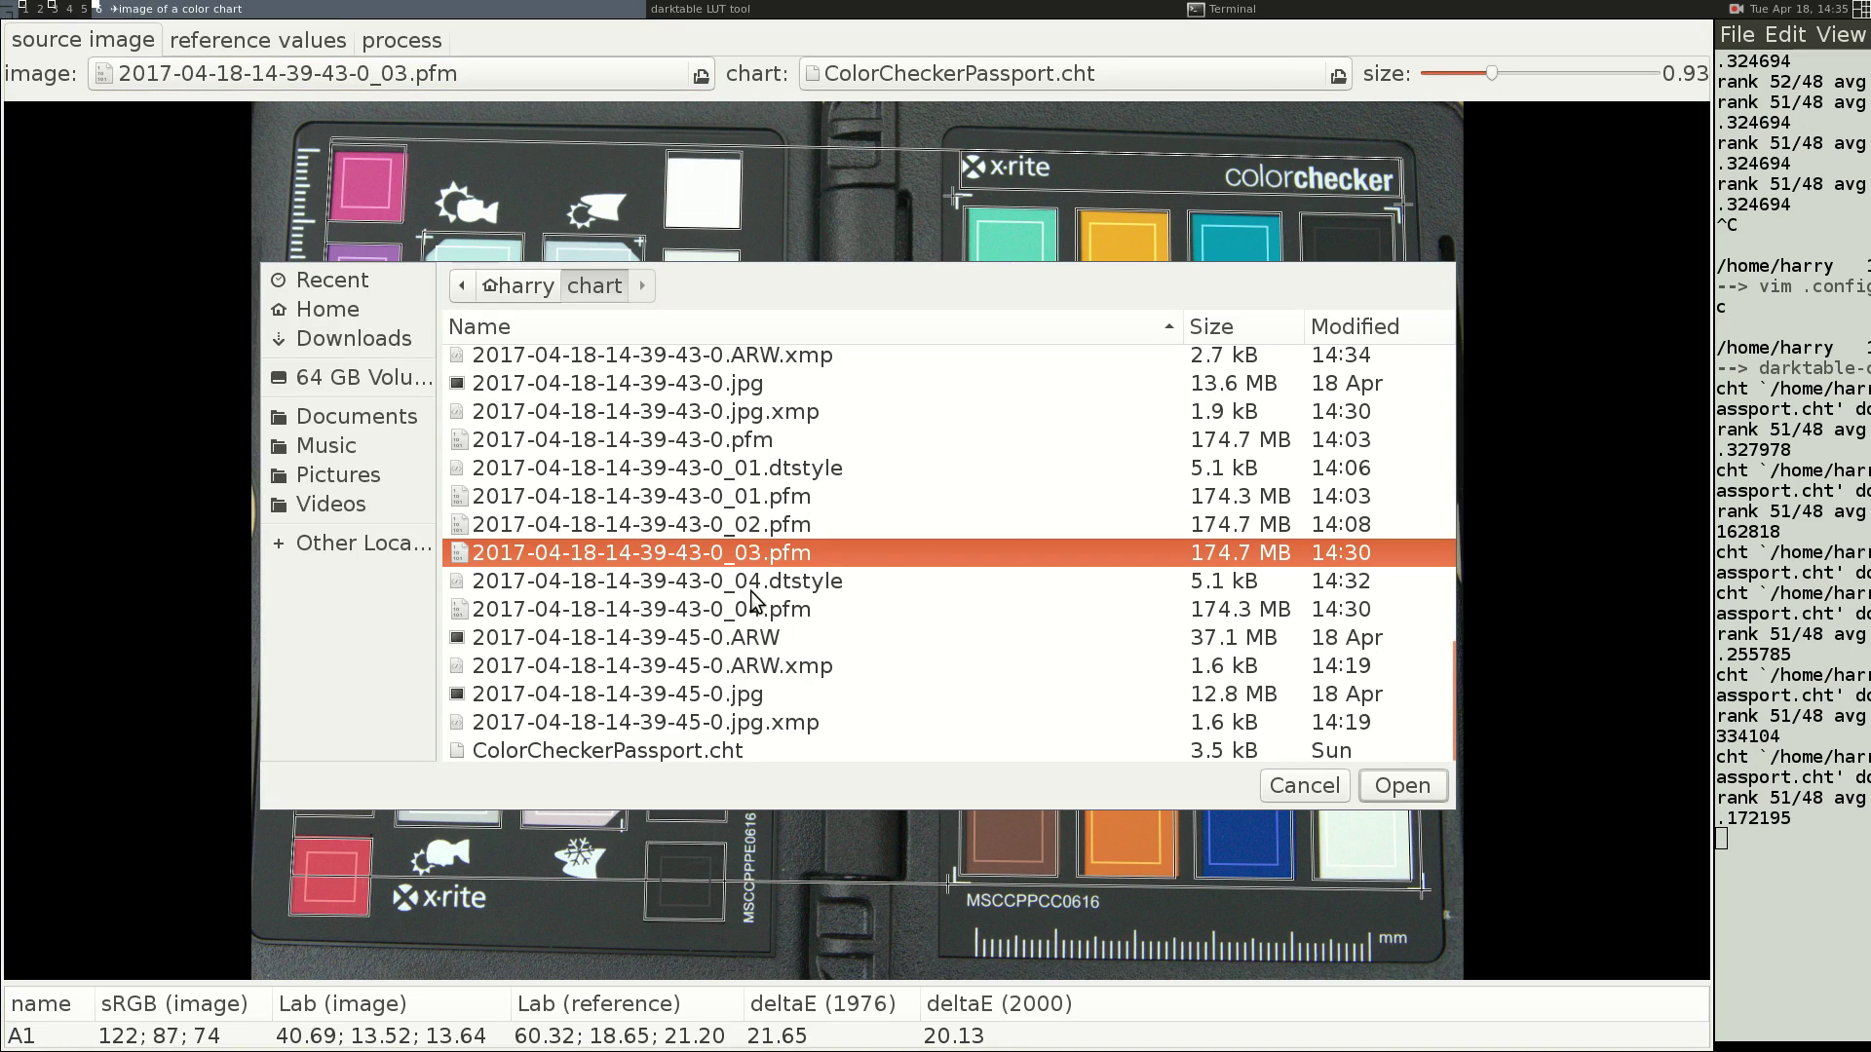
pyautogui.scroll(1, 756, 599)
pyautogui.click(1358, 329)
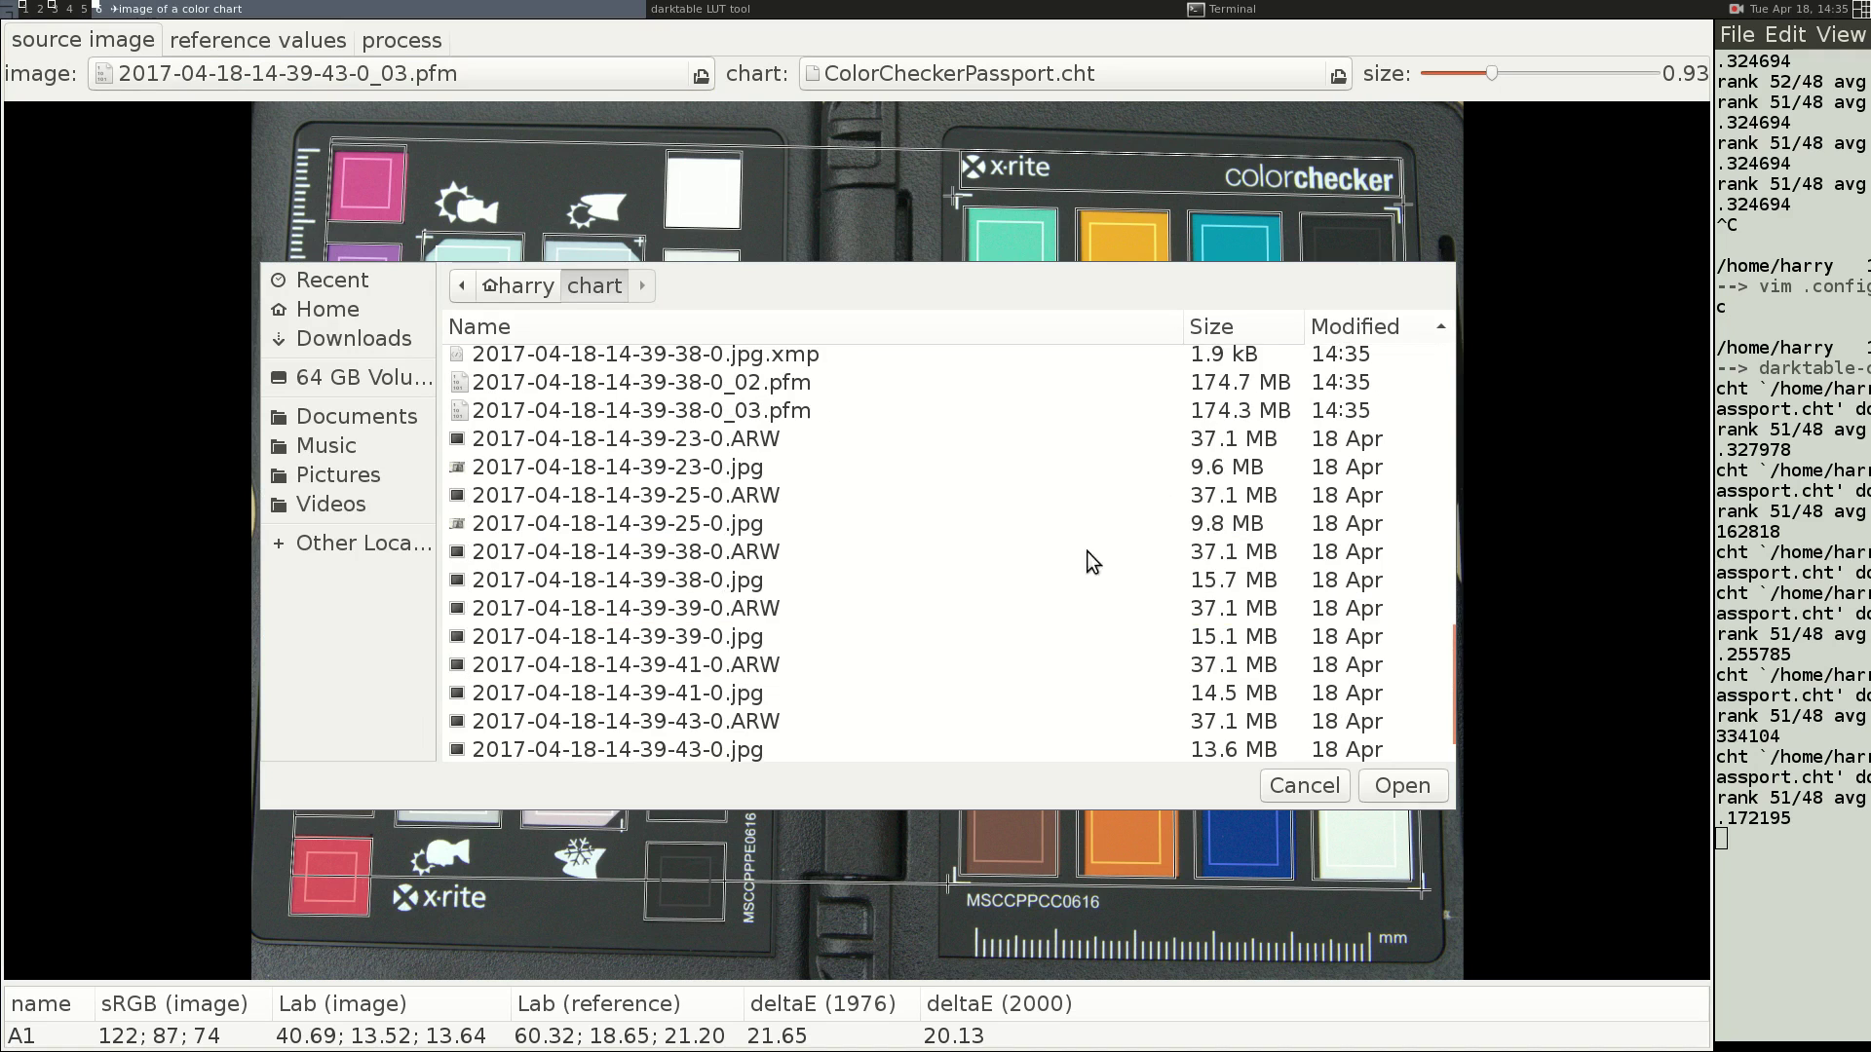
pyautogui.scroll(3, 1076, 556)
pyautogui.scroll(-5, 1066, 561)
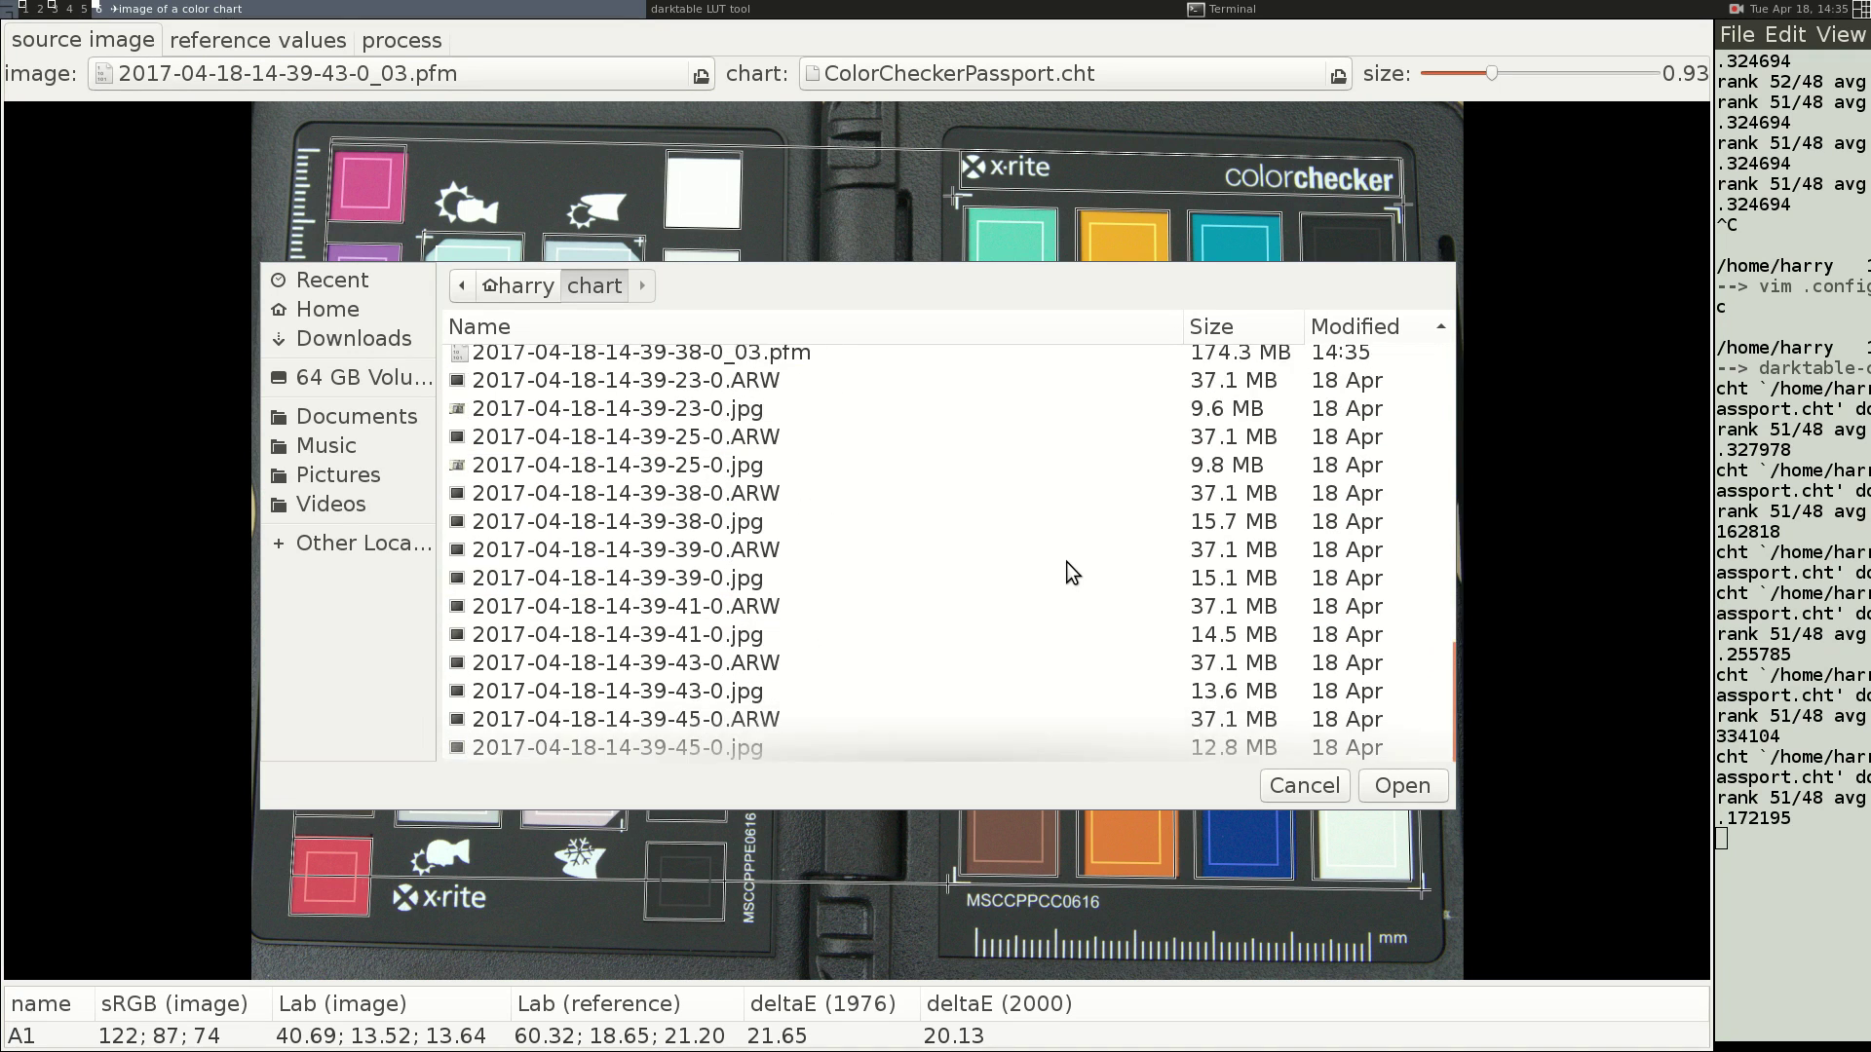
pyautogui.scroll(10, 1066, 561)
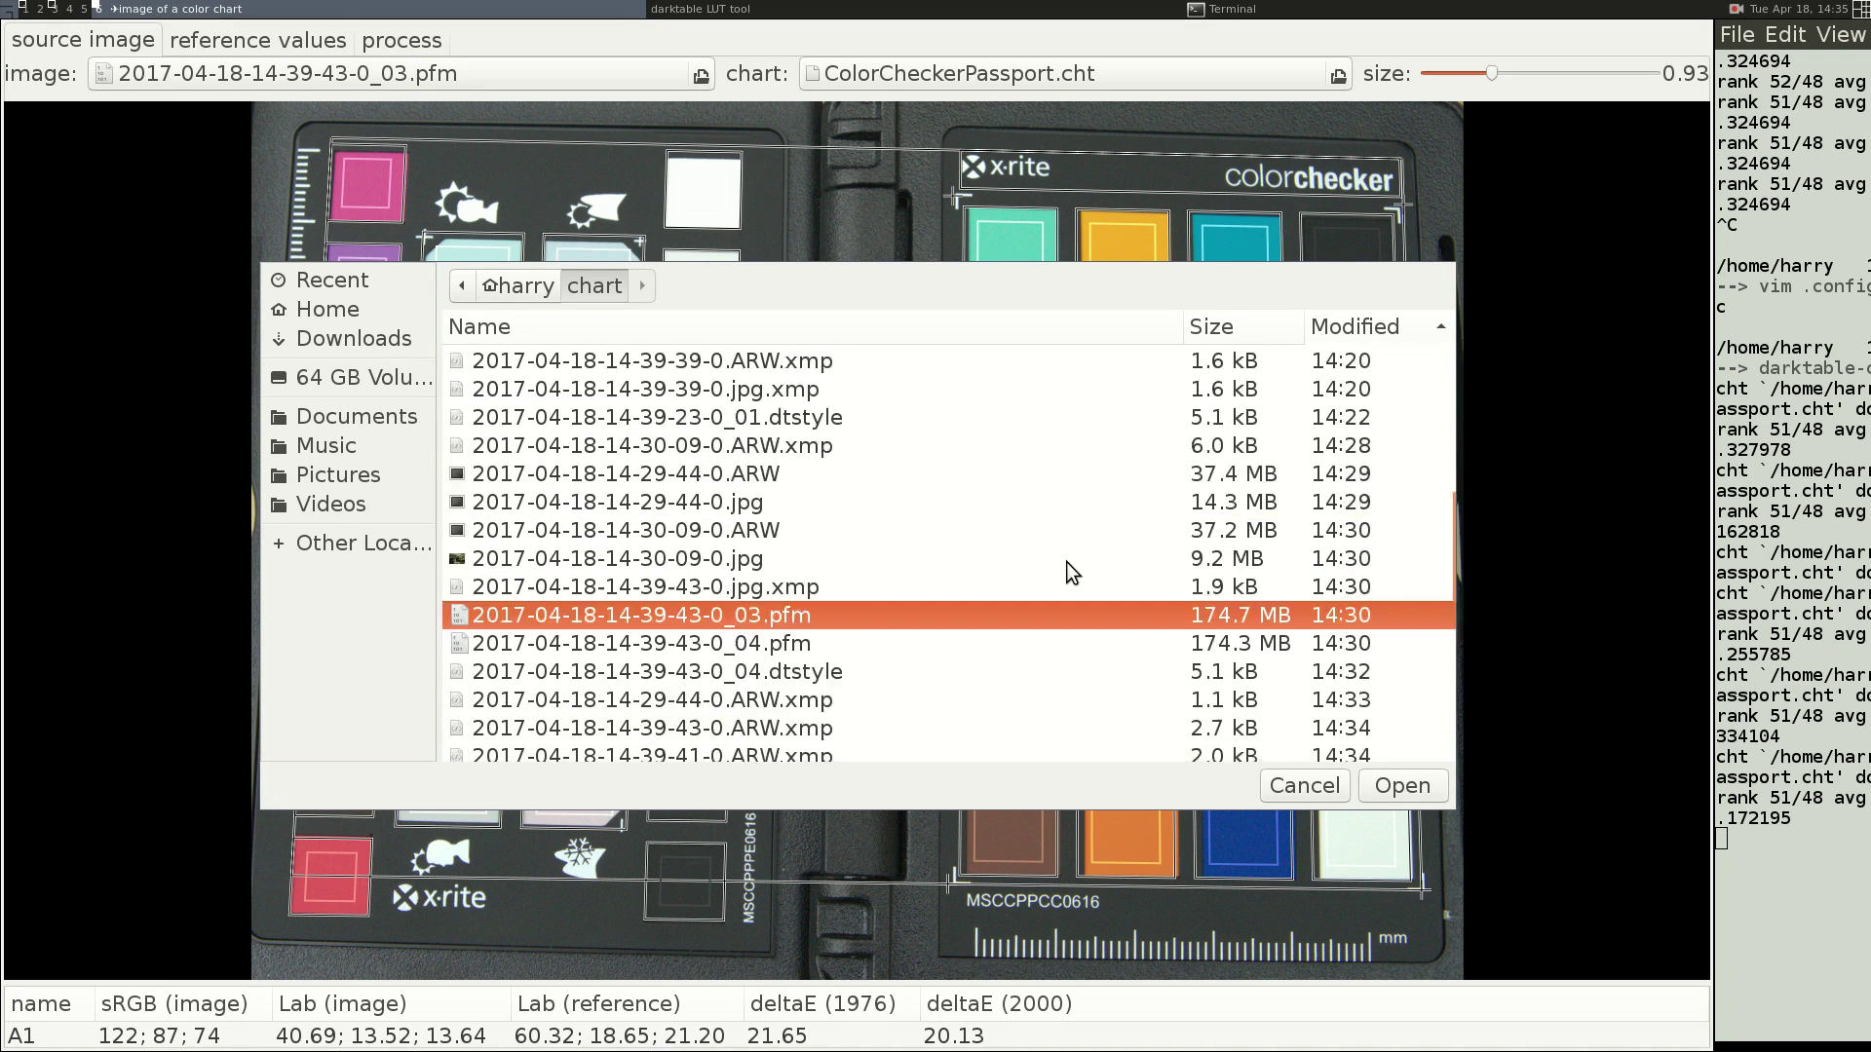
pyautogui.click(1347, 333)
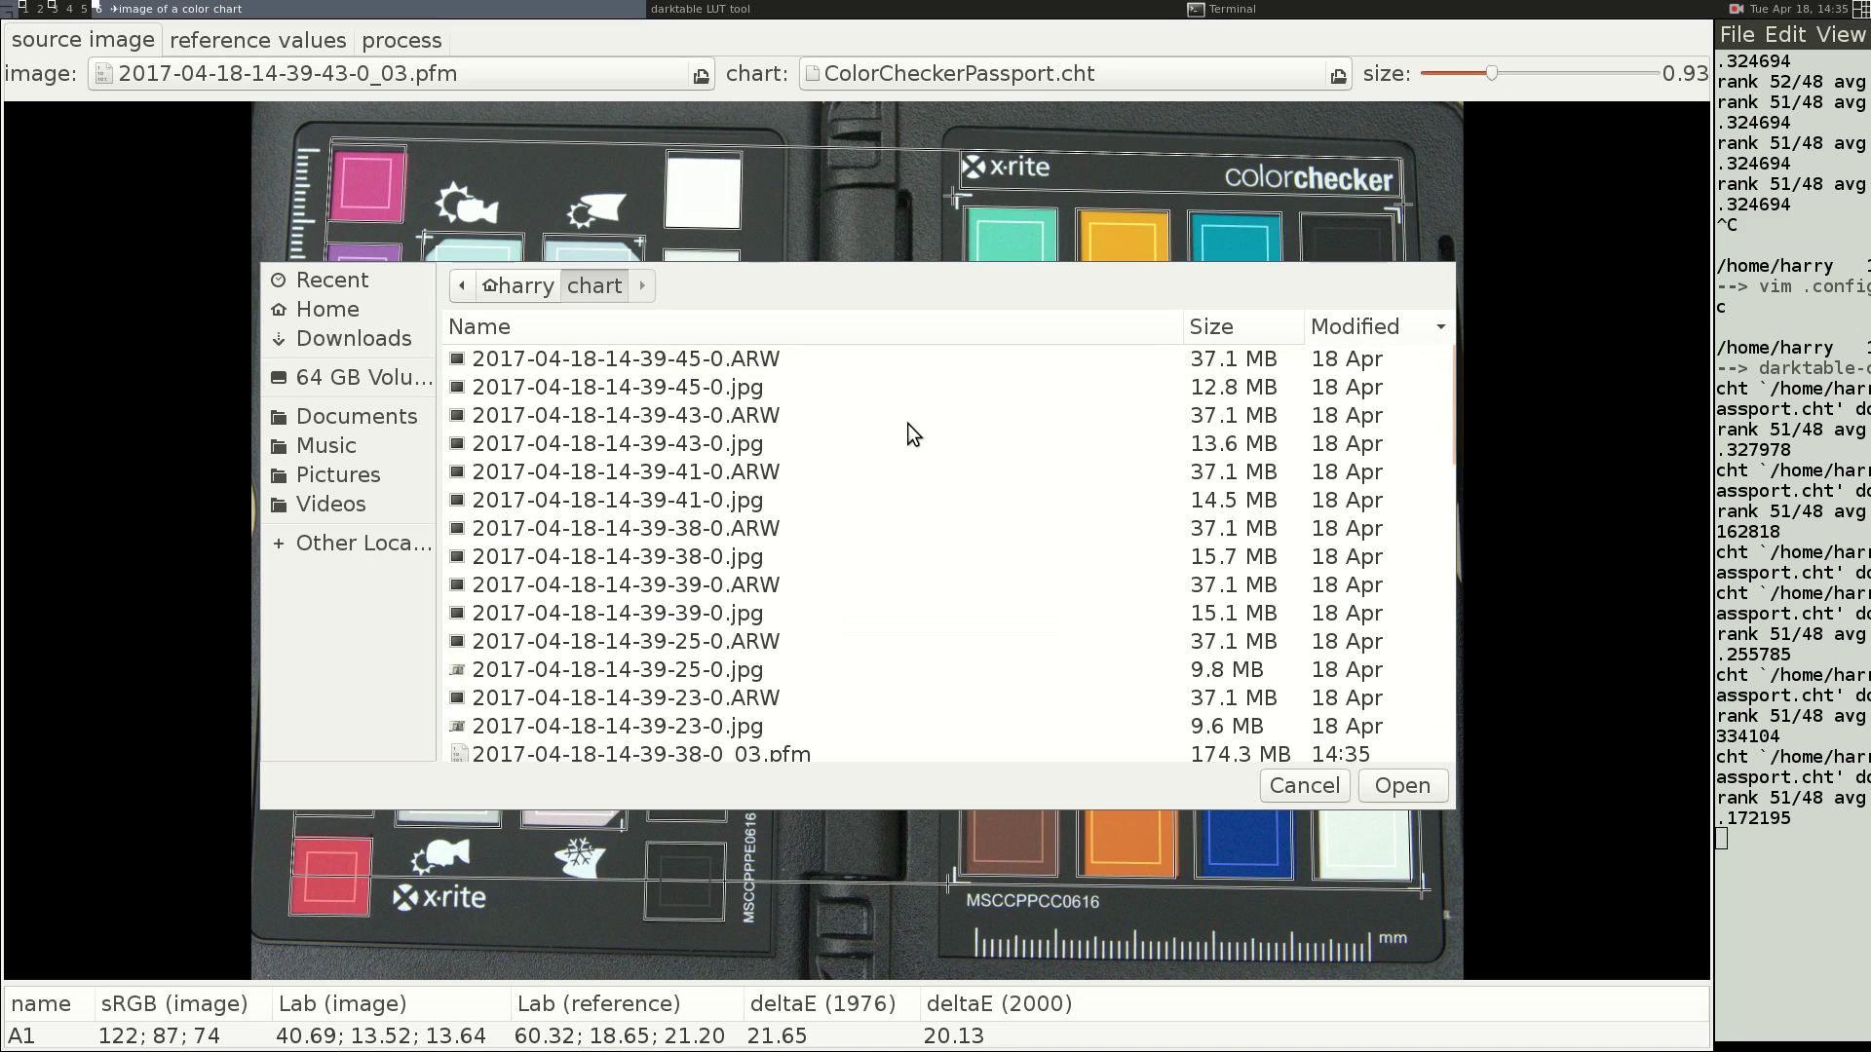
pyautogui.scroll(-5, 908, 423)
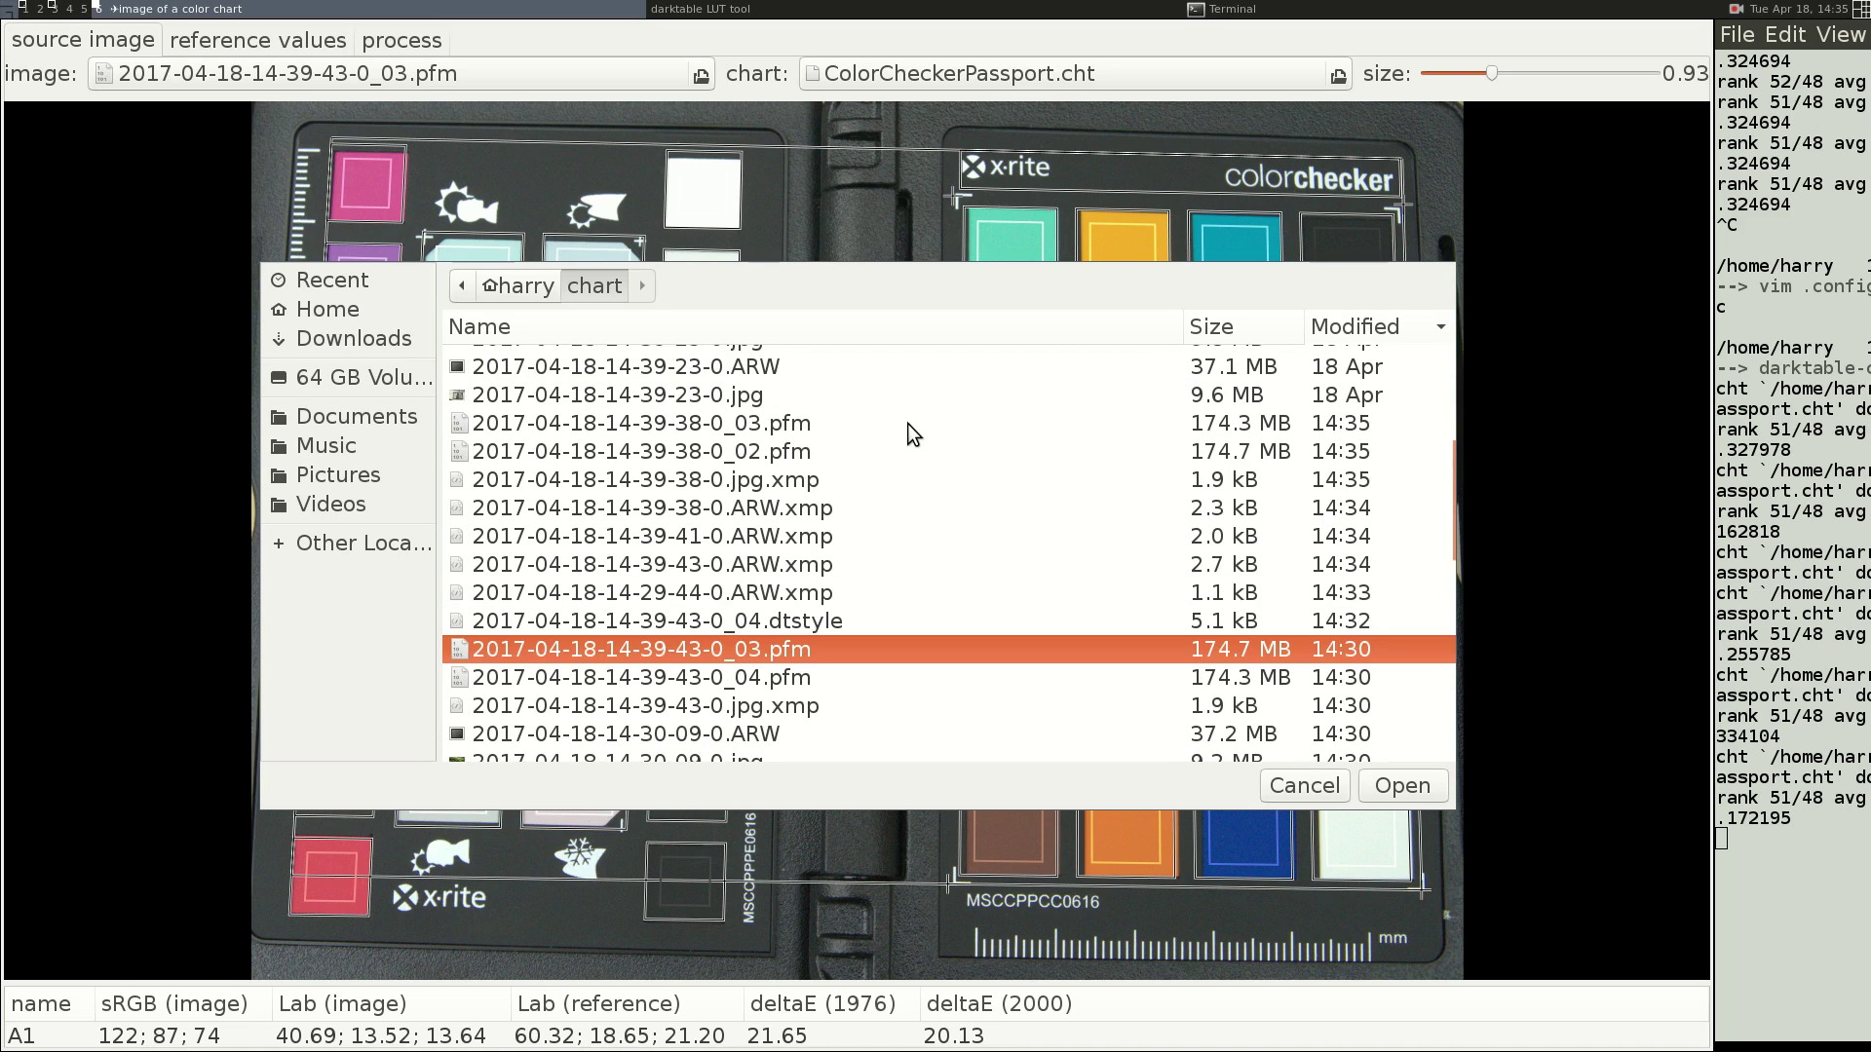
pyautogui.click(747, 425)
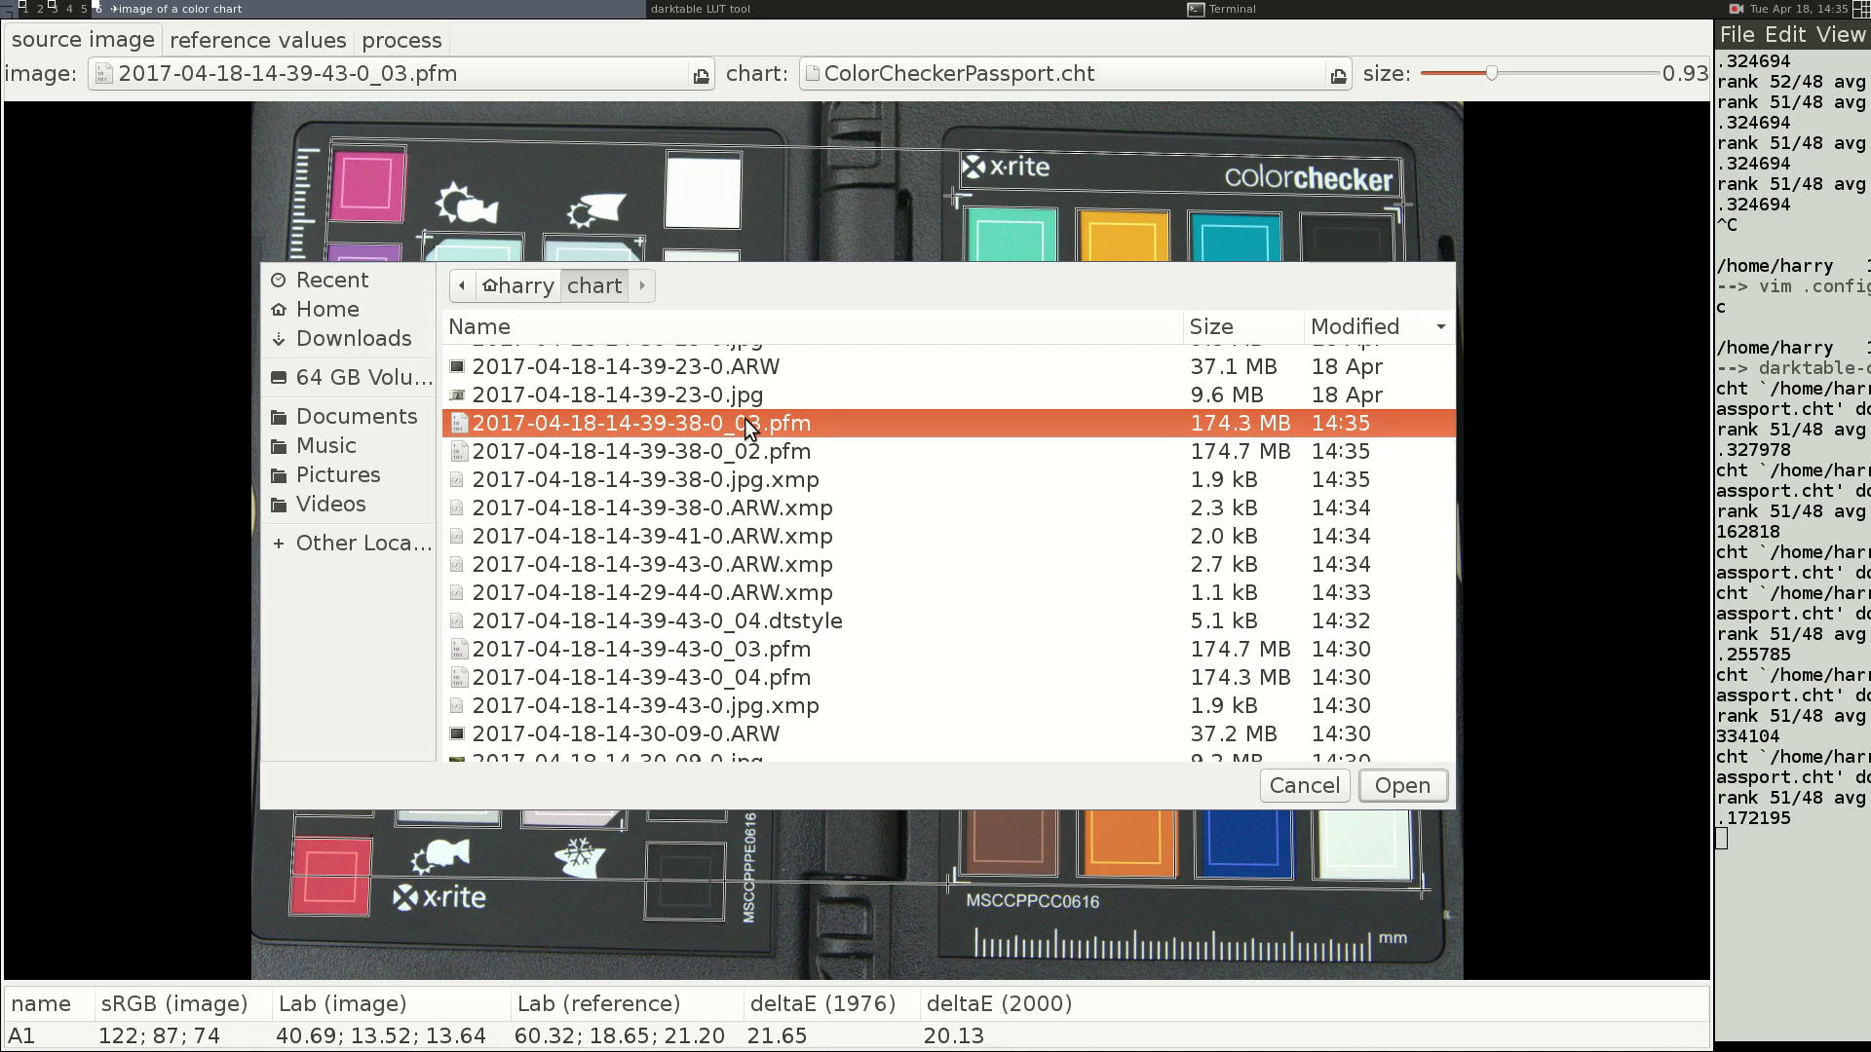
pyautogui.click(746, 454)
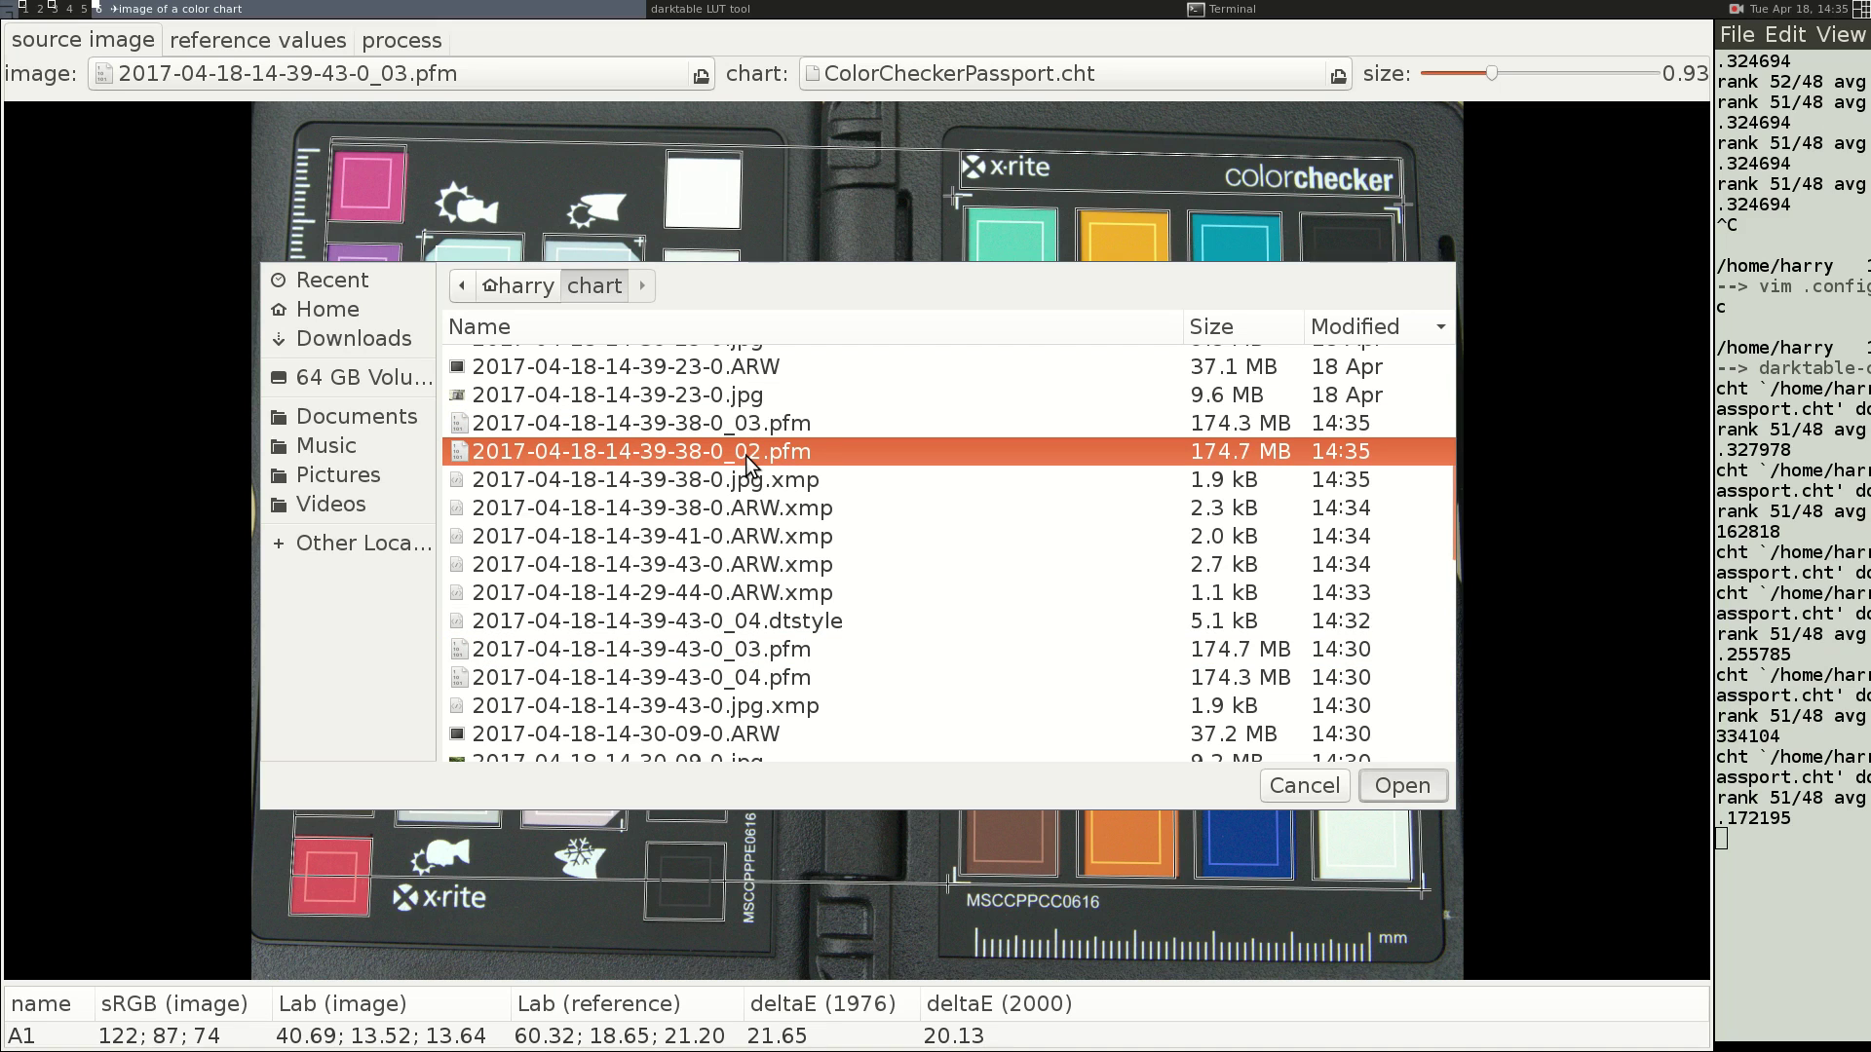
pyautogui.doubleClick(745, 454)
# - Roughly align the grid, then reload the ColorCheckerPassport.cht chart description
pyautogui.moveTo(309, 142); pyautogui.dragTo(328, 139)
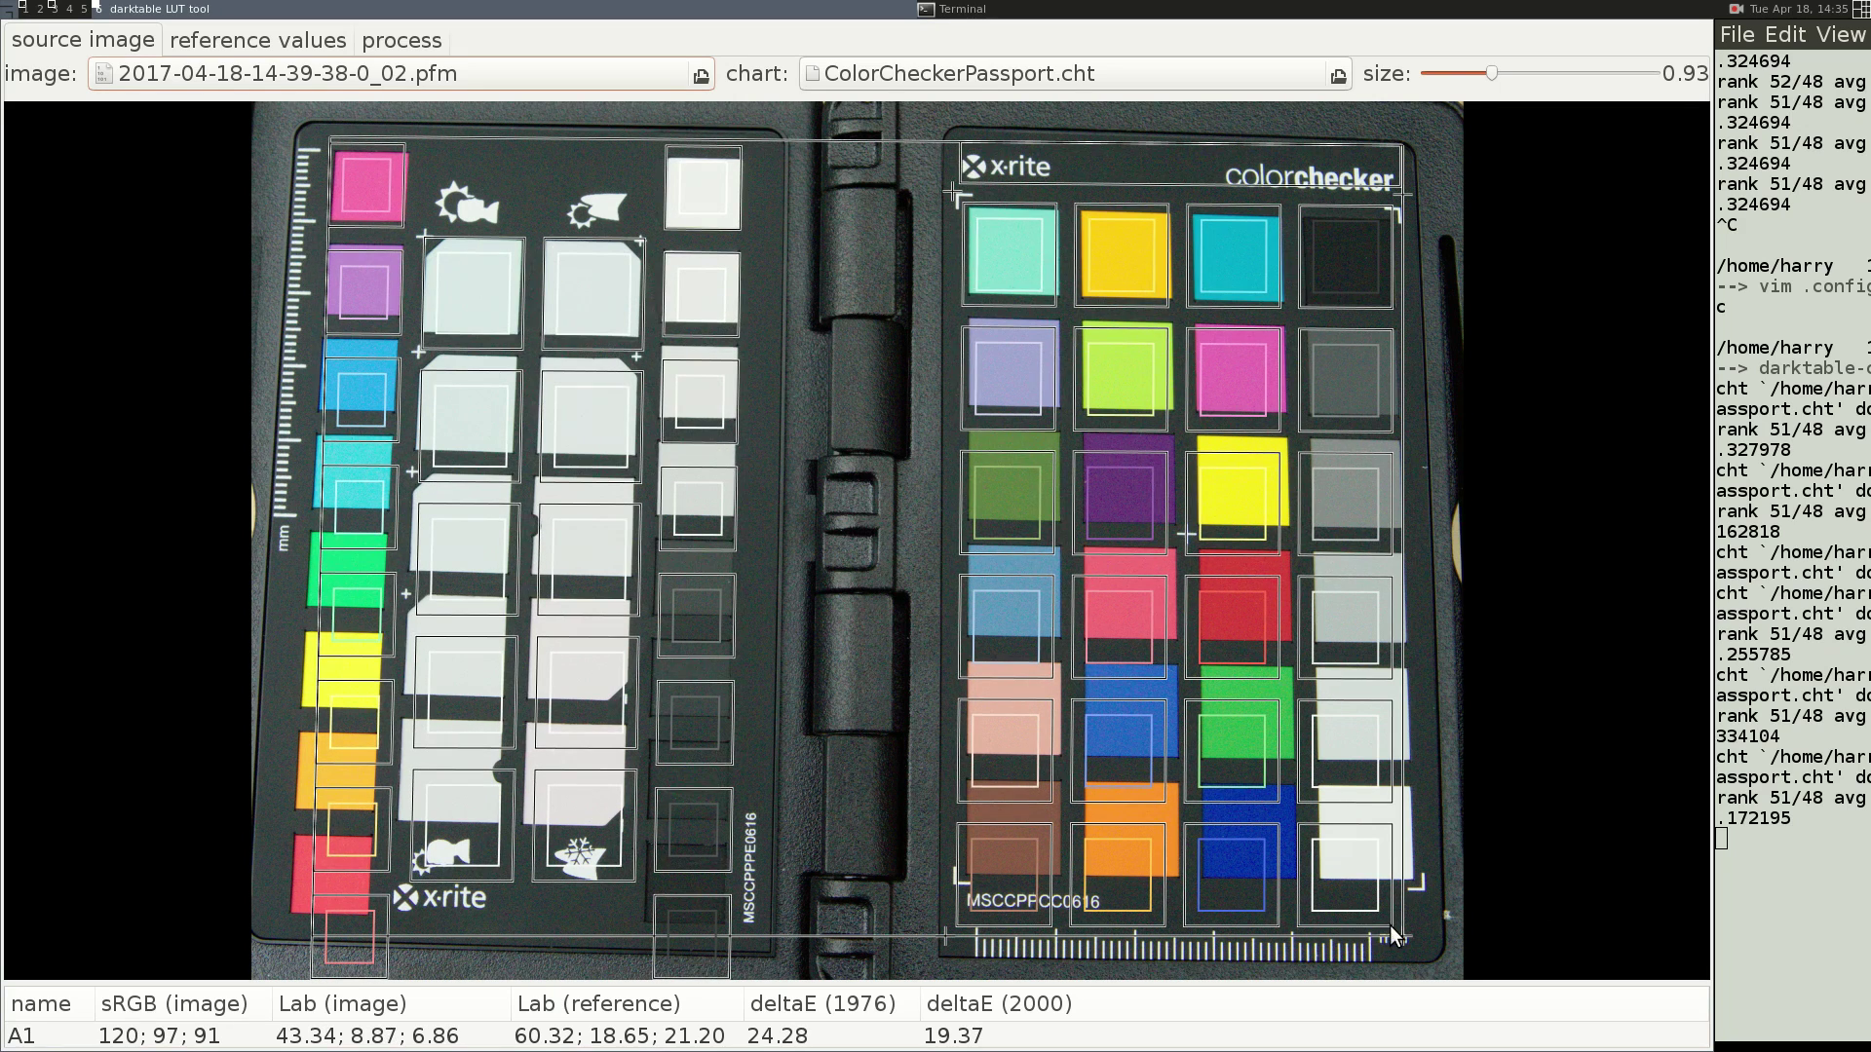
pyautogui.moveTo(1397, 934); pyautogui.dragTo(1392, 932)
pyautogui.click(996, 71)
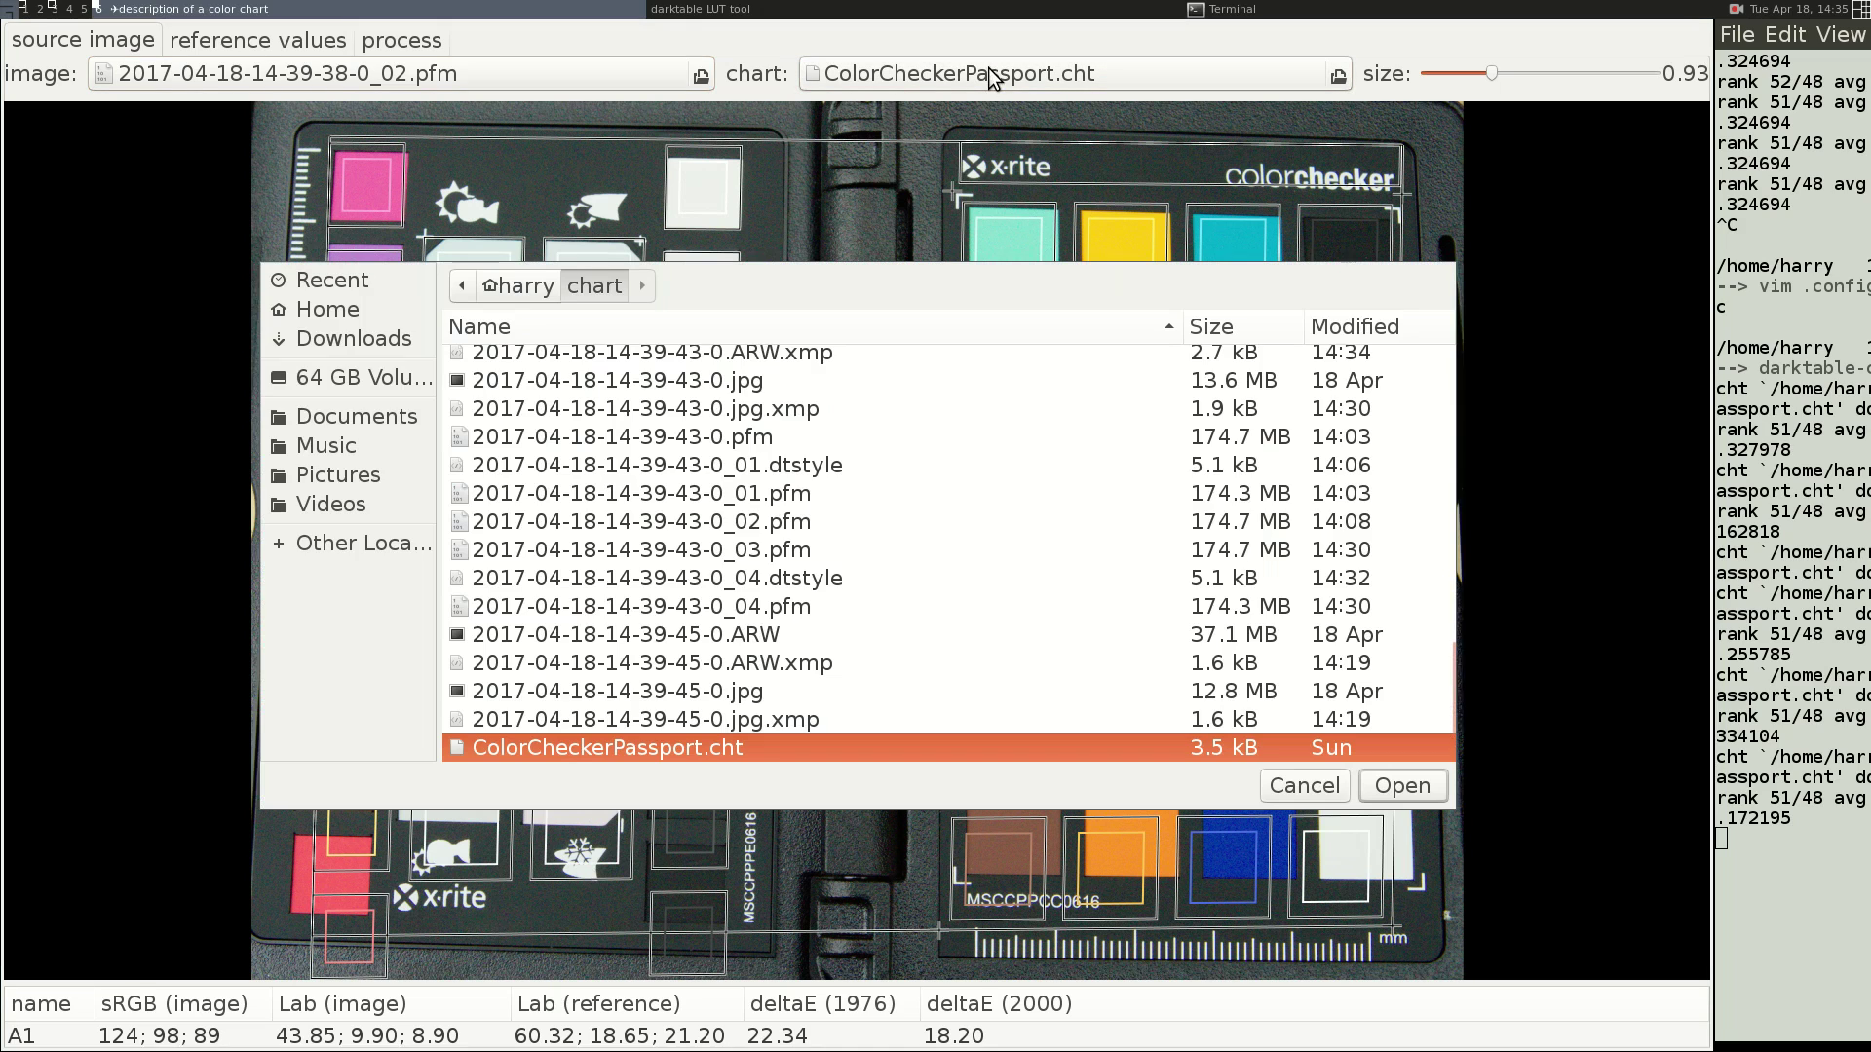
pyautogui.doubleClick(723, 747)
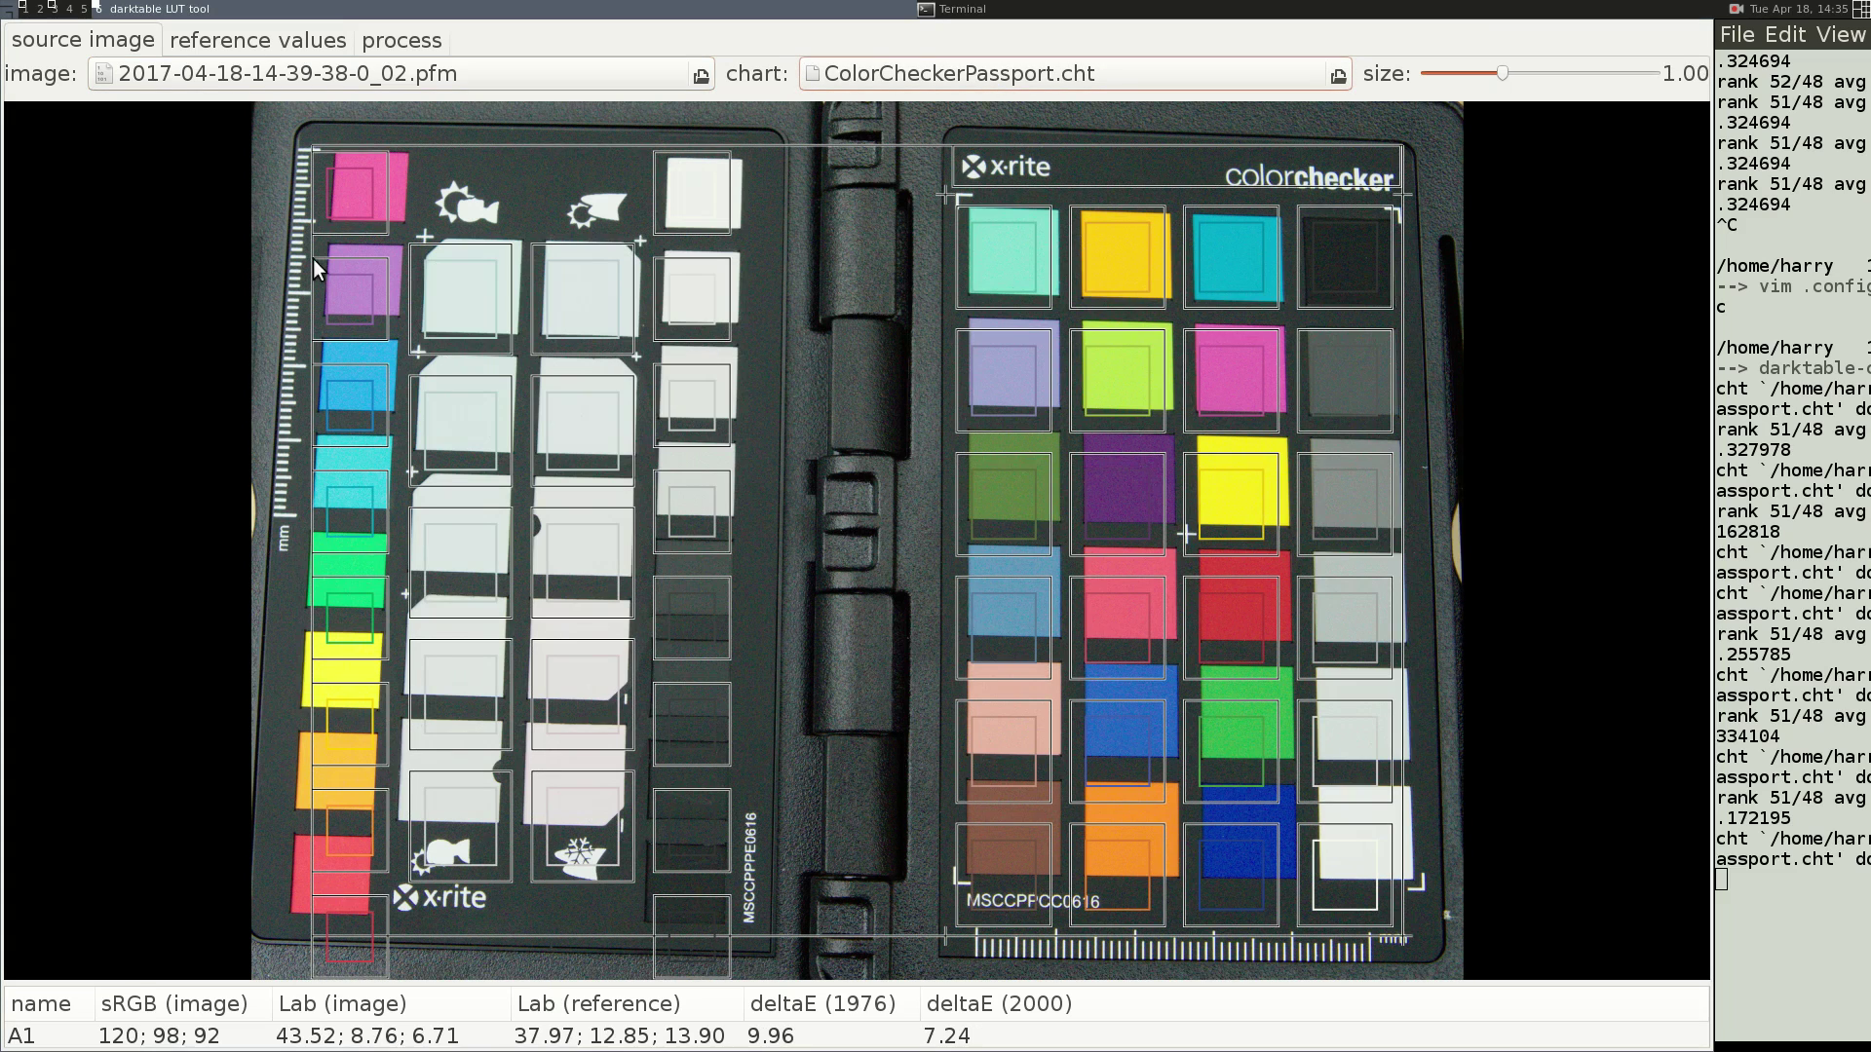
# - Fit all four grid corners onto the source chart's corners
pyautogui.moveTo(300, 157); pyautogui.dragTo(326, 138)
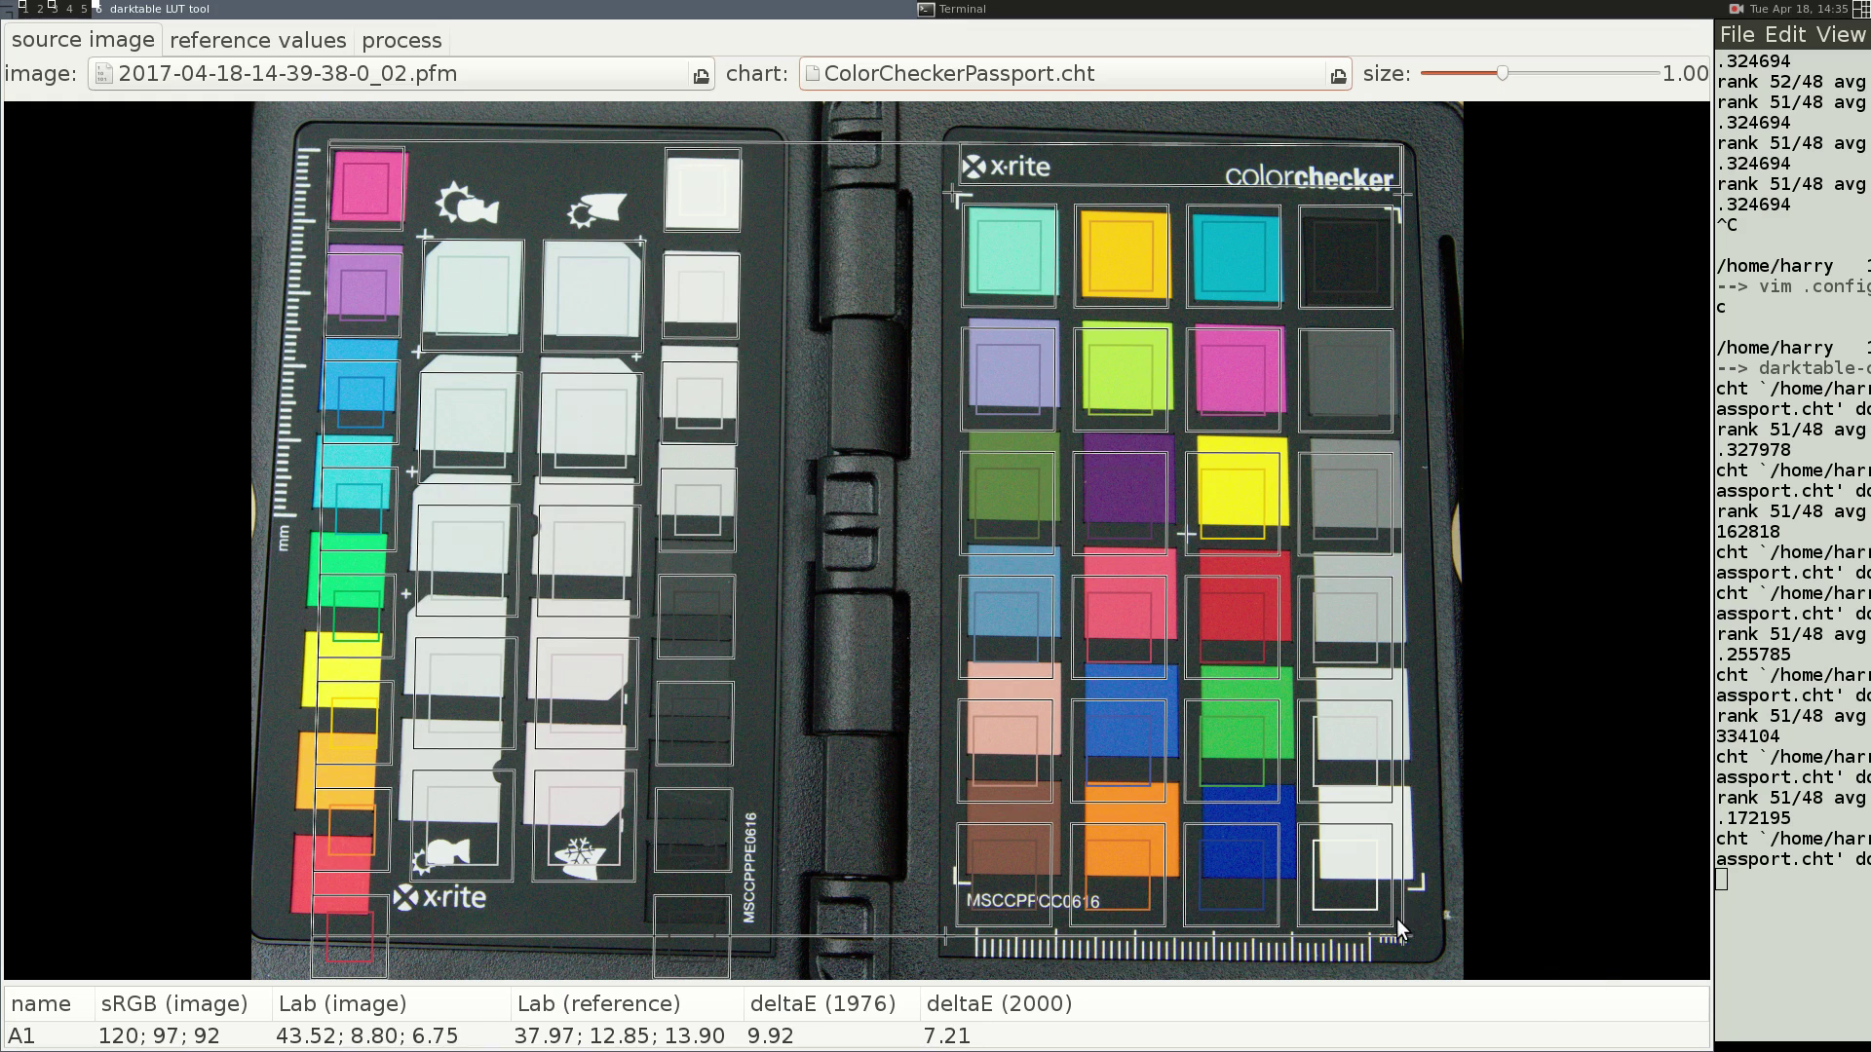
pyautogui.moveTo(1395, 918); pyautogui.dragTo(1423, 889)
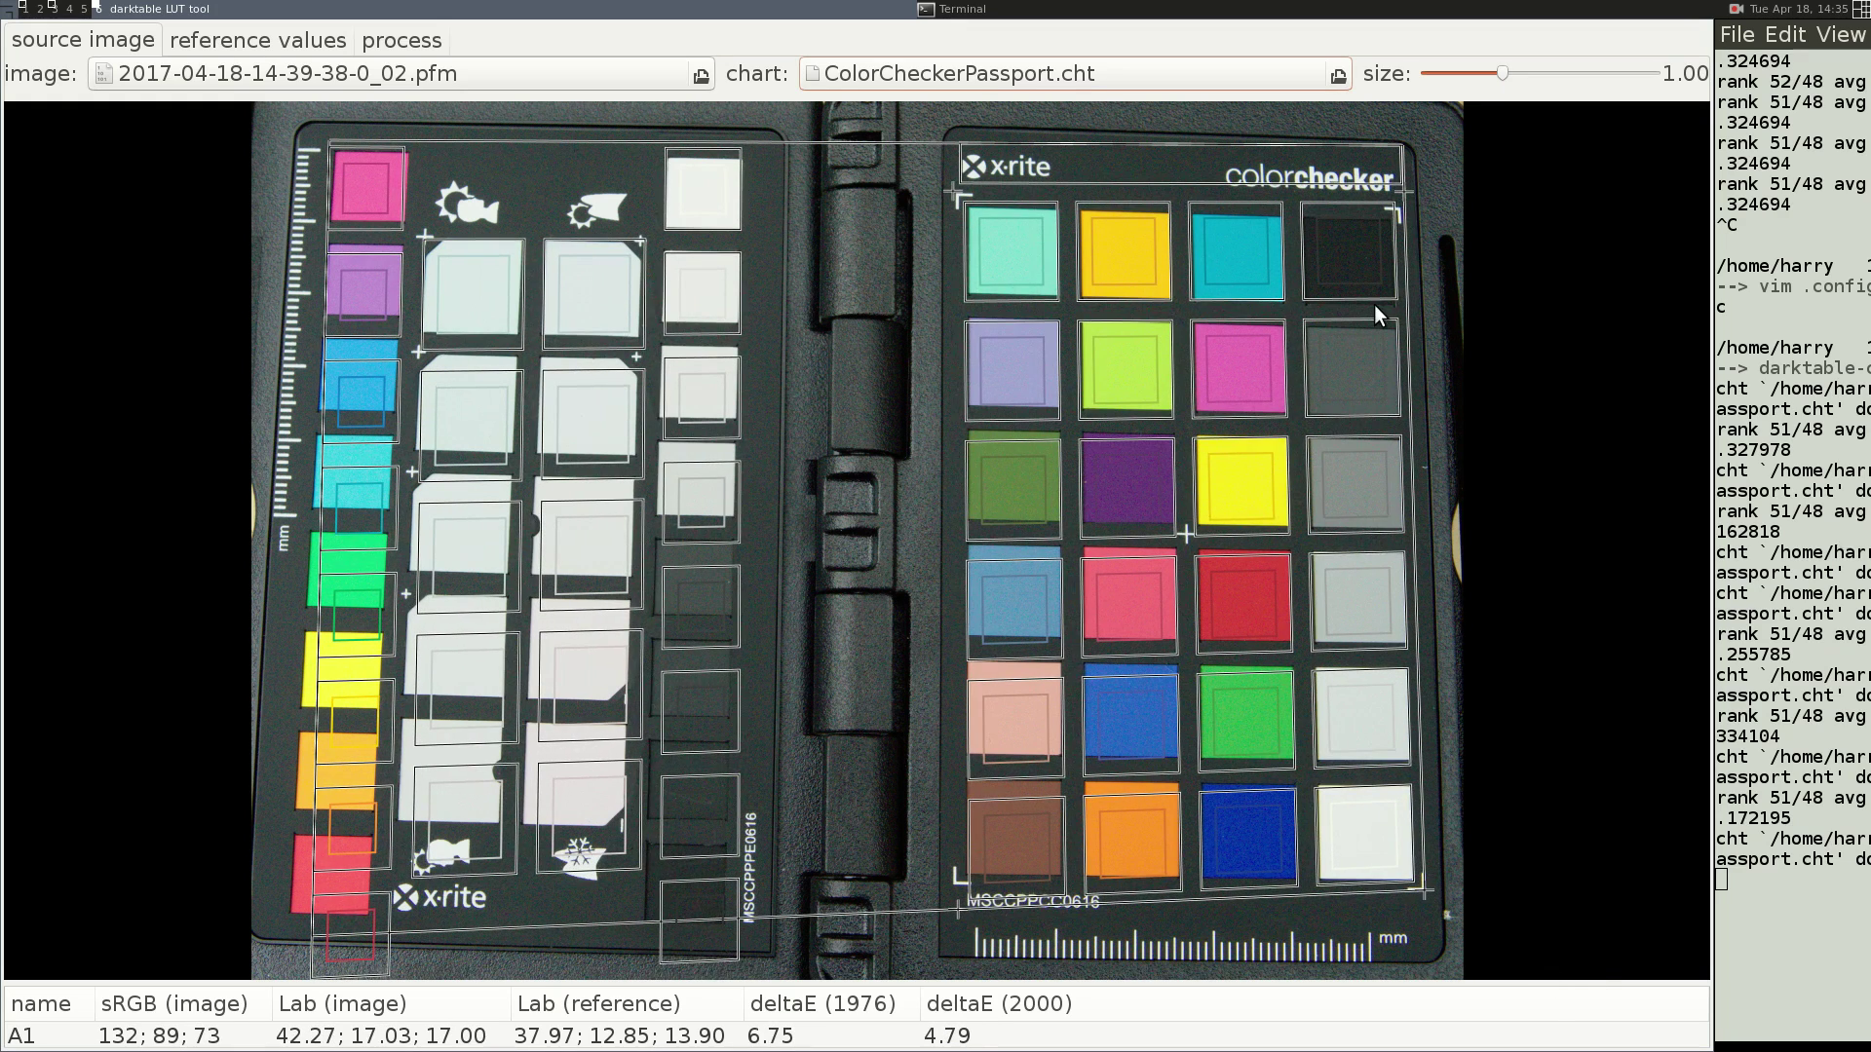
pyautogui.moveTo(1398, 185); pyautogui.dragTo(1401, 161)
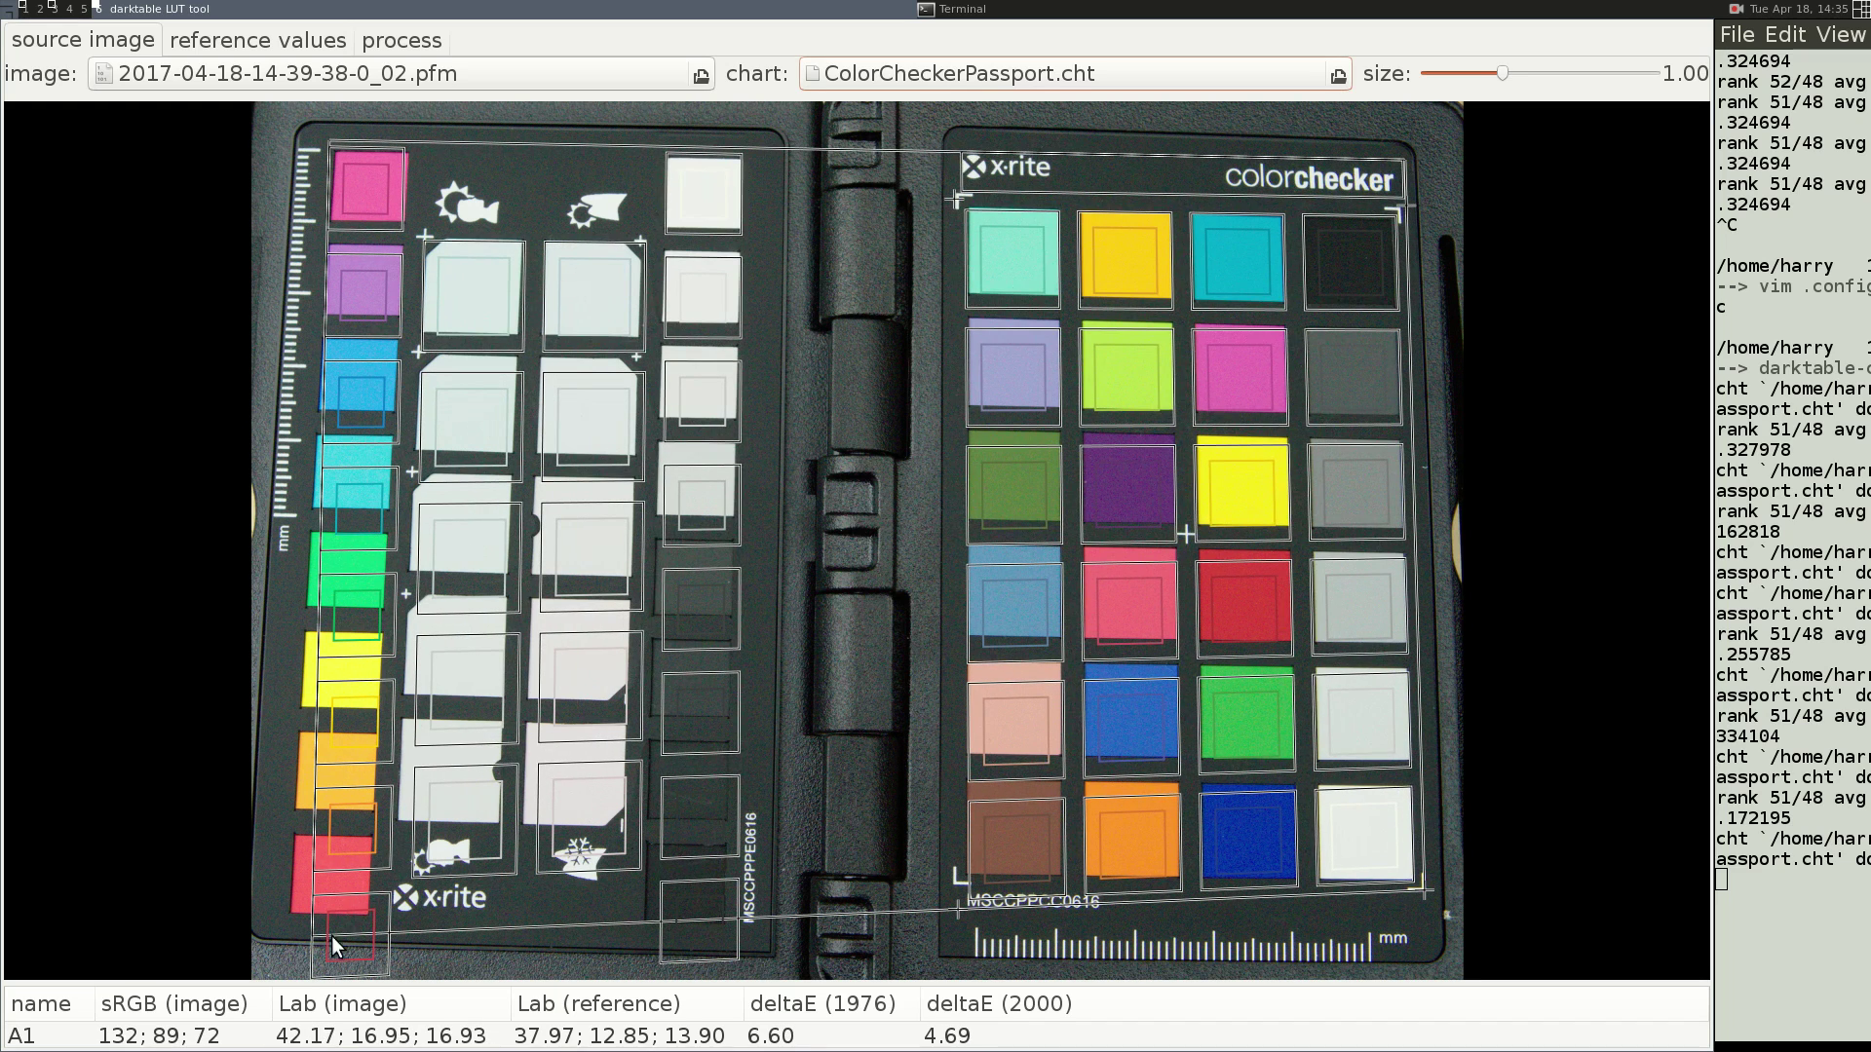
pyautogui.moveTo(318, 940); pyautogui.dragTo(291, 873)
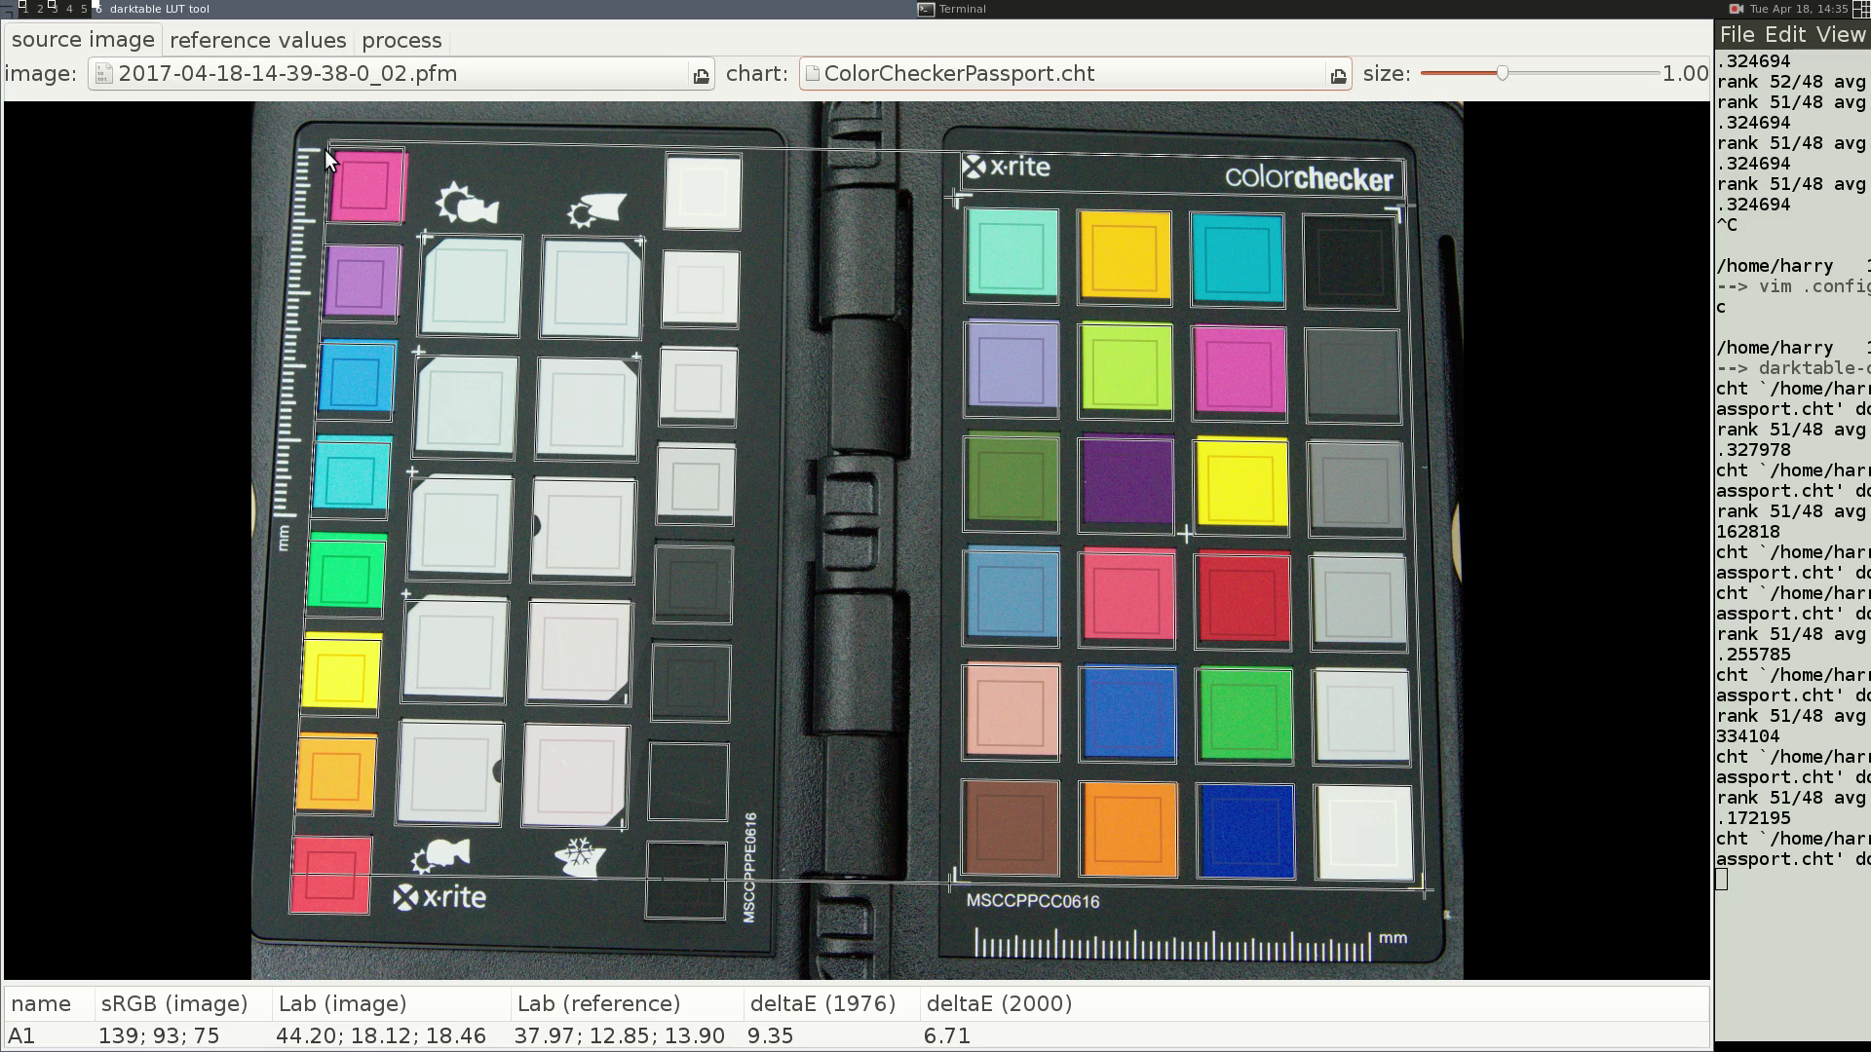
pyautogui.moveTo(324, 149); pyautogui.dragTo(335, 141)
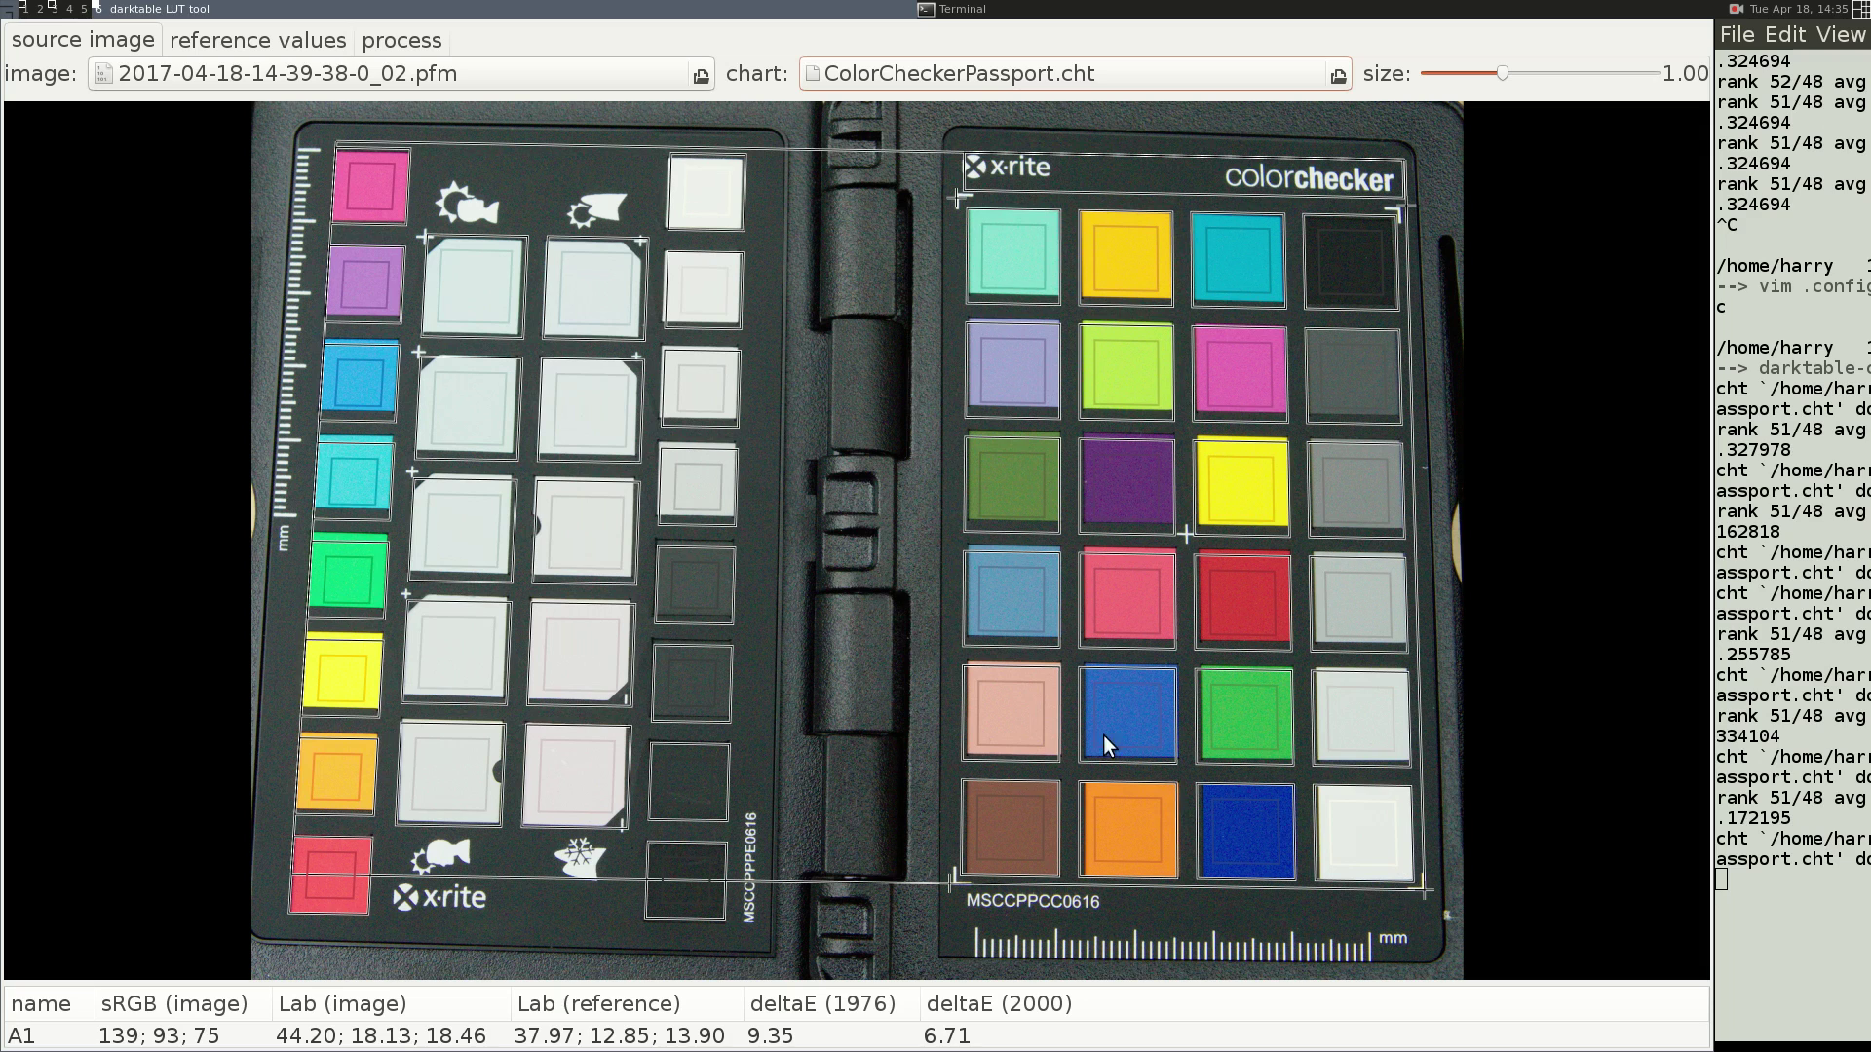
pyautogui.click(263, 41)
pyautogui.click(1173, 76)
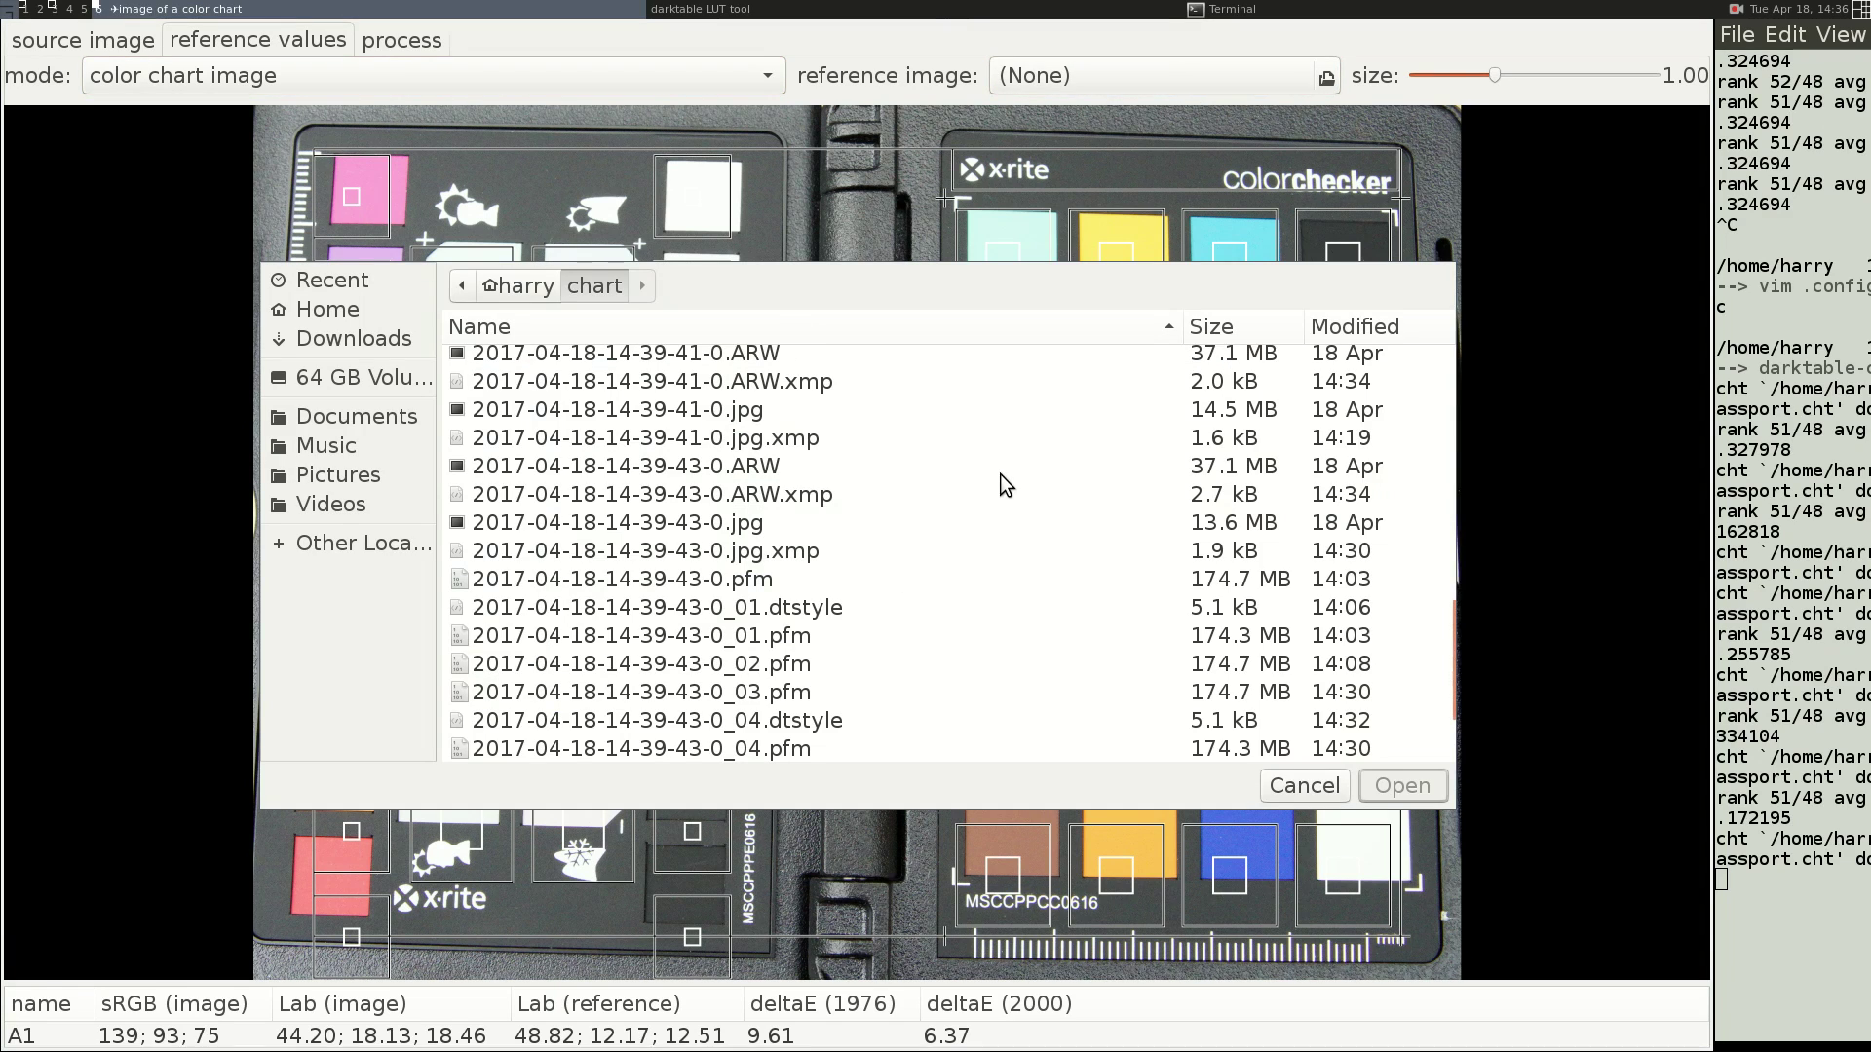
pyautogui.click(1399, 334)
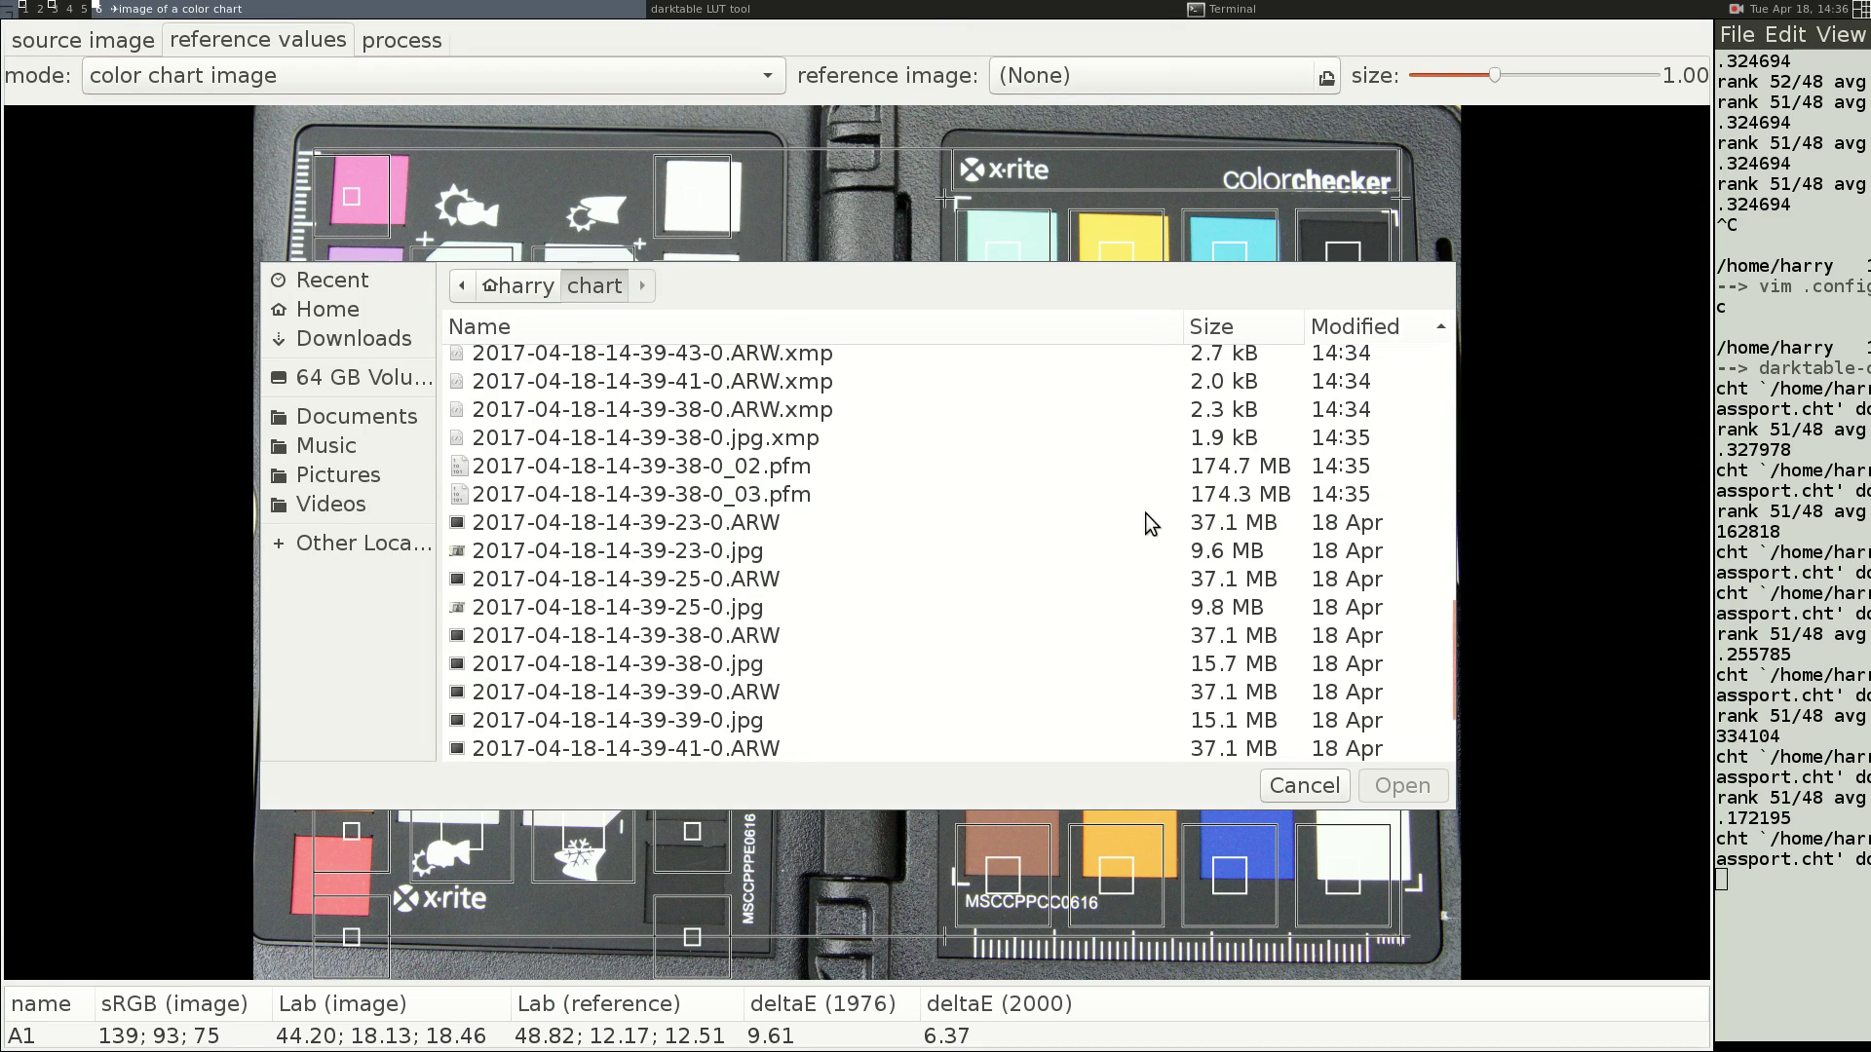
pyautogui.click(783, 493)
pyautogui.doubleClick(782, 493)
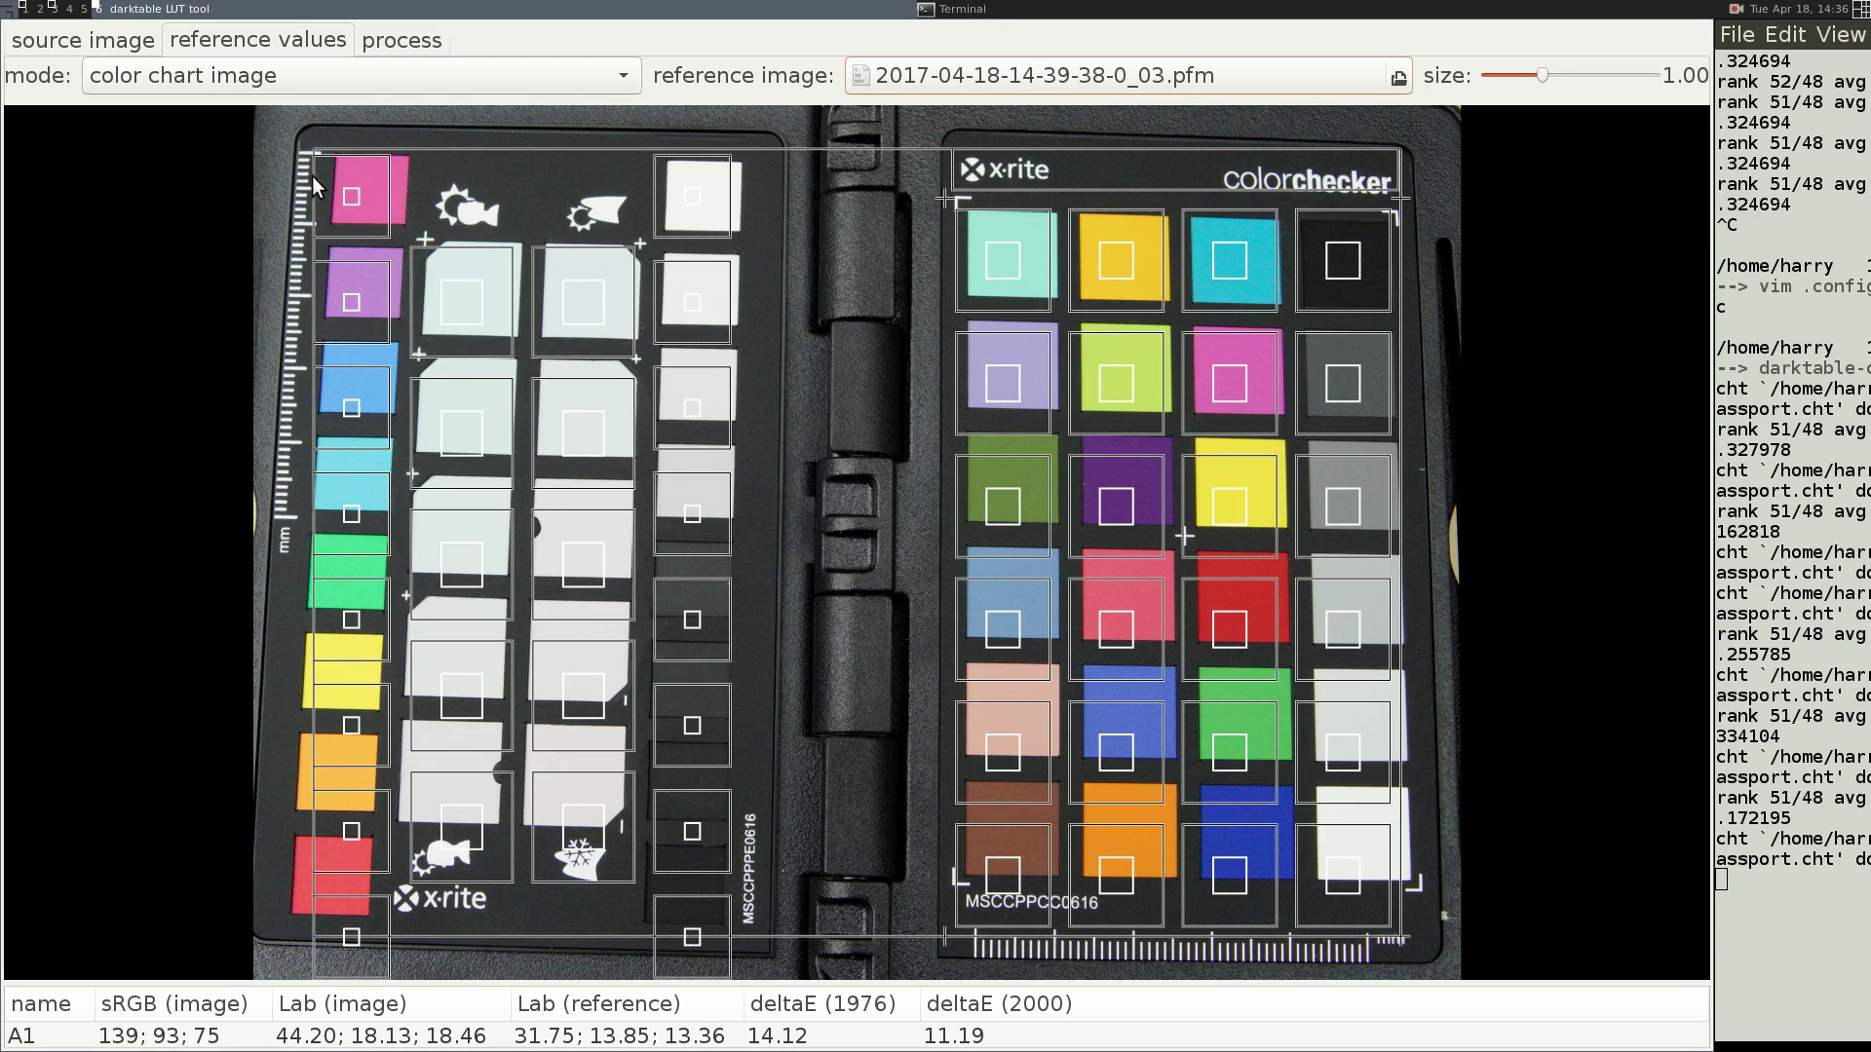
# - Fit the reference grid's four corners to the checker and set patch size to 0.99
pyautogui.moveTo(311, 175); pyautogui.dragTo(329, 144)
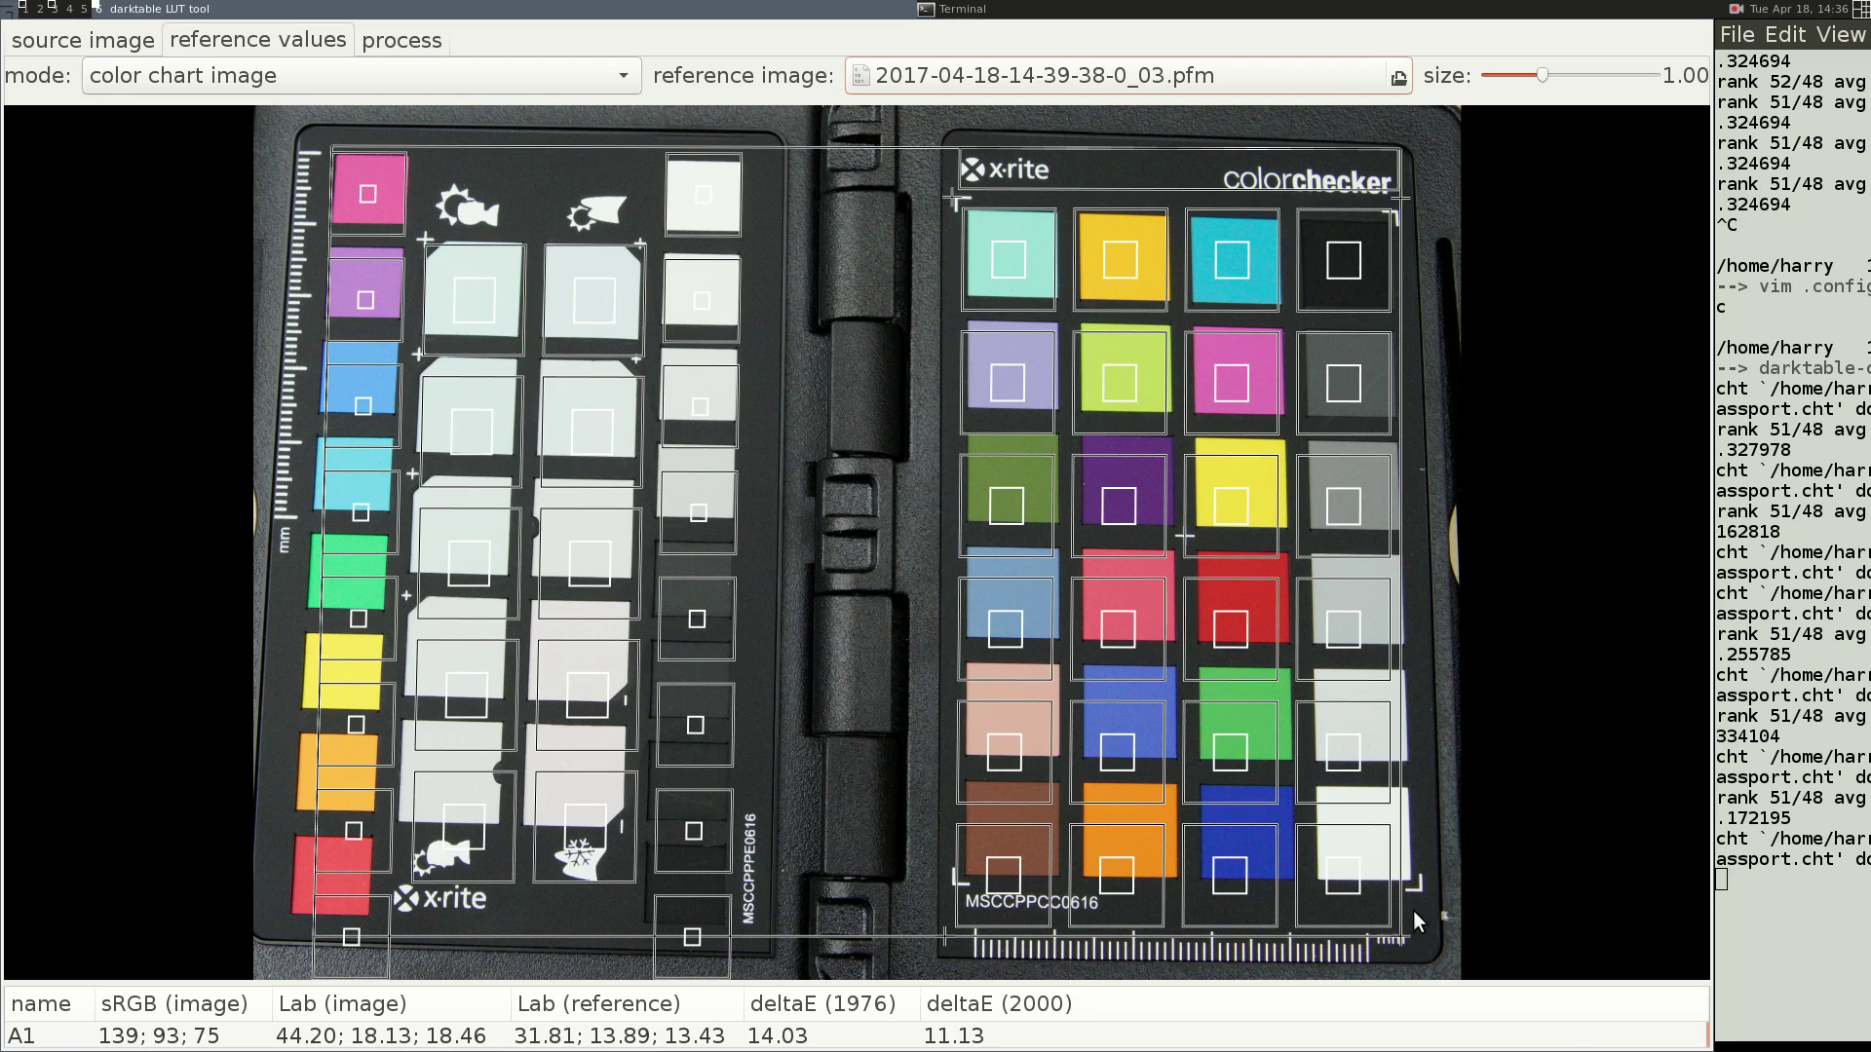
pyautogui.moveTo(1413, 910); pyautogui.dragTo(1417, 892)
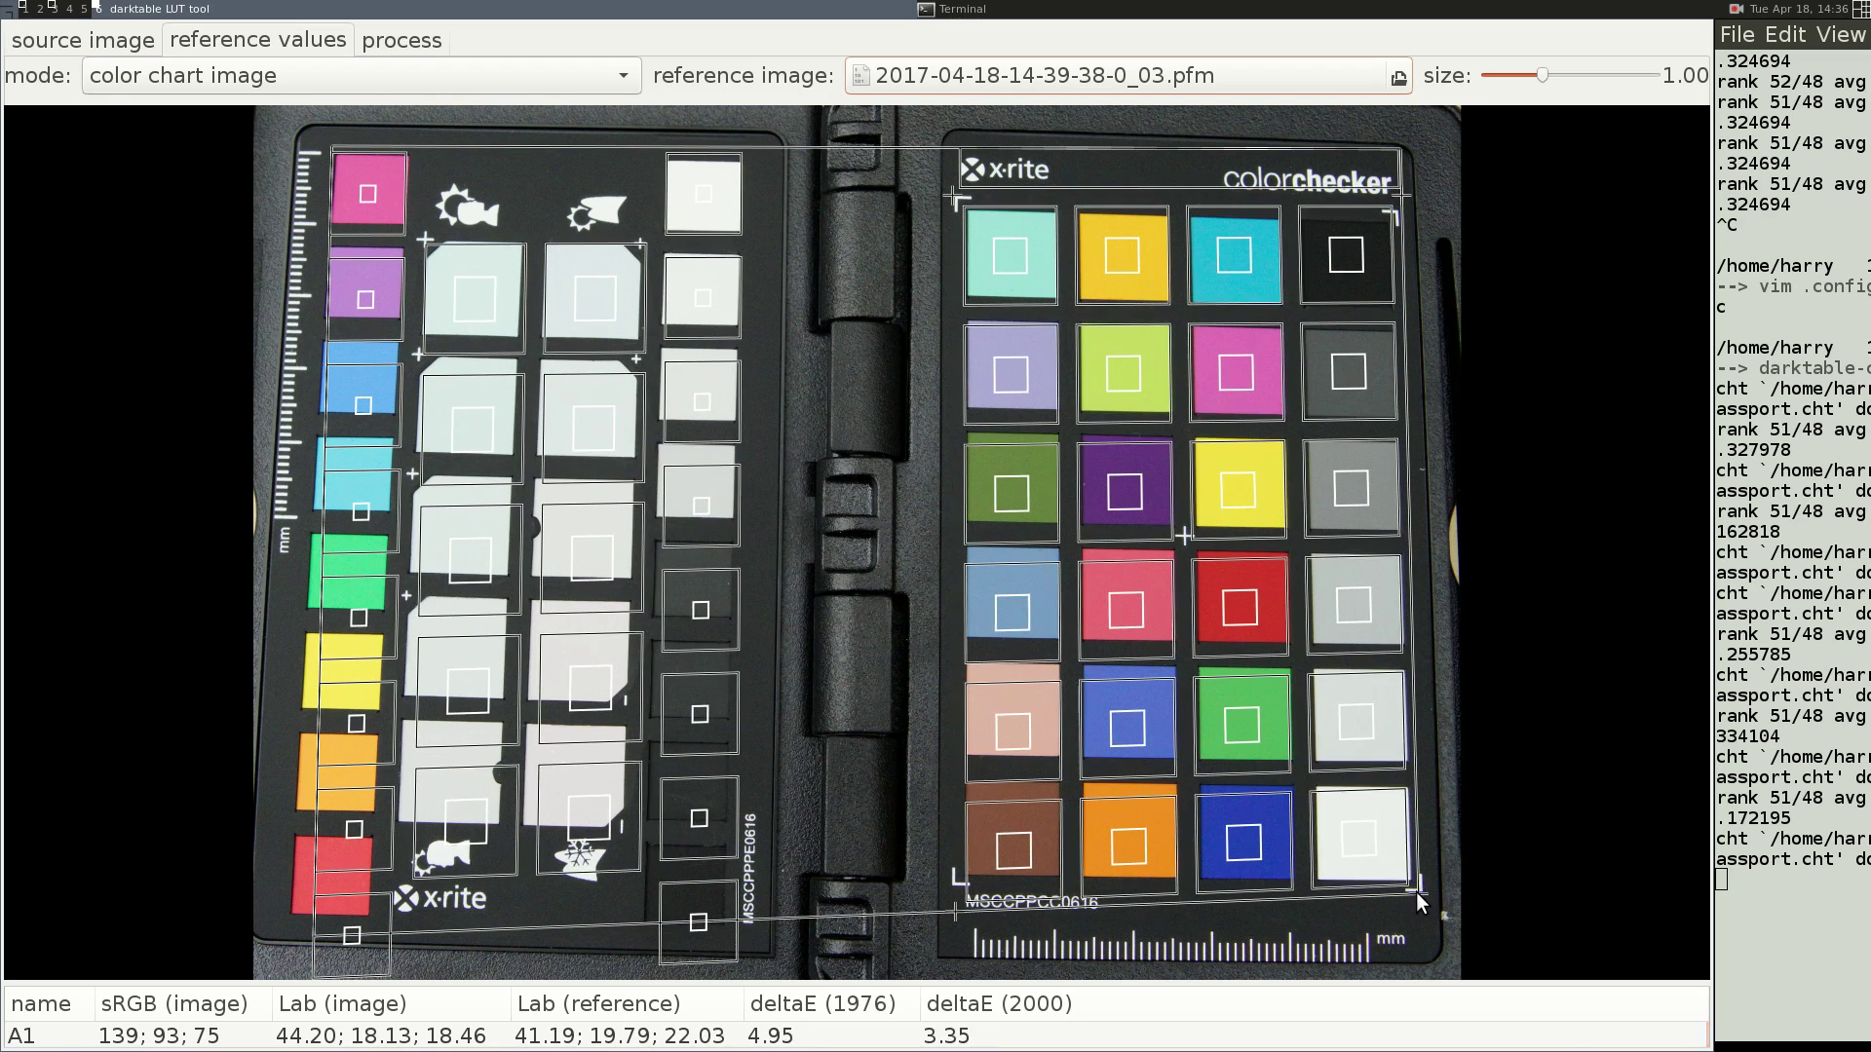
pyautogui.moveTo(1387, 195); pyautogui.dragTo(1403, 160)
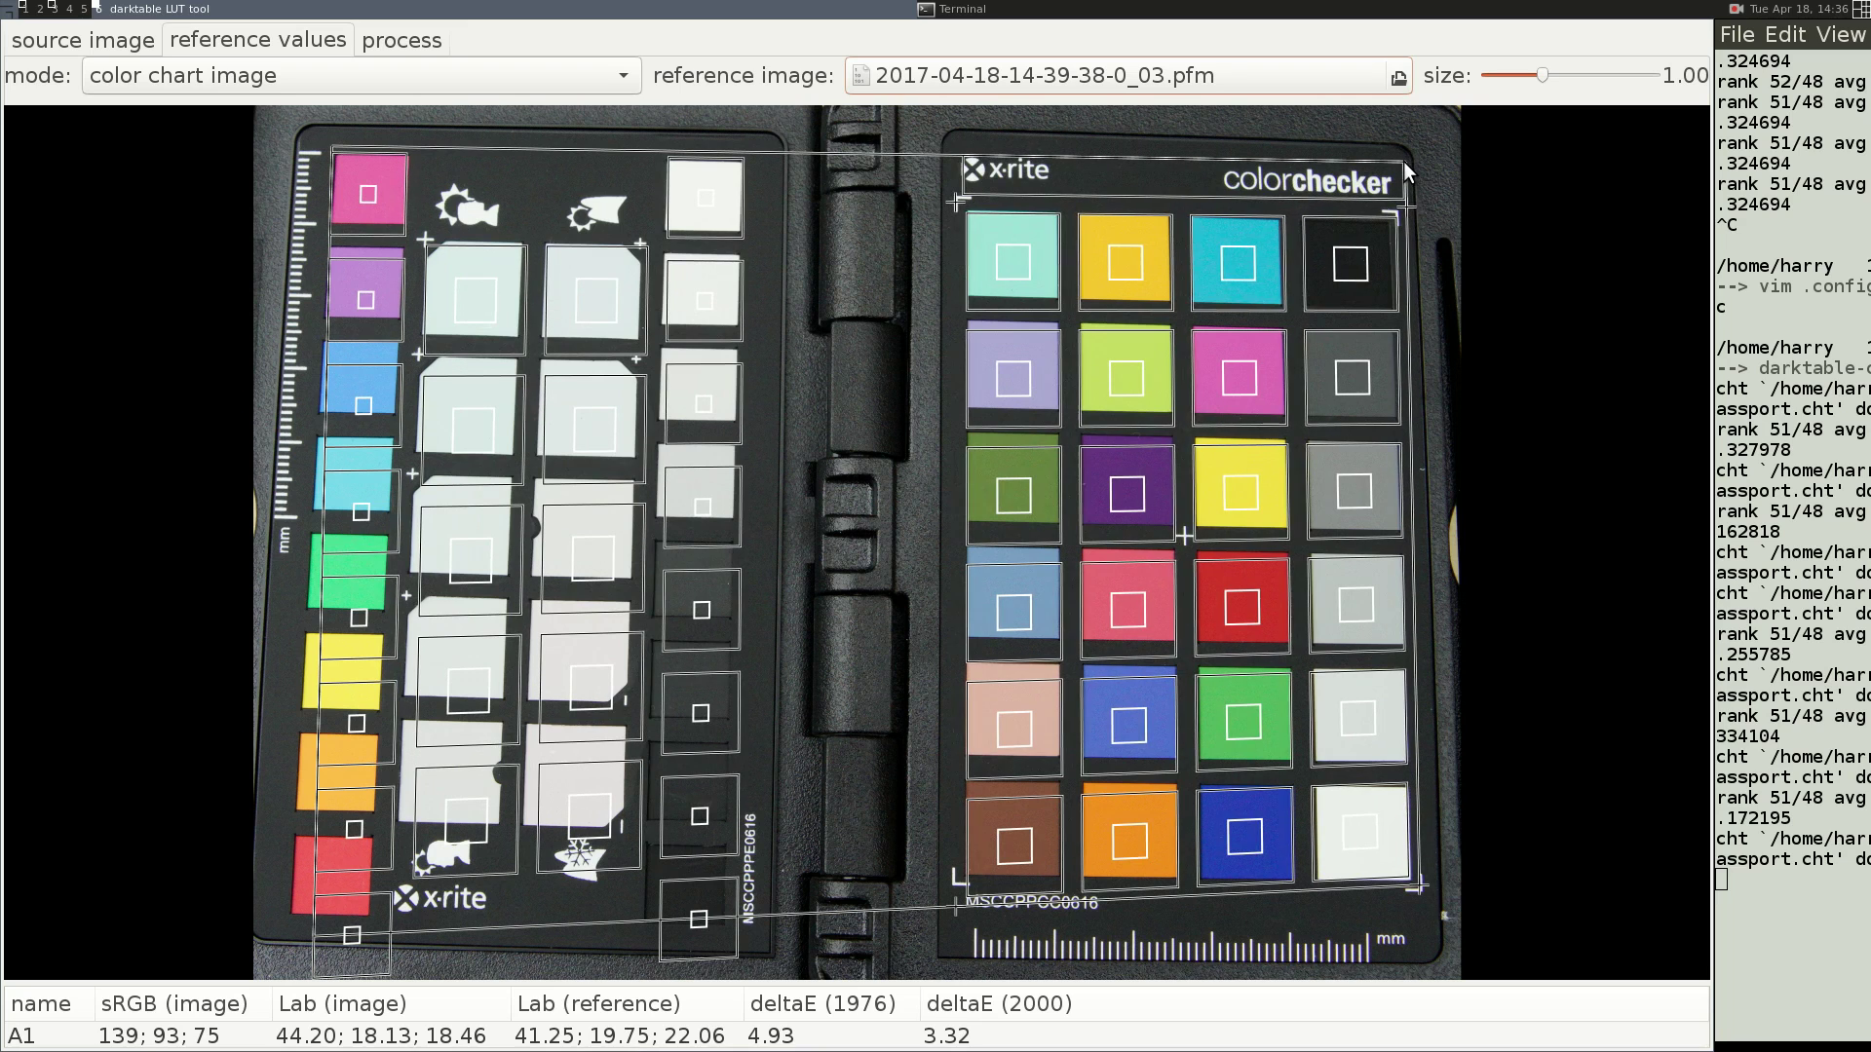
pyautogui.moveTo(316, 964); pyautogui.dragTo(291, 873)
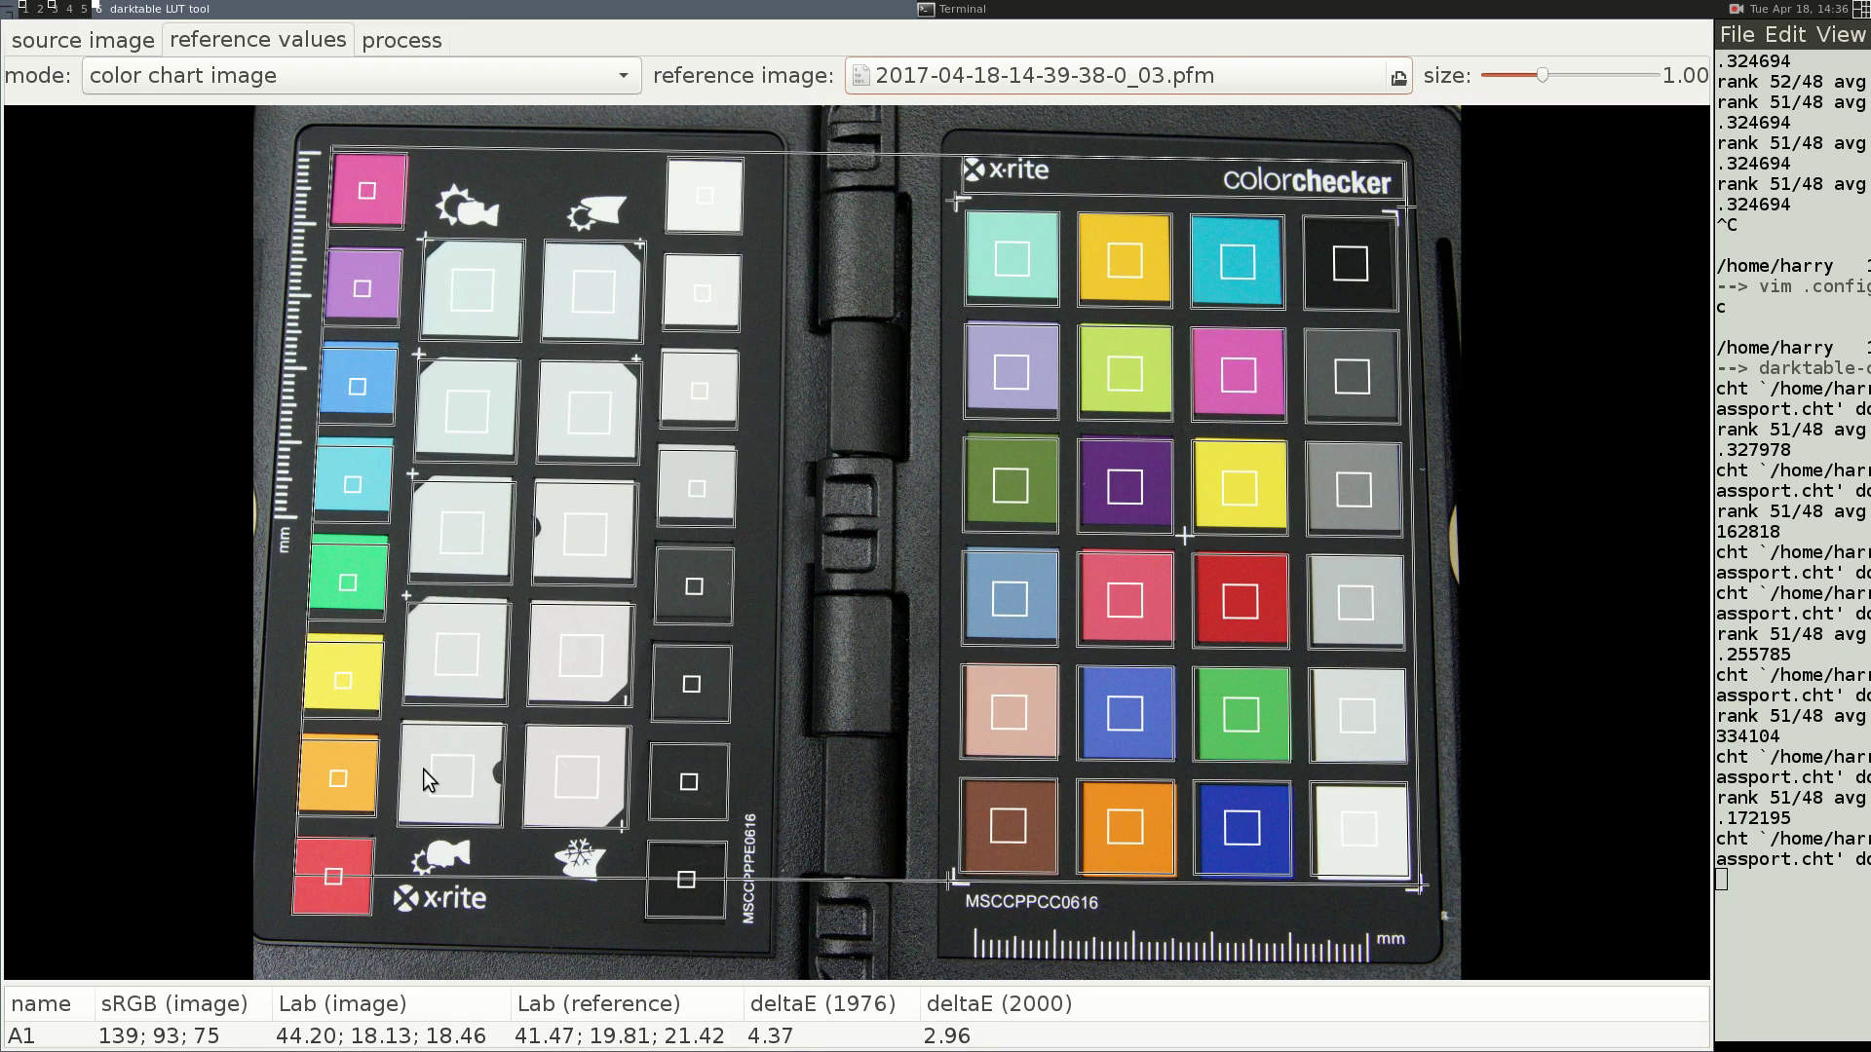
pyautogui.moveTo(1547, 88); pyautogui.dragTo(1544, 88)
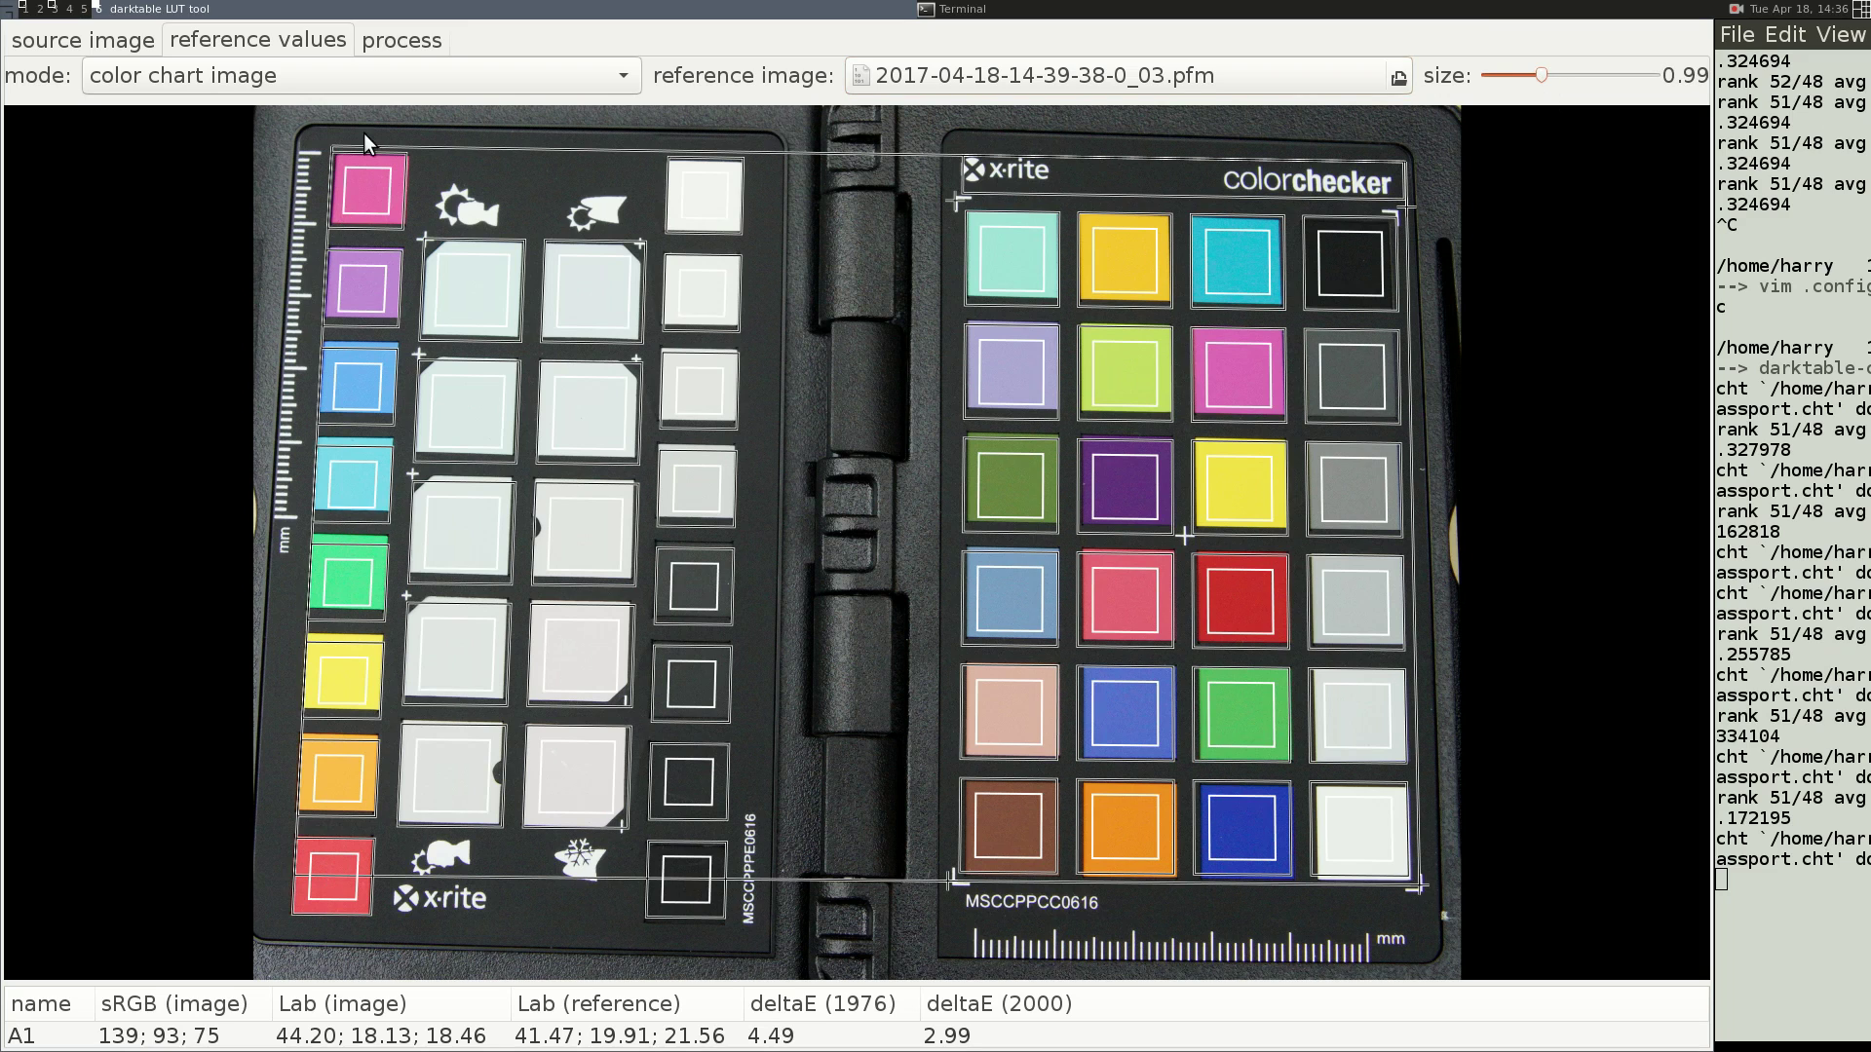
pyautogui.moveTo(333, 164); pyautogui.dragTo(335, 138)
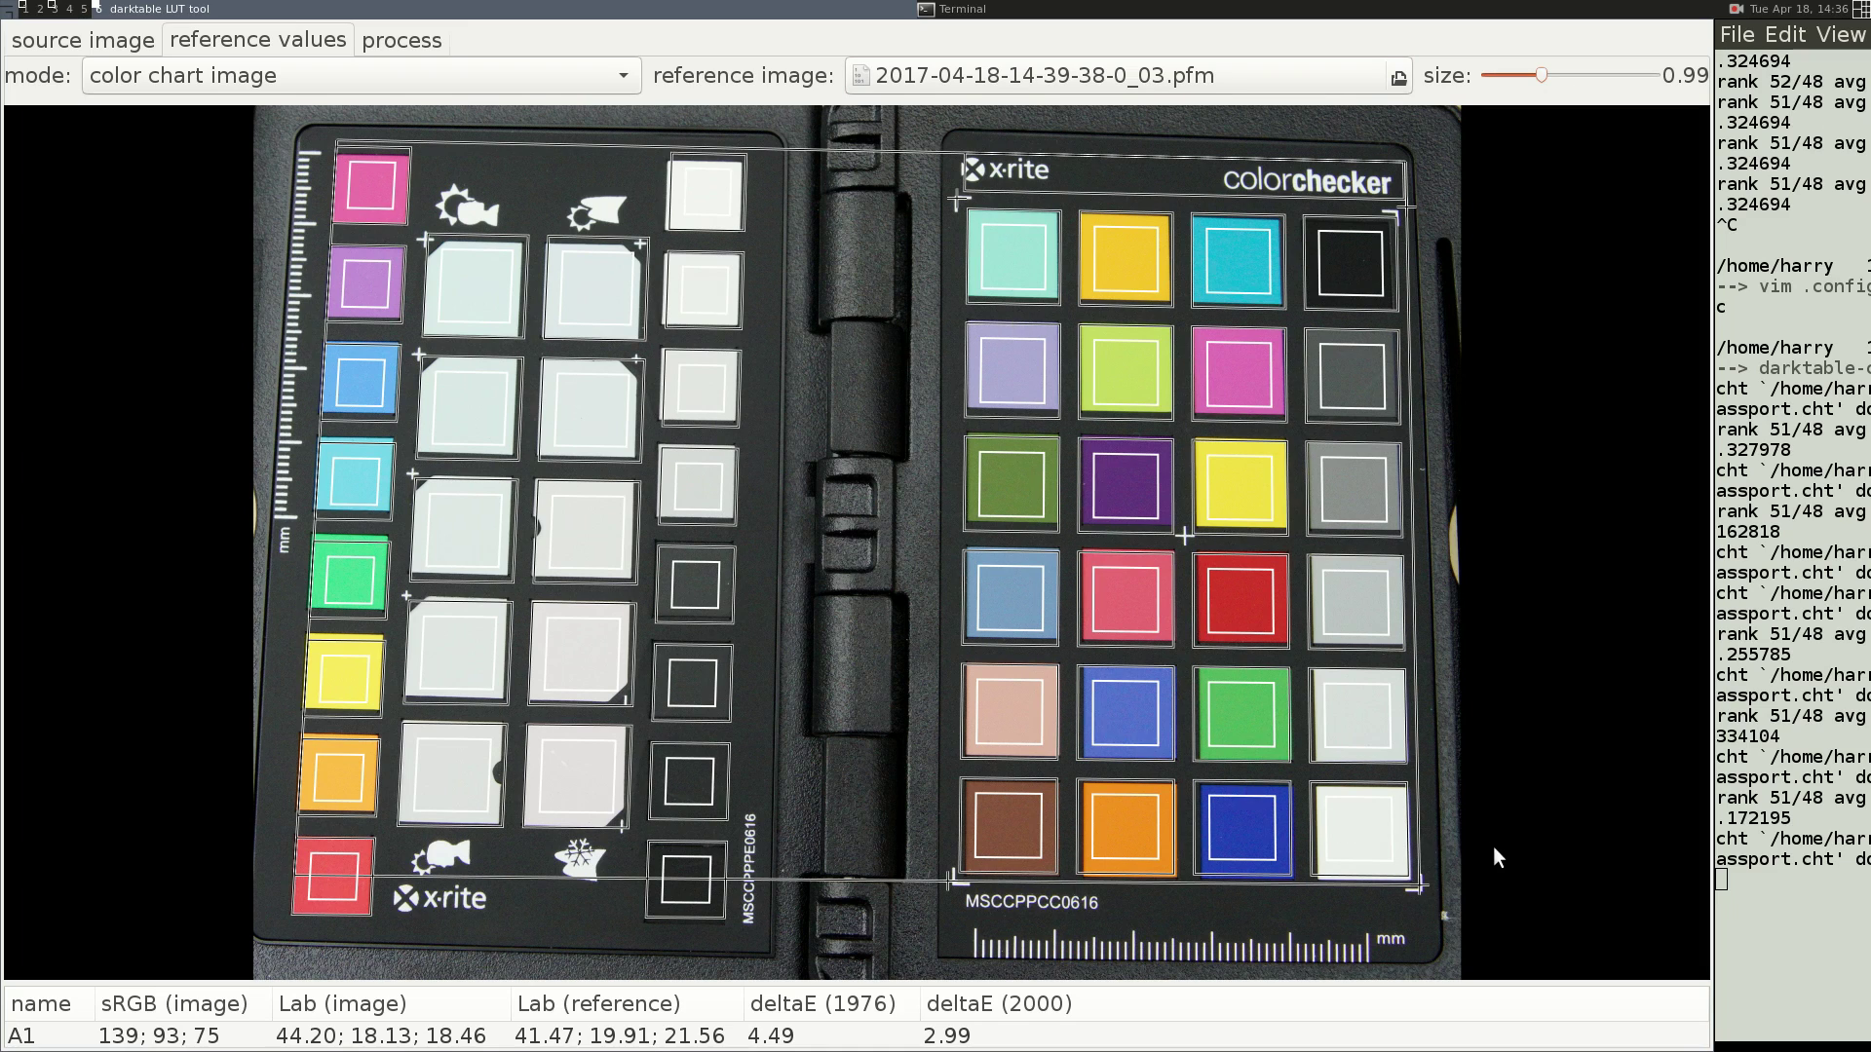
# - Fit the LUT with SAT1 .. SAT8 as the gray ramp, reaching average dE 0.02
pyautogui.click(375, 39)
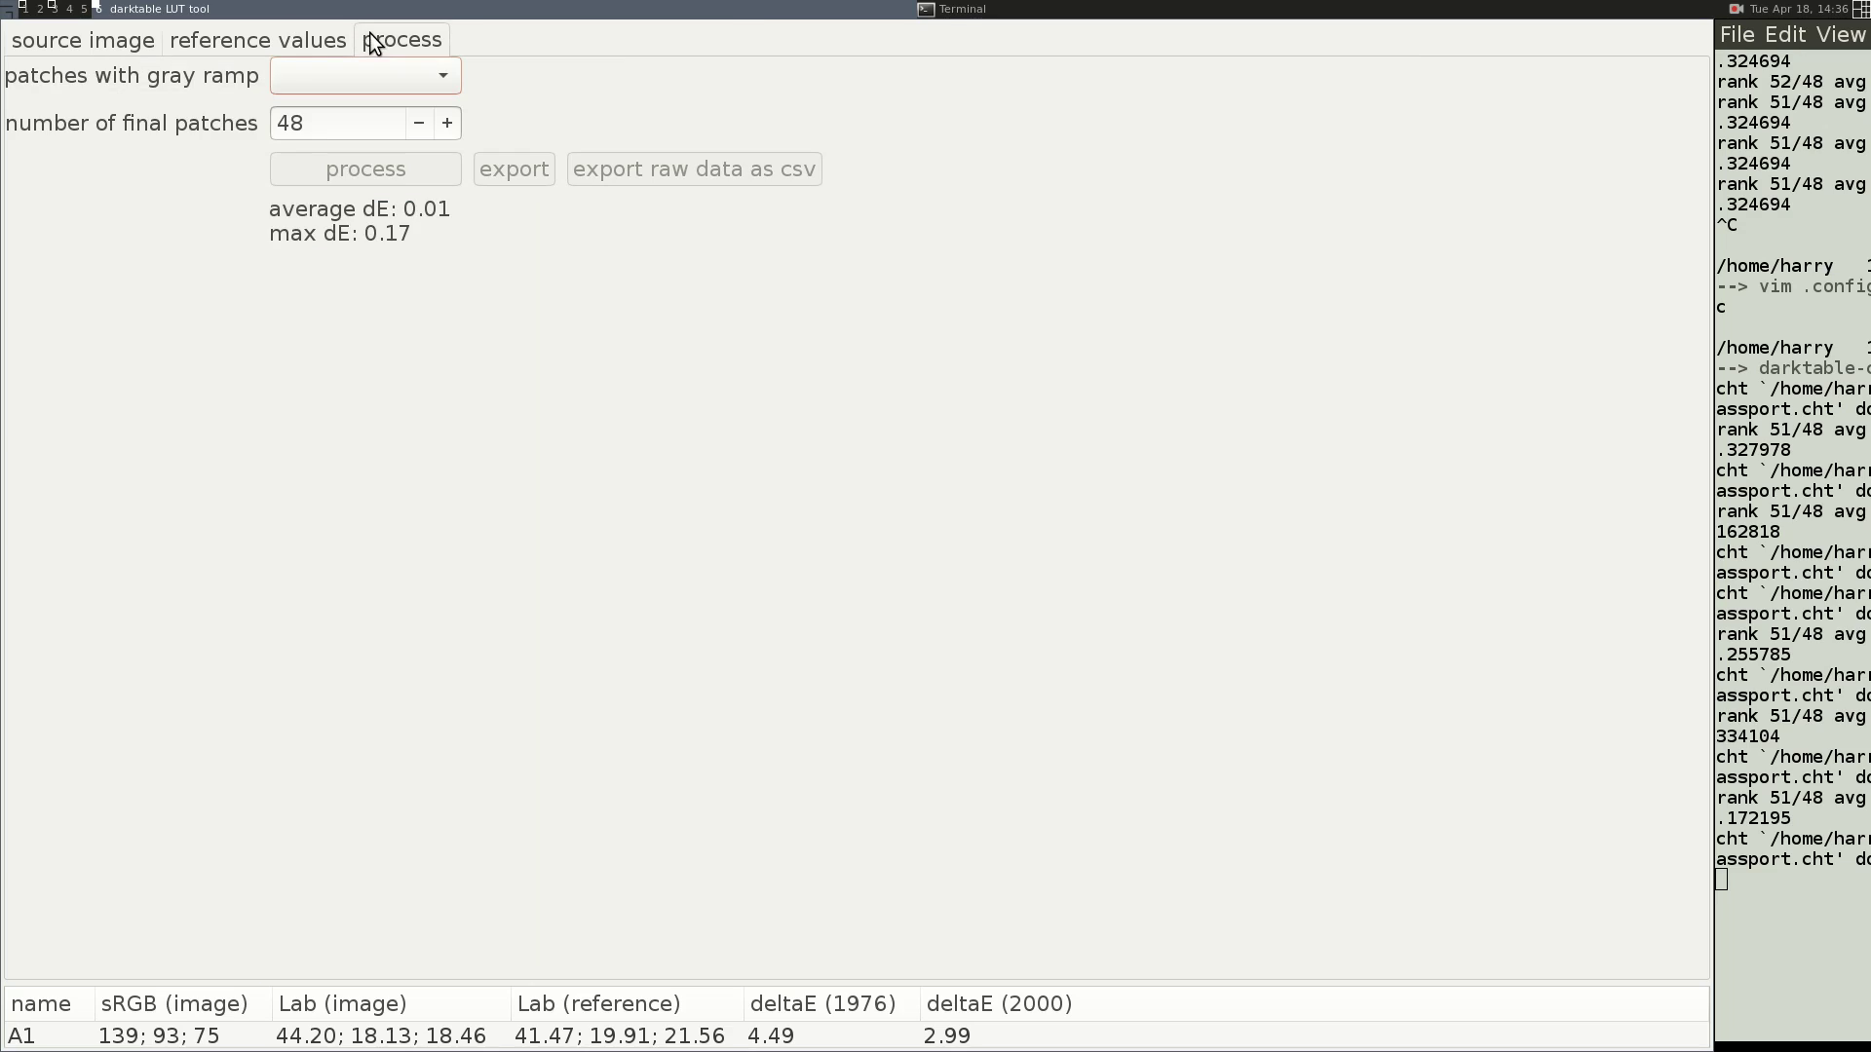
pyautogui.click(426, 98)
pyautogui.click(407, 80)
pyautogui.click(393, 80)
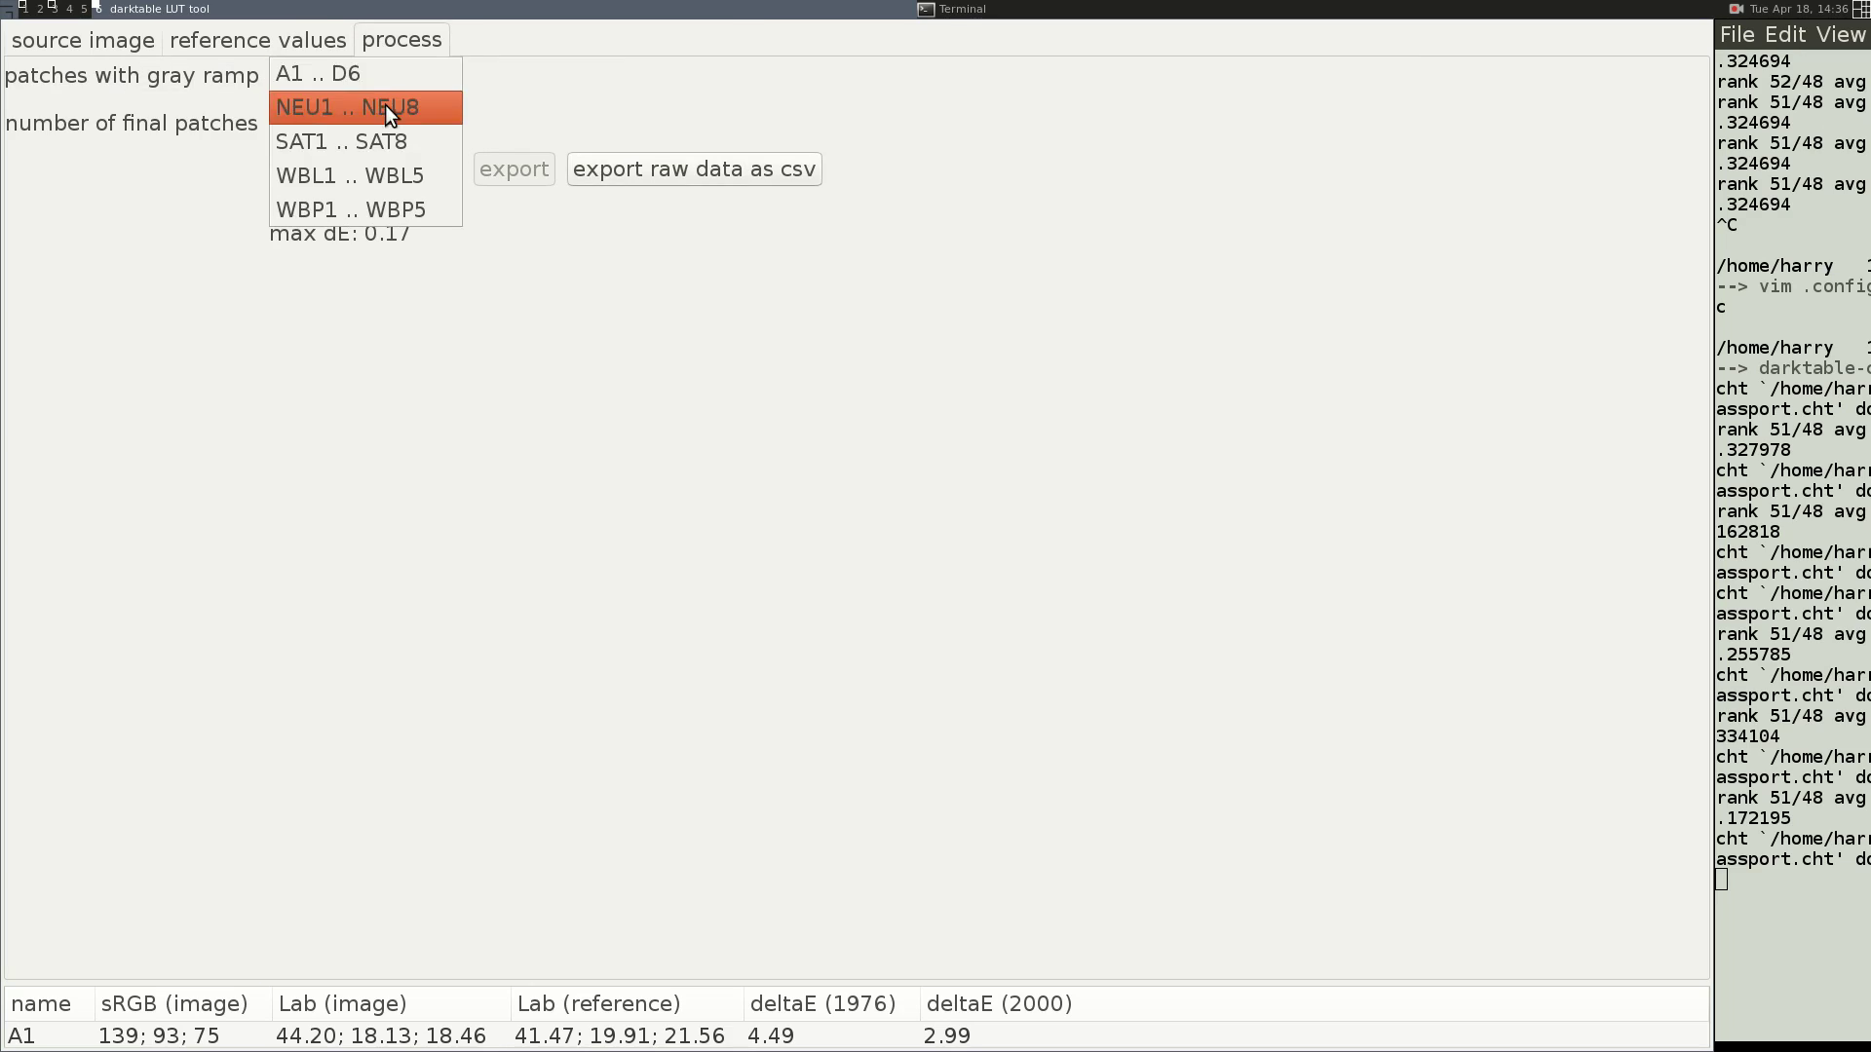
pyautogui.click(390, 142)
pyautogui.click(355, 171)
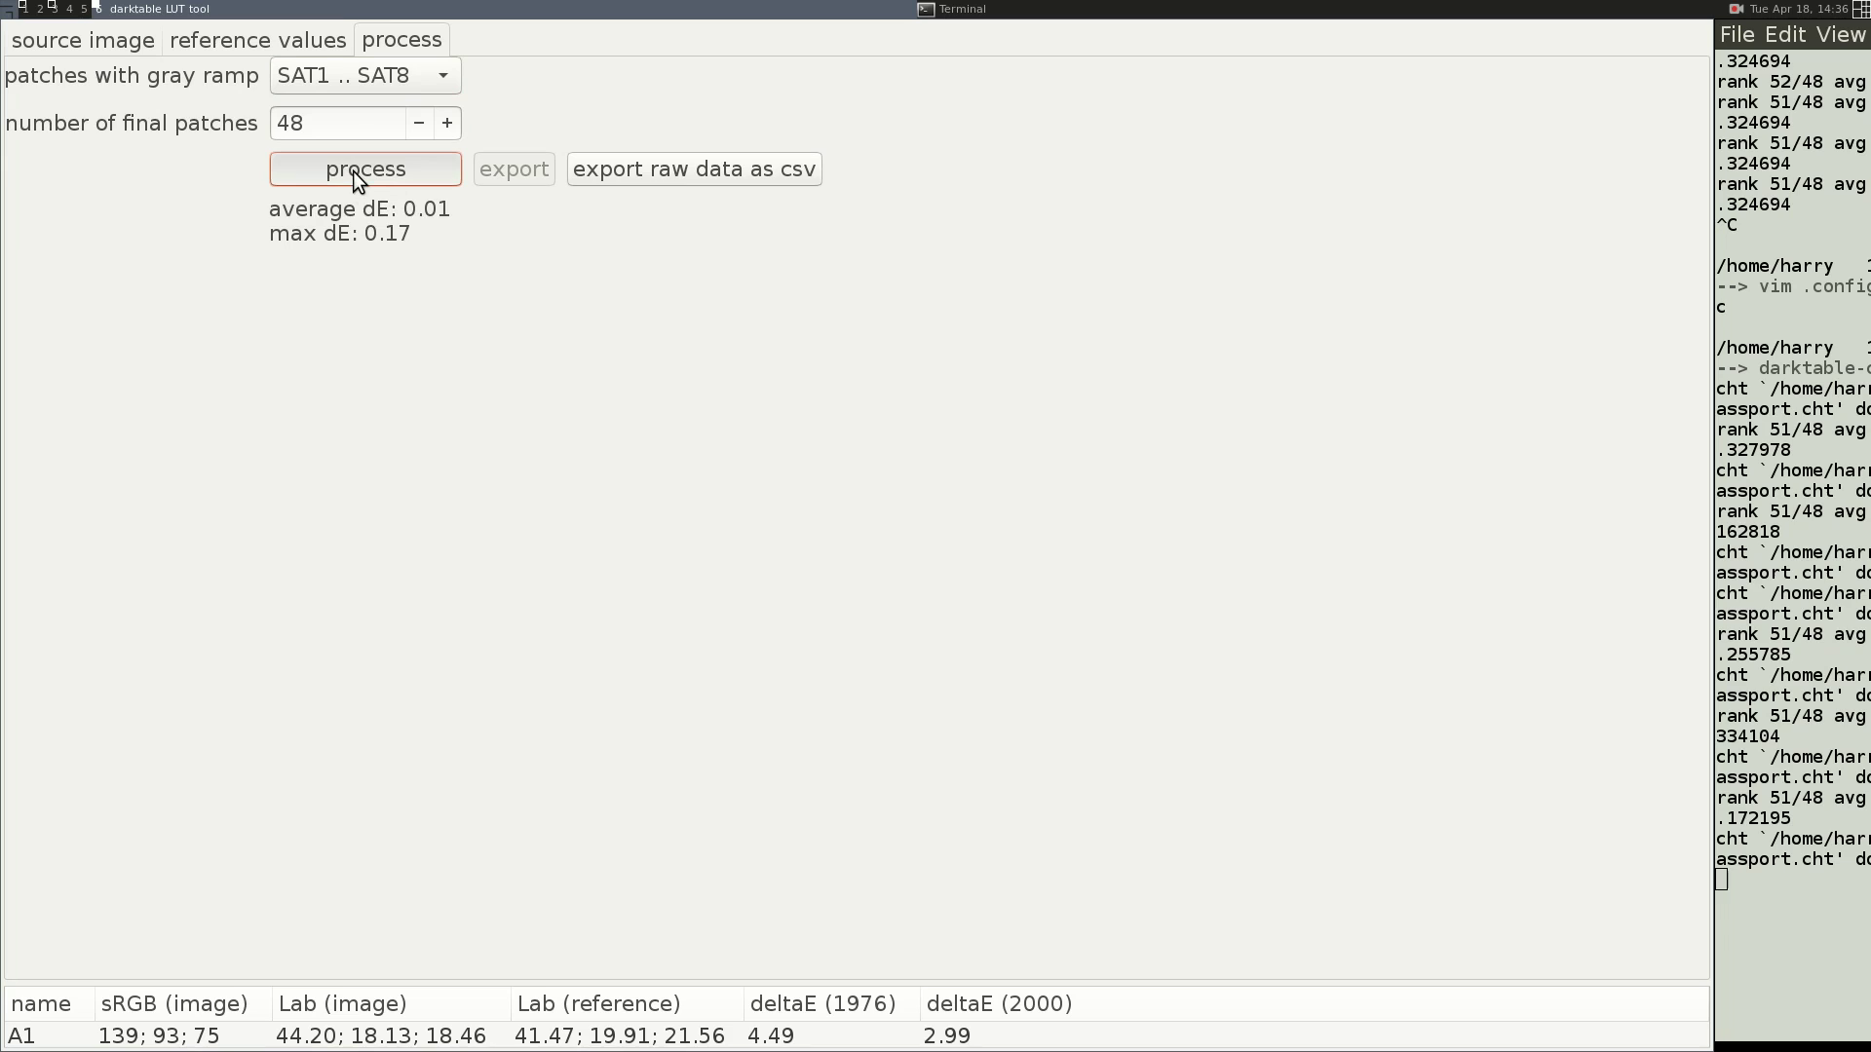
pyautogui.click(509, 161)
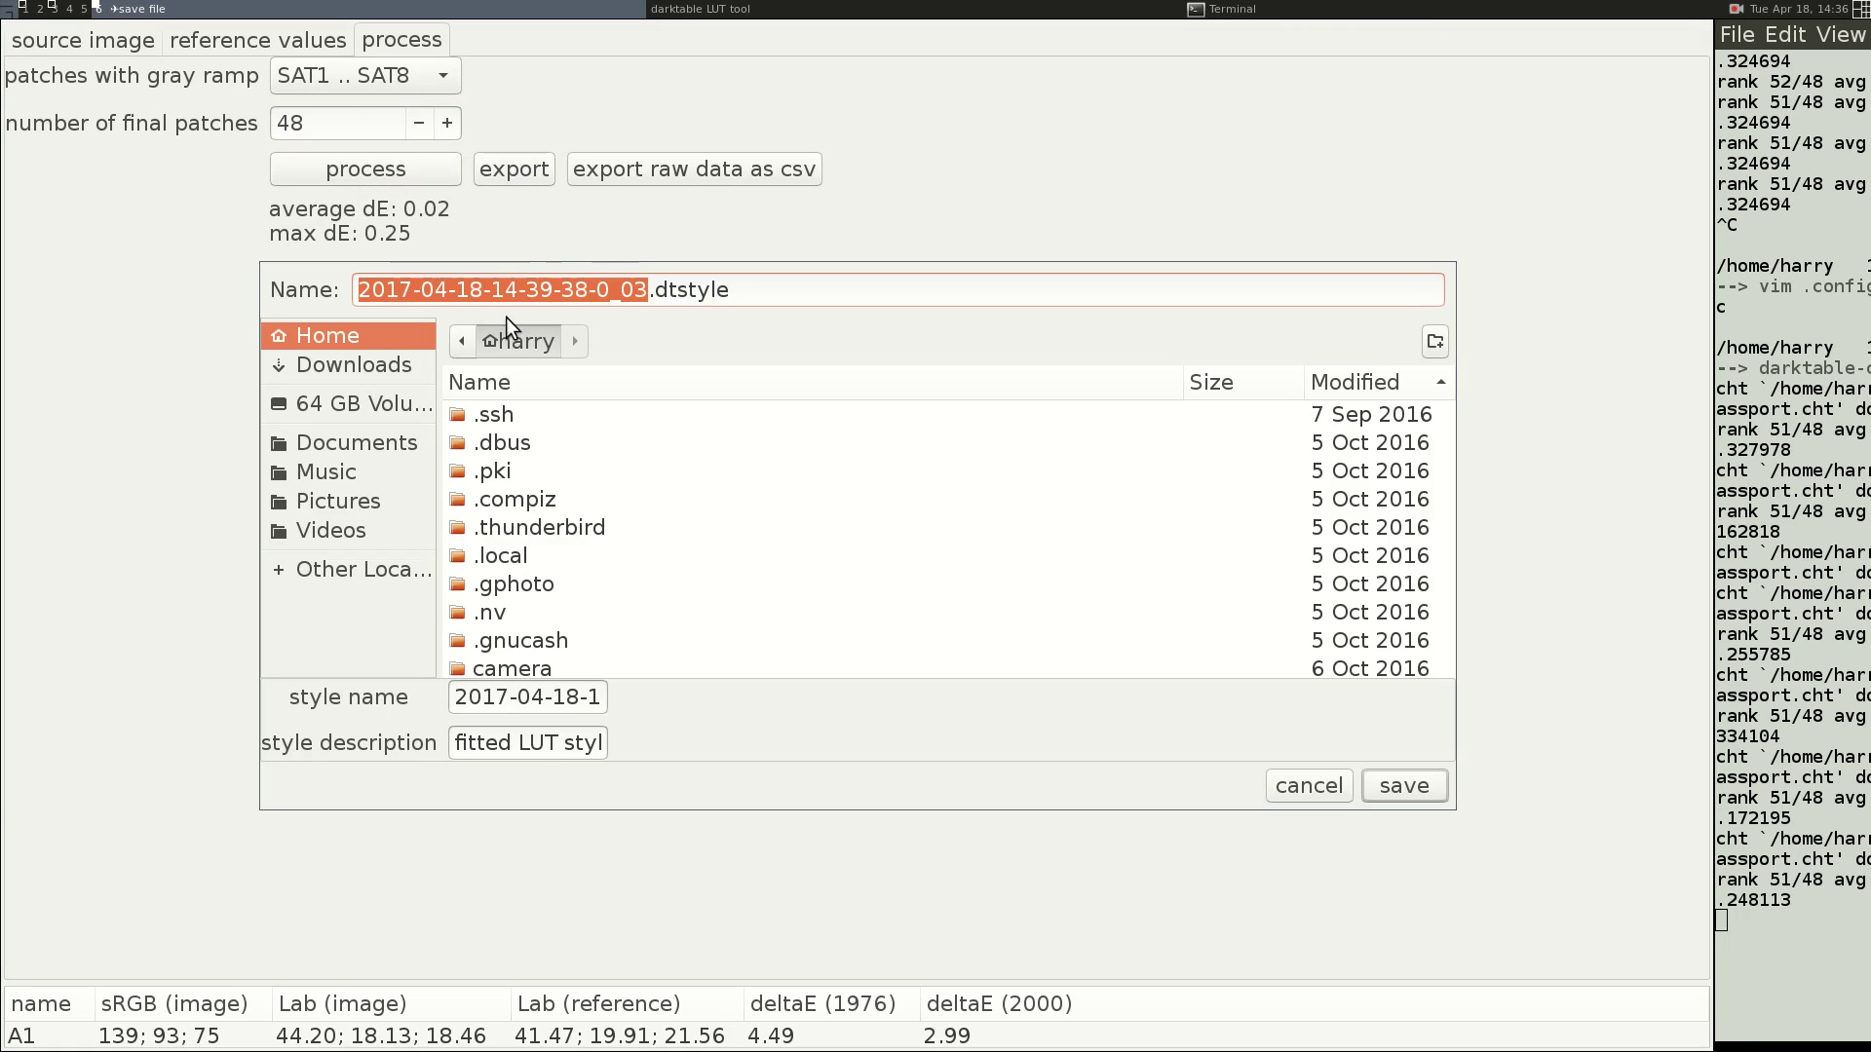
pyautogui.scroll(-3, 600, 559)
pyautogui.scroll(-5, 601, 563)
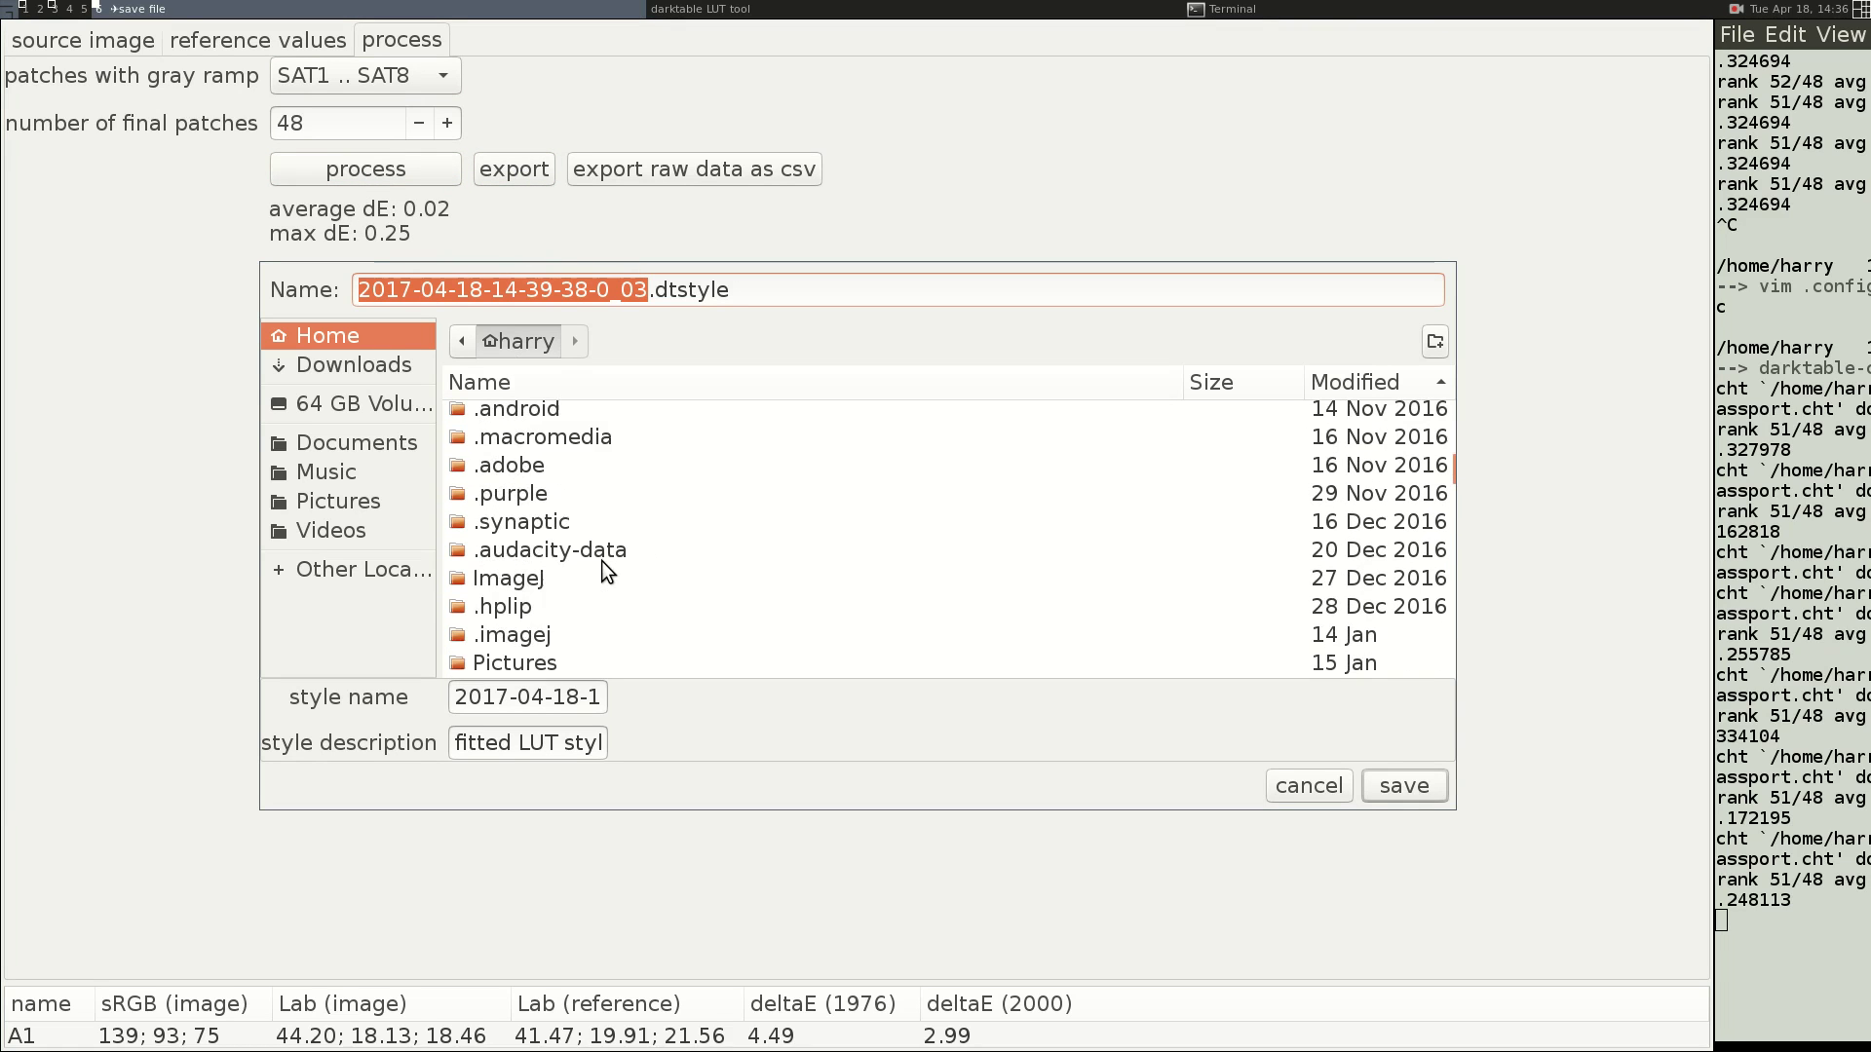
pyautogui.click(604, 400)
pyautogui.scroll(-5, 628, 558)
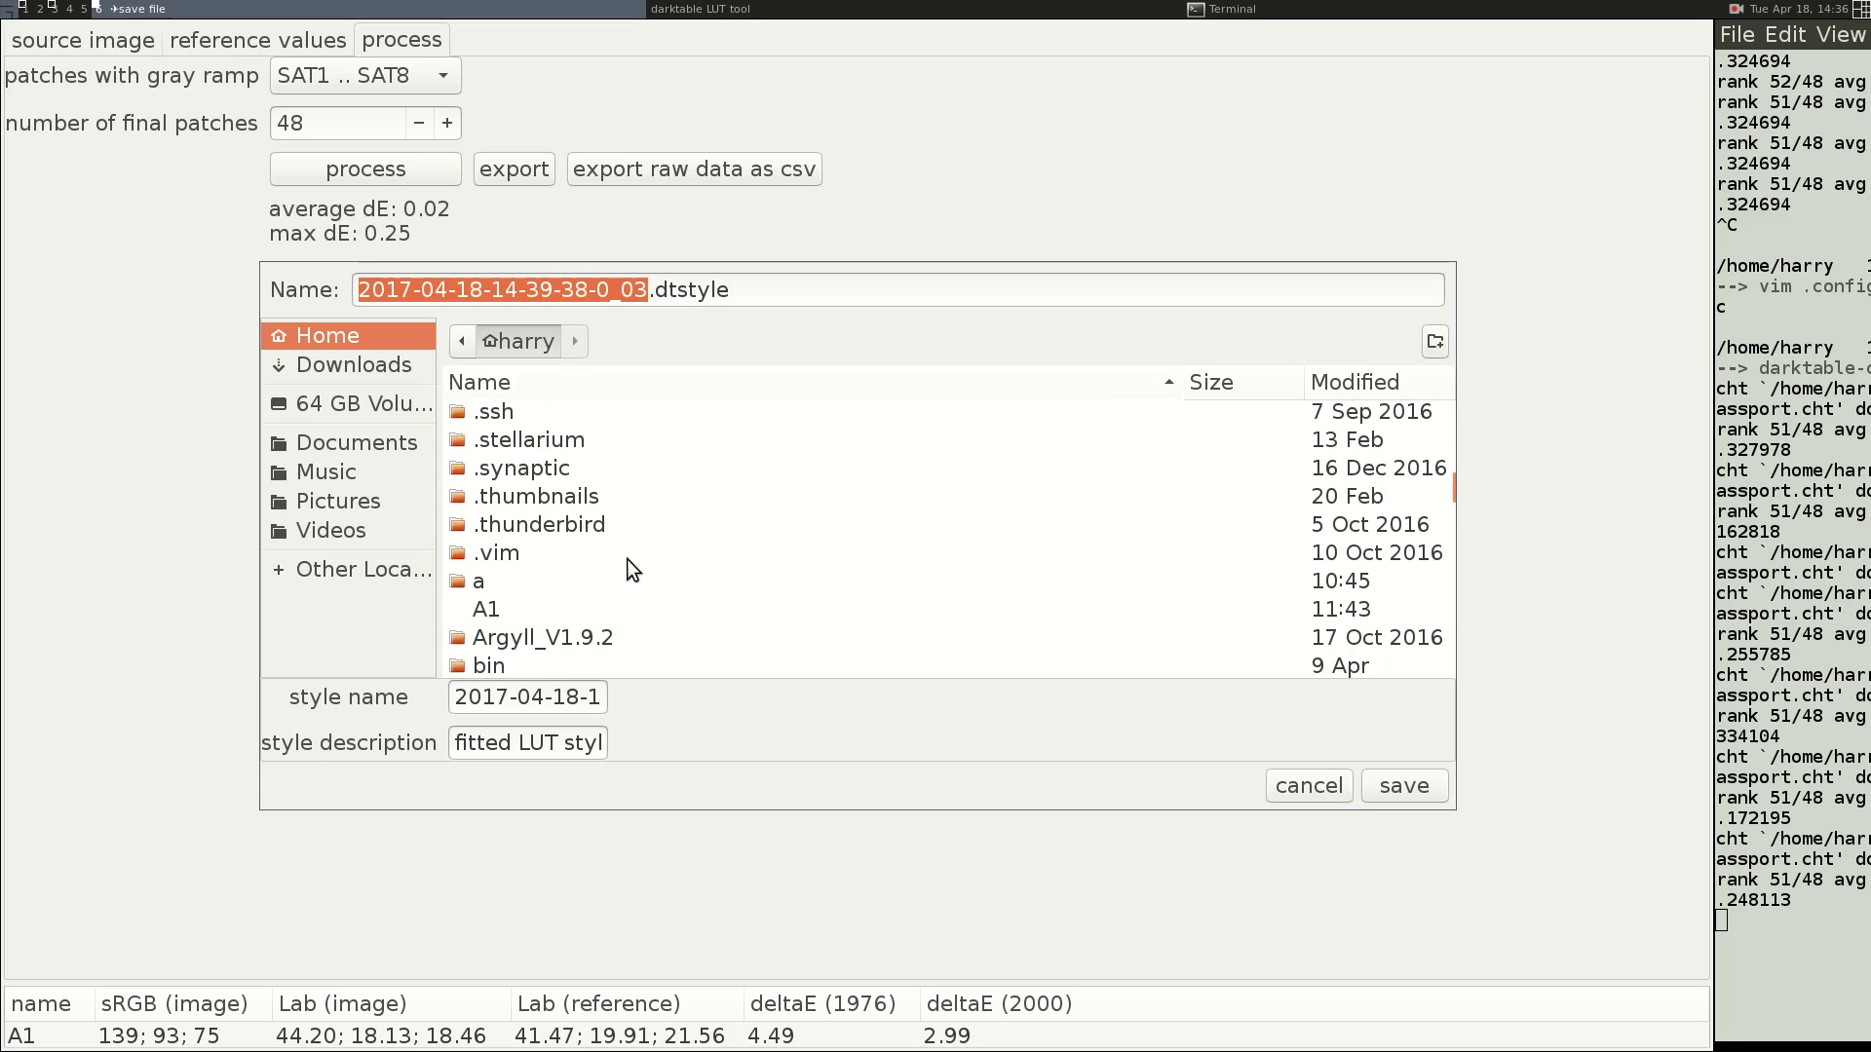
pyautogui.scroll(-5, 628, 559)
pyautogui.scroll(4, 627, 559)
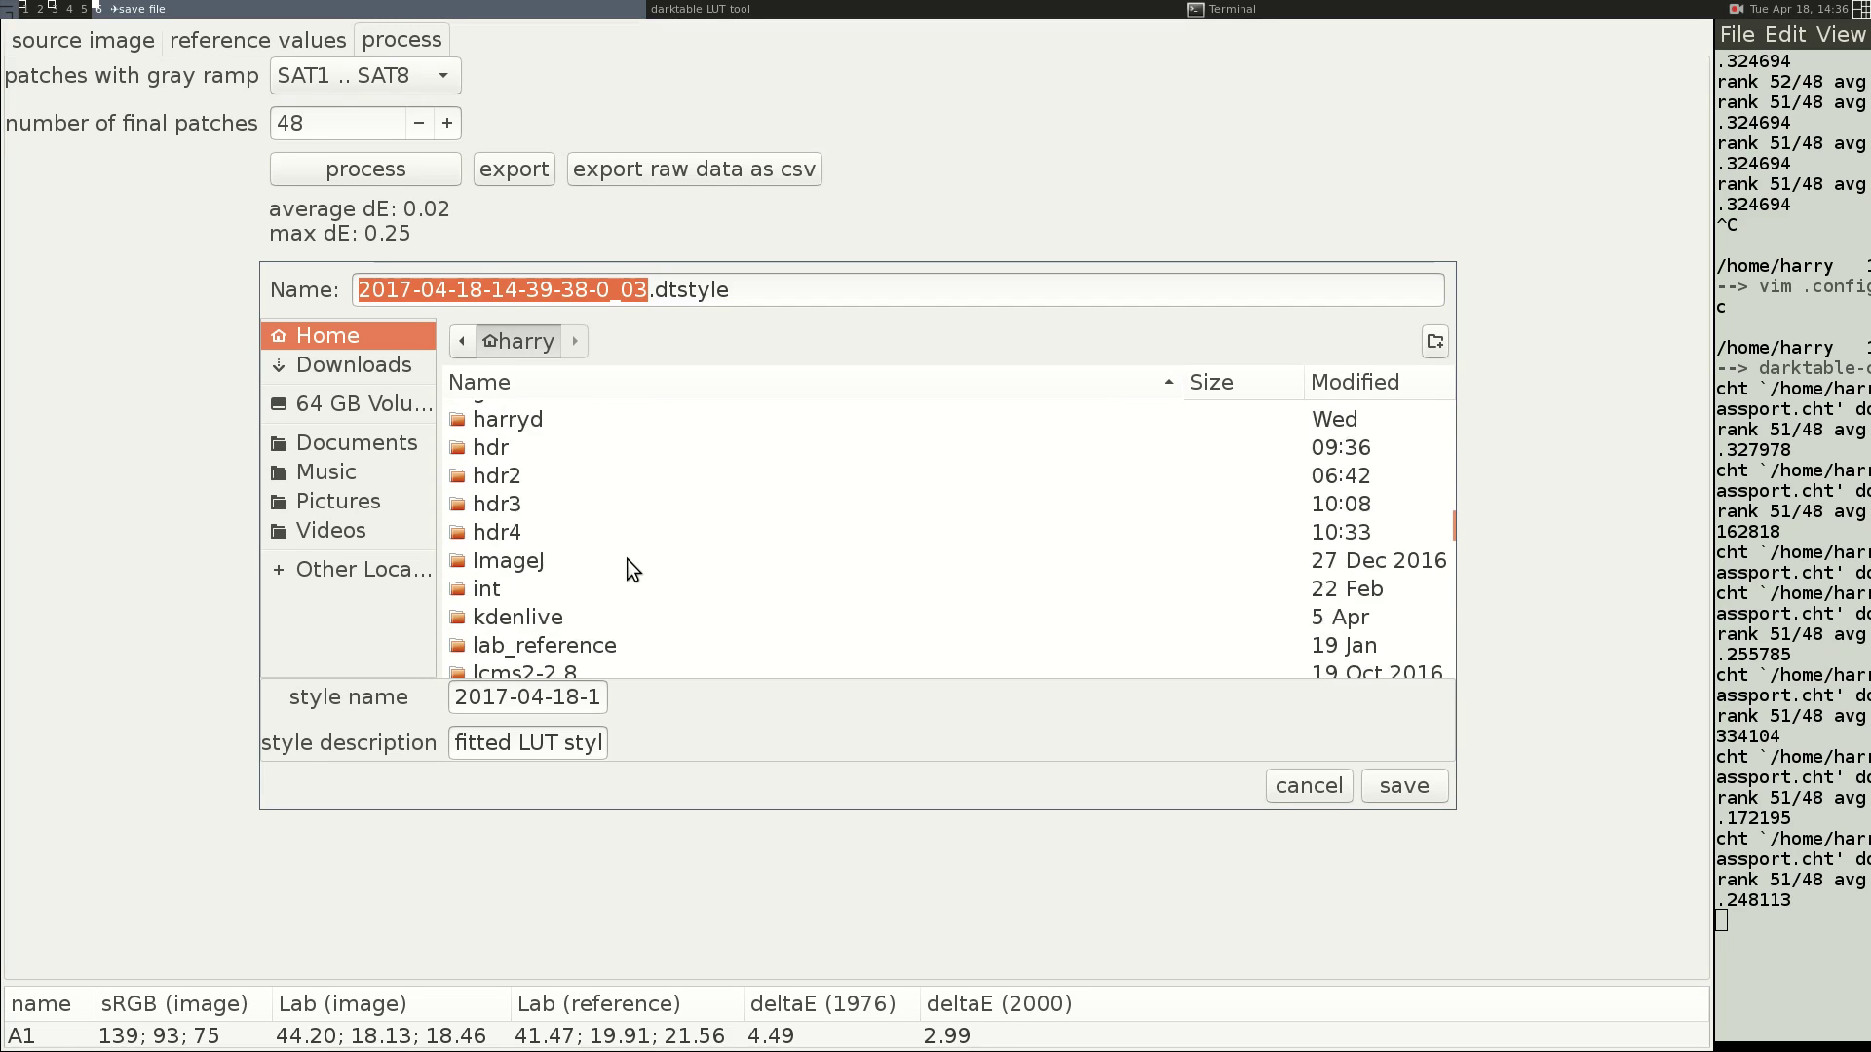
pyautogui.doubleClick(511, 417)
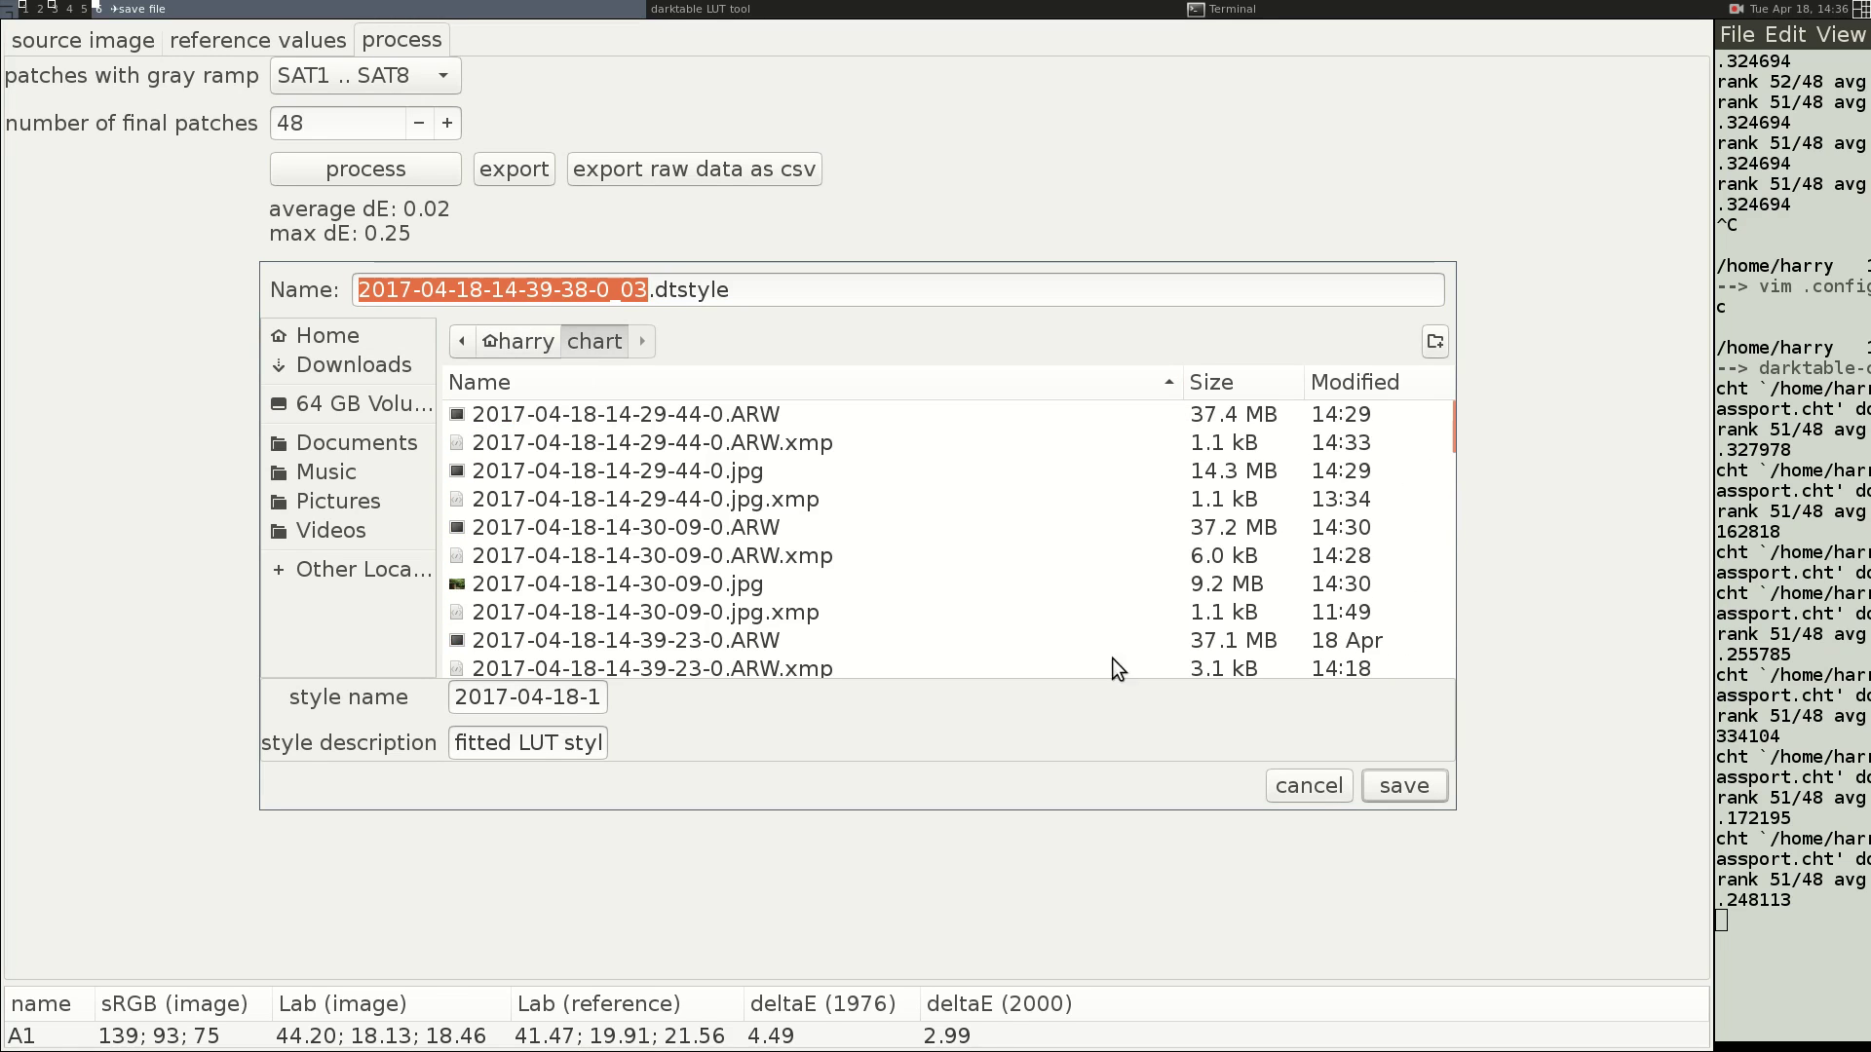
pyautogui.click(1407, 788)
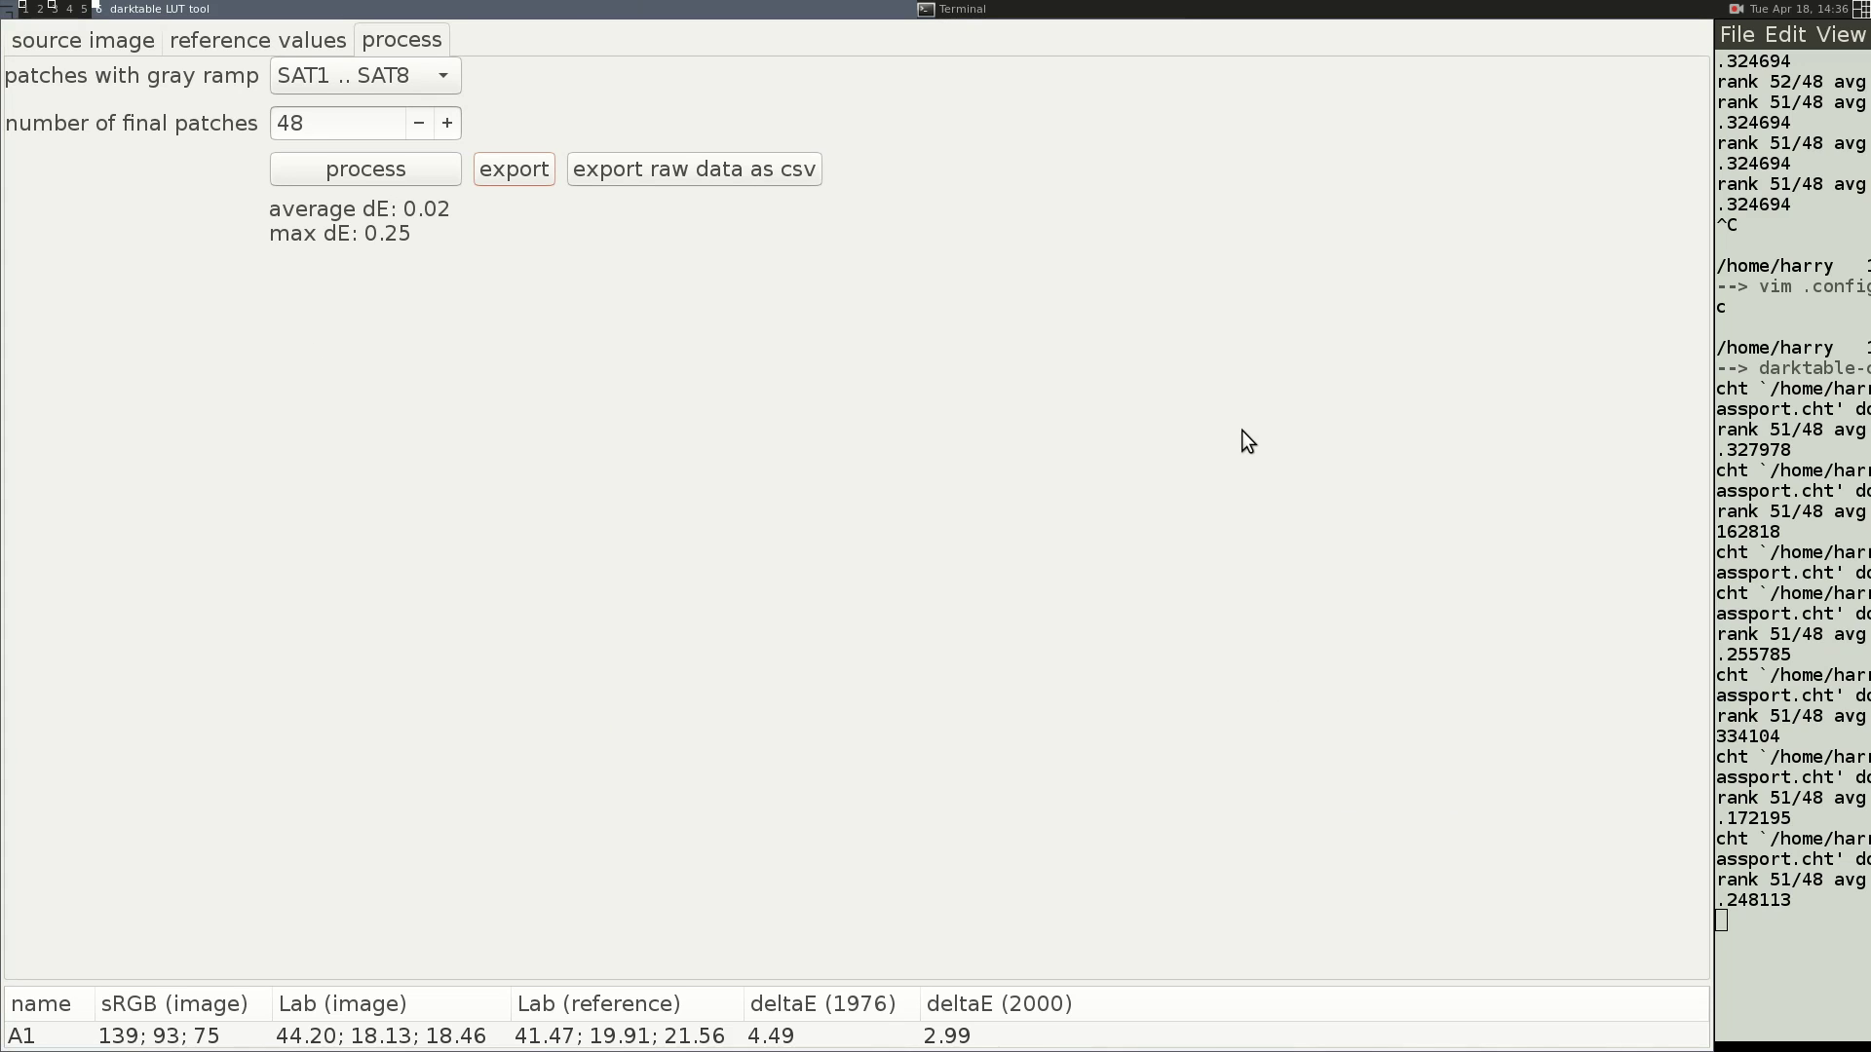
pyautogui.press('super+1')
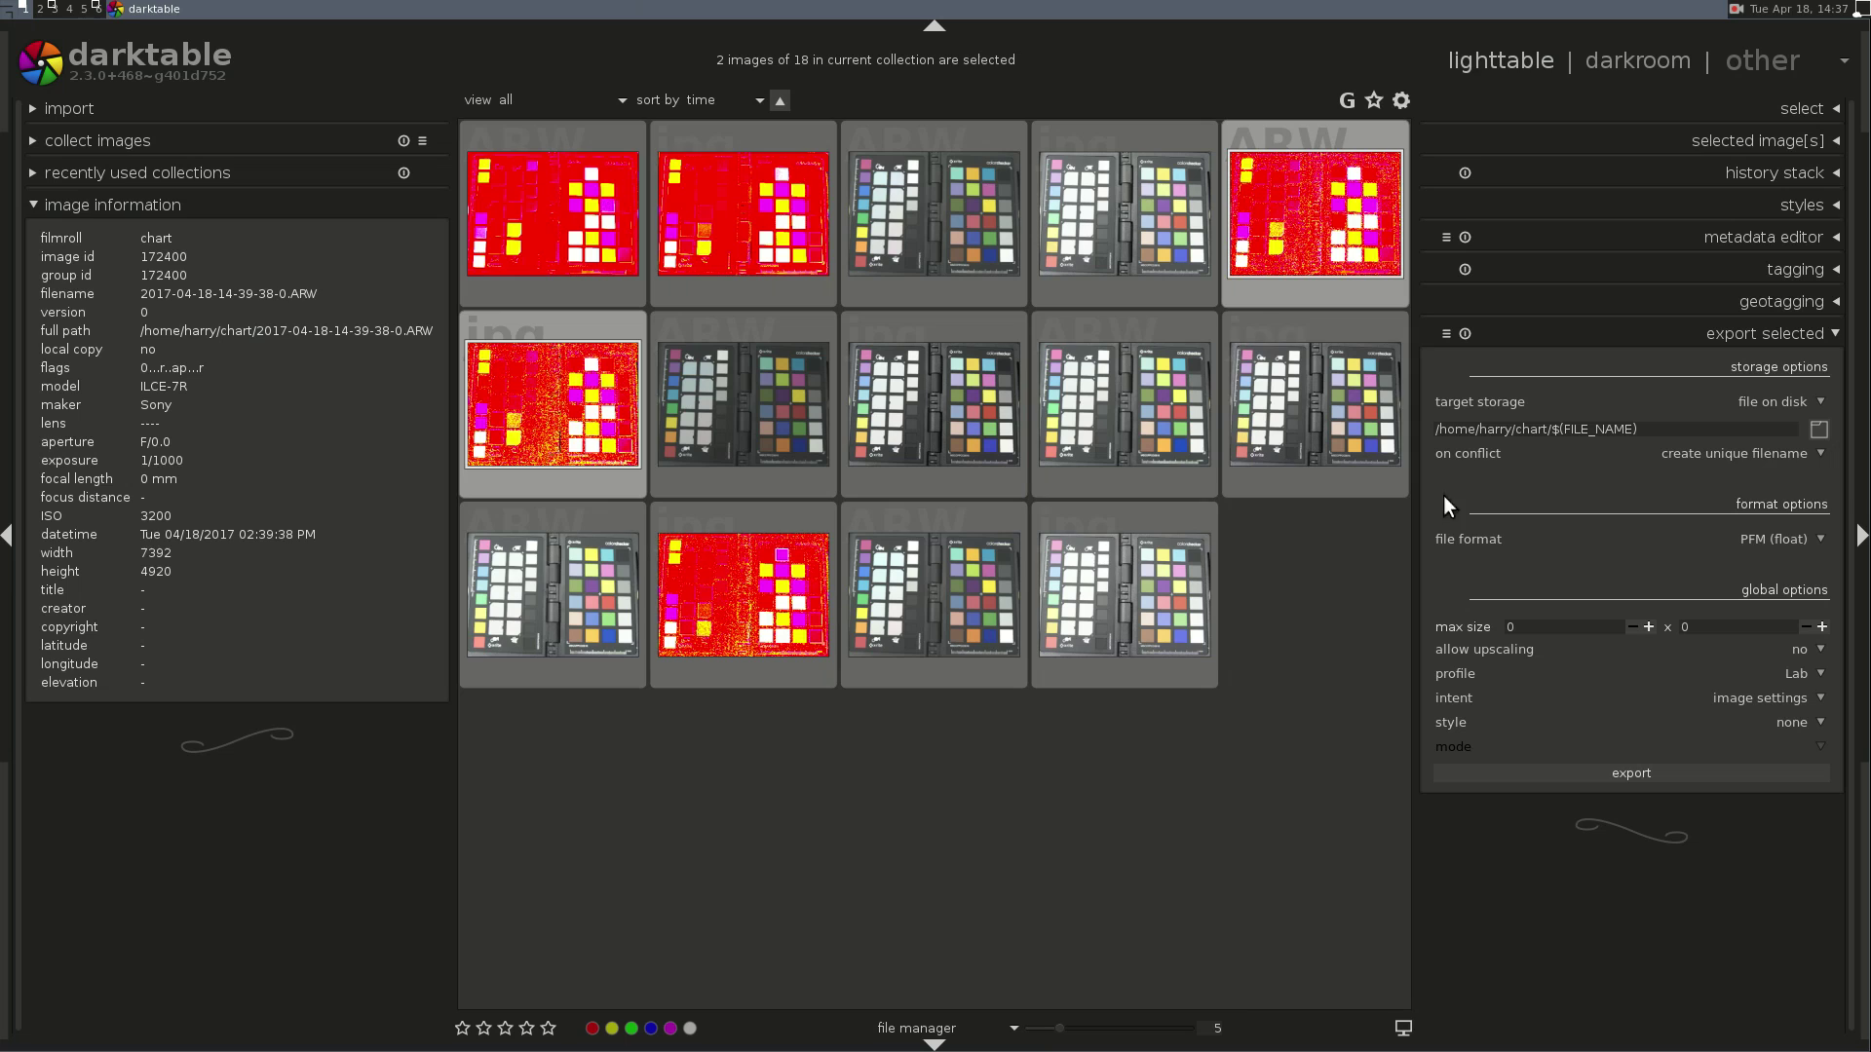
# - Select the first garden photo and browse the style import to the chart folder
pyautogui.scroll(1, 1090, 557)
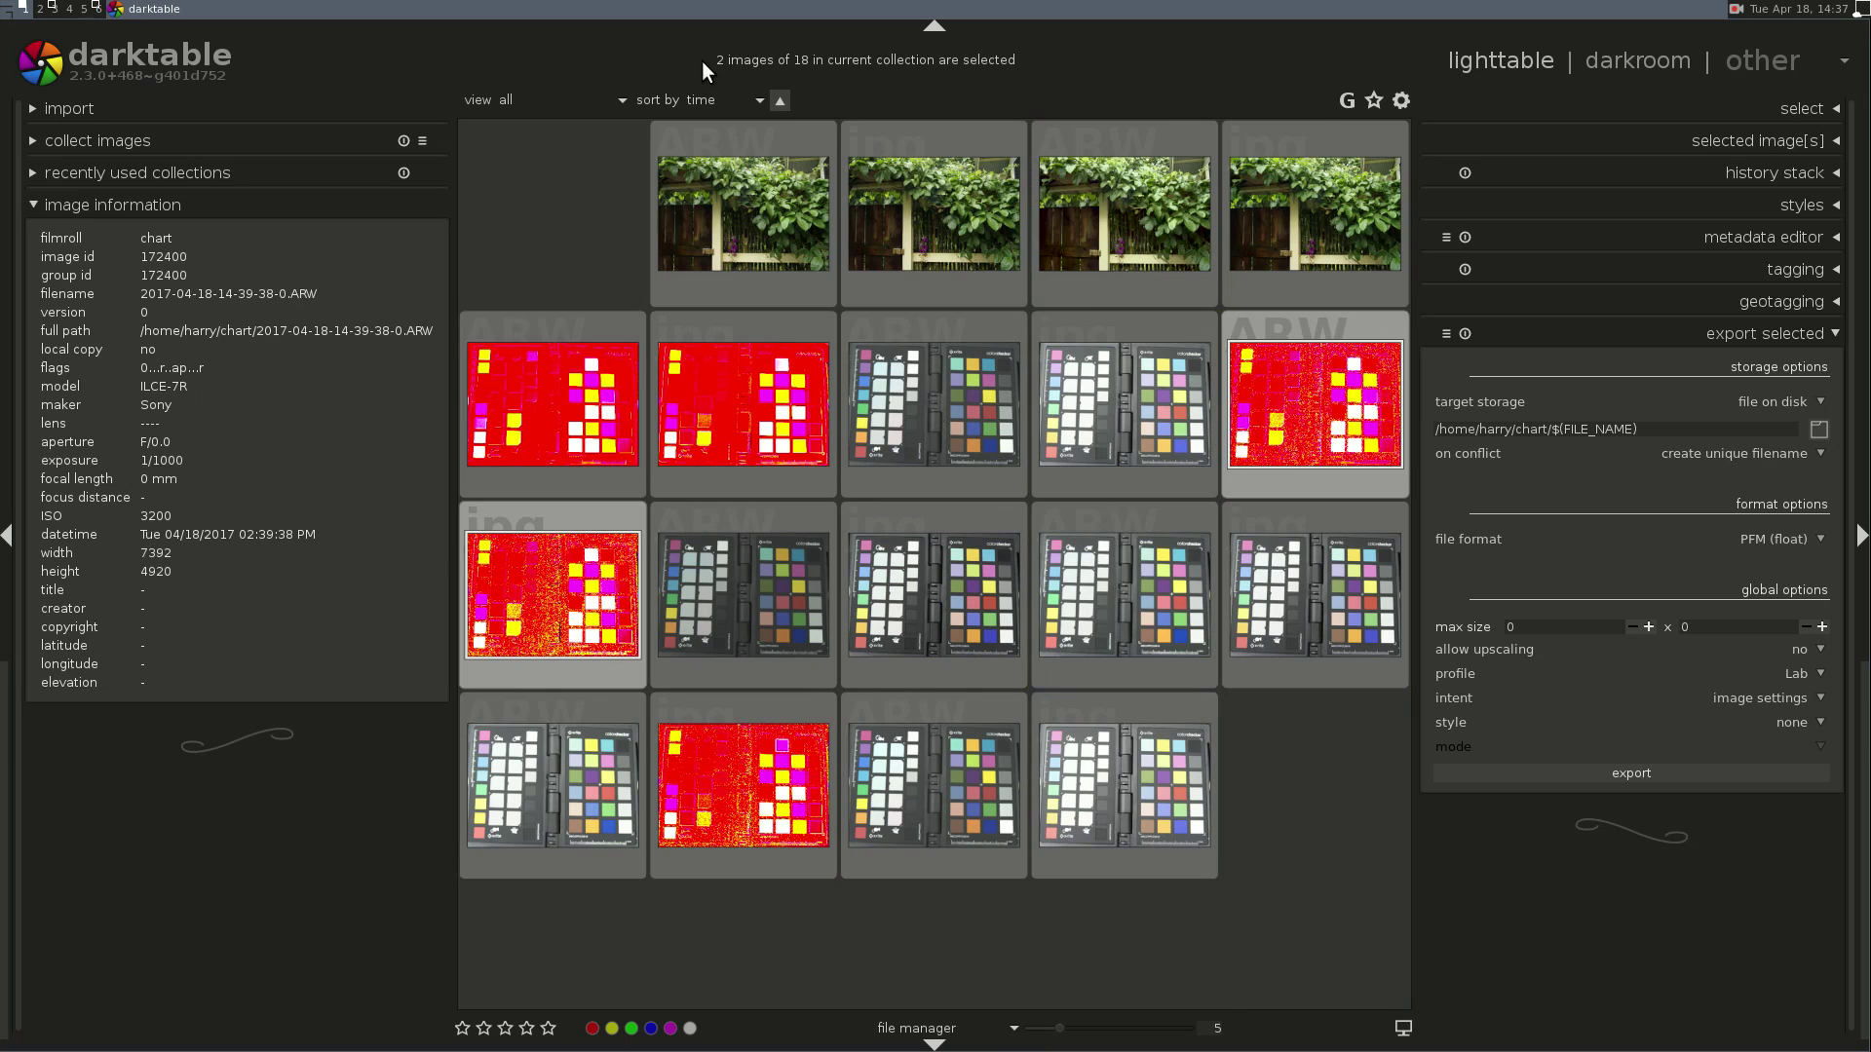
pyautogui.click(706, 191)
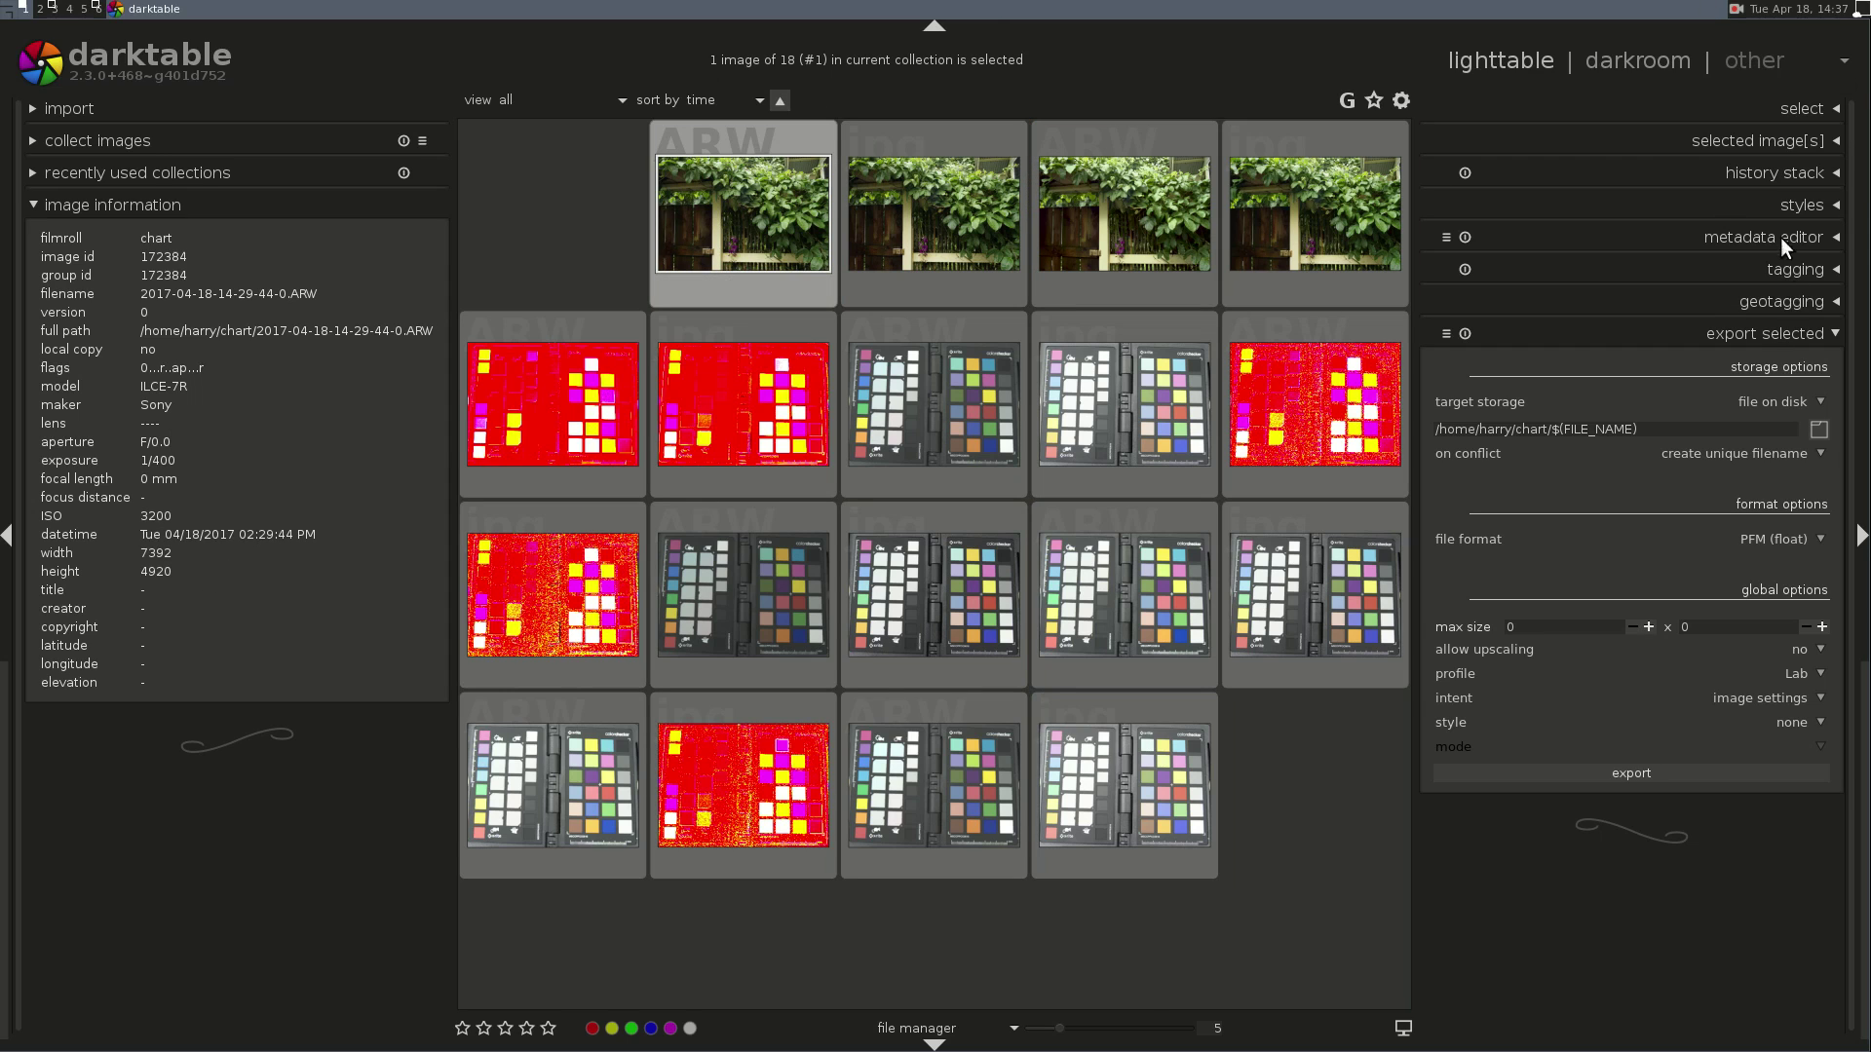
pyautogui.click(1773, 205)
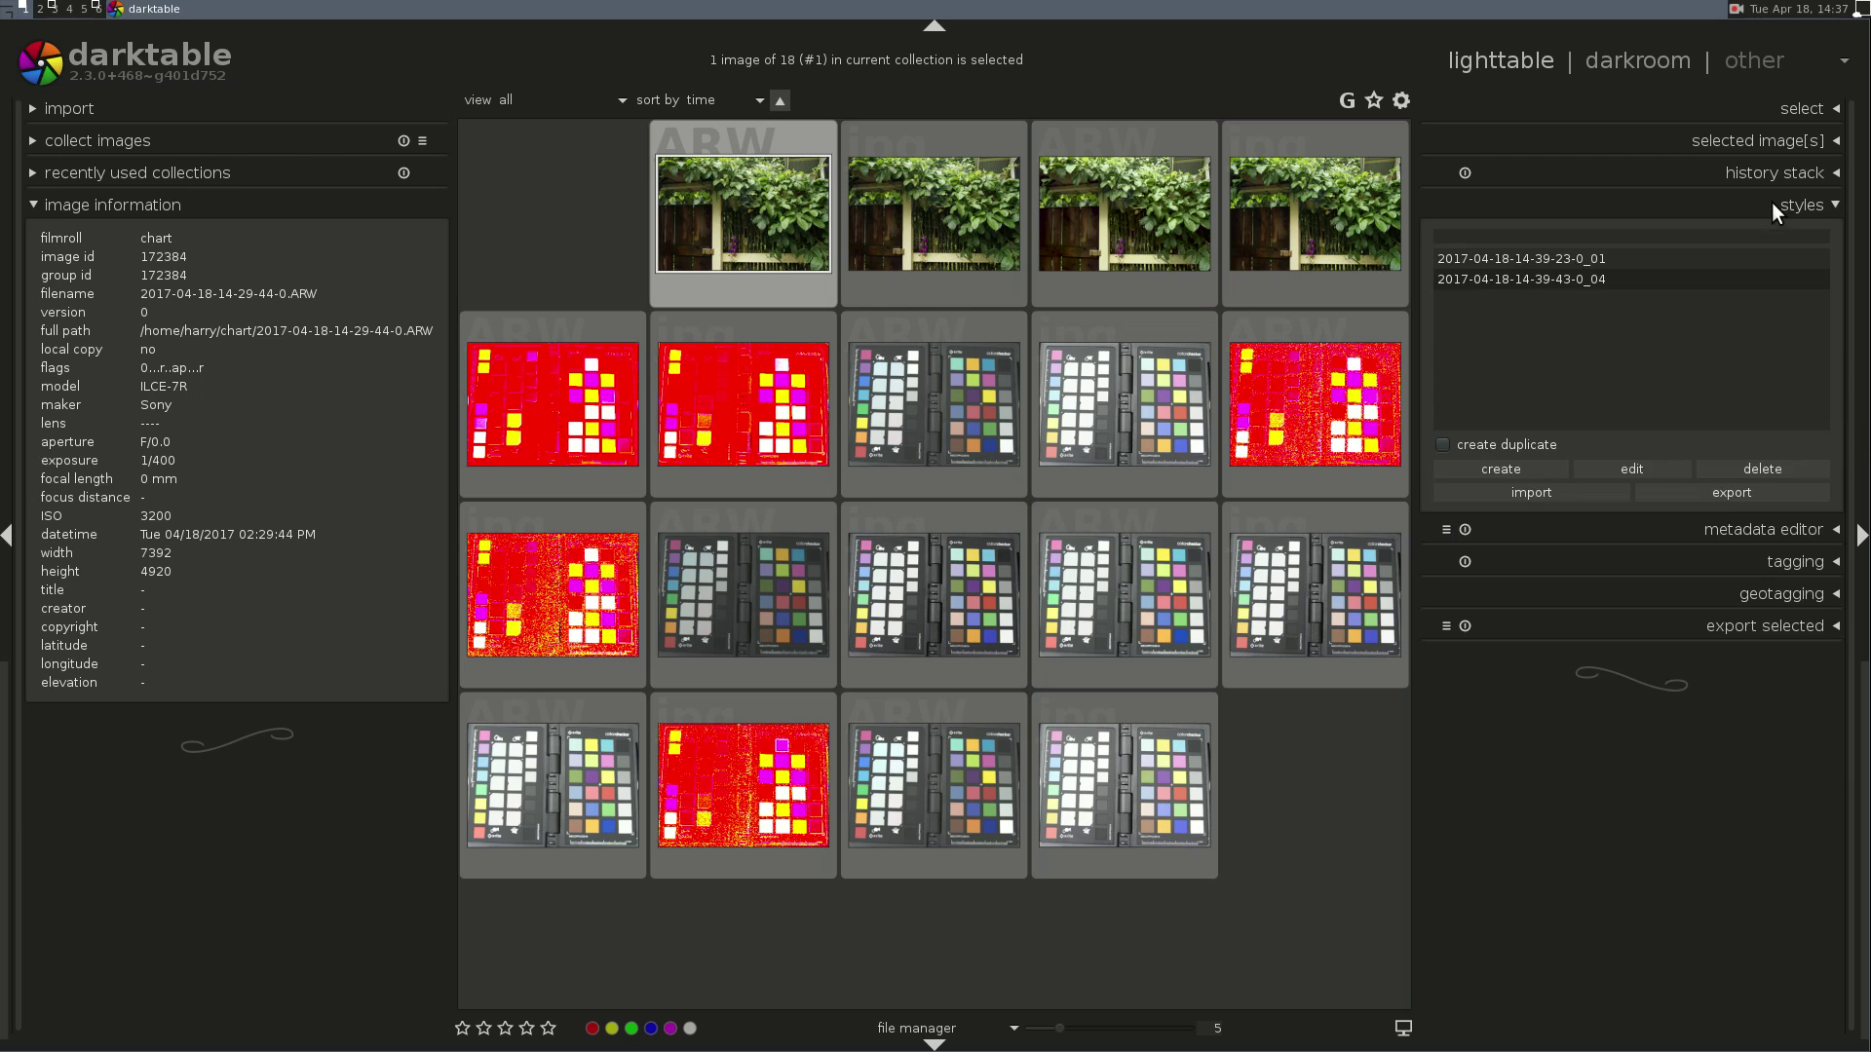
pyautogui.click(1552, 491)
pyautogui.scroll(-5, 1011, 677)
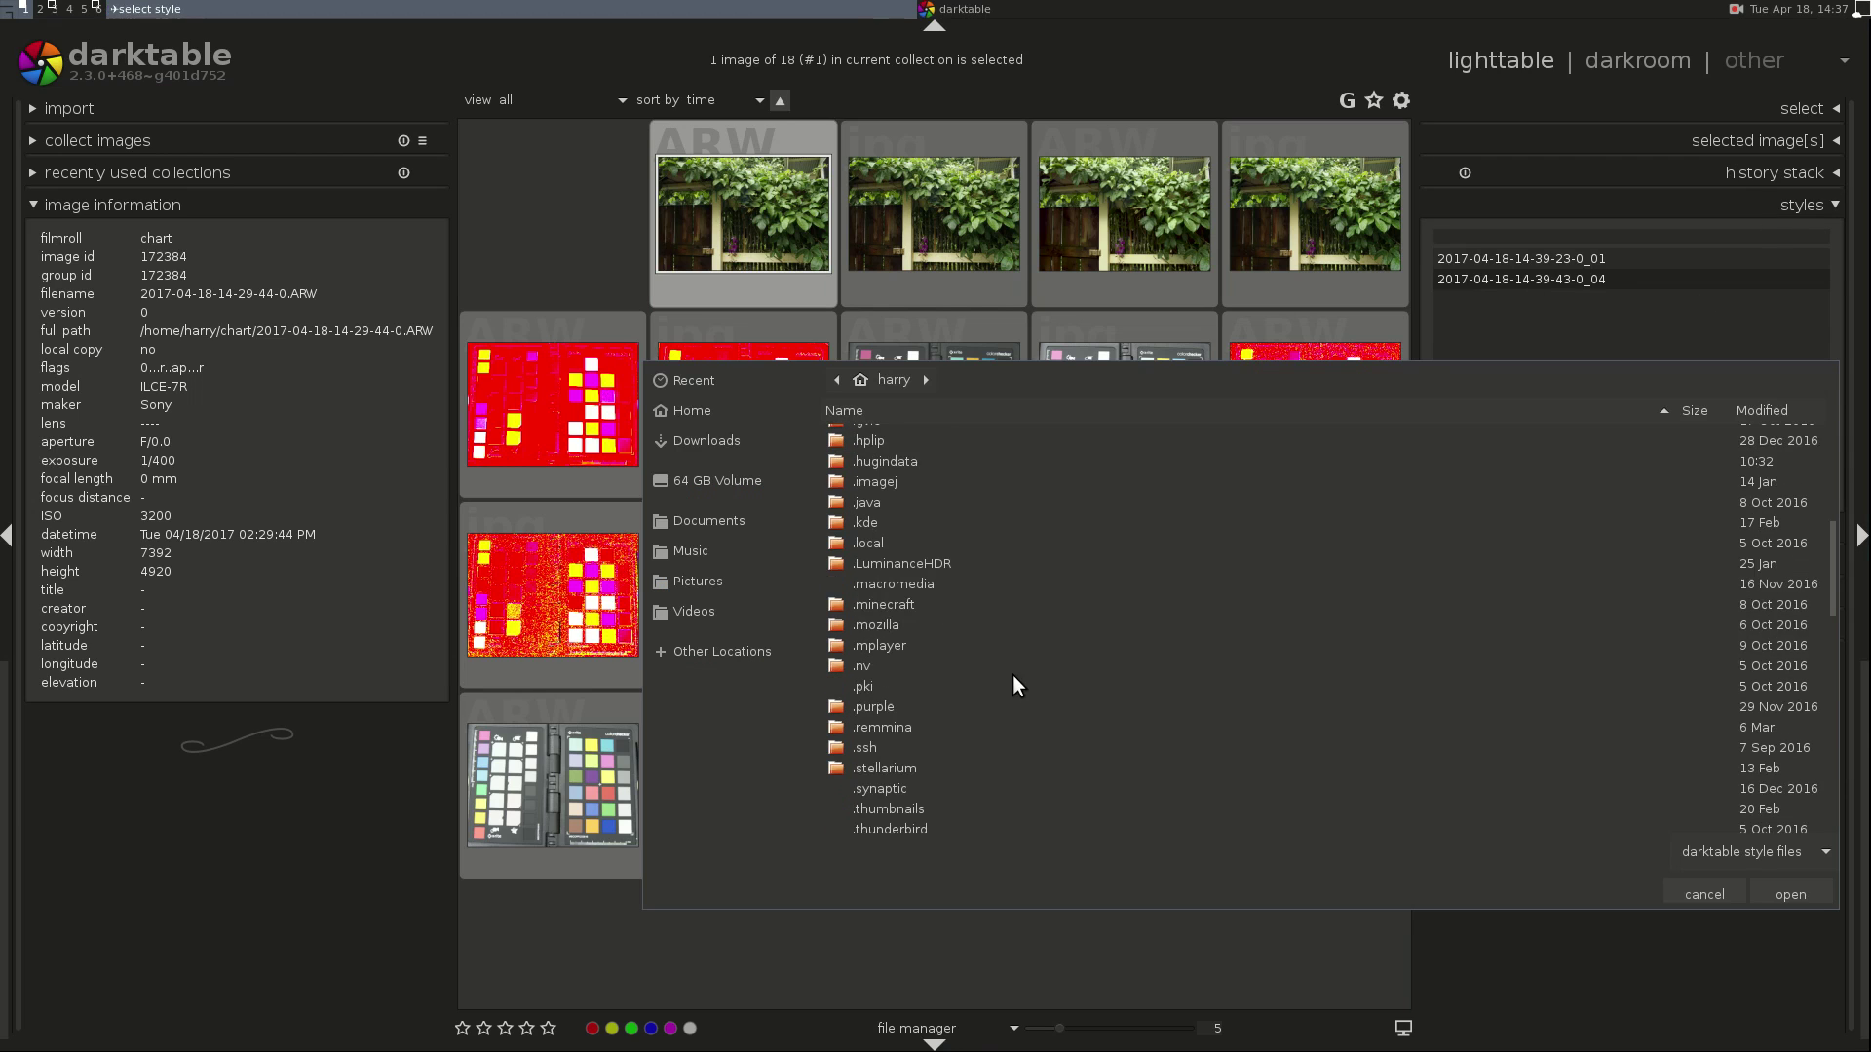
pyautogui.scroll(-4, 947, 646)
pyautogui.doubleClick(892, 666)
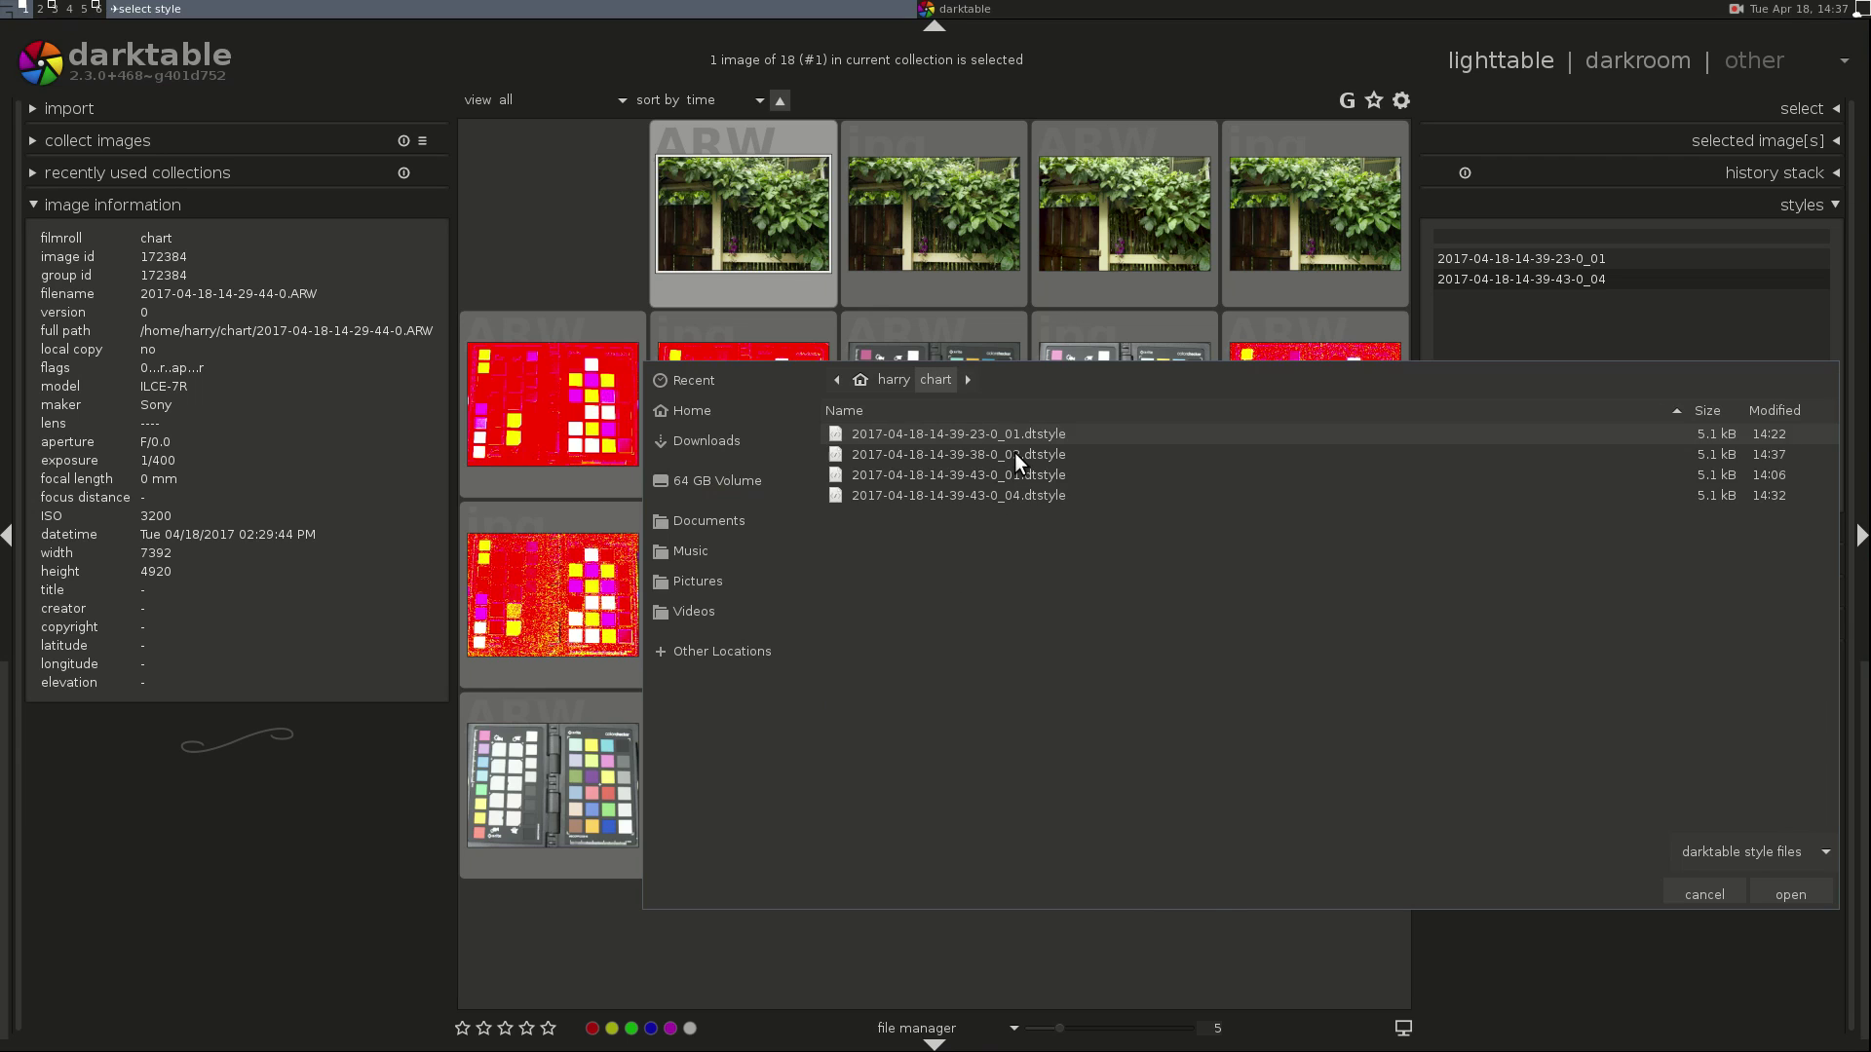
pyautogui.doubleClick(1015, 453)
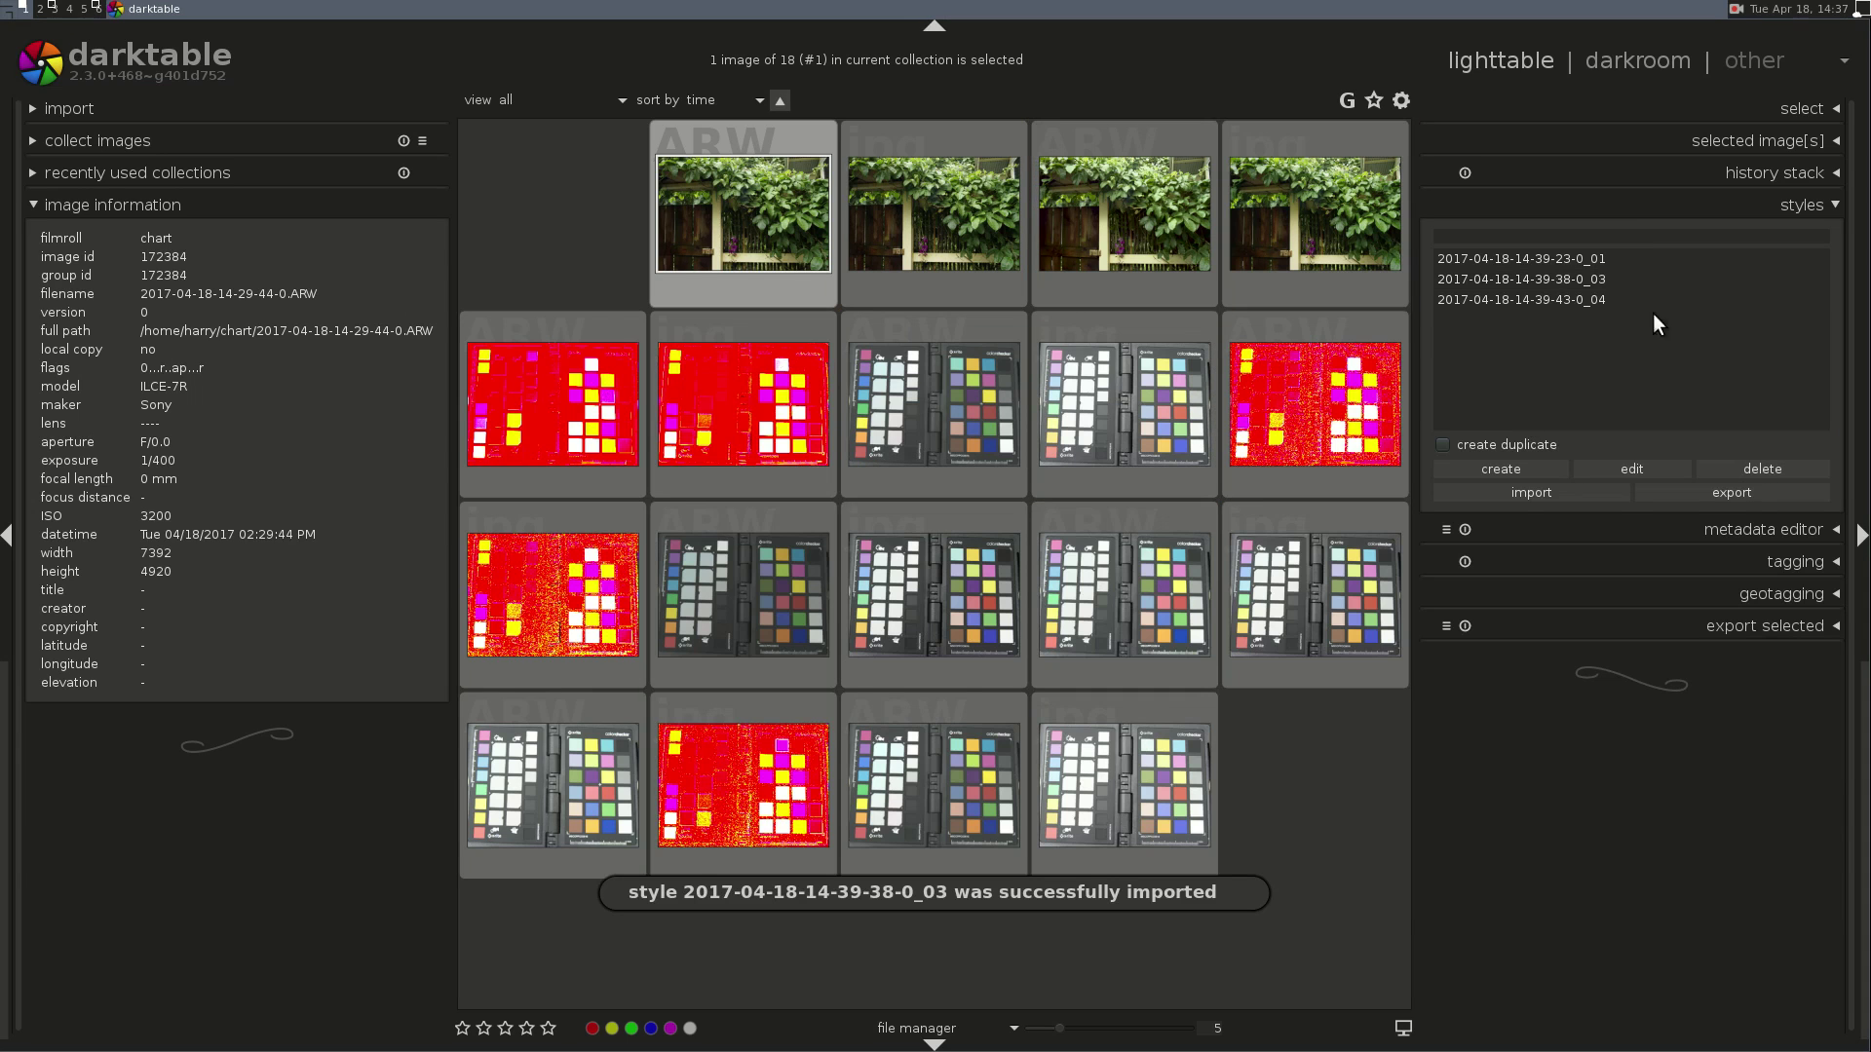
pyautogui.doubleClick(1596, 278)
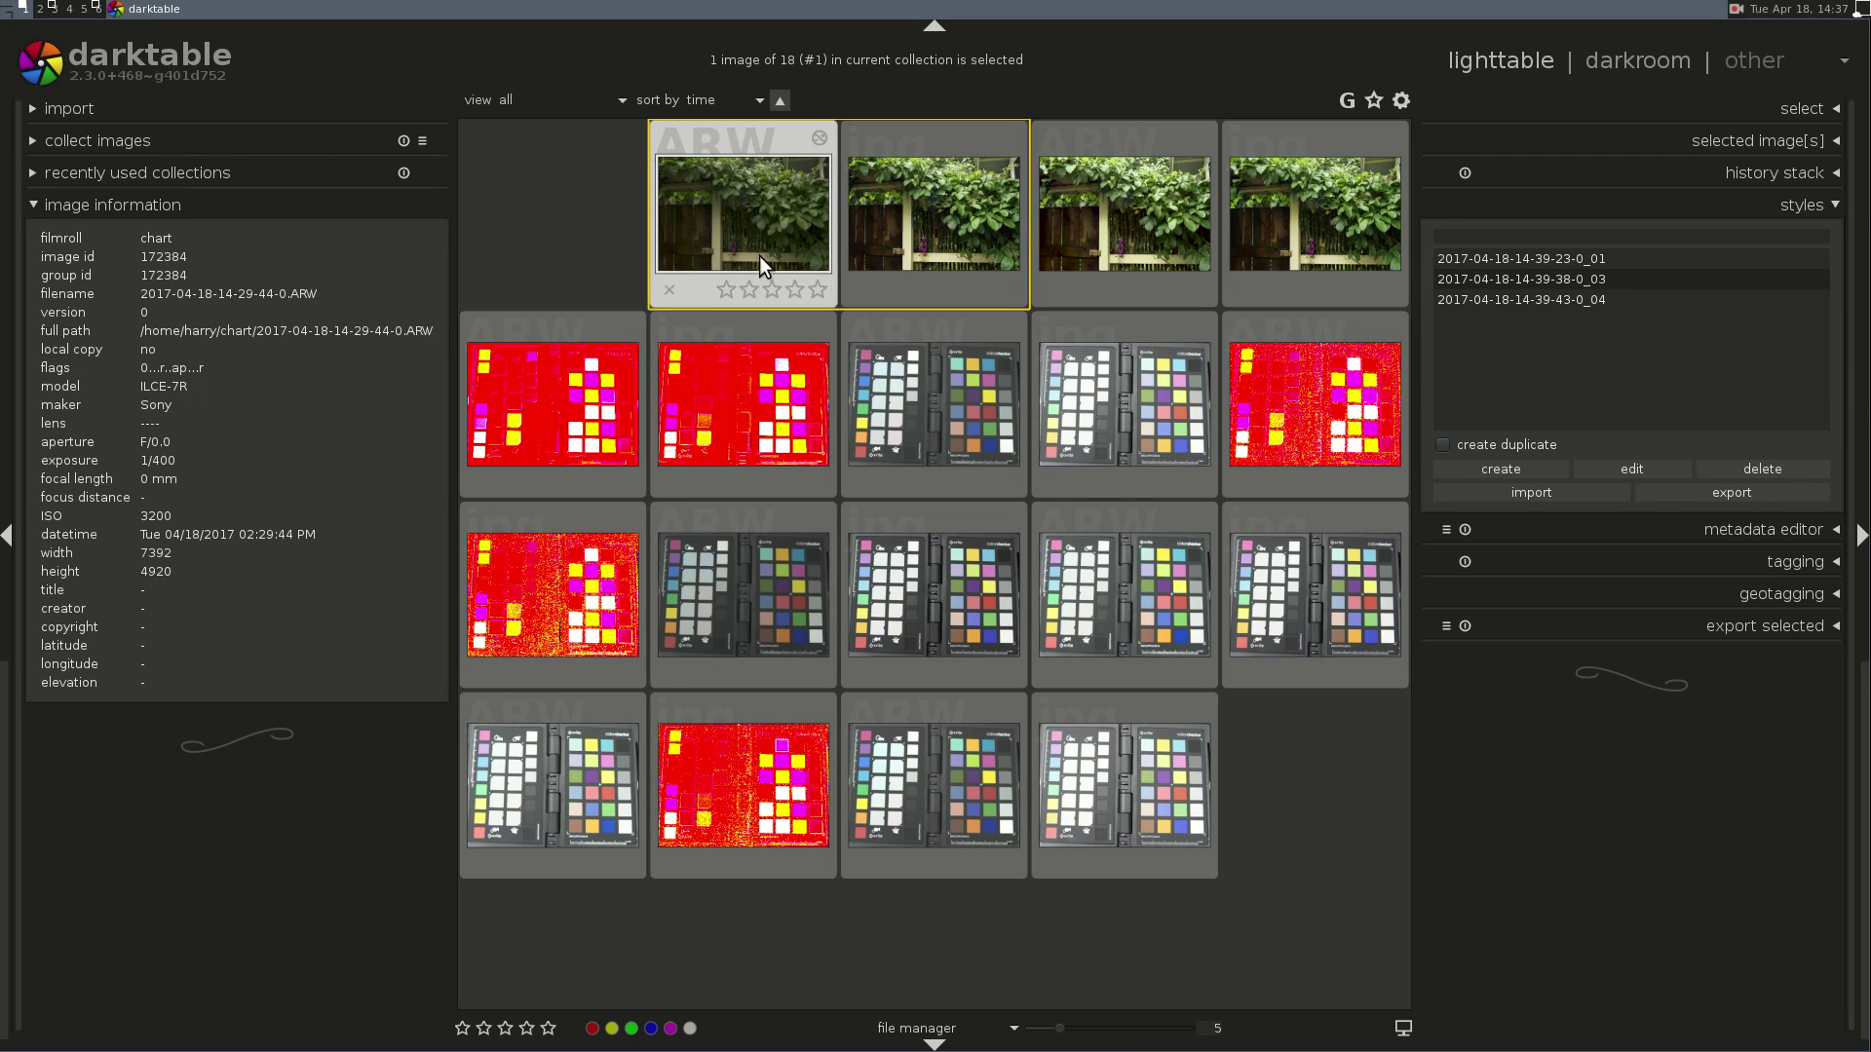
pyautogui.doubleClick(750, 218)
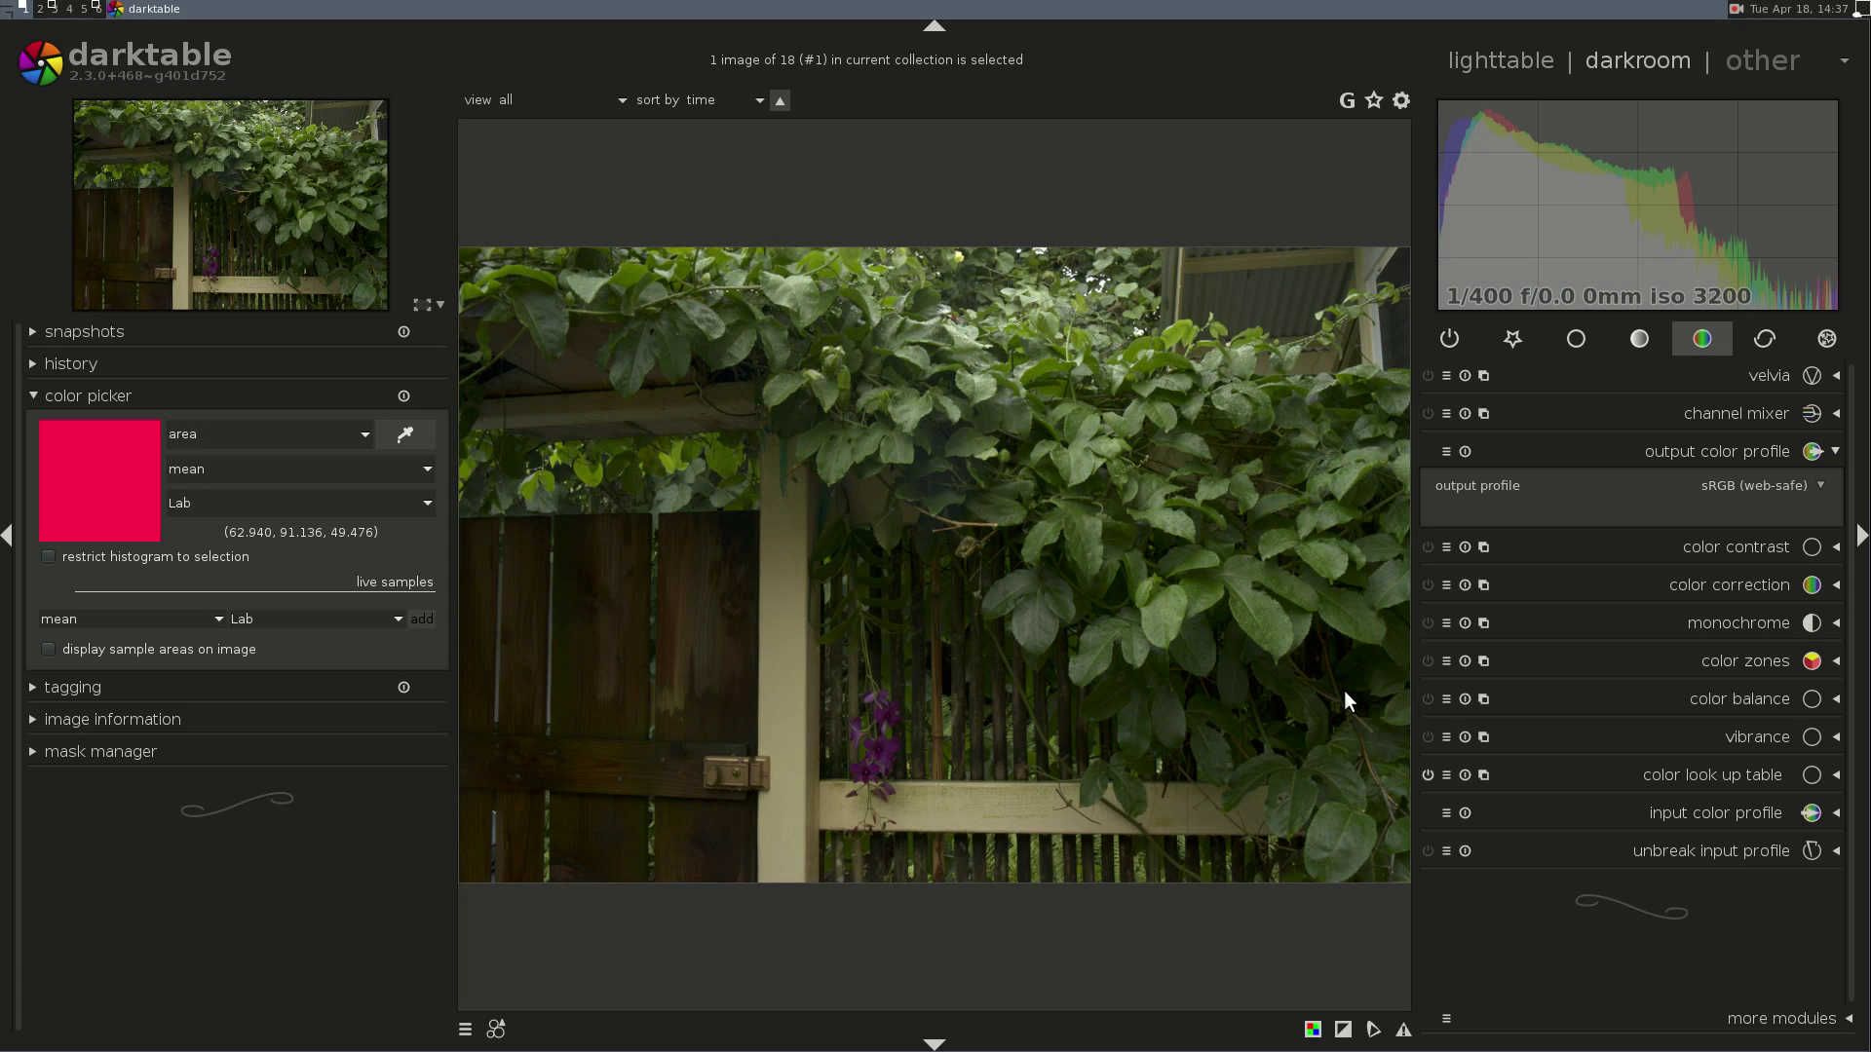
# - Apply an ILCE-7R base curve preset to brighten the garden photo
pyautogui.click(1559, 335)
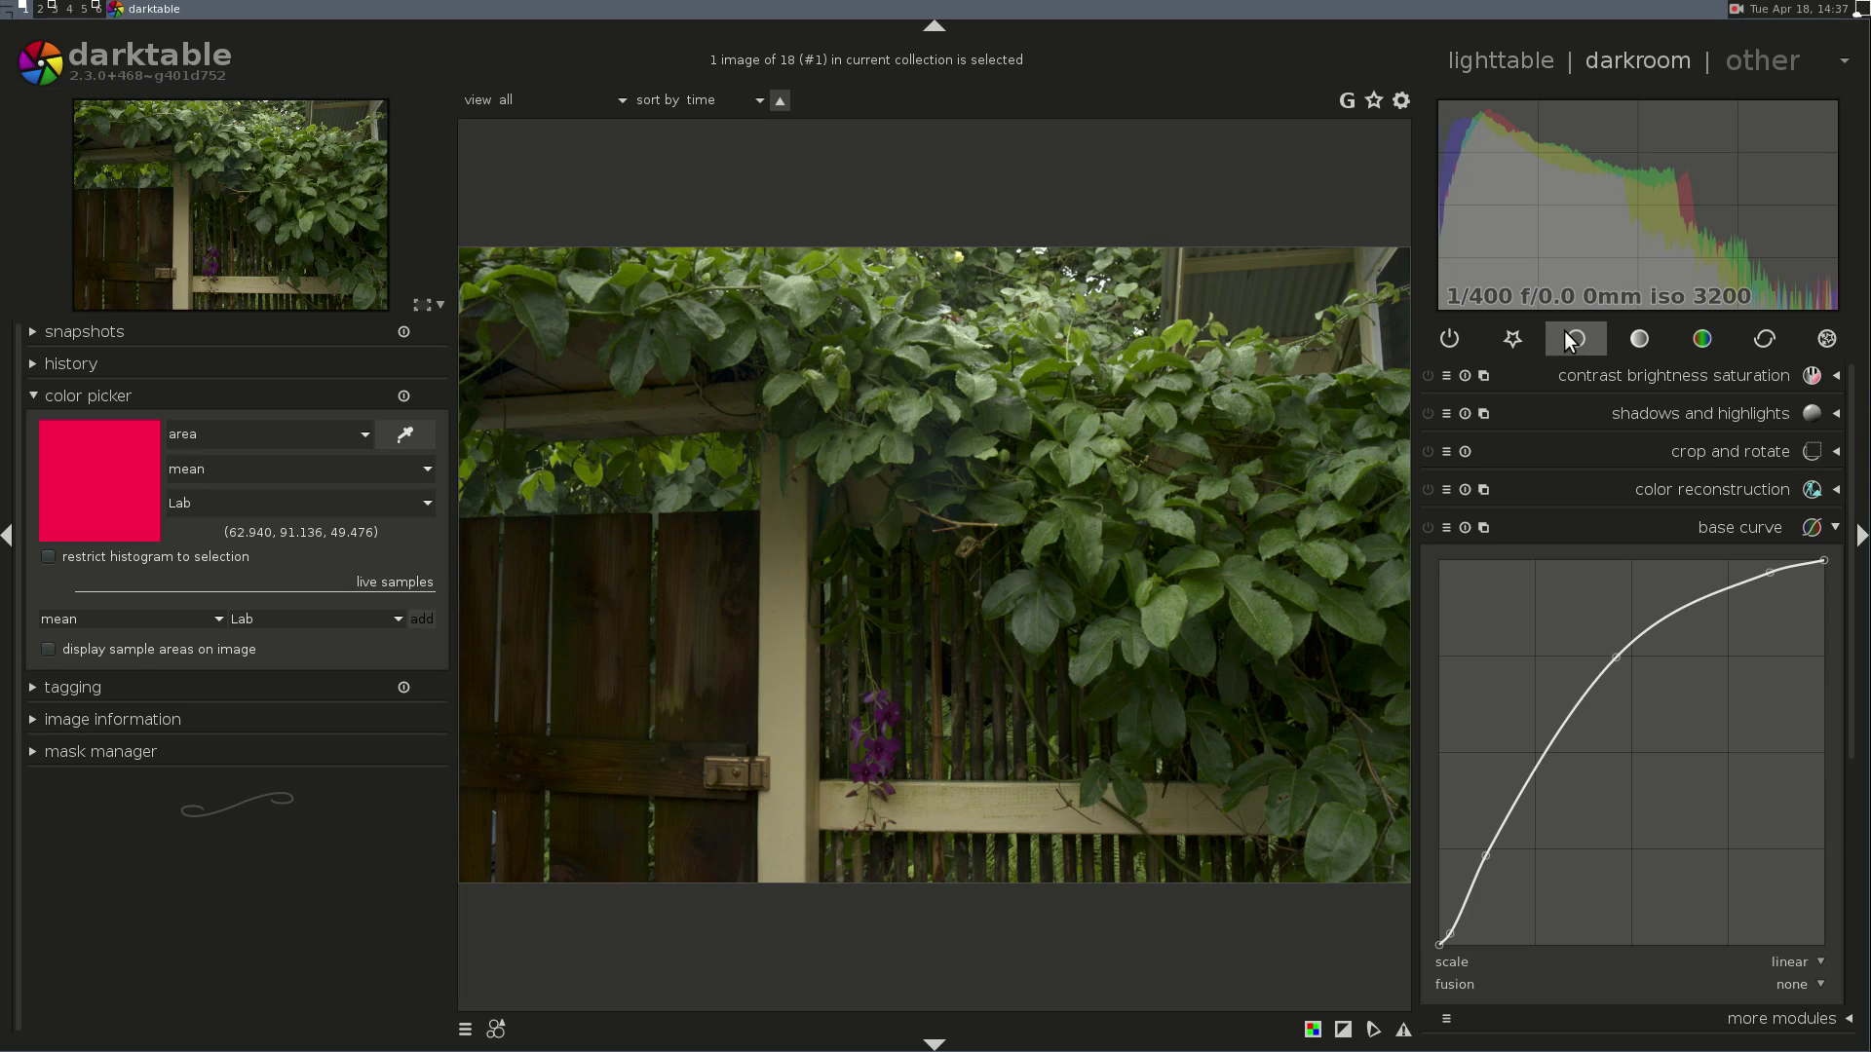
pyautogui.click(1447, 531)
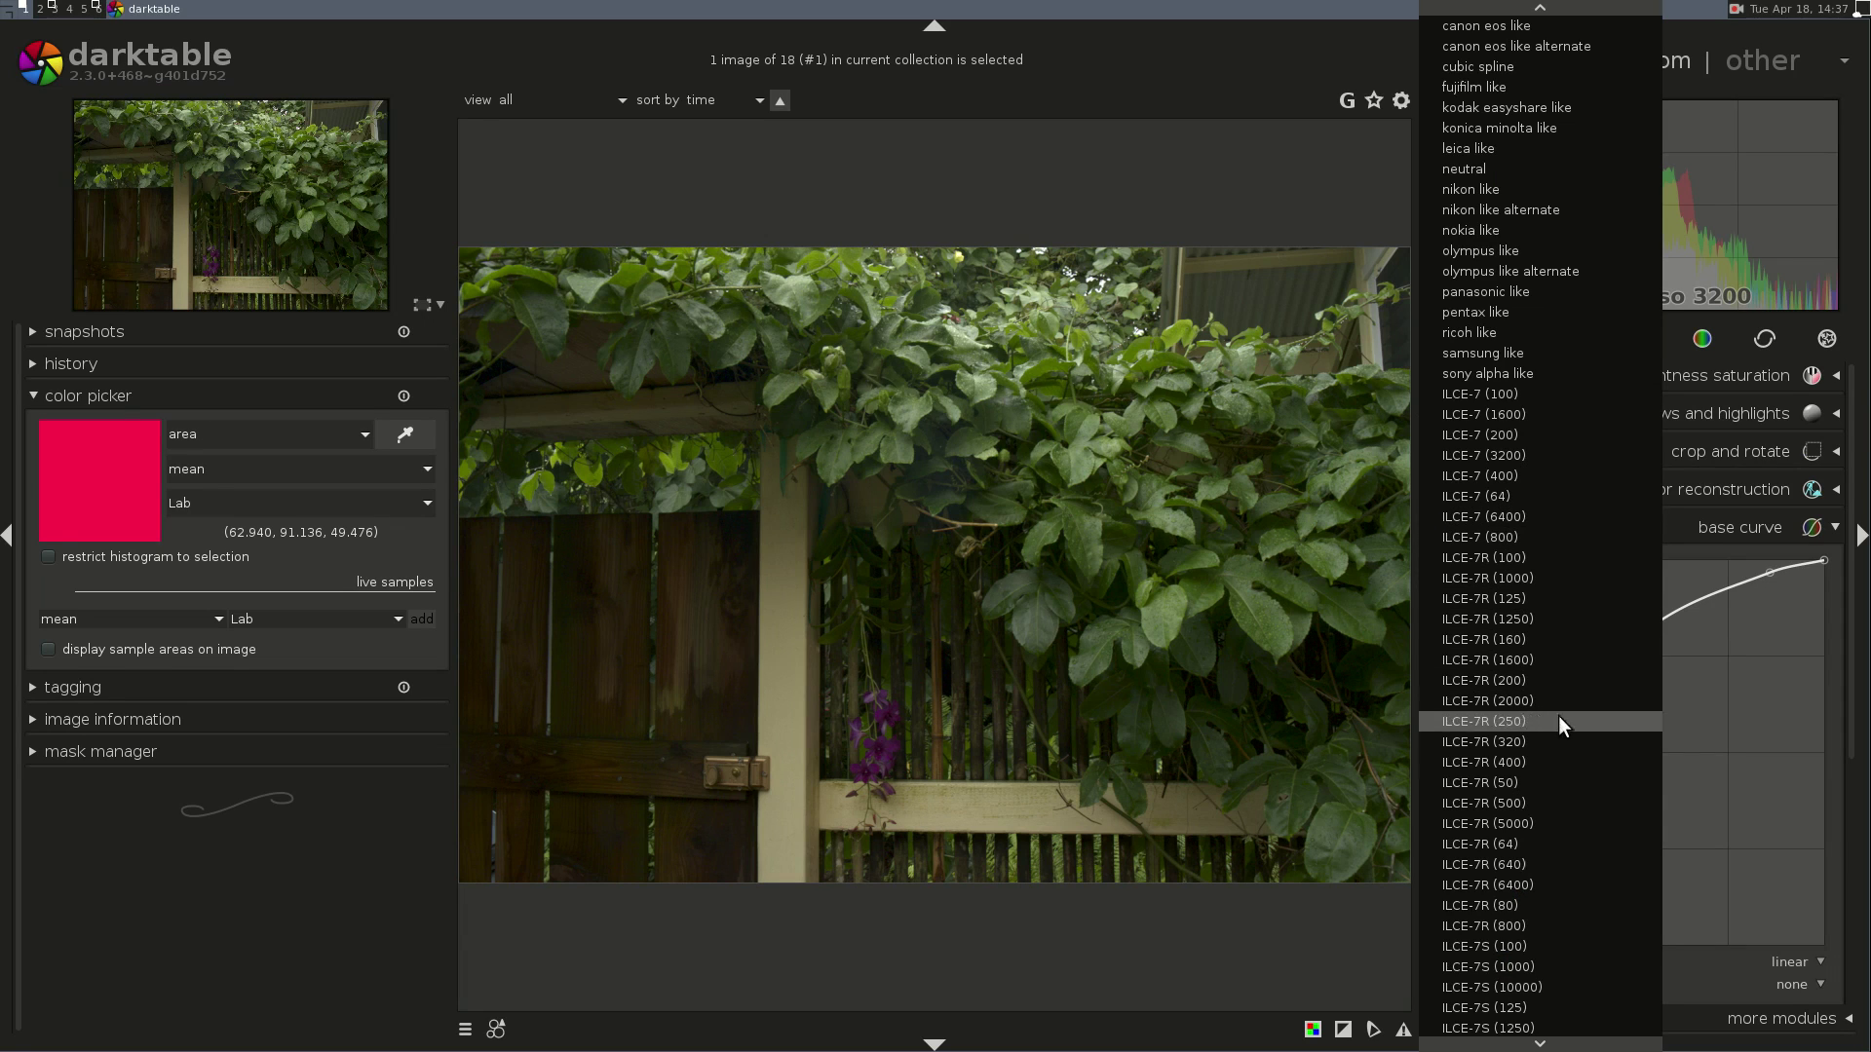
pyautogui.click(1574, 816)
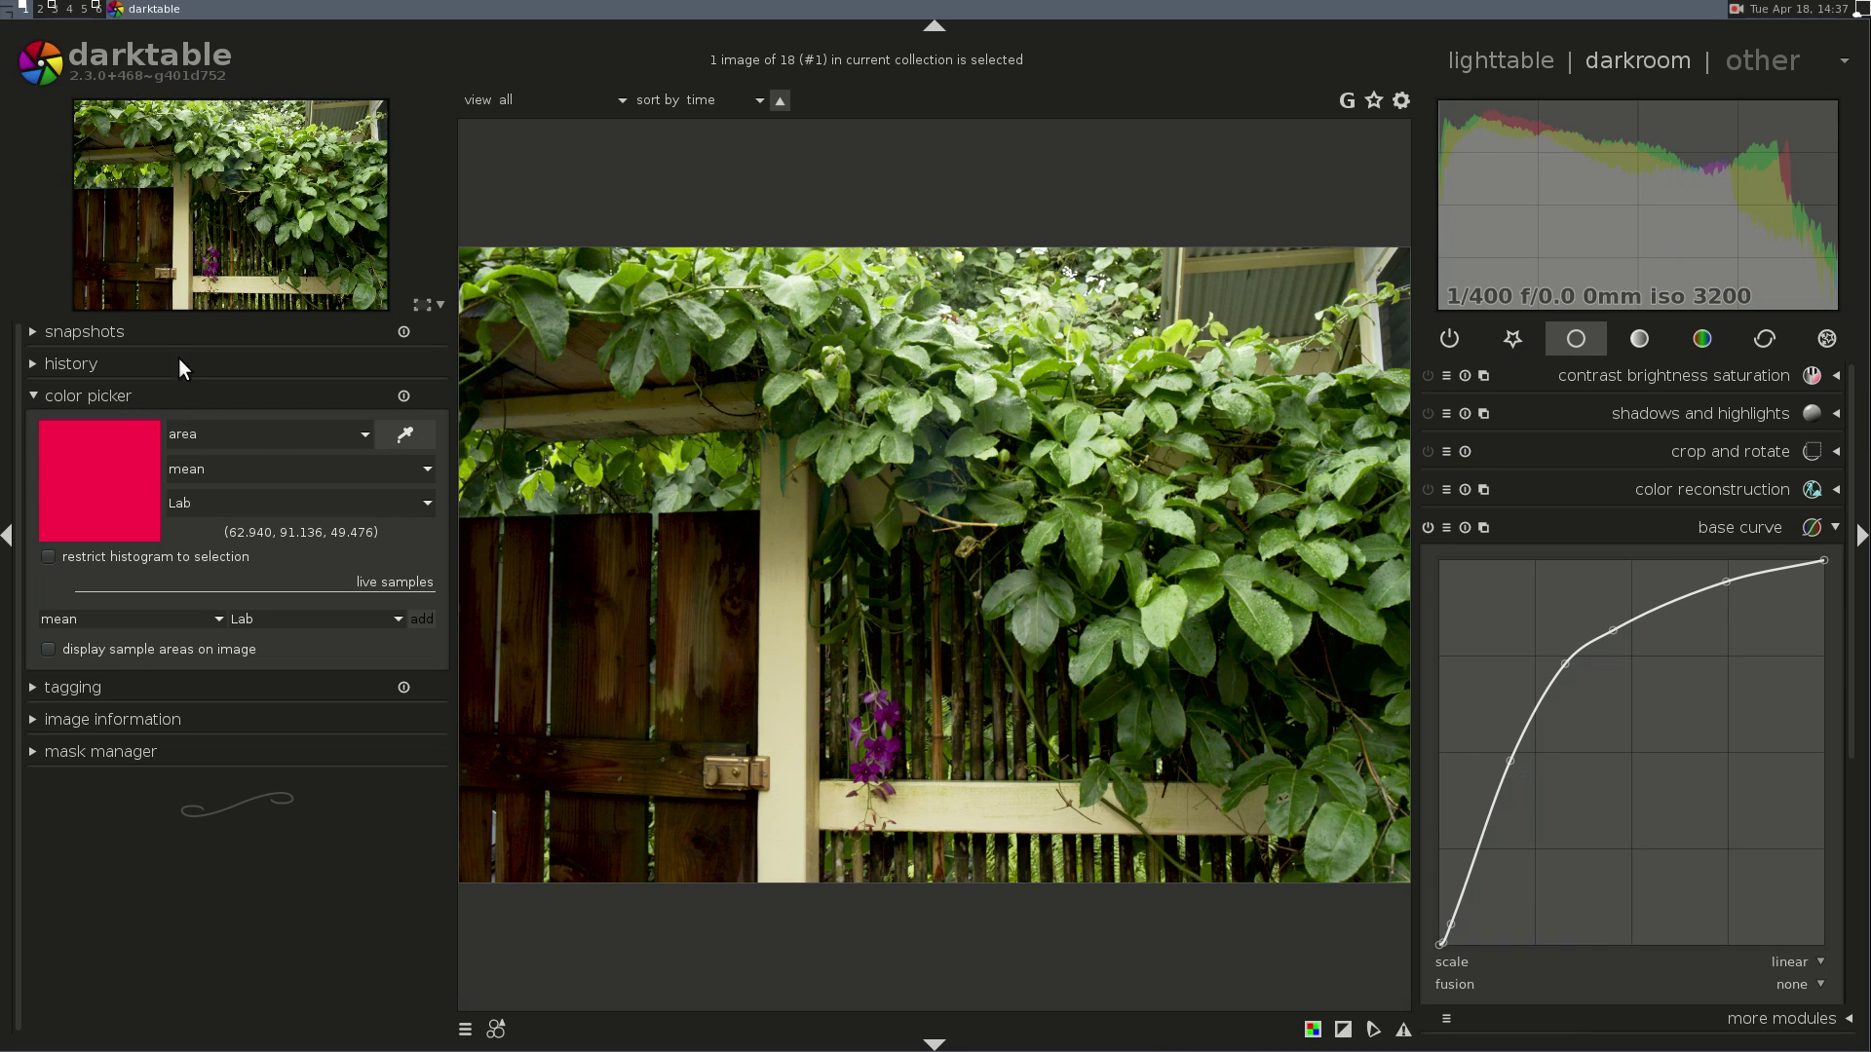
# - Flip to the neighbouring uncurved image and back, twice, to compare brightness
pyautogui.press('space')
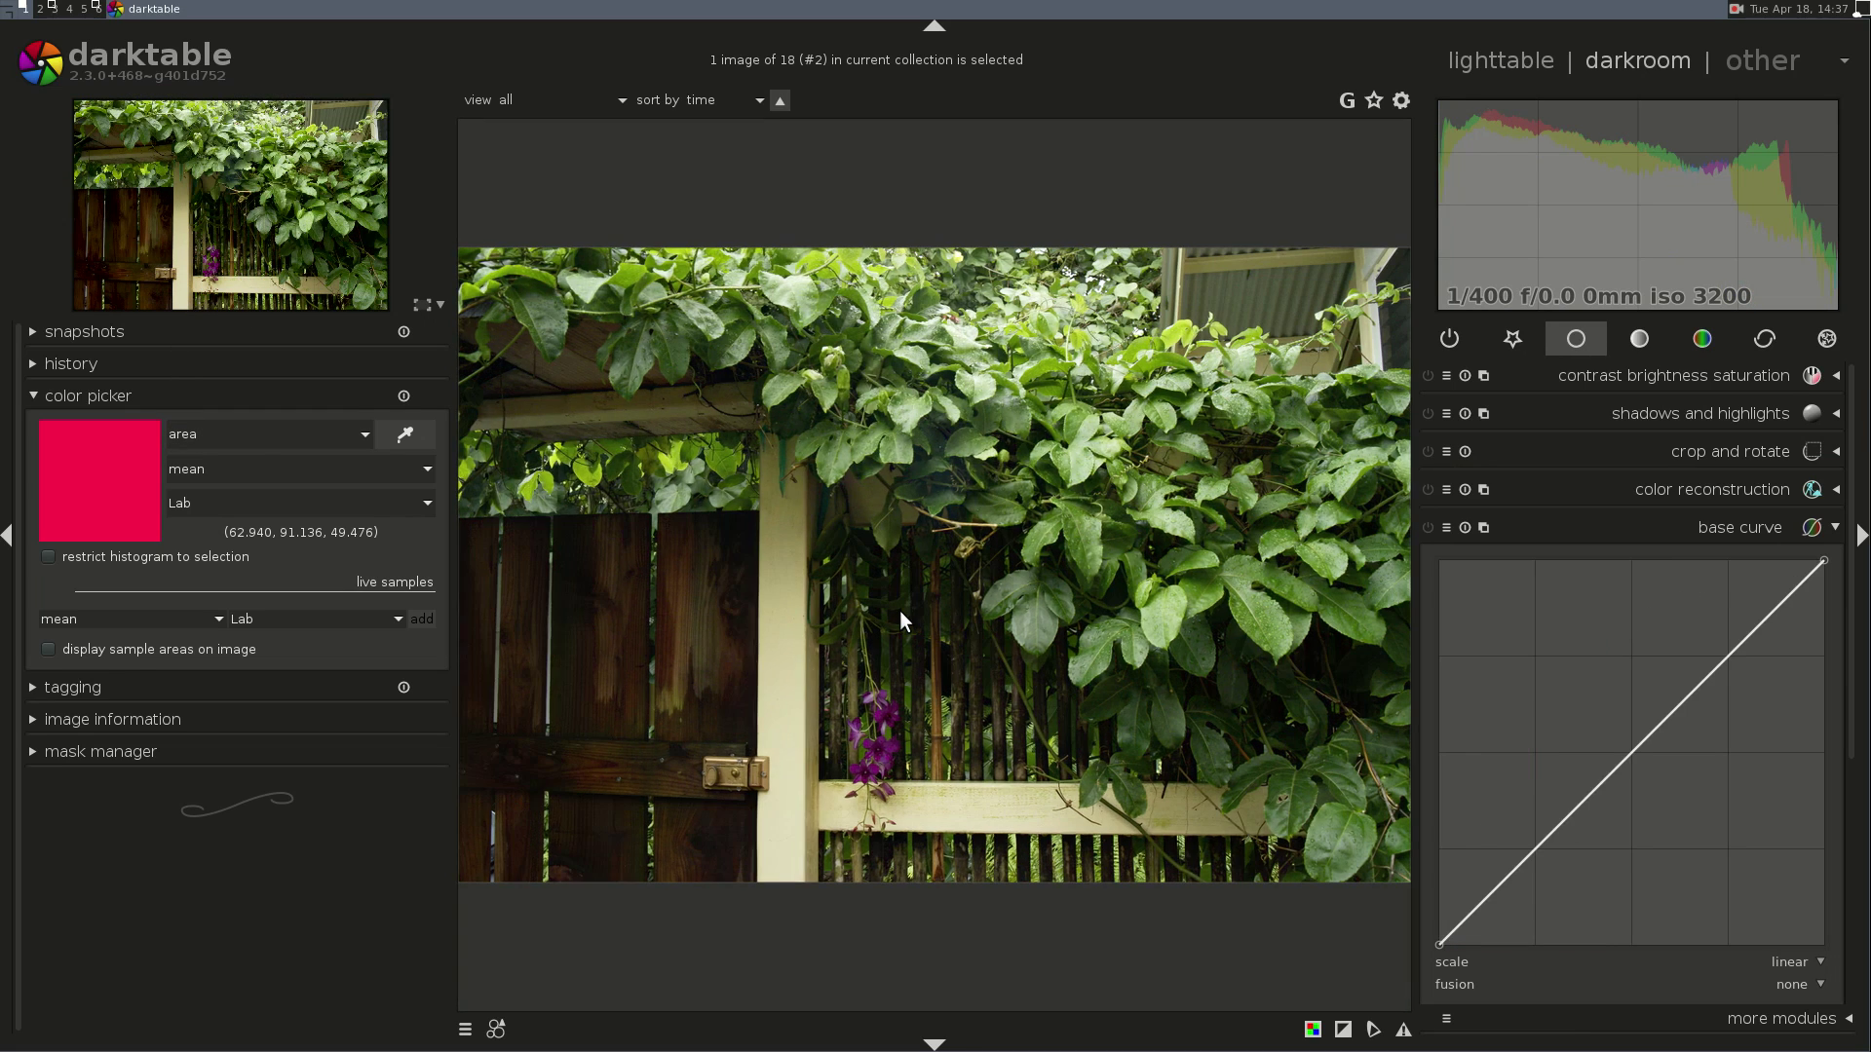
pyautogui.press('BackSpace')
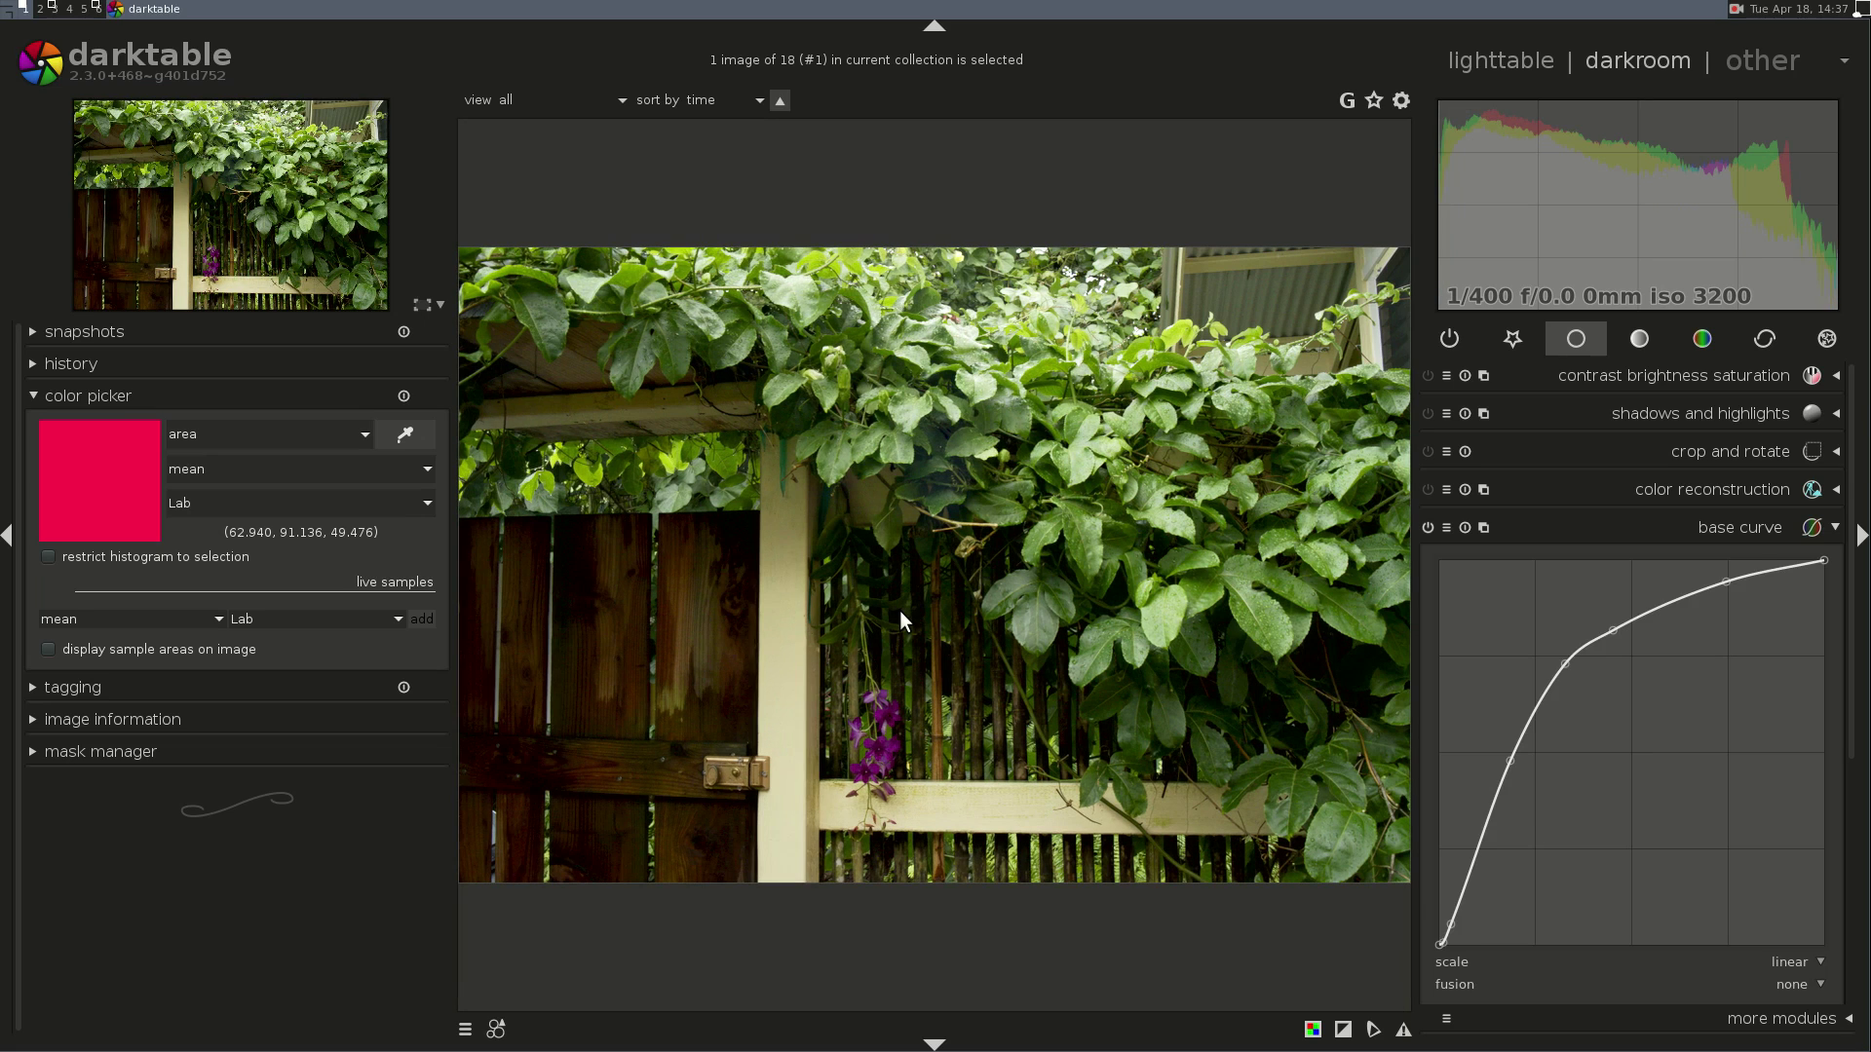
pyautogui.press('space')
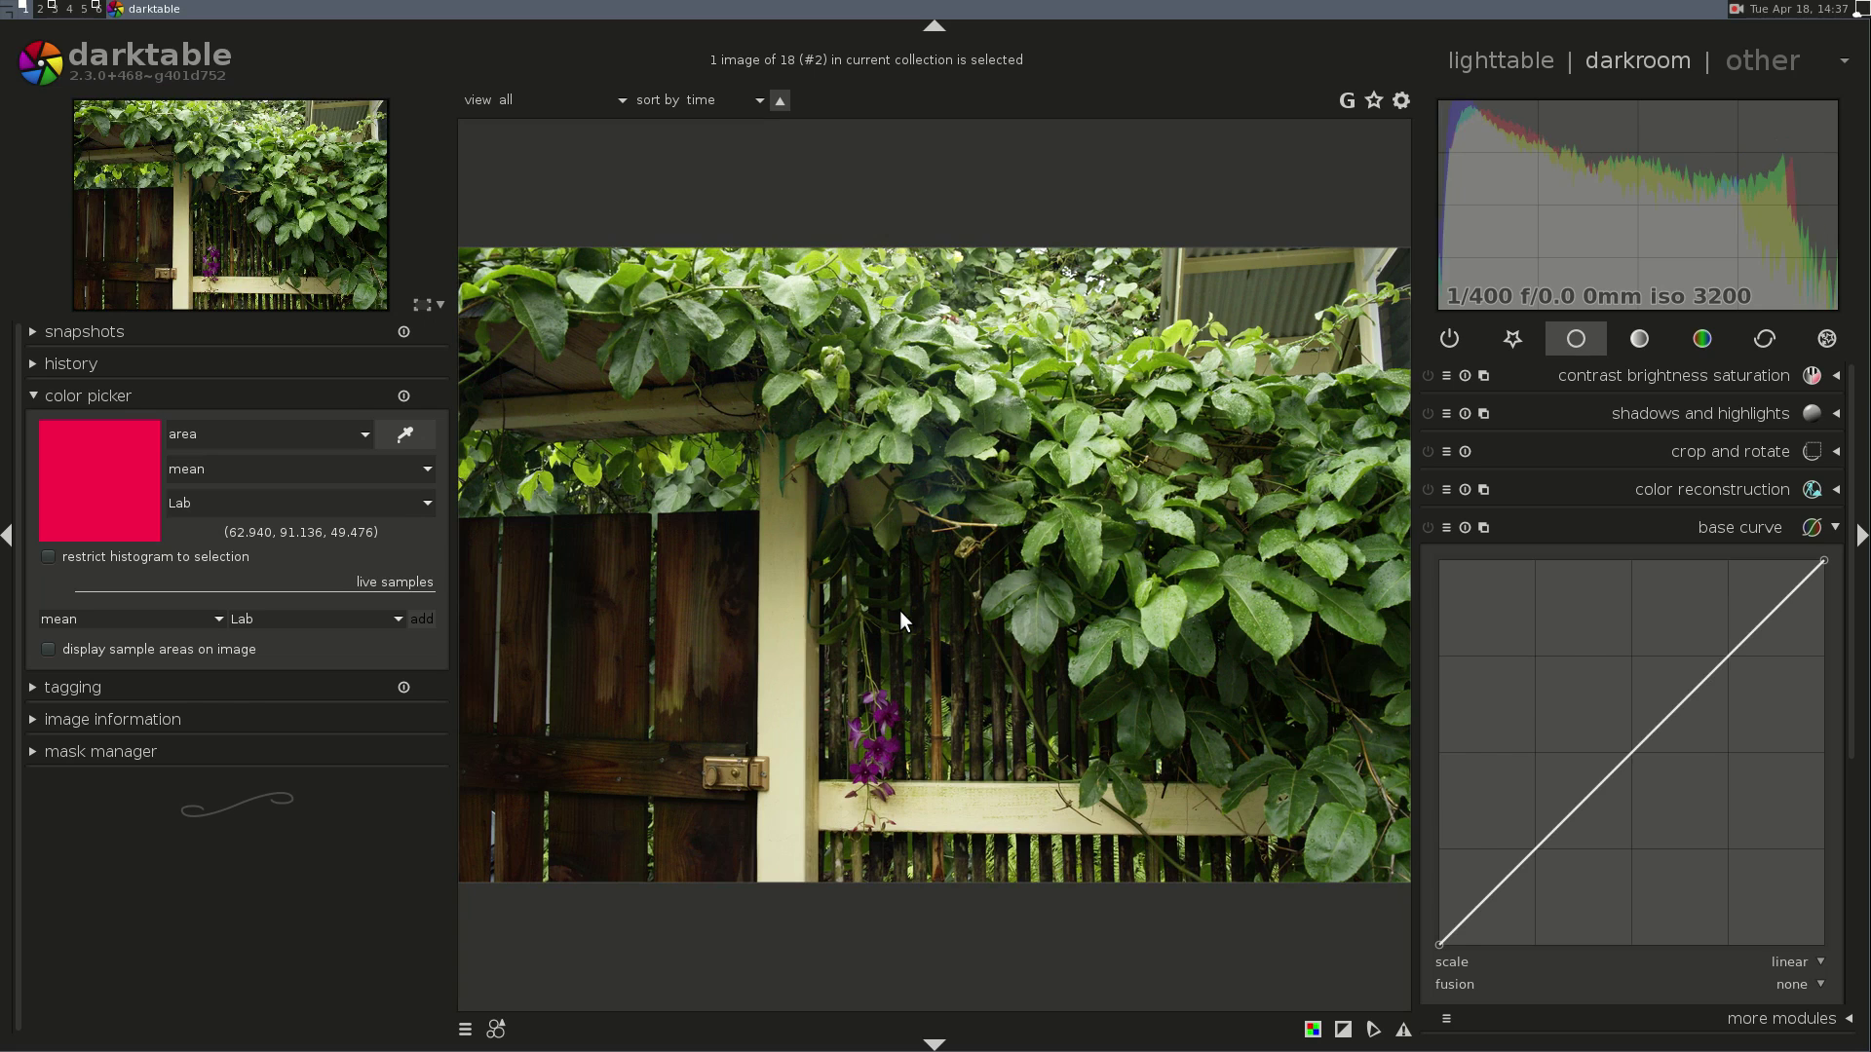
pyautogui.press('BackSpace')
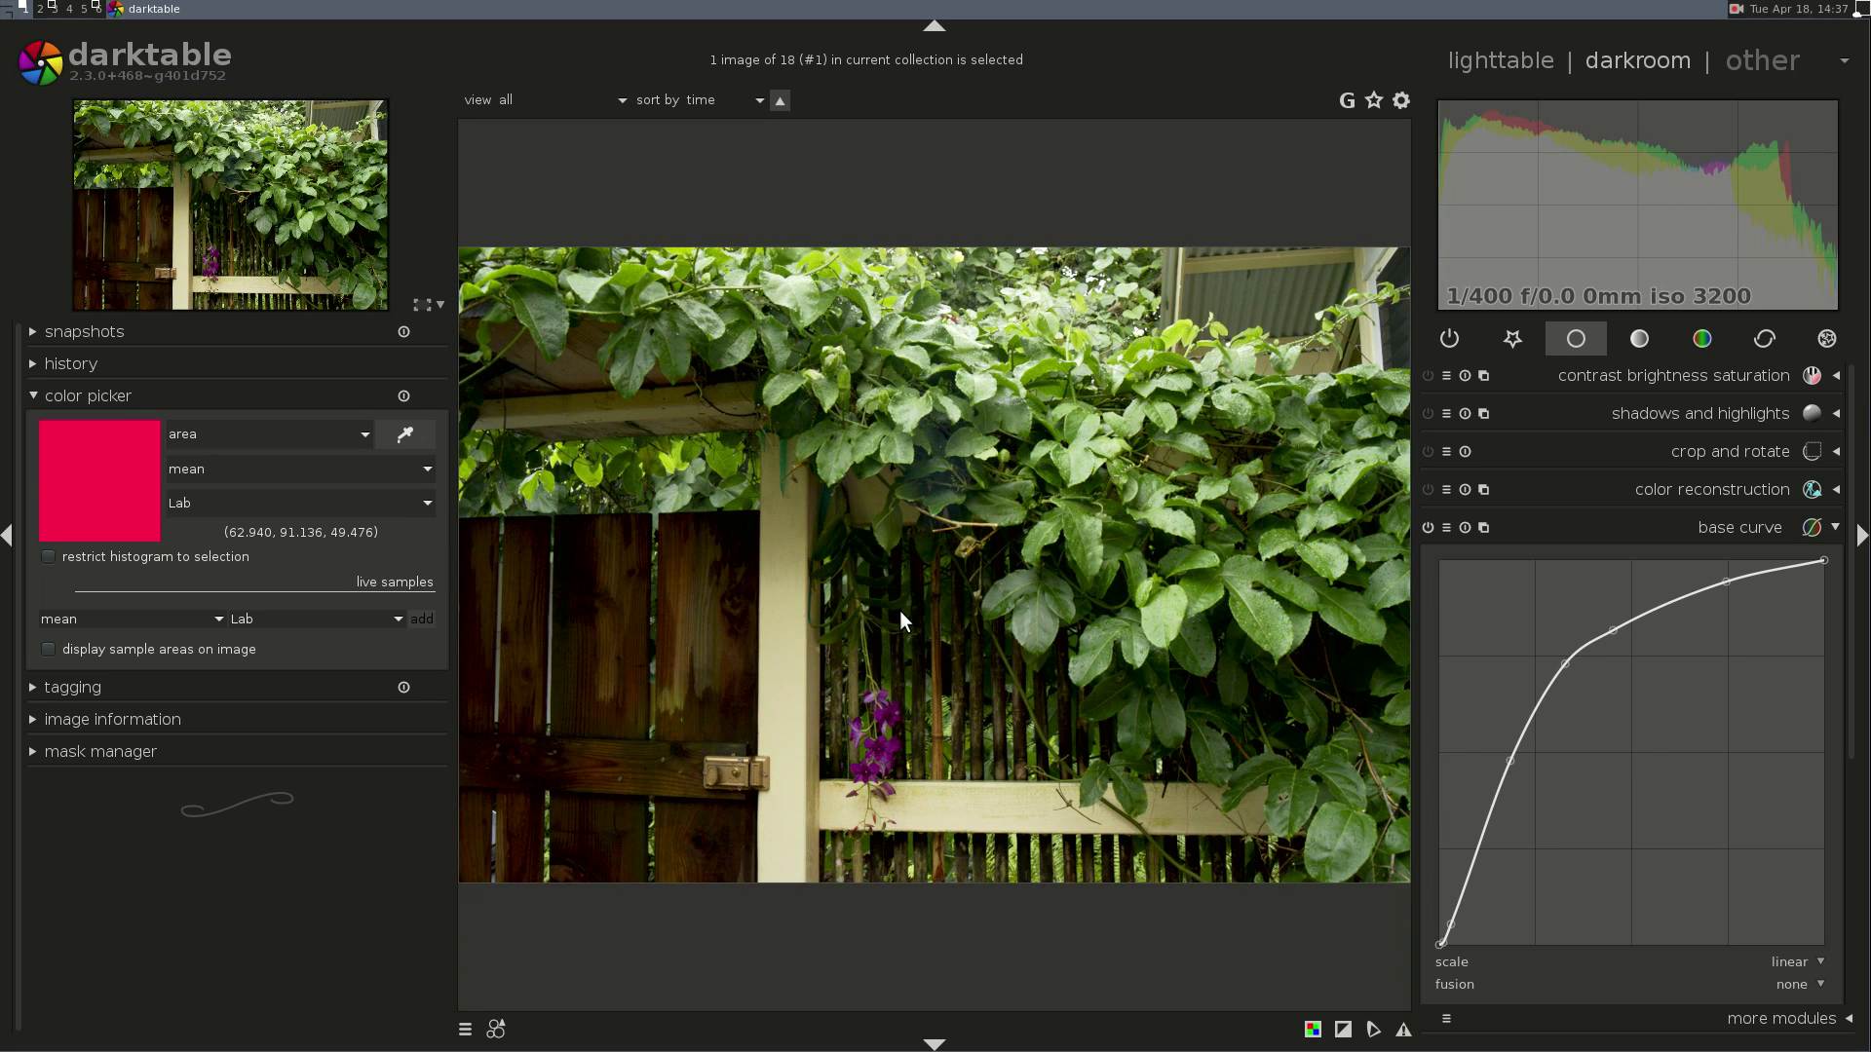